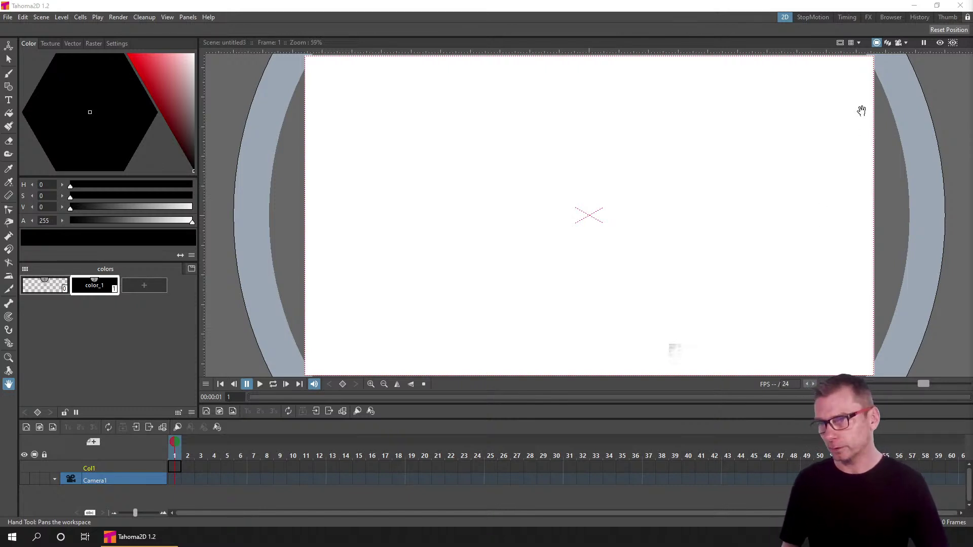
- Close Tahoma2D and switch to OpenToonz 1.5
{"action": "left_click", "coordinate": [961, 8]}
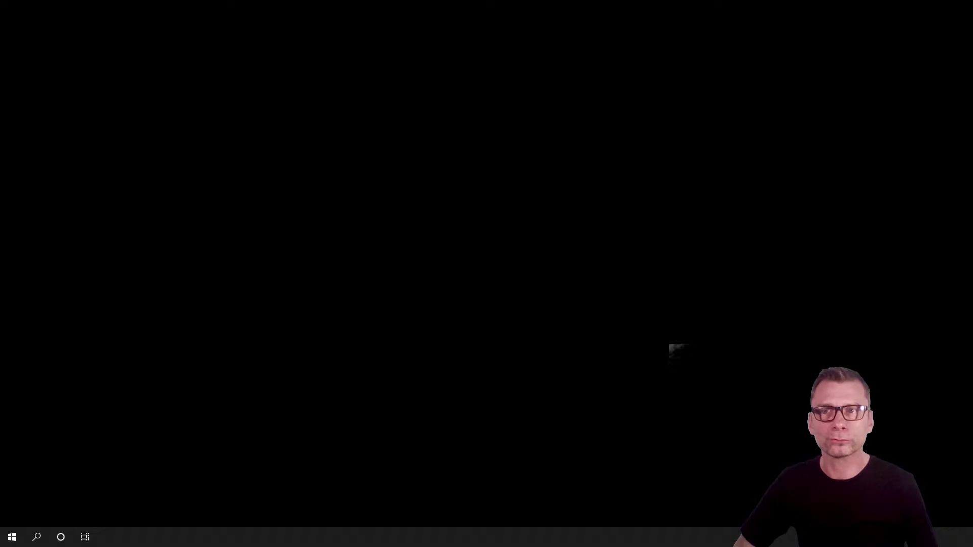
{"action": "left_click_drag", "start_coordinate": [862, 150], "coordinate": [405, 8]}
{"action": "double_click", "coordinate": [407, 11]}
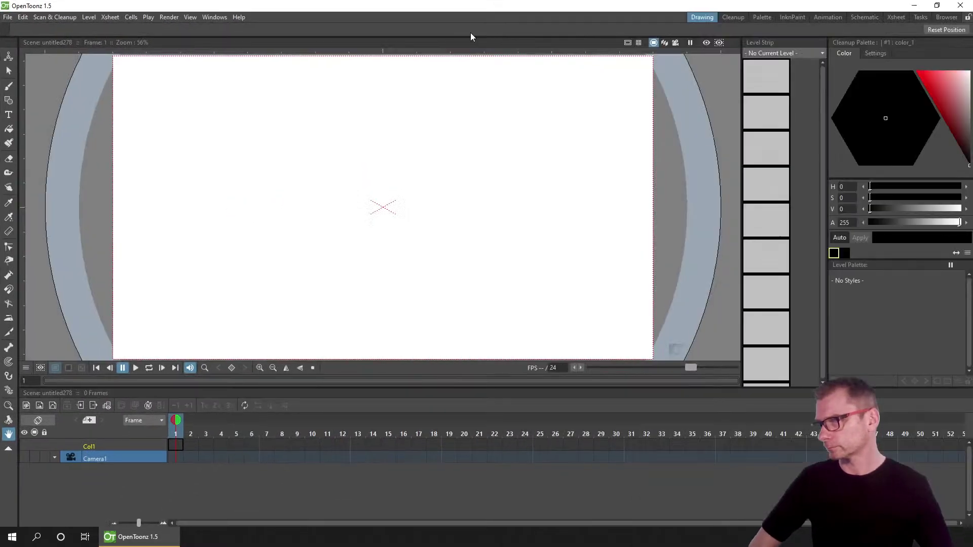
- Open the recent scene BB8.tnz from the BB8-OnAShelf project
{"action": "left_click", "coordinate": [7, 17]}
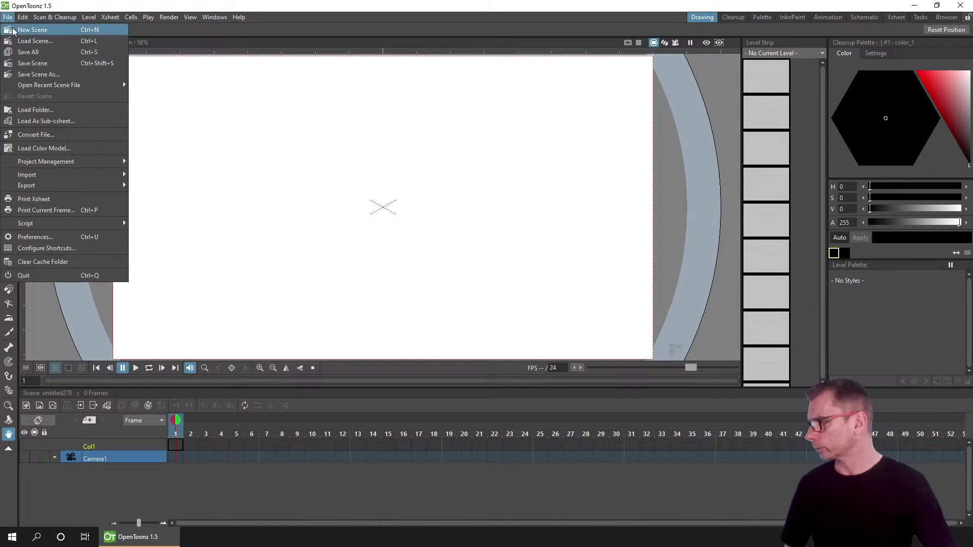
{"action": "mouse_move", "coordinate": [104, 85]}
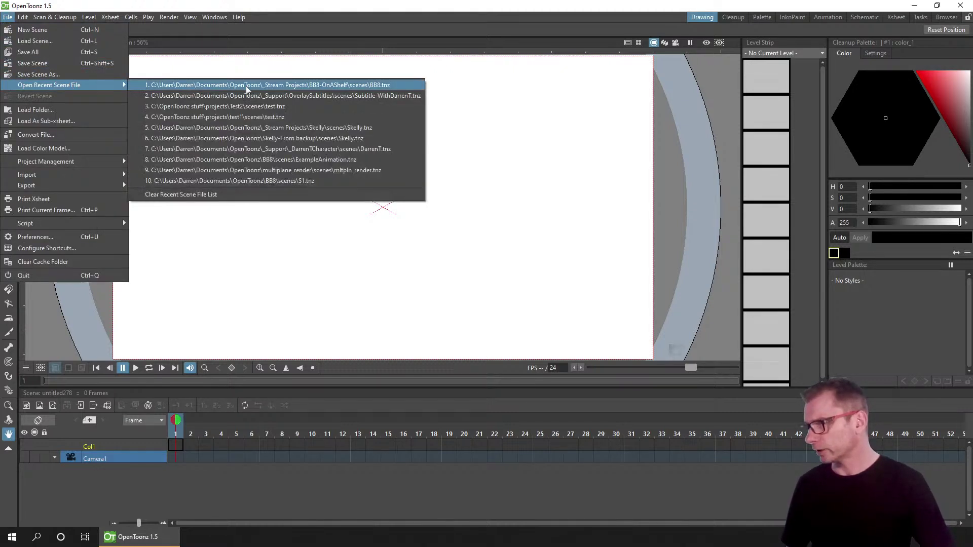
{"action": "left_click", "coordinate": [361, 85]}
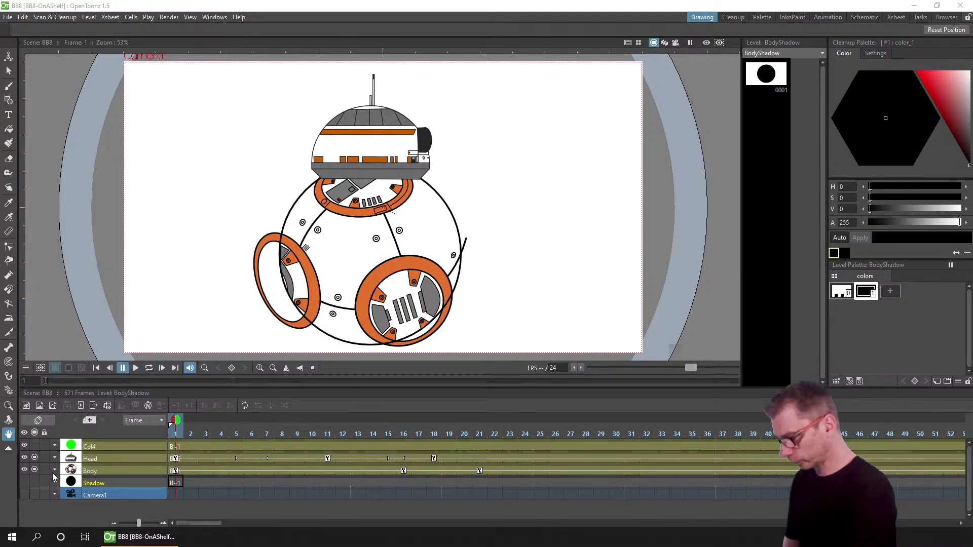
- Hide and restore the Body and Head columns in turn to view each part of the character separately
{"action": "left_click", "coordinate": [35, 468]}
{"action": "left_click", "coordinate": [34, 467]}
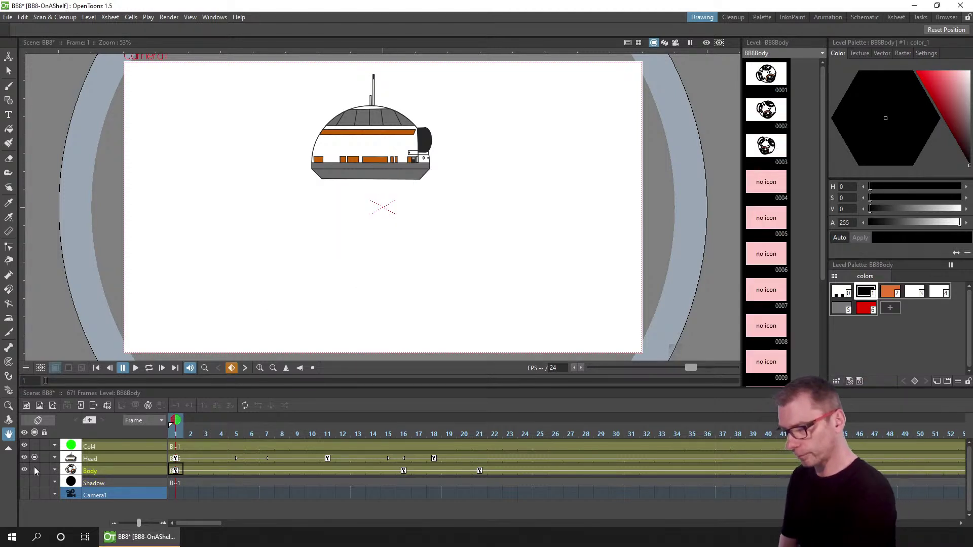
{"action": "left_click", "coordinate": [34, 468]}
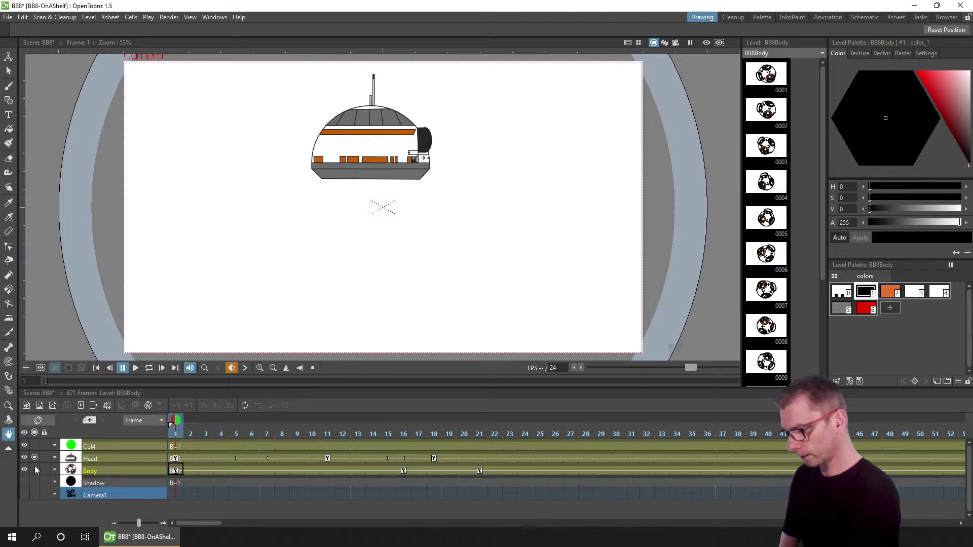
{"action": "left_click", "coordinate": [34, 467]}
{"action": "left_click", "coordinate": [36, 458]}
{"action": "left_click", "coordinate": [35, 458]}
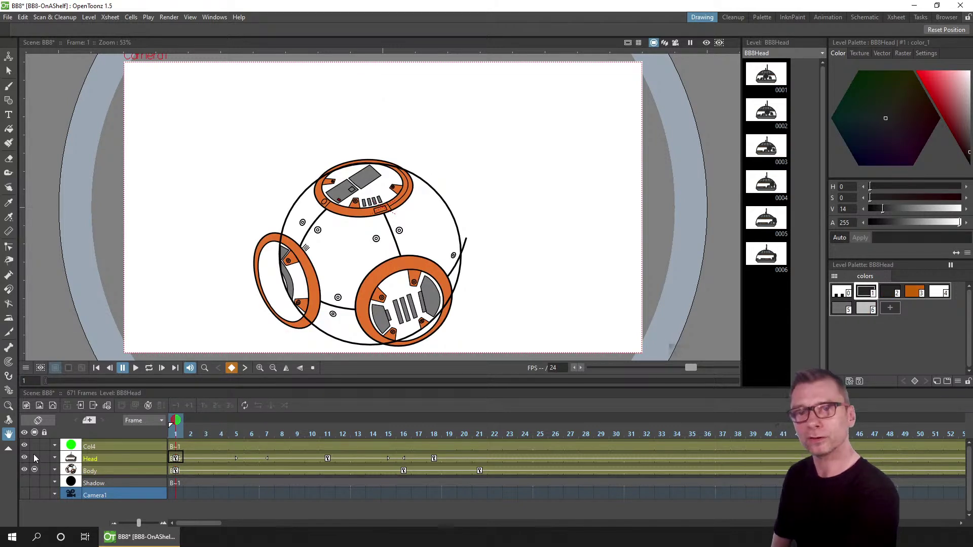
{"action": "left_click", "coordinate": [36, 458]}
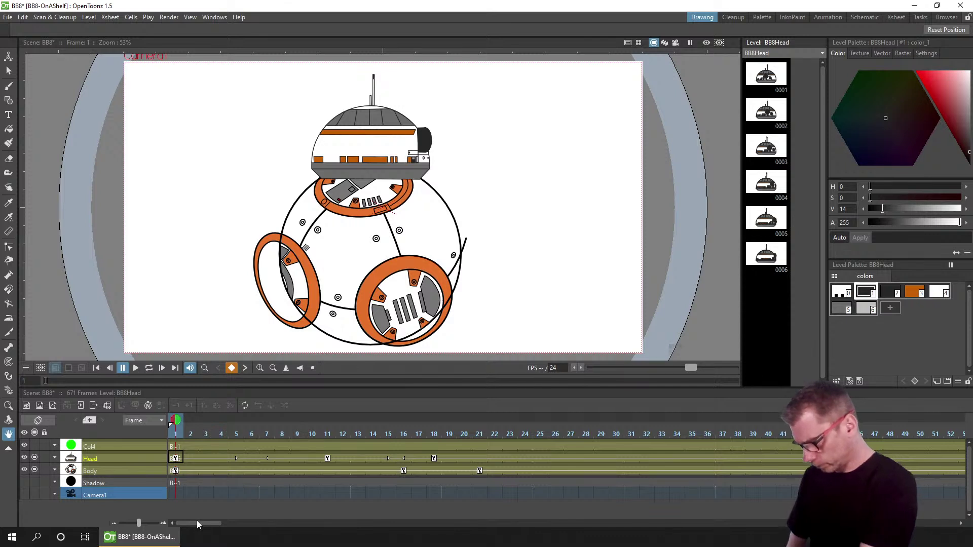
- Scrub between frames 148 and 153 to examine how the head drawing changes, and return to the start of the scene
{"action": "left_click_drag", "start_coordinate": [195, 525], "coordinate": [364, 537]}
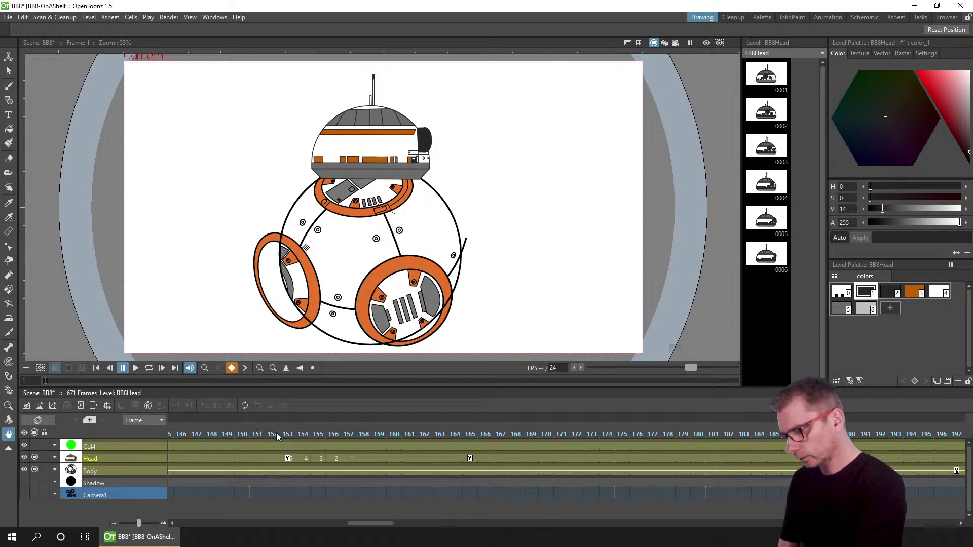
{"action": "left_click", "coordinate": [274, 434]}
{"action": "mouse_move", "coordinate": [292, 435]}
{"action": "left_mouse_down"}
{"action": "mouse_move", "coordinate": [371, 434]}
{"action": "mouse_move", "coordinate": [260, 436]}
{"action": "left_mouse_up"}
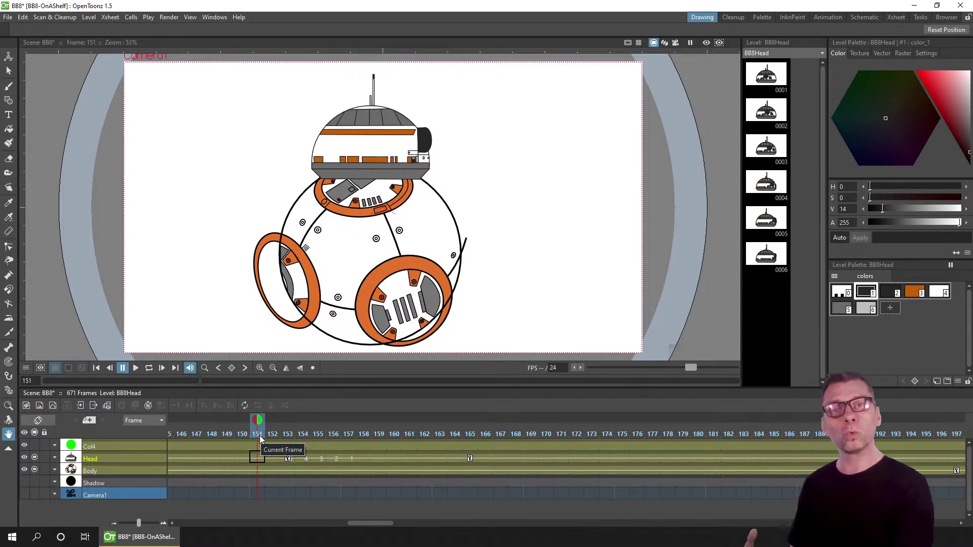
{"action": "left_click", "coordinate": [273, 434]}
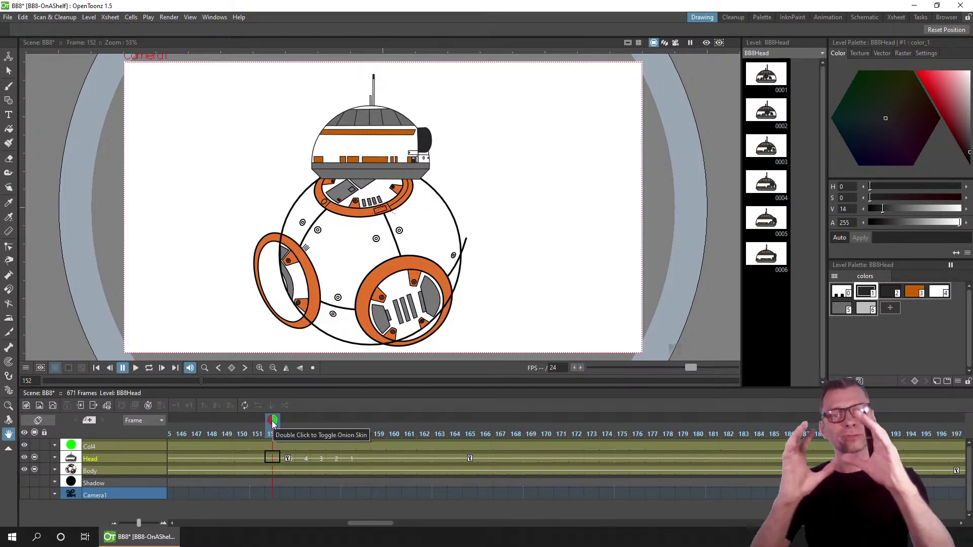
{"action": "mouse_move", "coordinate": [273, 435]}
{"action": "left_mouse_down"}
{"action": "mouse_move", "coordinate": [361, 435]}
{"action": "mouse_move", "coordinate": [199, 431]}
{"action": "left_mouse_up"}
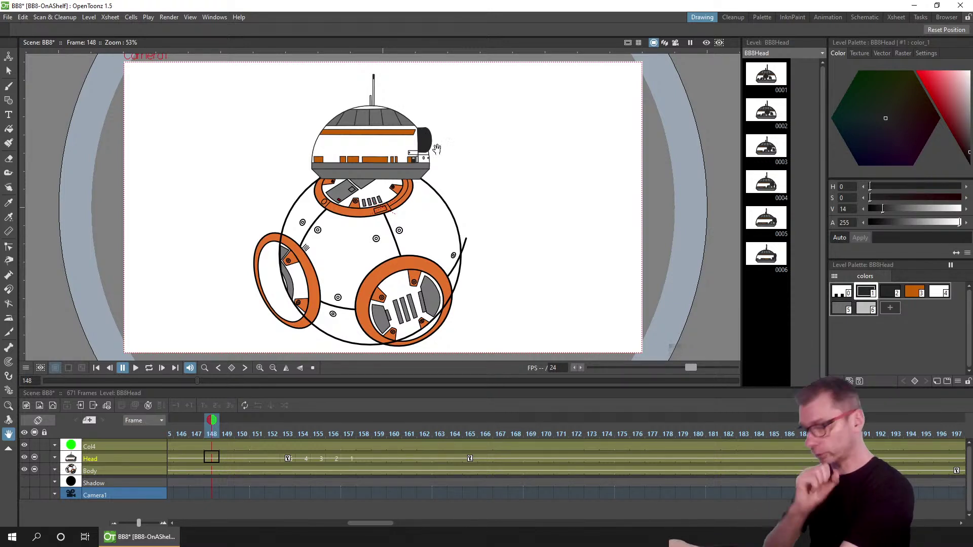
{"action": "left_click", "coordinate": [288, 434]}
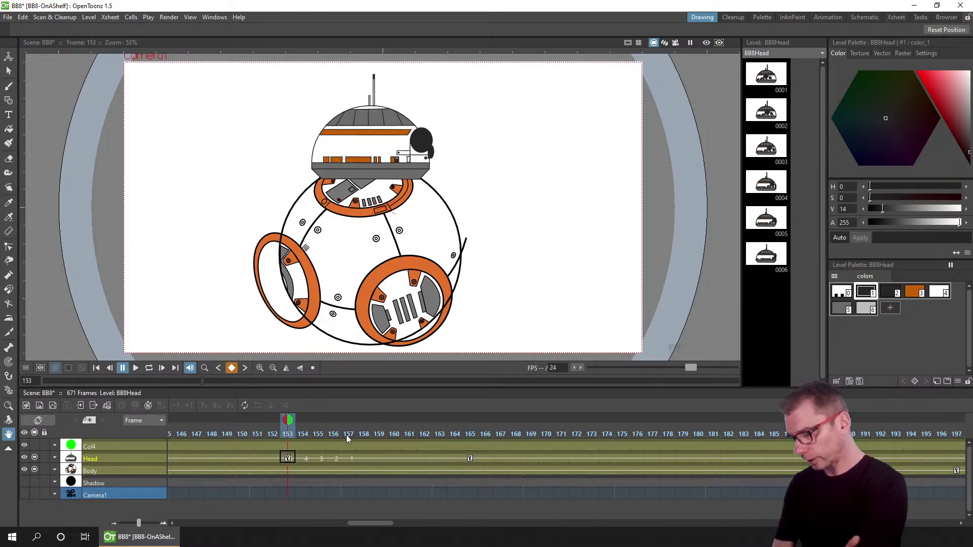
{"action": "mouse_move", "coordinate": [274, 432]}
{"action": "left_mouse_down"}
{"action": "mouse_move", "coordinate": [364, 435]}
{"action": "mouse_move", "coordinate": [255, 434]}
{"action": "left_mouse_up"}
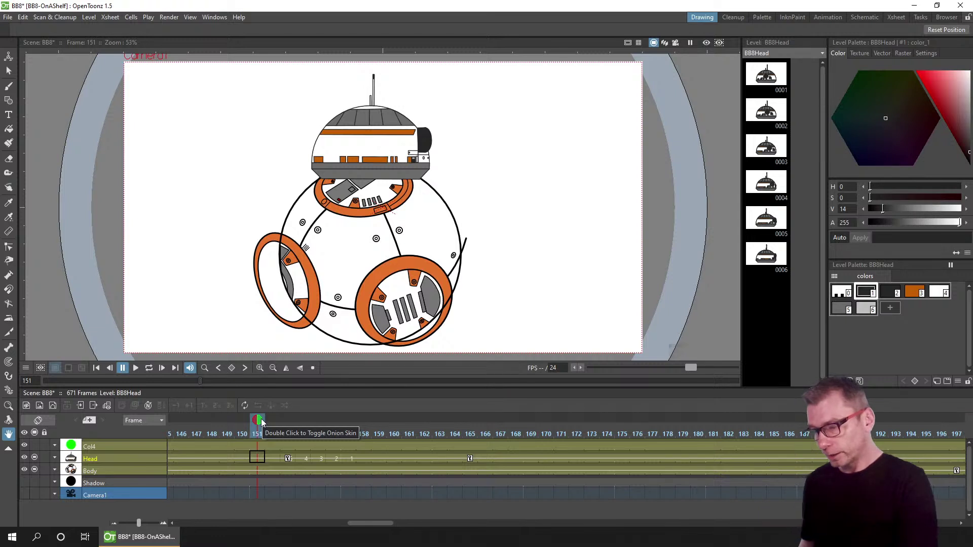
{"action": "left_click", "coordinate": [97, 368]}
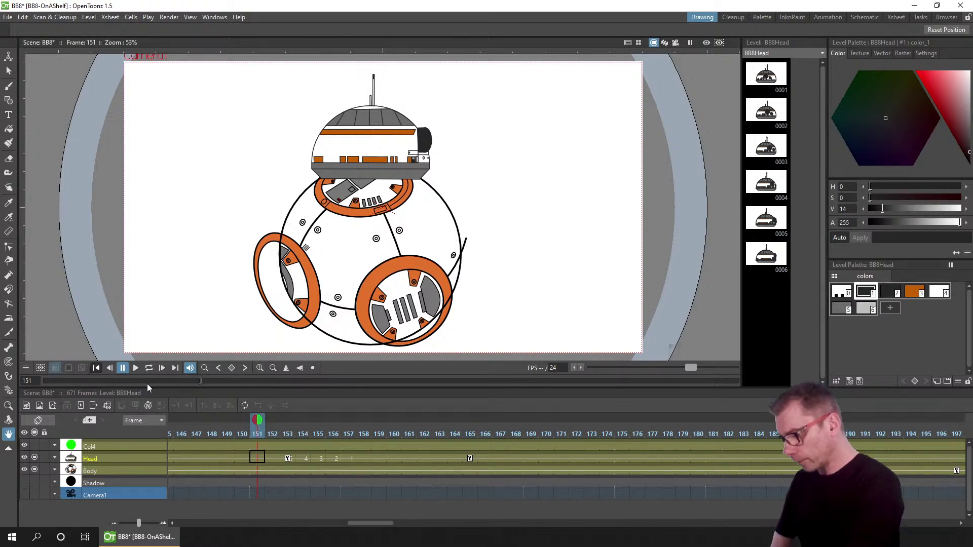
- Examine the drawings of the BB8Body level one by one up to 0009, and return to the scene at frame 1
{"action": "left_click", "coordinate": [187, 470]}
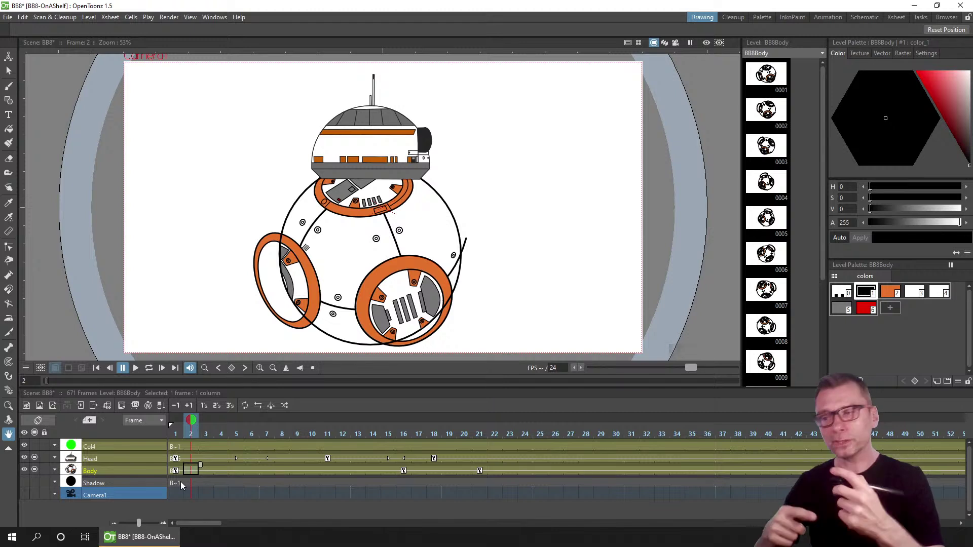
{"action": "left_click", "coordinate": [772, 78]}
{"action": "left_click", "coordinate": [770, 112]}
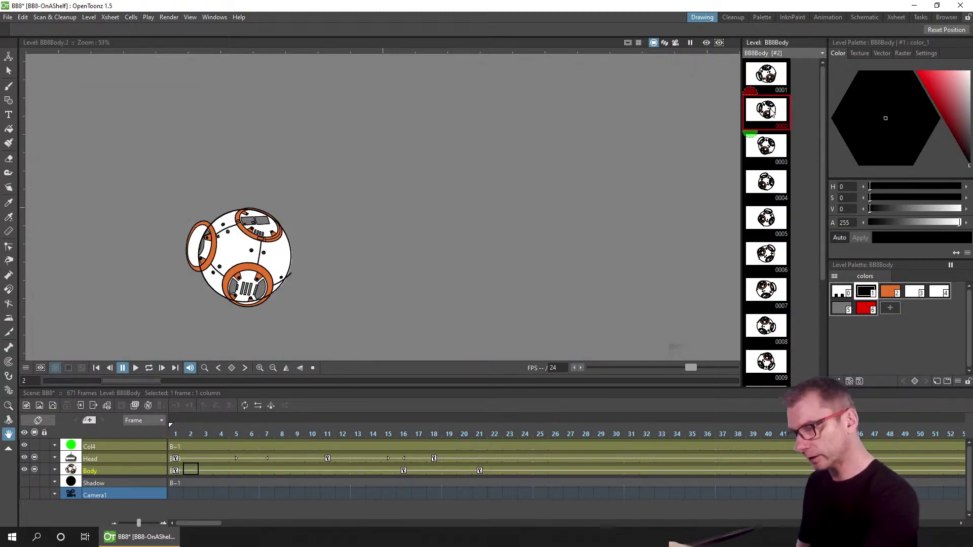
{"action": "left_click", "coordinate": [775, 147]}
{"action": "left_click", "coordinate": [775, 184]}
{"action": "left_click", "coordinate": [774, 223]}
{"action": "left_click", "coordinate": [775, 256]}
{"action": "left_click", "coordinate": [773, 299]}
{"action": "left_click", "coordinate": [767, 326]}
{"action": "left_click", "coordinate": [767, 363]}
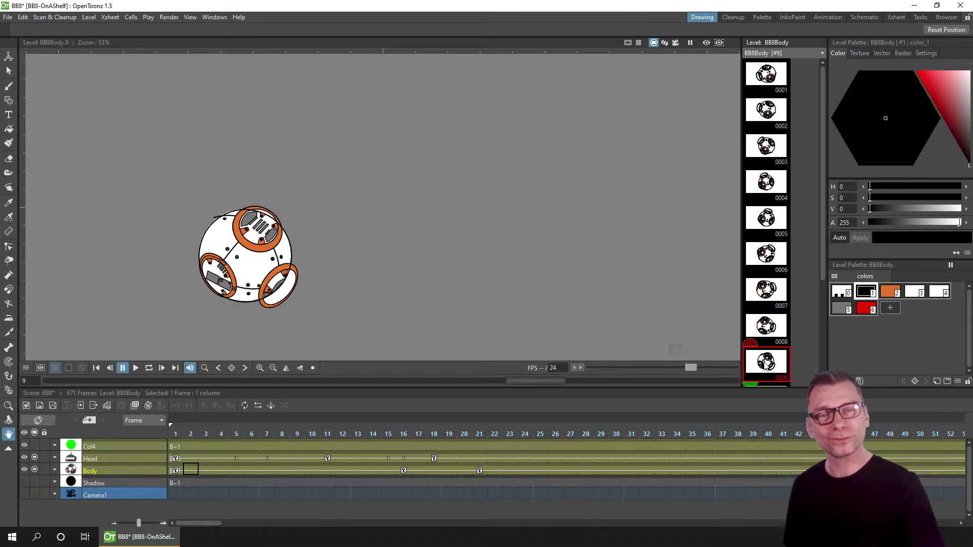
{"action": "left_click", "coordinate": [176, 434]}
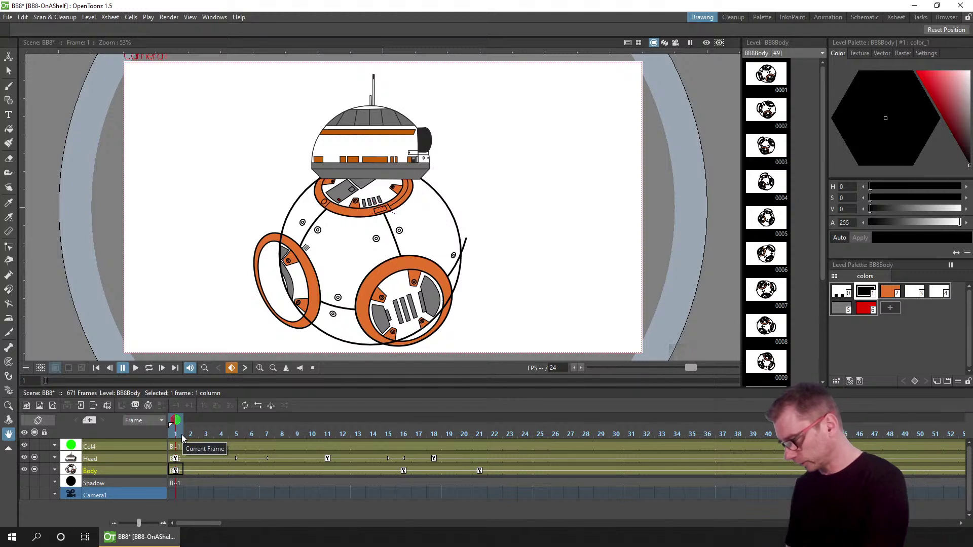
- Switch to the Schematic room and display the stage schematic with all of the character's nodes in view
{"action": "left_click", "coordinate": [862, 17]}
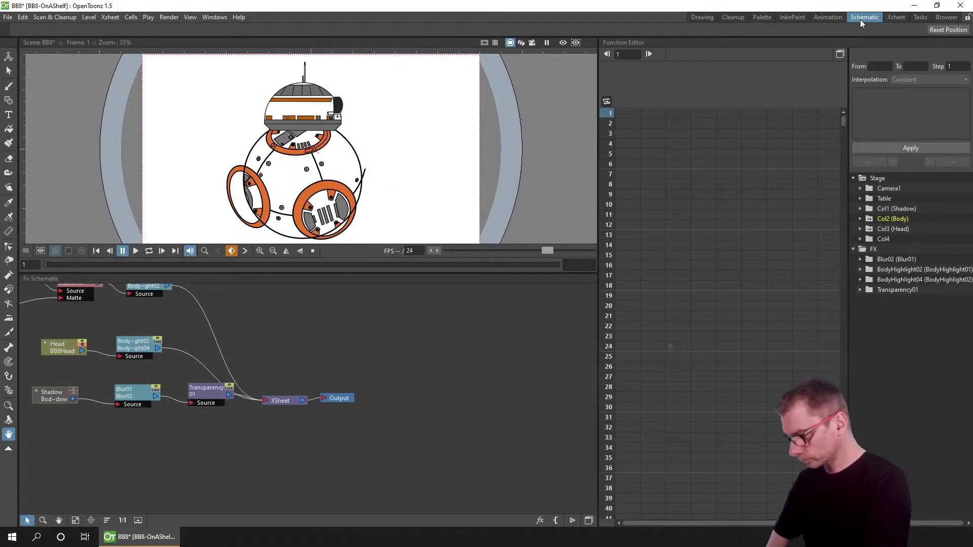
{"action": "left_click", "coordinate": [588, 520]}
{"action": "left_click_drag", "start_coordinate": [314, 451], "coordinate": [308, 396]}
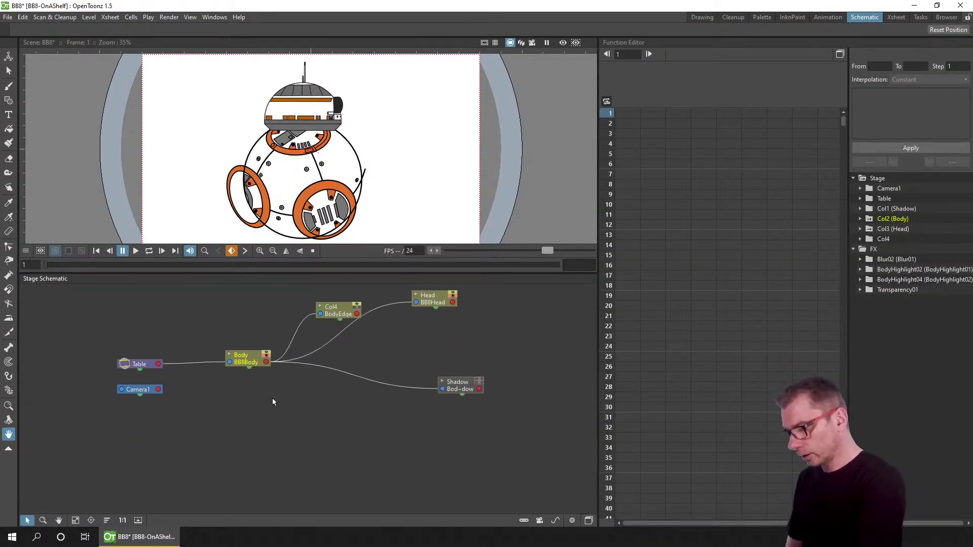
- Examine how the Head, Col4 and Shadow nodes link to the Body node, shifting the Body and Col4 nodes slightly
{"action": "left_click", "coordinate": [239, 360]}
{"action": "mouse_move", "coordinate": [241, 363]}
{"action": "left_mouse_down"}
{"action": "mouse_move", "coordinate": [234, 369]}
{"action": "mouse_move", "coordinate": [228, 357]}
{"action": "left_mouse_up"}
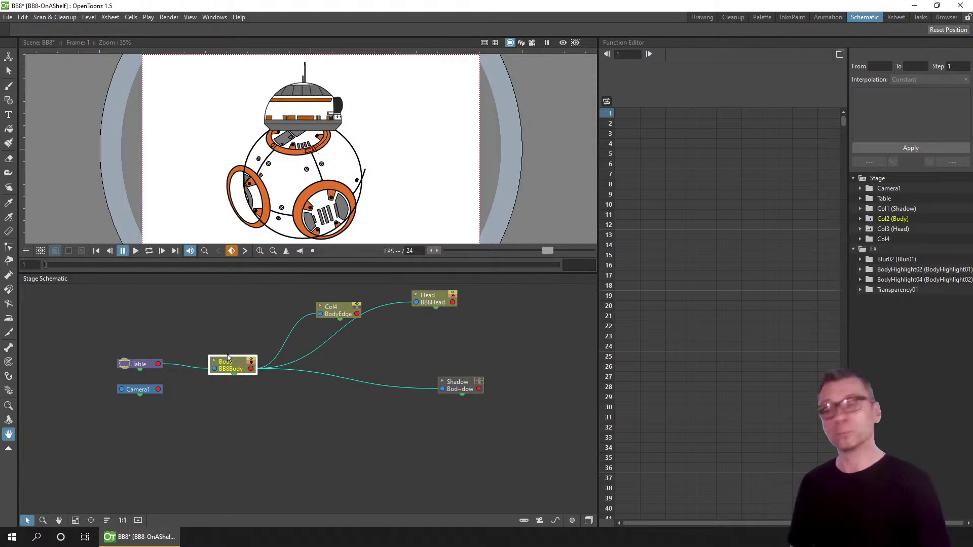
{"action": "left_click", "coordinate": [436, 300]}
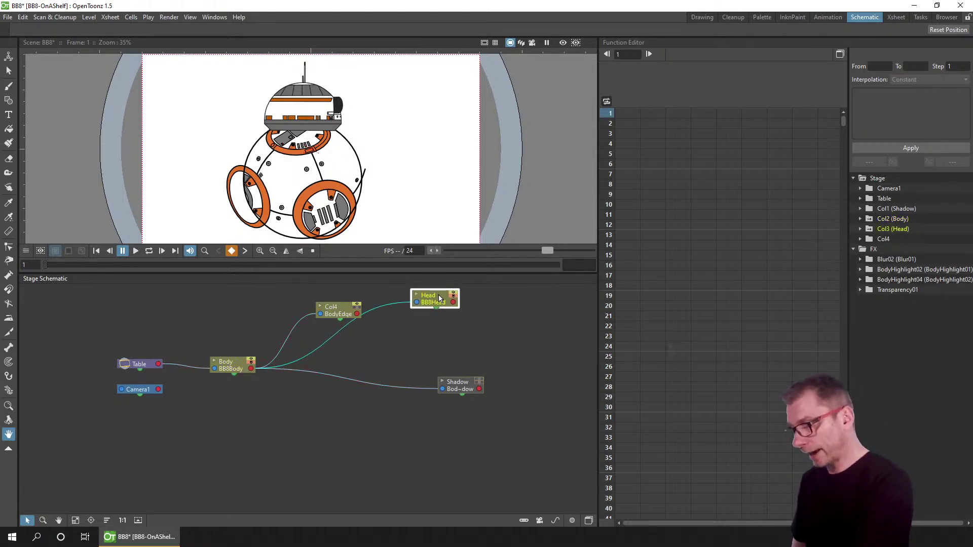
{"action": "left_click_drag", "start_coordinate": [339, 315], "coordinate": [316, 314]}
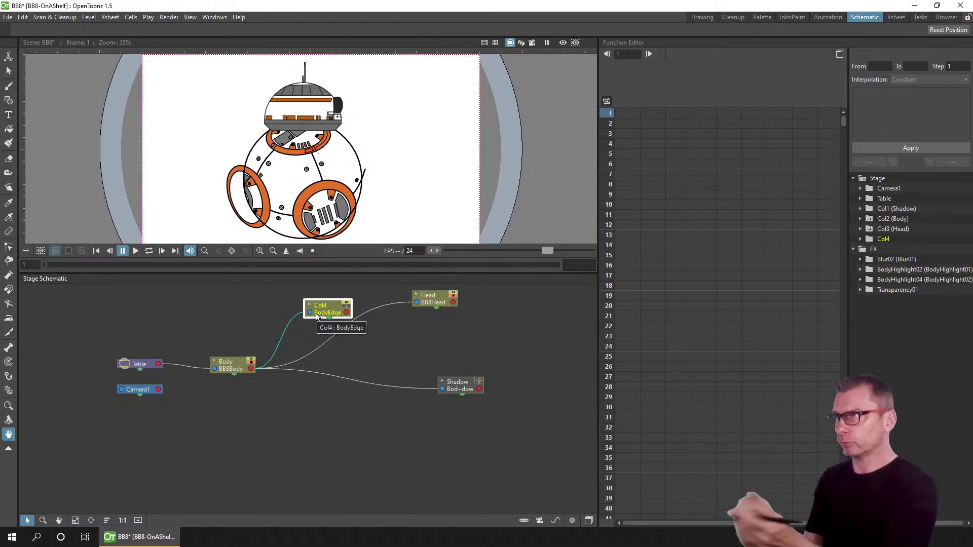
{"action": "left_click", "coordinate": [460, 388]}
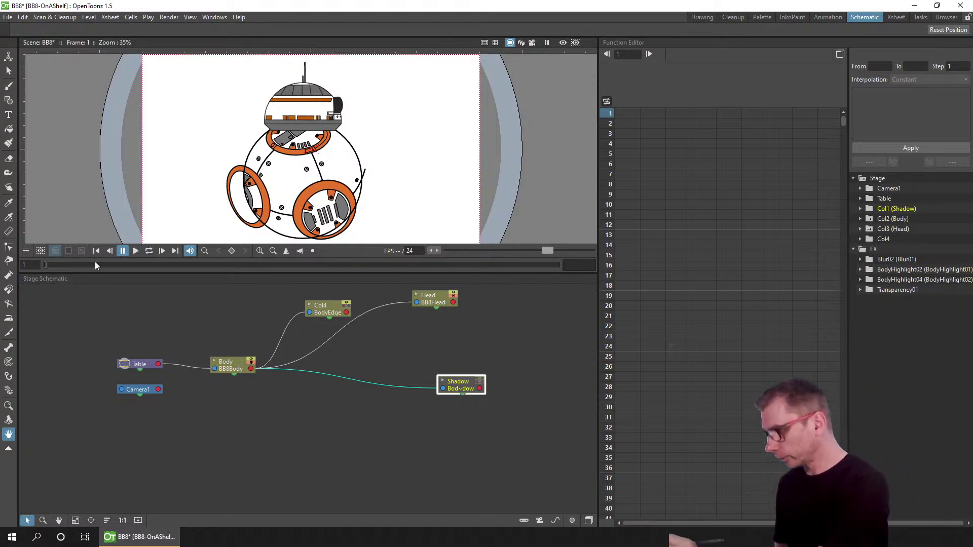
- Return to the Drawing room and set the Animate tool to Rotation for the Body column at frame 1
{"action": "left_click", "coordinate": [701, 18]}
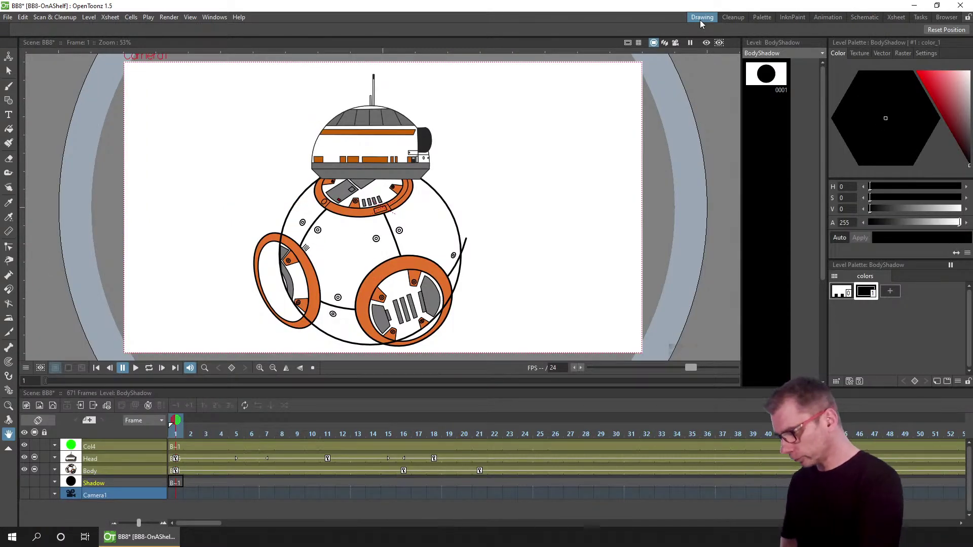
{"action": "left_click", "coordinate": [176, 472]}
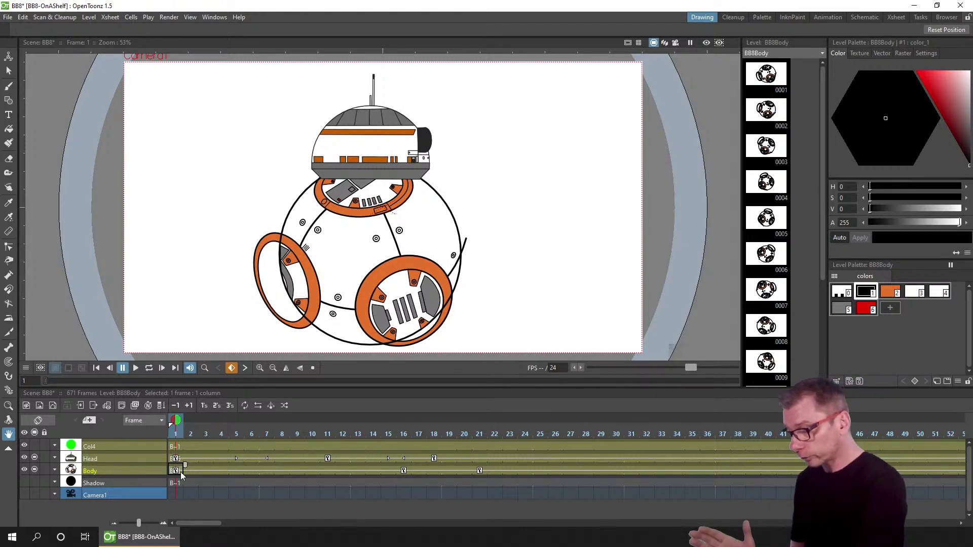
{"action": "left_click", "coordinate": [9, 57]}
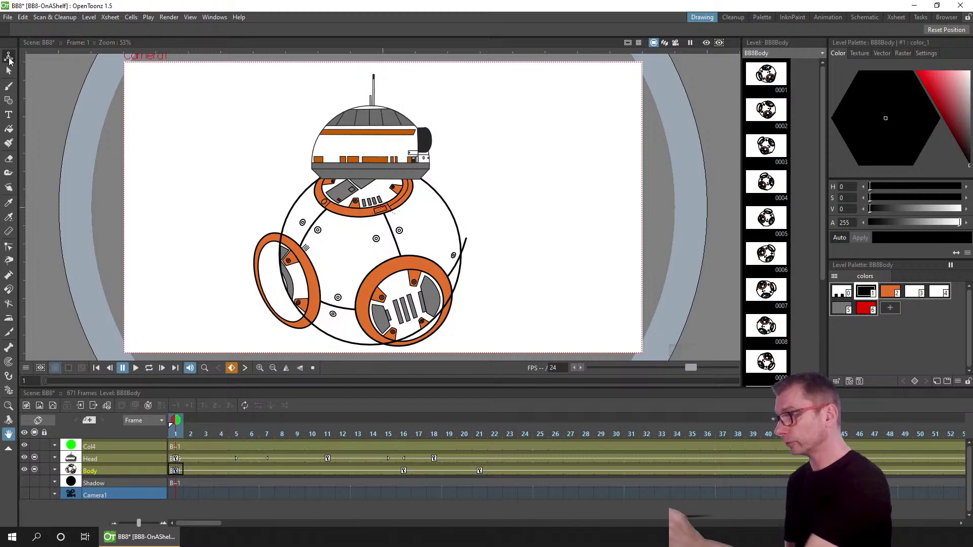
{"action": "left_click", "coordinate": [81, 33]}
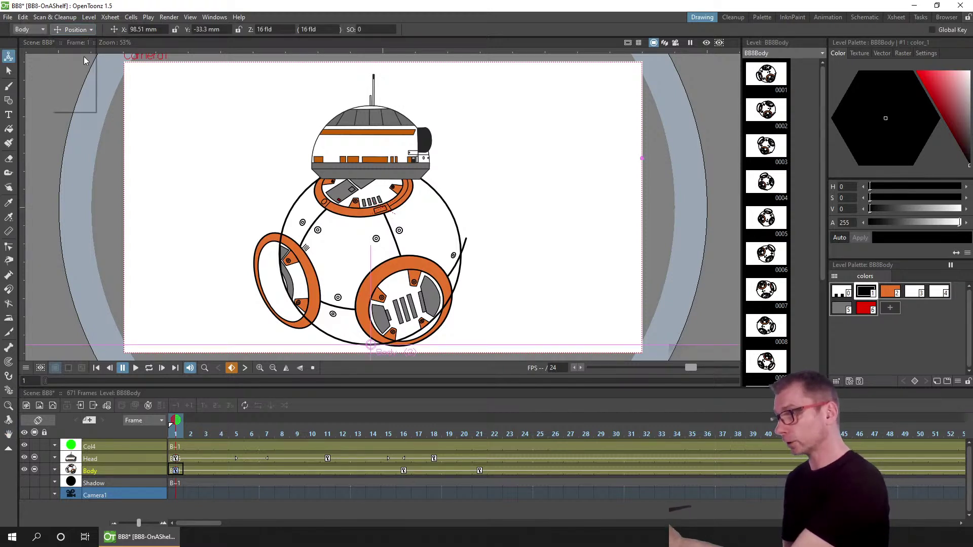
{"action": "left_click", "coordinate": [80, 54]}
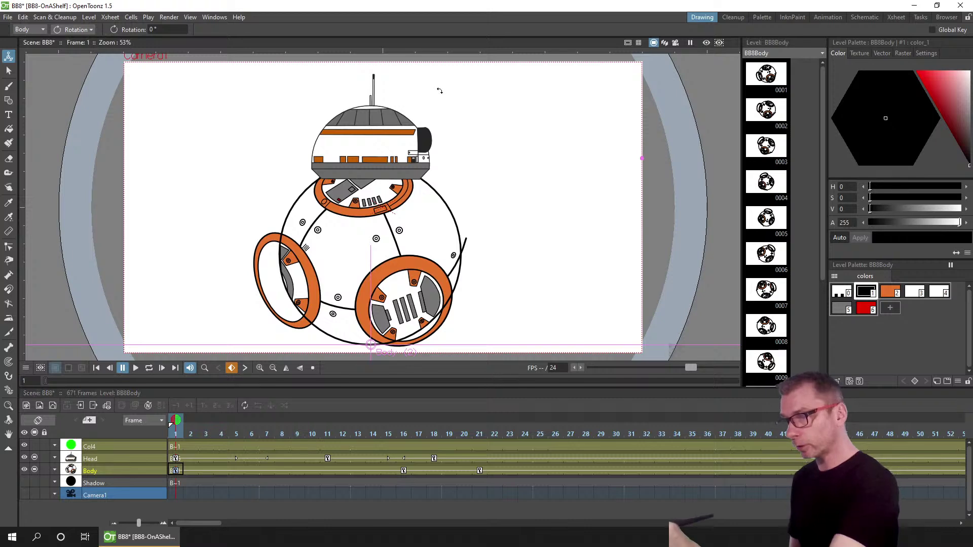
{"action": "mouse_move", "coordinate": [457, 80]}
{"action": "left_mouse_down"}
{"action": "mouse_move", "coordinate": [523, 119]}
{"action": "mouse_move", "coordinate": [571, 191]}
{"action": "mouse_move", "coordinate": [494, 91]}
{"action": "mouse_move", "coordinate": [404, 72]}
{"action": "mouse_move", "coordinate": [476, 98]}
{"action": "mouse_move", "coordinate": [383, 72]}
{"action": "mouse_move", "coordinate": [450, 86]}
{"action": "left_mouse_up"}
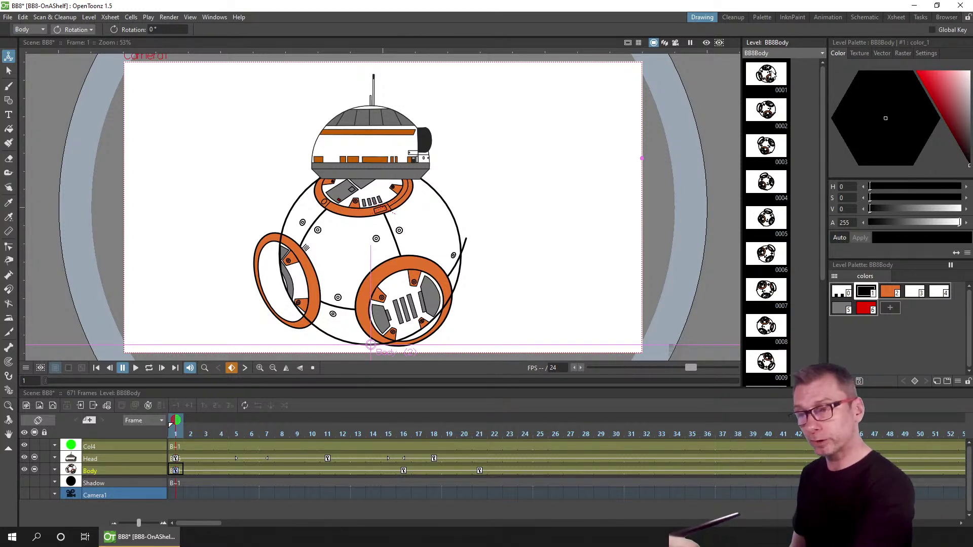
- Compare drawings 0001 and 0012 of the BB8Body level
{"action": "left_click", "coordinate": [774, 77]}
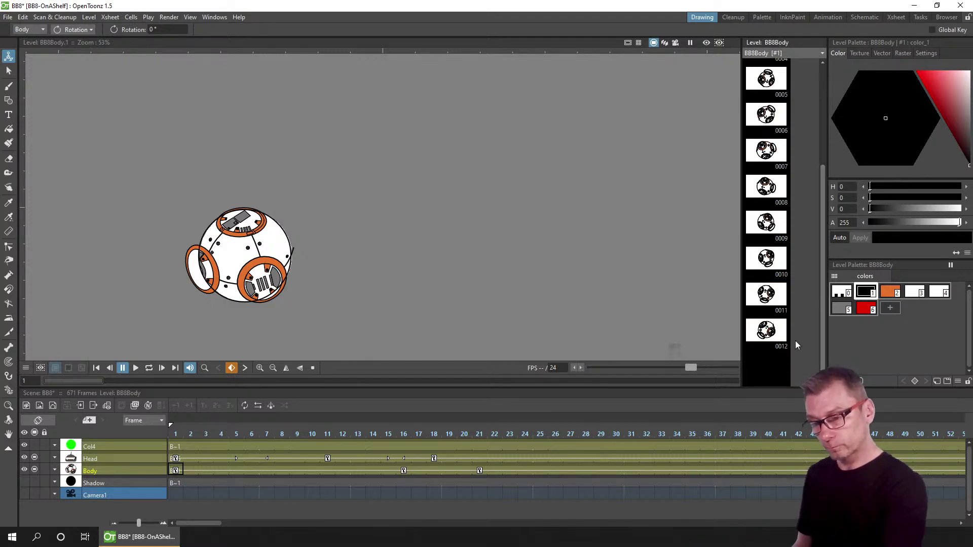
{"action": "left_click", "coordinate": [772, 333]}
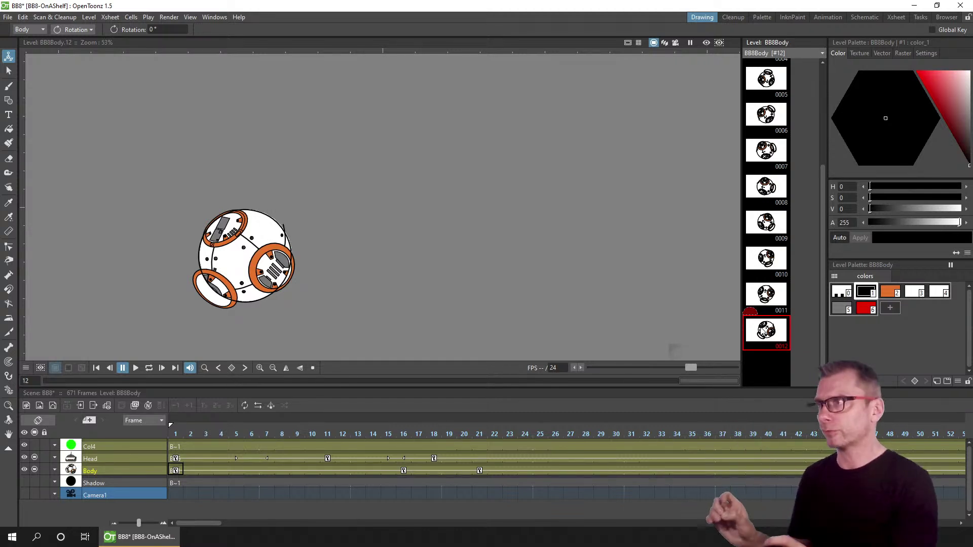
{"action": "left_click", "coordinate": [823, 159]}
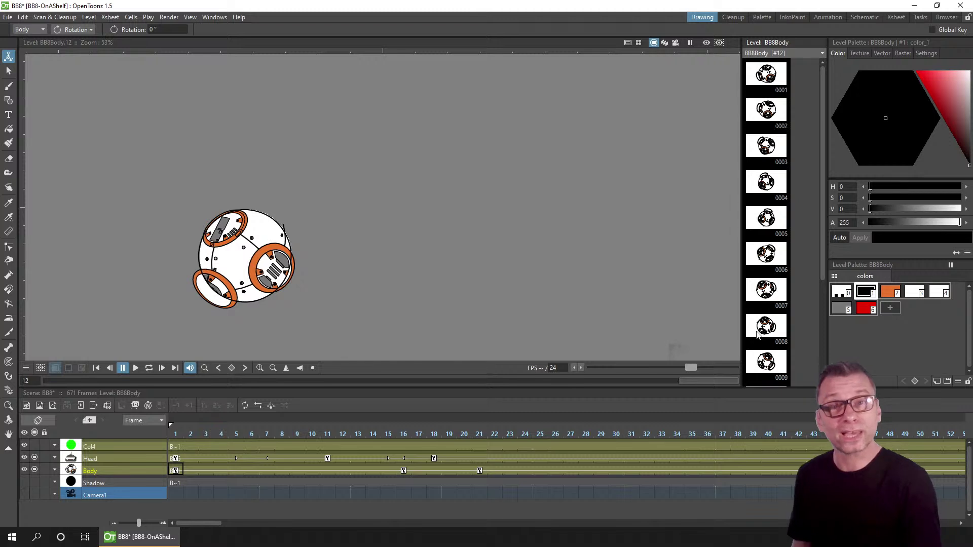
- Try rotating the Body column by about 0.66° at frame 1, and undo the rotation
{"action": "left_click", "coordinate": [181, 471]}
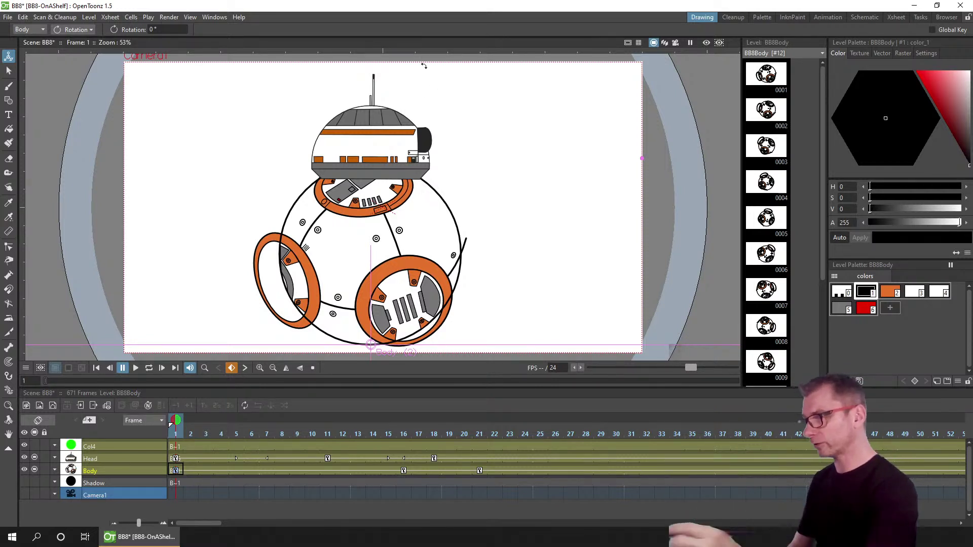
{"action": "mouse_move", "coordinate": [478, 91]}
{"action": "left_mouse_down"}
{"action": "mouse_move", "coordinate": [497, 124]}
{"action": "mouse_move", "coordinate": [443, 90]}
{"action": "mouse_move", "coordinate": [478, 98]}
{"action": "mouse_move", "coordinate": [465, 96]}
{"action": "left_mouse_up"}
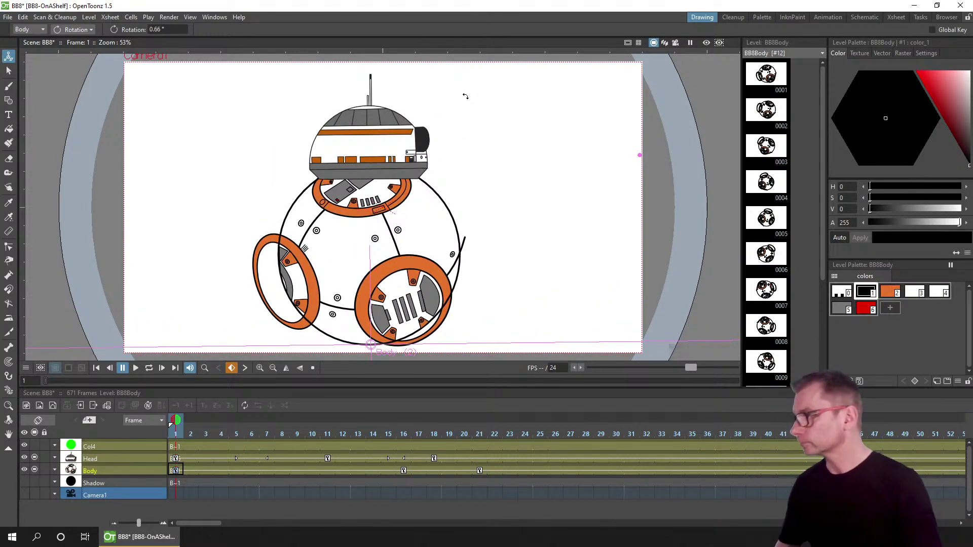
{"action": "key", "text": "ctrl+z"}
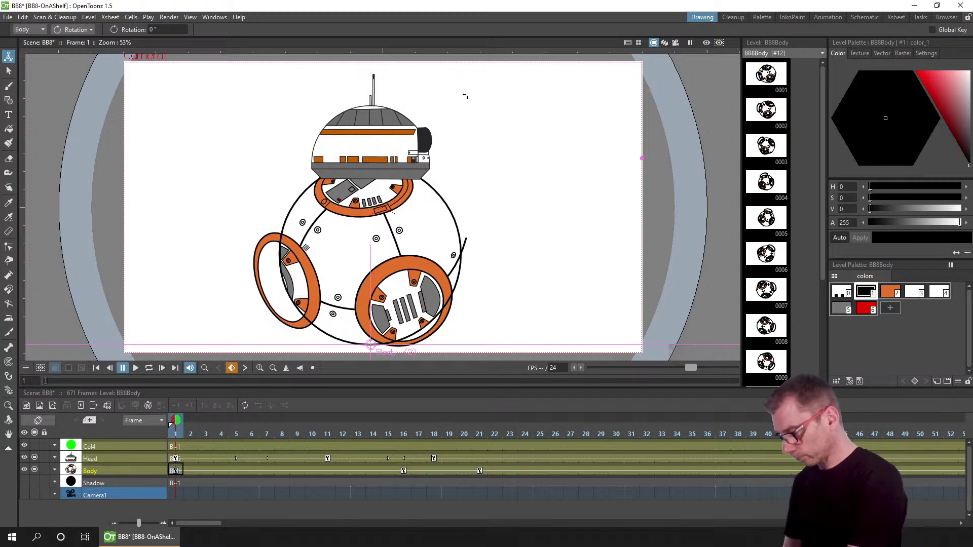
- Create an empty Toonz Vector level named G at frame 1, in a new column between Head and Body
{"action": "left_click", "coordinate": [187, 474]}
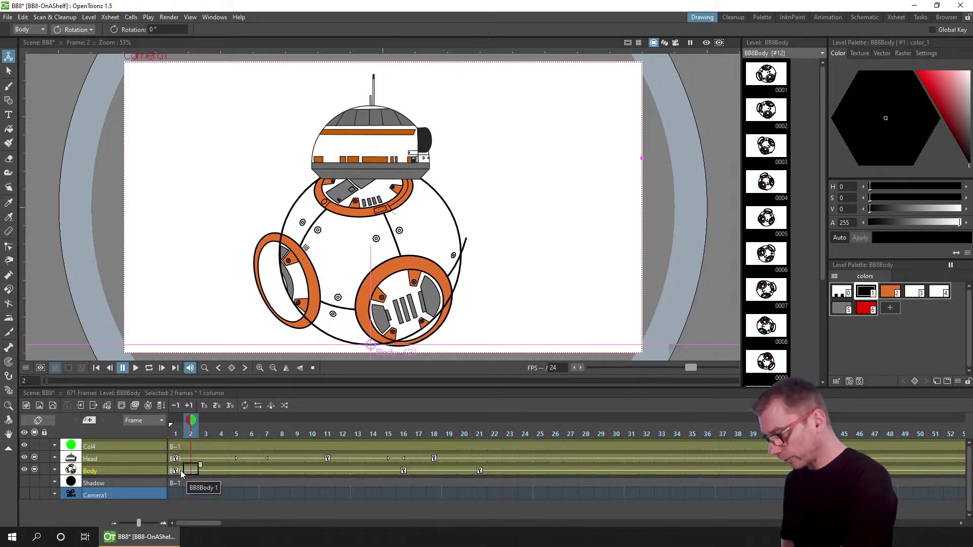
{"action": "left_click", "coordinate": [176, 473]}
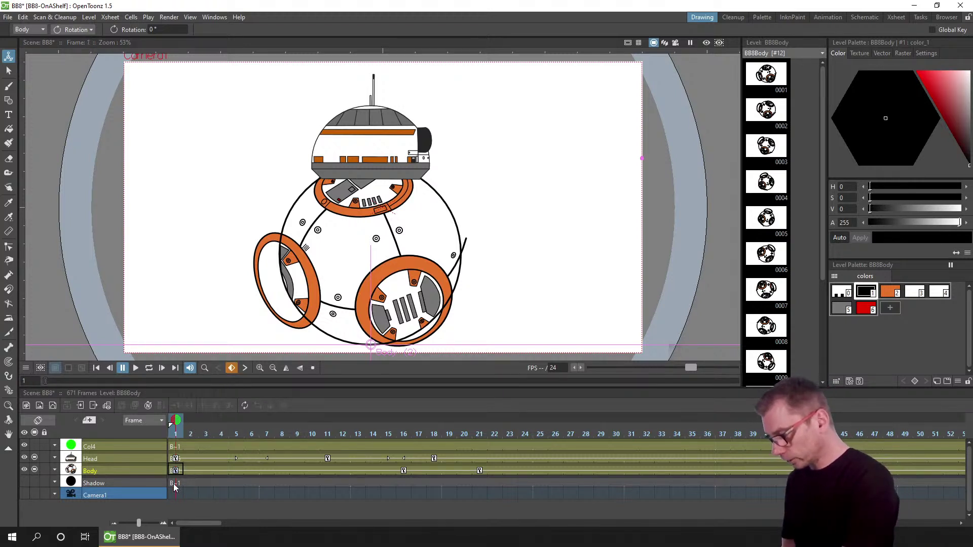
{"action": "left_click", "coordinate": [53, 407]}
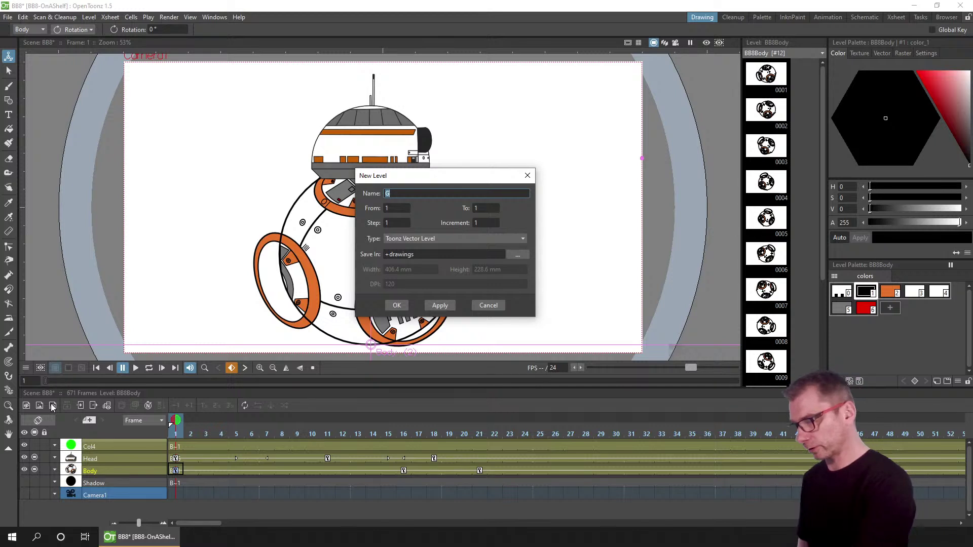
{"action": "left_click", "coordinate": [397, 306]}
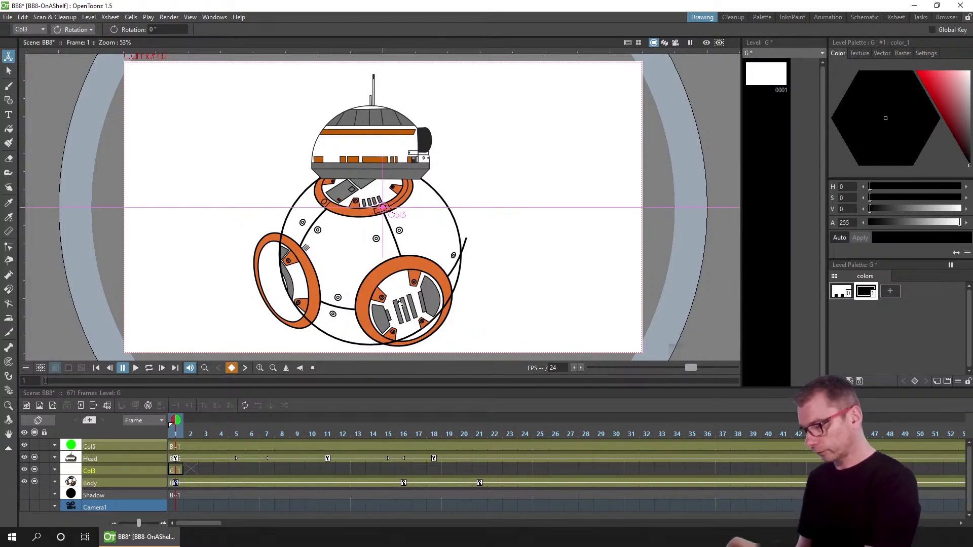
- Rename the new empty column as Position and save the scene
{"action": "left_click", "coordinate": [178, 472]}
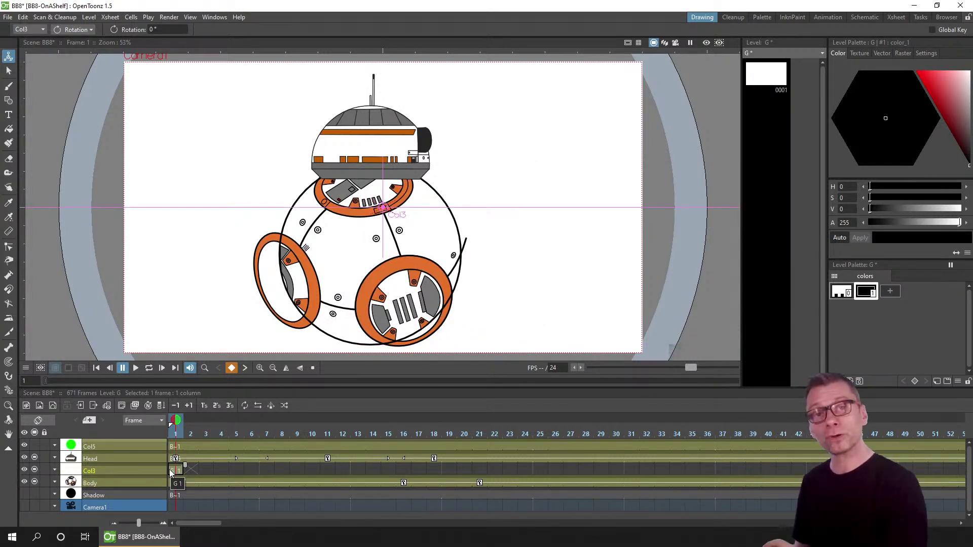
{"action": "double_click", "coordinate": [115, 472]}
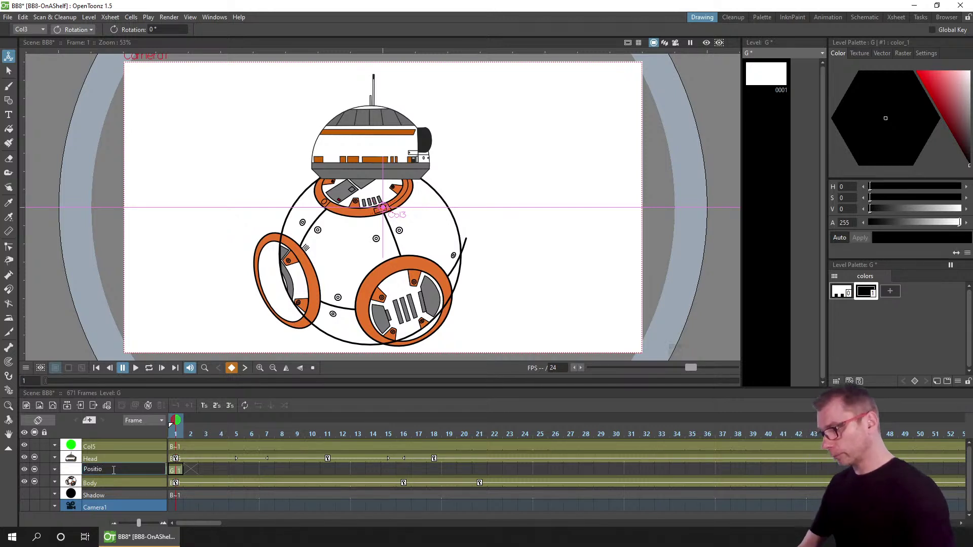
{"action": "key", "text": "Return"}
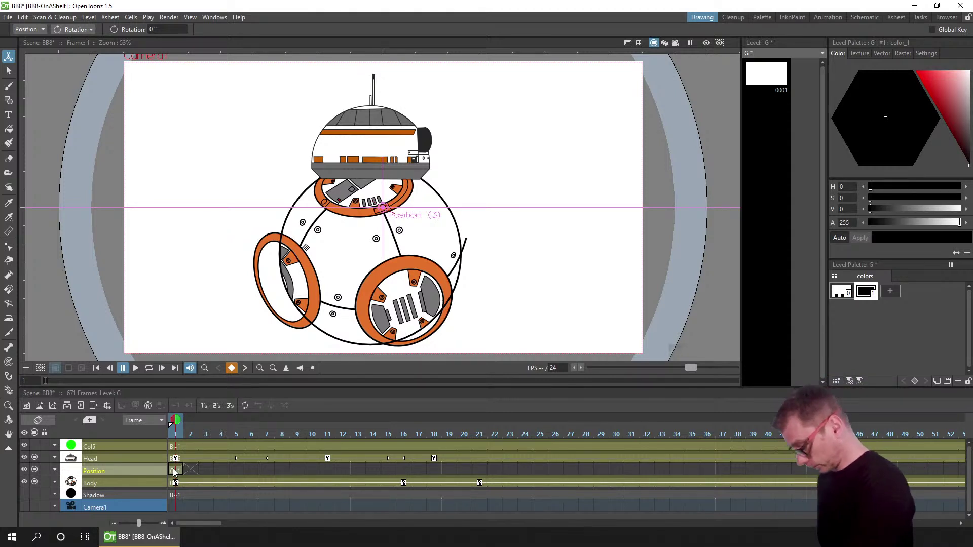
{"action": "key", "text": "ctrl+s"}
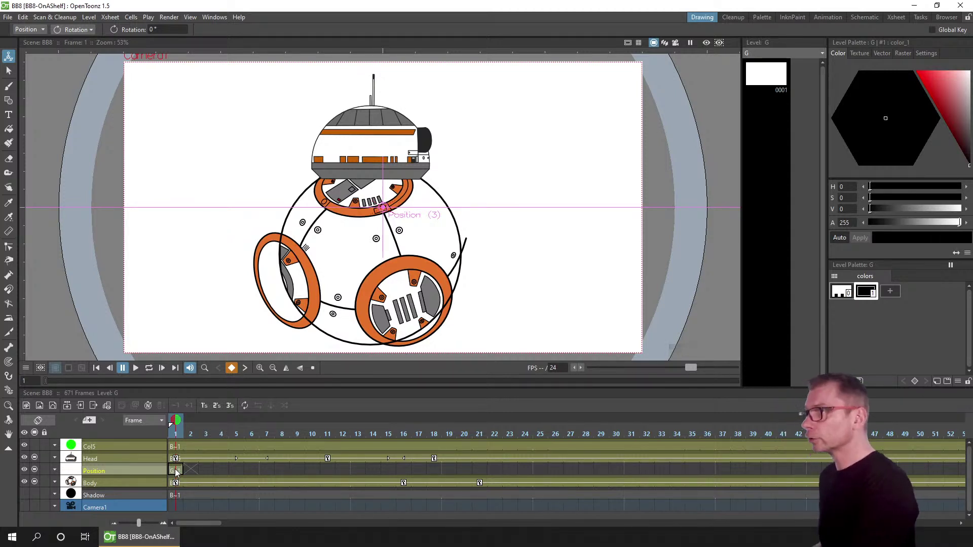
- Set the Animate tool to All for the Position column at frame 1 and scale it globally to about 26.61%
{"action": "left_click", "coordinate": [176, 471]}
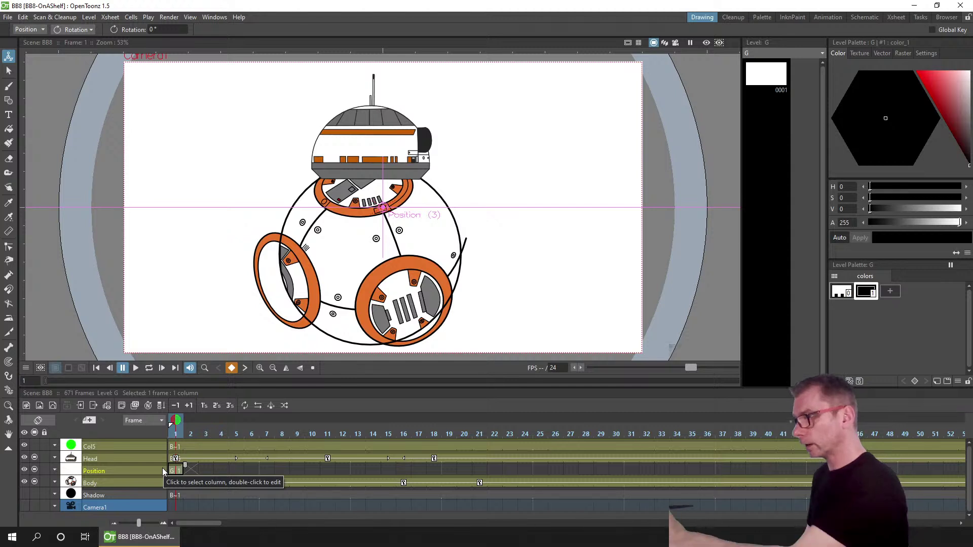
{"action": "left_click", "coordinate": [88, 29]}
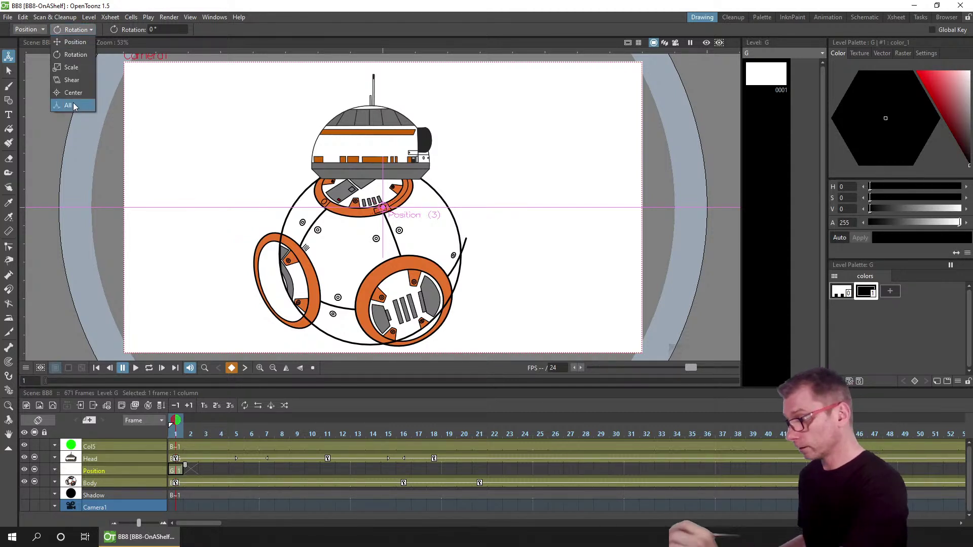
{"action": "left_click", "coordinate": [71, 112]}
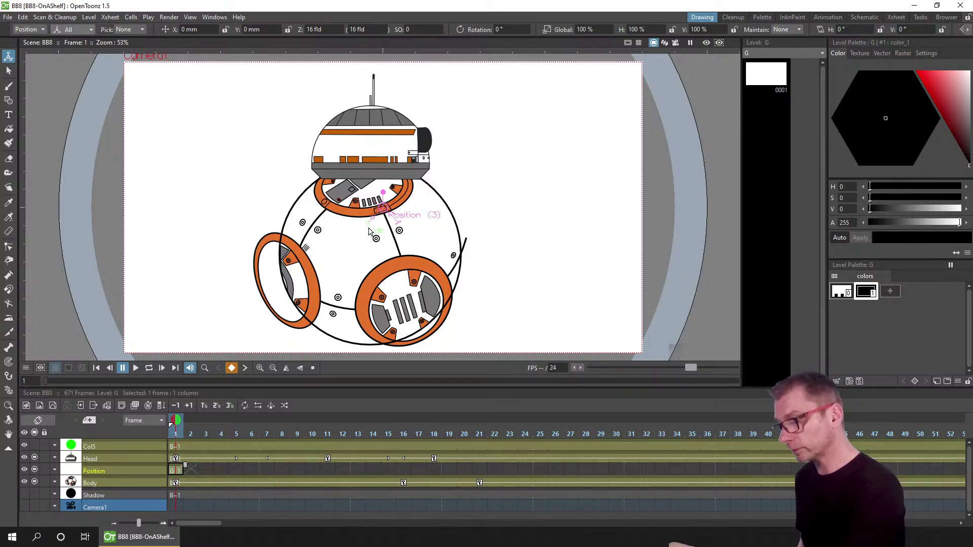
{"action": "left_click_drag", "start_coordinate": [368, 227], "coordinate": [372, 223]}
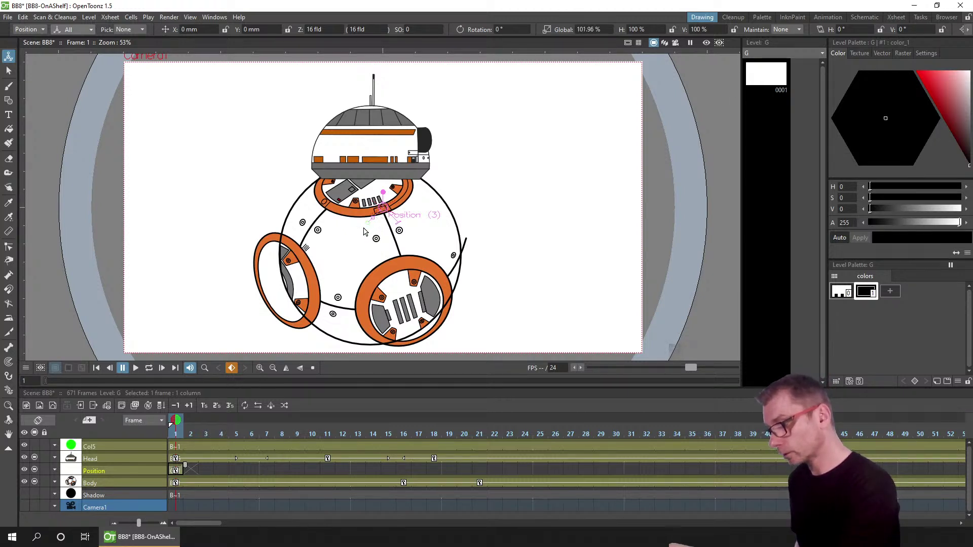
{"action": "left_click_drag", "start_coordinate": [383, 216], "coordinate": [380, 216]}
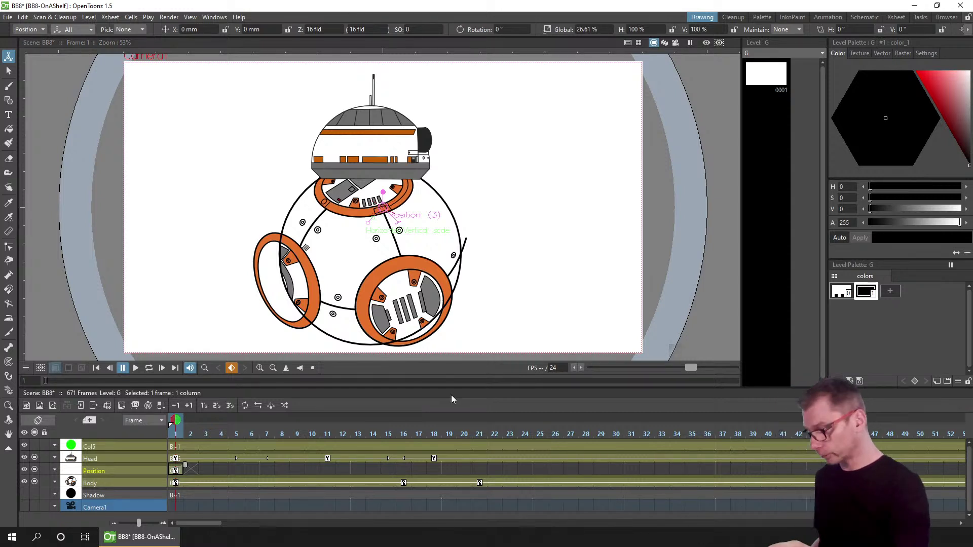
- In the Schematic room, spread out the stage nodes and link the Body node to the Position node instead of Table
{"action": "left_click", "coordinate": [862, 18]}
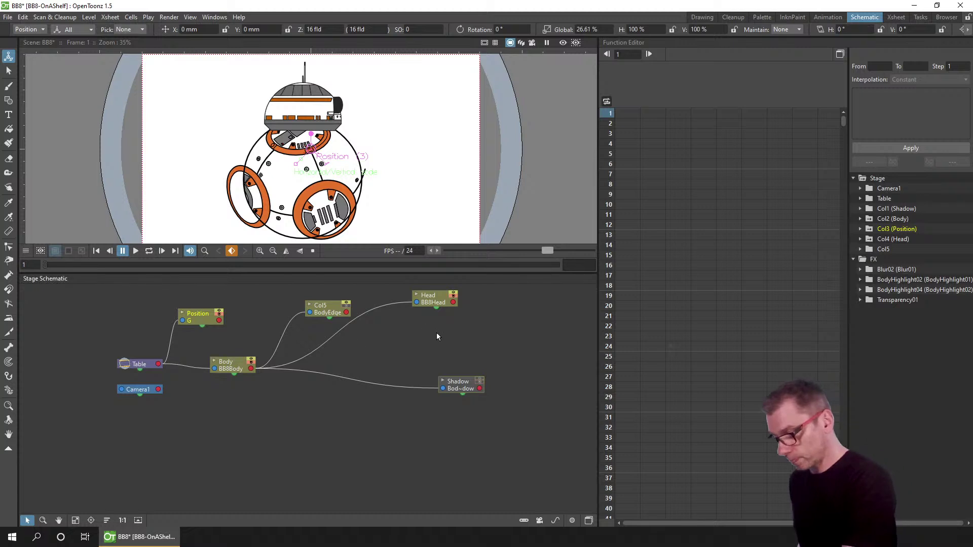
{"action": "left_click_drag", "start_coordinate": [326, 315], "coordinate": [453, 350]}
{"action": "left_click_drag", "start_coordinate": [225, 364], "coordinate": [339, 350]}
{"action": "left_click_drag", "start_coordinate": [196, 320], "coordinate": [234, 337]}
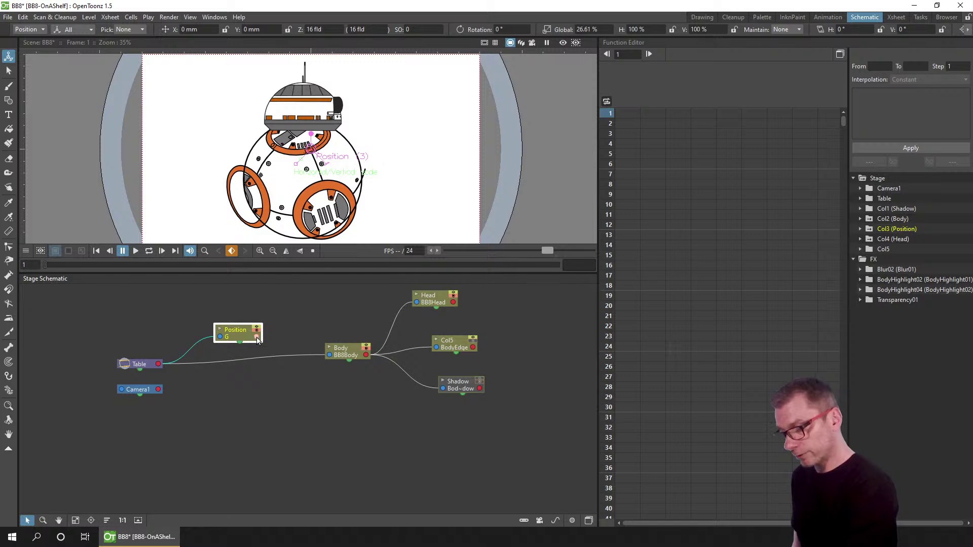
{"action": "left_click_drag", "start_coordinate": [323, 361], "coordinate": [332, 358]}
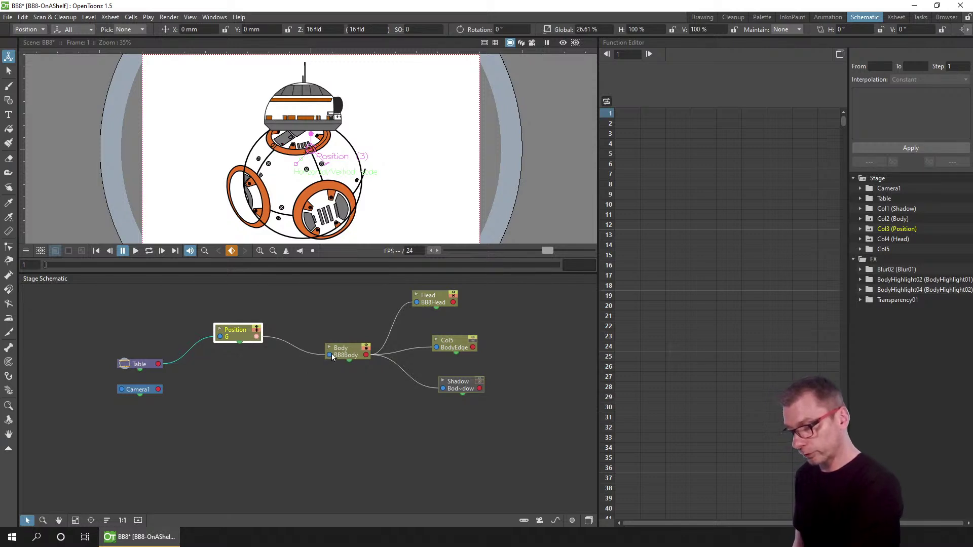
{"action": "left_click", "coordinate": [327, 353]}
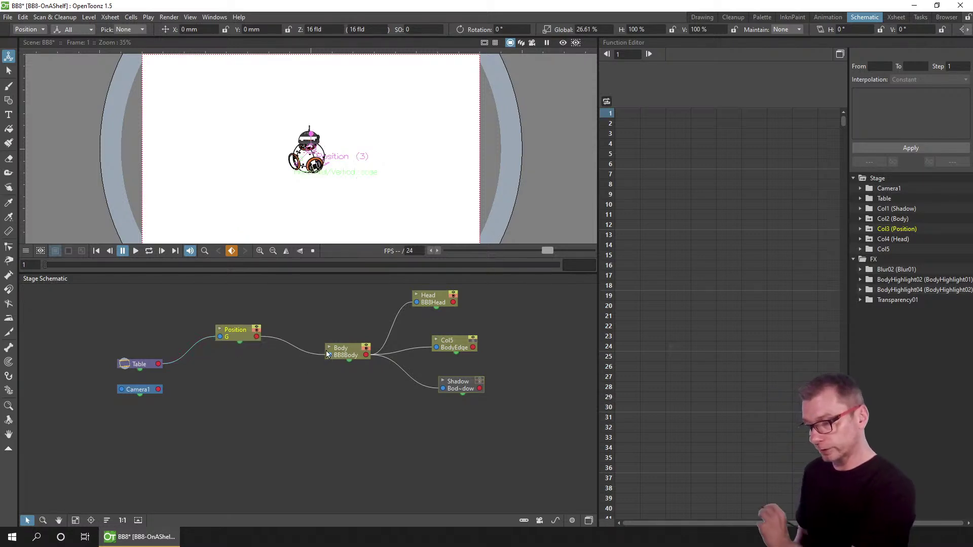
- In the Drawing room, scale the Position column to about 36.87% and move it to about X -153.67 mm, Y -65.92 mm at frame 1
{"action": "left_click", "coordinate": [701, 18]}
{"action": "left_click_drag", "start_coordinate": [370, 227], "coordinate": [175, 342]}
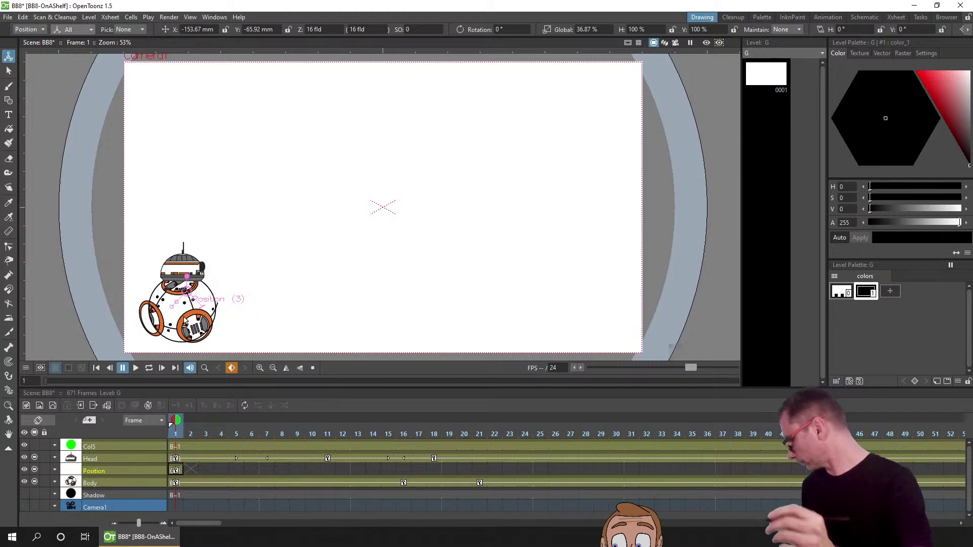
- At frame 2, lock the Position column's Y value, move the character horizontally to about X 175.51 mm, and save the scene
{"action": "left_click", "coordinate": [193, 468]}
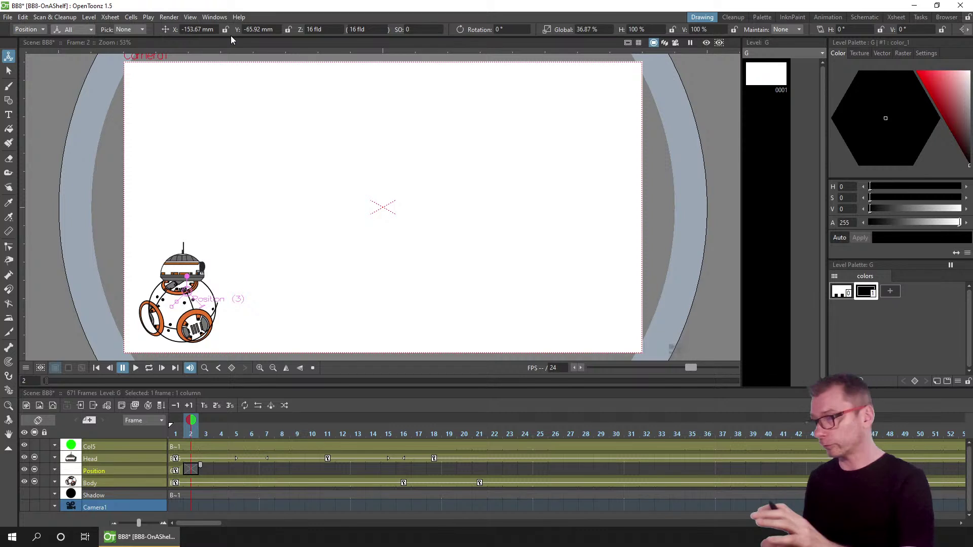
{"action": "key", "text": "ctrl+s"}
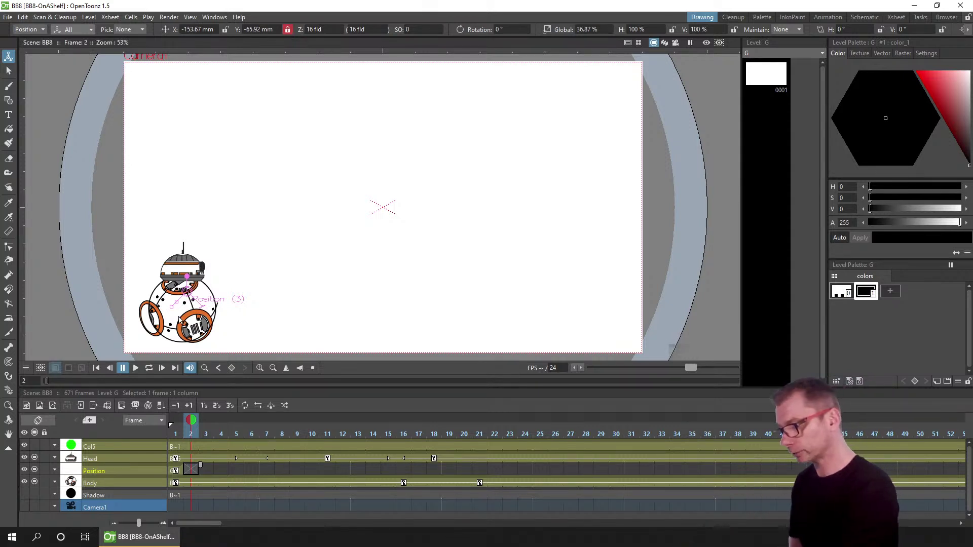
{"action": "left_click_drag", "start_coordinate": [173, 327], "coordinate": [590, 333]}
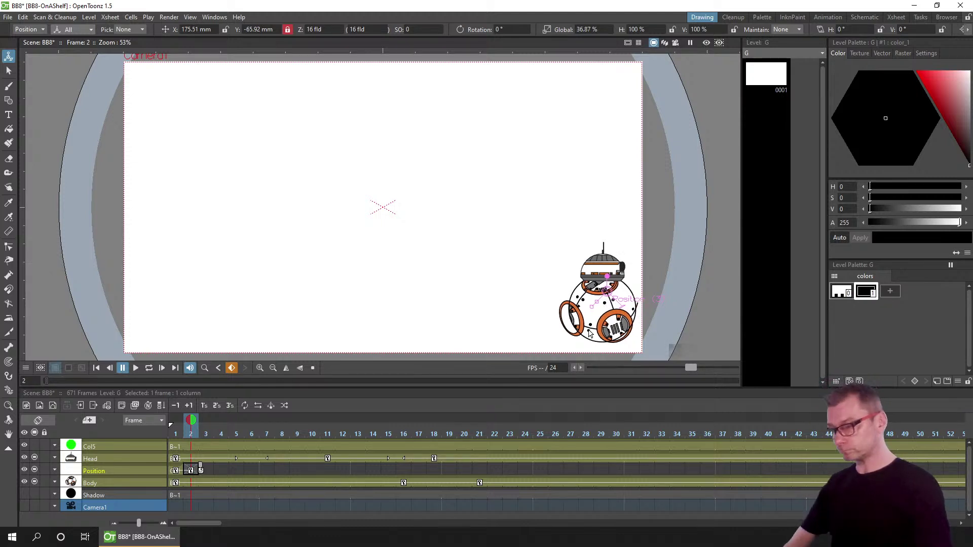
{"action": "left_click_drag", "start_coordinate": [178, 430], "coordinate": [188, 431]}
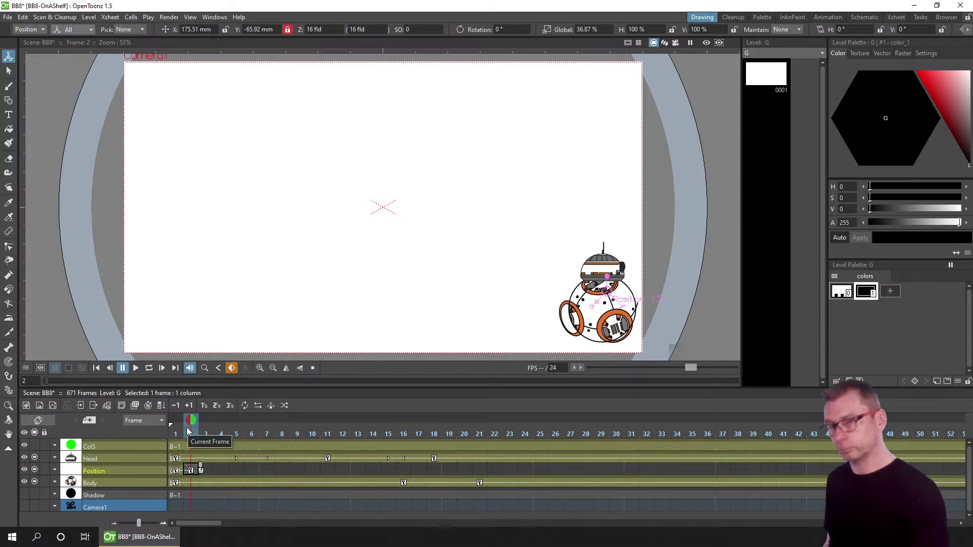
{"action": "key", "text": "ctrl+s"}
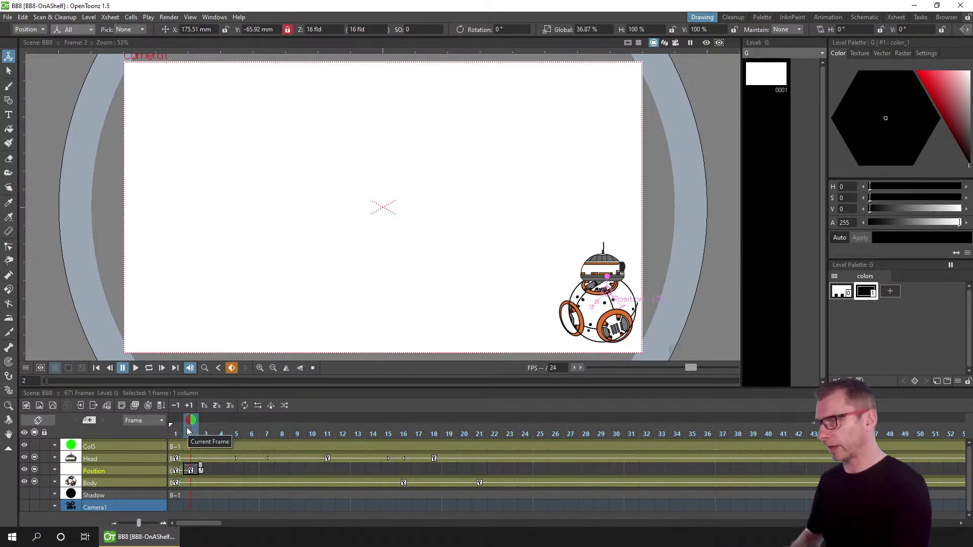
- Set the output to frames 1 to 2 with a shrink of 4 and render it as the gif BB8-s
{"action": "left_click", "coordinate": [169, 17]}
{"action": "key", "text": "Escape"}
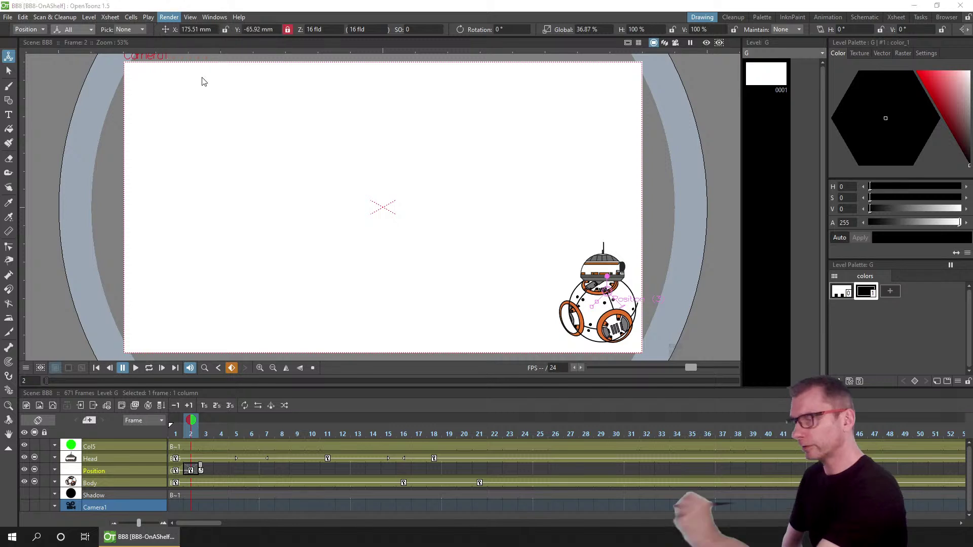
{"action": "left_click", "coordinate": [487, 292]}
{"action": "left_click", "coordinate": [169, 17]}
{"action": "left_click", "coordinate": [192, 66]}
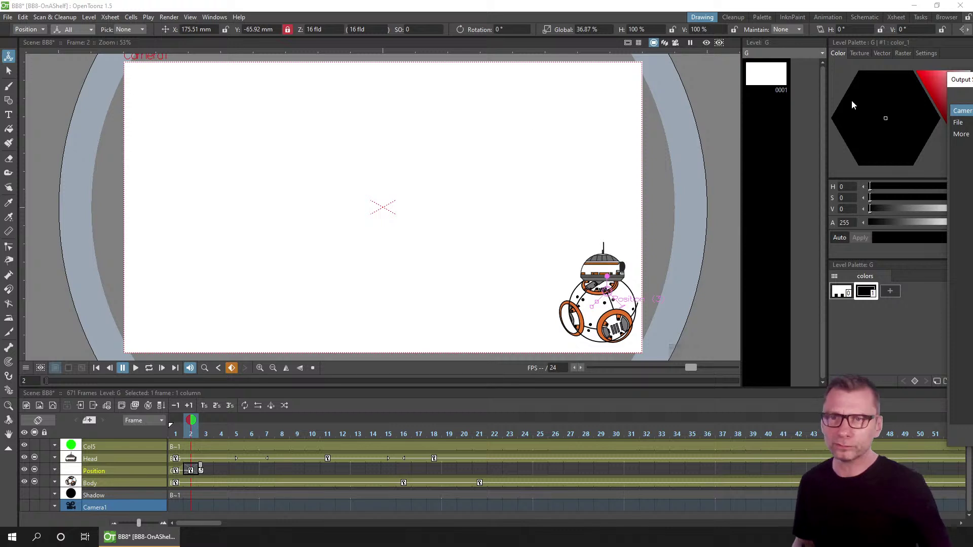
{"action": "left_click_drag", "start_coordinate": [960, 80], "coordinate": [394, 96]}
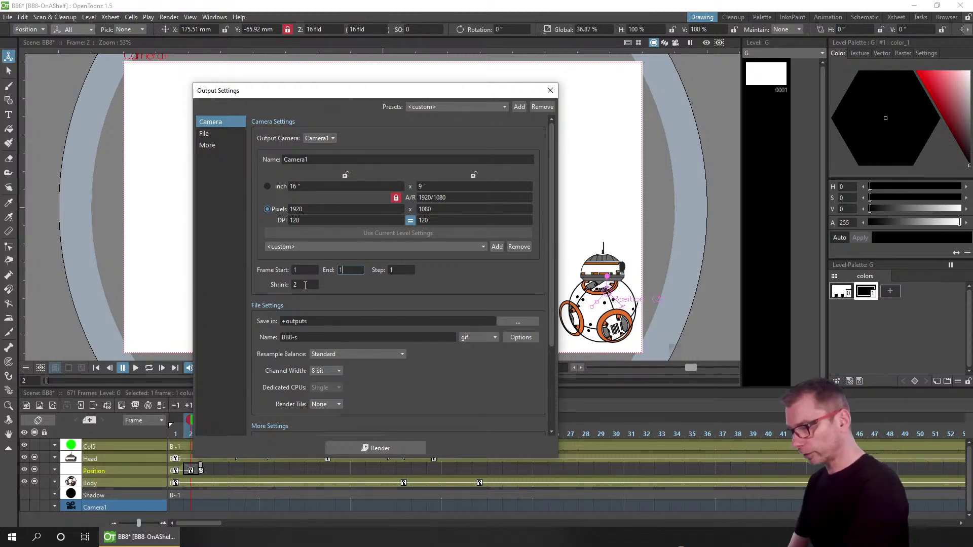
{"action": "left_click", "coordinate": [297, 286]}
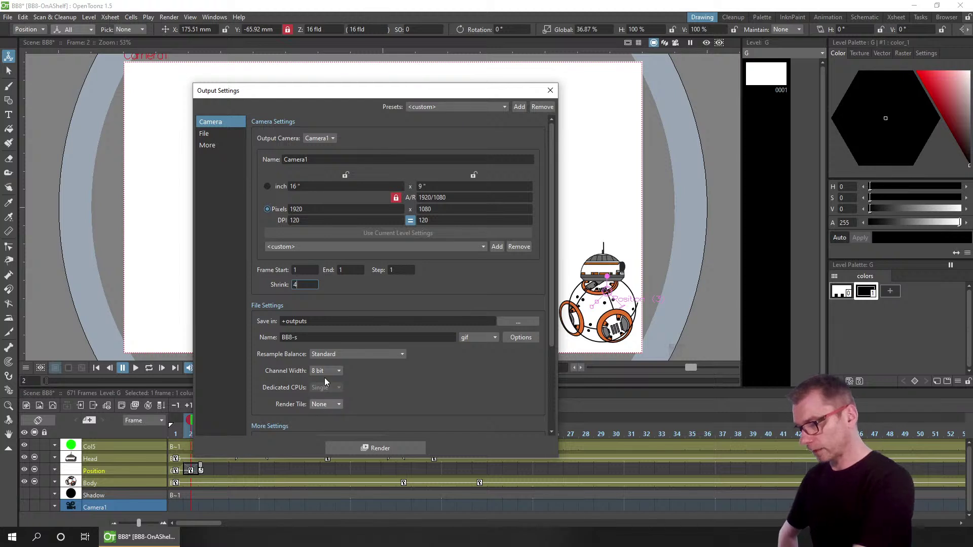
{"action": "left_click", "coordinate": [352, 270]}
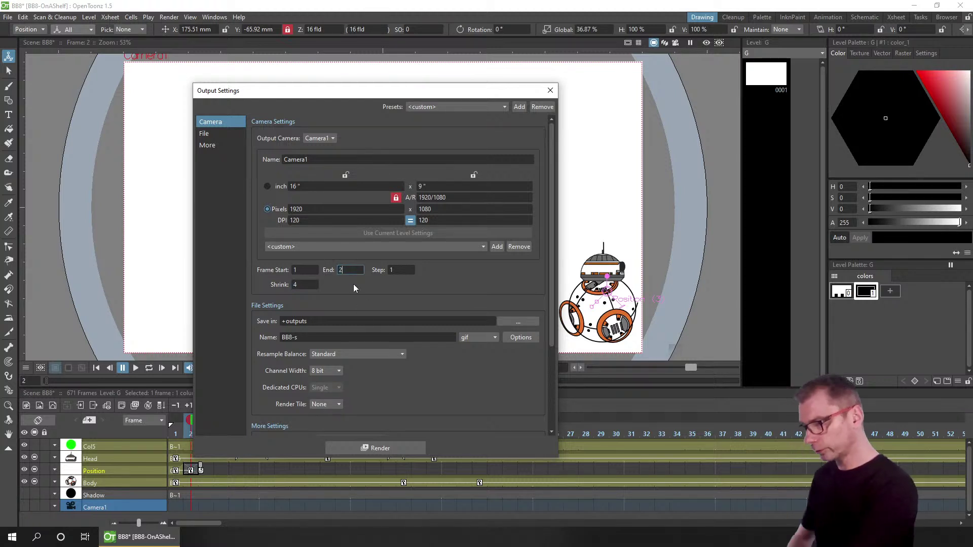
{"action": "left_click", "coordinate": [399, 449]}
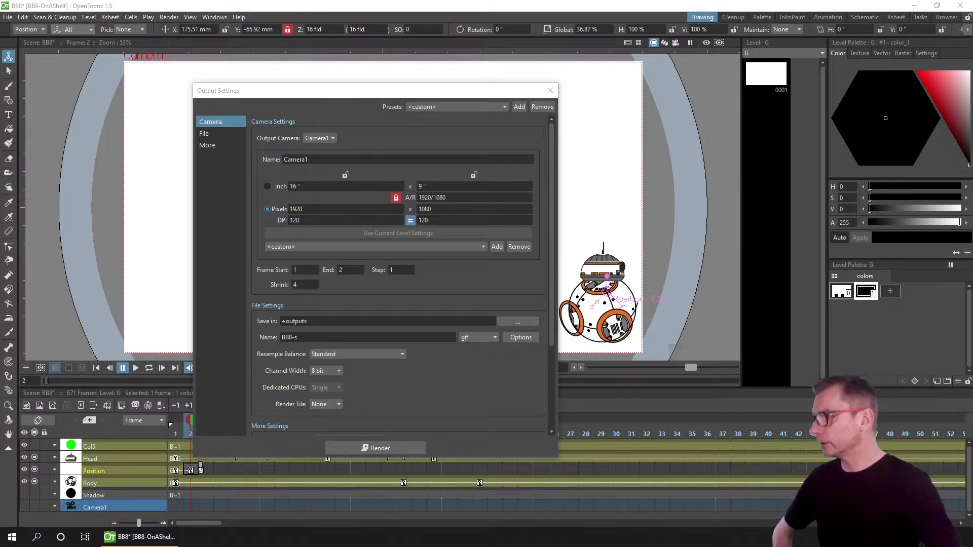
- Rename the output file as BB8-test, render it as a gif, and close the output settings
{"action": "left_click", "coordinate": [317, 337]}
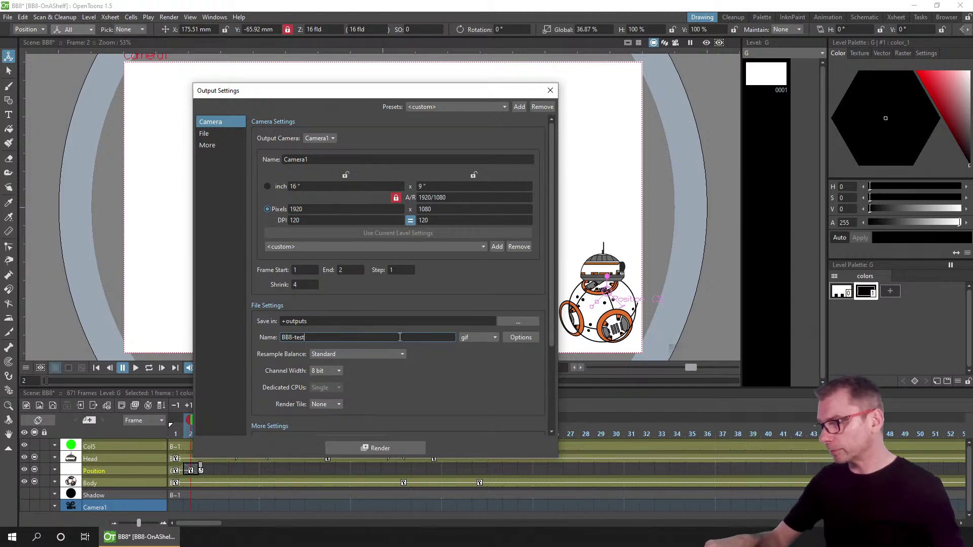
{"action": "left_click", "coordinate": [367, 449]}
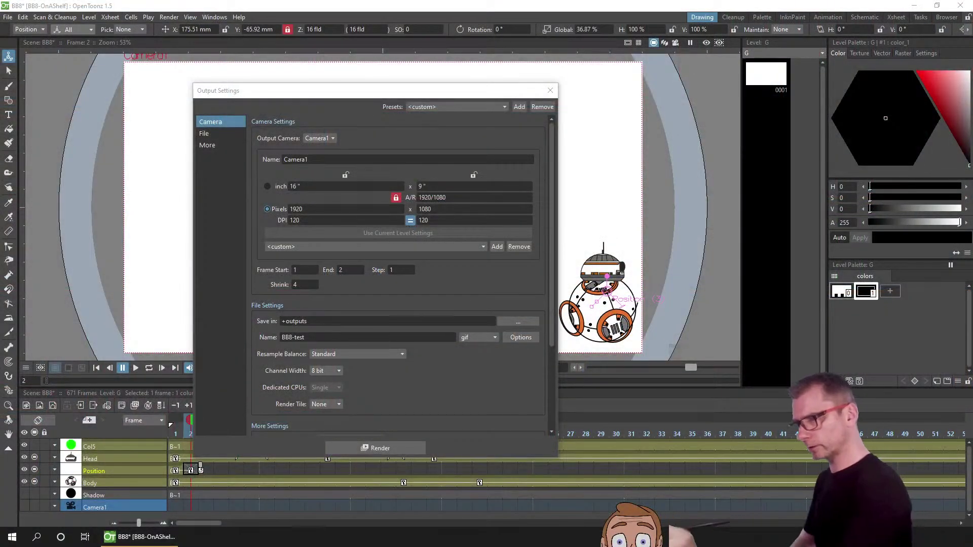
{"action": "left_click", "coordinate": [551, 92]}
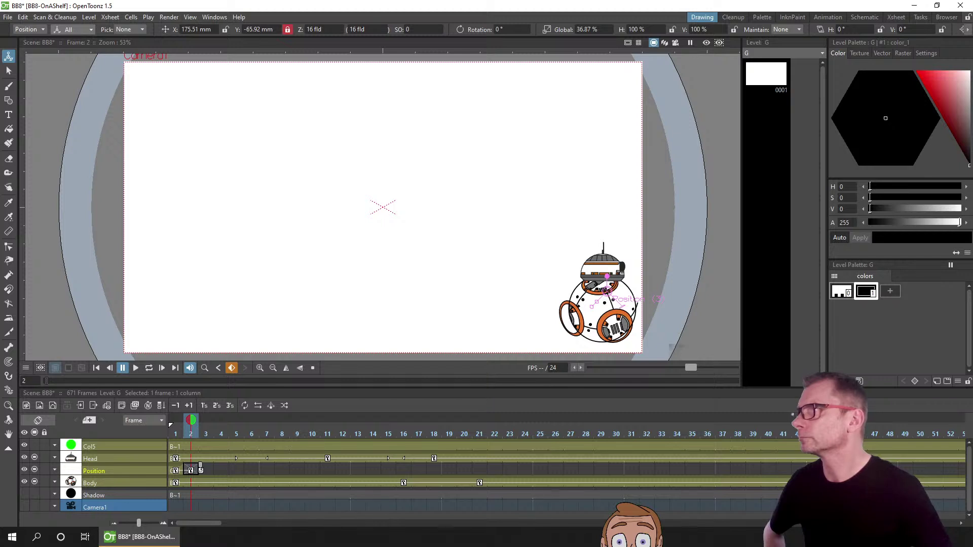
- Move the Position column below the Body column and compare the character's placement at frames 1 and 2
{"action": "left_click_drag", "start_coordinate": [129, 470], "coordinate": [130, 486]}
{"action": "left_click", "coordinate": [179, 486]}
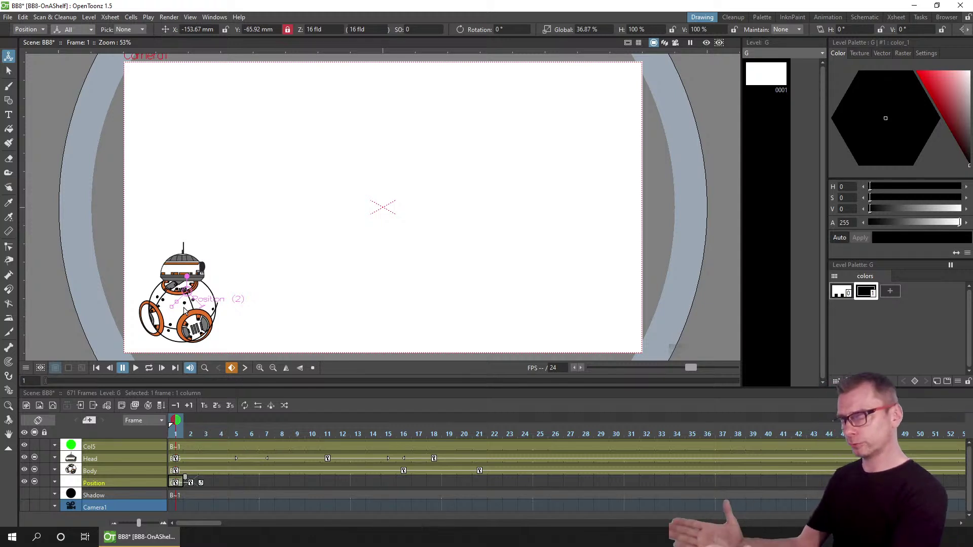
{"action": "left_click", "coordinate": [190, 432]}
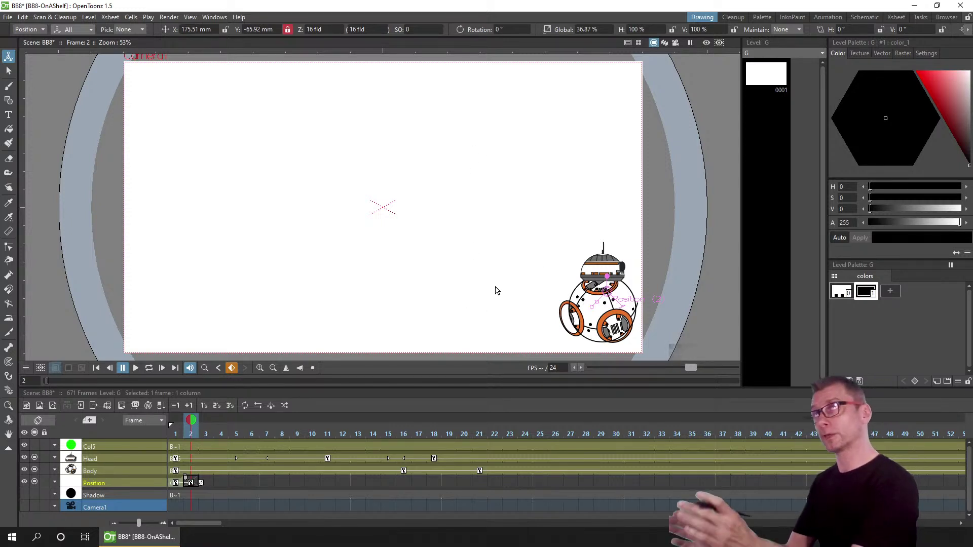
{"action": "left_click", "coordinate": [177, 484]}
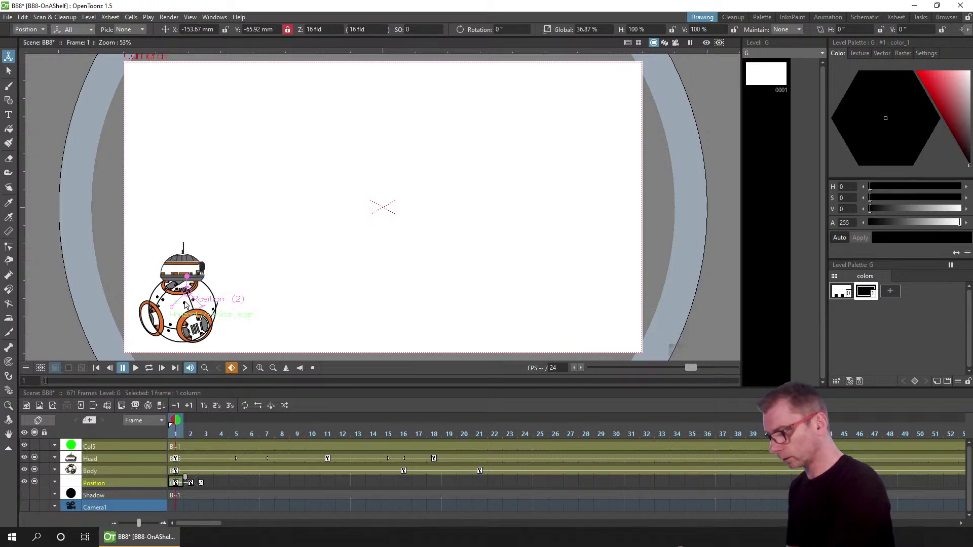
- Delete the Position column's frame 2 keyframe and, at frame 1, scale the character to about 53.99% and move it to about X -144.14 mm, Y -52.41 mm
{"action": "left_click_drag", "start_coordinate": [182, 328], "coordinate": [189, 458]}
{"action": "left_click", "coordinate": [191, 483]}
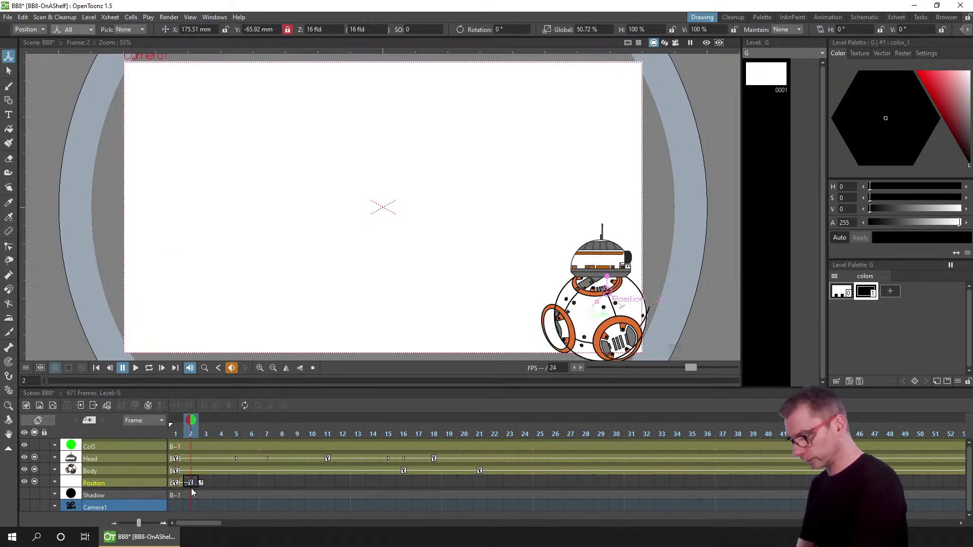
{"action": "key", "text": "Delete"}
{"action": "left_click", "coordinate": [178, 433]}
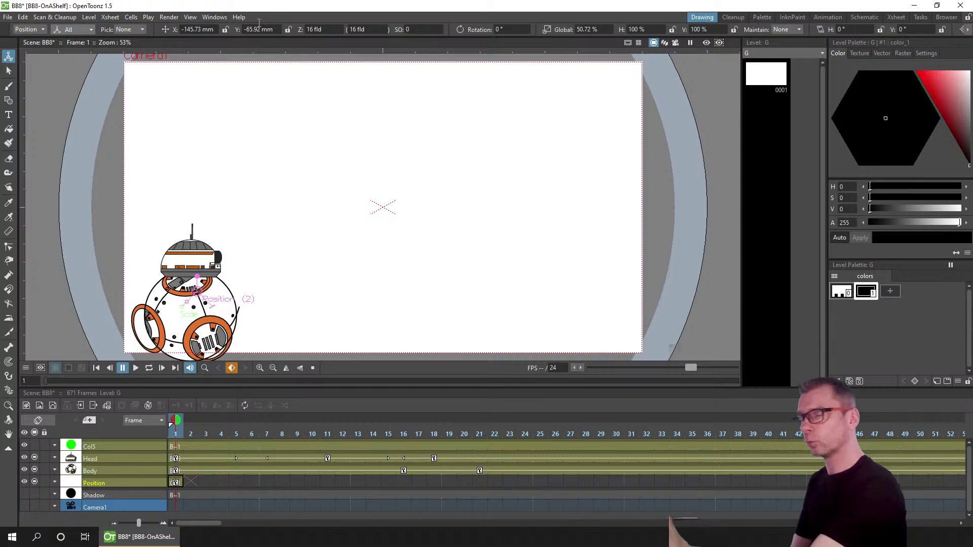
{"action": "left_click_drag", "start_coordinate": [200, 346], "coordinate": [204, 326]}
{"action": "left_click_drag", "start_coordinate": [185, 292], "coordinate": [220, 326]}
- At frame 12, lock the Position column's Y value, move the character horizontally to about X 163.6 mm, and scrub from frame 1 to 12
{"action": "left_click", "coordinate": [190, 434]}
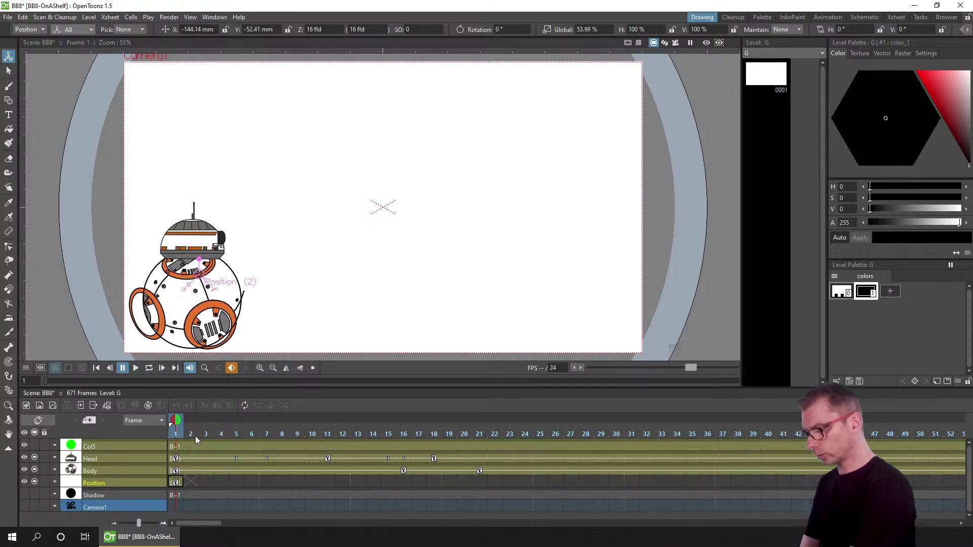
{"action": "left_click", "coordinate": [192, 481]}
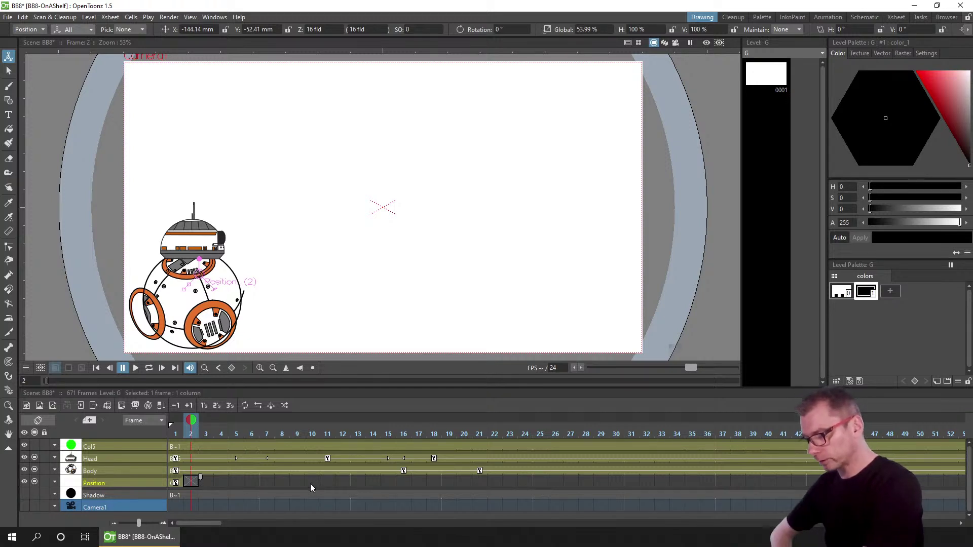
{"action": "left_click", "coordinate": [338, 482]}
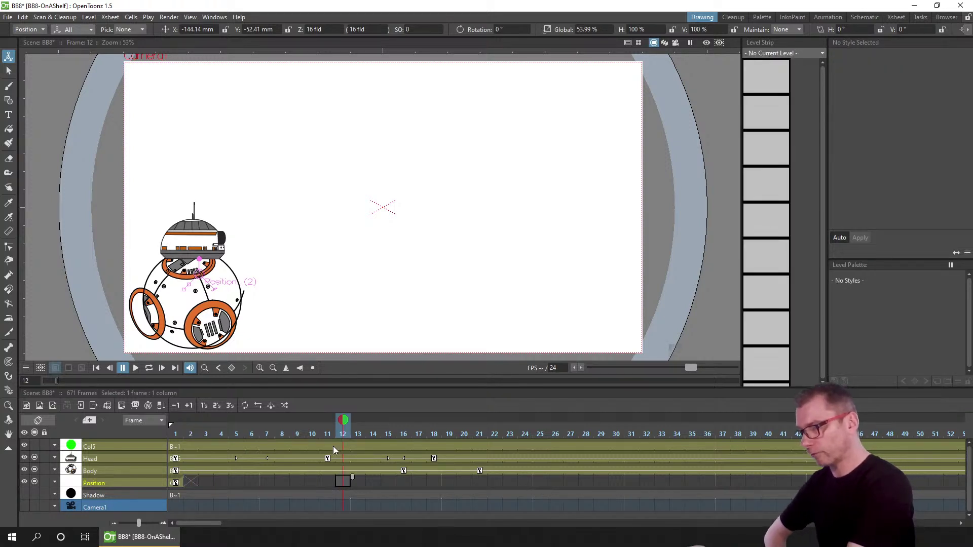
{"action": "left_click", "coordinate": [288, 29]}
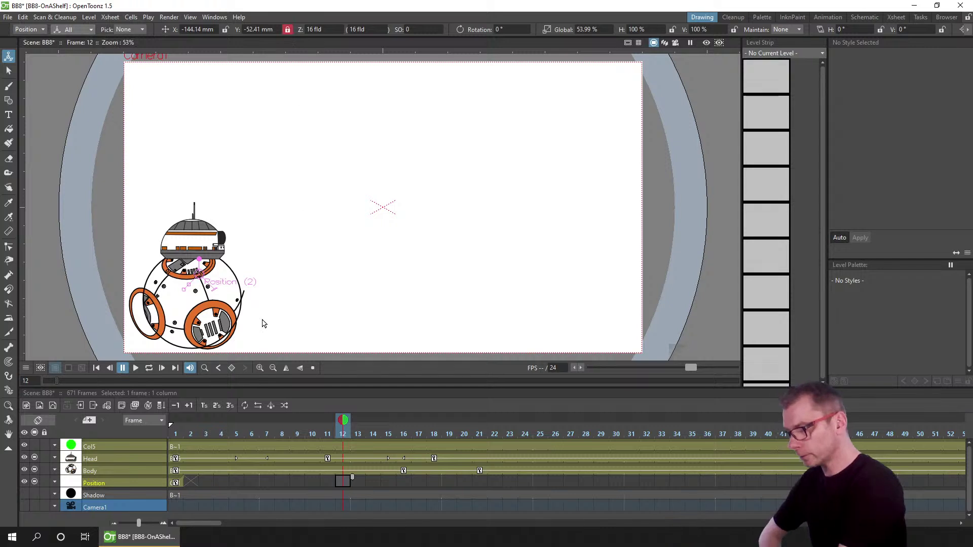
{"action": "left_click_drag", "start_coordinate": [276, 332], "coordinate": [648, 340]}
{"action": "left_click", "coordinate": [174, 434]}
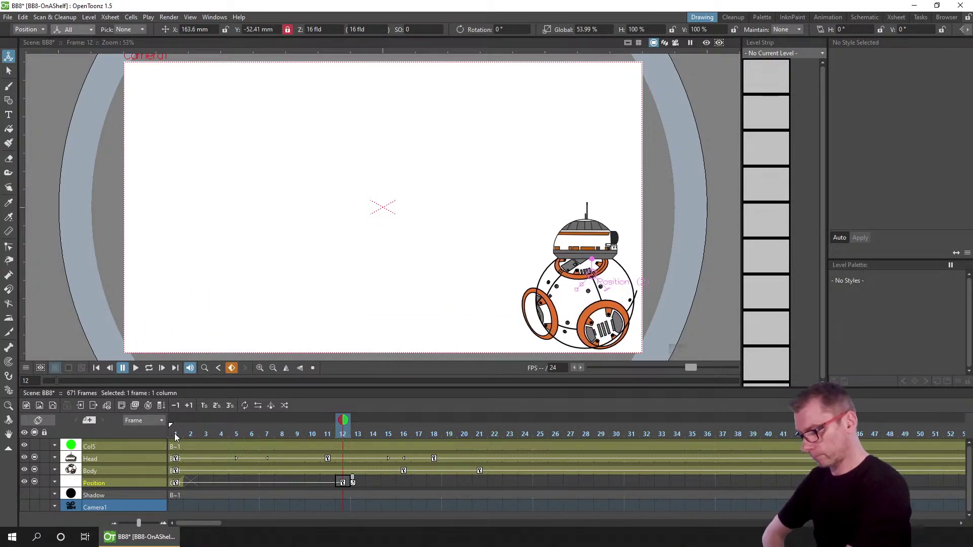
{"action": "mouse_move", "coordinate": [194, 432]}
{"action": "left_mouse_down"}
{"action": "mouse_move", "coordinate": [312, 434]}
{"action": "mouse_move", "coordinate": [206, 434]}
{"action": "left_mouse_up"}
{"action": "left_click_drag", "start_coordinate": [284, 432], "coordinate": [343, 431]}
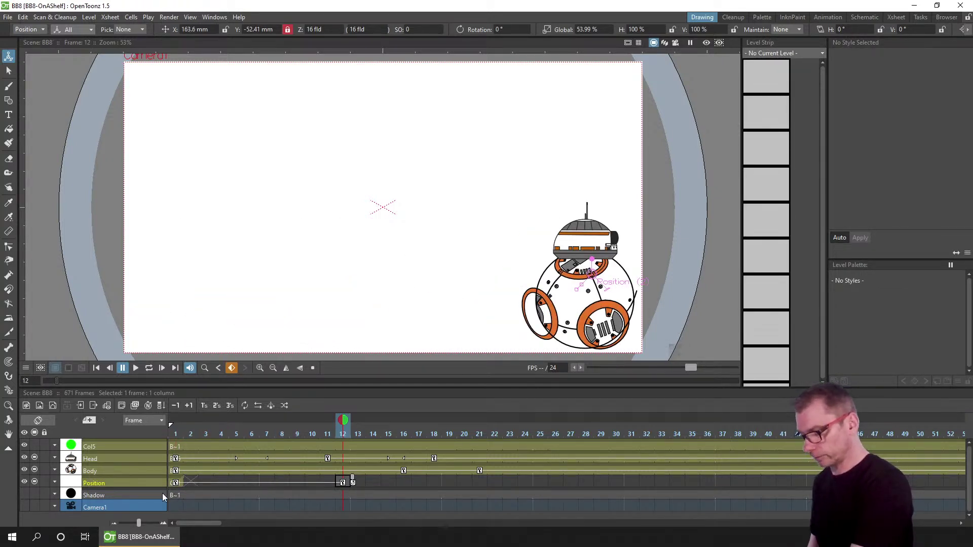
- Set the output to frames 1 to 12 with a shrink of 3 and render the BB8-test gif
{"action": "left_click", "coordinate": [169, 16]}
{"action": "left_click", "coordinate": [216, 67]}
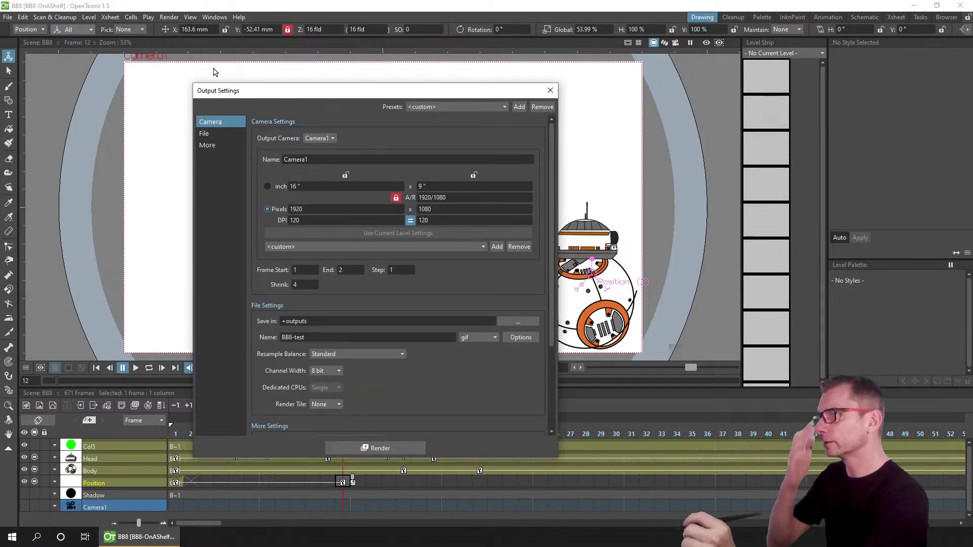
{"action": "left_click", "coordinate": [311, 284]}
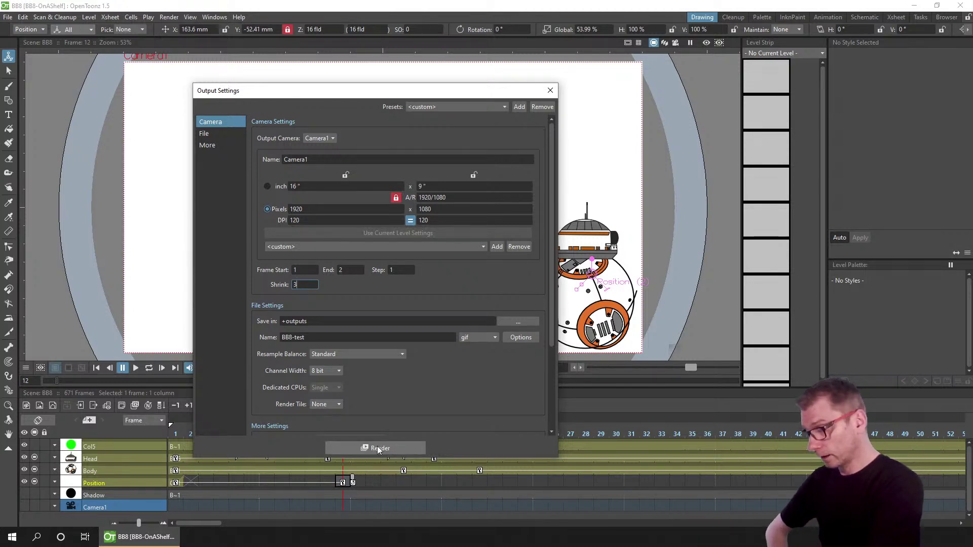
{"action": "left_click", "coordinate": [350, 271]}
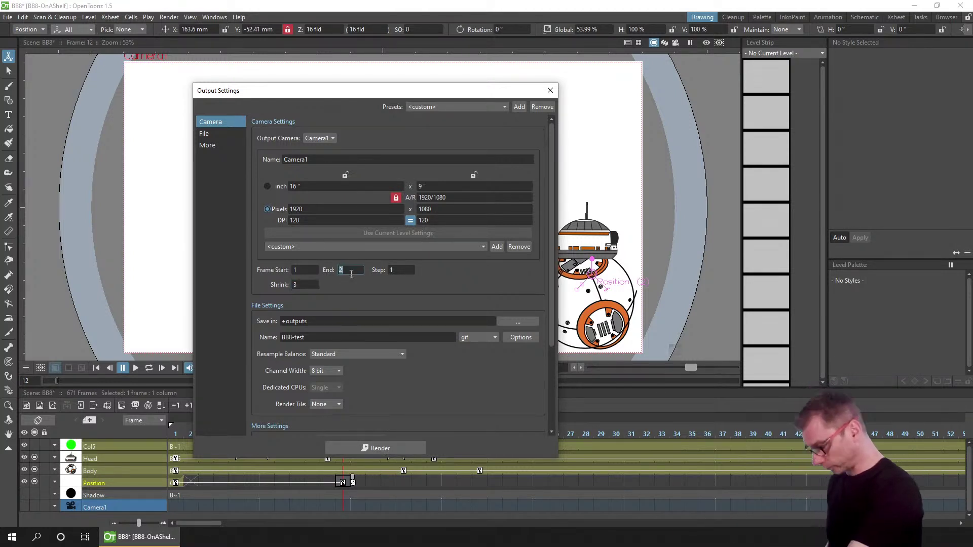
{"action": "left_click", "coordinate": [387, 448]}
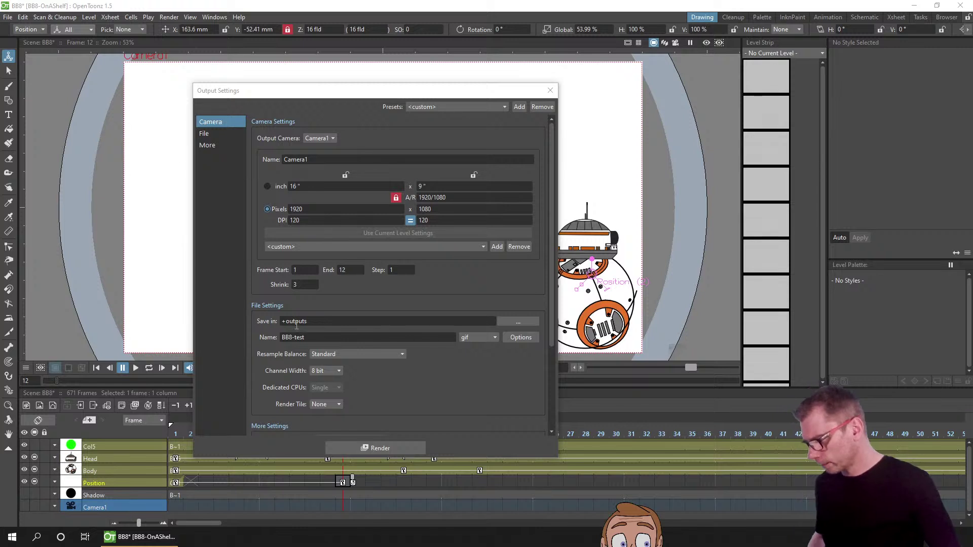
- Re-render the BB8-test gif with shrink values of 4, 1 and 3, close the output settings, and save the scene
{"action": "double_click", "coordinate": [306, 283]}
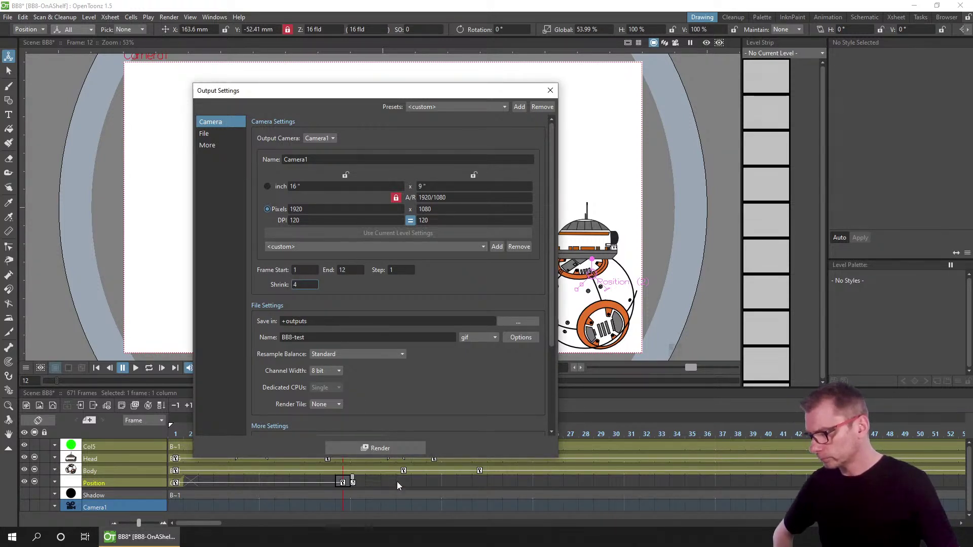
{"action": "left_click", "coordinate": [381, 448]}
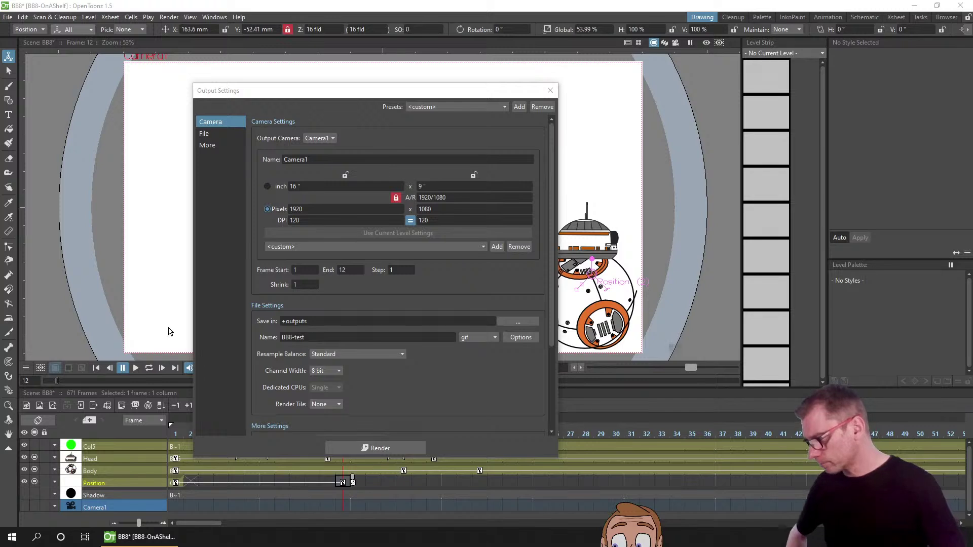
{"action": "left_click", "coordinate": [313, 284]}
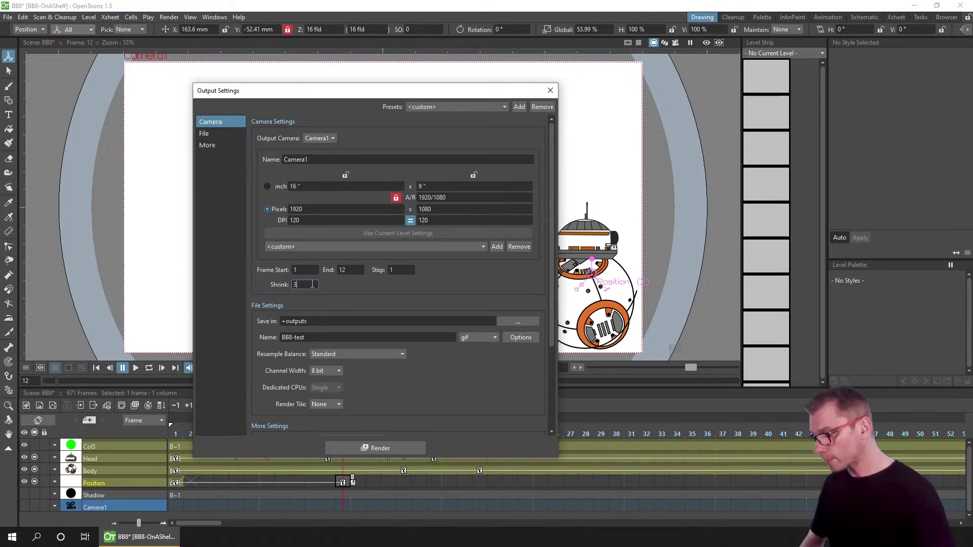
{"action": "left_click", "coordinate": [378, 448]}
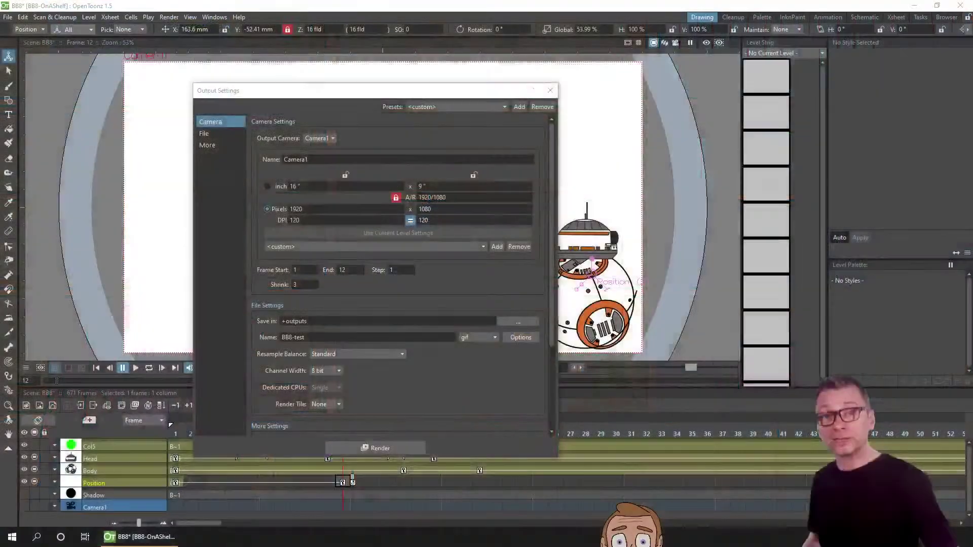
{"action": "left_click", "coordinate": [551, 91]}
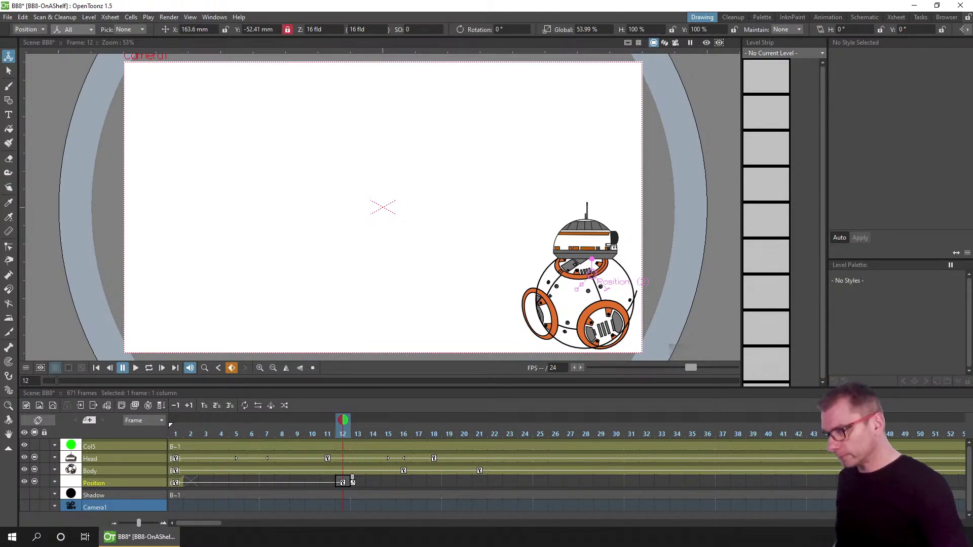
{"action": "key", "text": "ctrl+s"}
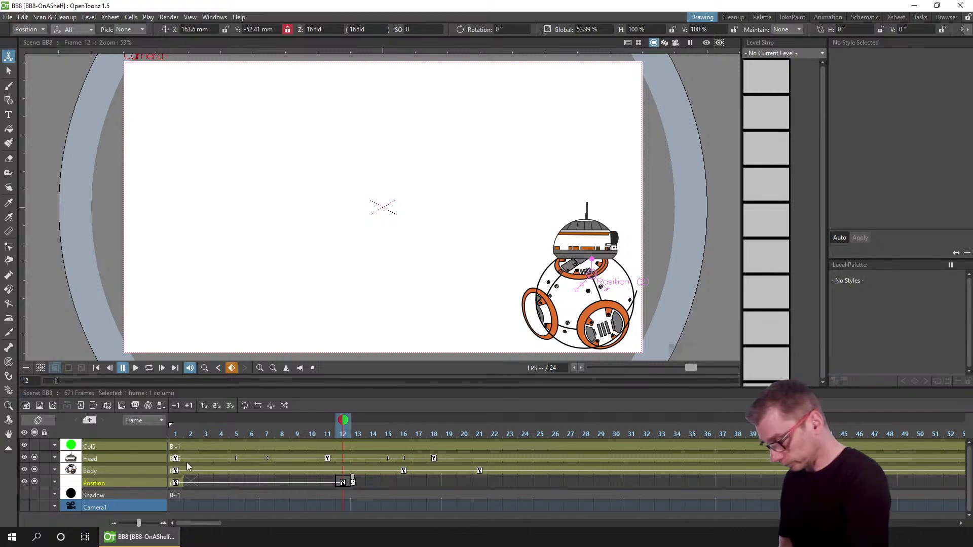
- Check the scene's last frame, return to frame 1, hide the Position column in both preview and camera stand, and save the scene
{"action": "left_click", "coordinate": [175, 483]}
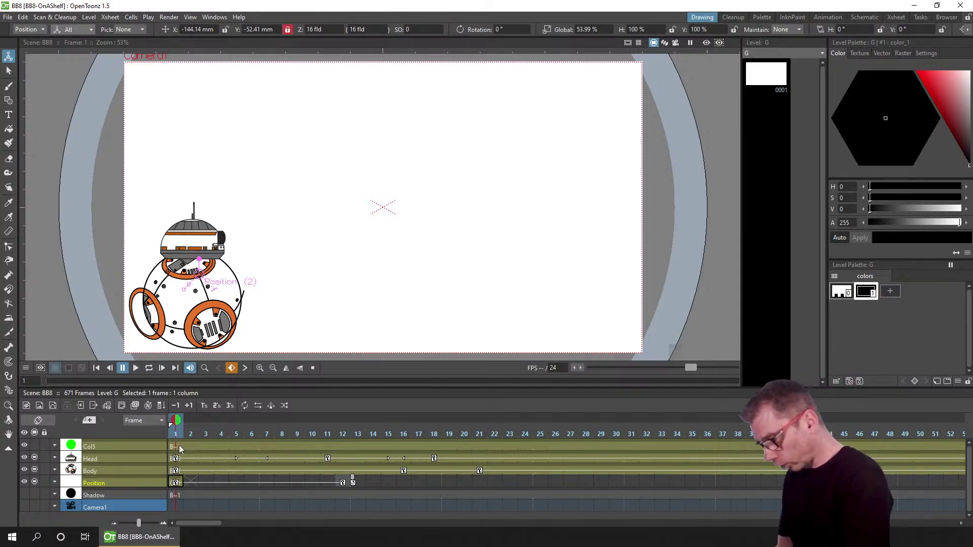
{"action": "left_click_drag", "start_coordinate": [197, 523], "coordinate": [371, 514]}
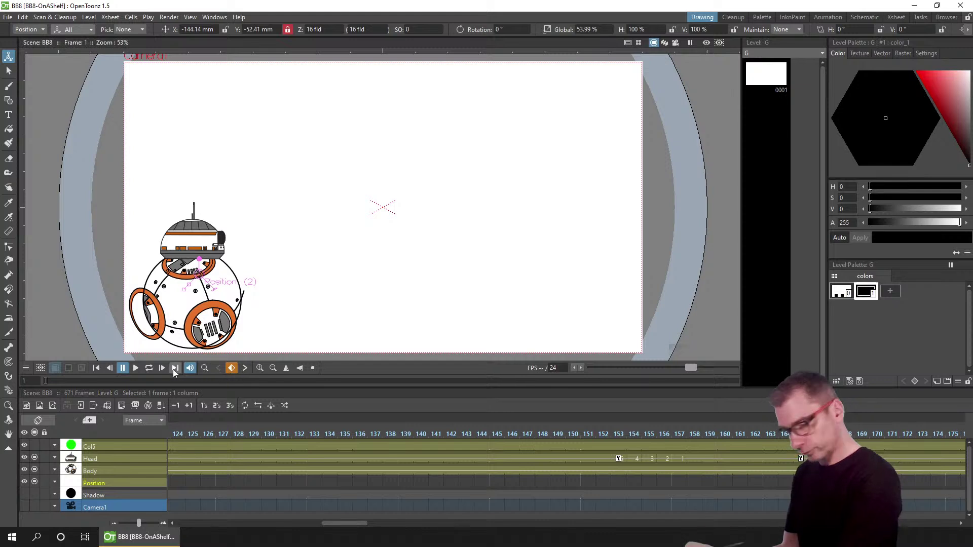
{"action": "left_click", "coordinate": [174, 369]}
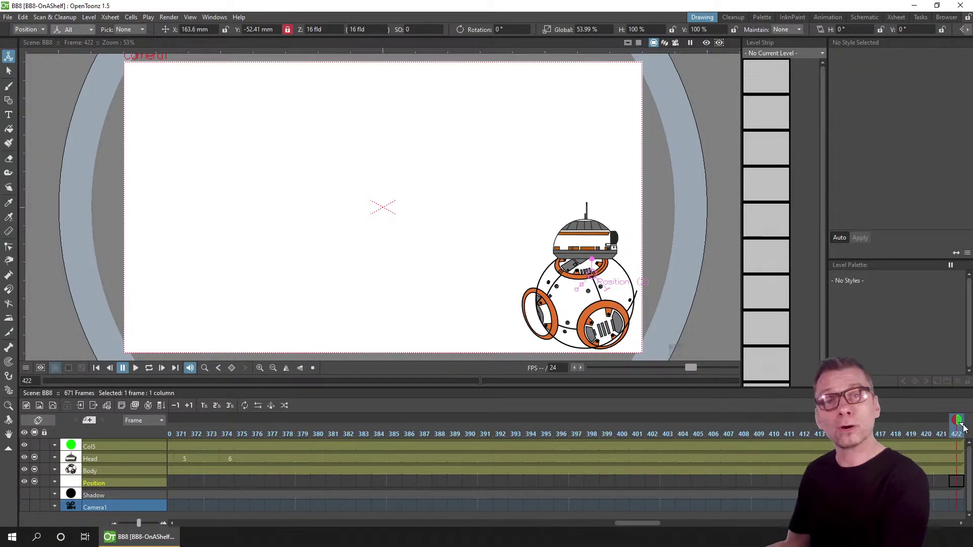
{"action": "left_click", "coordinate": [96, 369]}
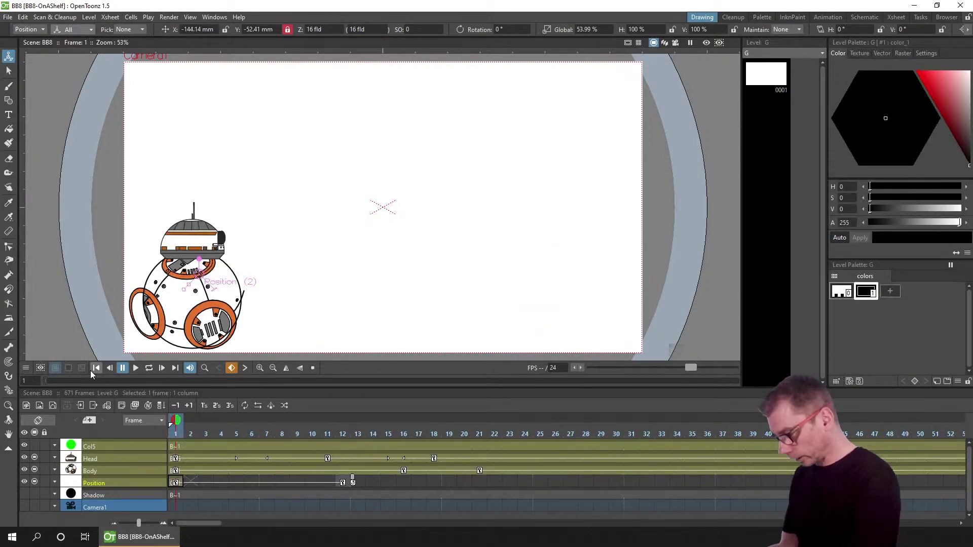
{"action": "left_click", "coordinate": [34, 482]}
{"action": "left_click", "coordinate": [26, 481]}
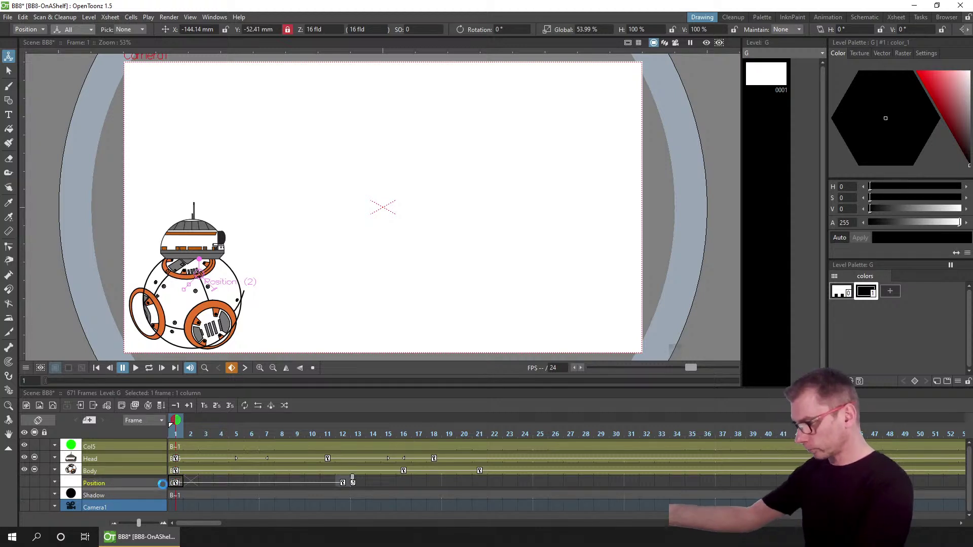
{"action": "key", "text": "ctrl+s"}
- Delete the Position column's keyframe at frame 12, return to frame 1, and save the scene
{"action": "left_click", "coordinate": [251, 435]}
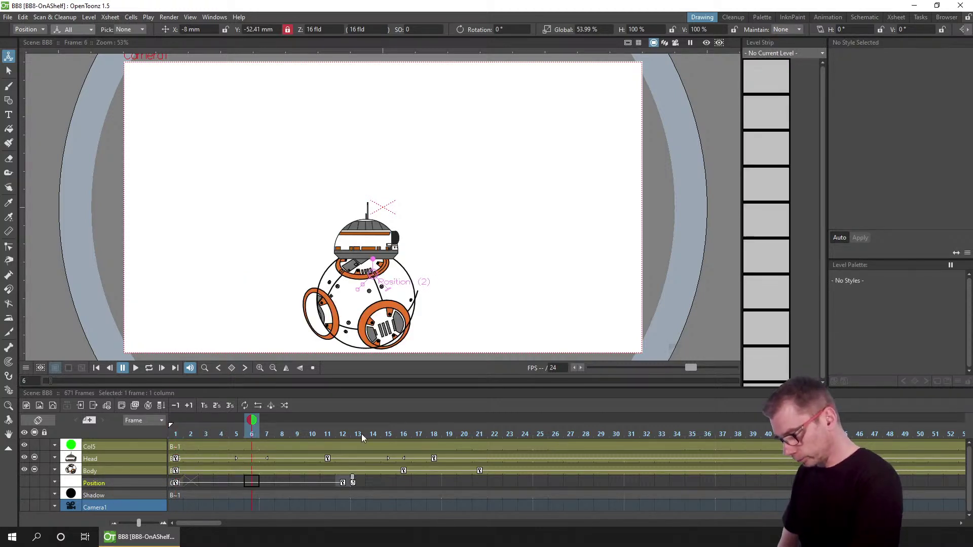
{"action": "left_click", "coordinate": [343, 483]}
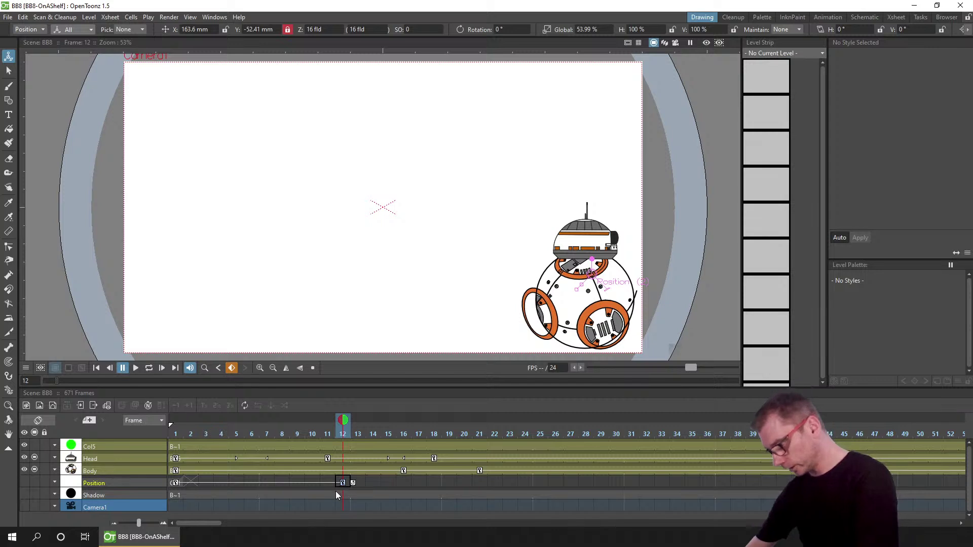
{"action": "key", "text": "Delete"}
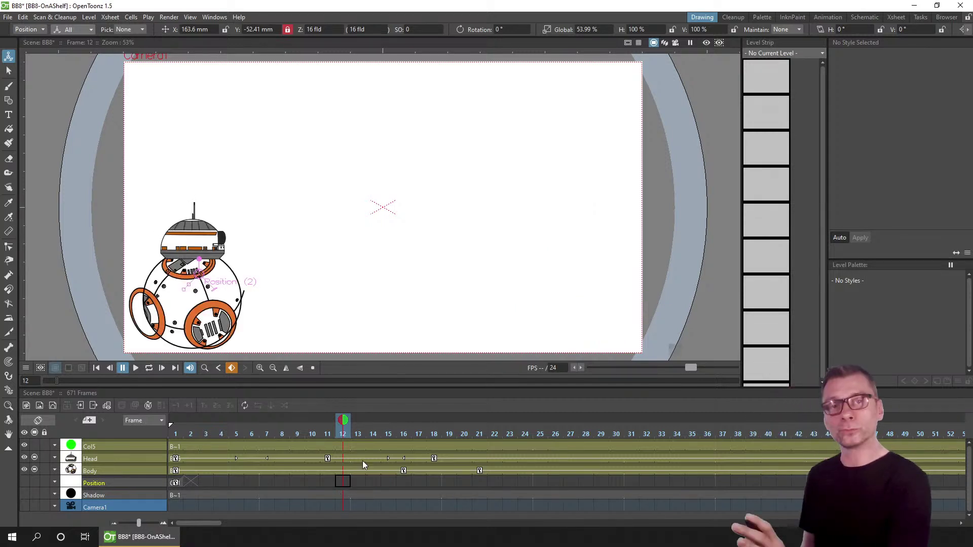
{"action": "left_click", "coordinate": [96, 369]}
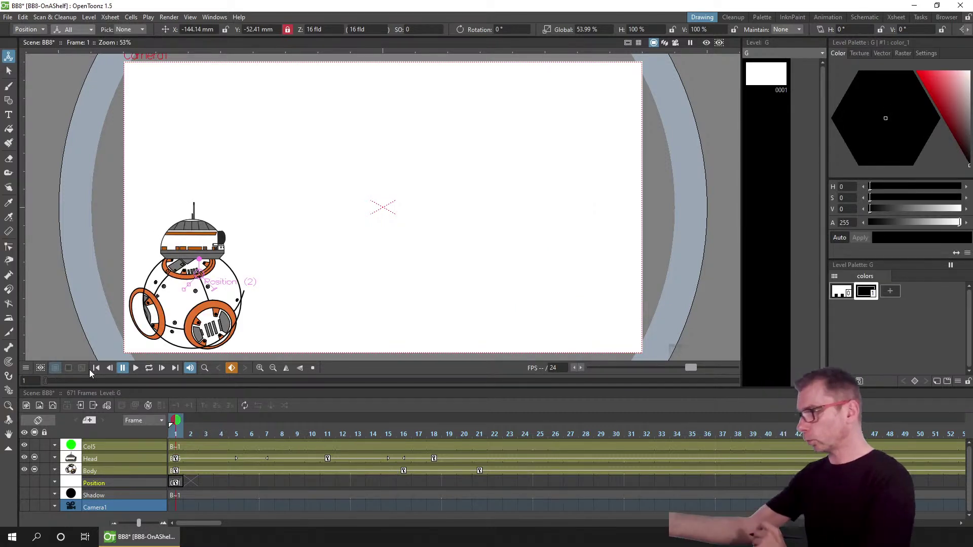
{"action": "key", "text": "ctrl+s"}
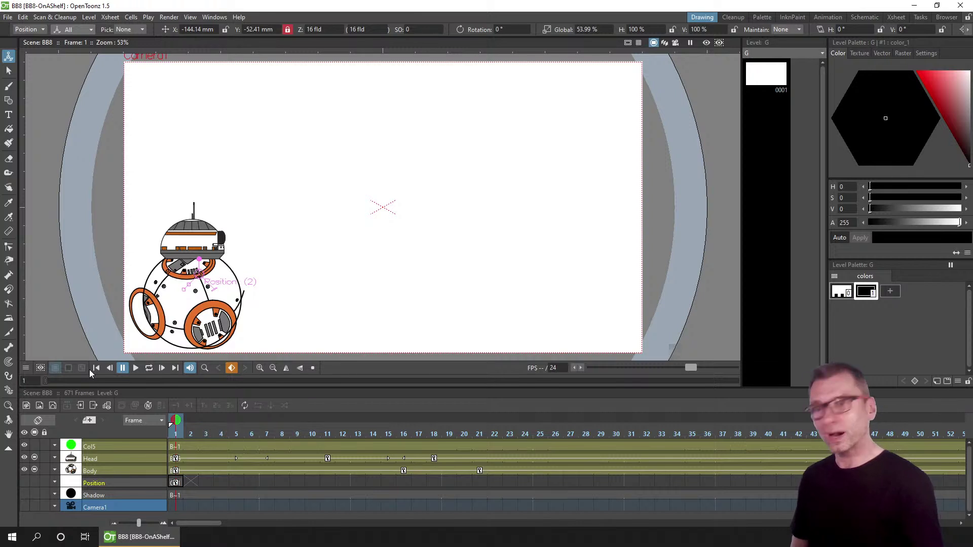
- Play back the scene, return to frame 1, and turn the Position column's visibility back on
{"action": "left_click", "coordinate": [136, 368]}
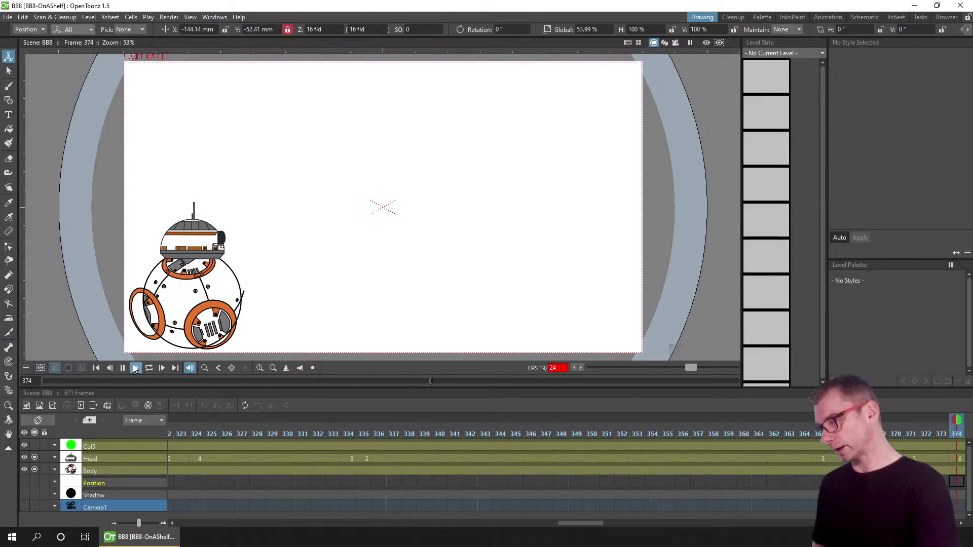
{"action": "left_click", "coordinate": [135, 368]}
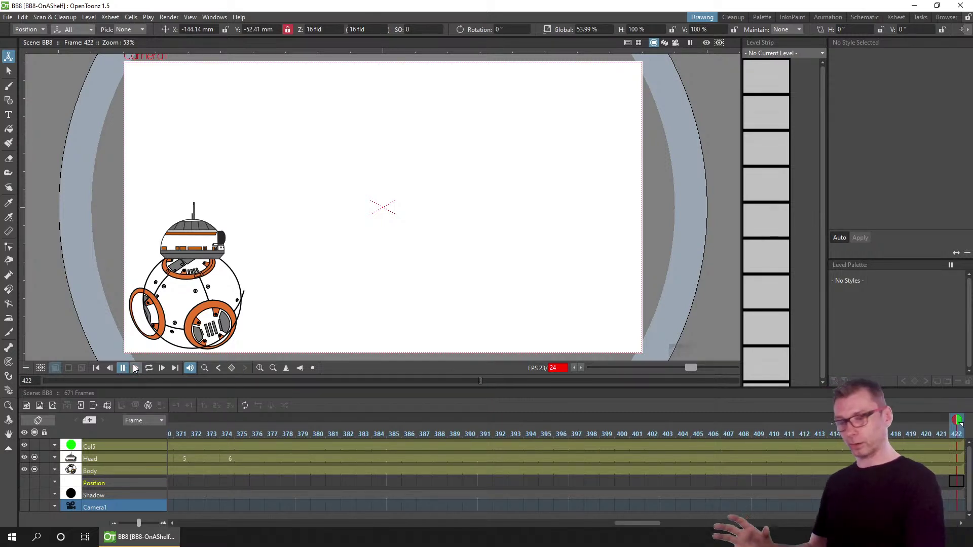
{"action": "left_click", "coordinate": [97, 368]}
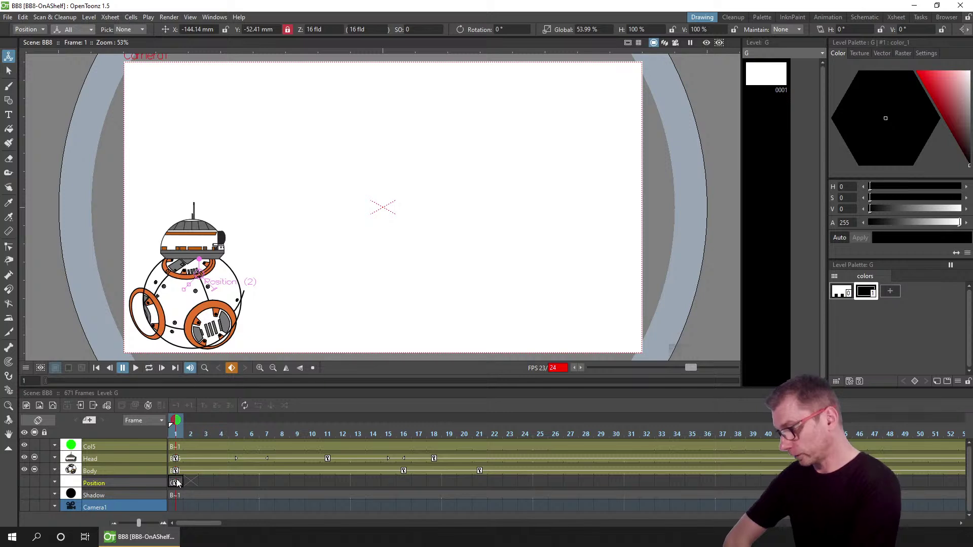
{"action": "left_click", "coordinate": [25, 483]}
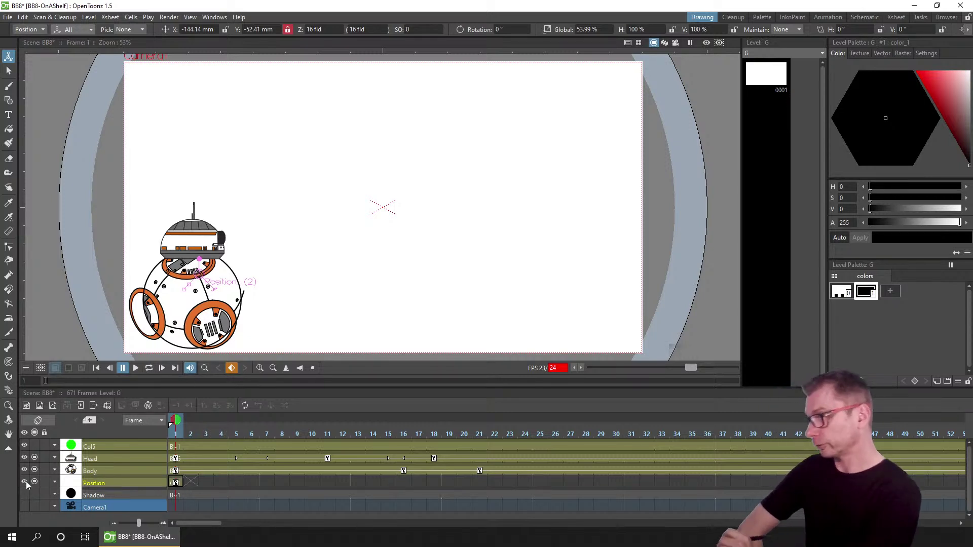
- Play back the scene in short stretches from frame 1 to frame 422, pausing to check BB8's poses
{"action": "left_click", "coordinate": [135, 368]}
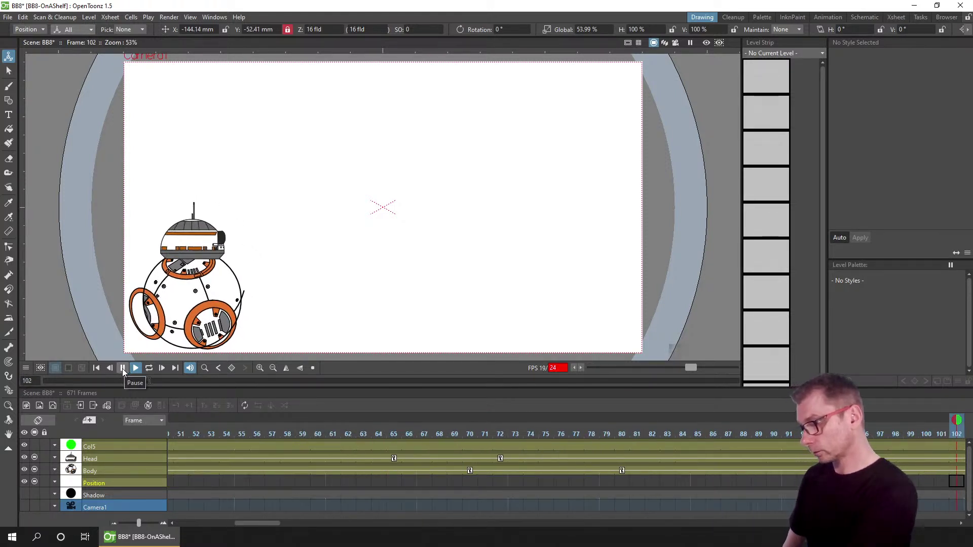
{"action": "left_click", "coordinate": [122, 369]}
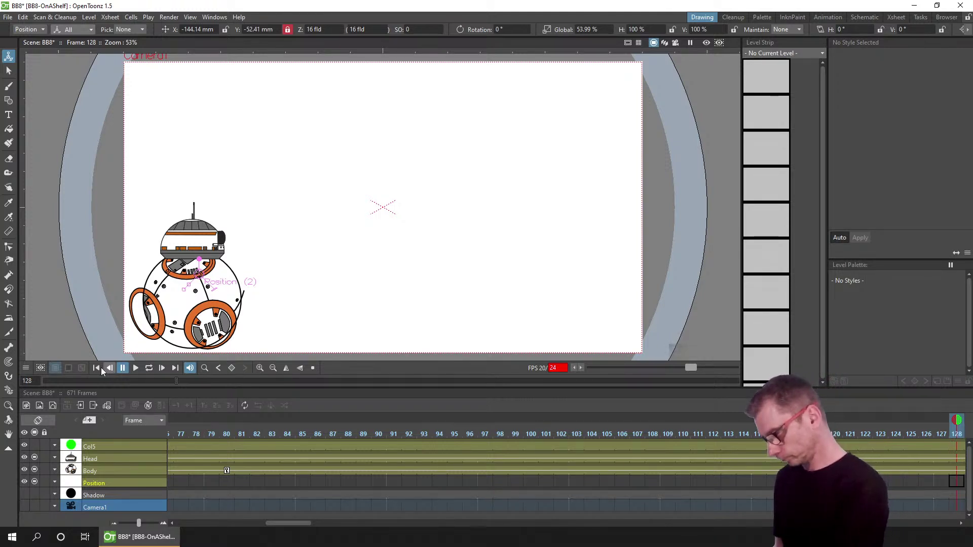
{"action": "left_click", "coordinate": [122, 368]}
{"action": "left_click", "coordinate": [123, 368]}
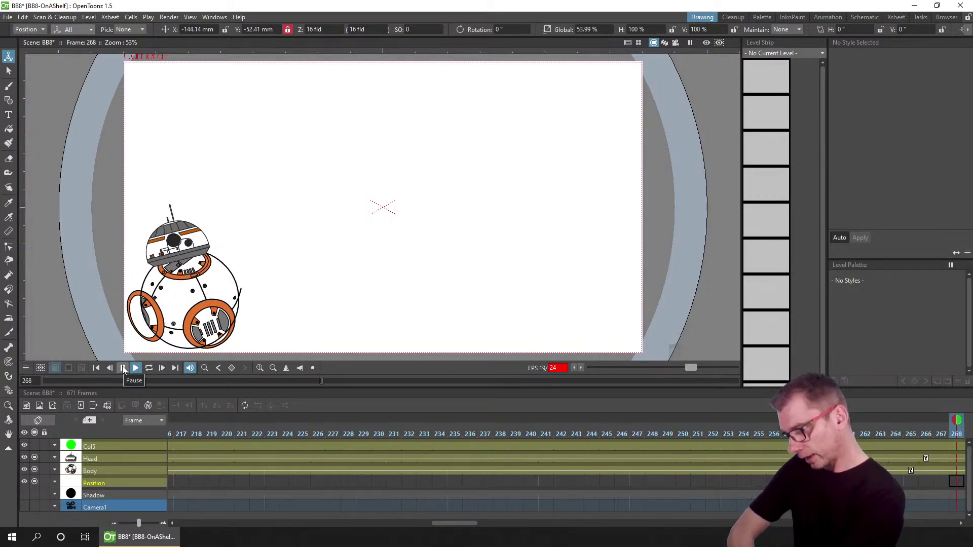
{"action": "left_click", "coordinate": [123, 368]}
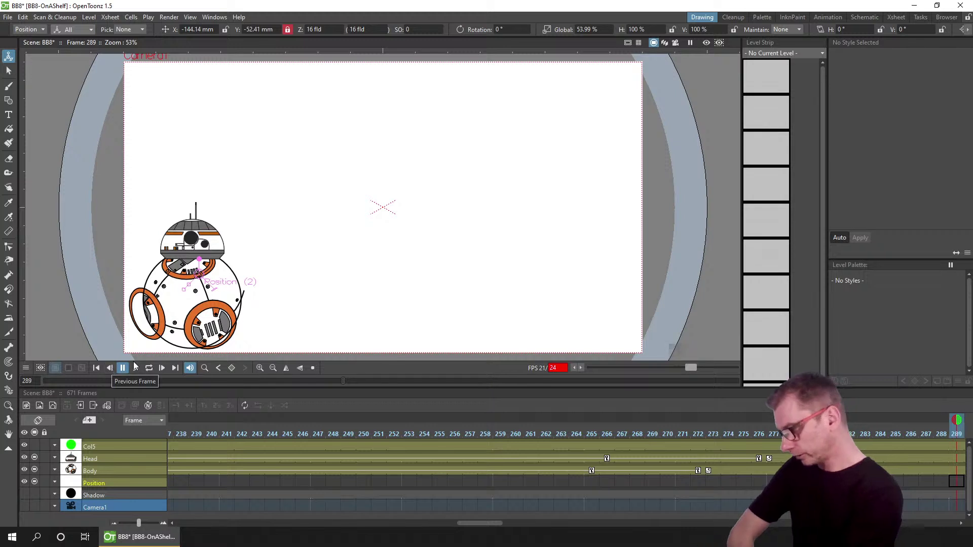
{"action": "left_click", "coordinate": [136, 369]}
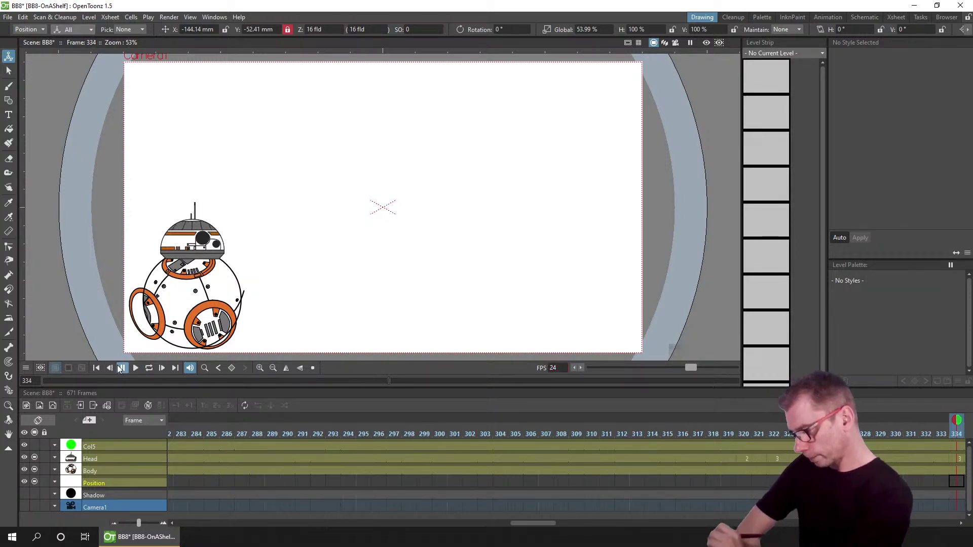
{"action": "left_click", "coordinate": [122, 369]}
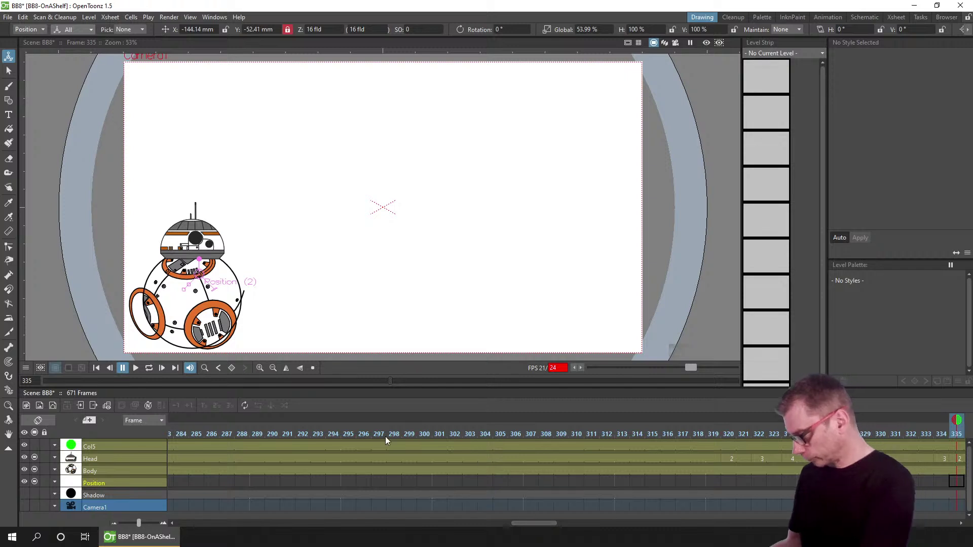
{"action": "left_click", "coordinate": [134, 368]}
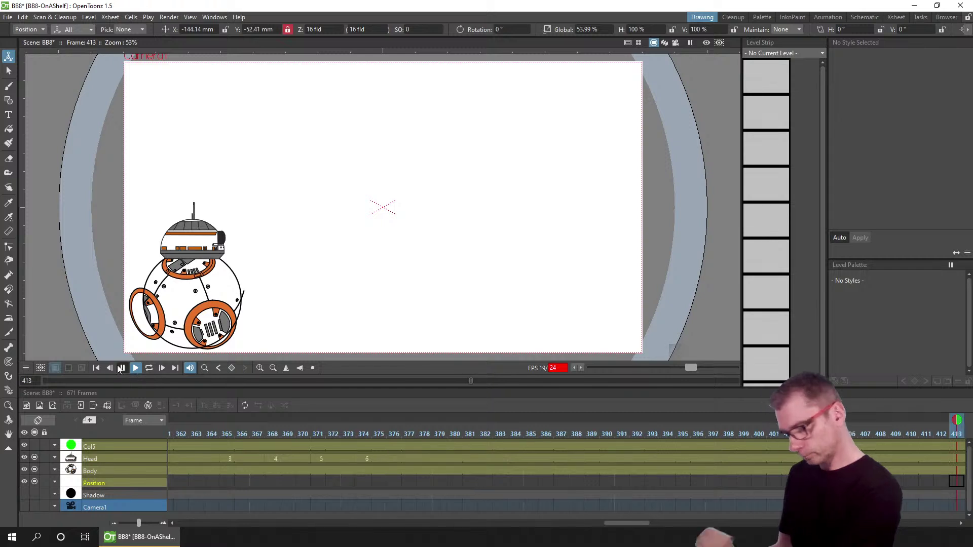
{"action": "left_click", "coordinate": [124, 369]}
{"action": "left_click", "coordinate": [135, 368]}
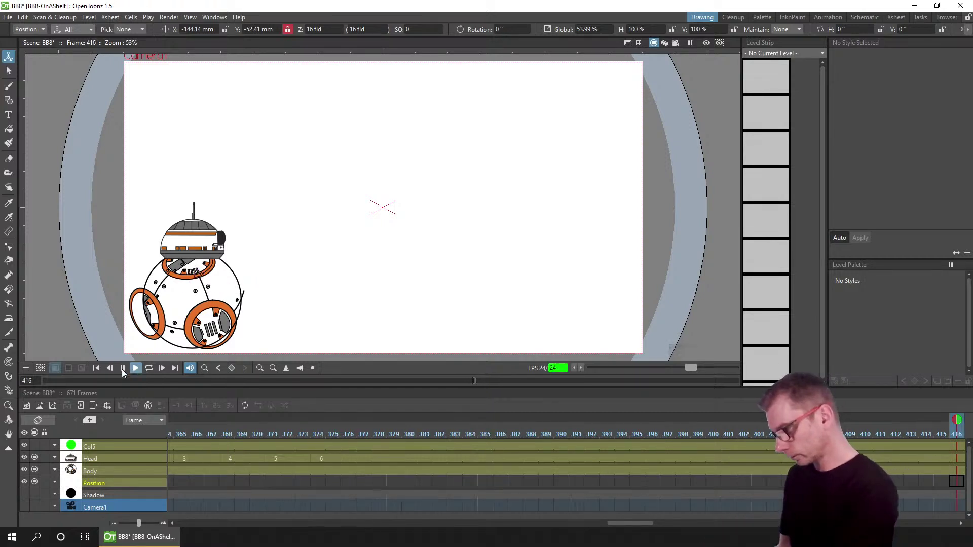
{"action": "left_click", "coordinate": [123, 368]}
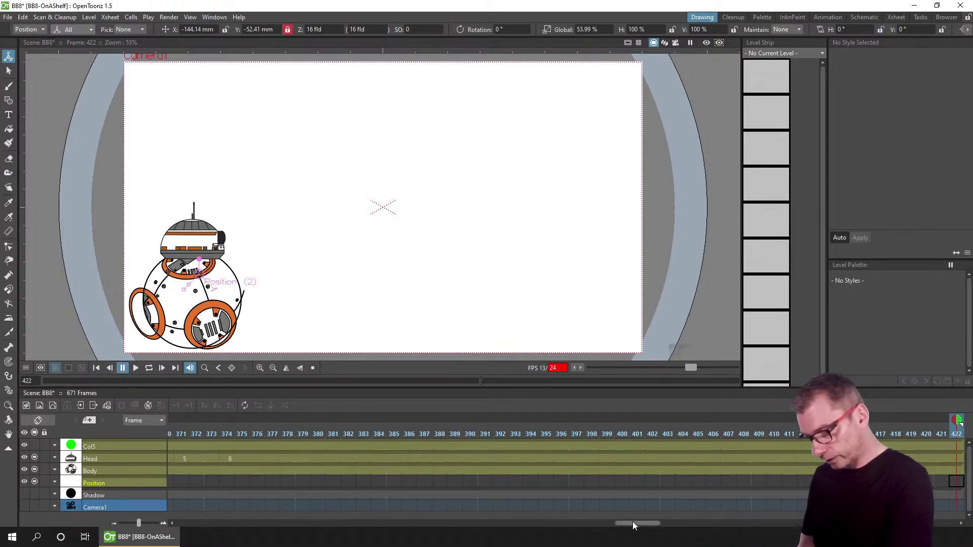
- Replay the scene from about frame 243 to just past frame 360, and return to frame 1
{"action": "left_click_drag", "start_coordinate": [643, 524], "coordinate": [454, 526]}
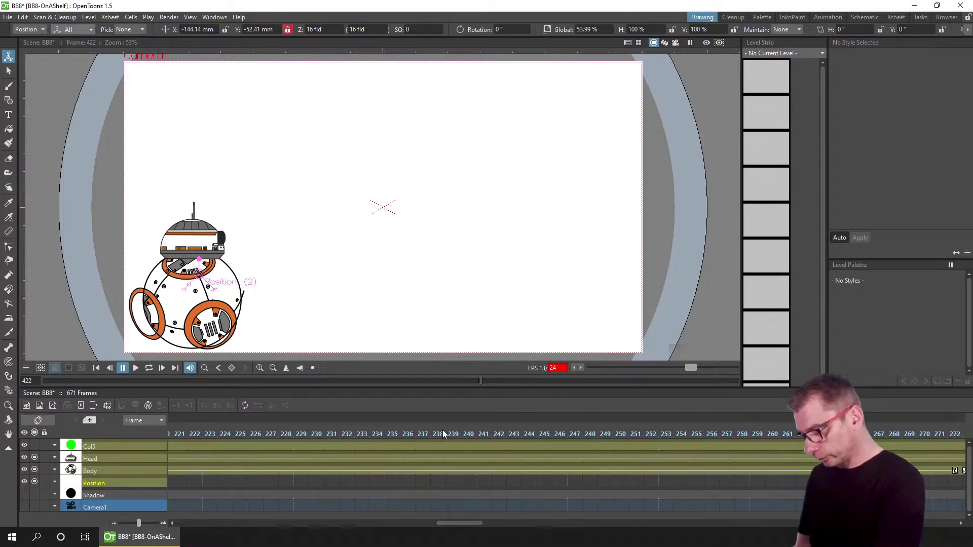
{"action": "left_click", "coordinate": [514, 422]}
{"action": "left_click", "coordinate": [135, 367]}
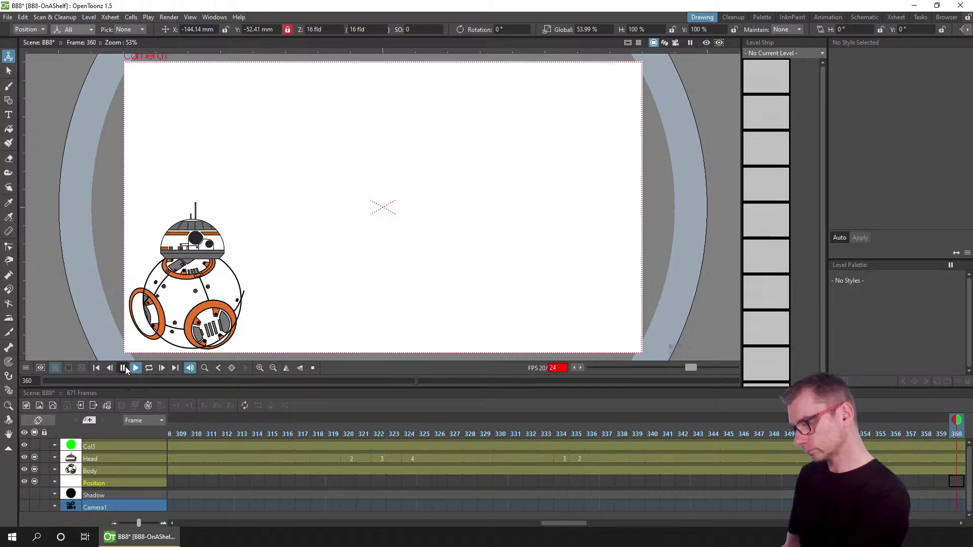
{"action": "left_click", "coordinate": [125, 366]}
{"action": "left_click", "coordinate": [96, 369]}
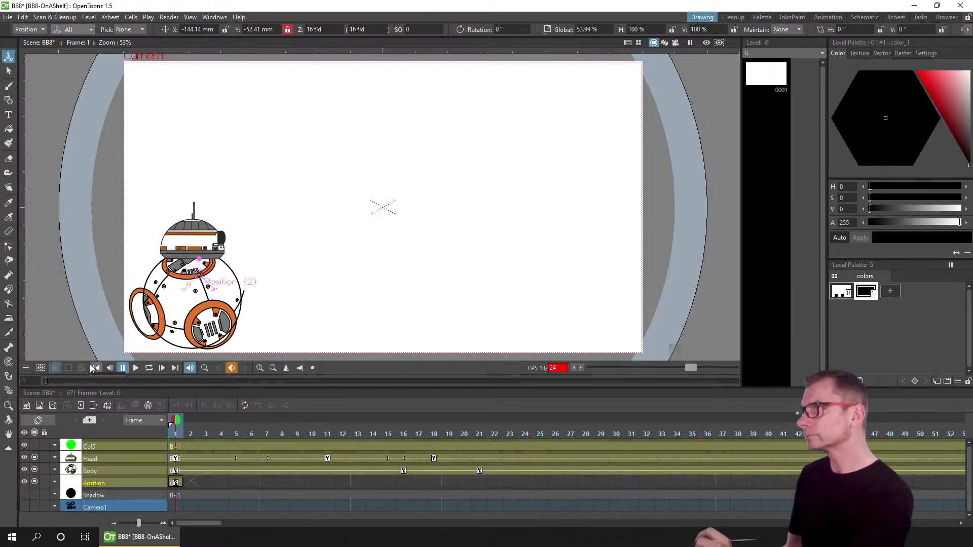
- Play the scene from frame 1 to frame 421 with pauses, and examine the timeline around the stopping points
{"action": "left_click", "coordinate": [135, 367]}
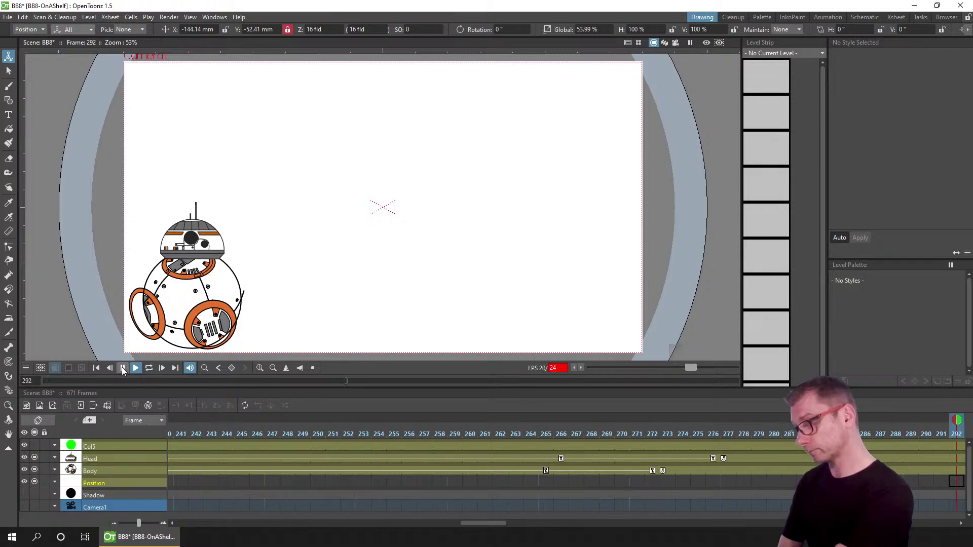
{"action": "left_click", "coordinate": [122, 368]}
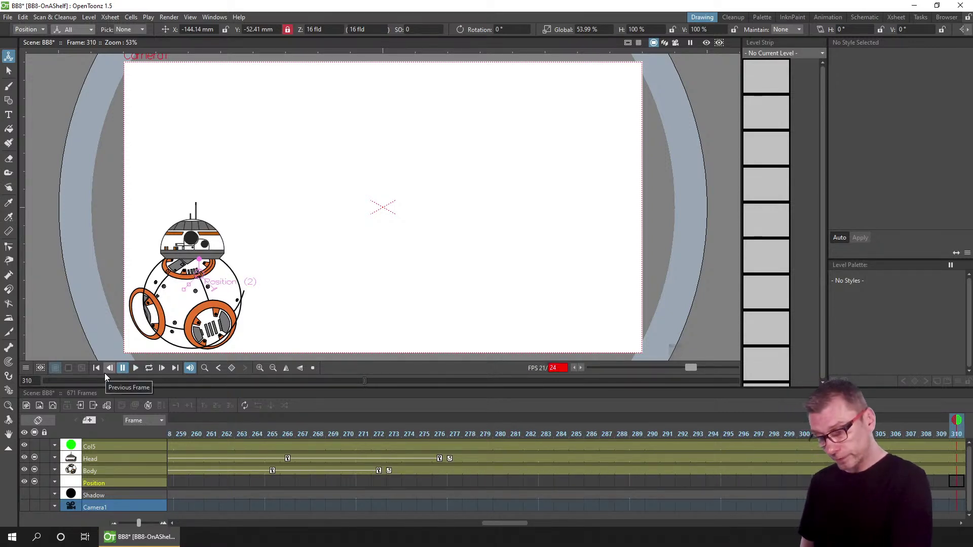
{"action": "left_click_drag", "start_coordinate": [507, 523], "coordinate": [542, 524]}
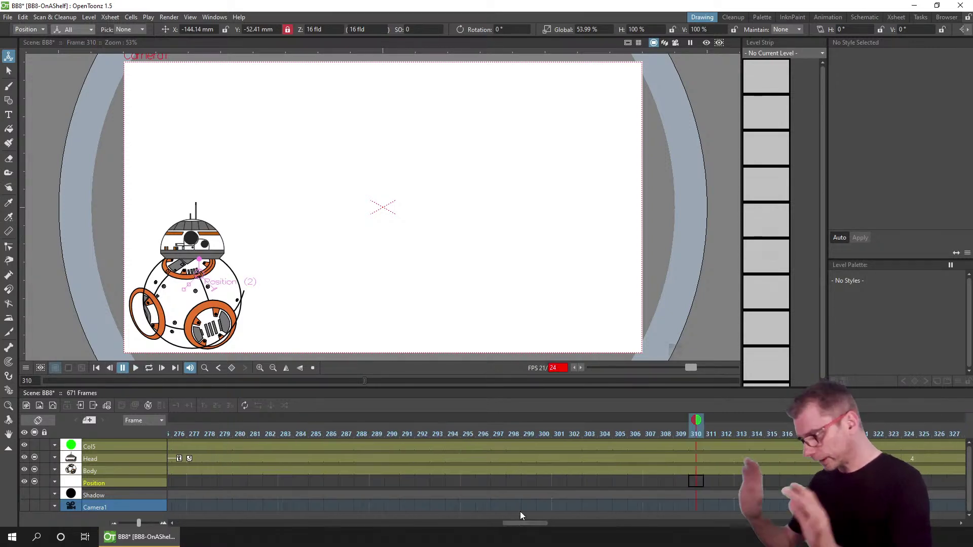
{"action": "left_click", "coordinate": [134, 370]}
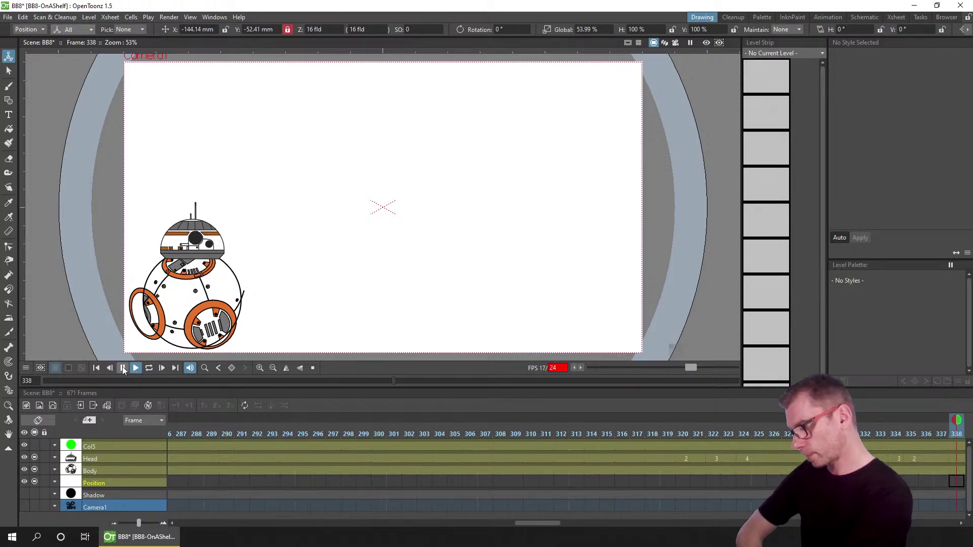
{"action": "left_click", "coordinate": [123, 369]}
{"action": "left_click", "coordinate": [135, 367]}
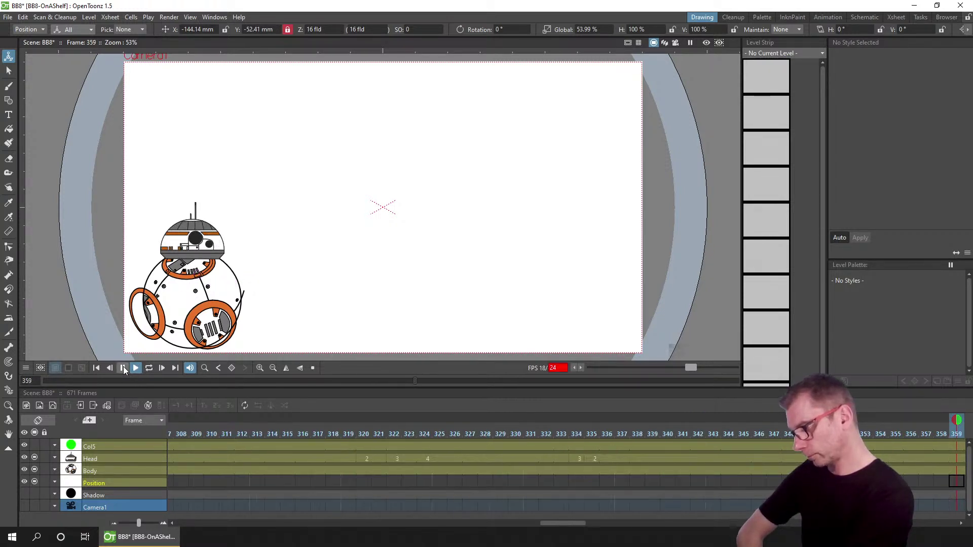
{"action": "left_click", "coordinate": [124, 367]}
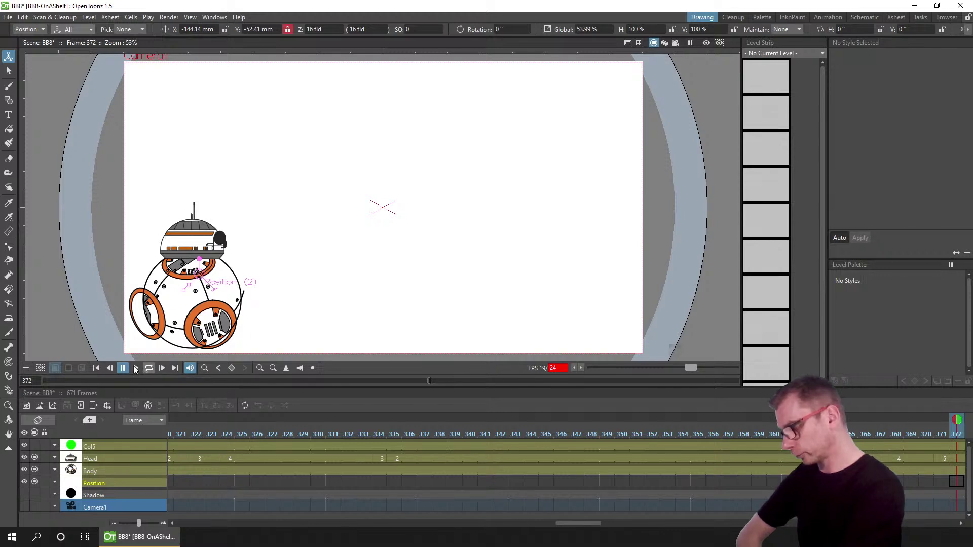
{"action": "left_click", "coordinate": [123, 368]}
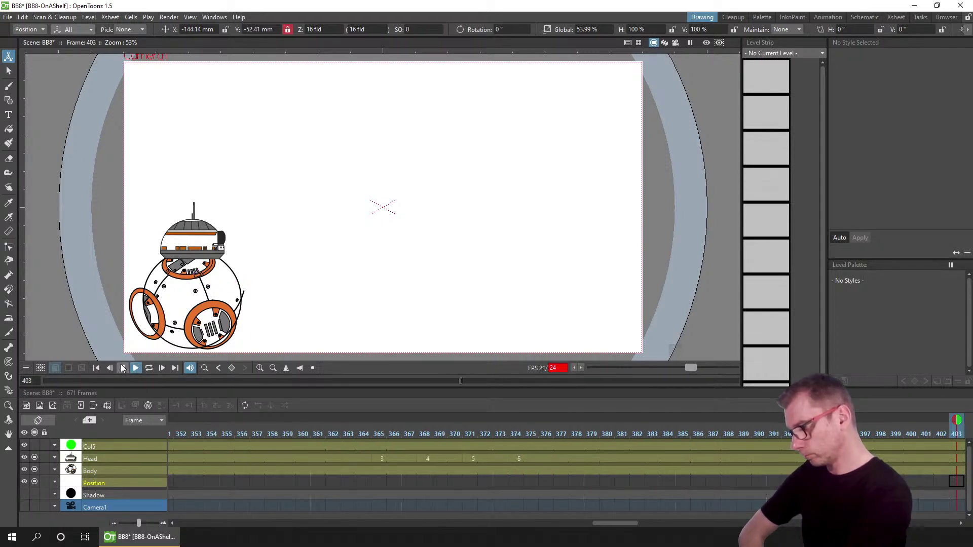
{"action": "left_click", "coordinate": [122, 367]}
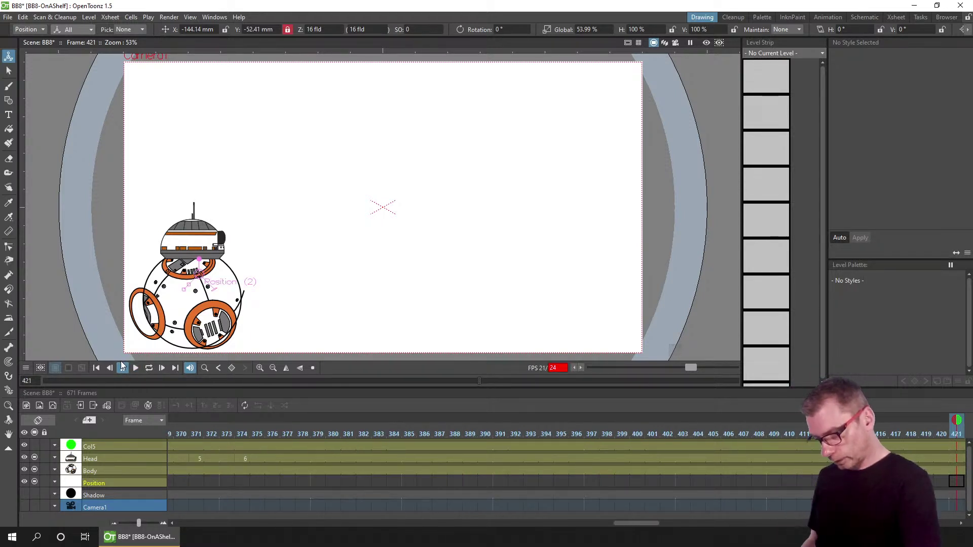
{"action": "mouse_move", "coordinate": [637, 522]}
{"action": "left_mouse_down"}
{"action": "mouse_move", "coordinate": [682, 523]}
{"action": "mouse_move", "coordinate": [639, 525]}
{"action": "left_mouse_up"}
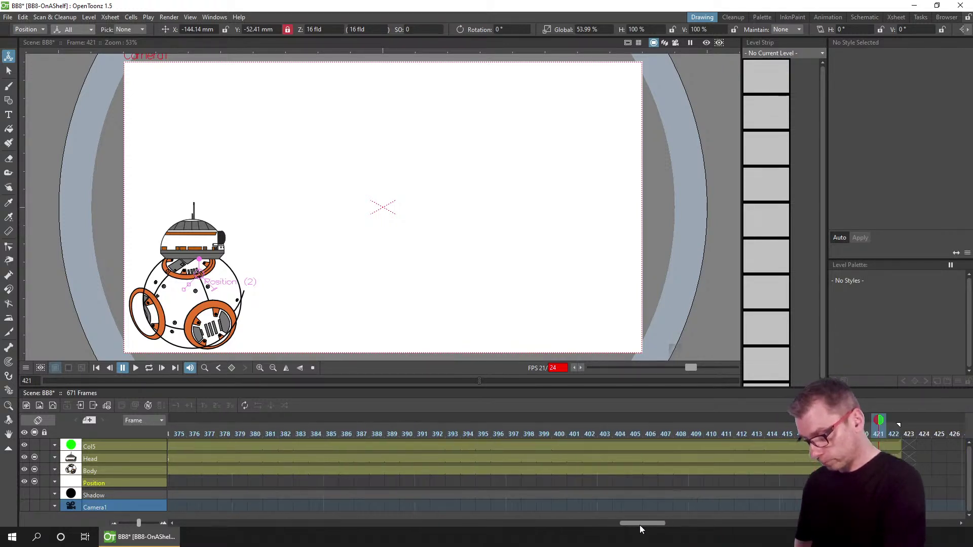
- Set a keyframe on the Position column at frame 391
{"action": "left_click", "coordinate": [446, 480]}
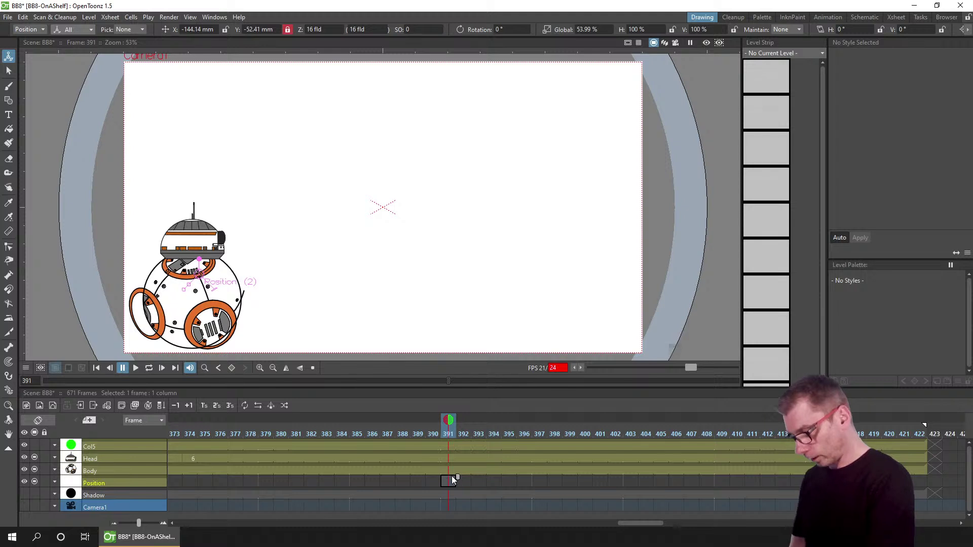
{"action": "left_click", "coordinate": [449, 470]}
{"action": "left_click", "coordinate": [446, 482]}
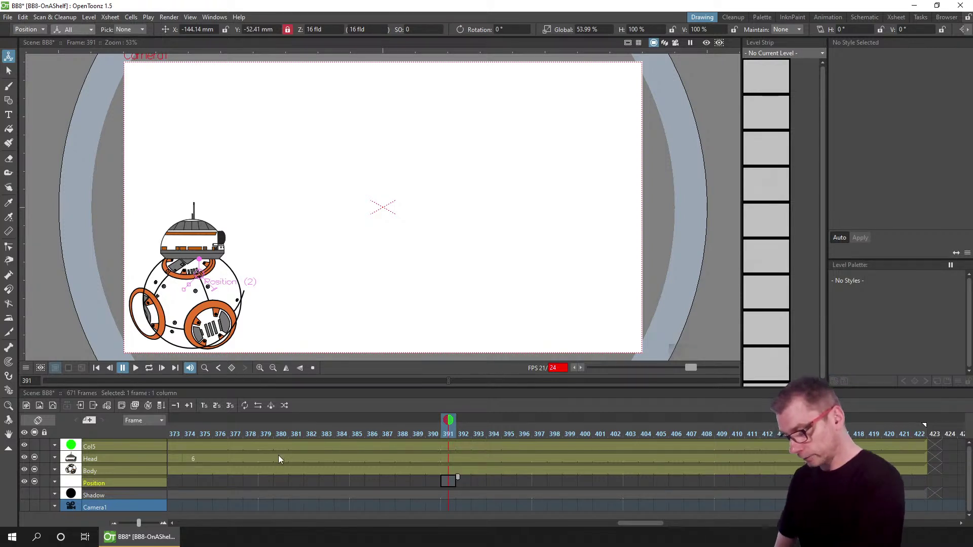
{"action": "left_click", "coordinate": [231, 369]}
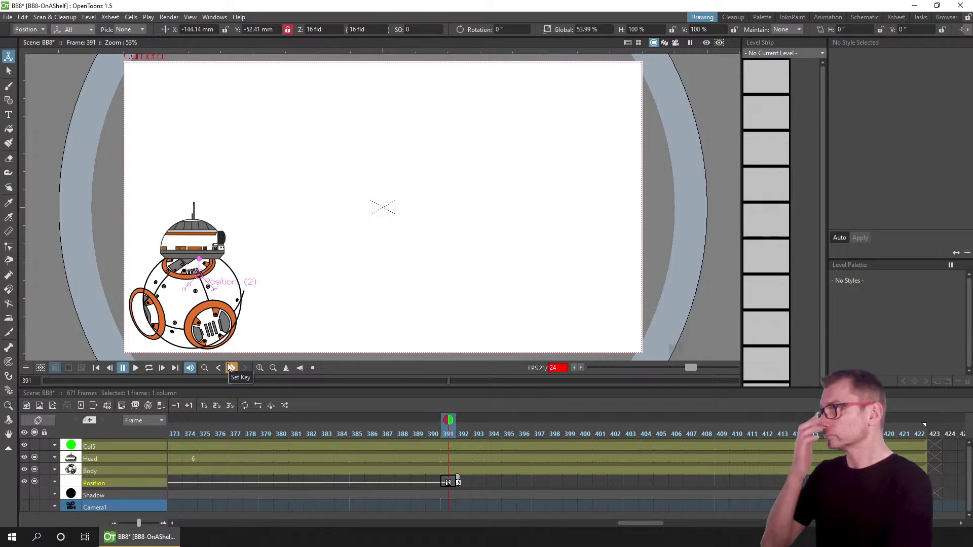
- At frame 403 of the Position column, move BB8 horizontally across to the camera's right side, at about X 155.66 mm
{"action": "left_click", "coordinate": [615, 479]}
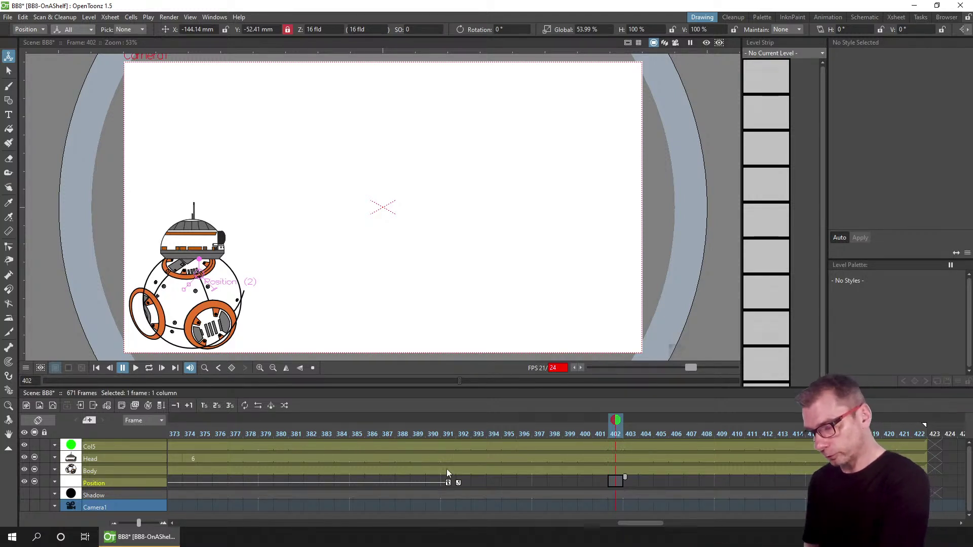
{"action": "left_click", "coordinate": [630, 483]}
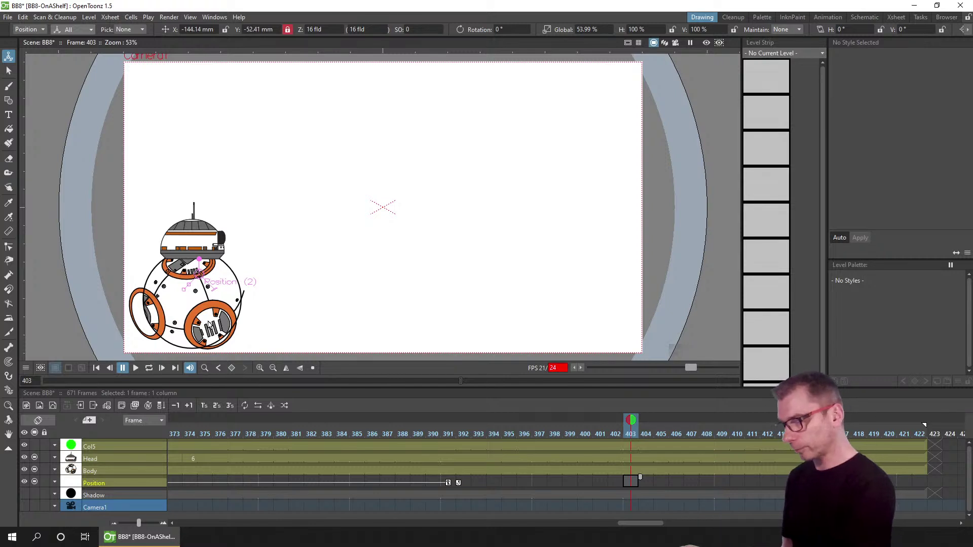
{"action": "left_click_drag", "start_coordinate": [186, 327], "coordinate": [572, 331]}
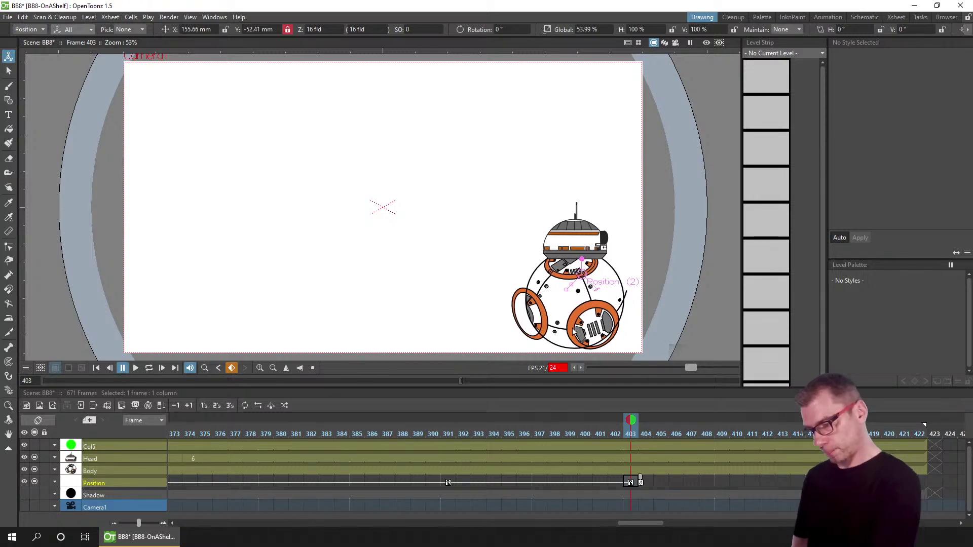
- Return to frame 391, scrub the start of the Position column's move, and save the scene
{"action": "left_click", "coordinate": [449, 432]}
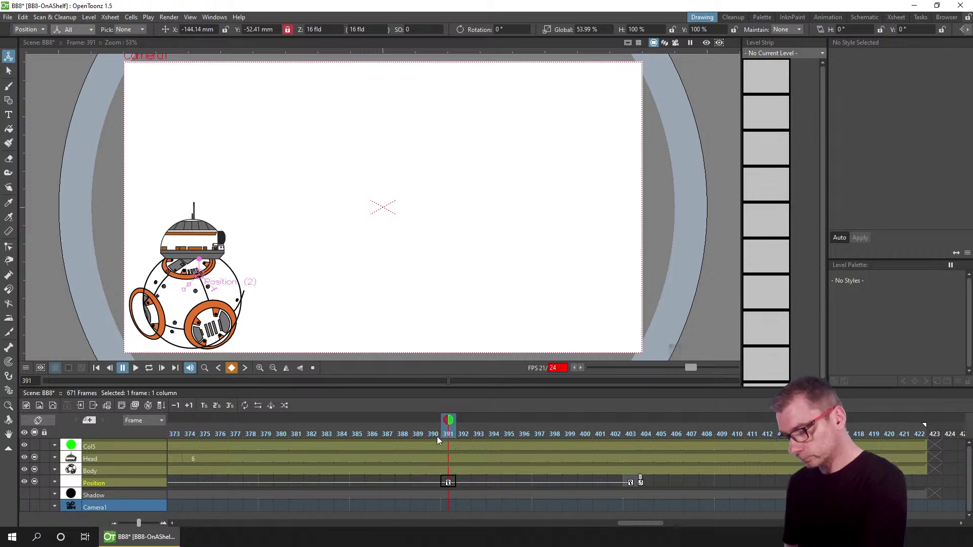
{"action": "left_click_drag", "start_coordinate": [484, 432], "coordinate": [448, 432]}
{"action": "key", "text": "ctrl+s"}
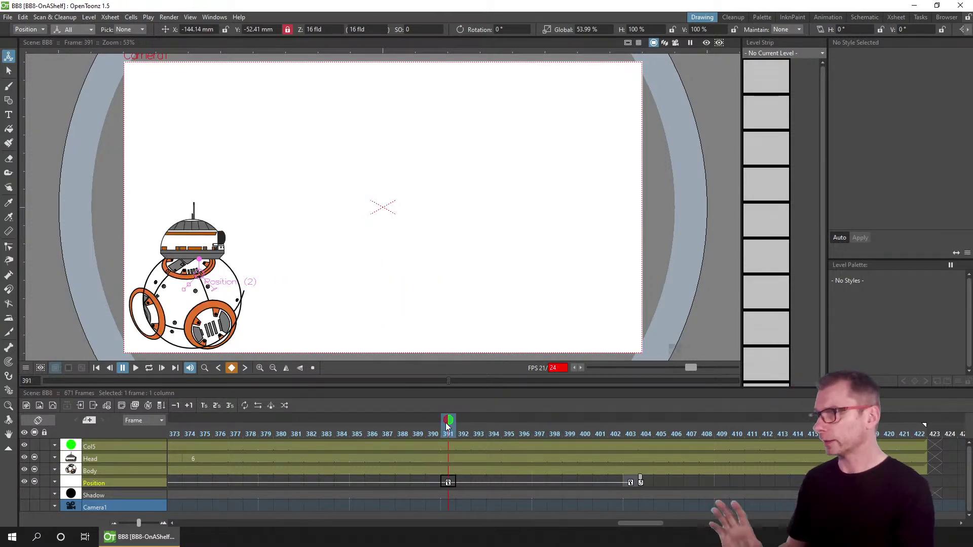
- Check the default interpolation in the Animation preferences, and close the preferences
{"action": "left_click", "coordinate": [7, 17]}
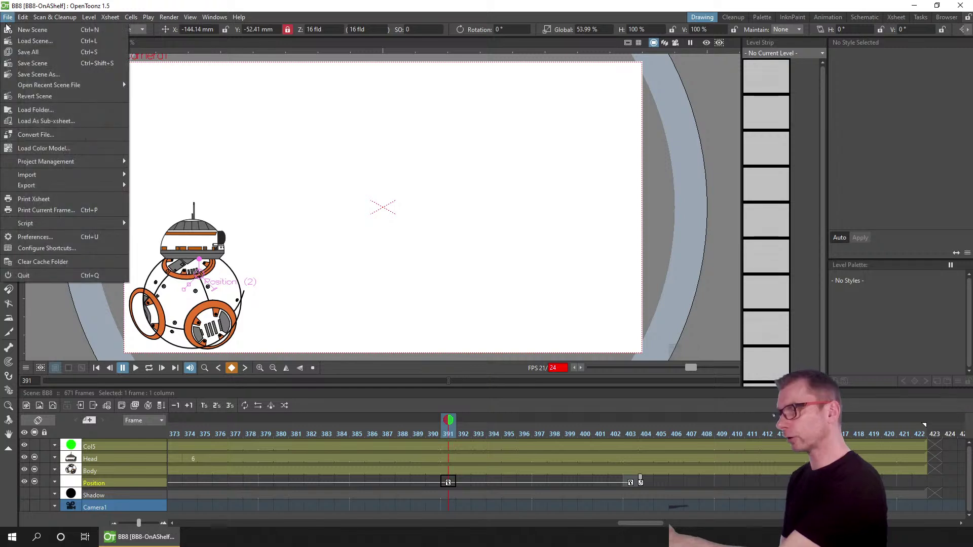
{"action": "left_click", "coordinate": [110, 238]}
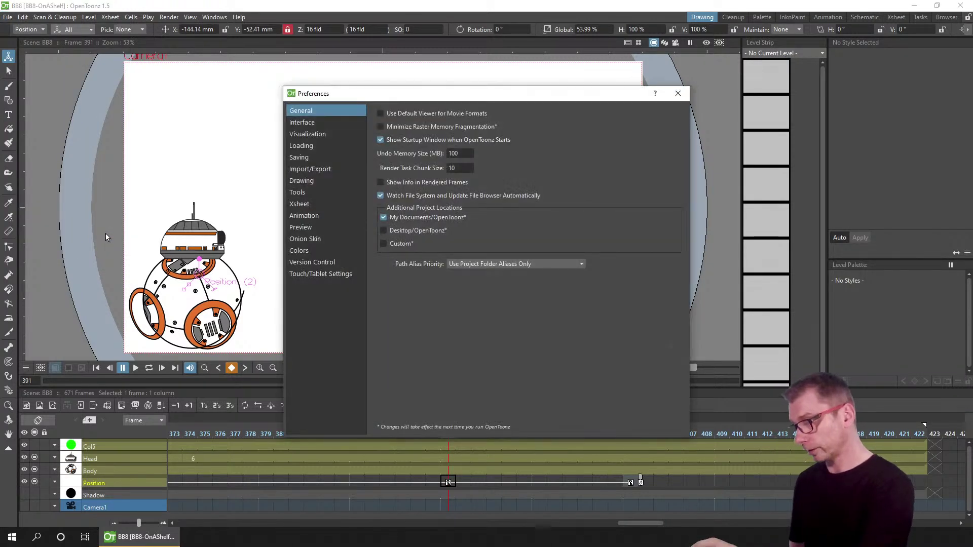
{"action": "left_click", "coordinate": [318, 216]}
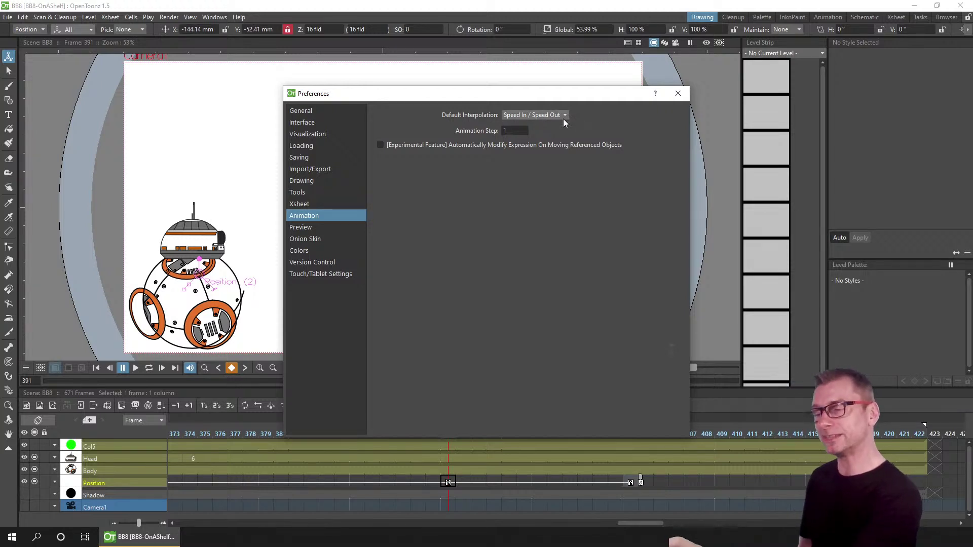
{"action": "left_click", "coordinate": [678, 93]}
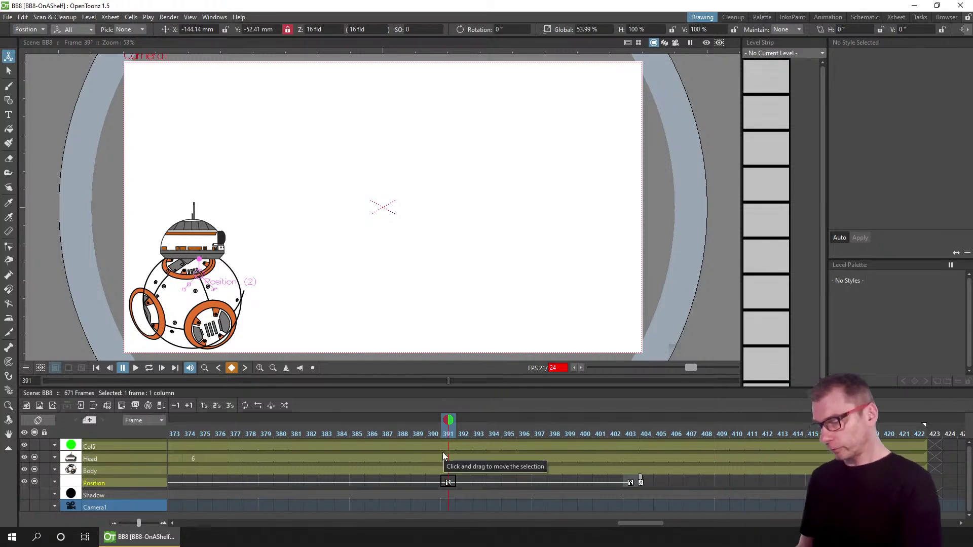
- Set a keyframe on the Body column at frame 389
{"action": "left_click", "coordinate": [414, 458]}
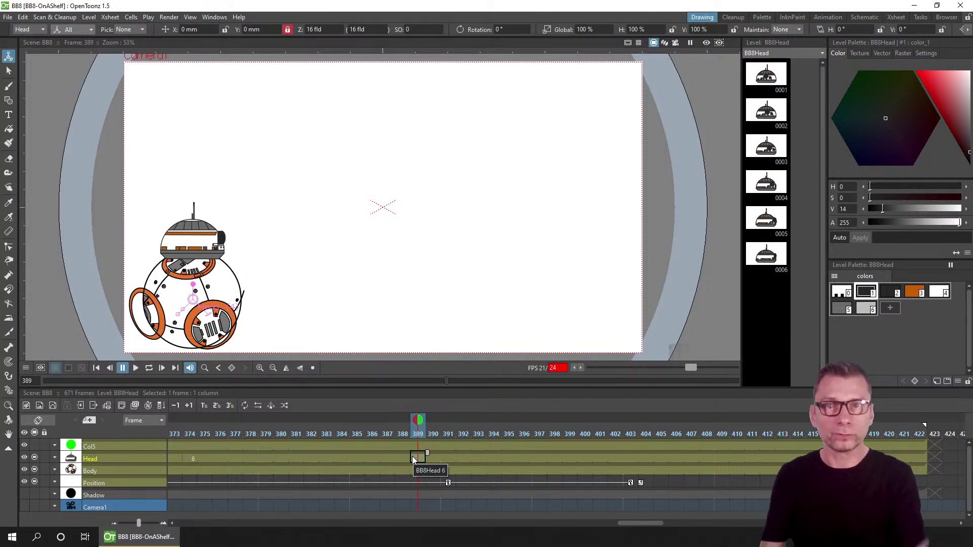
{"action": "left_click", "coordinate": [451, 429]}
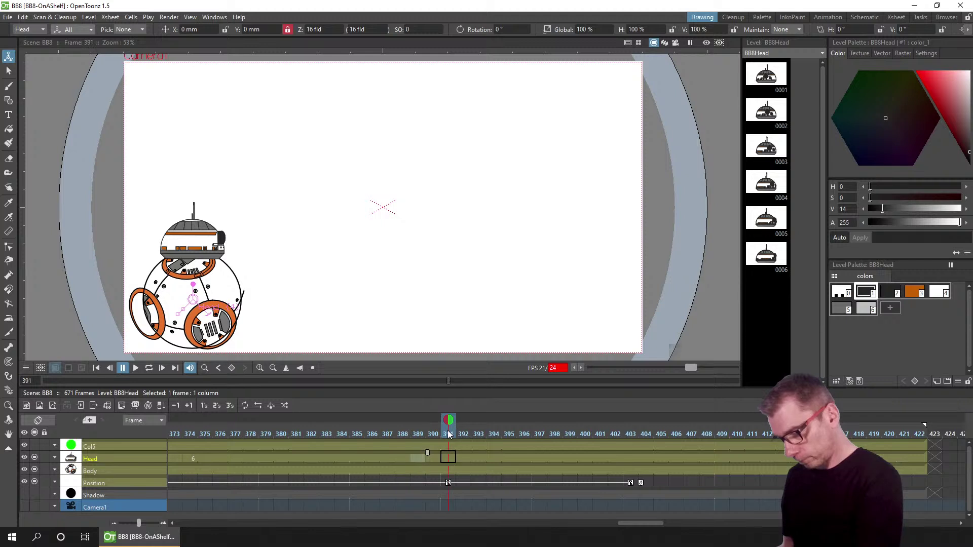
{"action": "left_click", "coordinate": [442, 472]}
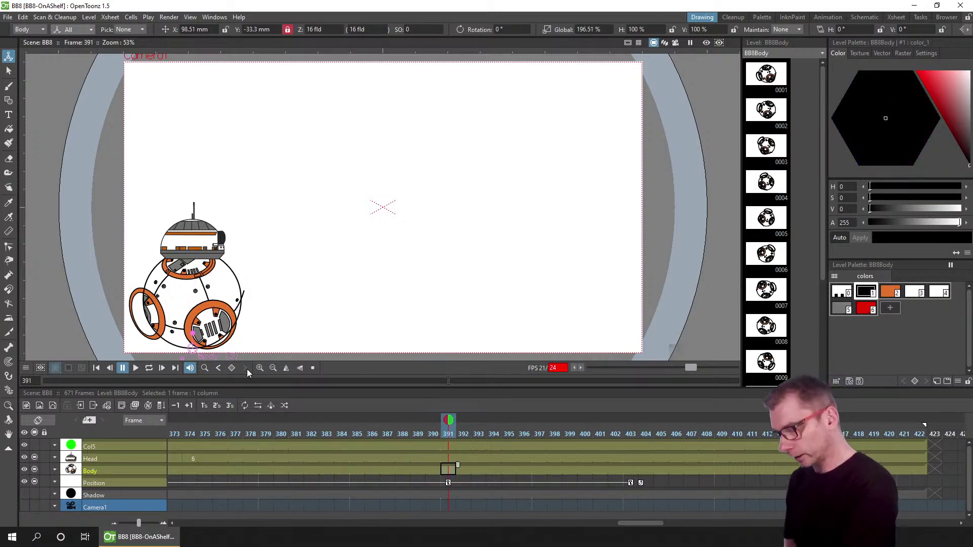
{"action": "left_click", "coordinate": [416, 470]}
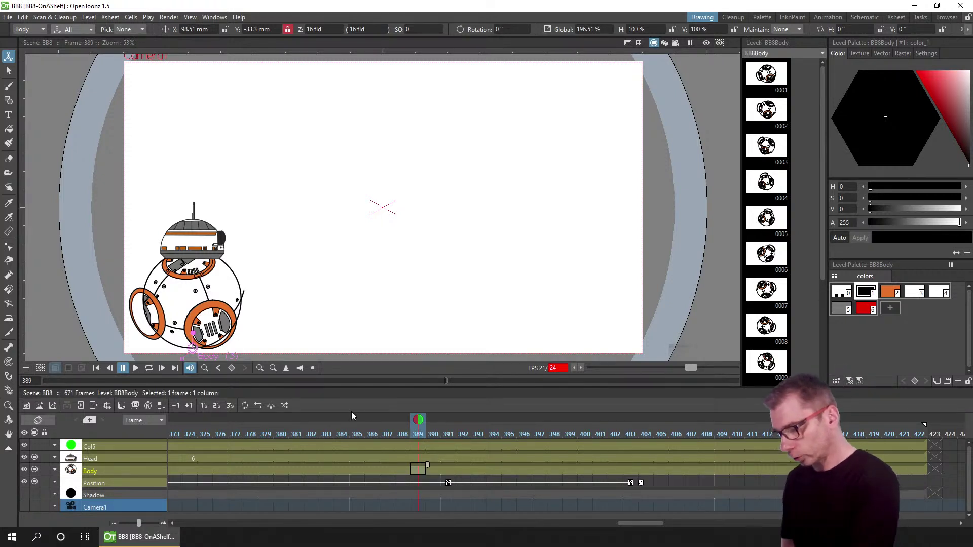
{"action": "left_click", "coordinate": [231, 368]}
{"action": "left_click", "coordinate": [231, 368]}
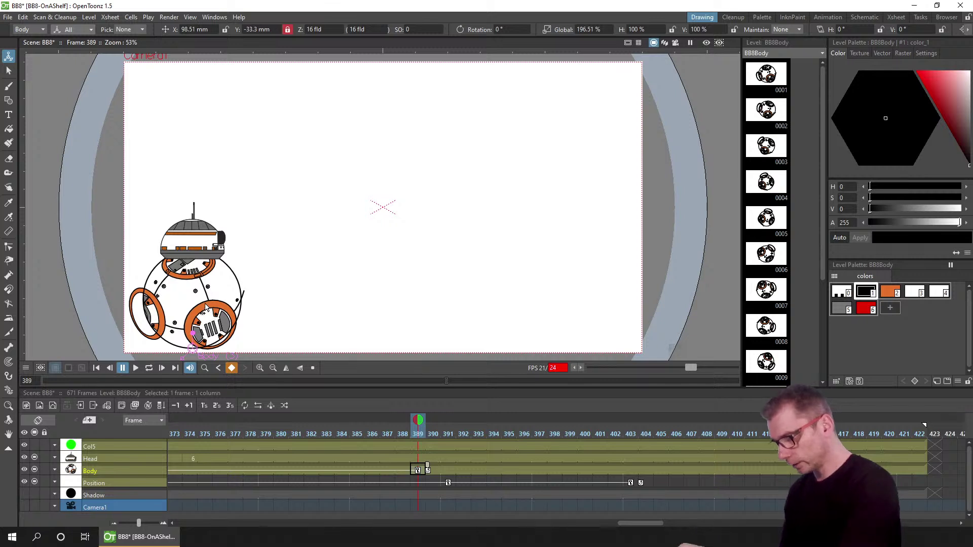
- Move the Body keyframe to frame 386 and tilt BB8's body backward to a rotation of about 6.05° at frame 389
{"action": "left_click_drag", "start_coordinate": [190, 338], "coordinate": [153, 337]}
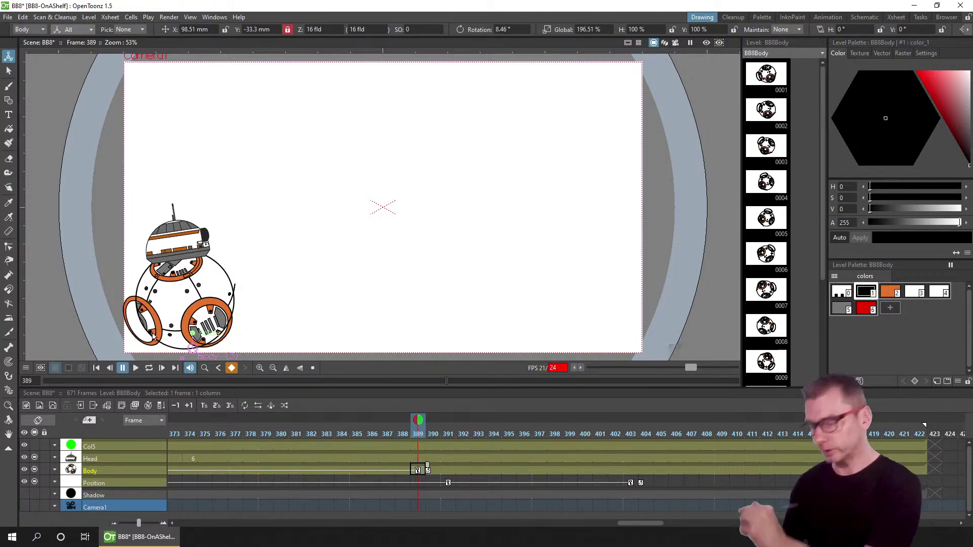
{"action": "left_click", "coordinate": [403, 433]}
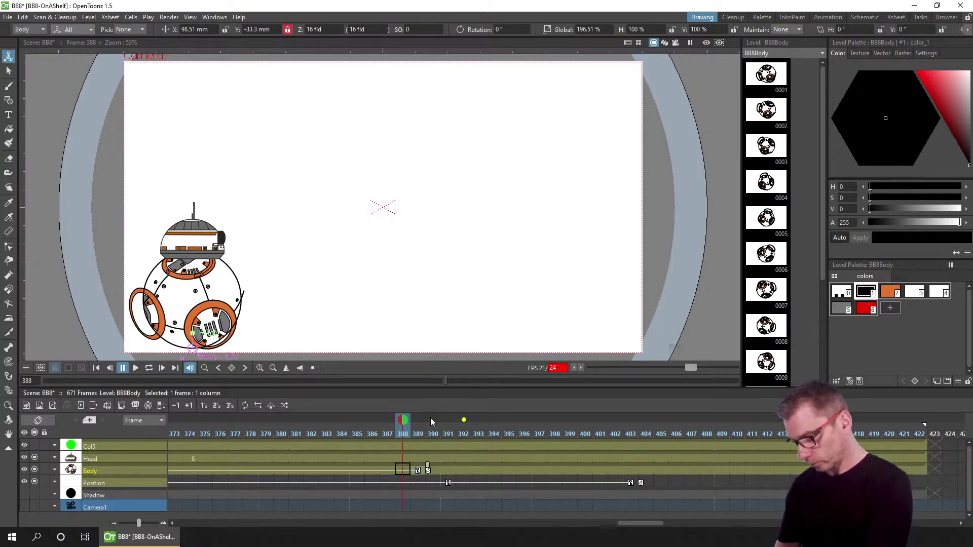
{"action": "left_click", "coordinate": [418, 472]}
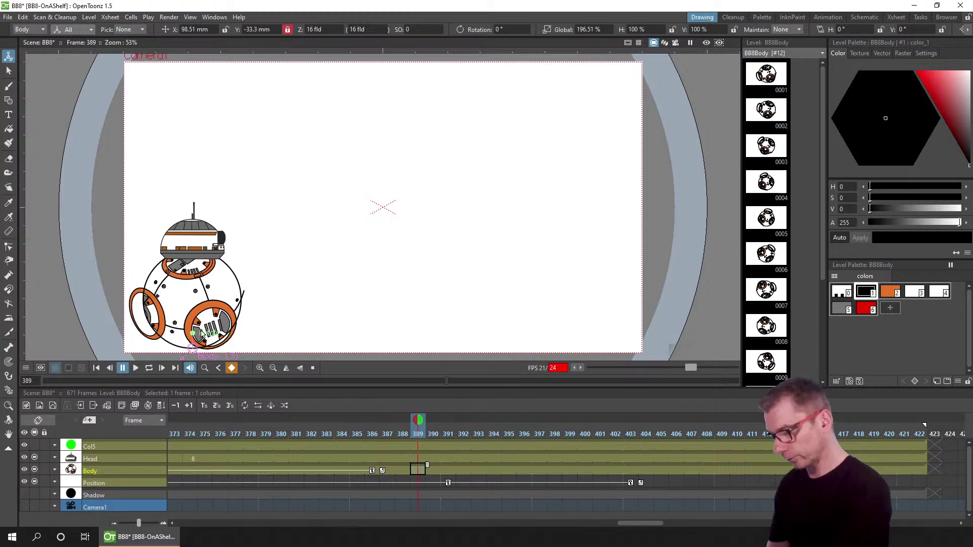
{"action": "left_click_drag", "start_coordinate": [192, 336], "coordinate": [176, 340]}
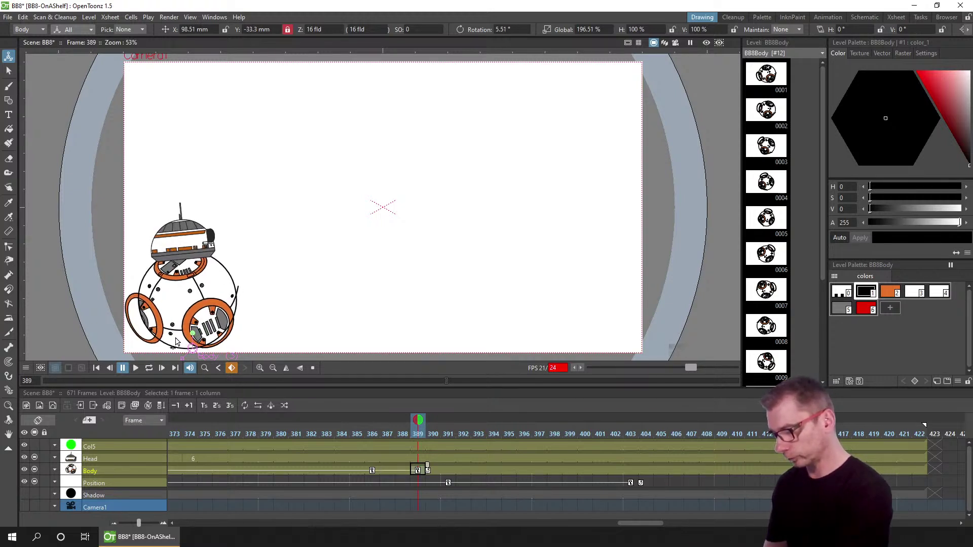
{"action": "left_click", "coordinate": [311, 435]}
{"action": "left_click_drag", "start_coordinate": [315, 434], "coordinate": [439, 414]}
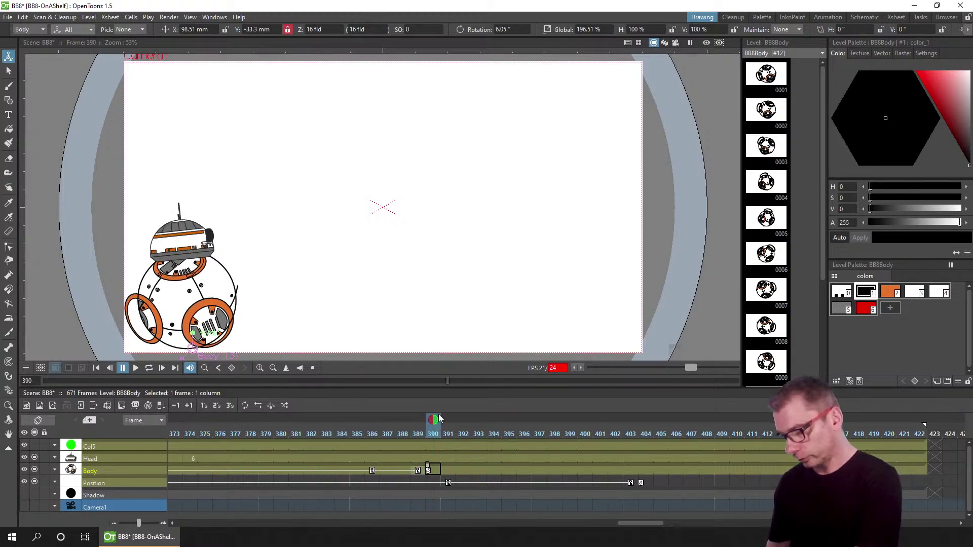
- Shift the two Body tilt keyframes to frames 382 and 385, and add a keyframe holding the backward tilt at frame 388
{"action": "left_click", "coordinate": [417, 470]}
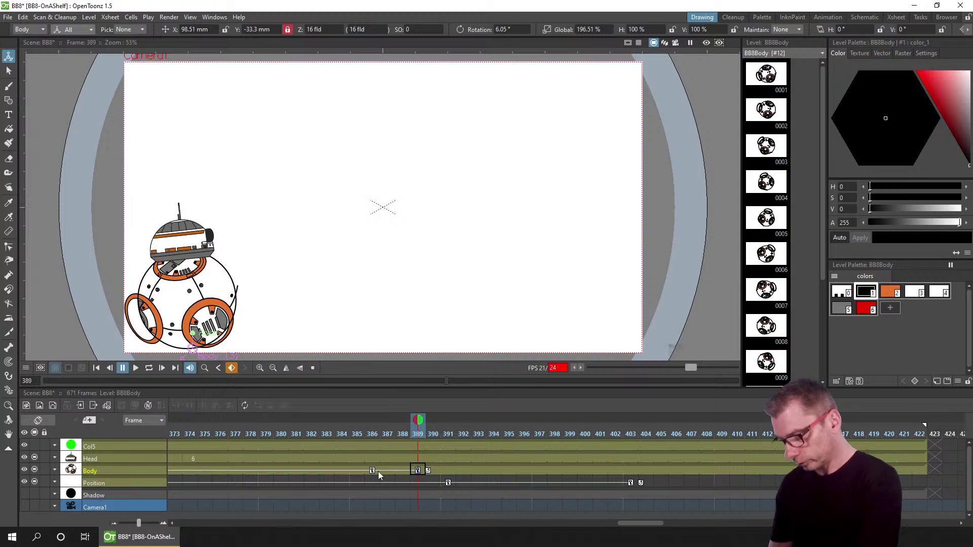
{"action": "left_click", "coordinate": [372, 471]}
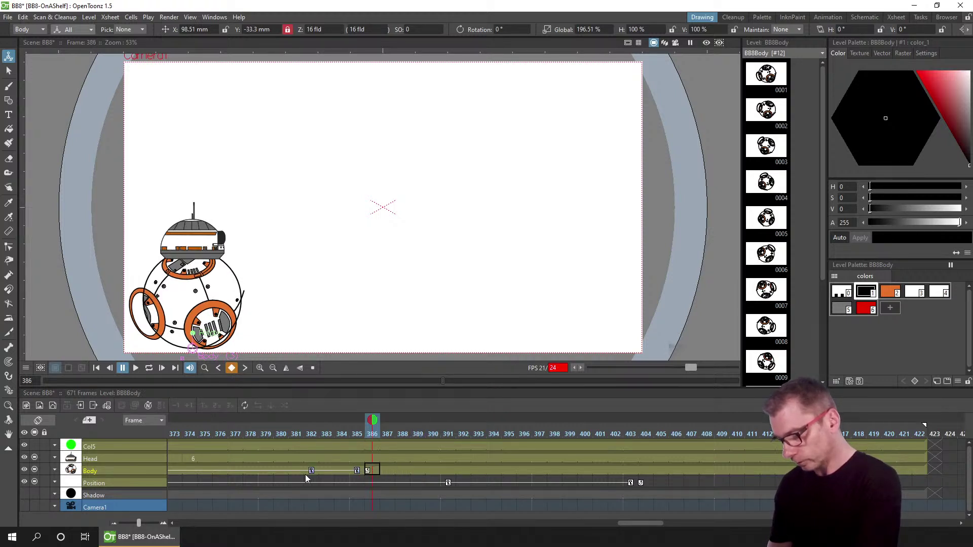
{"action": "left_click", "coordinate": [416, 469]}
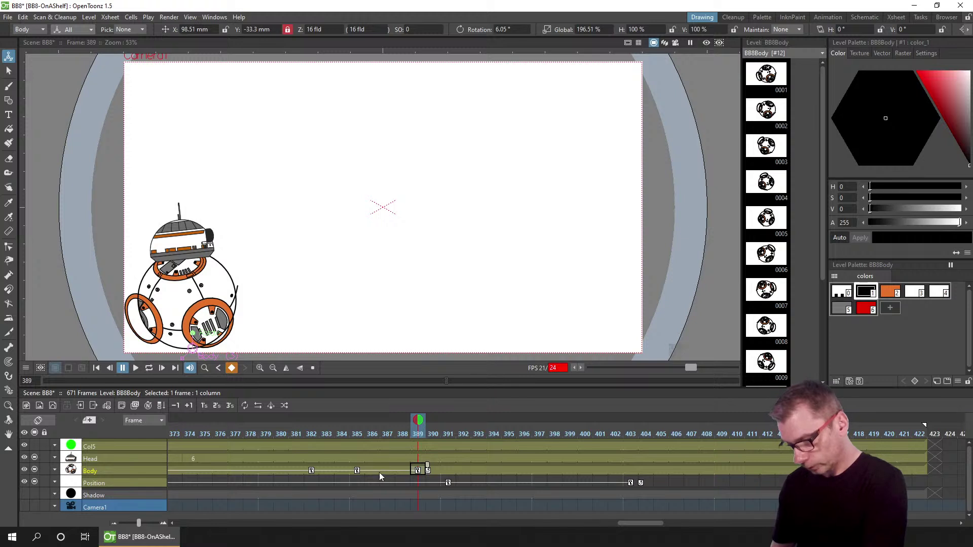
{"action": "left_click", "coordinate": [418, 471]}
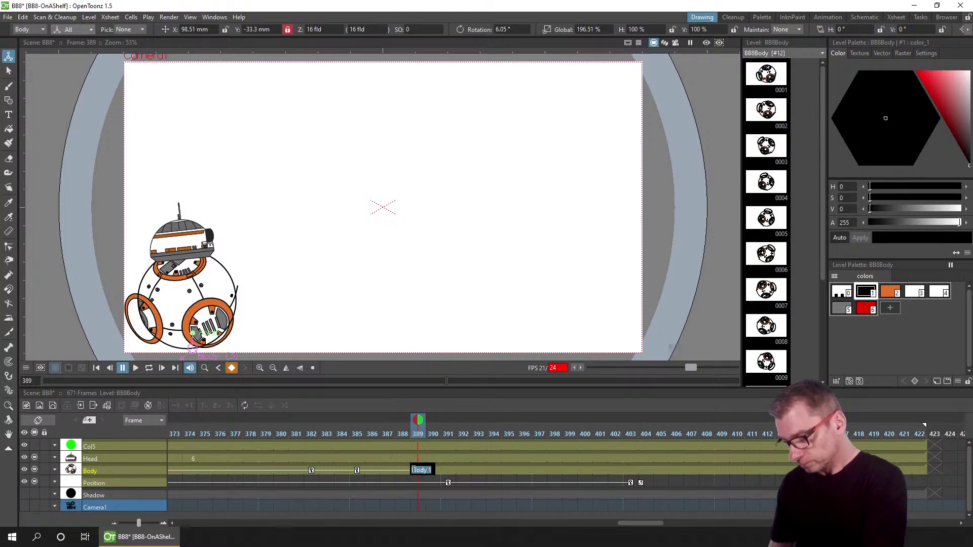
{"action": "left_click", "coordinate": [445, 470]}
{"action": "left_click", "coordinate": [418, 471]}
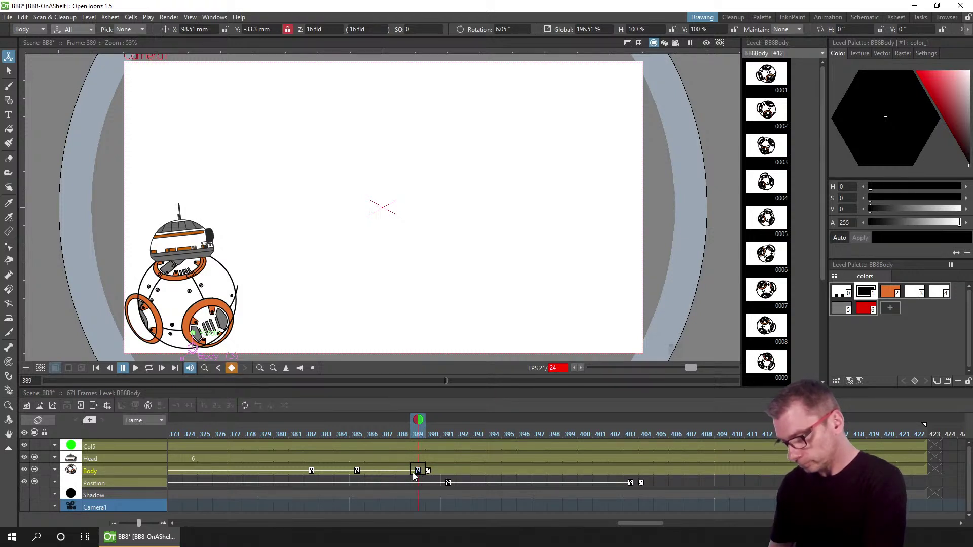
- At frame 390, tilt BB8's body forward to a rotation of about -6.91°, and scrub through the move to check it
{"action": "left_click", "coordinate": [430, 470]}
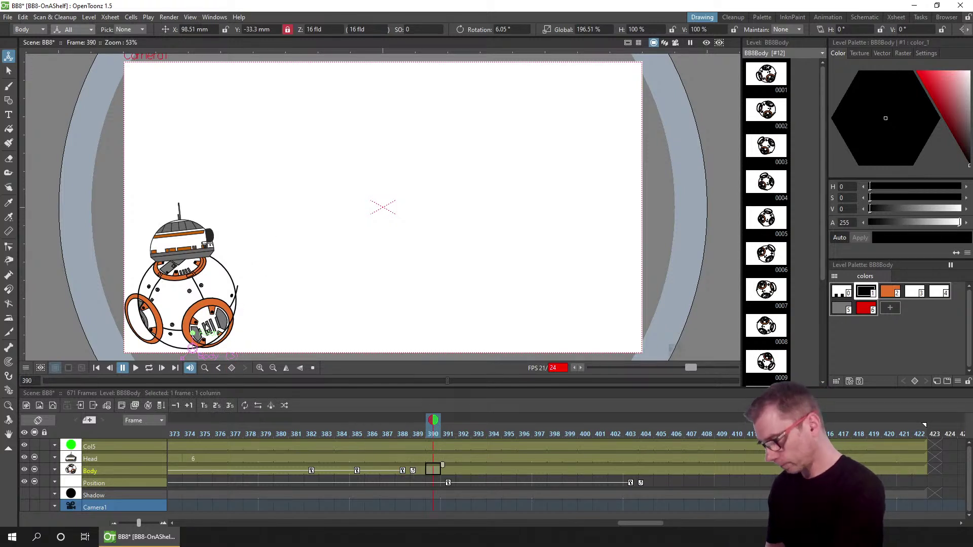
{"action": "left_click_drag", "start_coordinate": [191, 334], "coordinate": [260, 351]}
{"action": "left_click_drag", "start_coordinate": [195, 336], "coordinate": [205, 341]}
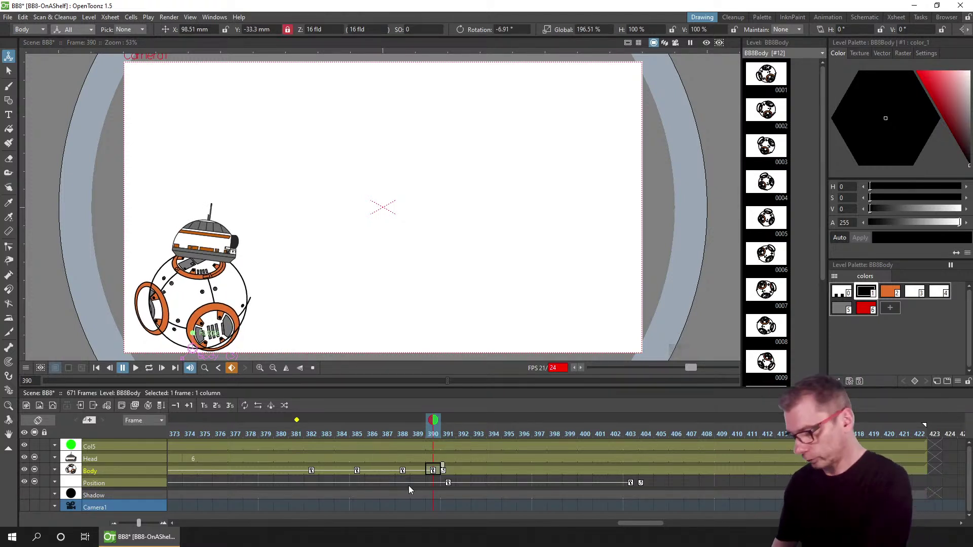
{"action": "left_click_drag", "start_coordinate": [278, 431], "coordinate": [588, 403]}
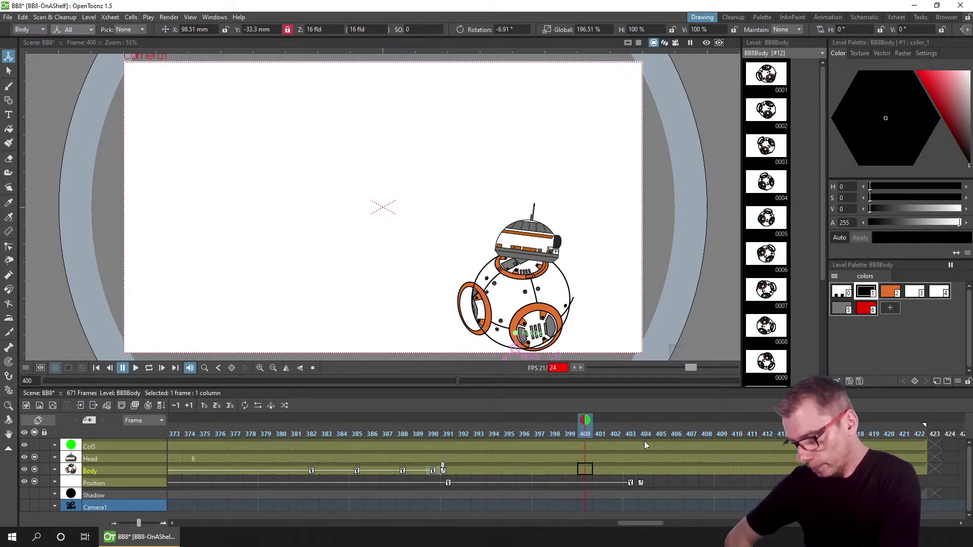
- Add a Body keyframe holding the forward tilt at frame 403, and rotate the body slightly back toward upright at frame 405
{"action": "left_click_drag", "start_coordinate": [586, 436], "coordinate": [644, 434]}
{"action": "left_click", "coordinate": [632, 419]}
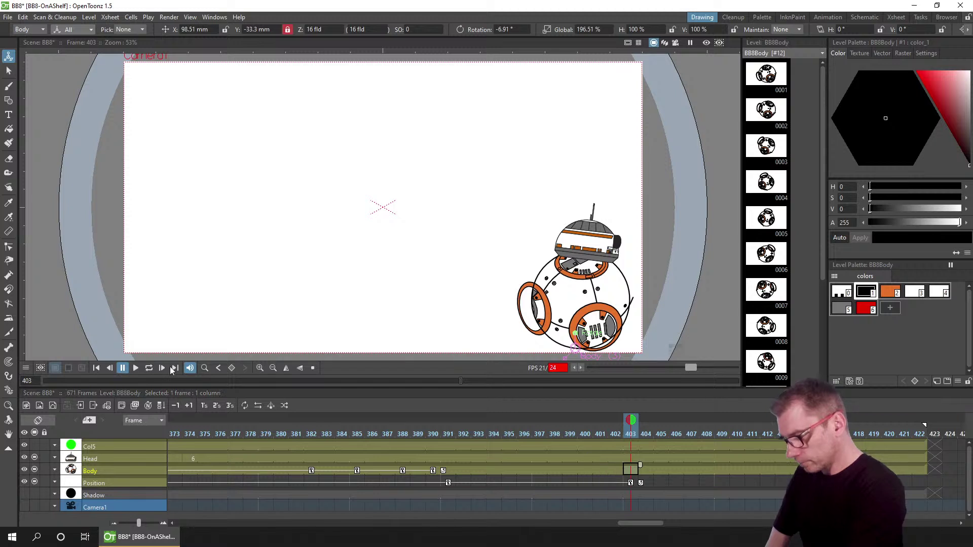
{"action": "left_click", "coordinate": [666, 432]}
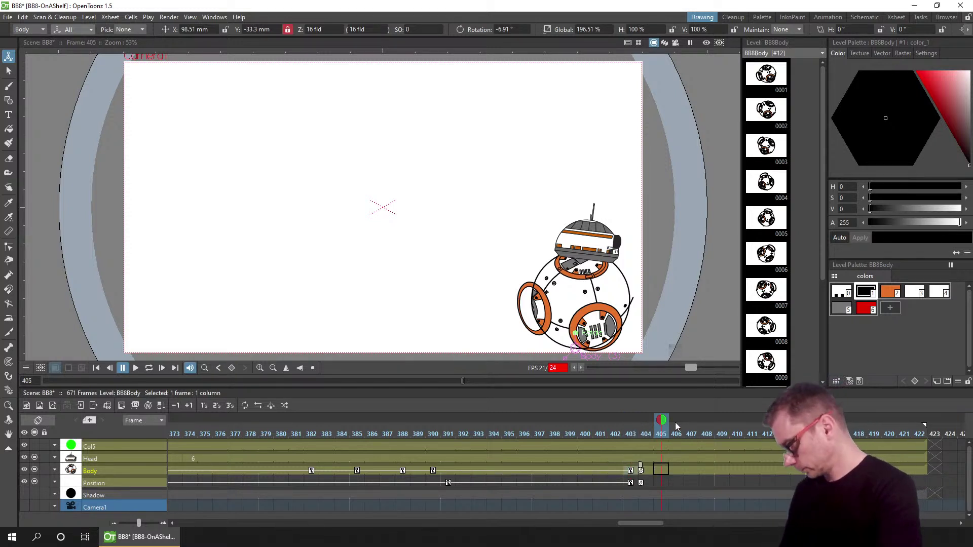
{"action": "mouse_move", "coordinate": [575, 338]}
{"action": "left_mouse_down"}
{"action": "mouse_move", "coordinate": [586, 332]}
{"action": "mouse_move", "coordinate": [560, 335]}
{"action": "left_mouse_up"}
- At frame 408 of the Body column, reset the rotation to 0° and tilt the body slightly backward to about 2.05°
{"action": "left_click", "coordinate": [705, 471]}
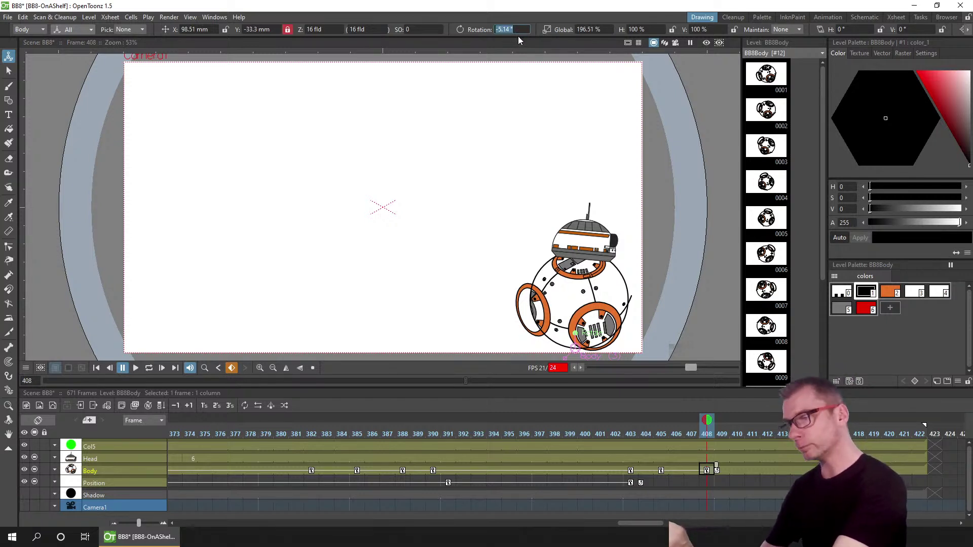
{"action": "type", "text": "0"}
{"action": "key", "text": "Tab"}
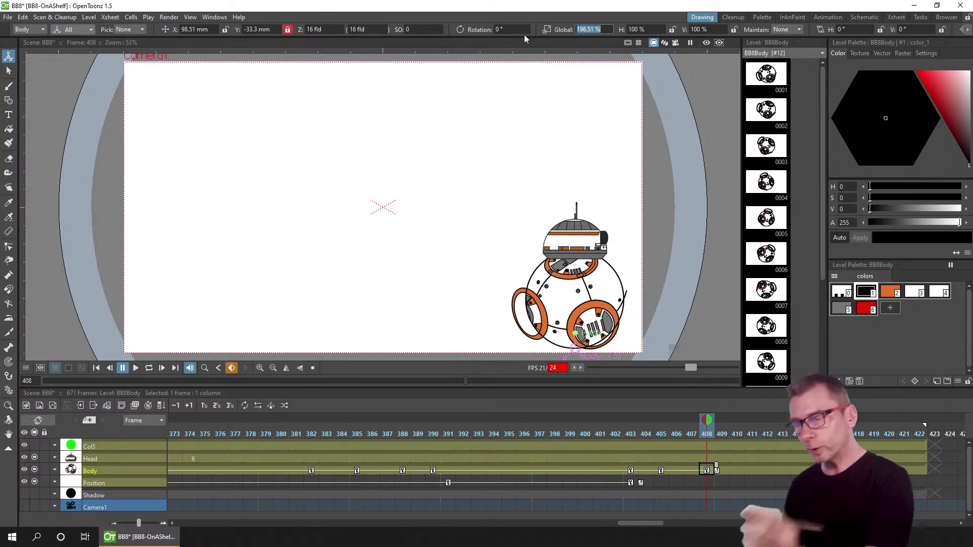
{"action": "left_click_drag", "start_coordinate": [583, 333], "coordinate": [556, 347]}
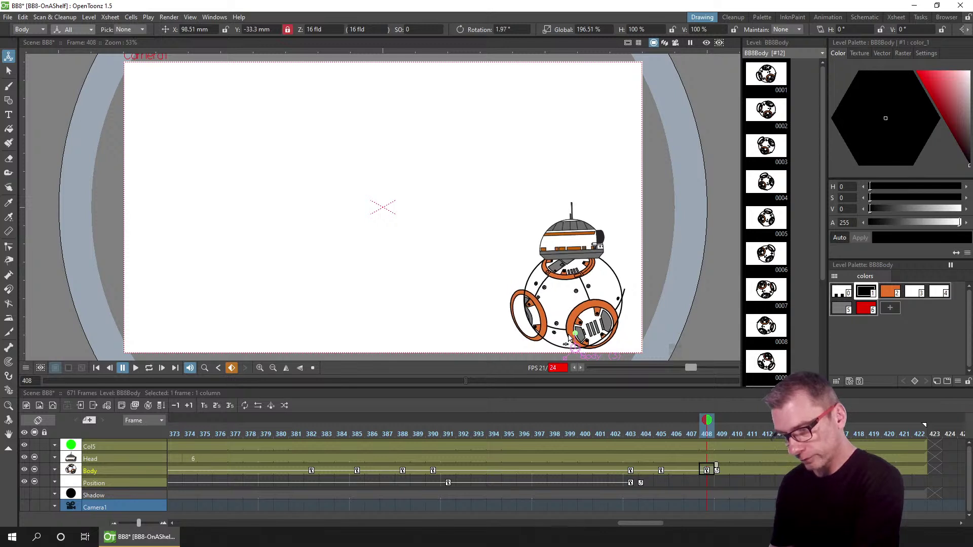
- Set the Body rotation to 0° at frame 410
{"action": "left_click", "coordinate": [737, 469]}
{"action": "left_click", "coordinate": [526, 31]}
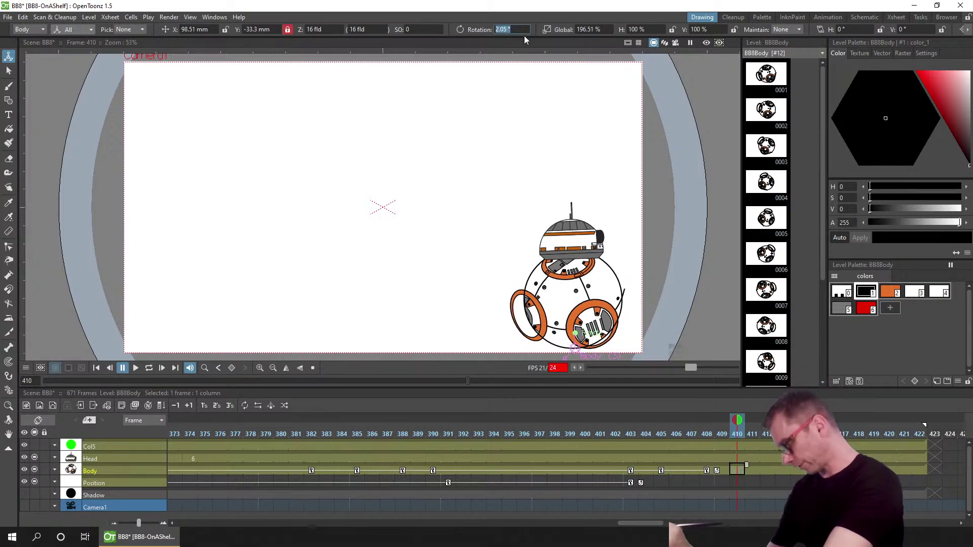
{"action": "type", "text": "0"}
{"action": "key", "text": "Return"}
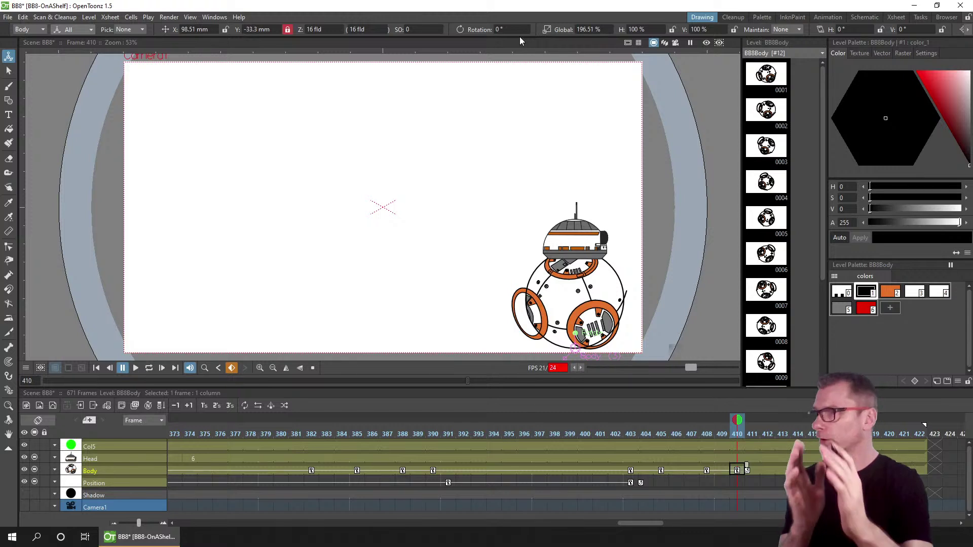
- Set the playback start marker at frame 380 and save the scene
{"action": "left_click", "coordinate": [284, 428]}
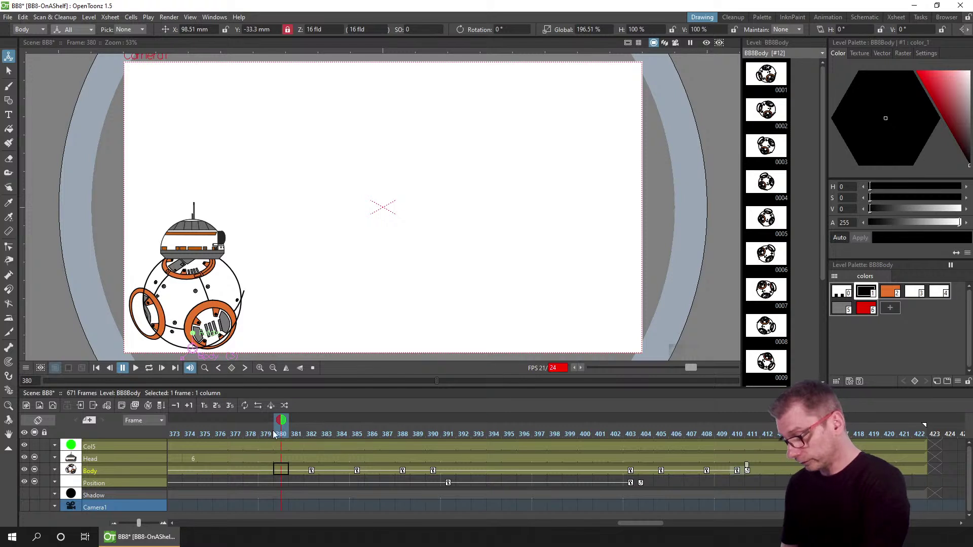
{"action": "right_click", "coordinate": [282, 436]}
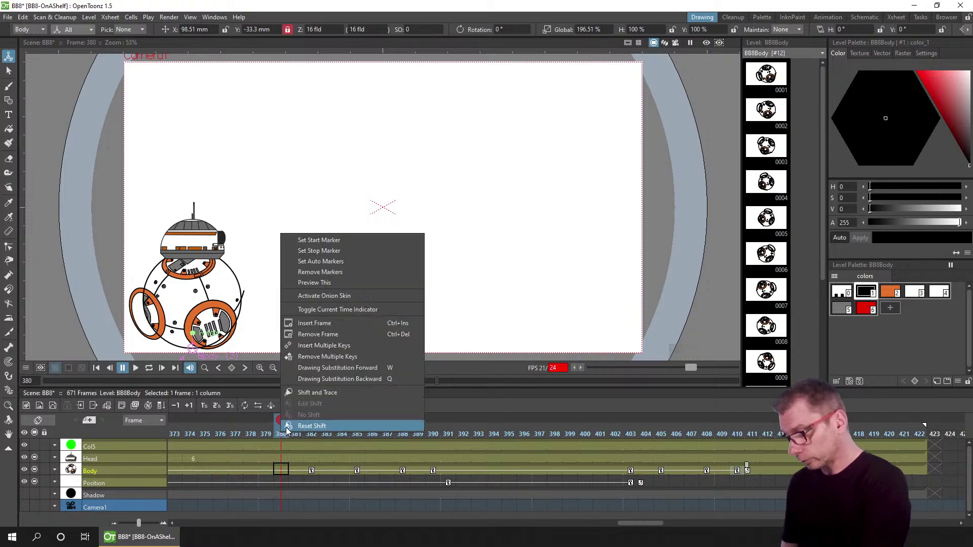
{"action": "left_click", "coordinate": [329, 241]}
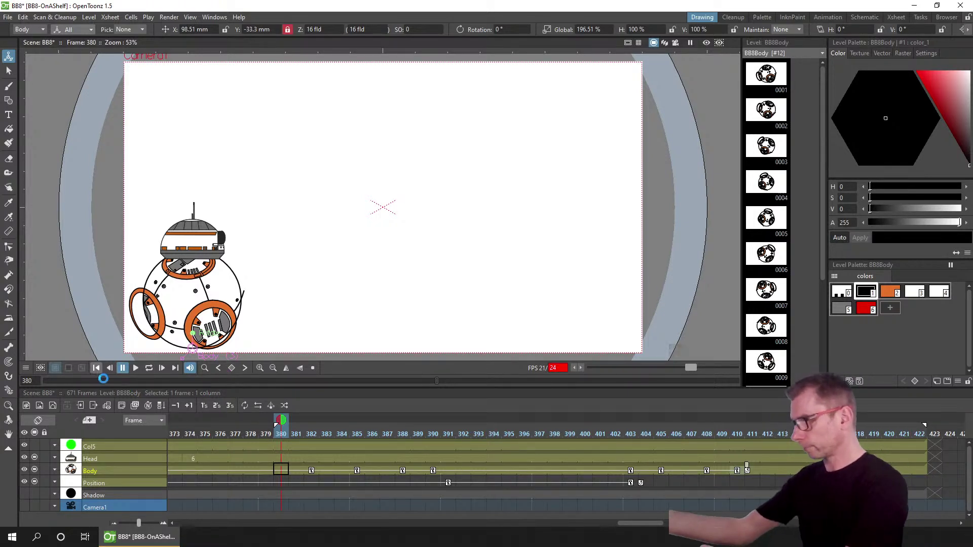
{"action": "key", "text": "ctrl+s"}
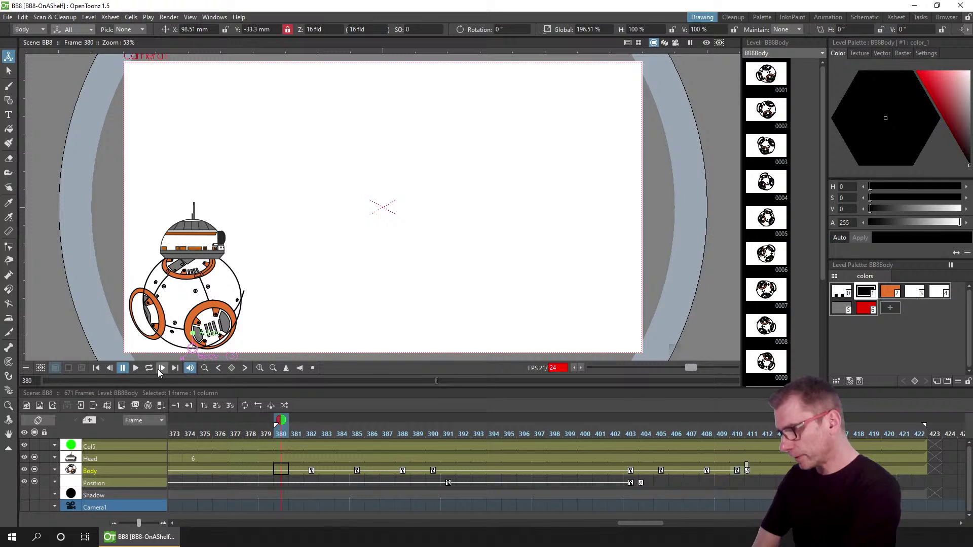
- Play the marked range in a loop, stop it, and examine the start of the Body tilt around frames 382 to 385
{"action": "left_click", "coordinate": [136, 367]}
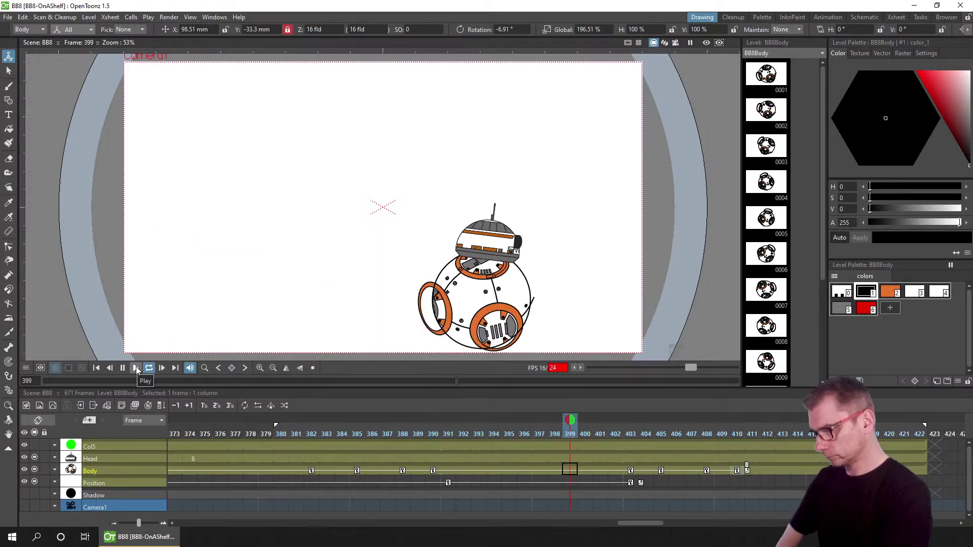
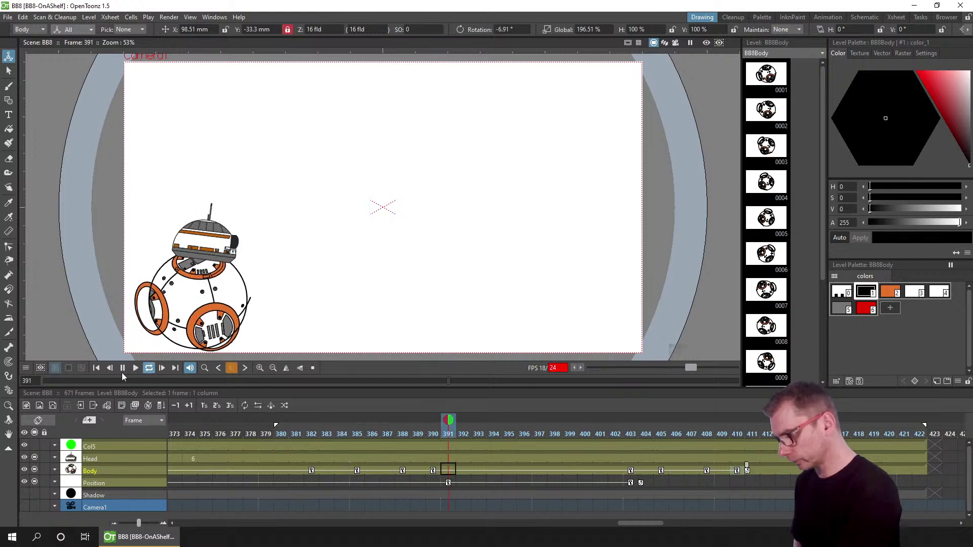
{"action": "left_click", "coordinate": [122, 368]}
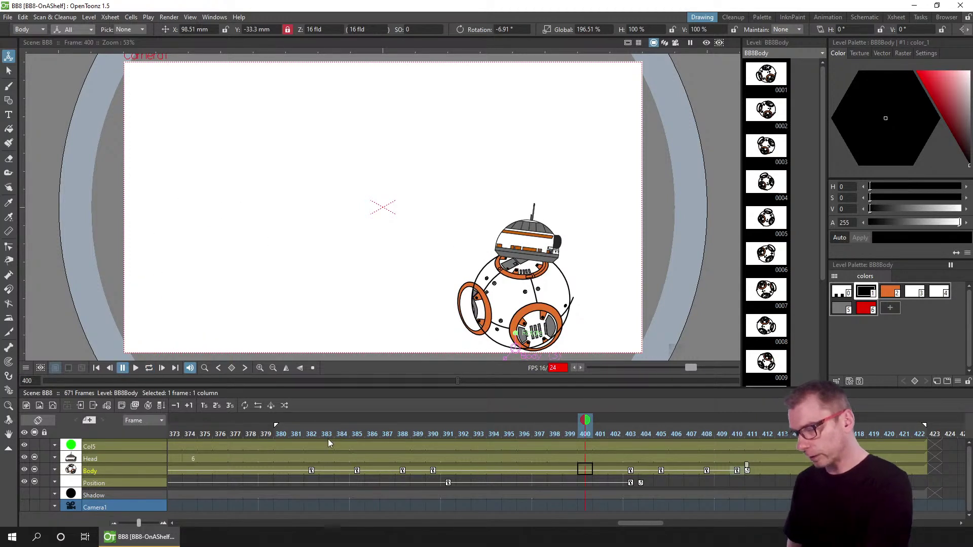
{"action": "left_click", "coordinate": [336, 470]}
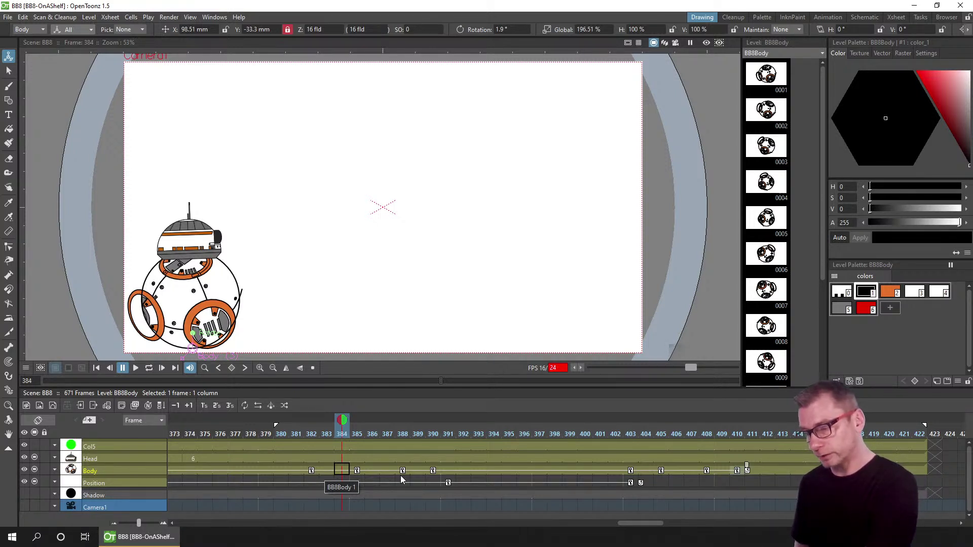
{"action": "left_click", "coordinate": [333, 474]}
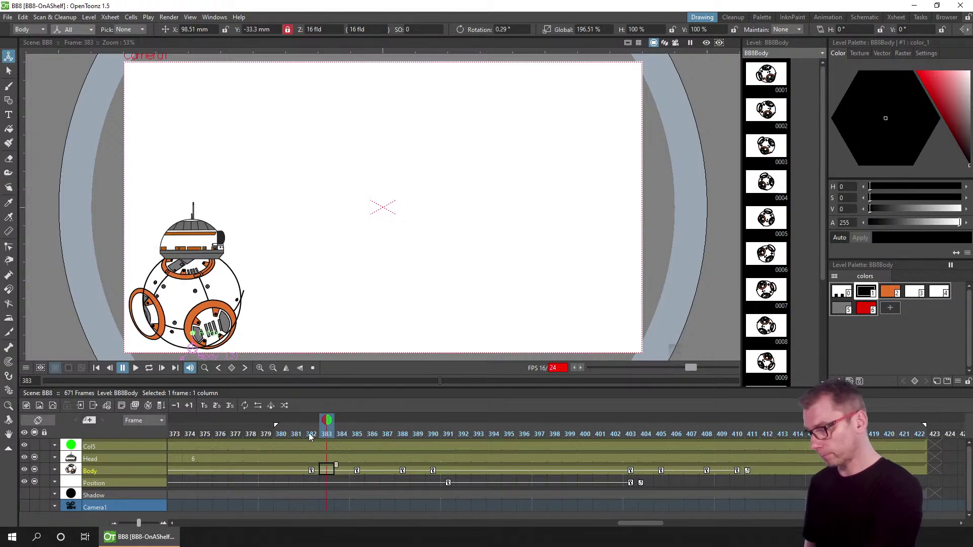
{"action": "left_click_drag", "start_coordinate": [312, 432], "coordinate": [353, 432]}
{"action": "left_click", "coordinate": [330, 475]}
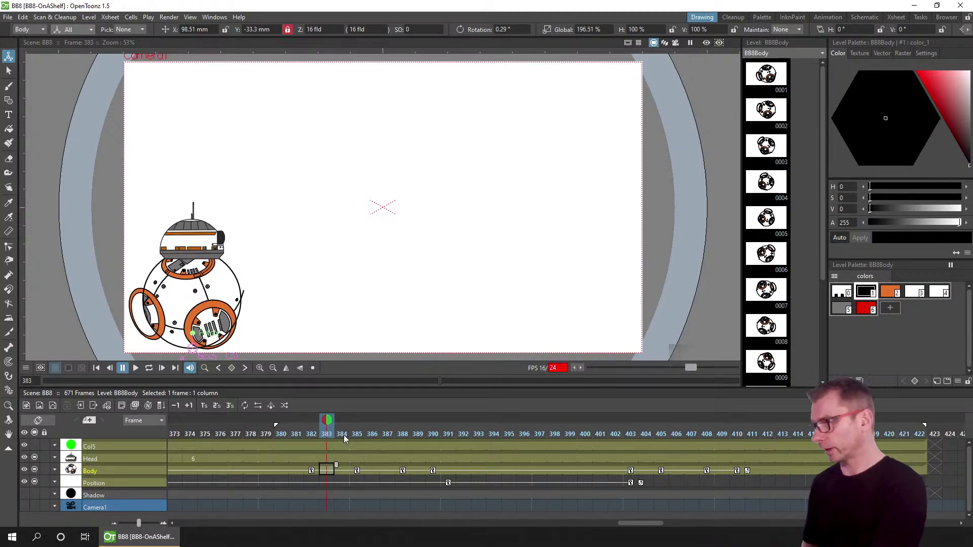
- Insert one frame across all columns at frame 383 to lengthen the start of the Body tilt
{"action": "left_click", "coordinate": [89, 17]}
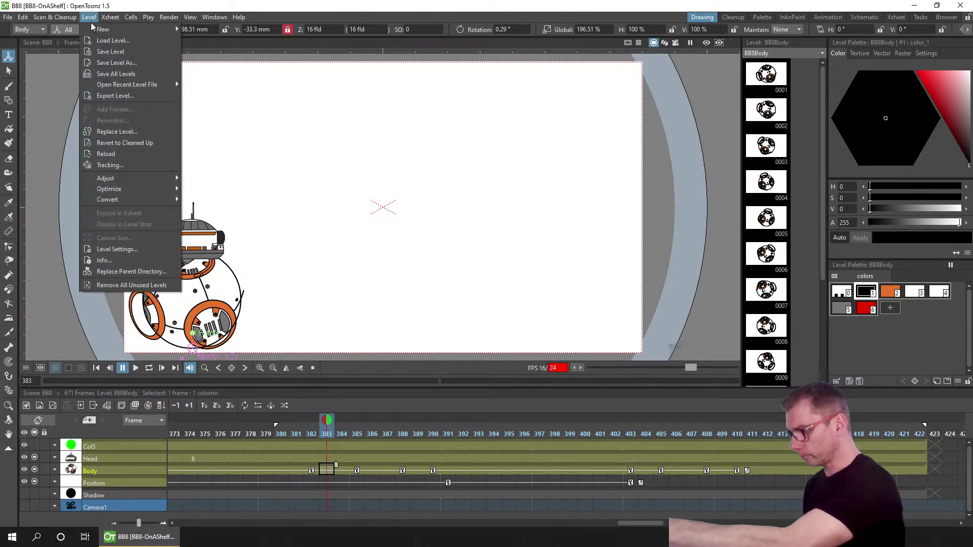
{"action": "mouse_move", "coordinate": [112, 20]}
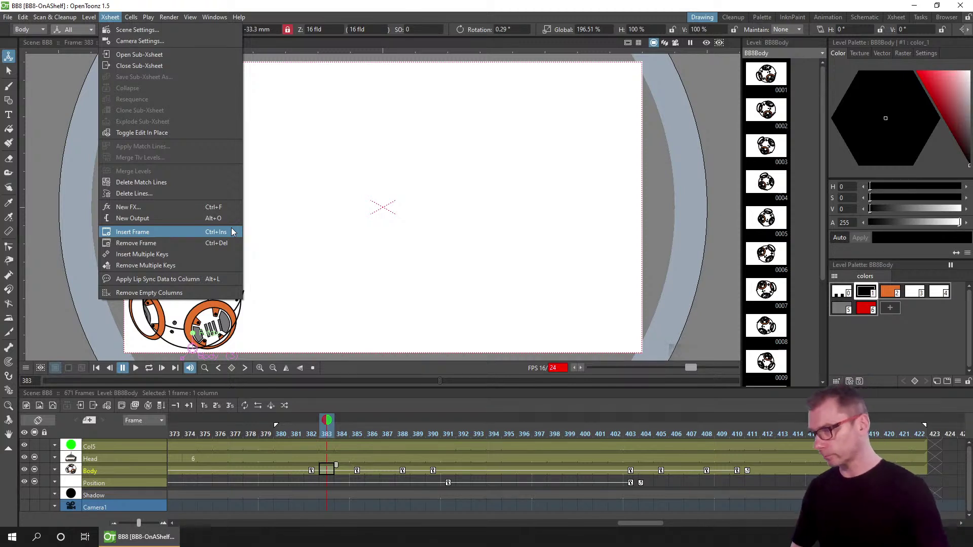
{"action": "left_click", "coordinate": [330, 437]}
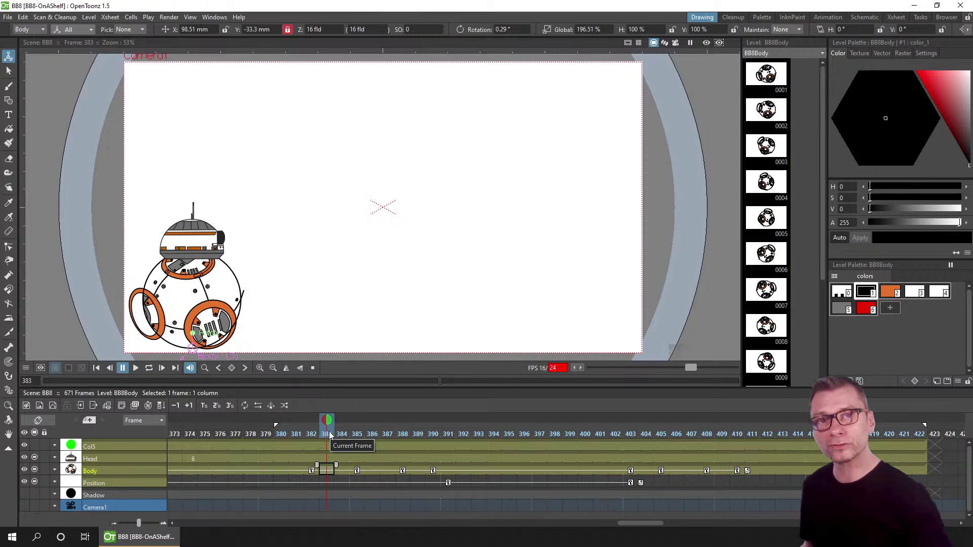
{"action": "key", "text": "Insert"}
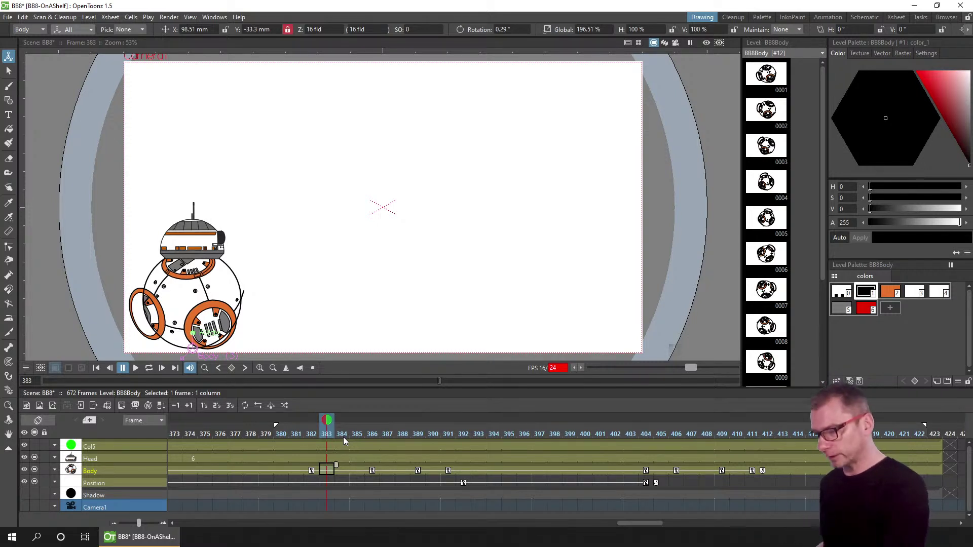
- Insert two frames across all columns at frame 387 to extend the Body's backward tilt
{"action": "left_click", "coordinate": [360, 434]}
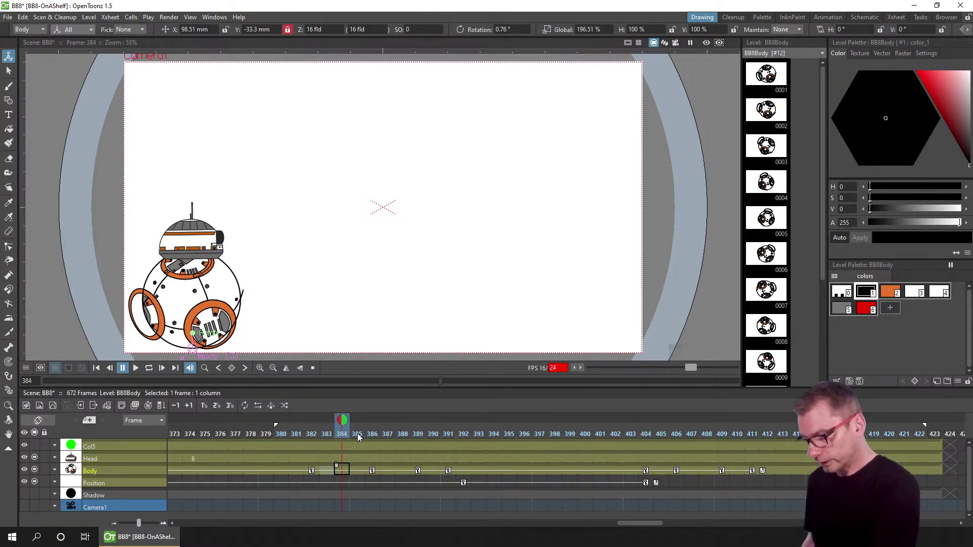
{"action": "left_click", "coordinate": [388, 429]}
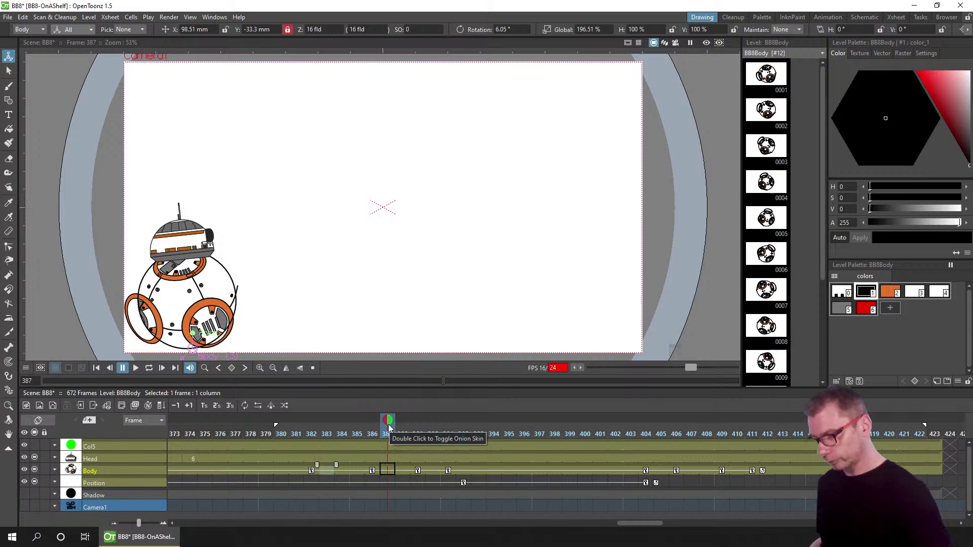
{"action": "key", "text": "Insert"}
{"action": "key", "text": "Insert"}
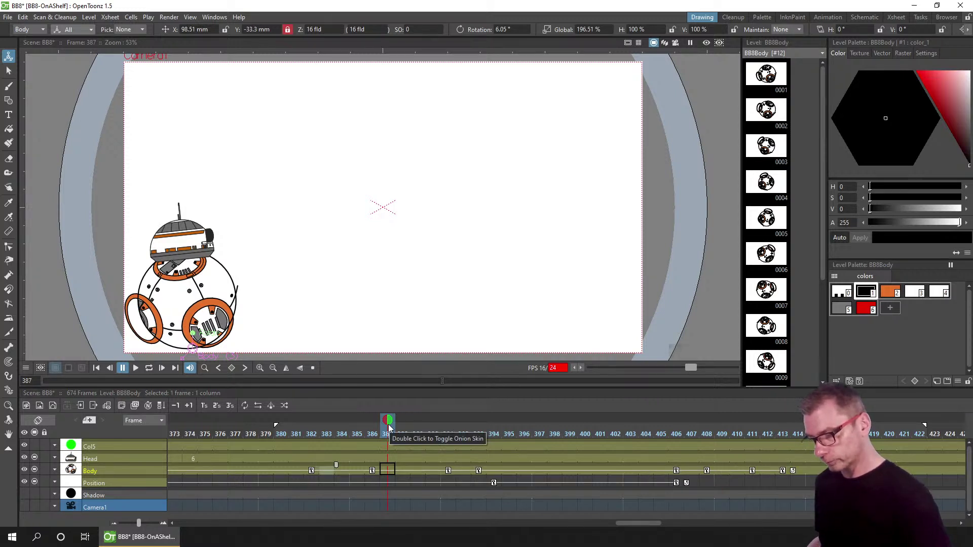
- Examine the Body's change from backward to forward tilt frame by frame between frames 391 and 394
{"action": "left_click", "coordinate": [480, 435]}
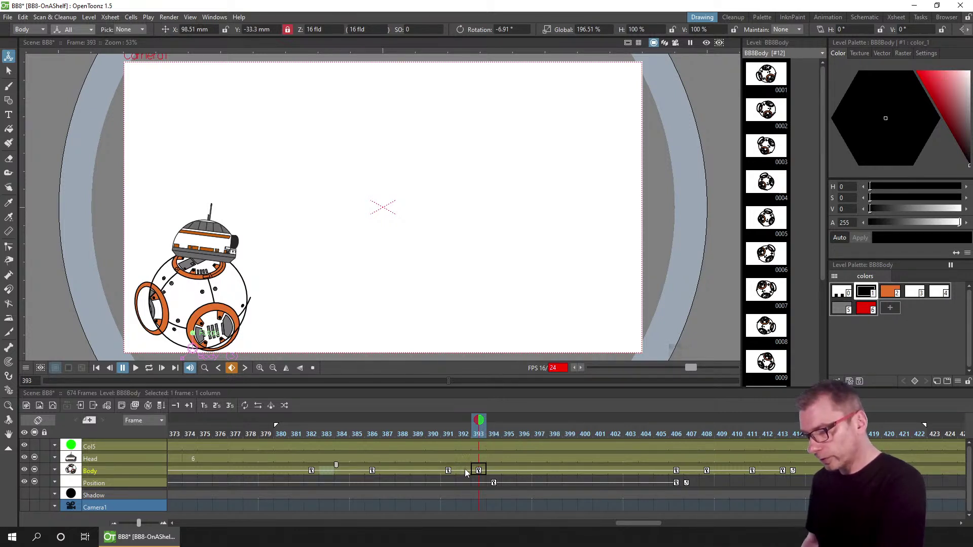
{"action": "left_click", "coordinate": [467, 434]}
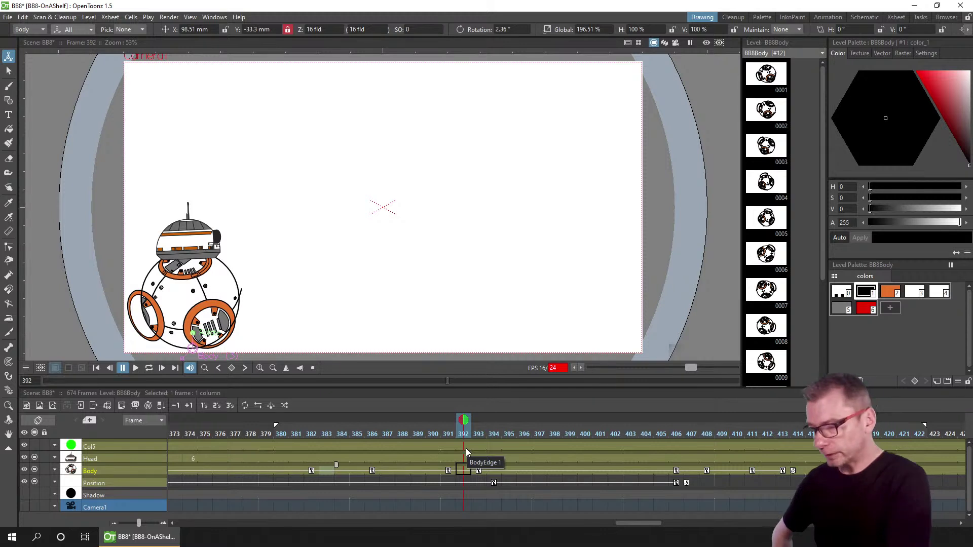
{"action": "left_click", "coordinate": [451, 434]}
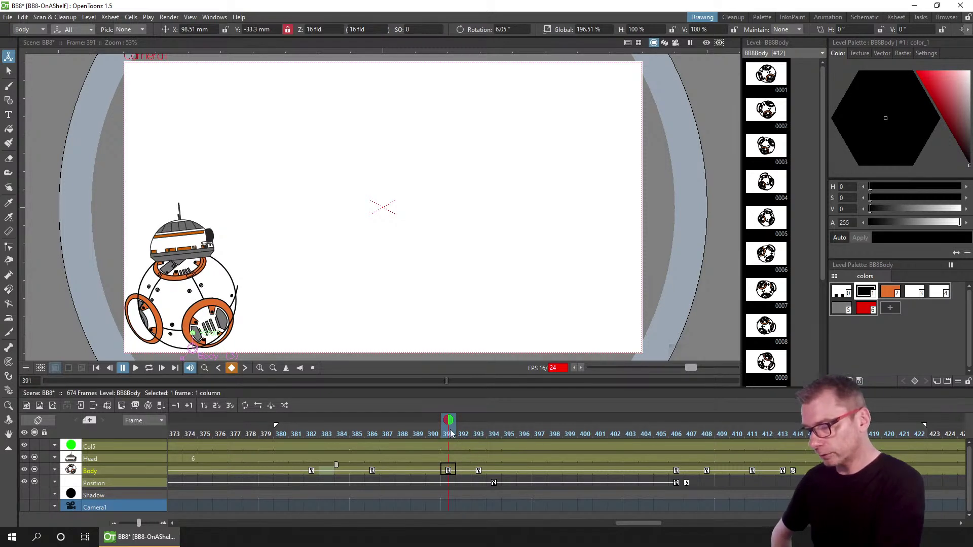
{"action": "left_click", "coordinate": [466, 434]}
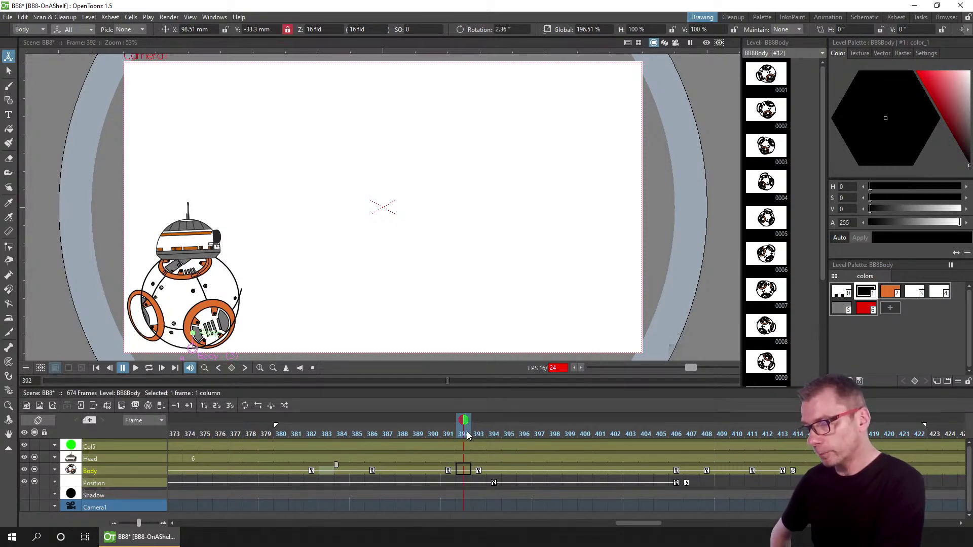
{"action": "left_click", "coordinate": [480, 434]}
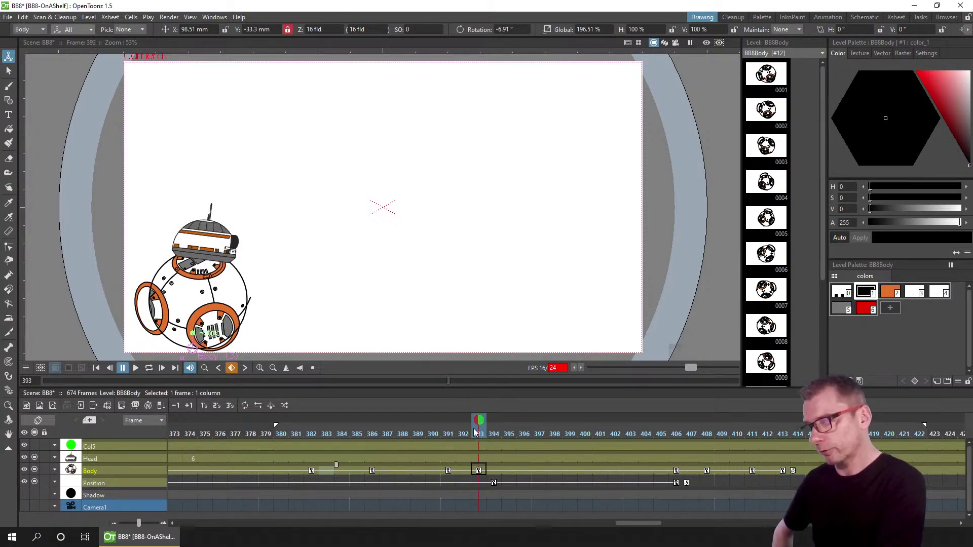
{"action": "left_click", "coordinate": [448, 429]}
{"action": "left_click", "coordinate": [463, 434]}
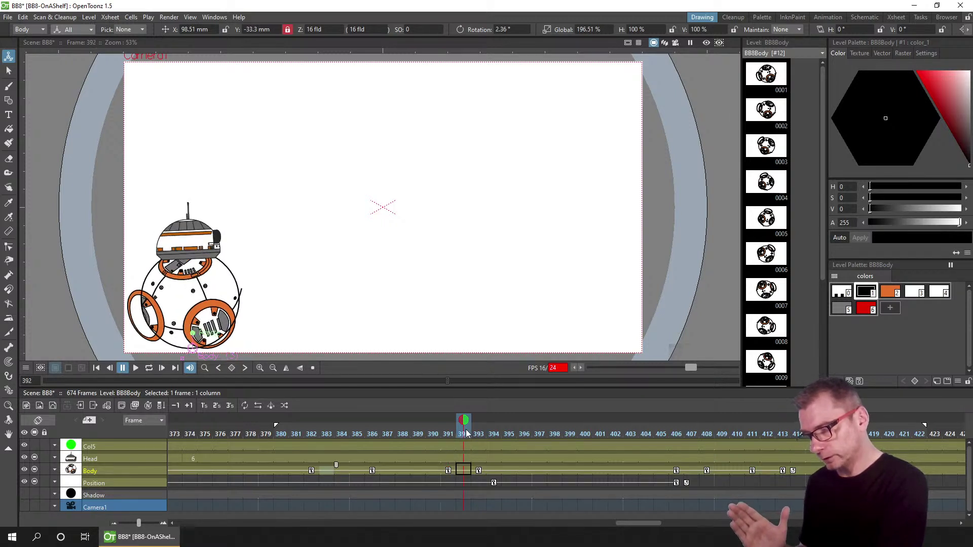
{"action": "left_click_drag", "start_coordinate": [466, 434], "coordinate": [489, 411]}
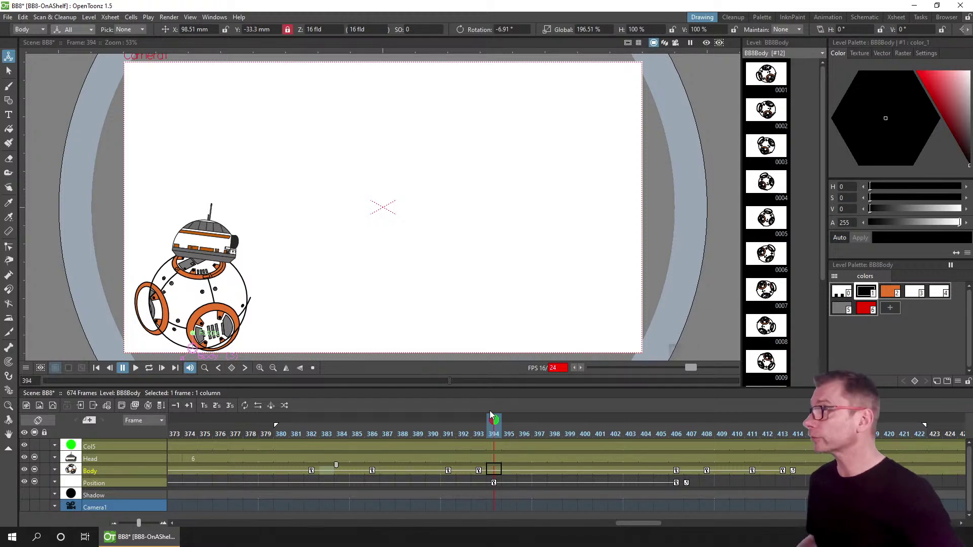
- Save the scene from frame 381, play the marked range in a loop, and stop it
{"action": "left_click", "coordinate": [293, 434]}
{"action": "key", "text": "ctrl+s"}
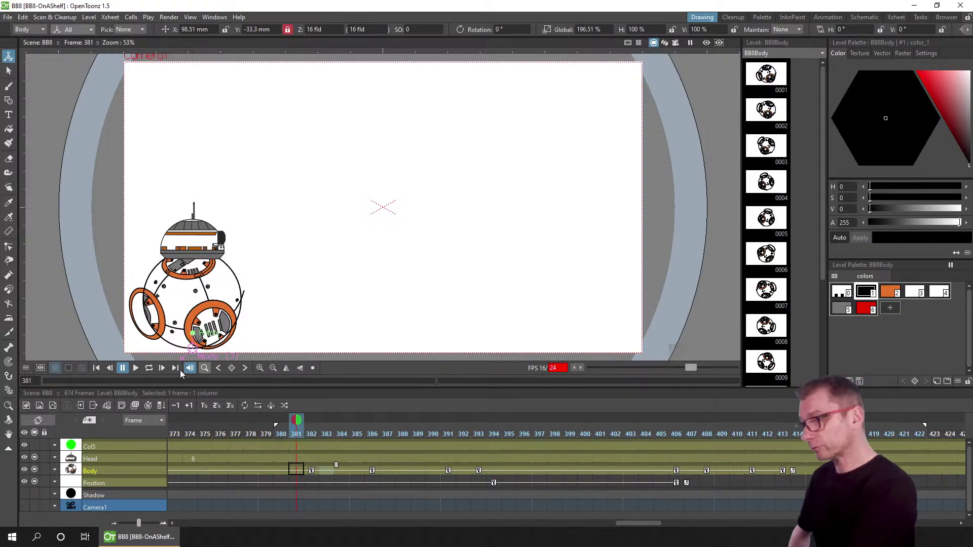
{"action": "left_click", "coordinate": [145, 370]}
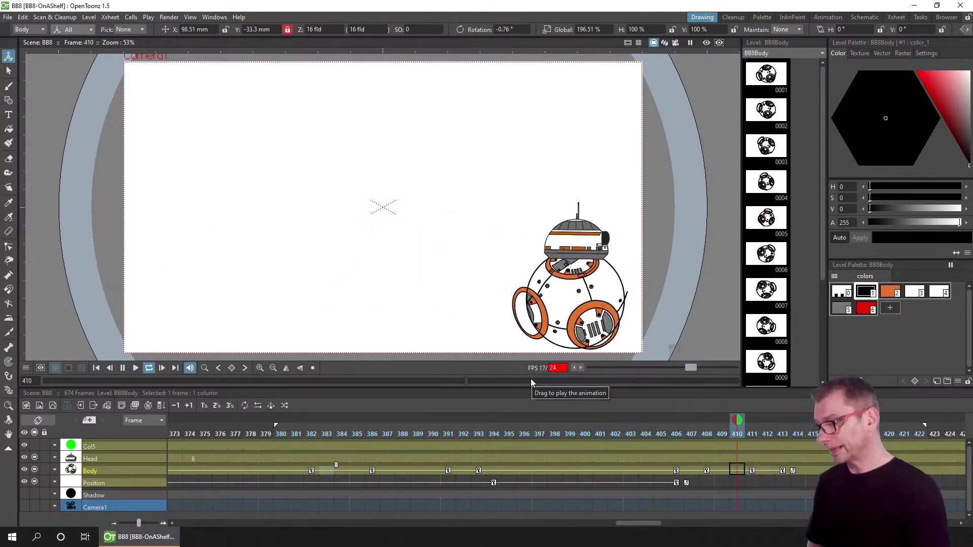
{"action": "left_click", "coordinate": [123, 369]}
- Set the preview Shrink to 2 and apply the shrink to the main viewer
{"action": "left_click", "coordinate": [167, 17]}
{"action": "left_click", "coordinate": [231, 29]}
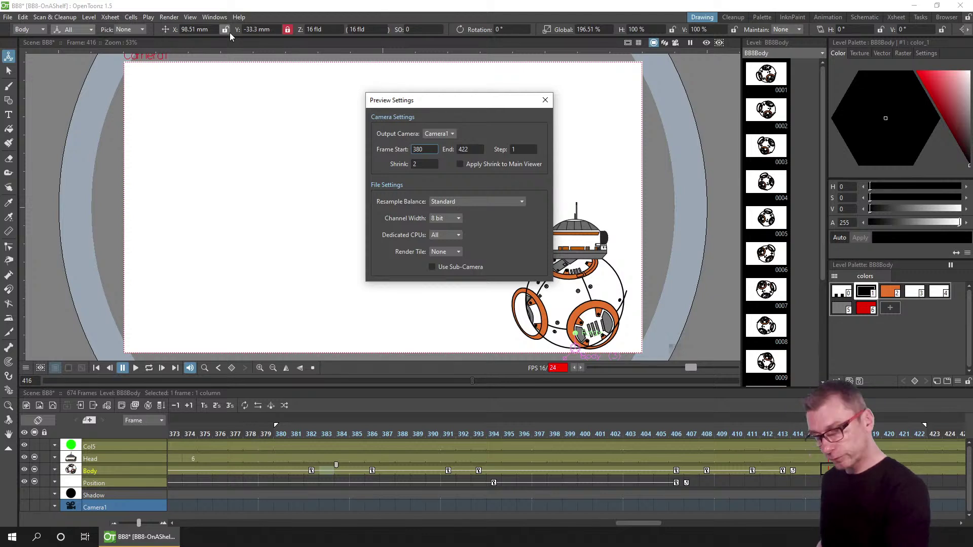
{"action": "left_click", "coordinate": [425, 163]}
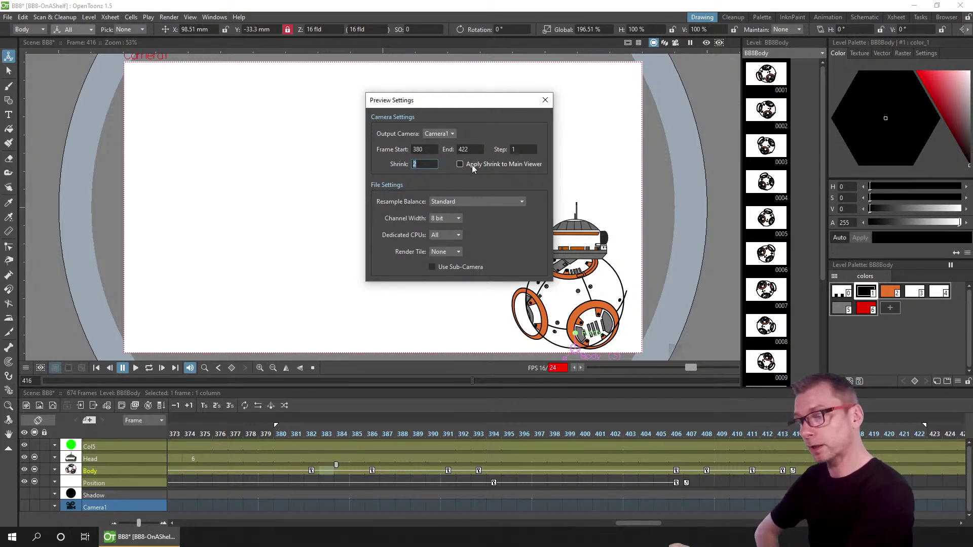
{"action": "left_click", "coordinate": [459, 164]}
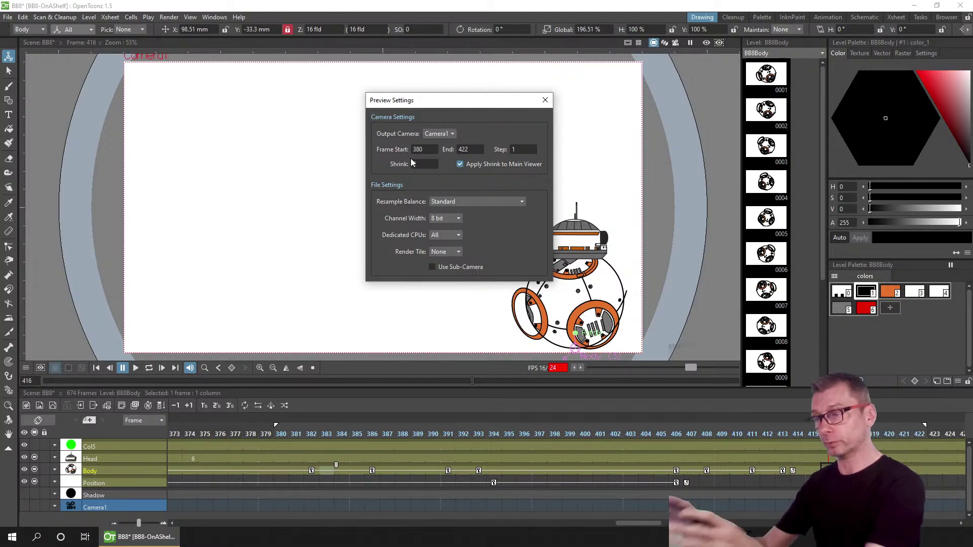
{"action": "type", "text": "2"}
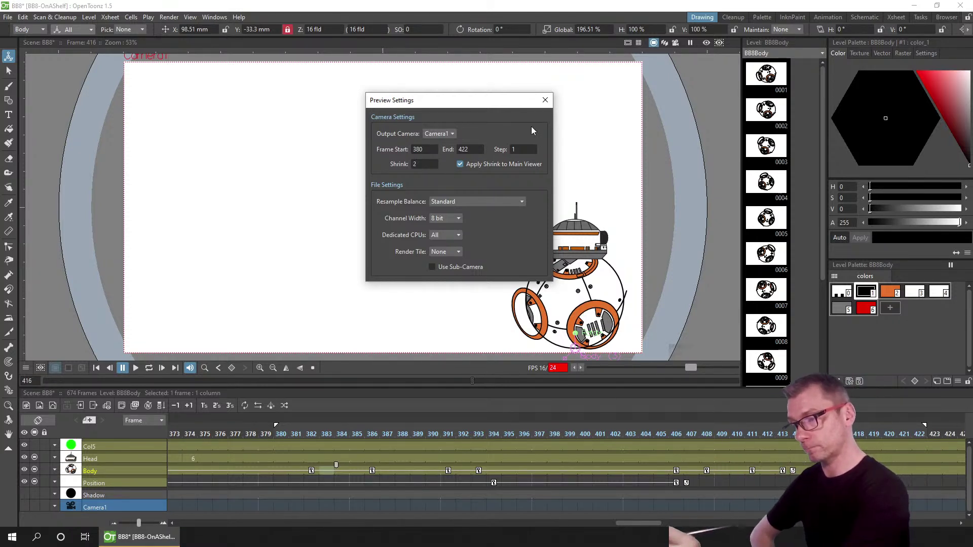
{"action": "left_click", "coordinate": [545, 100]}
- Render a preview of frames 380 to 422, play it in a loop, and close the preview
{"action": "left_click", "coordinate": [169, 17]}
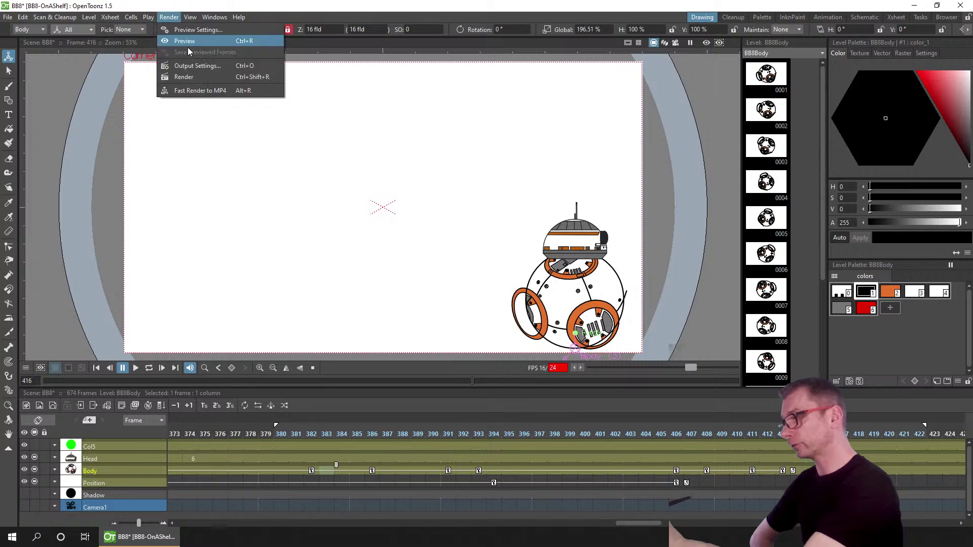
{"action": "left_click", "coordinate": [194, 41]}
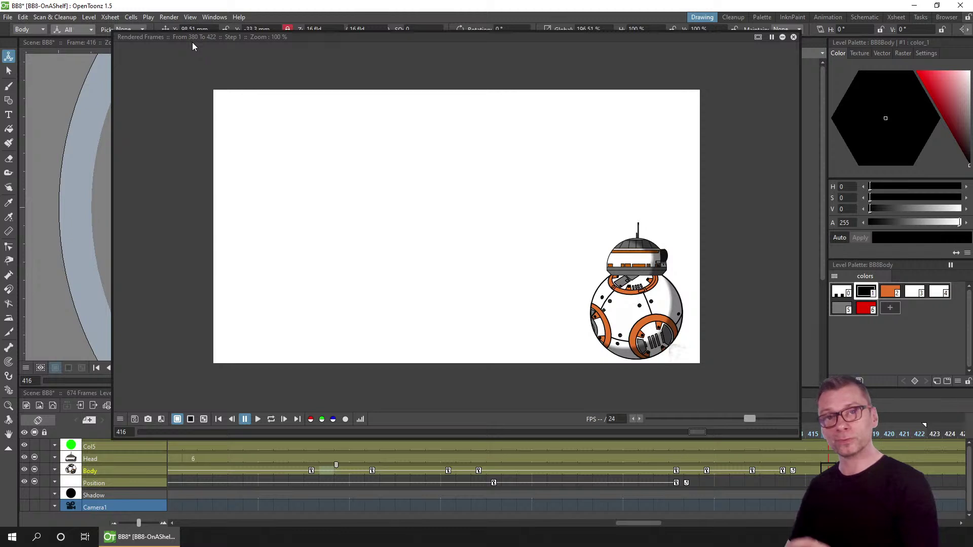
{"action": "left_click", "coordinate": [270, 420]}
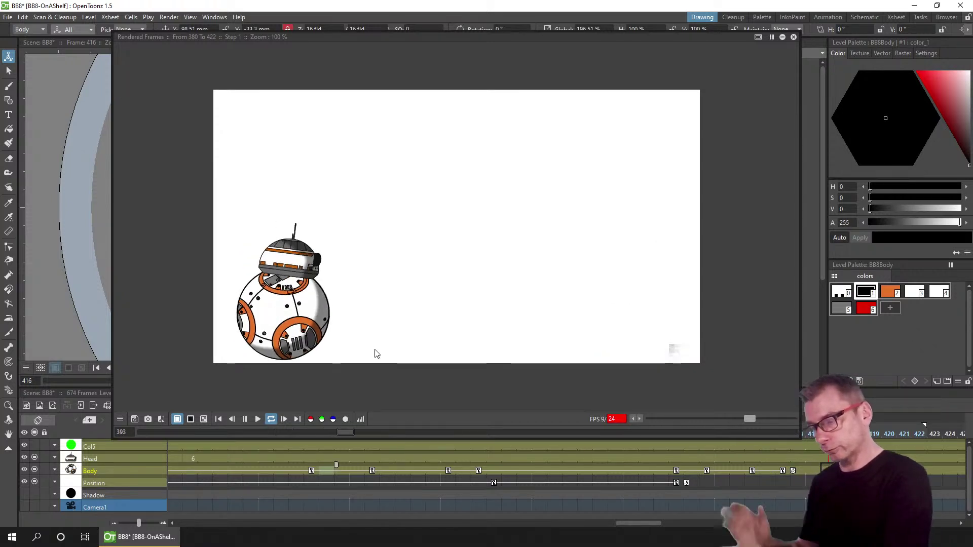
{"action": "left_click", "coordinate": [794, 37]}
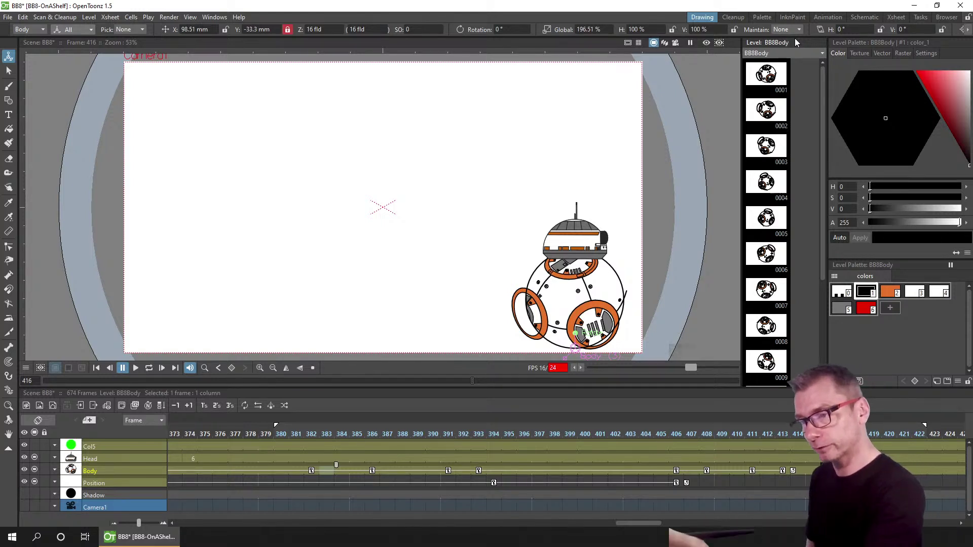
- Switch to the Animation workspace, enlarge the Function Editor, and go to frame 380 of the Body column
{"action": "left_click", "coordinate": [828, 18]}
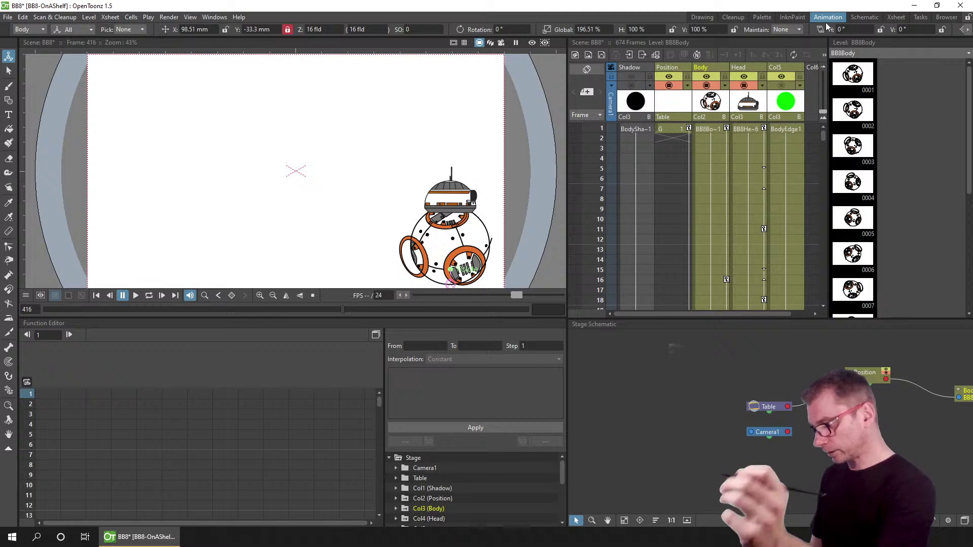
{"action": "left_click_drag", "start_coordinate": [316, 317], "coordinate": [315, 282]}
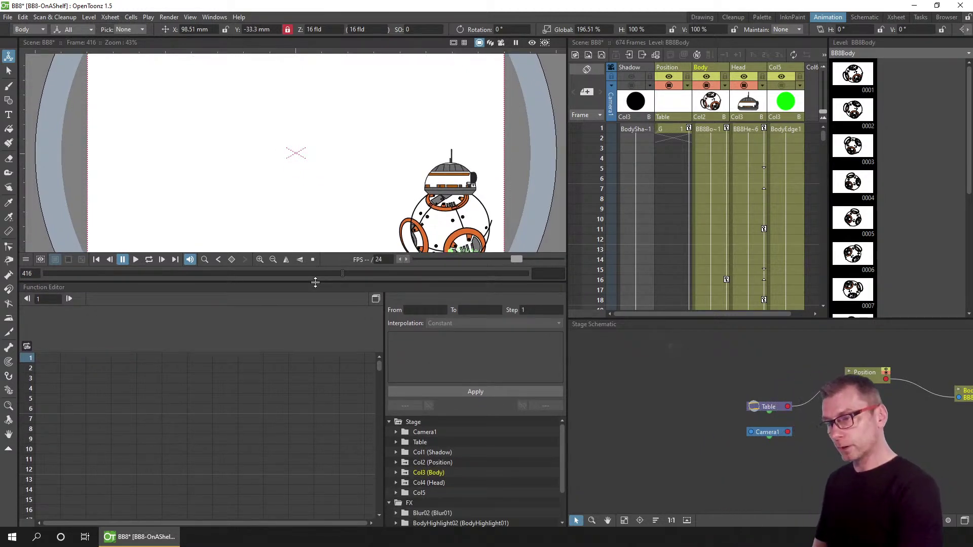
{"action": "left_click_drag", "start_coordinate": [505, 183], "coordinate": [513, 155]}
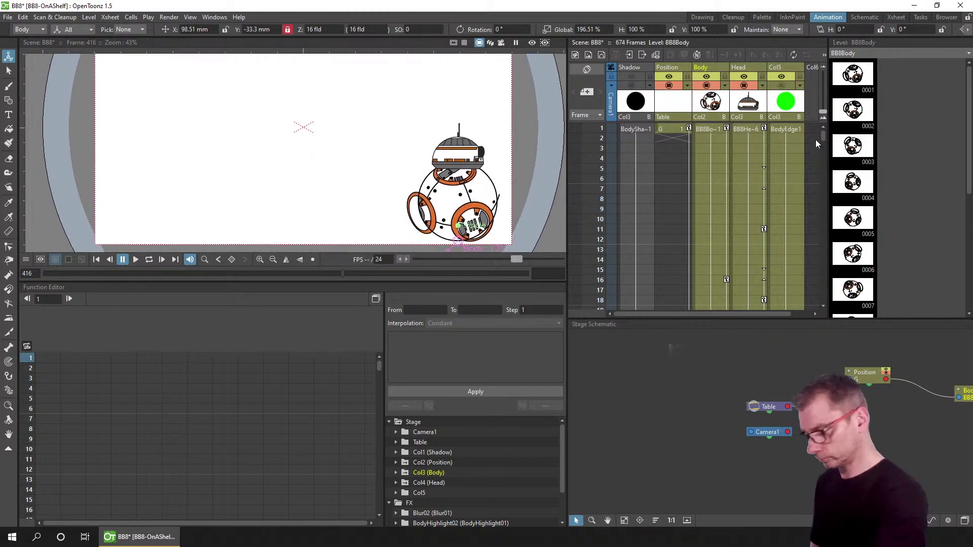
{"action": "left_click", "coordinate": [342, 273]}
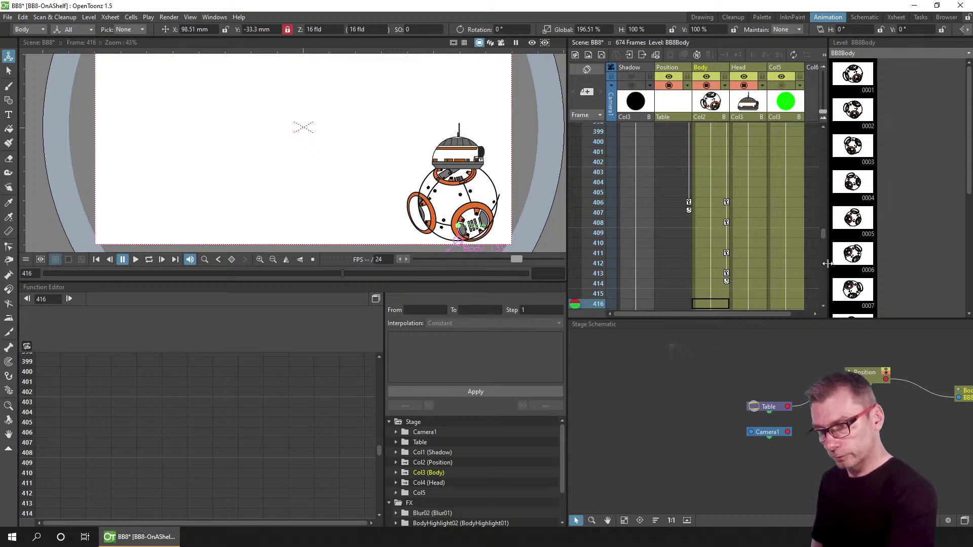
{"action": "left_click_drag", "start_coordinate": [825, 229], "coordinate": [824, 221]}
{"action": "left_click", "coordinate": [599, 202]}
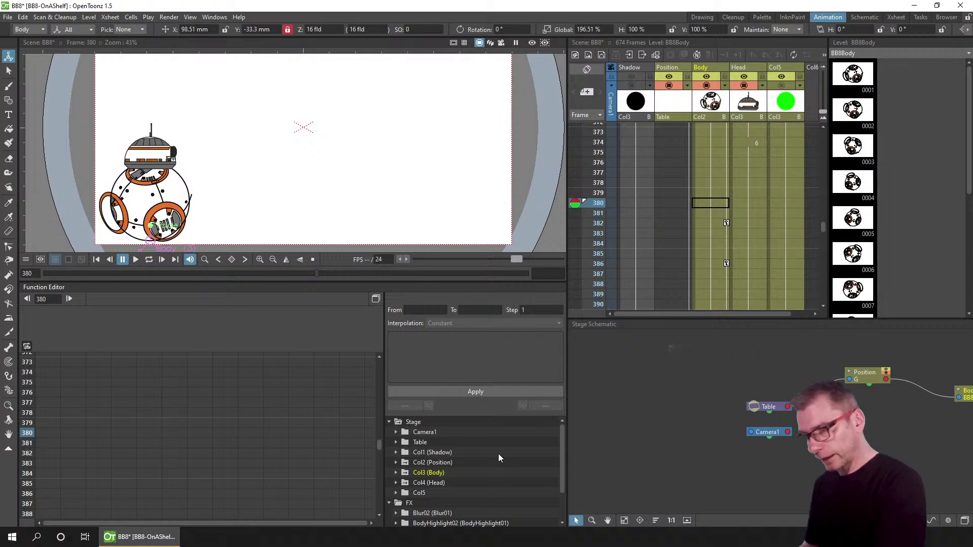
- Show the Position column's X channel in the Function Editor and go to its keyframe at frame 394
{"action": "left_click", "coordinate": [397, 463]}
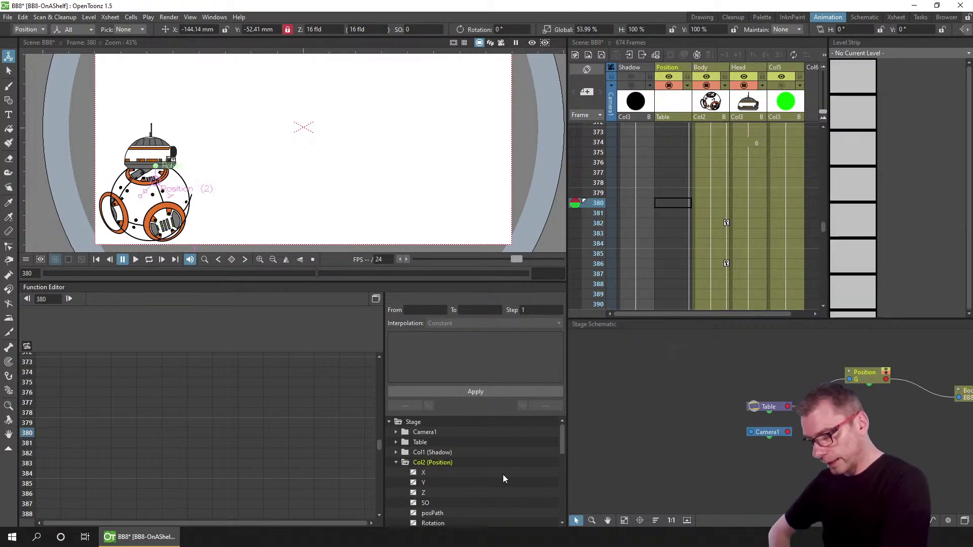
{"action": "left_click", "coordinate": [423, 473]}
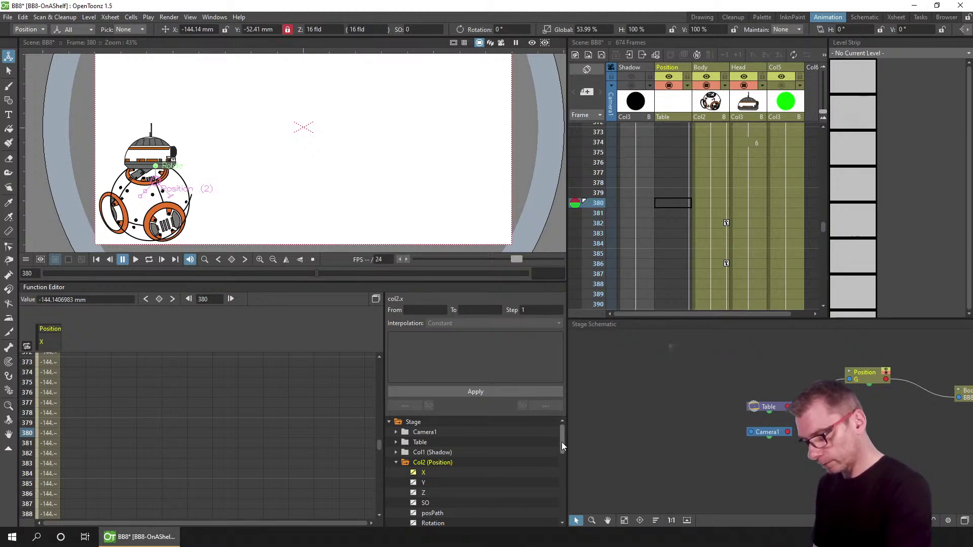
{"action": "left_click_drag", "start_coordinate": [563, 444], "coordinate": [562, 446]}
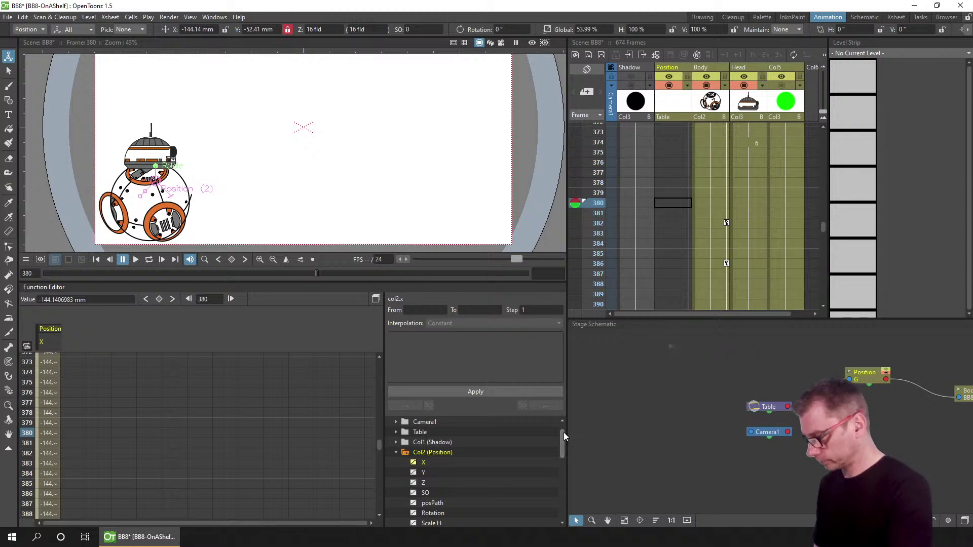
{"action": "key", "text": "period"}
{"action": "key", "text": "period"}
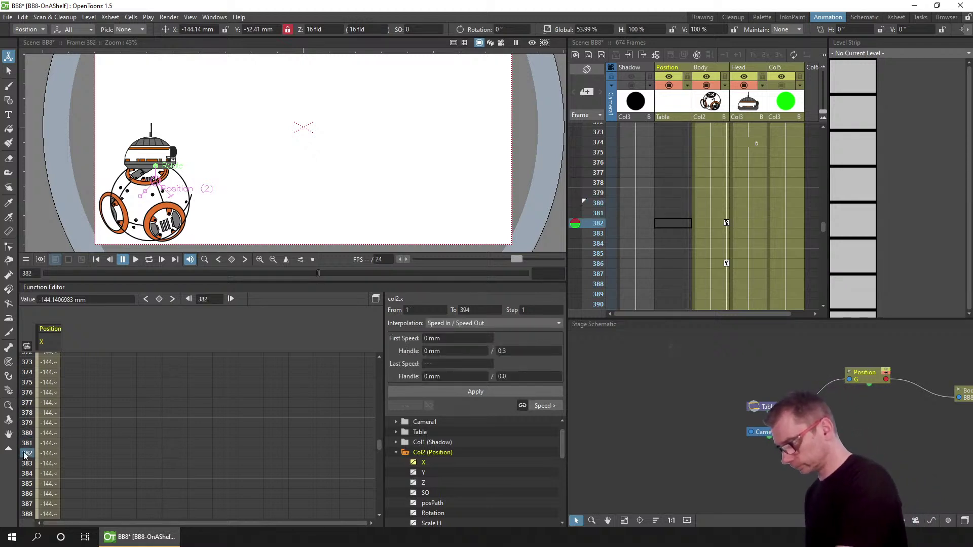
{"action": "left_click_drag", "start_coordinate": [377, 444], "coordinate": [378, 448]}
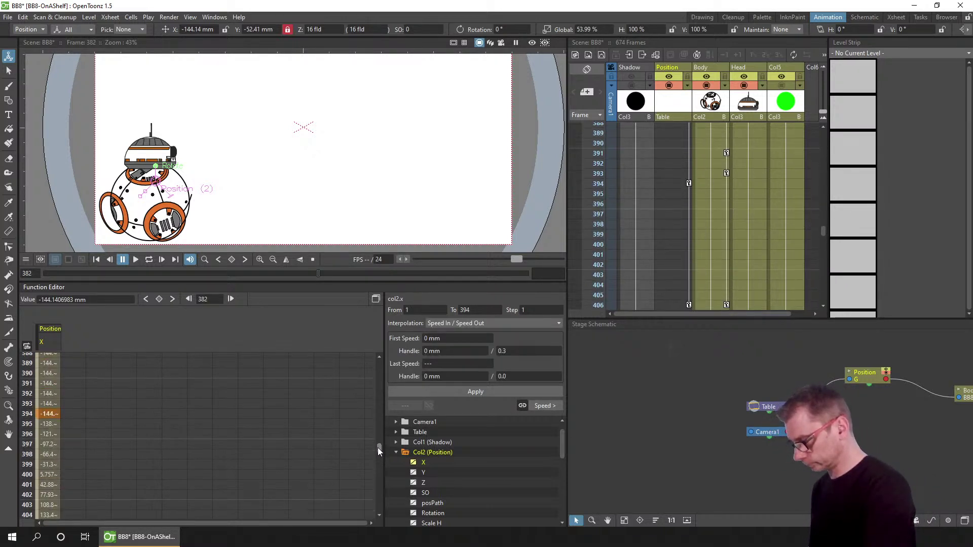
{"action": "left_click", "coordinate": [27, 414]}
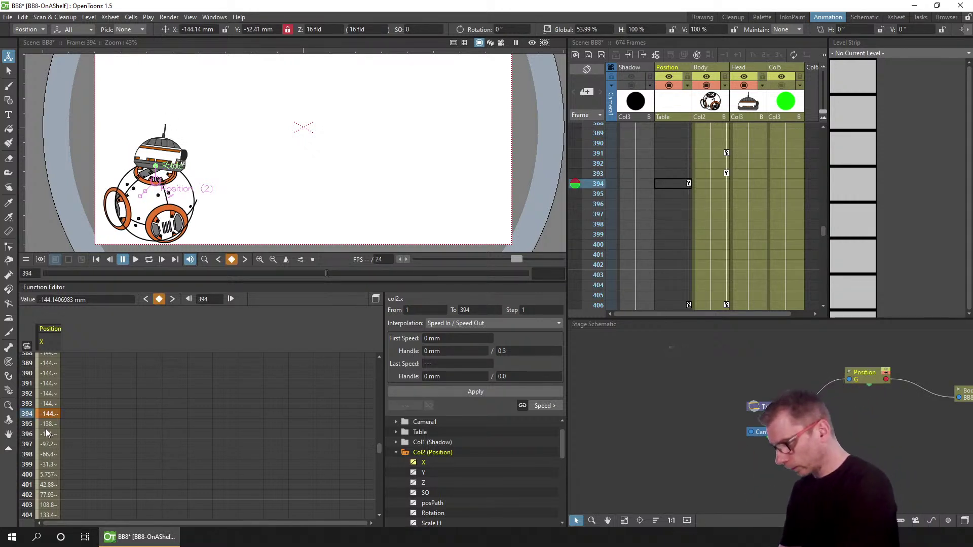
- Check the Position column's X keyframes at frames 394 and 406, and return to frame 394
{"action": "left_click", "coordinate": [47, 414]}
{"action": "scroll", "coordinate": [378, 452], "scroll_direction": "down", "scroll_amount": 4}
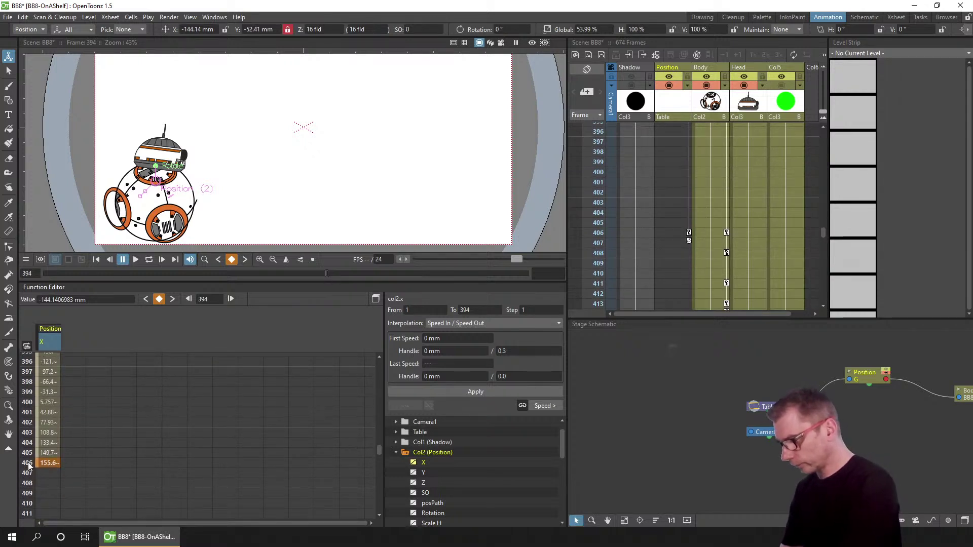
{"action": "left_click", "coordinate": [29, 464]}
{"action": "scroll", "coordinate": [39, 389], "scroll_direction": "up", "scroll_amount": 2}
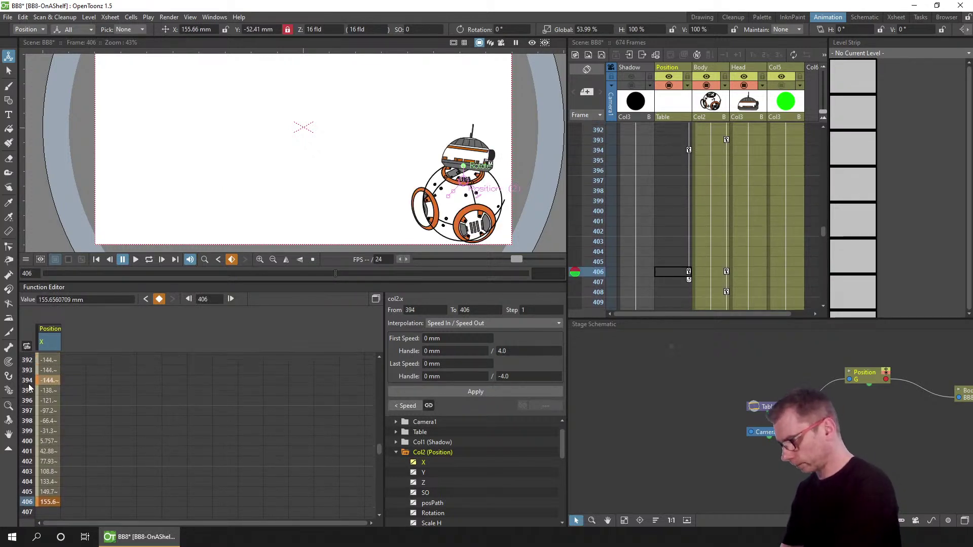
{"action": "left_click", "coordinate": [30, 381]}
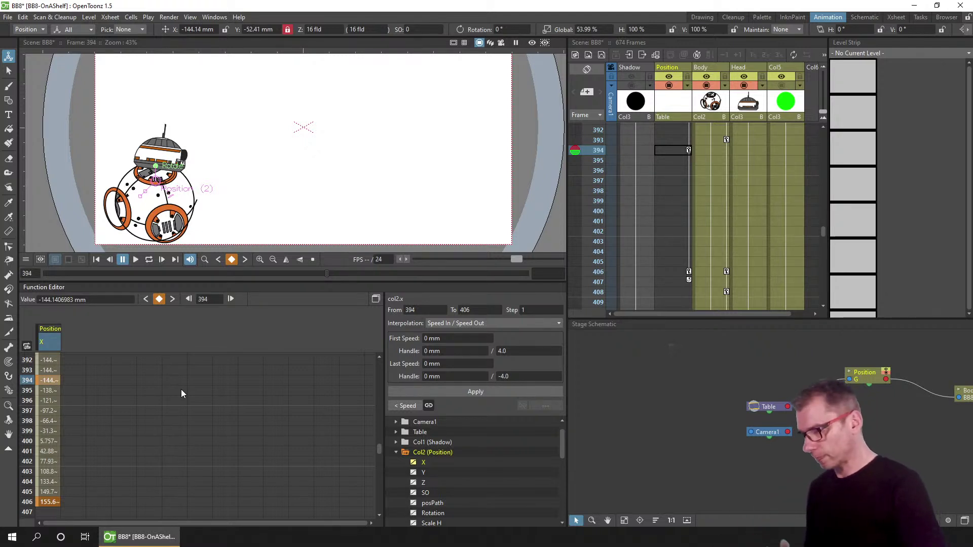
- In the Position X function curve, shorten and raise the outgoing handle at frame 394 for a faster start, and close the graph
{"action": "left_click", "coordinate": [375, 300]}
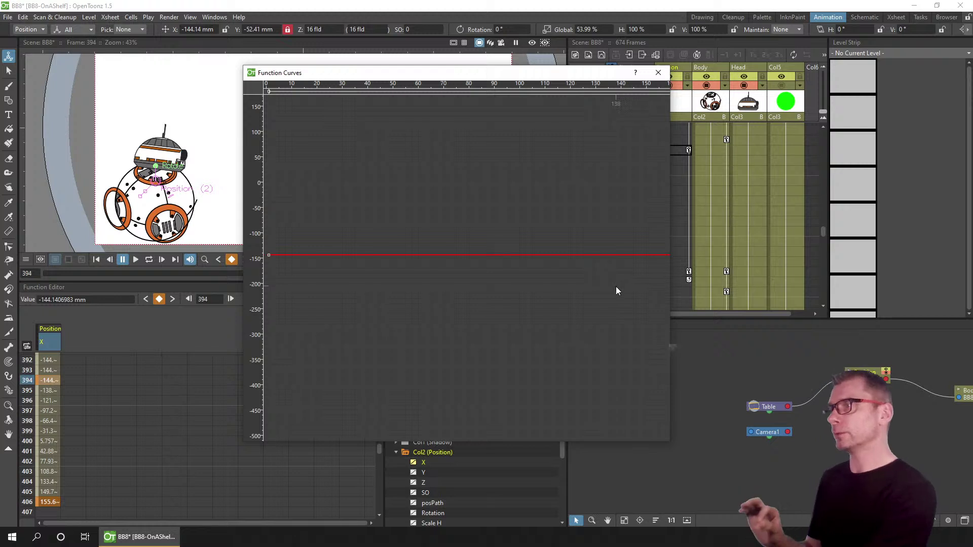
{"action": "left_click_drag", "start_coordinate": [625, 279], "coordinate": [240, 301]}
{"action": "left_click_drag", "start_coordinate": [626, 293], "coordinate": [293, 308]}
{"action": "left_click_drag", "start_coordinate": [472, 316], "coordinate": [409, 323]}
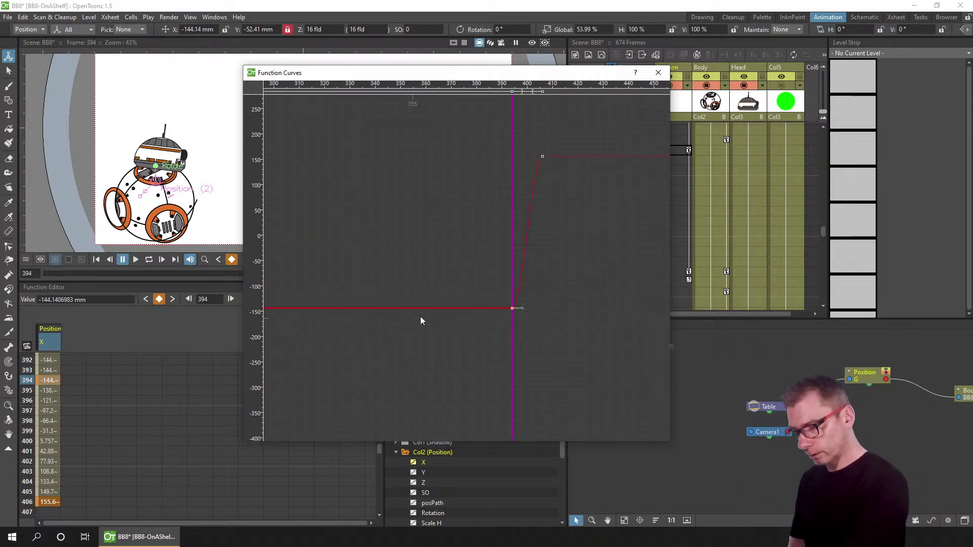
{"action": "left_click_drag", "start_coordinate": [570, 316], "coordinate": [455, 316]}
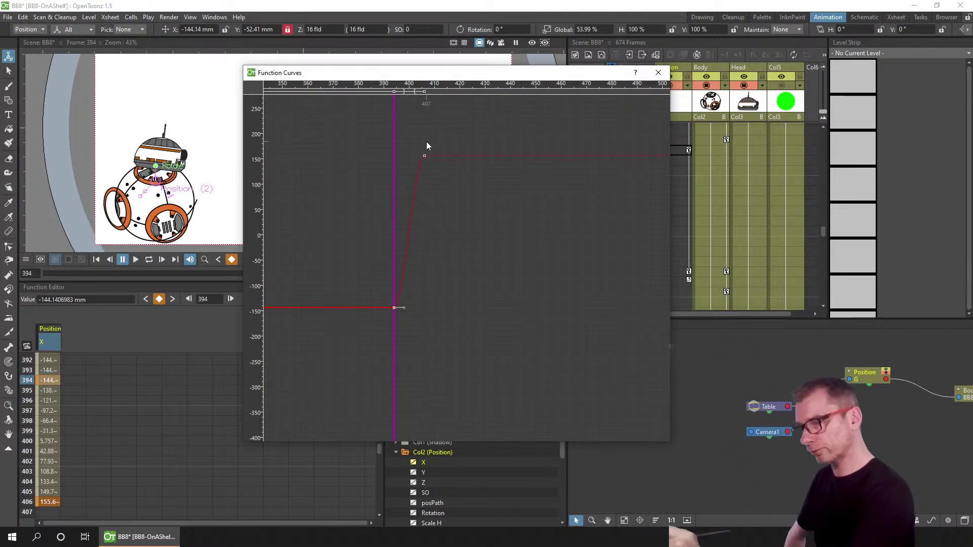
{"action": "left_click_drag", "start_coordinate": [408, 83], "coordinate": [558, 83]}
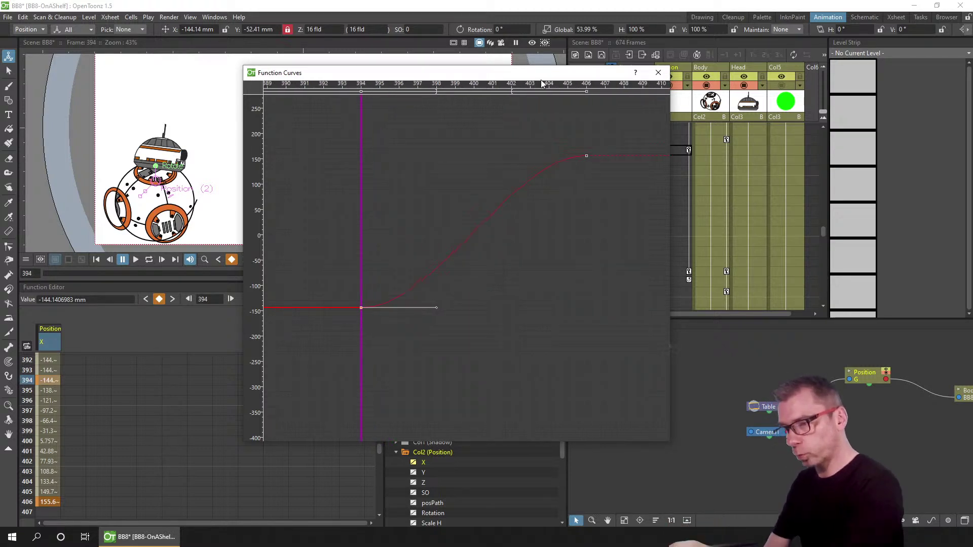
{"action": "left_click_drag", "start_coordinate": [565, 236], "coordinate": [517, 238]}
{"action": "left_click_drag", "start_coordinate": [532, 87], "coordinate": [537, 86]}
{"action": "left_click_drag", "start_coordinate": [481, 284], "coordinate": [547, 309]}
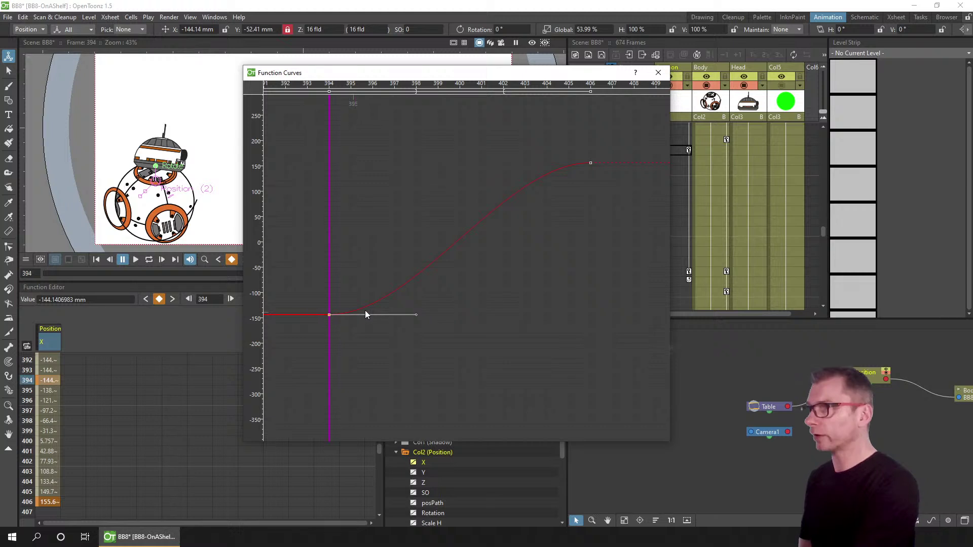
{"action": "mouse_move", "coordinate": [415, 313]}
{"action": "left_mouse_down"}
{"action": "mouse_move", "coordinate": [409, 282]}
{"action": "mouse_move", "coordinate": [368, 303]}
{"action": "left_mouse_up"}
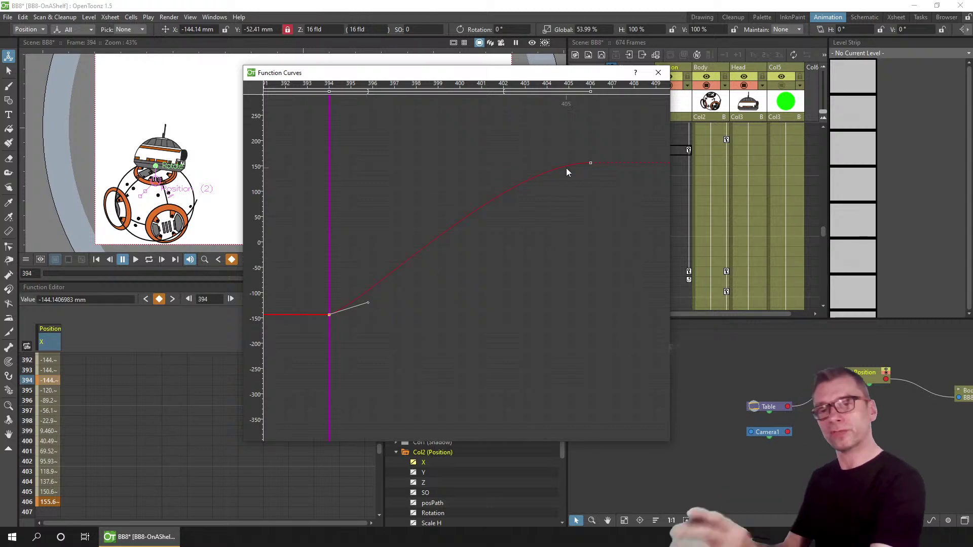
{"action": "left_click", "coordinate": [658, 73]}
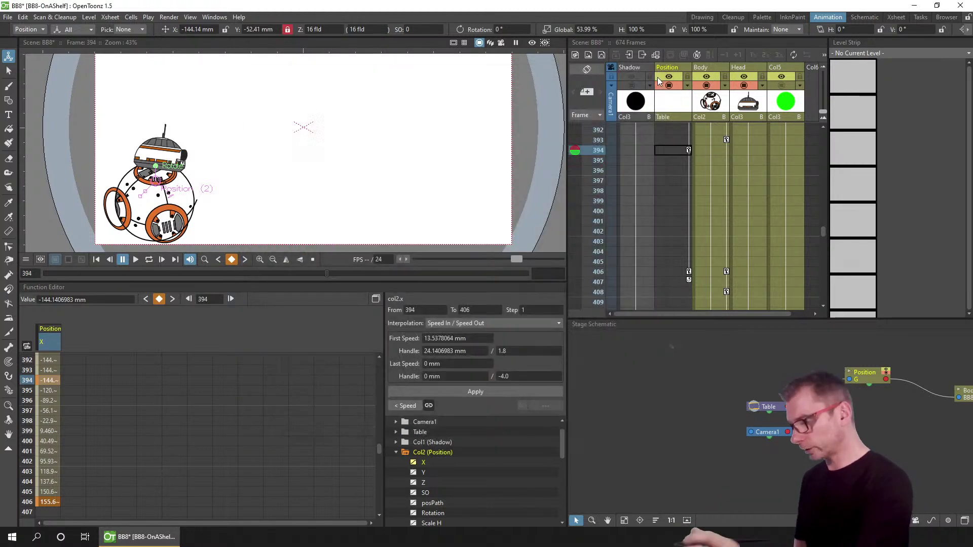
- Play the scene in a loop to check the adjusted Position move, and pause playback
{"action": "left_click", "coordinate": [147, 261]}
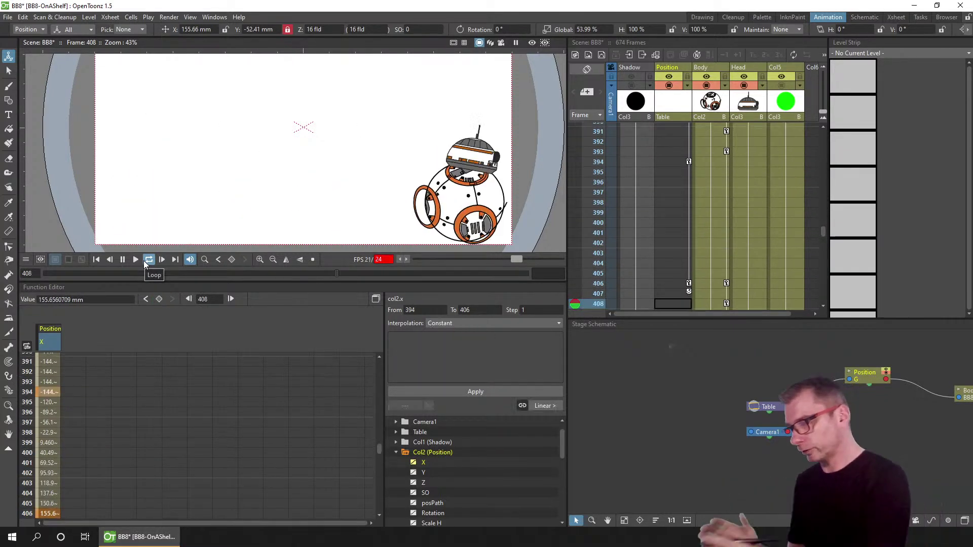
{"action": "left_click", "coordinate": [126, 260]}
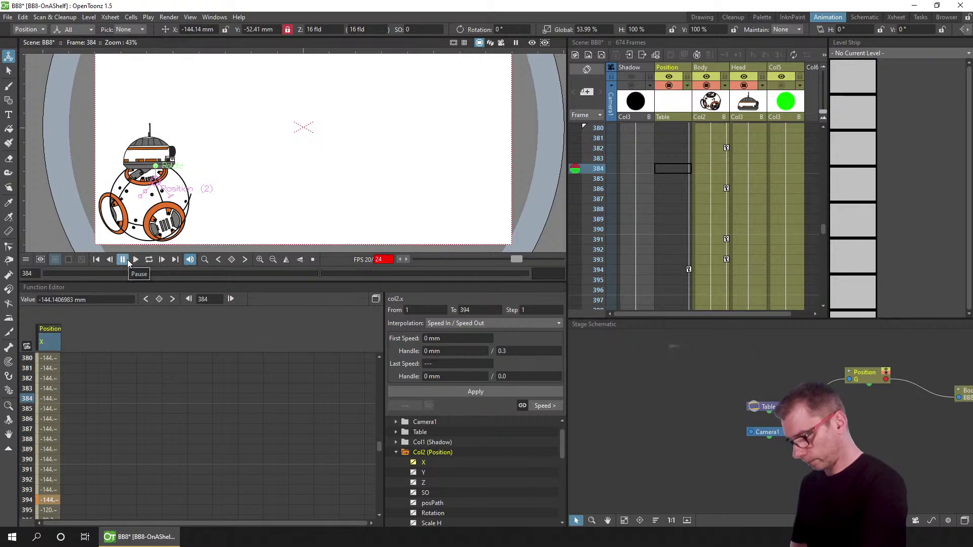
{"action": "scroll", "coordinate": [272, 473], "scroll_direction": "down", "scroll_amount": 5}
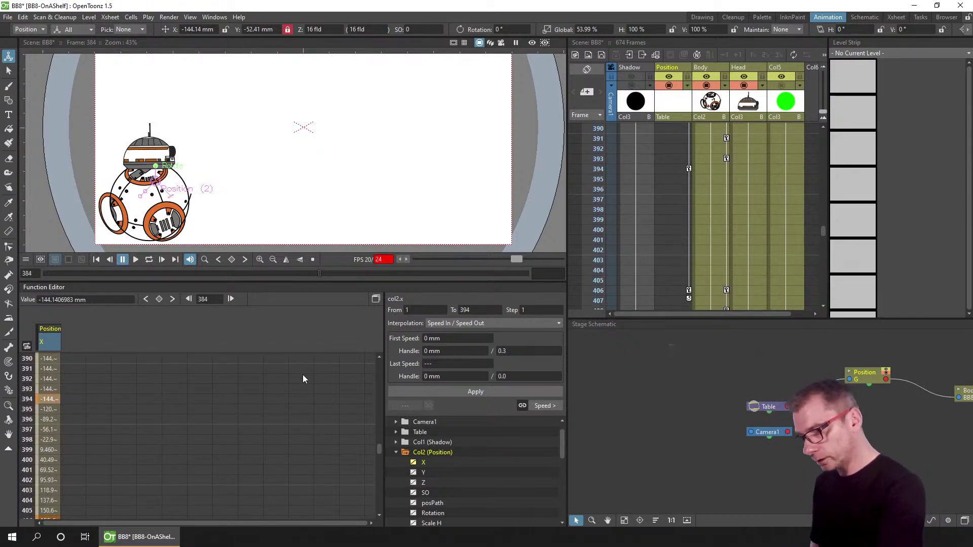
- Collapse the Position column's channels and show the Body column's Rotation channel in the Function Editor
{"action": "left_click", "coordinate": [396, 453]}
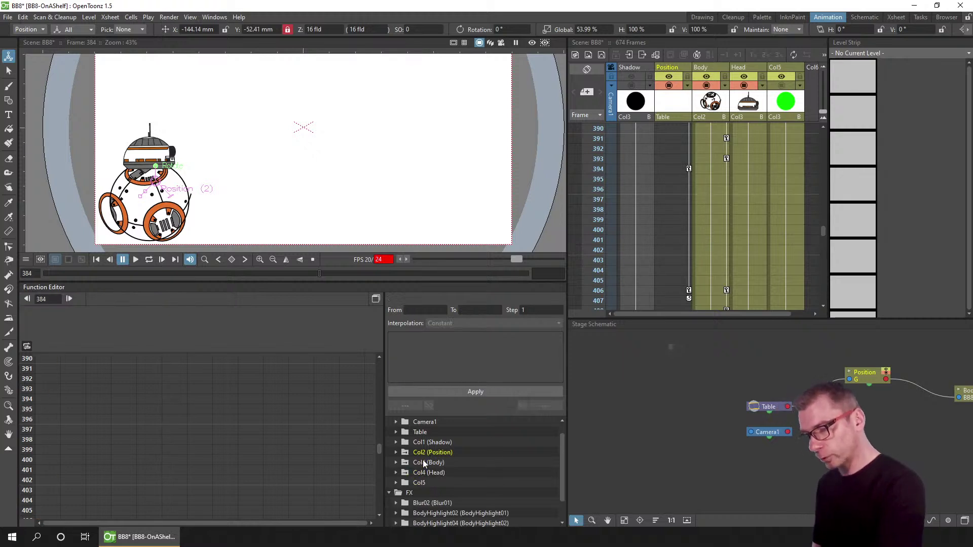
{"action": "left_click", "coordinate": [397, 462]}
{"action": "left_click_drag", "start_coordinate": [454, 471], "coordinate": [461, 448]}
{"action": "left_click_drag", "start_coordinate": [564, 449], "coordinate": [560, 466]}
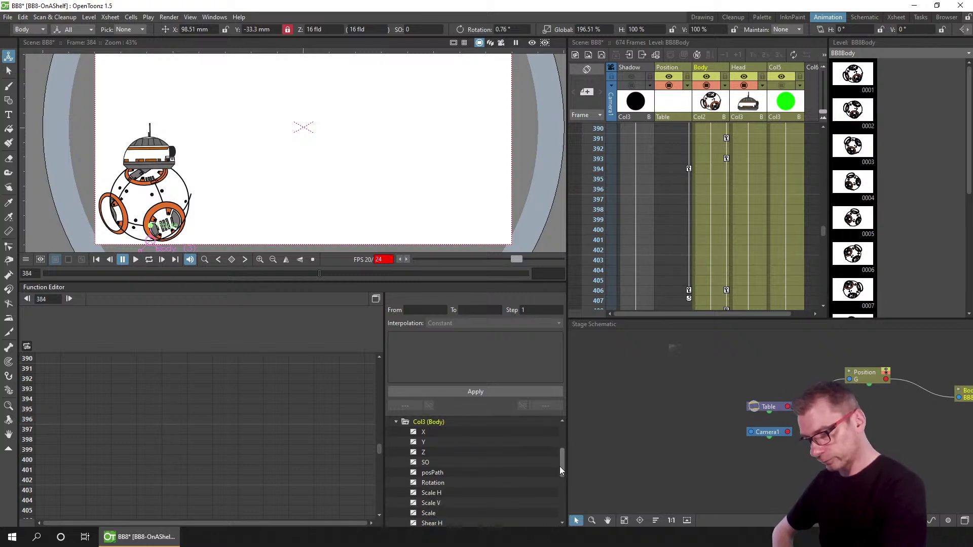
{"action": "left_click", "coordinate": [415, 483]}
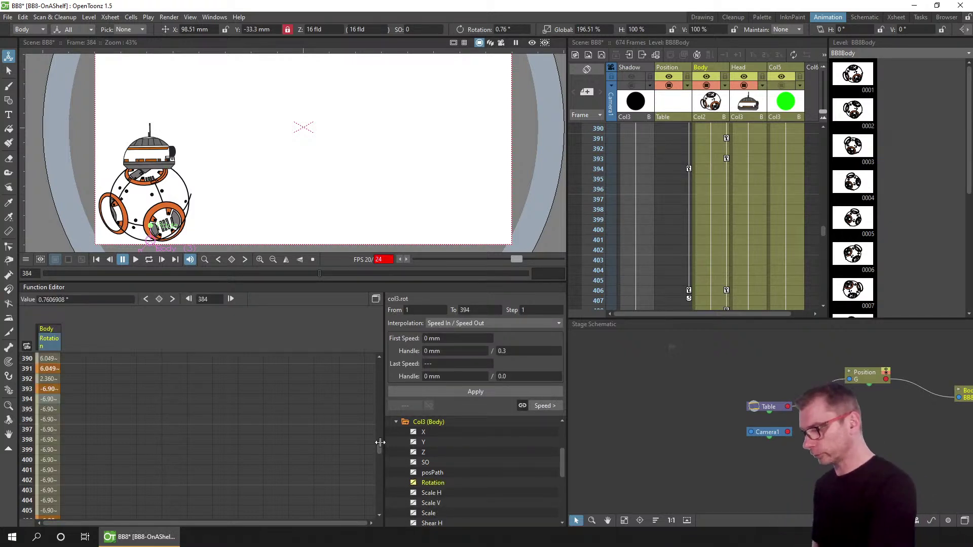
- Step back and forth through frames 391 to 393 to examine the Body's rotation change
{"action": "left_click", "coordinate": [28, 369]}
{"action": "left_click", "coordinate": [28, 380]}
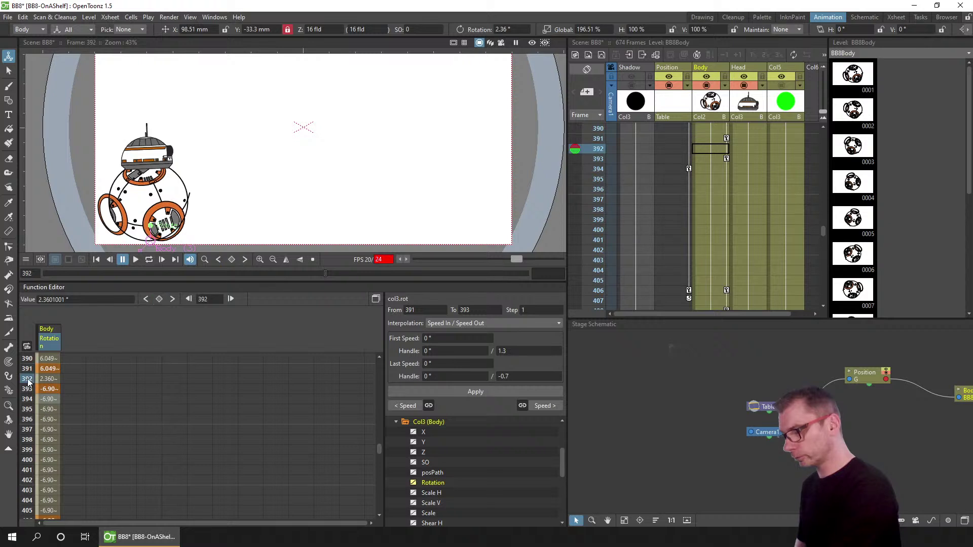
{"action": "left_click", "coordinate": [28, 389]}
{"action": "left_click", "coordinate": [28, 369]}
{"action": "left_click", "coordinate": [28, 379]}
{"action": "left_click", "coordinate": [28, 390]}
{"action": "left_click", "coordinate": [28, 380]}
{"action": "left_click", "coordinate": [28, 369]}
{"action": "left_click", "coordinate": [28, 379]}
{"action": "left_click", "coordinate": [28, 389]}
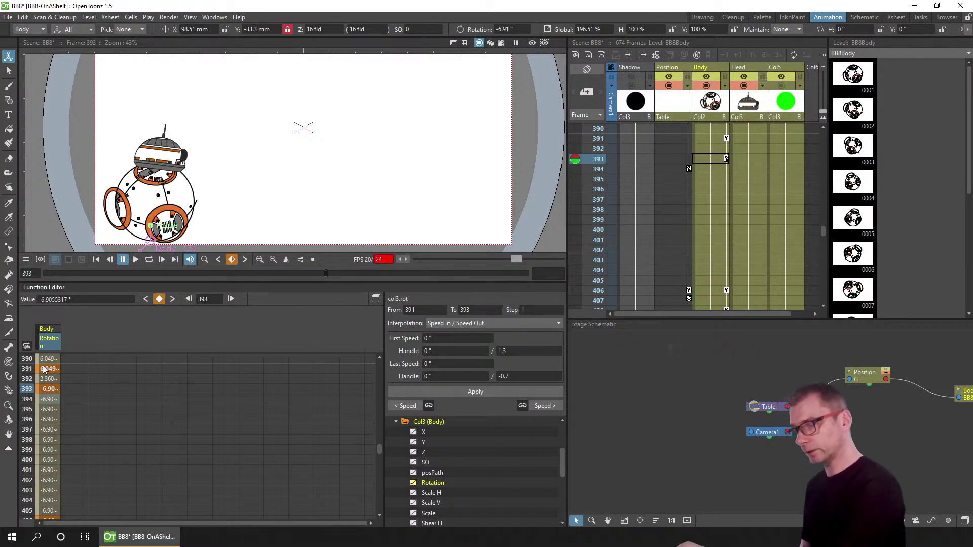
- Open the Body Rotation function curve, enlarge the segment between frames 391 and 393, and save the scene
{"action": "left_click", "coordinate": [376, 299]}
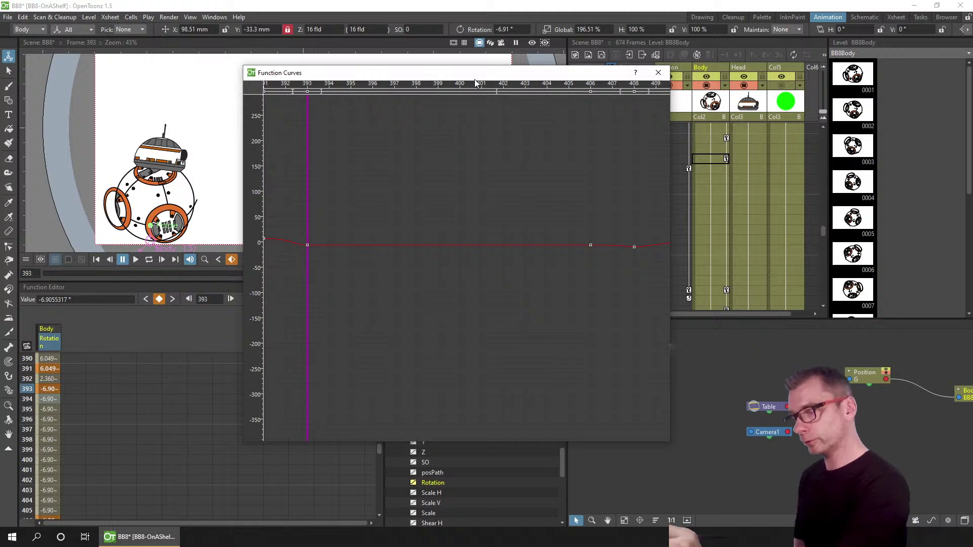
{"action": "left_click_drag", "start_coordinate": [344, 187], "coordinate": [542, 197]}
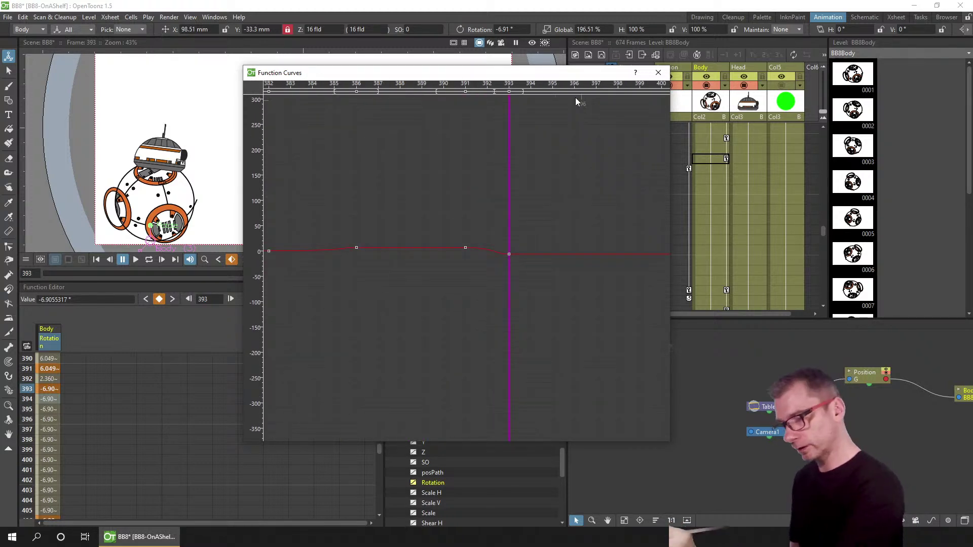
{"action": "left_click", "coordinate": [508, 86]}
{"action": "mouse_move", "coordinate": [511, 92]}
{"action": "left_mouse_down"}
{"action": "mouse_move", "coordinate": [503, 97]}
{"action": "mouse_move", "coordinate": [494, 87]}
{"action": "left_mouse_up"}
{"action": "scroll", "coordinate": [499, 88], "scroll_direction": "up", "scroll_amount": 1}
{"action": "scroll", "coordinate": [500, 87], "scroll_direction": "up", "scroll_amount": 3}
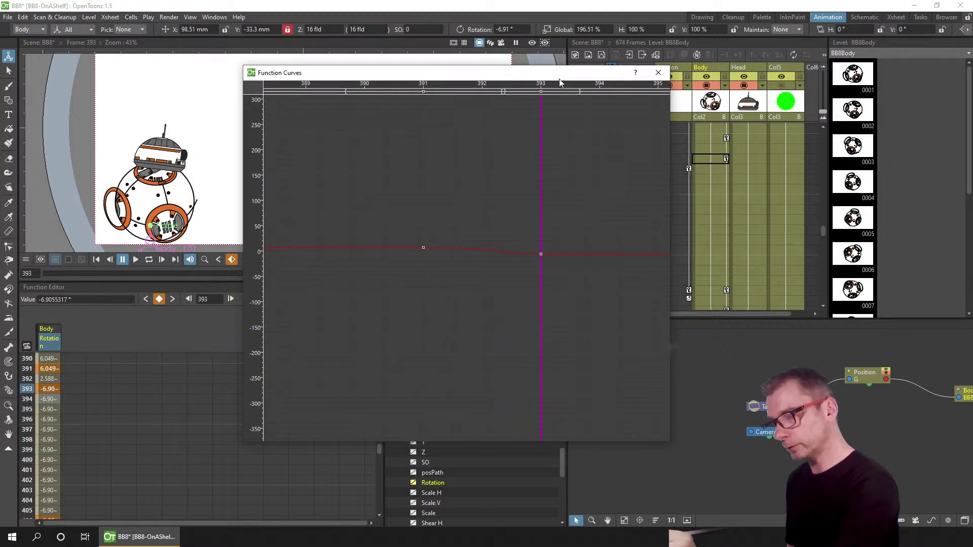
{"action": "left_click_drag", "start_coordinate": [253, 256], "coordinate": [247, 123]}
{"action": "left_click_drag", "start_coordinate": [252, 252], "coordinate": [250, 199]}
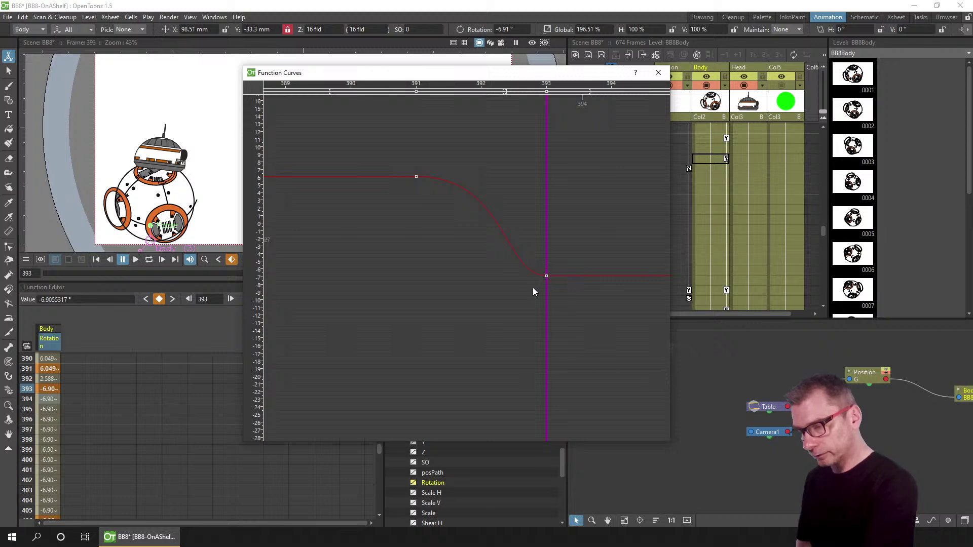
{"action": "key", "text": "ctrl+s"}
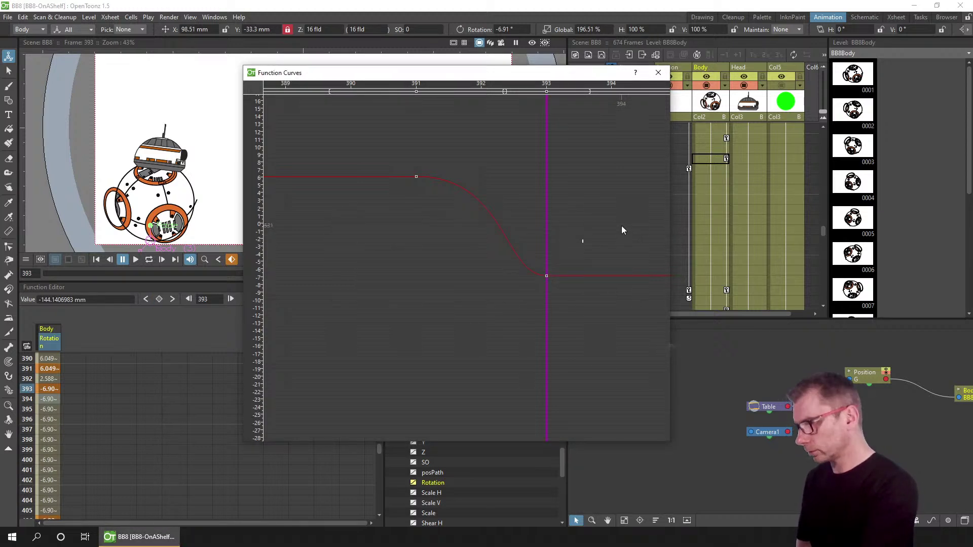
- Move the Body rotation keyframe at frame 393 to -6.97° and lengthen its incoming handle slightly
{"action": "left_click_drag", "start_coordinate": [549, 273], "coordinate": [546, 275]}
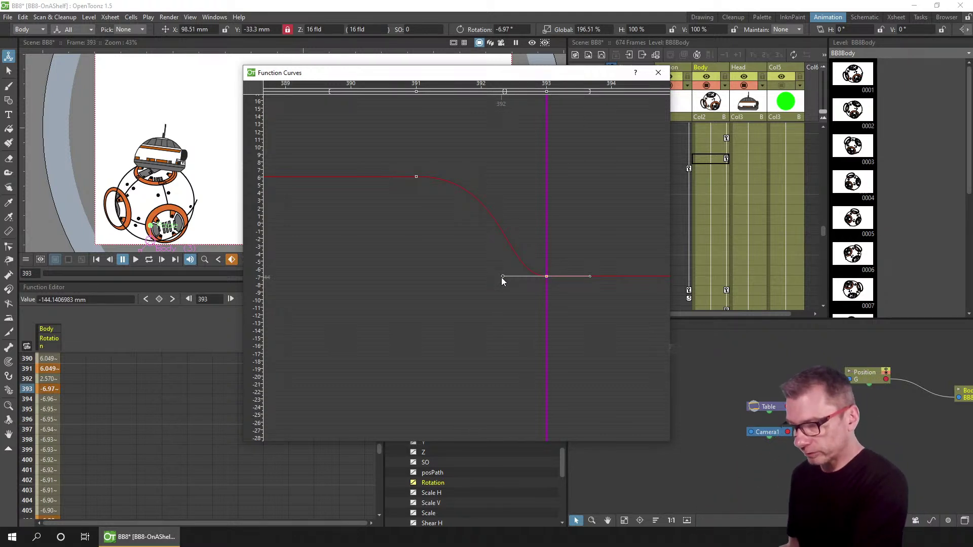
{"action": "left_click_drag", "start_coordinate": [502, 277], "coordinate": [503, 273]}
{"action": "mouse_move", "coordinate": [503, 268]}
{"action": "left_mouse_down"}
{"action": "mouse_move", "coordinate": [507, 261]}
{"action": "mouse_move", "coordinate": [500, 282]}
{"action": "mouse_move", "coordinate": [501, 261]}
{"action": "mouse_move", "coordinate": [495, 275]}
{"action": "left_mouse_up"}
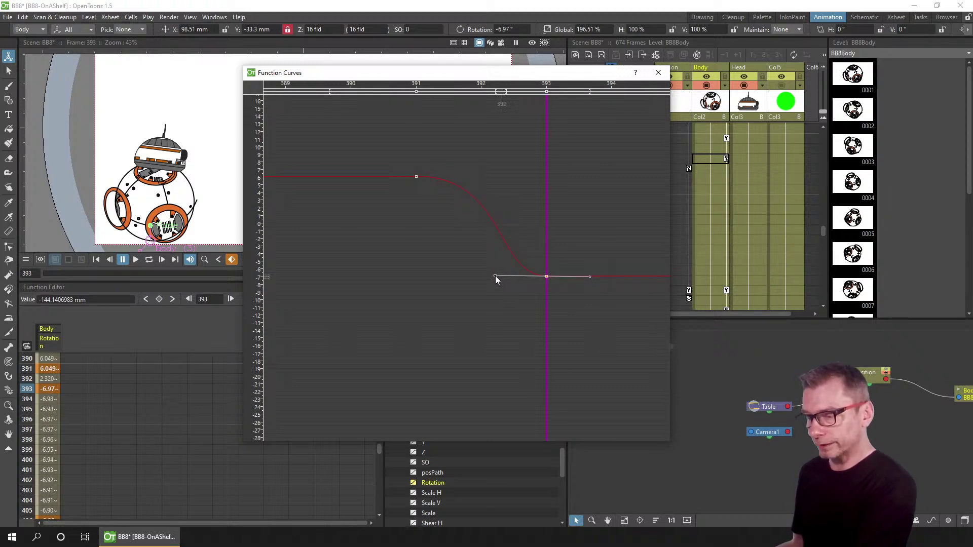
- Unlink the handles of the frame 393 rotation keyframe, shorten and raise its incoming handle, and close the graph
{"action": "right_click", "coordinate": [547, 277]}
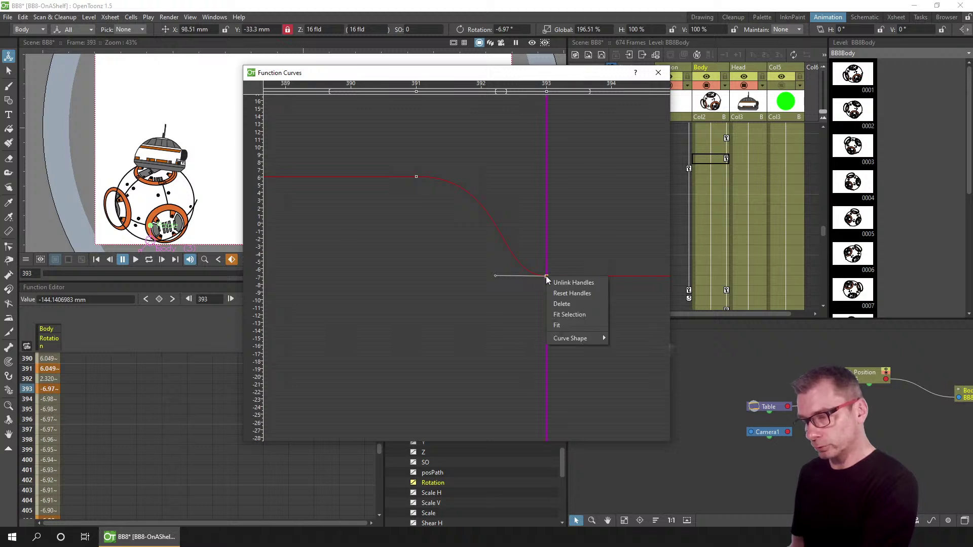
{"action": "left_click", "coordinate": [579, 281]}
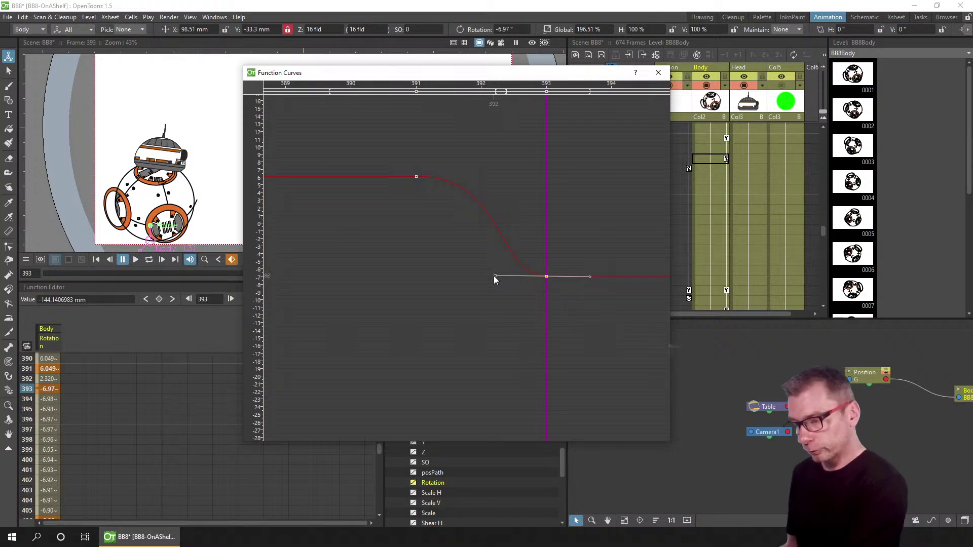
{"action": "left_click_drag", "start_coordinate": [495, 276], "coordinate": [497, 262]}
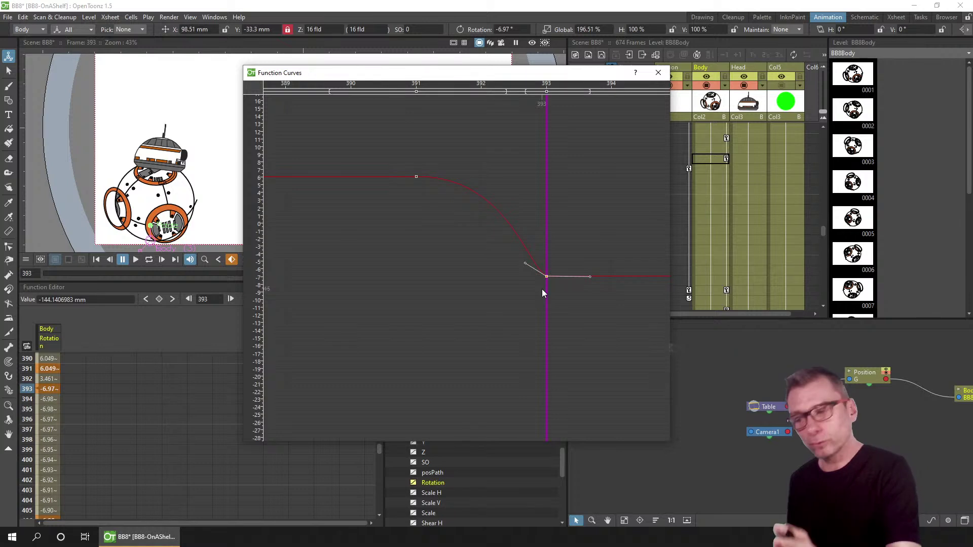
{"action": "left_click", "coordinate": [660, 74]}
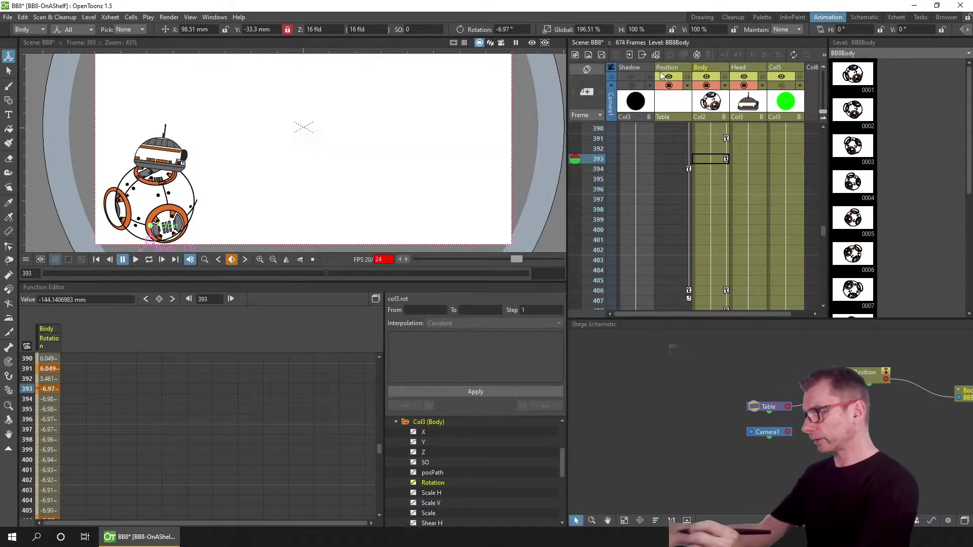
- Save the scene, play it in a loop to check the Body rotation, and pause playback
{"action": "key", "text": "ctrl+s"}
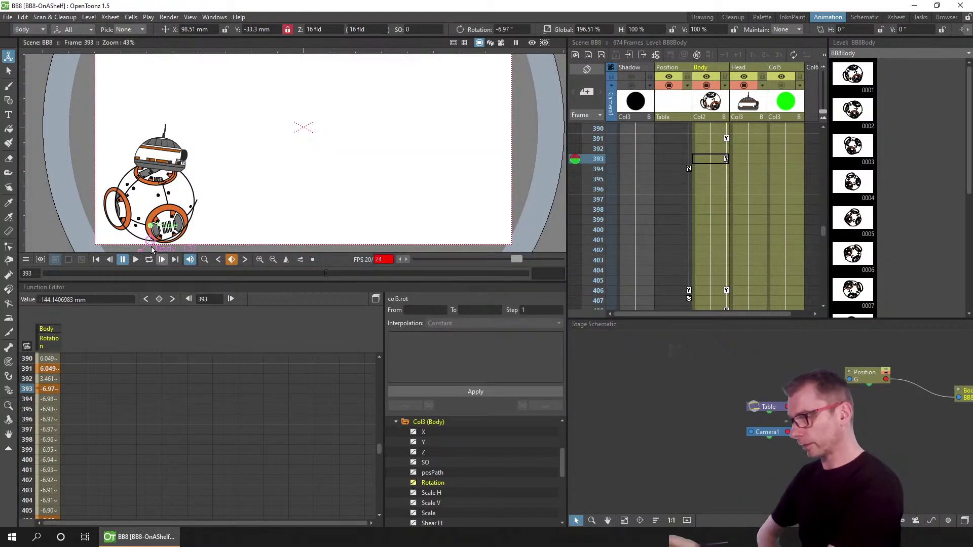
{"action": "left_click", "coordinate": [148, 260]}
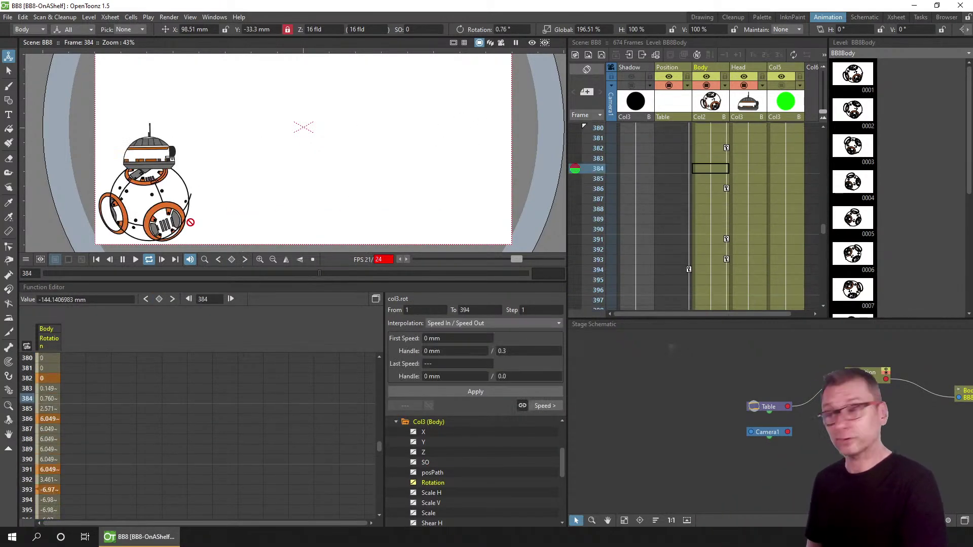
{"action": "left_click", "coordinate": [122, 259]}
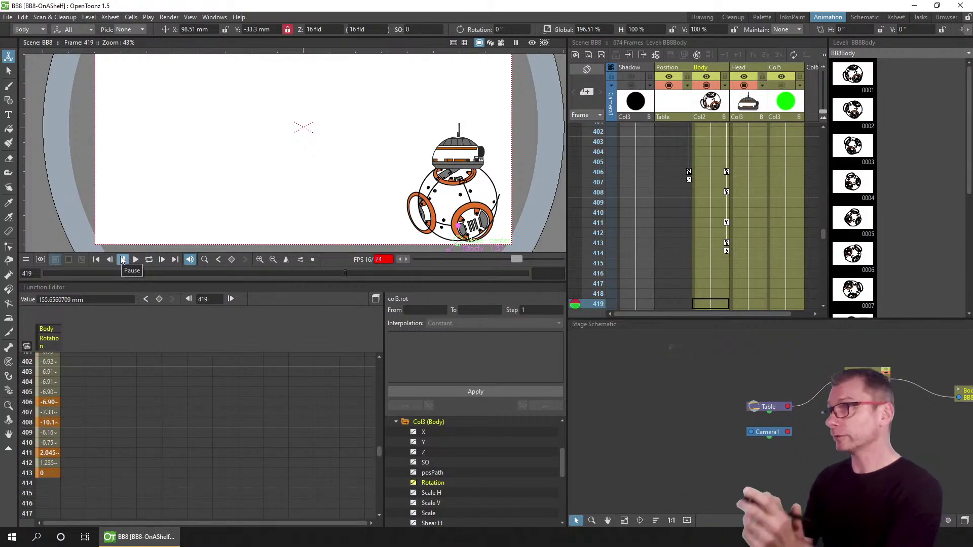
- Switch to the Drawing workspace, extend the end of the playback range to frame 425, and go to frame 418
{"action": "left_click", "coordinate": [702, 17]}
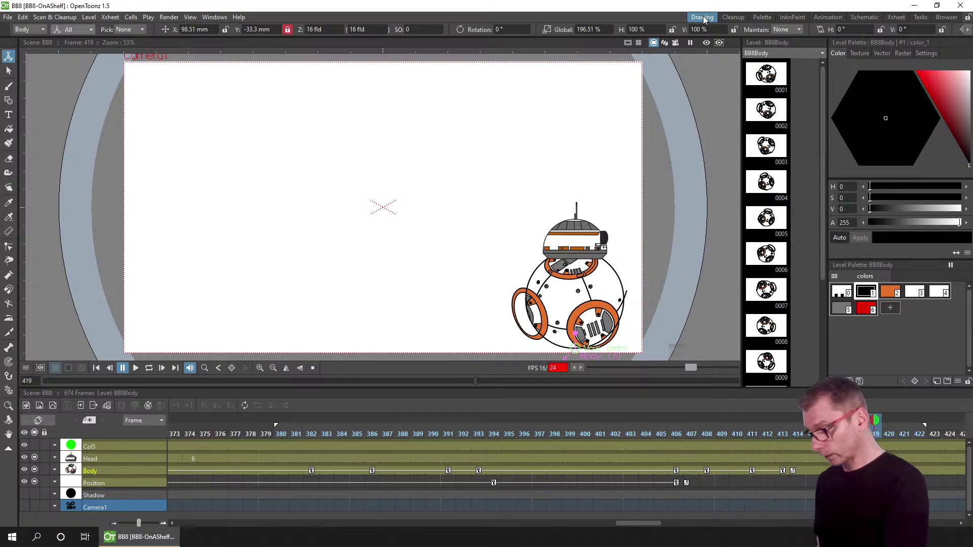
{"action": "scroll", "coordinate": [745, 486], "scroll_direction": "down", "scroll_amount": 5}
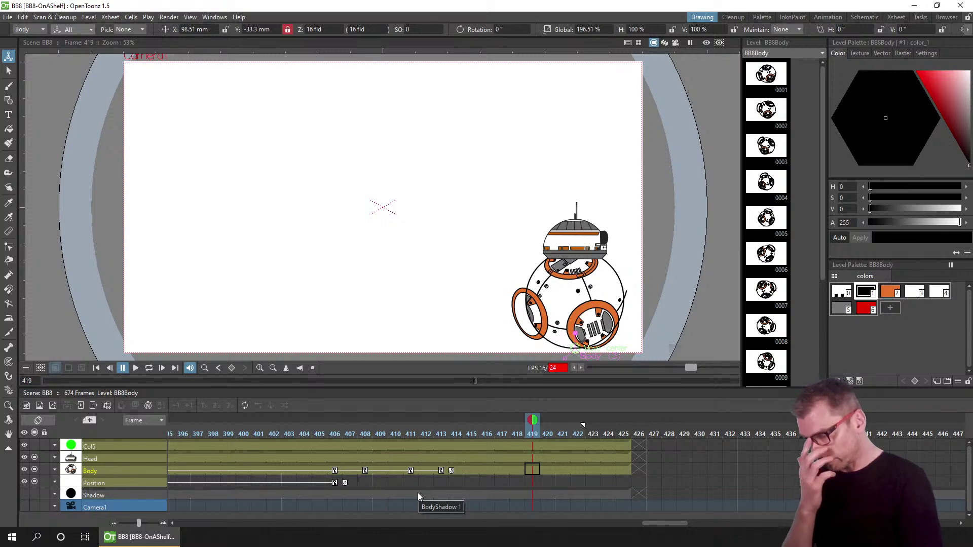
{"action": "left_click_drag", "start_coordinate": [584, 424], "coordinate": [628, 425]}
{"action": "left_click", "coordinate": [518, 431]}
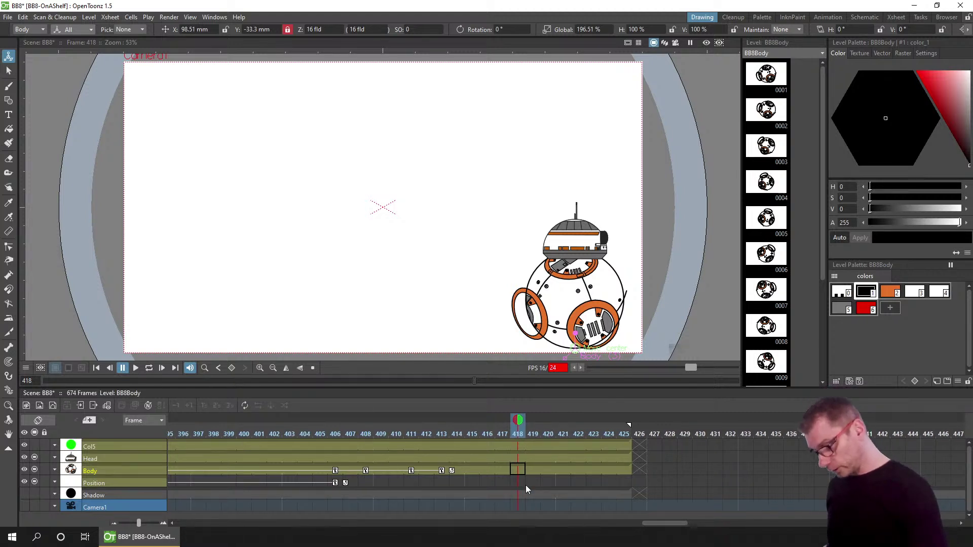
- Insert held frames at frame 418 until all the level columns end at frame 463, and save the scene
{"action": "key", "text": "Insert"}
{"action": "key", "text": "Insert"}
{"action": "key", "text": "Insert"}
{"action": "key", "text": "Insert"}
{"action": "key", "text": "Insert"}
{"action": "key", "text": "Insert"}
{"action": "key", "text": "Insert"}
{"action": "key", "text": "Insert"}
{"action": "key", "text": "Insert"}
{"action": "key", "text": "Insert"}
{"action": "key", "text": "Insert"}
{"action": "key", "text": "Insert"}
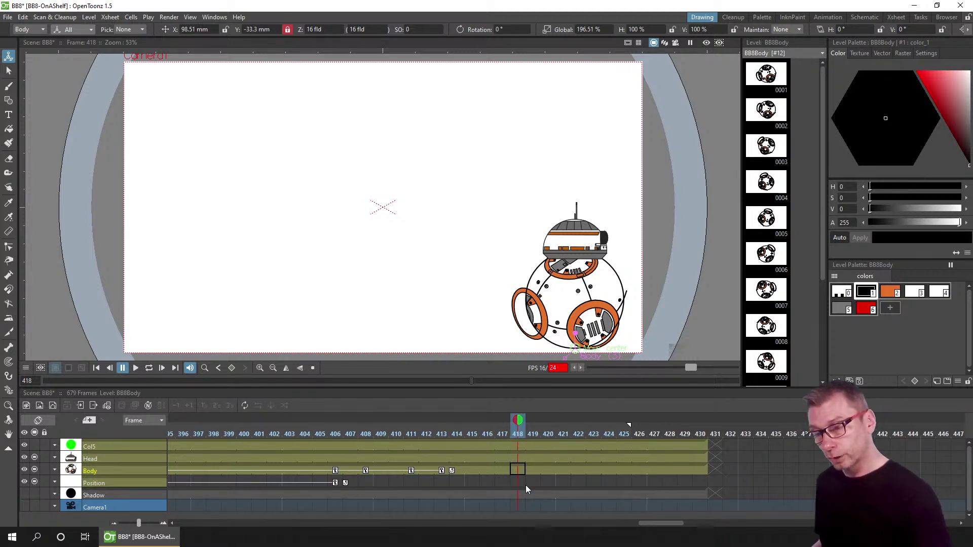
{"action": "key", "text": "Insert"}
{"action": "key", "text": "Insert"}
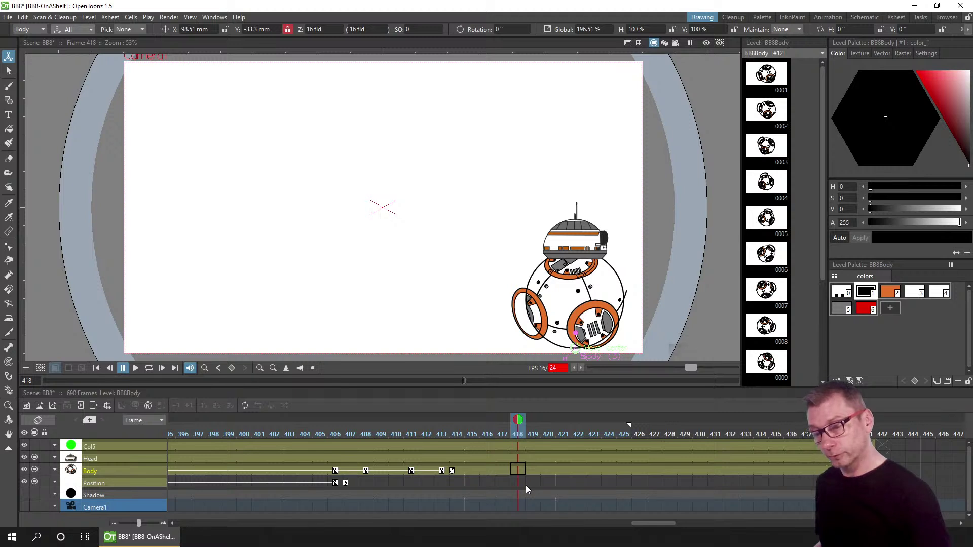
{"action": "key", "text": "Insert"}
{"action": "key", "text": "Insert"}
{"action": "key", "text": "Insert"}
{"action": "key", "text": "Insert"}
{"action": "key", "text": "Insert"}
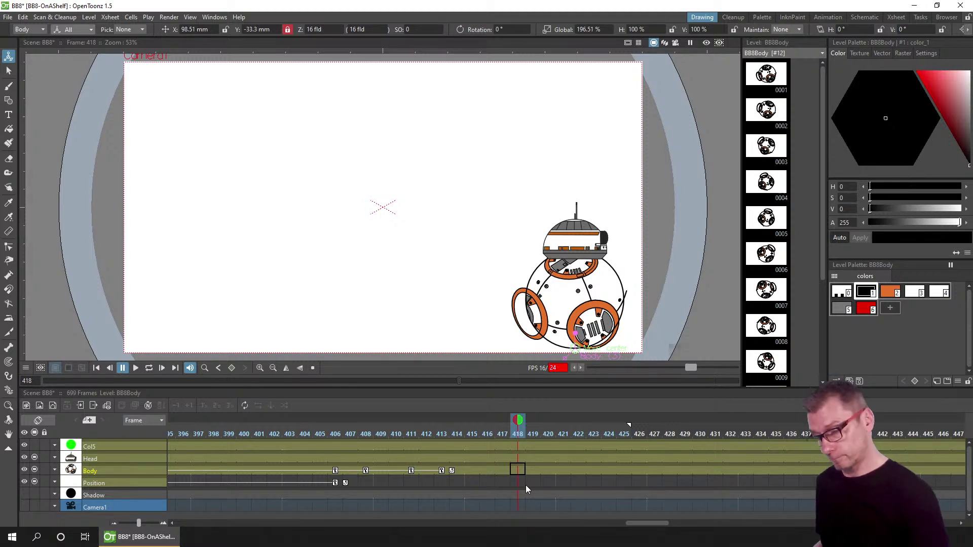
{"action": "key", "text": "Insert"}
{"action": "key", "text": "Insert"}
{"action": "key", "text": "Insert"}
{"action": "key", "text": "Insert"}
{"action": "key", "text": "Insert"}
{"action": "key", "text": "ctrl+s"}
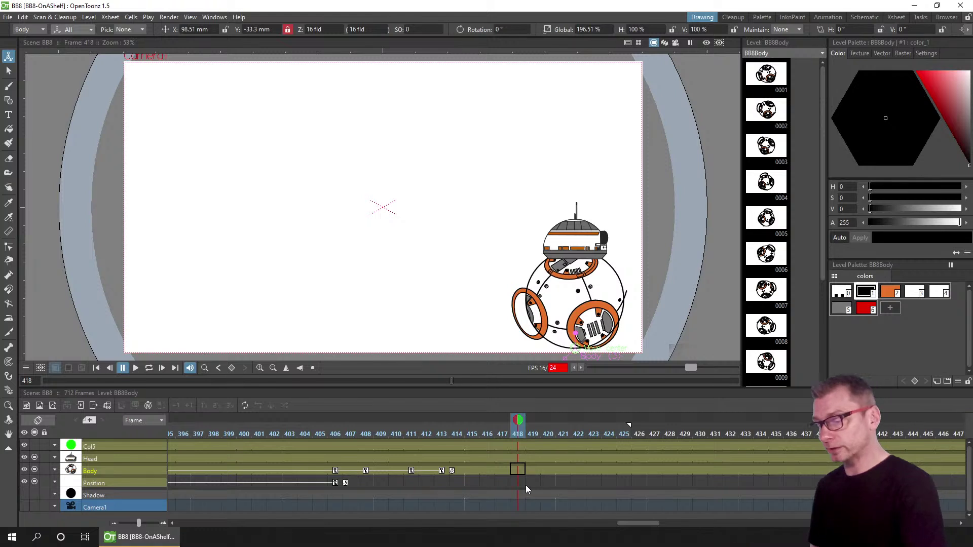
- Repeat the frame 418 cells of Col5, Head and Body up to frame 600
{"action": "left_click", "coordinate": [517, 459]}
{"action": "left_click", "coordinate": [518, 445]}
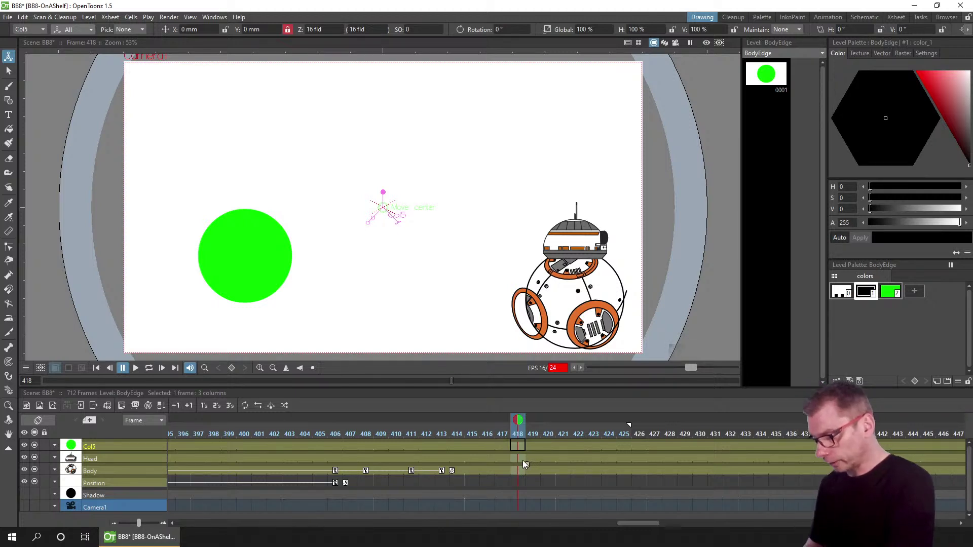
{"action": "left_click", "coordinate": [245, 407]}
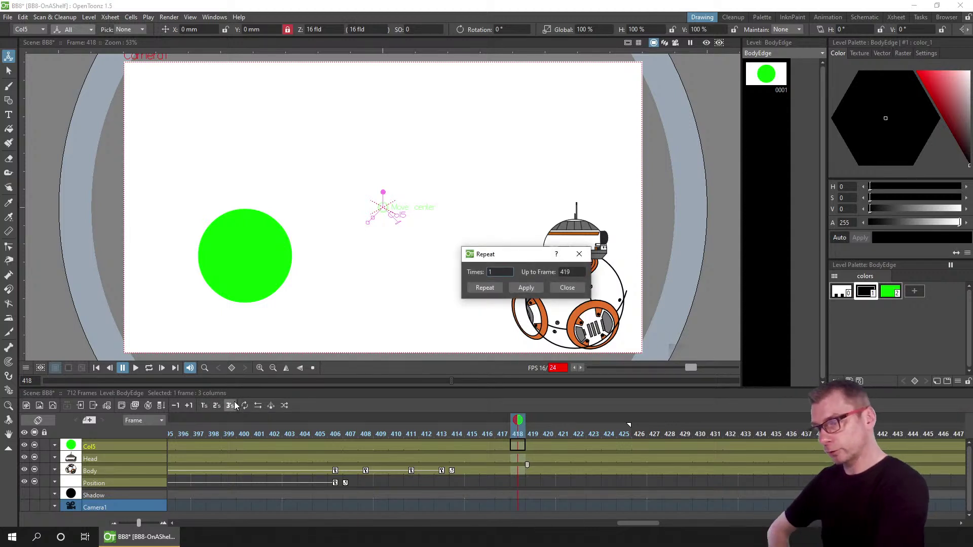
{"action": "double_click", "coordinate": [577, 272]}
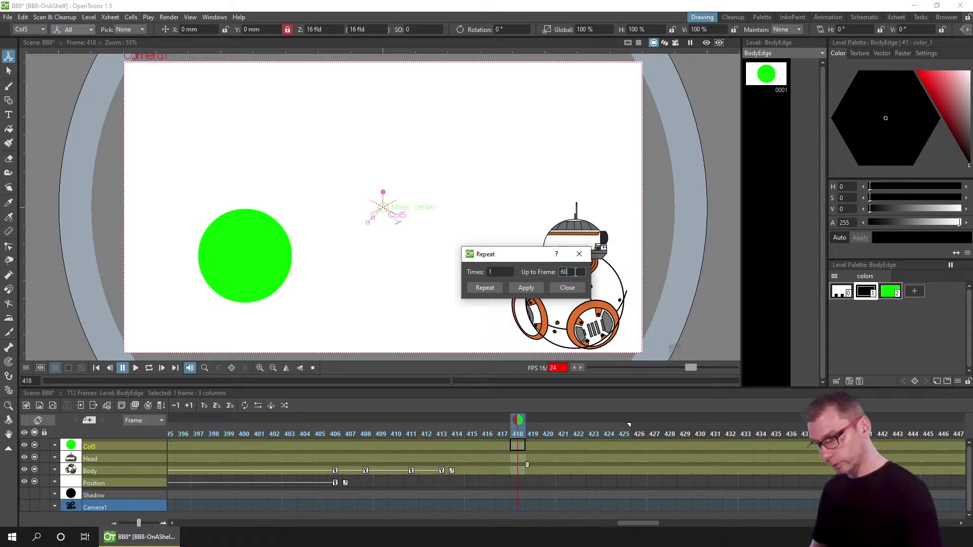
{"action": "left_click", "coordinate": [484, 288]}
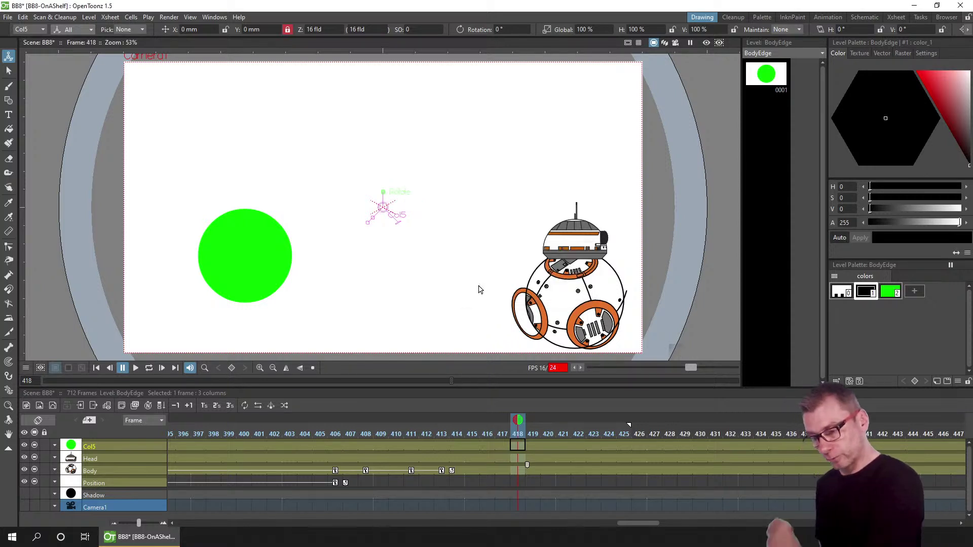
- Delete the stray block of Shadow cells that starts at frame 483 and return to the frames around 418
{"action": "left_click_drag", "start_coordinate": [636, 525], "coordinate": [693, 540]}
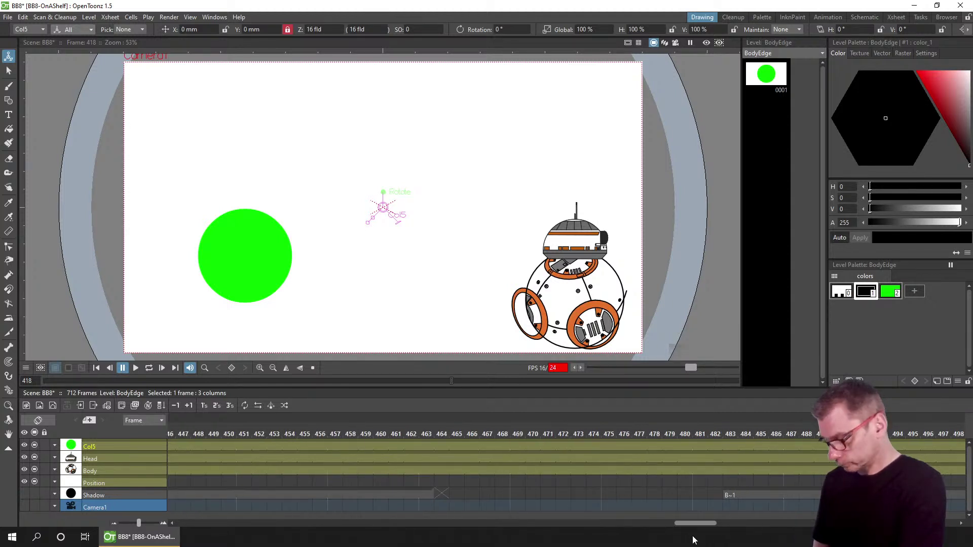
{"action": "left_click", "coordinate": [761, 489]}
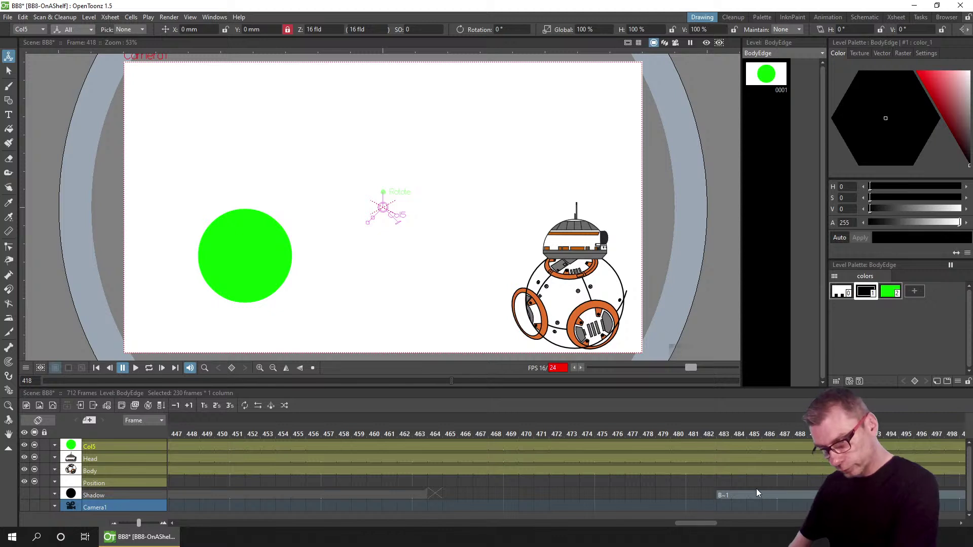
{"action": "key", "text": "Delete"}
{"action": "left_click_drag", "start_coordinate": [744, 523], "coordinate": [676, 521]}
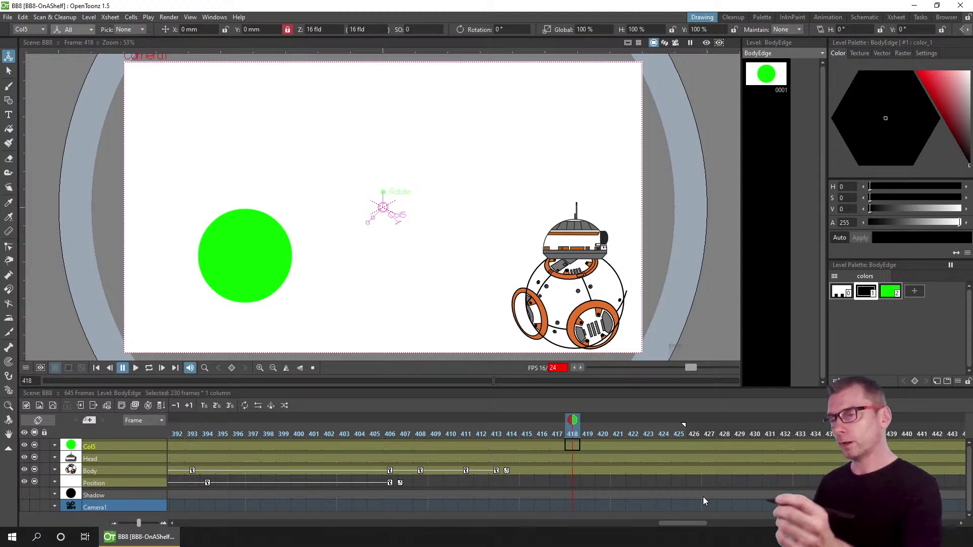
- View the Body rotation graph in the Animation workspace, rescaling its frame and value axes, and close it
{"action": "left_click", "coordinate": [823, 19]}
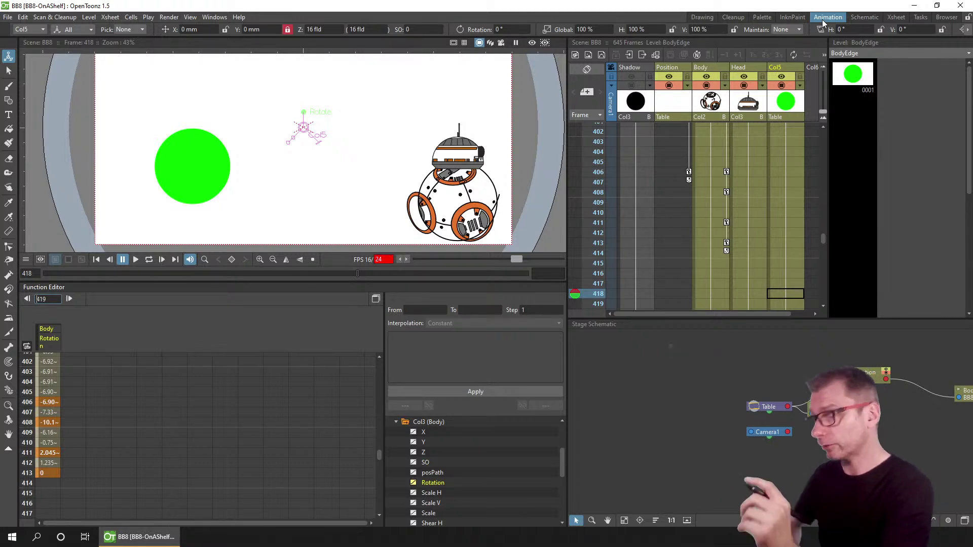
{"action": "left_click", "coordinate": [376, 299]}
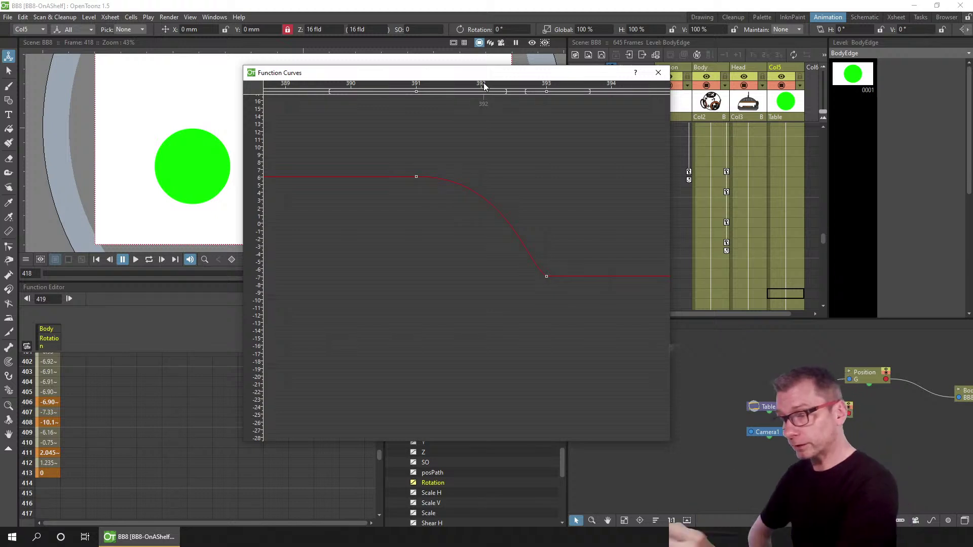
{"action": "left_click_drag", "start_coordinate": [482, 82], "coordinate": [504, 82]}
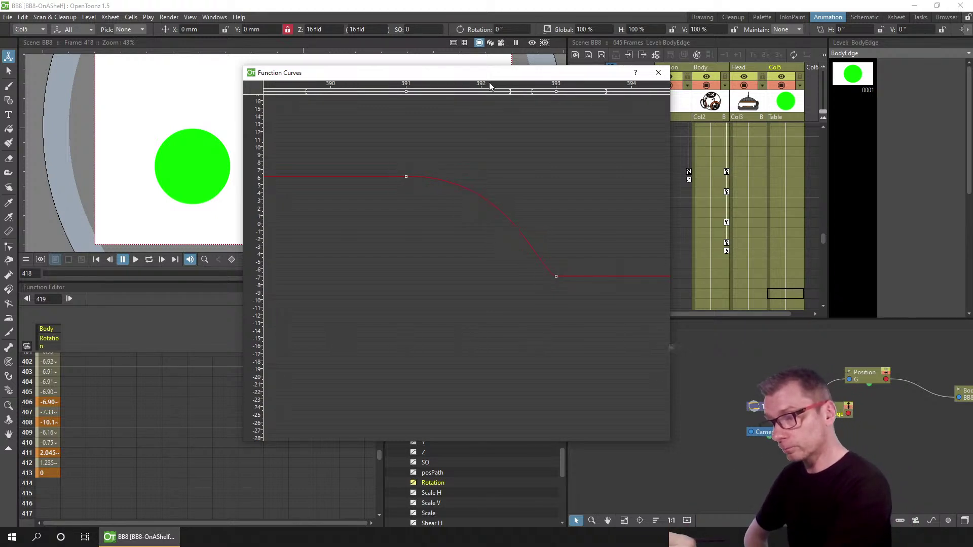
{"action": "mouse_move", "coordinate": [256, 186]}
{"action": "left_mouse_down"}
{"action": "mouse_move", "coordinate": [258, 301]}
{"action": "mouse_move", "coordinate": [266, 178]}
{"action": "left_mouse_up"}
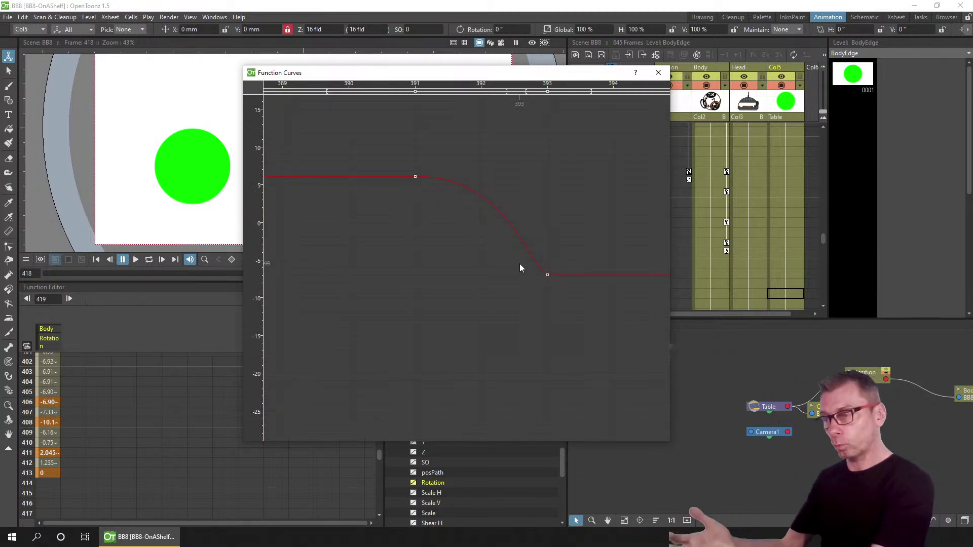
{"action": "left_click", "coordinate": [658, 74]}
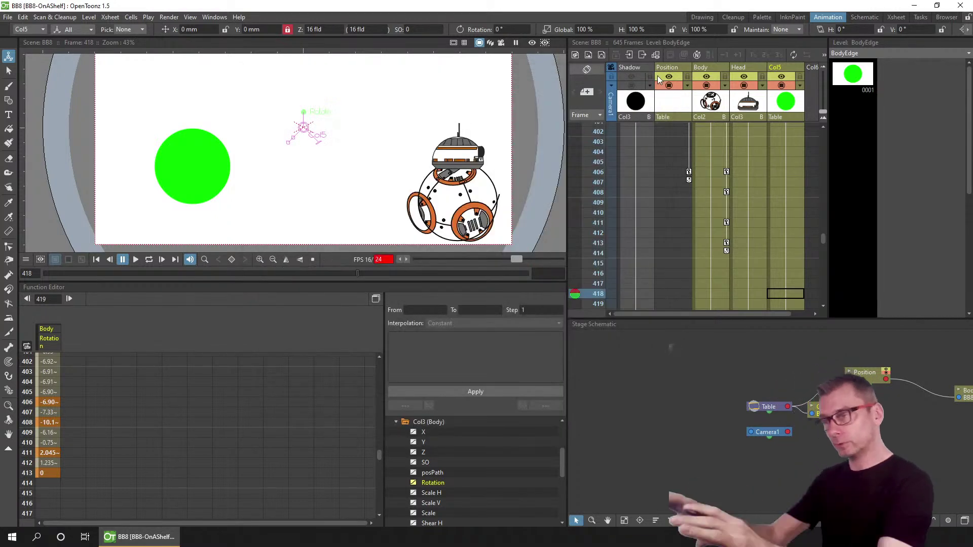
- Return to the Drawing workspace, scrub the timeline around frames 417 to 422, and go to frame 425
{"action": "left_click", "coordinate": [701, 18]}
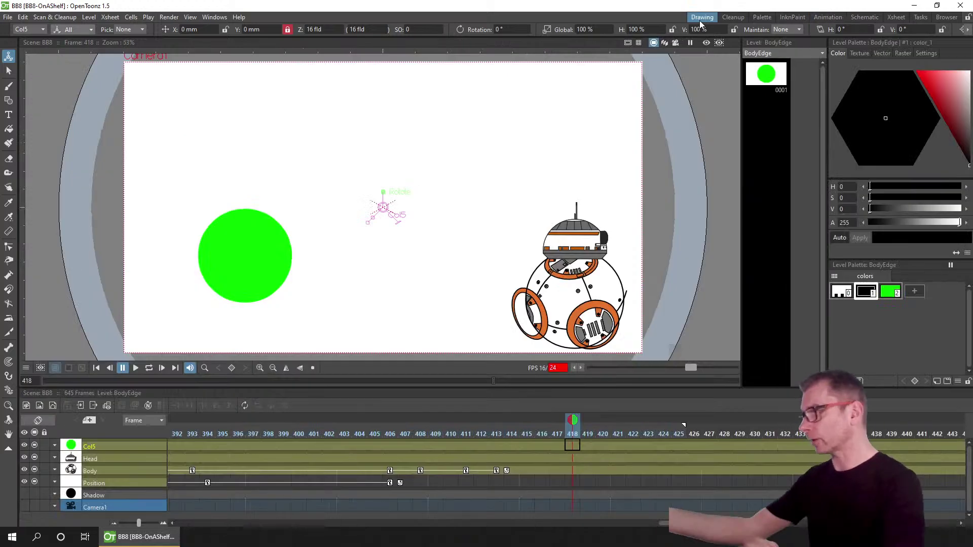
{"action": "left_click_drag", "start_coordinate": [559, 433], "coordinate": [636, 433]}
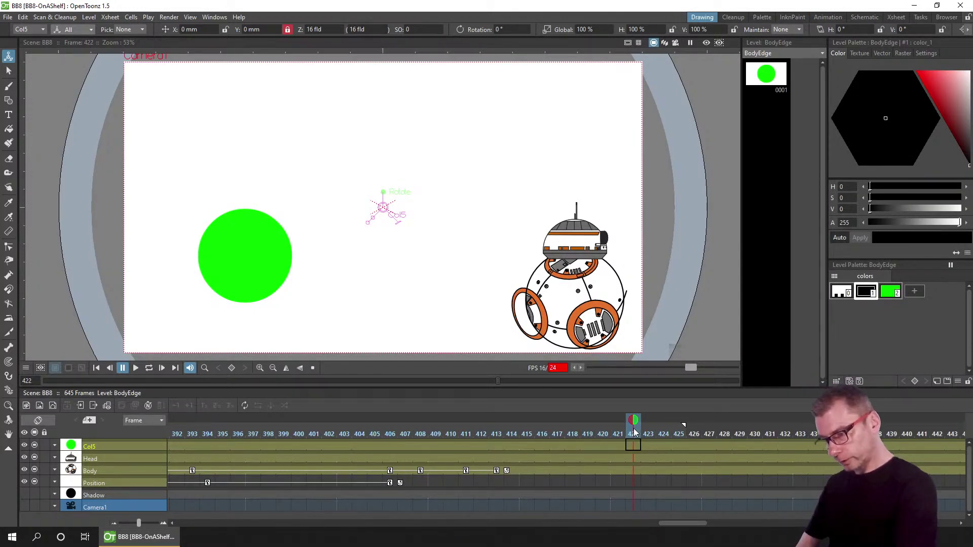
{"action": "left_click_drag", "start_coordinate": [510, 433], "coordinate": [548, 435]}
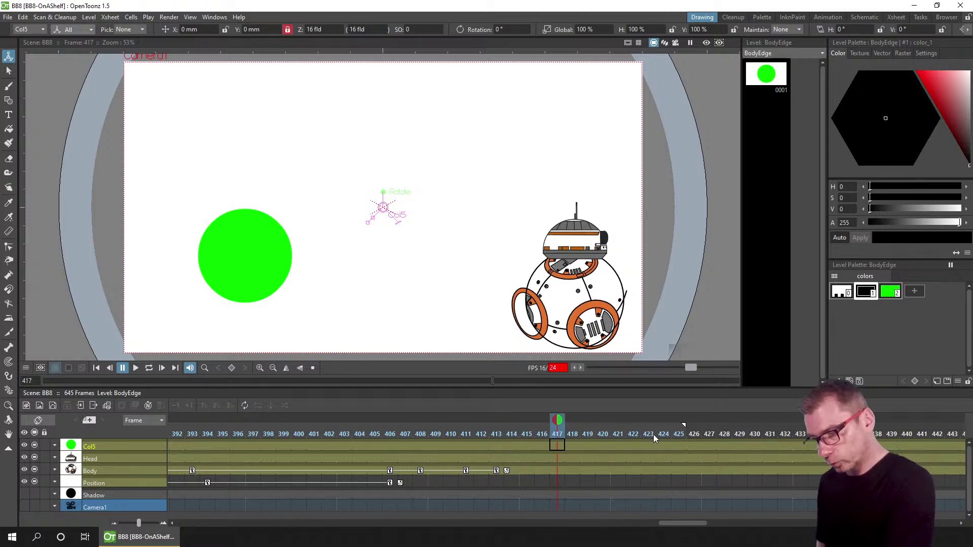
{"action": "left_click", "coordinate": [676, 436]}
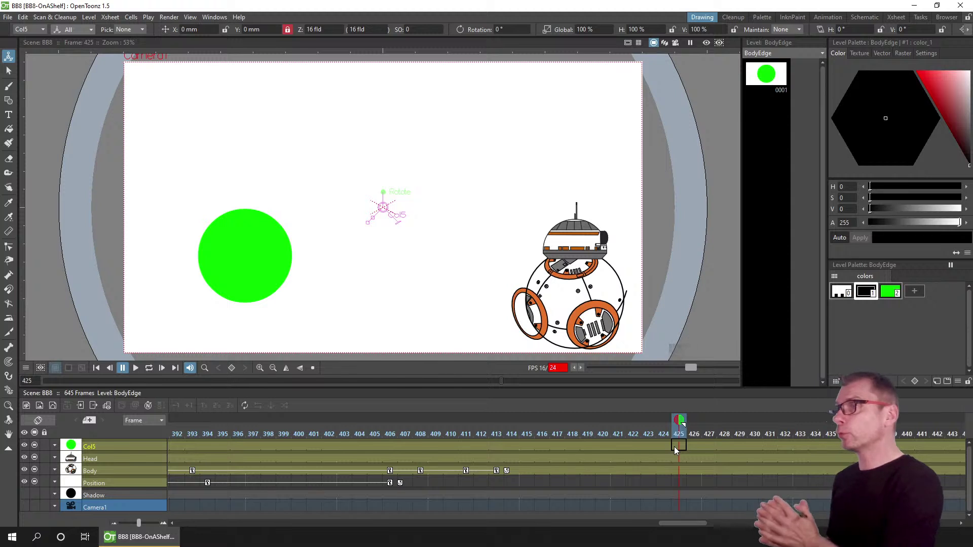
- Compare the Animation and Drawing workspaces, open a floating Function Editor over the Drawing workspace, and close it
{"action": "left_click", "coordinate": [832, 20]}
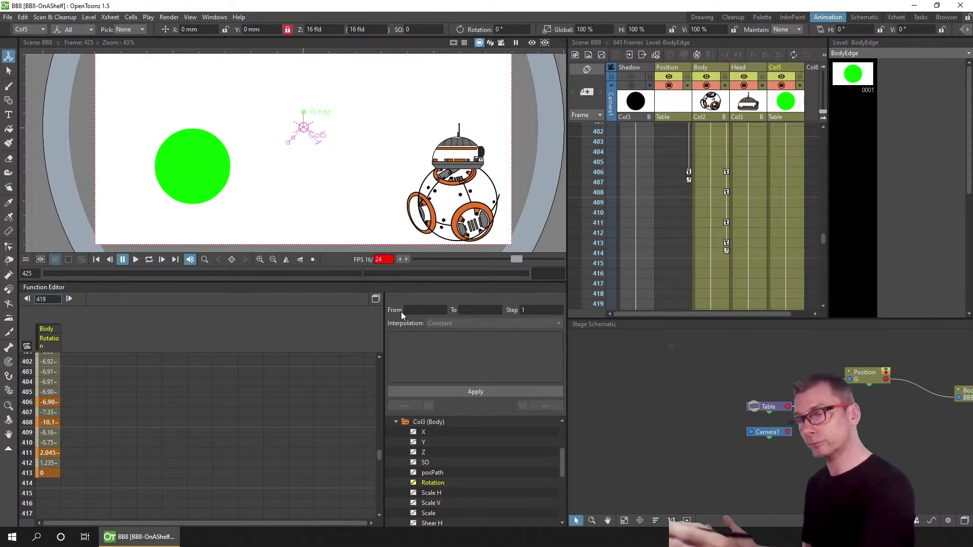
{"action": "left_click", "coordinate": [702, 18]}
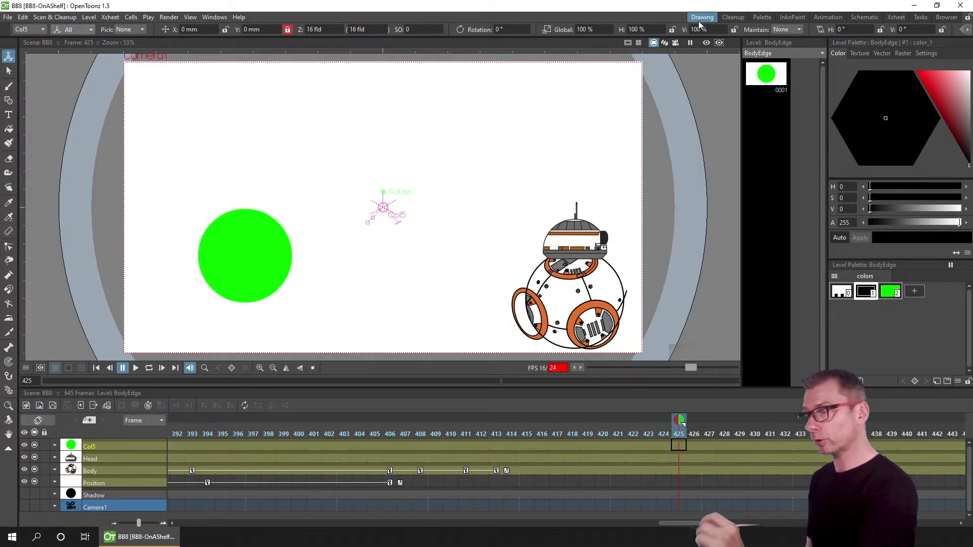
{"action": "left_click", "coordinate": [215, 18]}
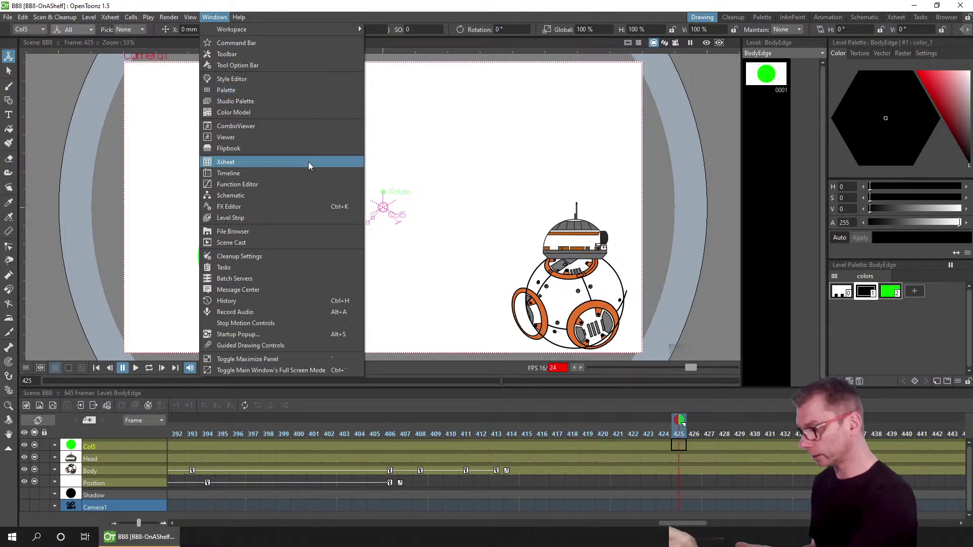
{"action": "left_click", "coordinate": [268, 183]}
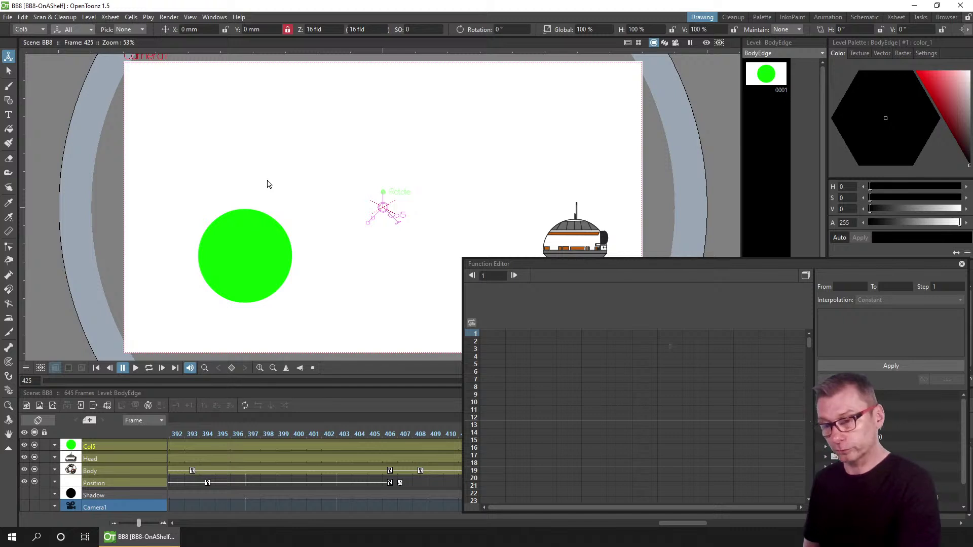
{"action": "left_click", "coordinate": [961, 264]}
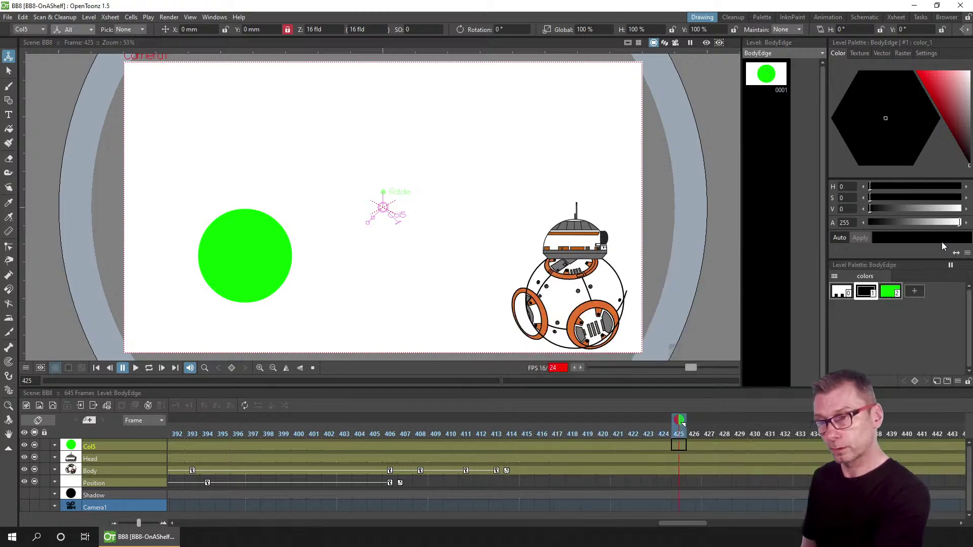
- Switch to the Animation workspace, view the Function Curves popup for the Body rotation, and close it
{"action": "left_click", "coordinate": [829, 17]}
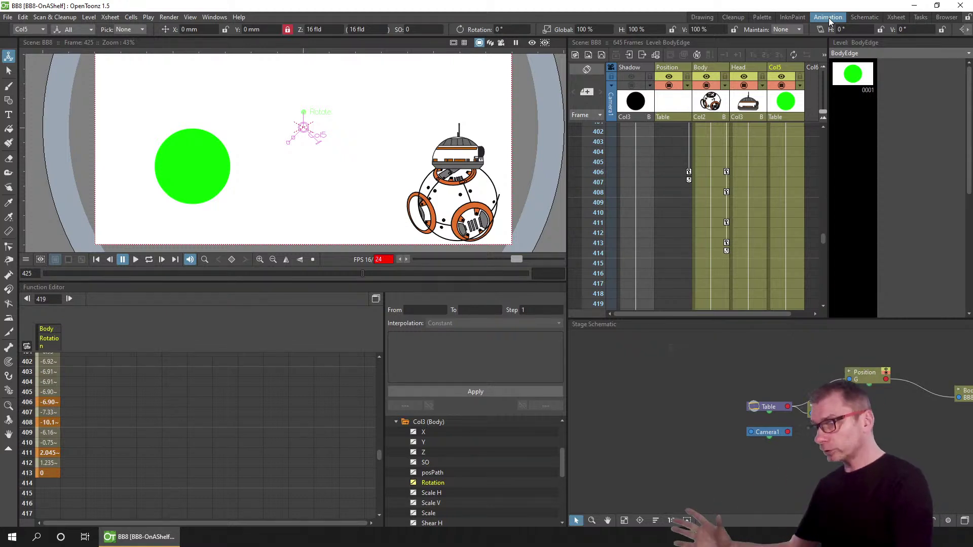
{"action": "left_click", "coordinate": [375, 300]}
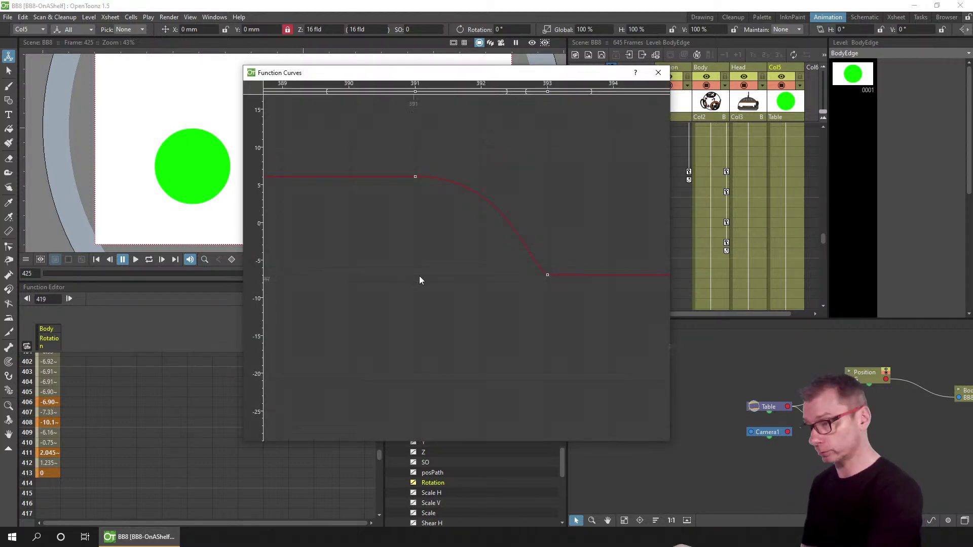
{"action": "left_click", "coordinate": [658, 75]}
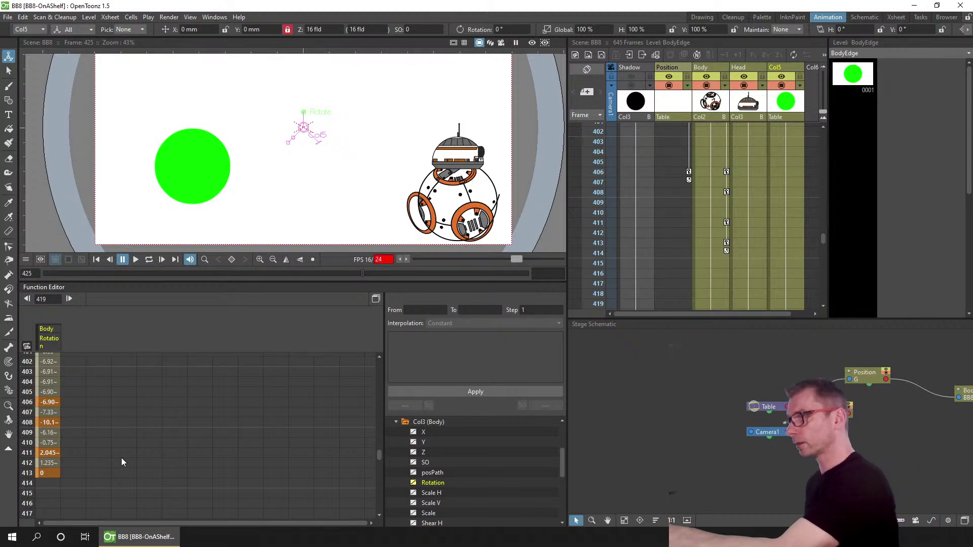
- Review the Function Editor display options in the Interface preferences, keep Graph Editor Opens in Popup, and close the preferences
{"action": "left_click", "coordinate": [8, 17]}
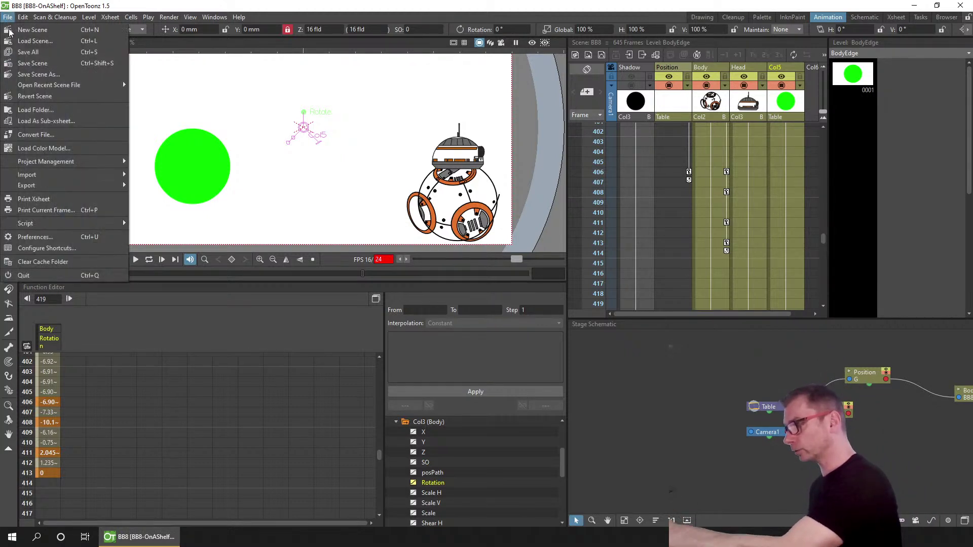
{"action": "left_click", "coordinate": [74, 236]}
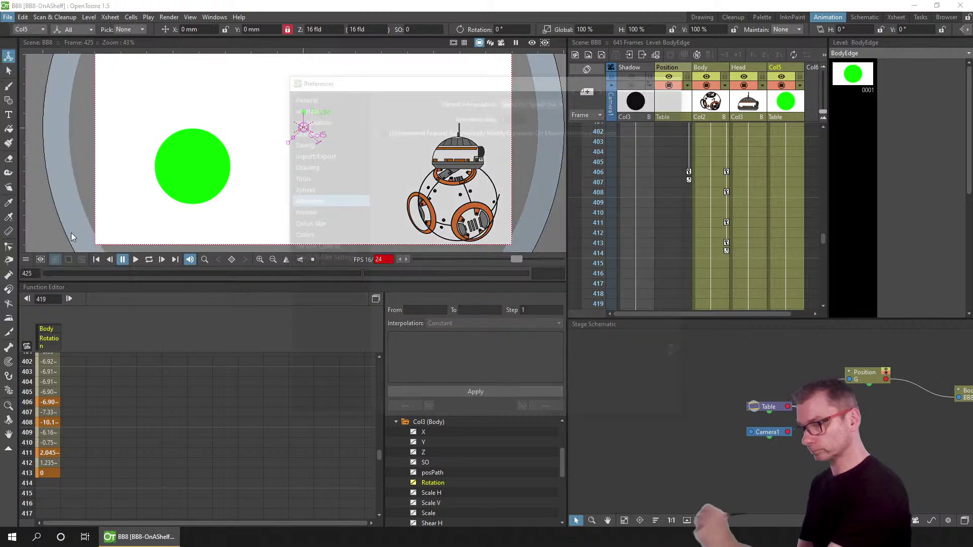
{"action": "left_click", "coordinate": [305, 108]}
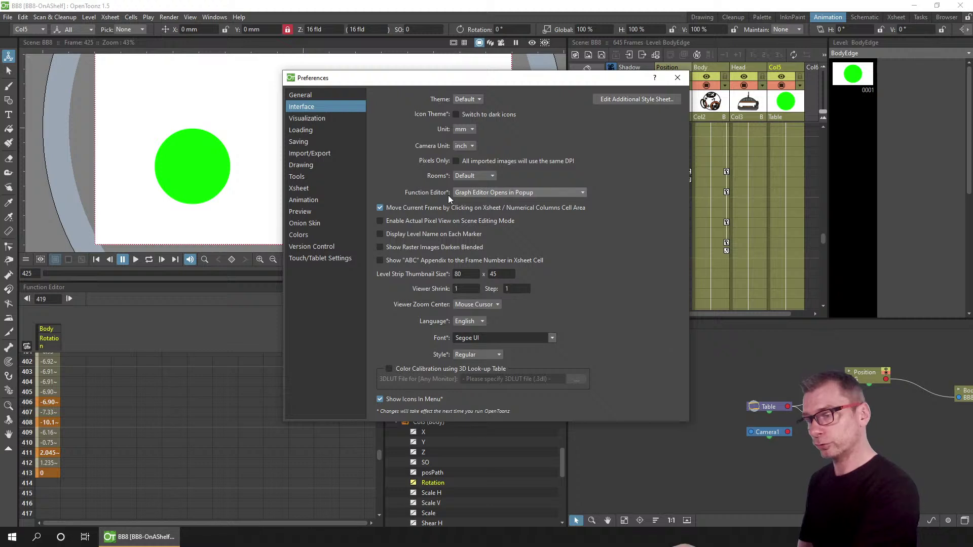
{"action": "left_click", "coordinate": [566, 195]}
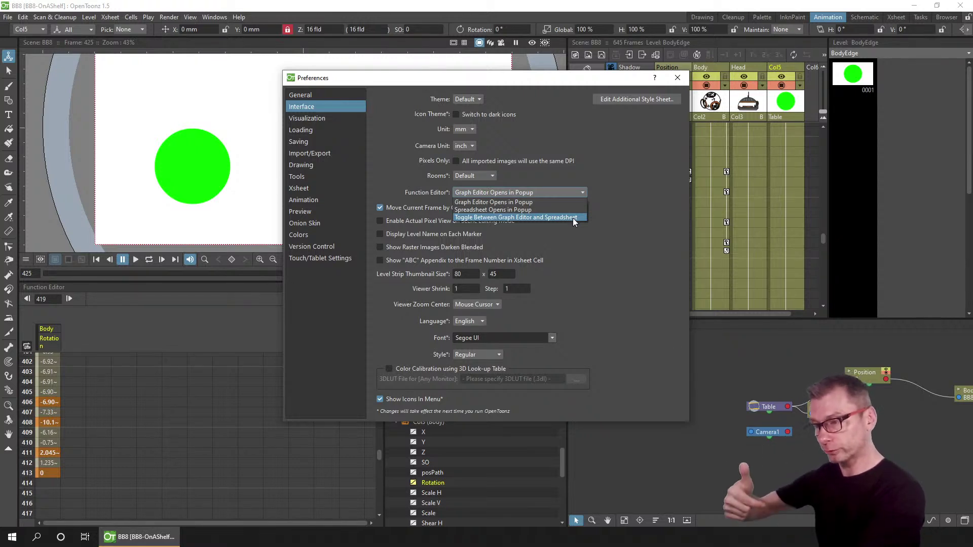
{"action": "left_click", "coordinate": [549, 202]}
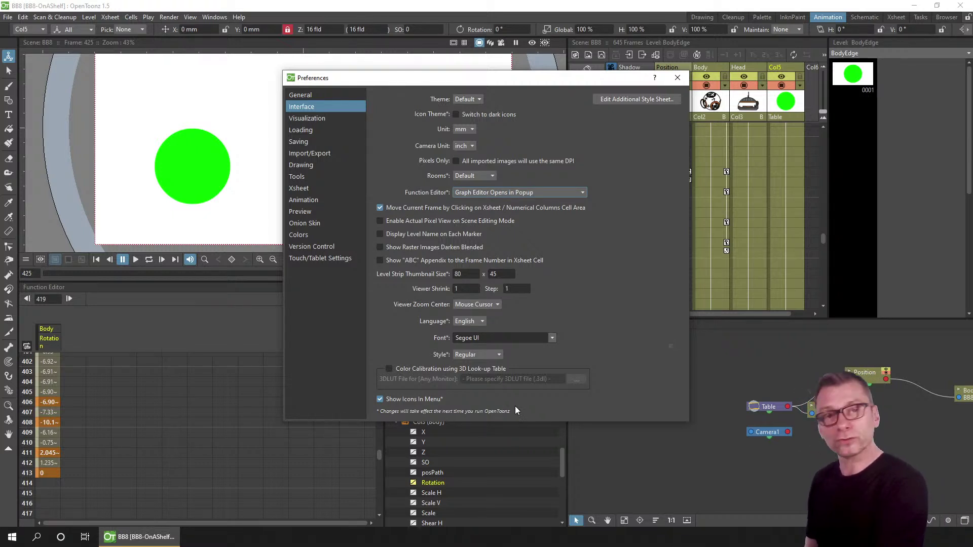
{"action": "left_click", "coordinate": [570, 192]}
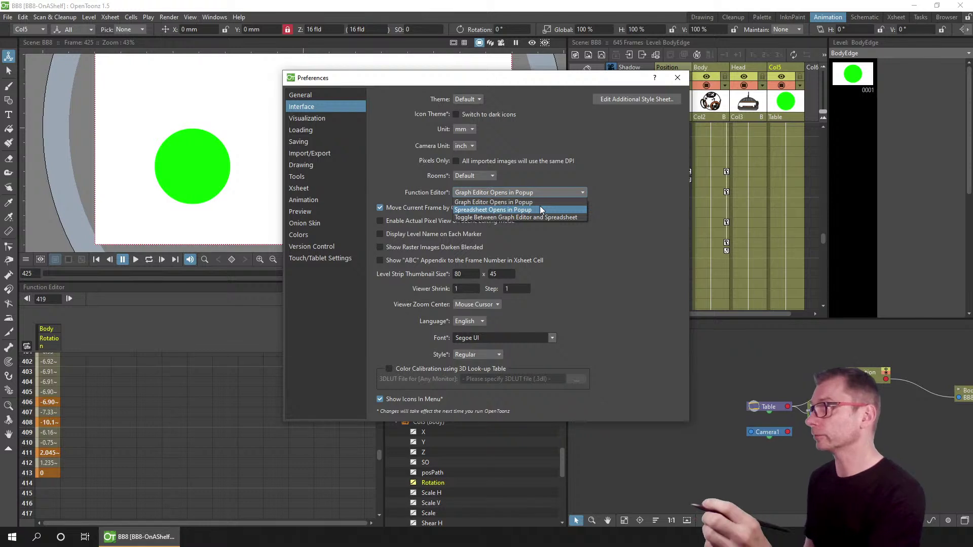
{"action": "left_click", "coordinate": [681, 77]}
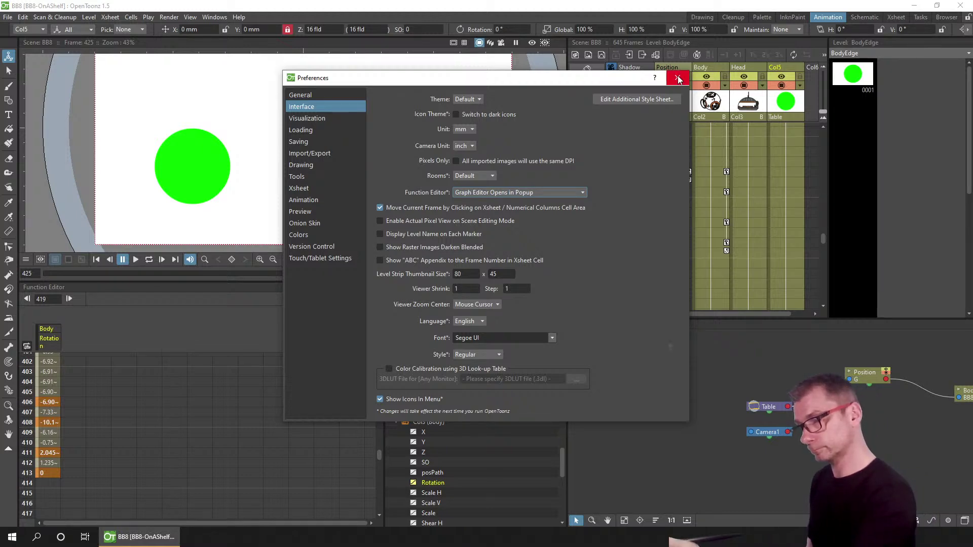
- Close the preferences, return to the Drawing workspace, and set a keyframe on the Head column at frame 425
{"action": "left_click", "coordinate": [678, 79]}
{"action": "left_click", "coordinate": [701, 17]}
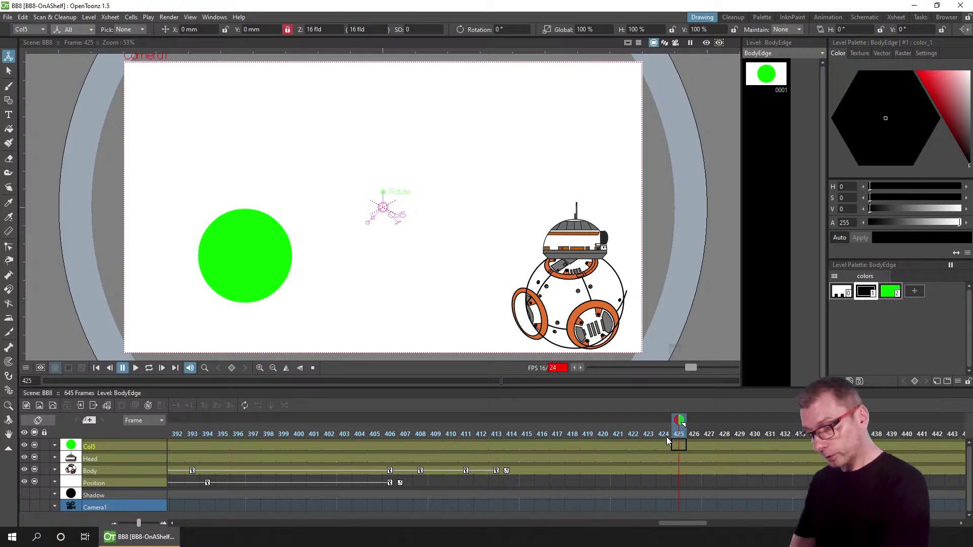
{"action": "left_click", "coordinate": [677, 457]}
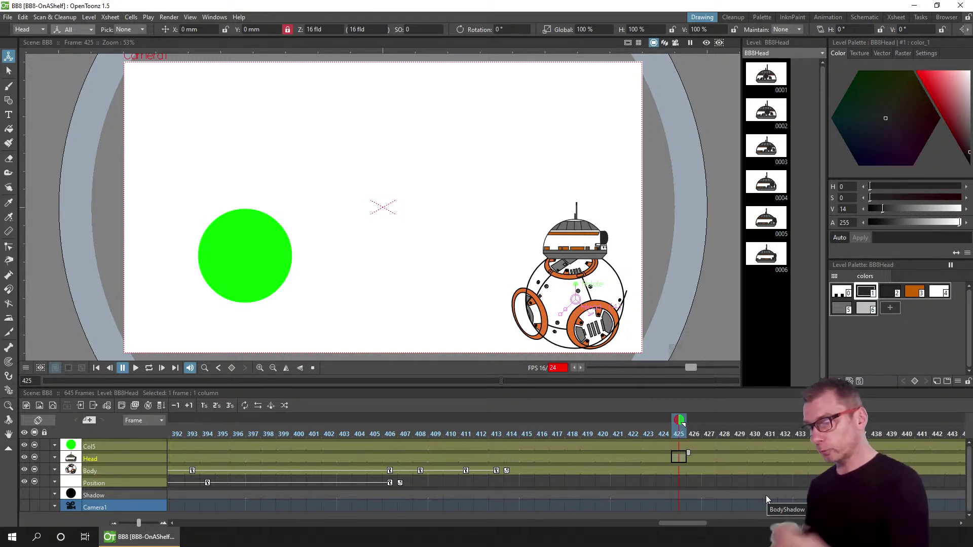
{"action": "left_click", "coordinate": [232, 368]}
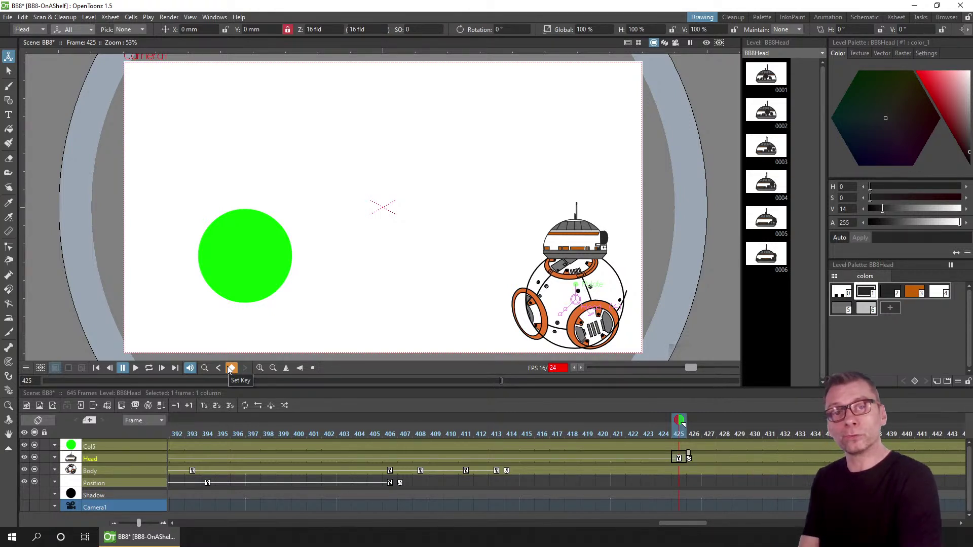
- Tilt the Head back about 16.66° at frame 429 in the Animate tool's Rotation mode, and scrub frames 425 to 430 to check it
{"action": "left_click", "coordinate": [737, 457]}
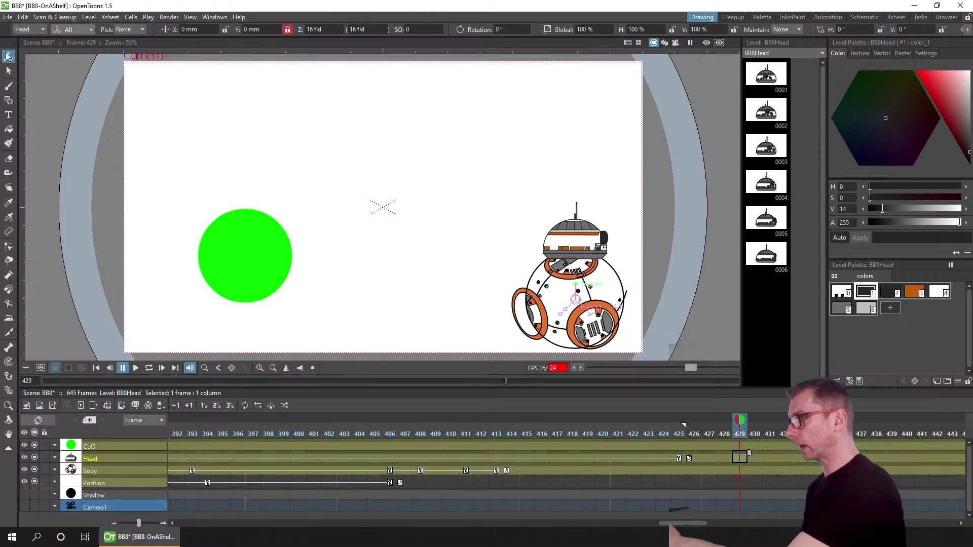
{"action": "left_click", "coordinate": [79, 31]}
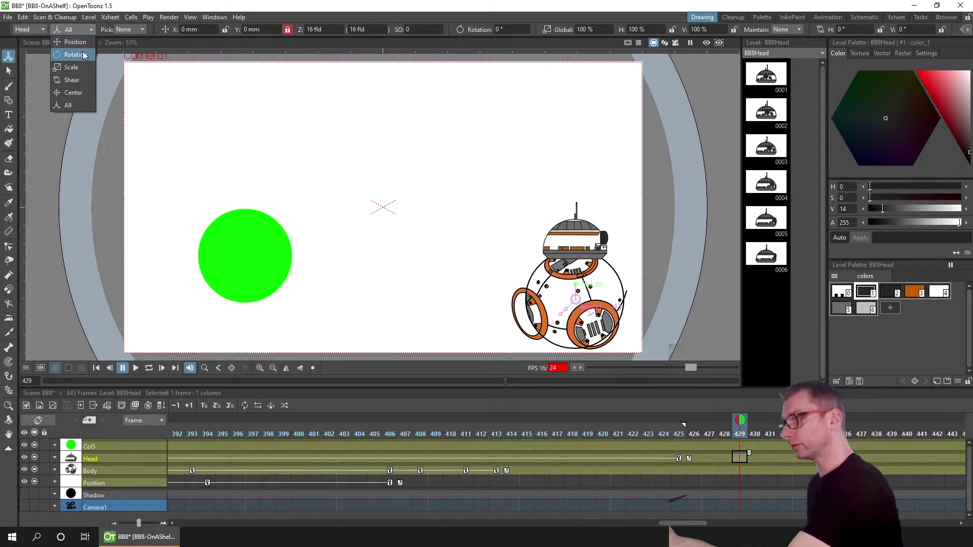
{"action": "left_click", "coordinate": [82, 54]}
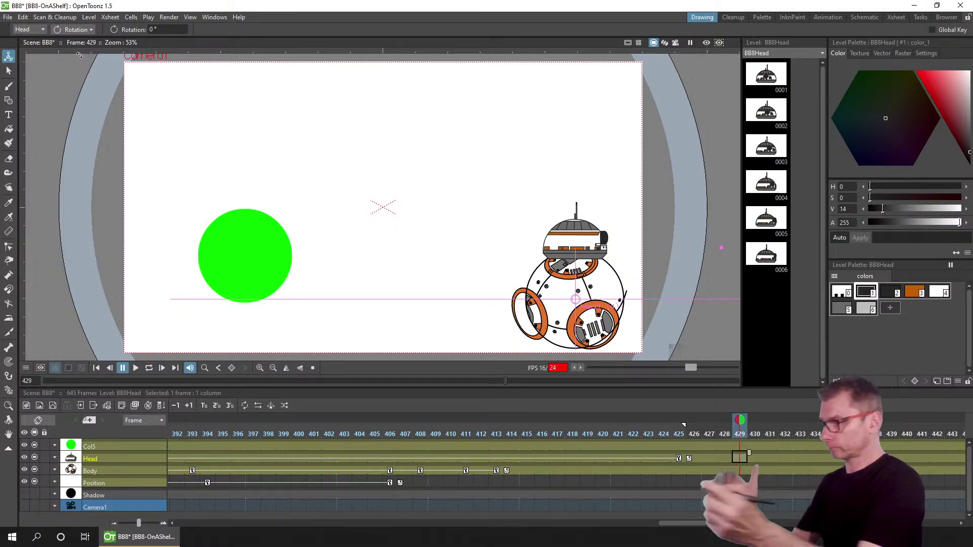
{"action": "left_click", "coordinate": [79, 31]}
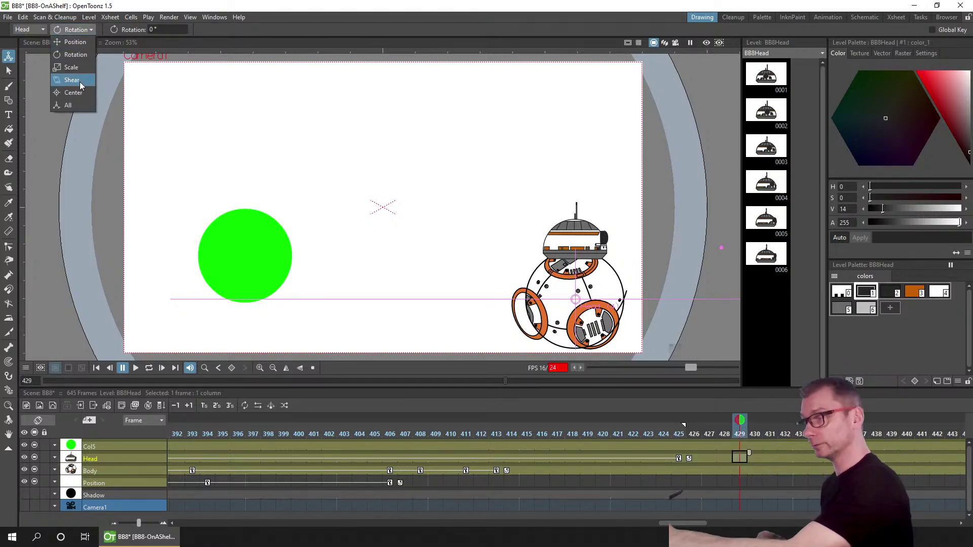
{"action": "left_click", "coordinate": [80, 33]}
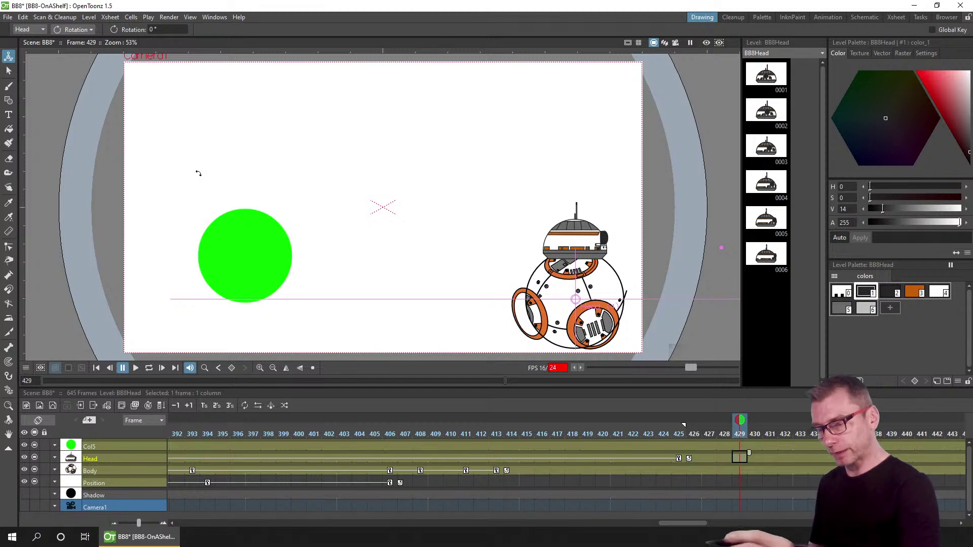
{"action": "left_click_drag", "start_coordinate": [610, 81], "coordinate": [545, 75]}
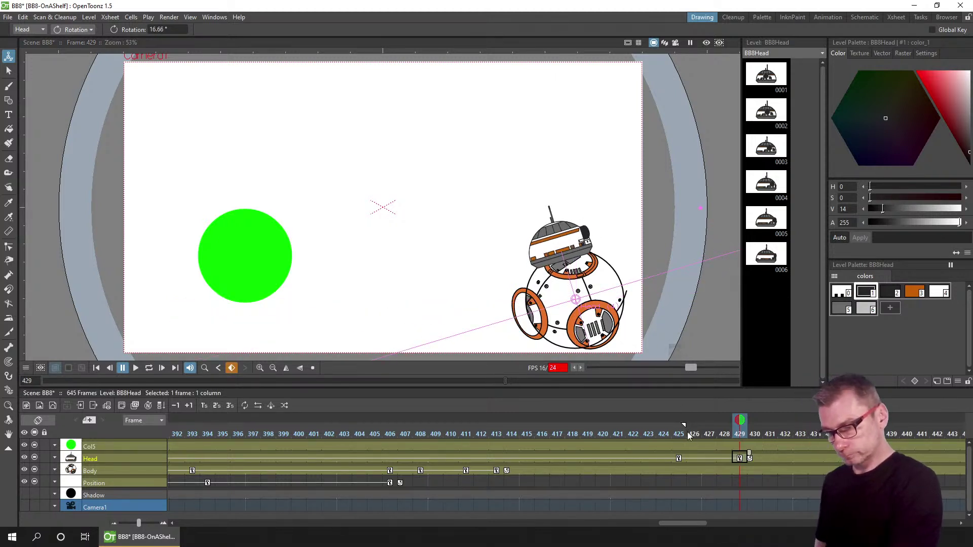
{"action": "left_click_drag", "start_coordinate": [679, 431], "coordinate": [758, 420]}
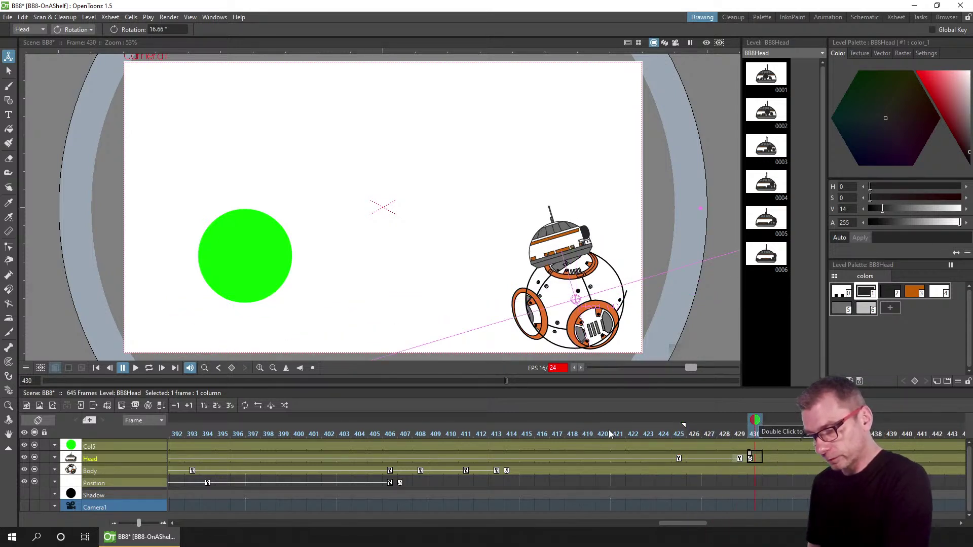
- Set the playback markers to start at frame 419 and stop at frame 470
{"action": "left_click", "coordinate": [589, 435]}
{"action": "right_click", "coordinate": [590, 436]}
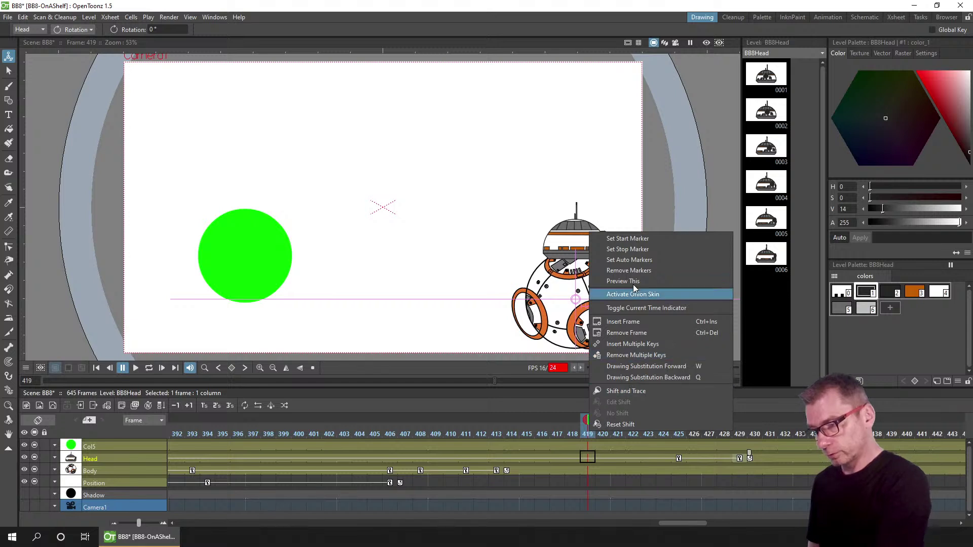
{"action": "left_click", "coordinate": [651, 247]}
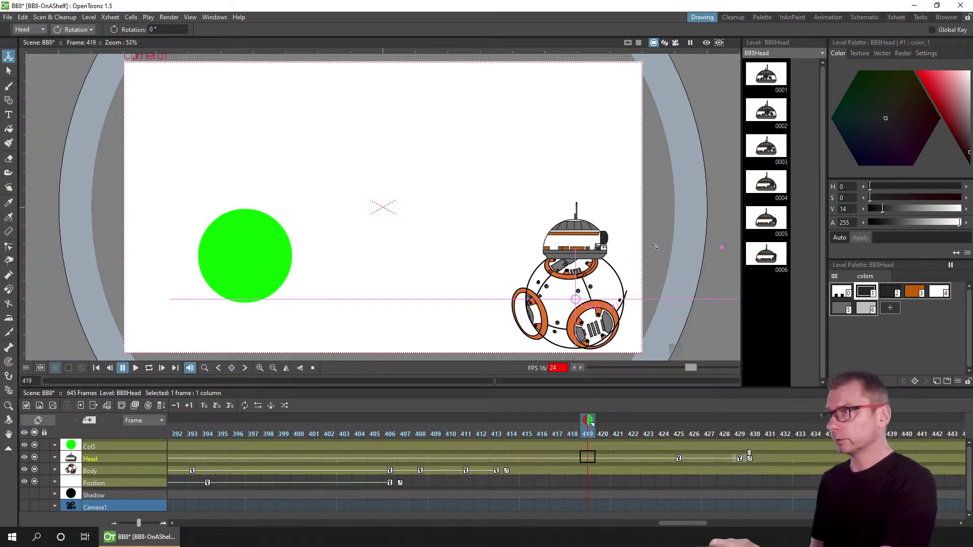
{"action": "right_click", "coordinate": [592, 435]}
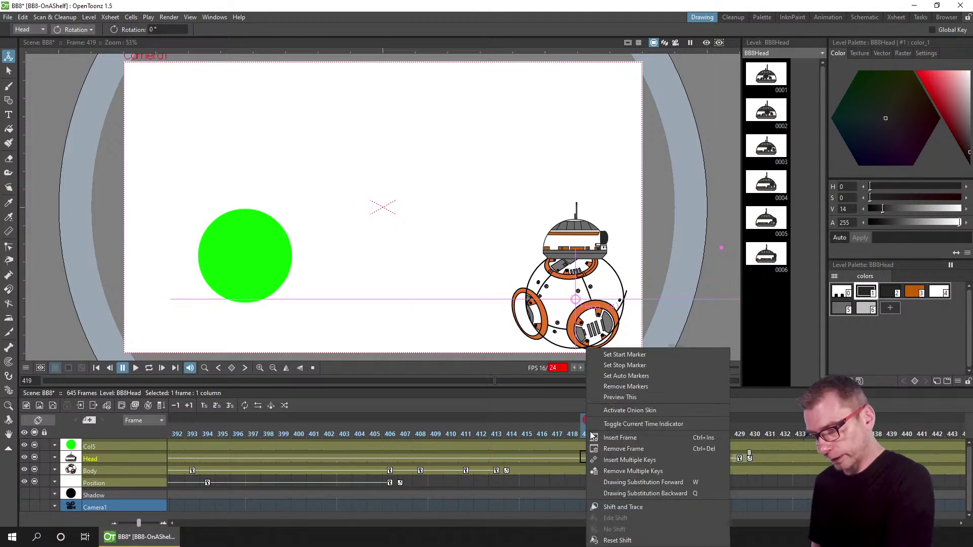
{"action": "left_click", "coordinate": [638, 354]}
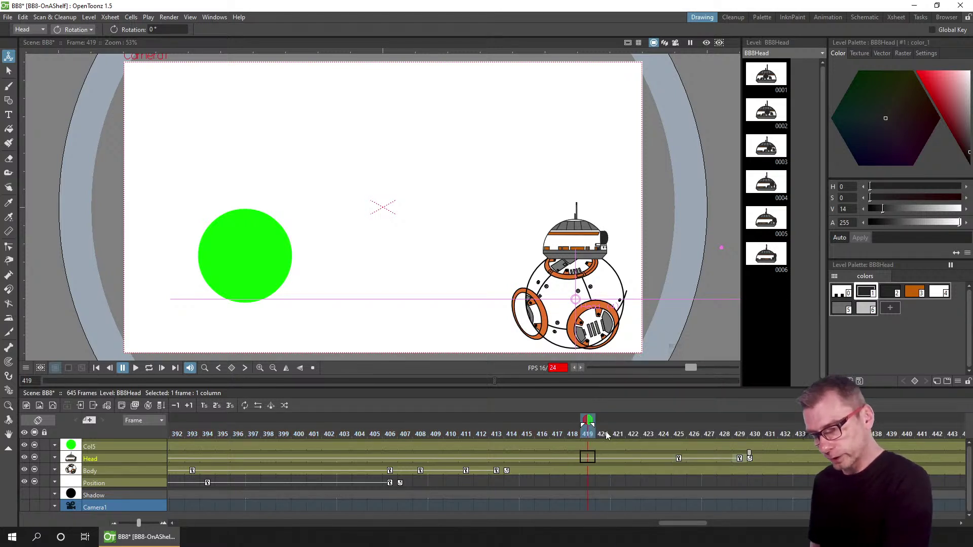
{"action": "scroll", "coordinate": [758, 439], "scroll_direction": "down", "scroll_amount": 3}
{"action": "scroll", "coordinate": [551, 452], "scroll_direction": "down", "scroll_amount": 4}
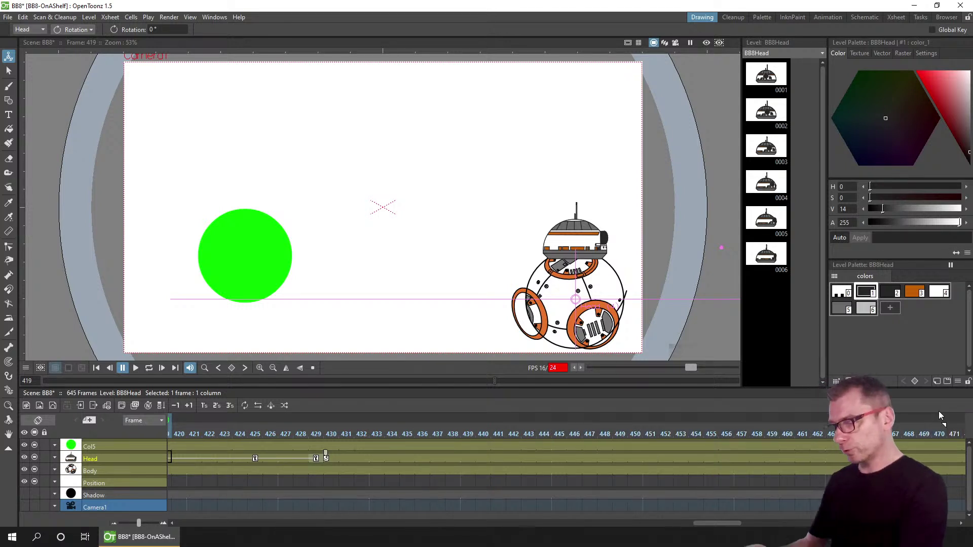
- Scrub the head tilt from frame 425 to 430, save the scene, and hide the green circle column Col5
{"action": "left_click", "coordinate": [256, 434]}
{"action": "left_click_drag", "start_coordinate": [258, 431], "coordinate": [330, 434]}
{"action": "key", "text": "ctrl+s"}
{"action": "left_click", "coordinate": [34, 445]}
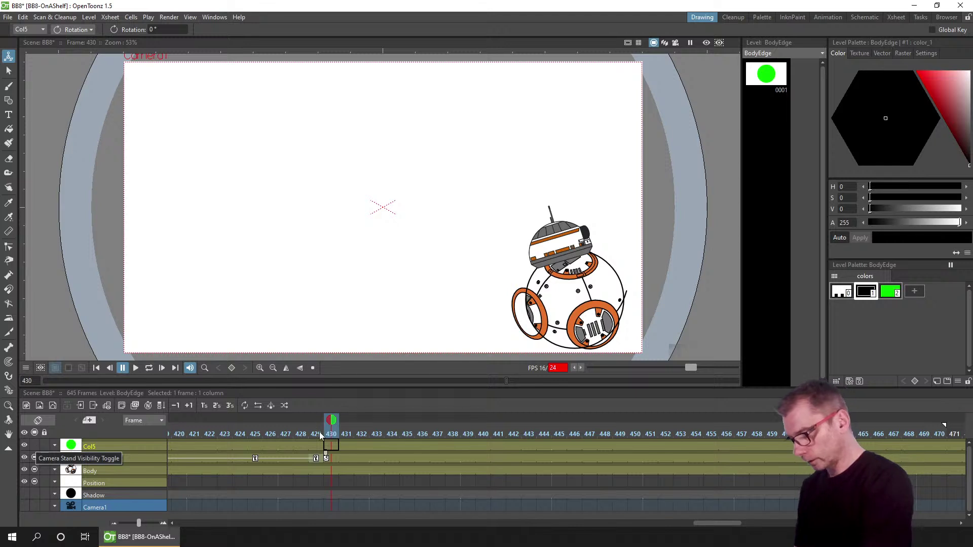
- Select the Head cell at frame 432 and swap its drawing with Drawing Substitution Backward
{"action": "left_click", "coordinate": [346, 435]}
{"action": "left_click", "coordinate": [356, 435]}
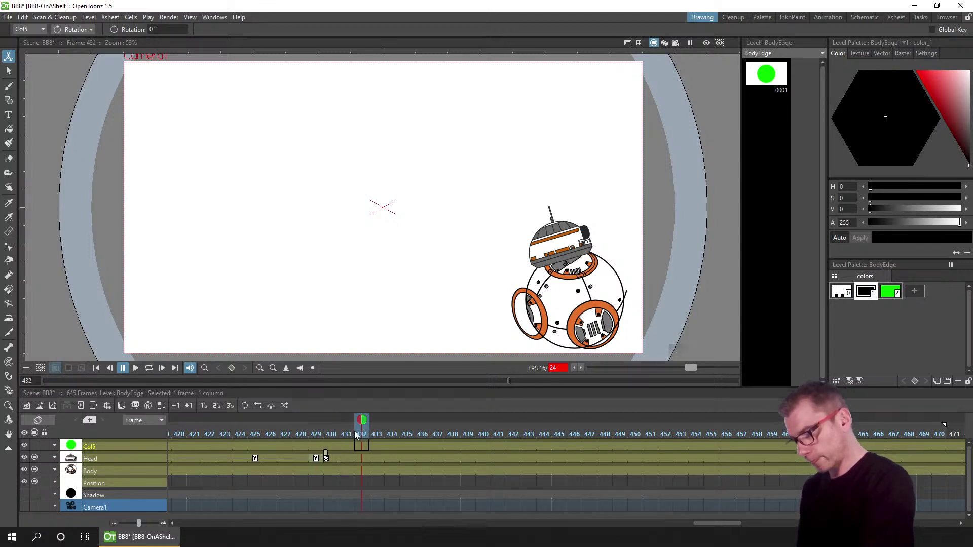
{"action": "left_click", "coordinate": [361, 458]}
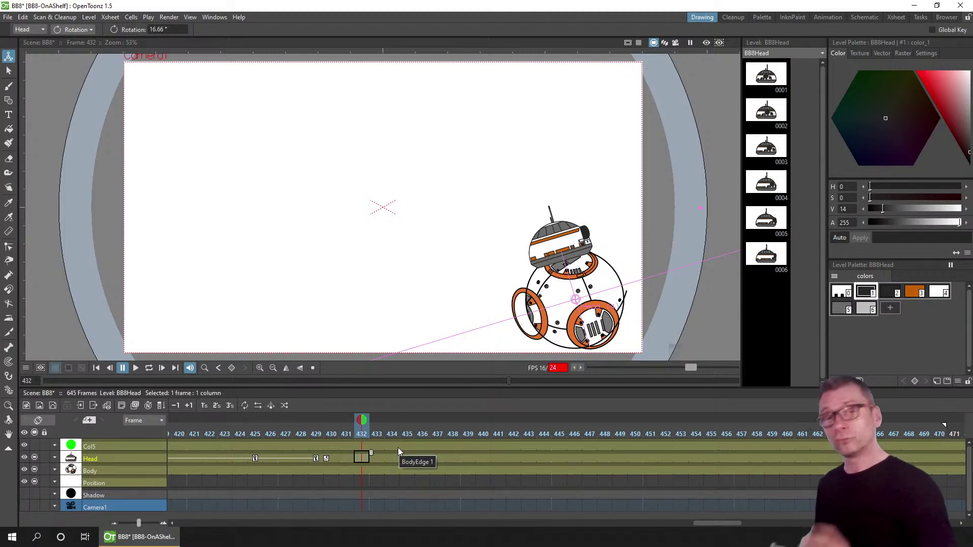
{"action": "left_click", "coordinate": [90, 17]}
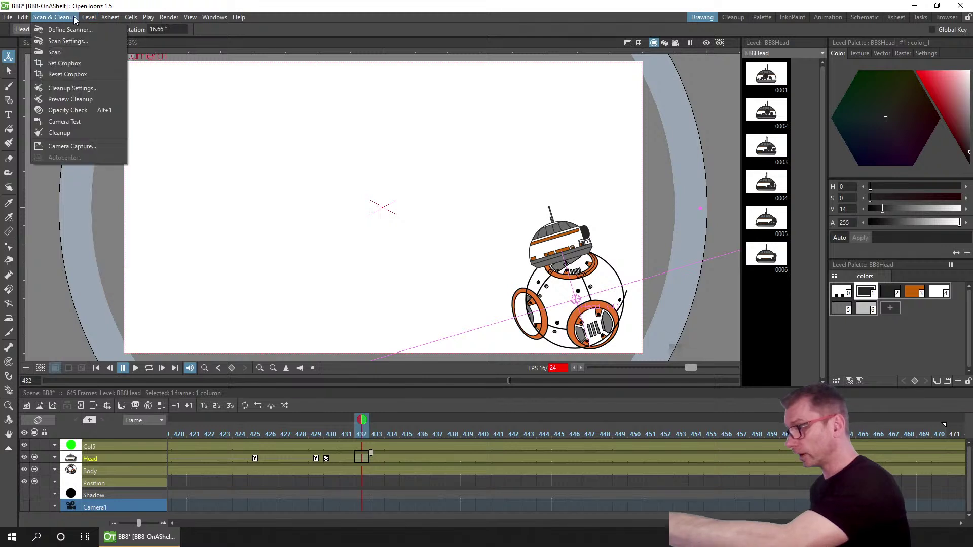
{"action": "mouse_move", "coordinate": [134, 19]}
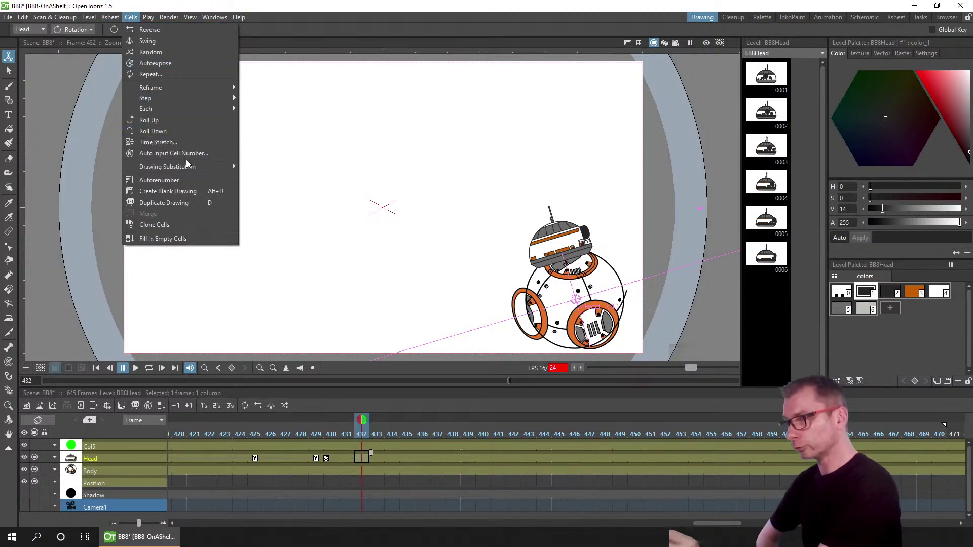
{"action": "mouse_move", "coordinate": [185, 166]}
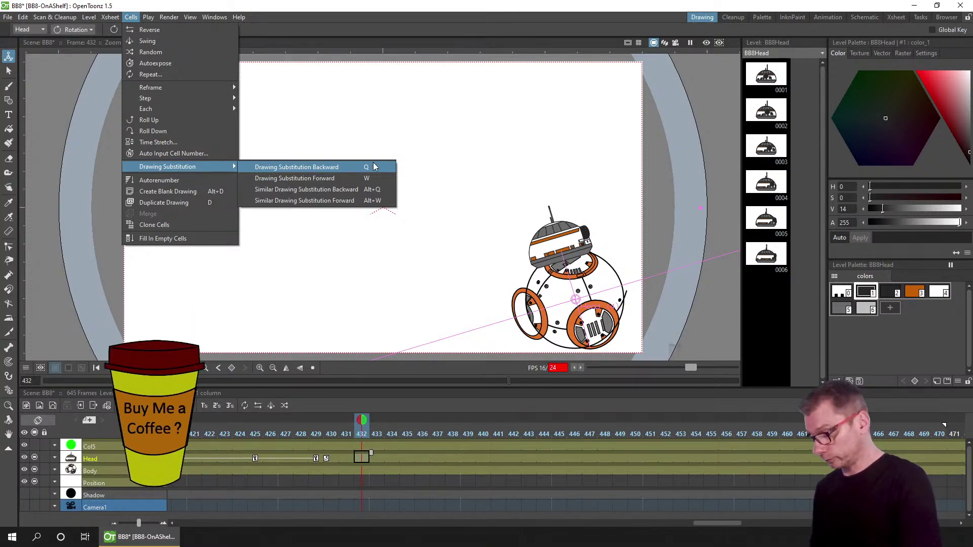
{"action": "left_click", "coordinate": [374, 167]}
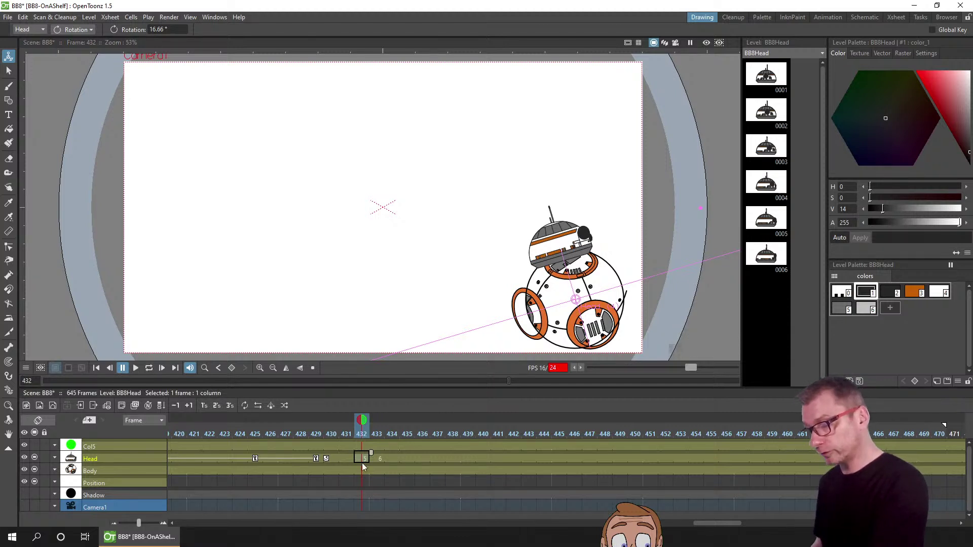
- Try Head drawings 4, 1 and 6 at frame 432, and undo the substitution tests
{"action": "type", "text": "4"}
{"action": "key", "text": "Return"}
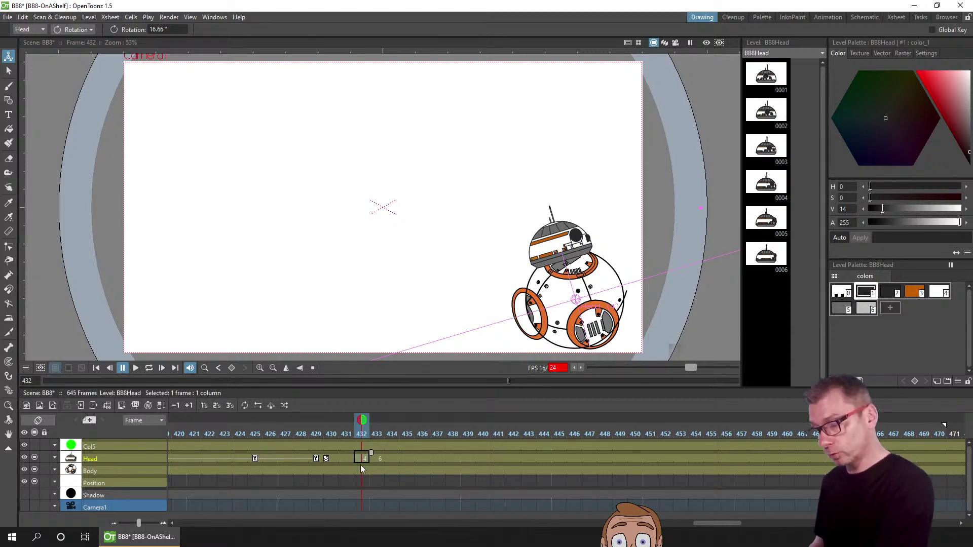
{"action": "type", "text": "1"}
{"action": "key", "text": "Return"}
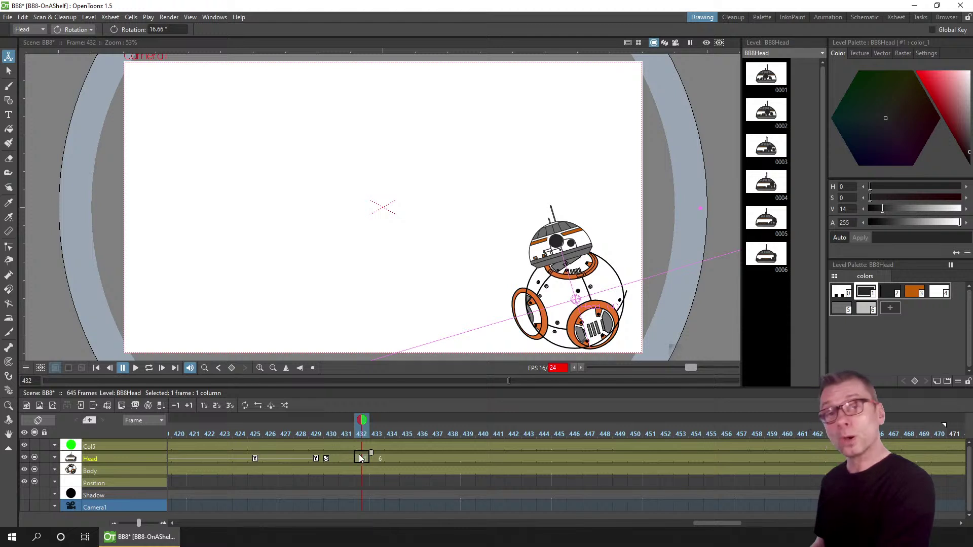
{"action": "type", "text": "6"}
{"action": "key", "text": "Return"}
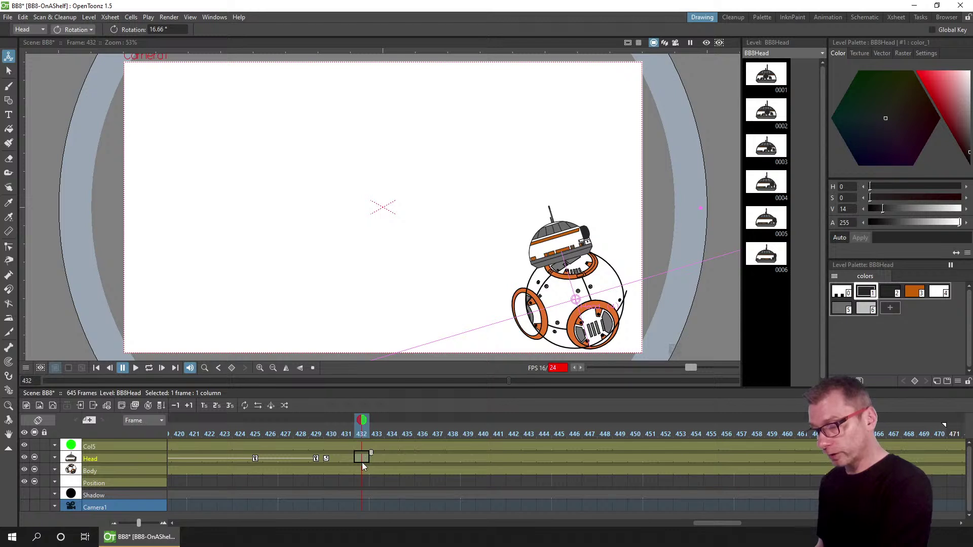
{"action": "key", "text": "Delete"}
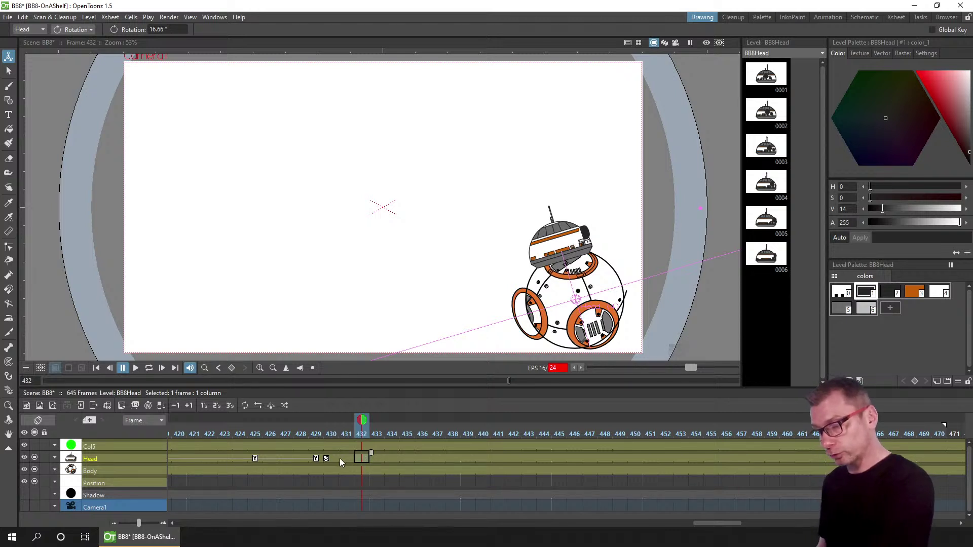
{"action": "key", "text": "ctrl+z"}
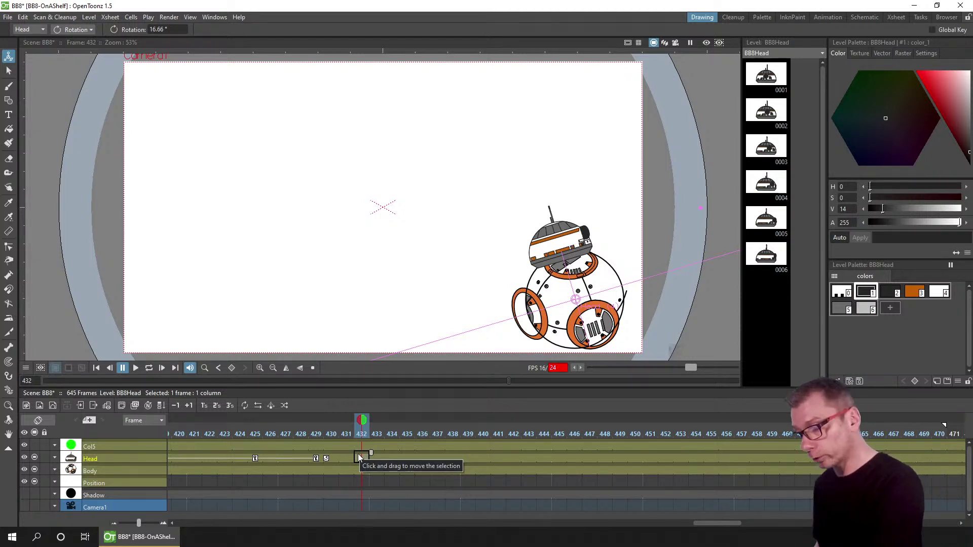
- Save the scene, select Head frames 432 to 439, and substitute drawing 5 across them
{"action": "key", "text": "ctrl+s"}
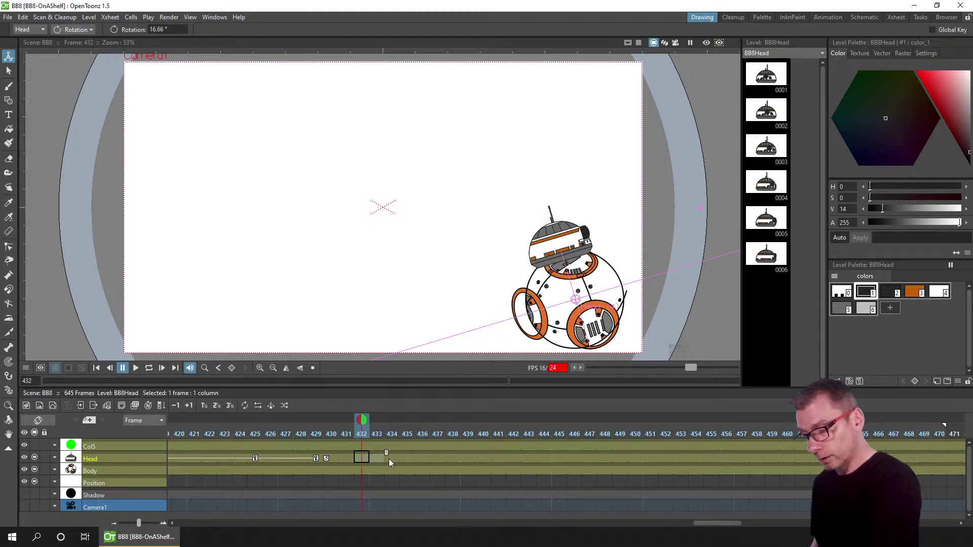
{"action": "left_click", "coordinate": [461, 458], "text": "shift"}
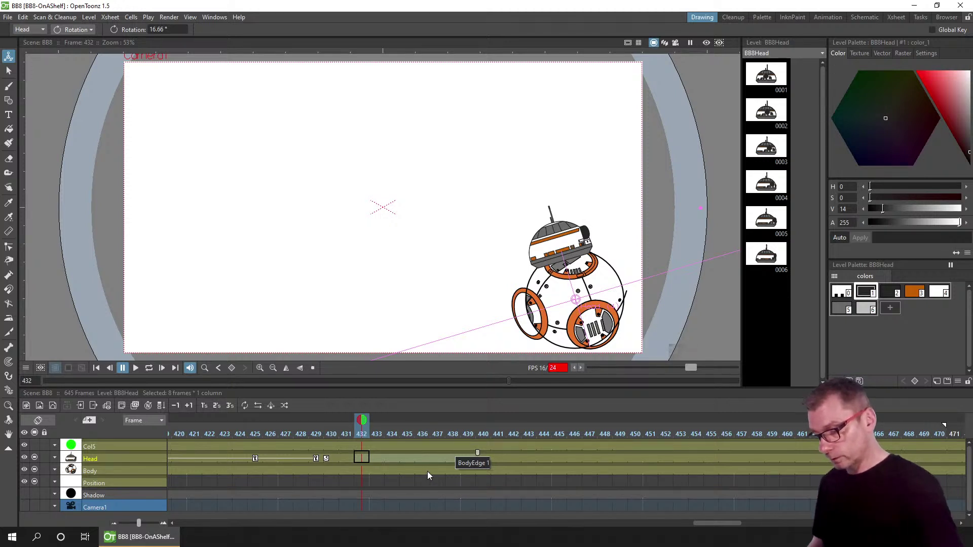
{"action": "type", "text": "5"}
{"action": "key", "text": "Return"}
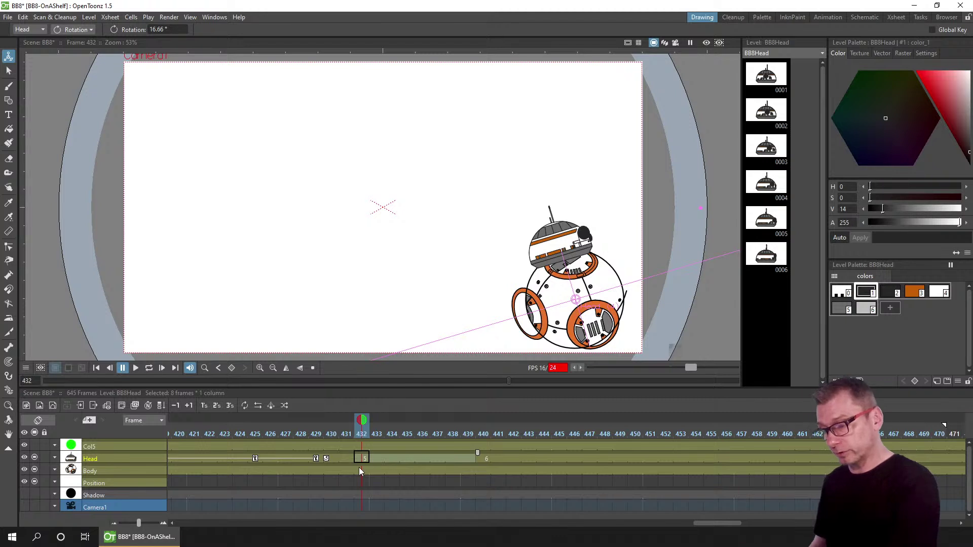
{"action": "type", "text": "2"}
{"action": "key", "text": "Return"}
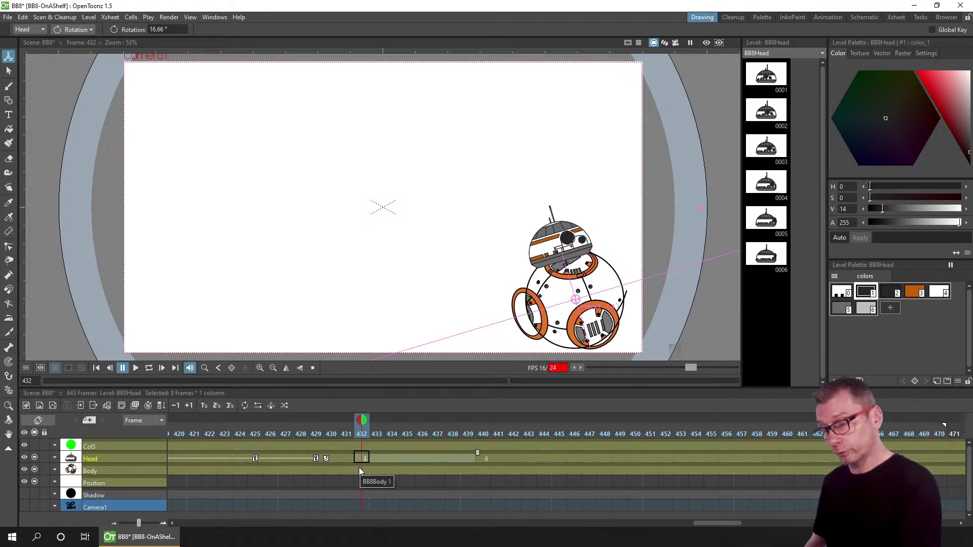
{"action": "key", "text": "ctrl+z"}
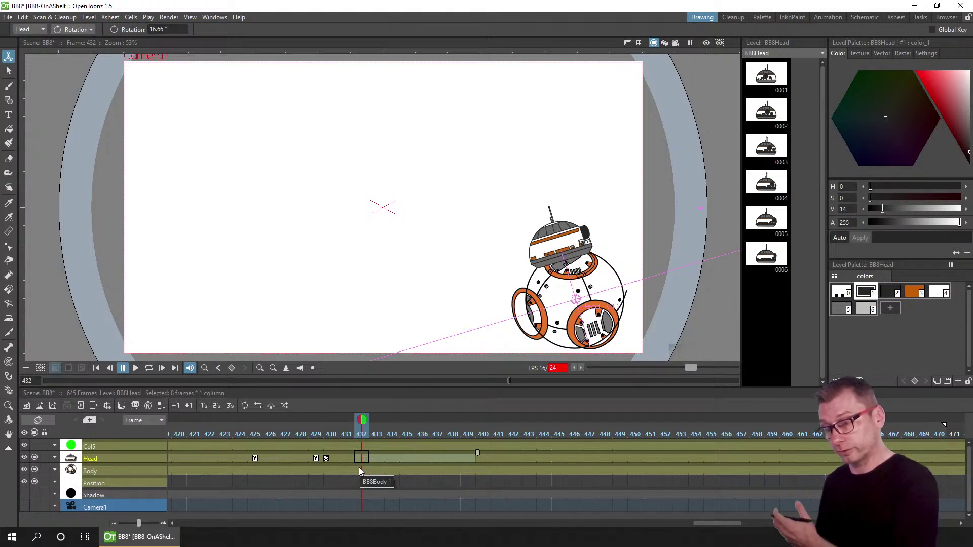
{"action": "key", "text": "ctrl+z"}
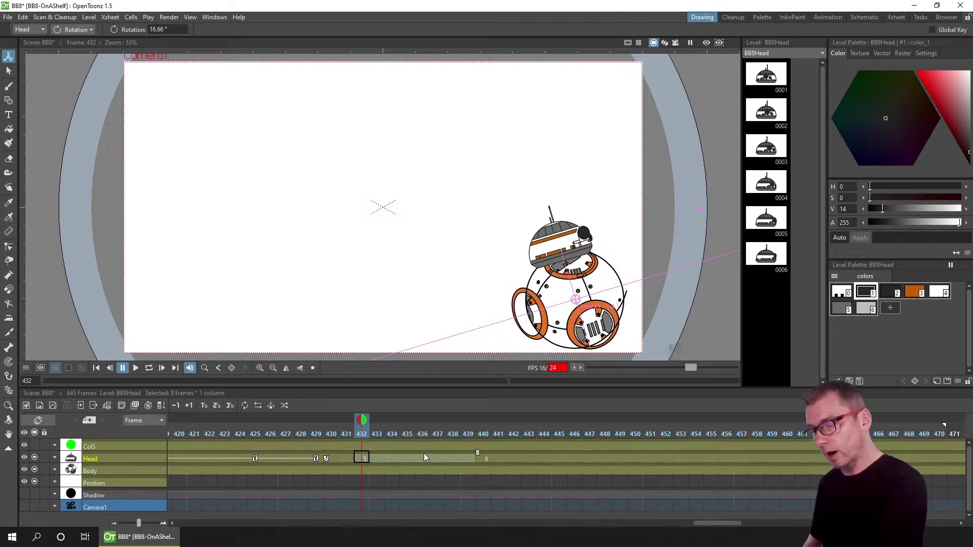
- Substitute Head drawings 4, 3 and 2 at frames 433, 434 and 435, and drawing 1 across frames 436 to 439
{"action": "left_click", "coordinate": [374, 459]}
{"action": "left_click_drag", "start_coordinate": [386, 453], "coordinate": [472, 455]}
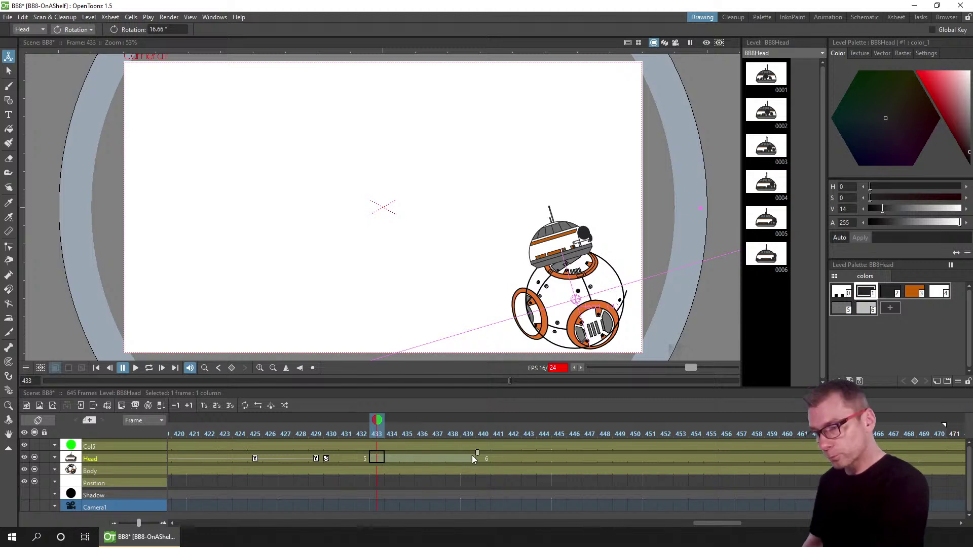
{"action": "left_click", "coordinate": [389, 459]}
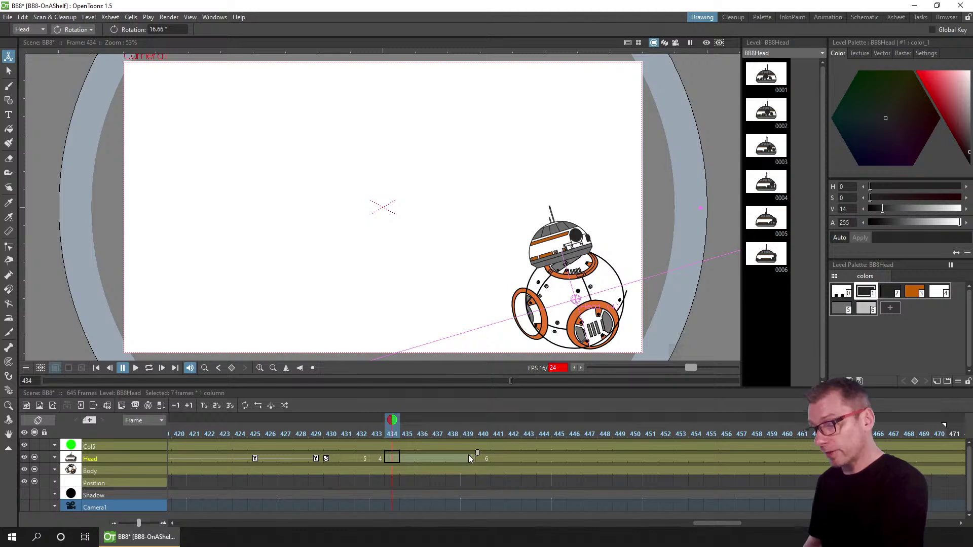
{"action": "left_click", "coordinate": [405, 458]}
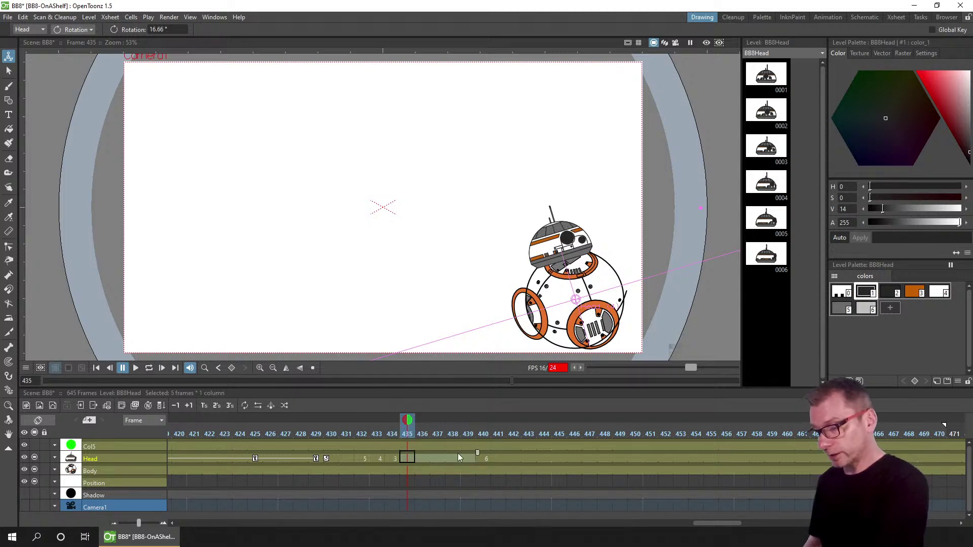
{"action": "left_click", "coordinate": [424, 458]}
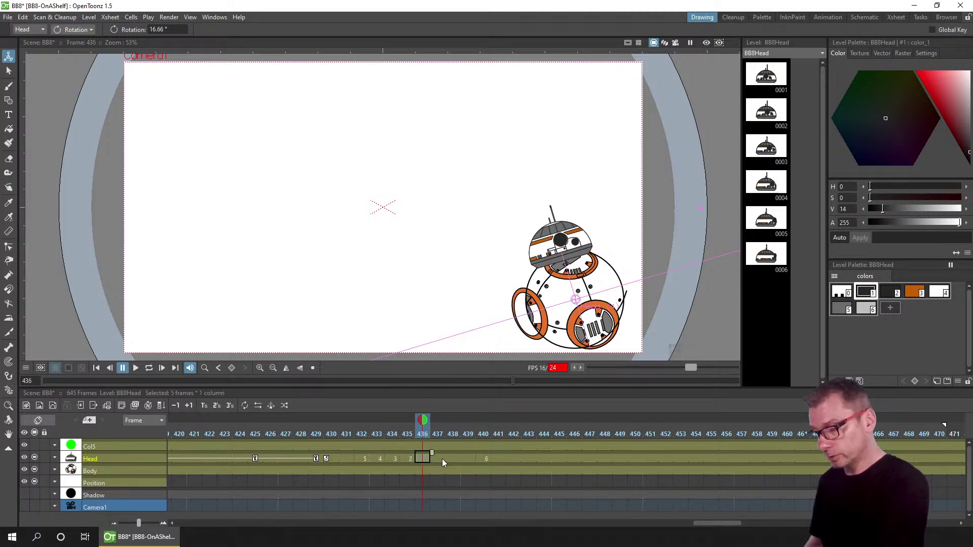
{"action": "type", "text": "1"}
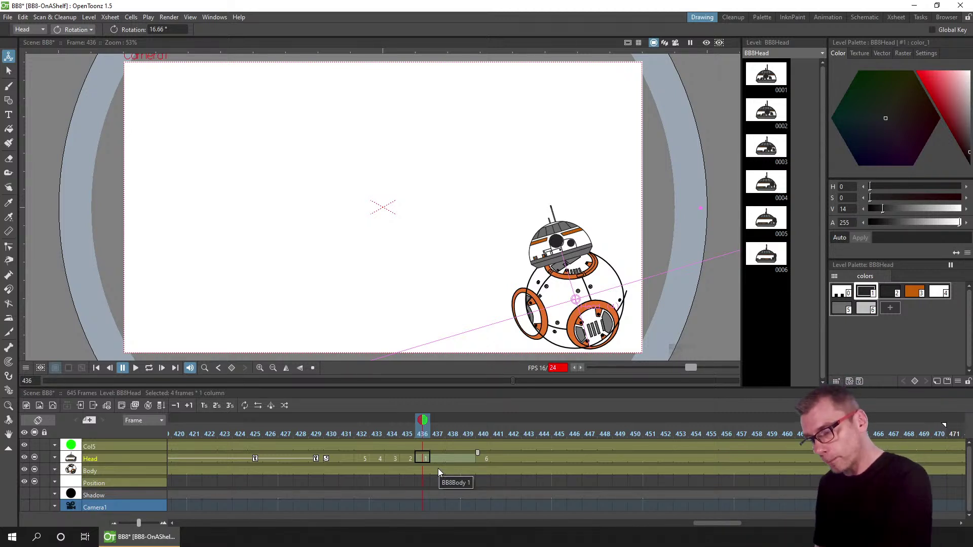
- Play through frames 430 to 440 to check the head turn
{"action": "left_click", "coordinate": [332, 434]}
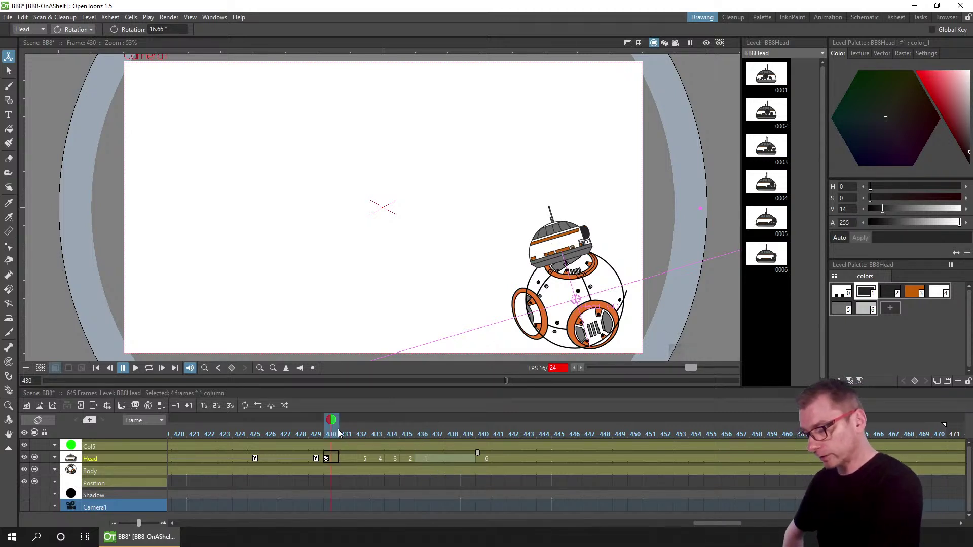
{"action": "left_click_drag", "start_coordinate": [332, 437], "coordinate": [439, 424]}
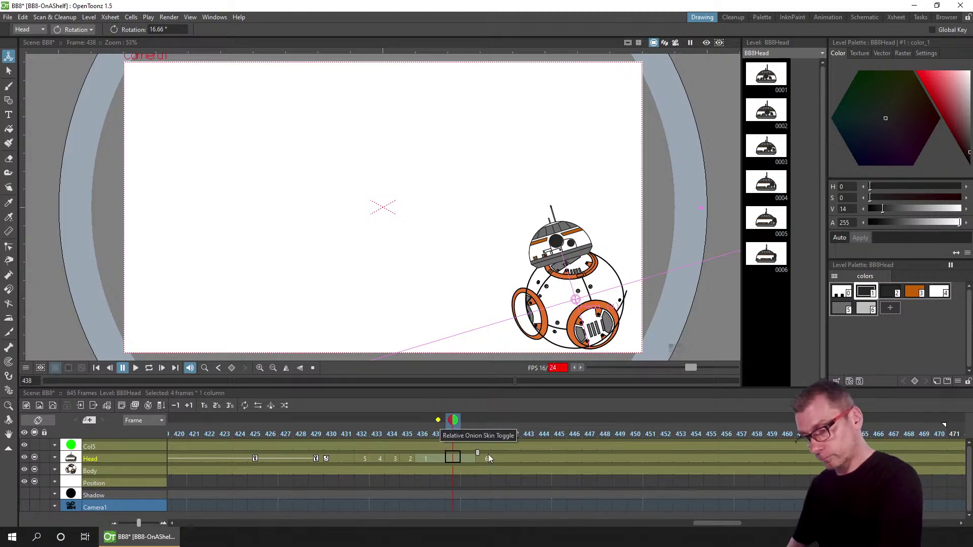
{"action": "key", "text": "period"}
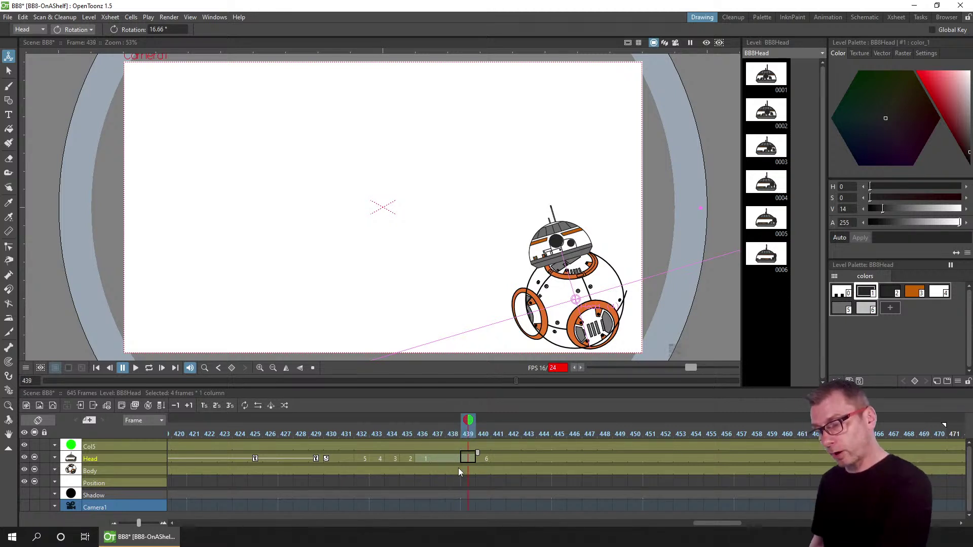
{"action": "key", "text": "period"}
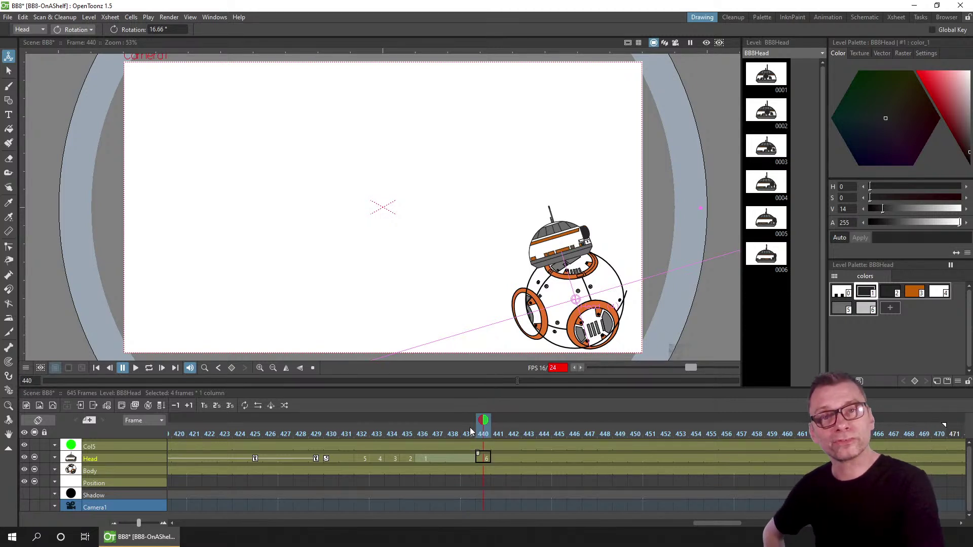
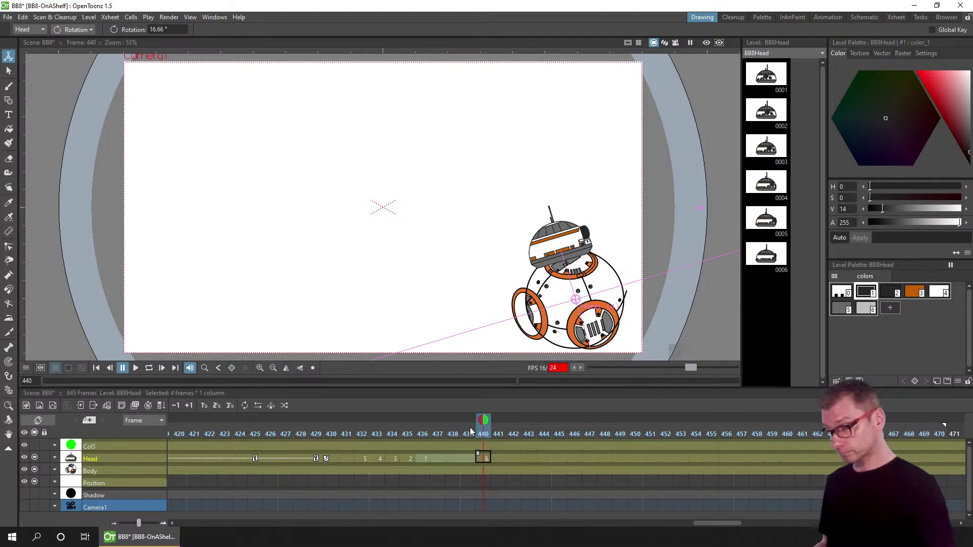
- Recheck the end of the head turn and extend Head drawing 1 through frame 459
{"action": "left_click_drag", "start_coordinate": [400, 428], "coordinate": [474, 430]}
{"action": "left_click", "coordinate": [484, 420]}
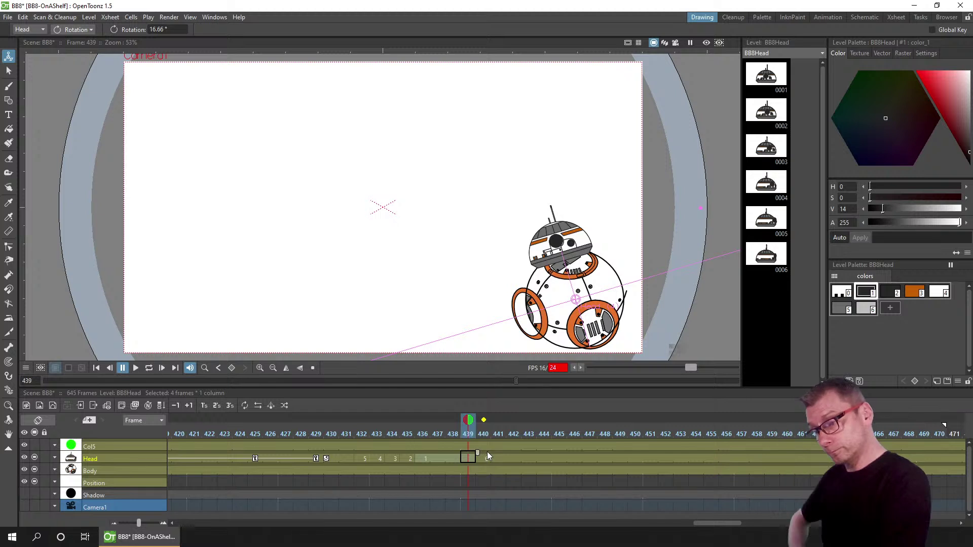
{"action": "left_click_drag", "start_coordinate": [478, 453], "coordinate": [523, 453]}
{"action": "left_click_drag", "start_coordinate": [666, 458], "coordinate": [777, 454]}
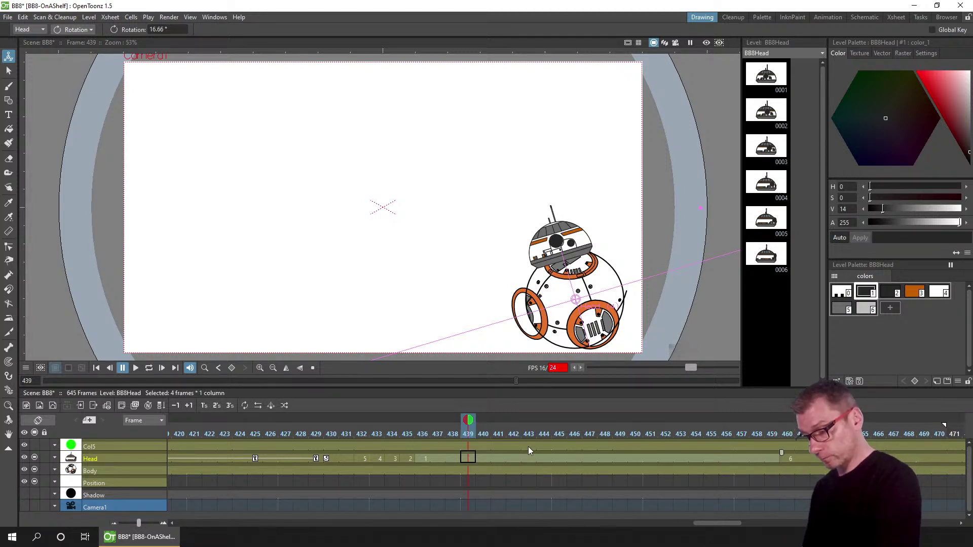
- Add a Head keyframe at frame 441 with rotation 0°, and save the scene
{"action": "left_click", "coordinate": [503, 458]}
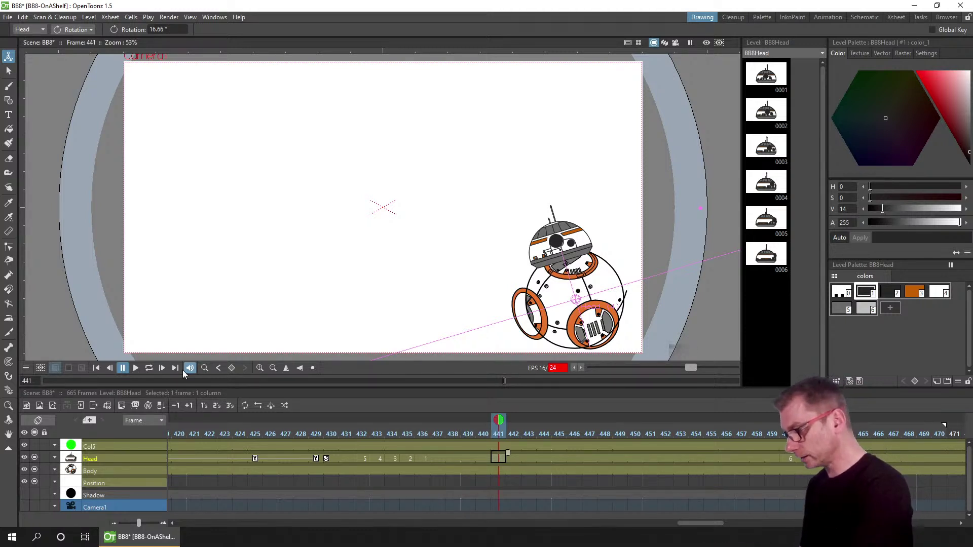
{"action": "left_click", "coordinate": [230, 369]}
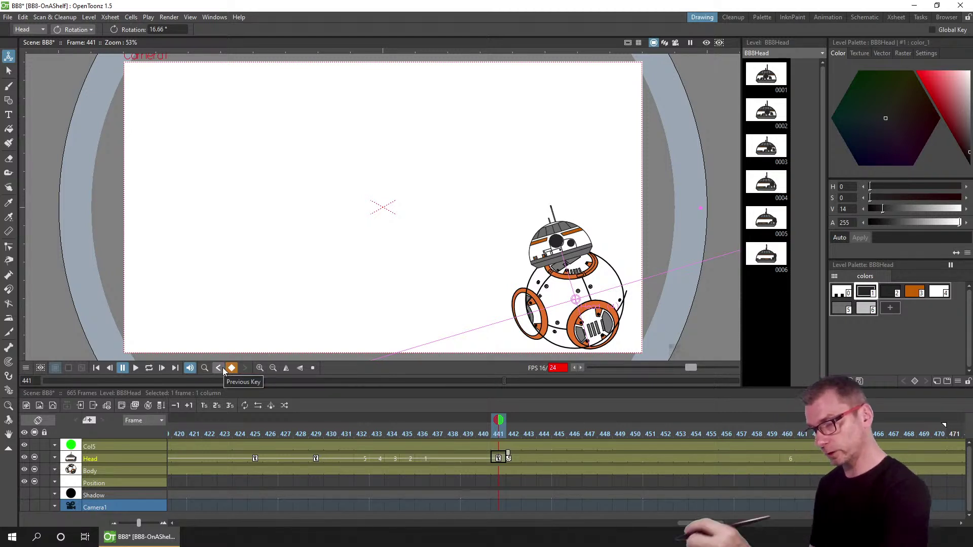
{"action": "left_click_drag", "start_coordinate": [571, 178], "coordinate": [600, 181]}
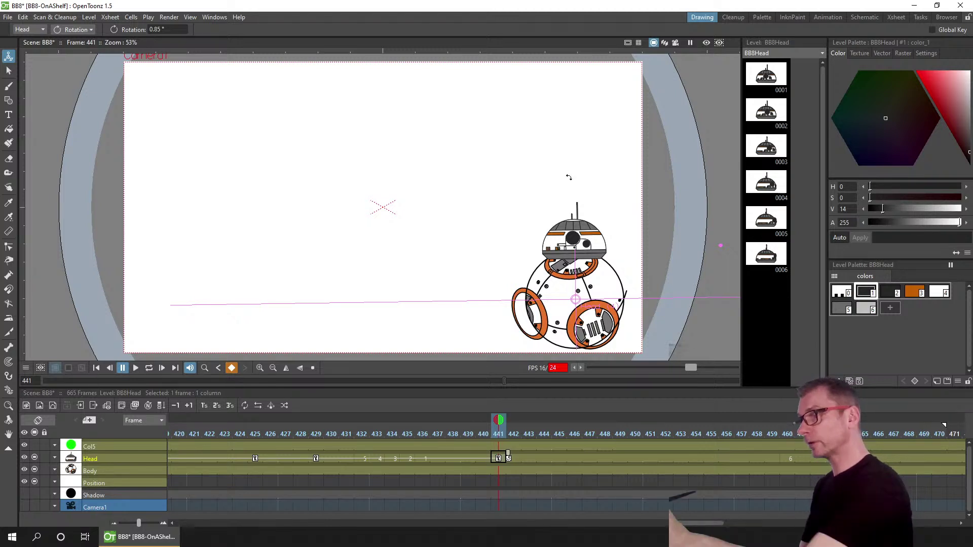
{"action": "left_click", "coordinate": [178, 29]}
{"action": "type", "text": "0"}
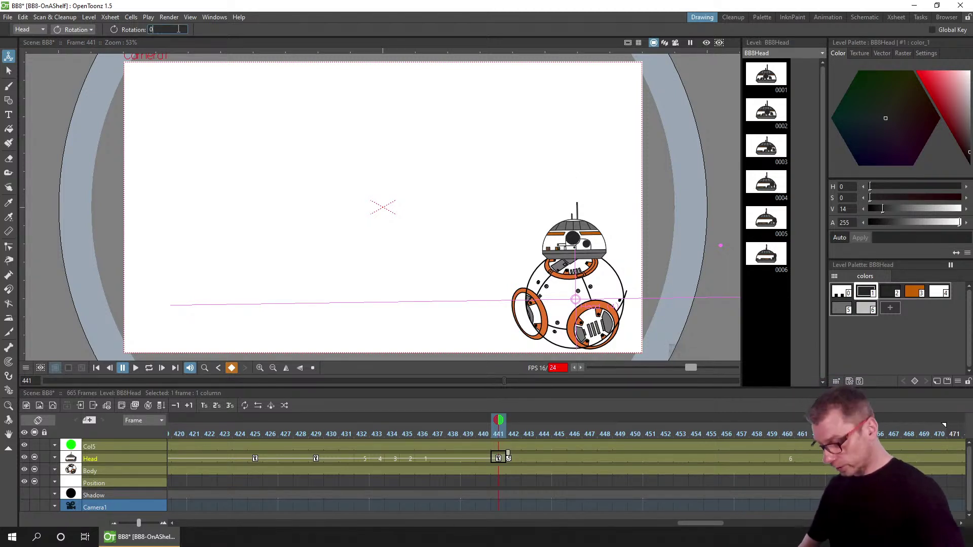
{"action": "key", "text": "Return"}
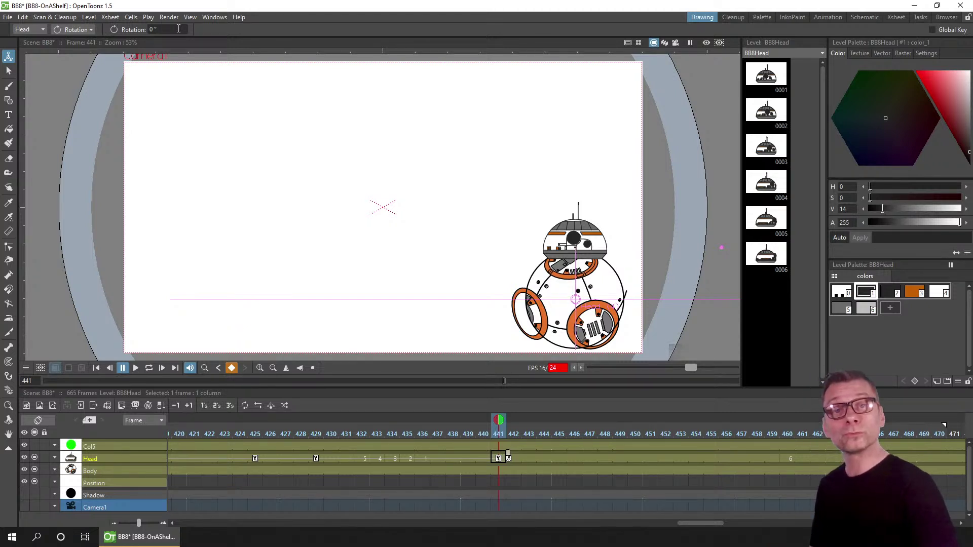
{"action": "key", "text": "ctrl+s"}
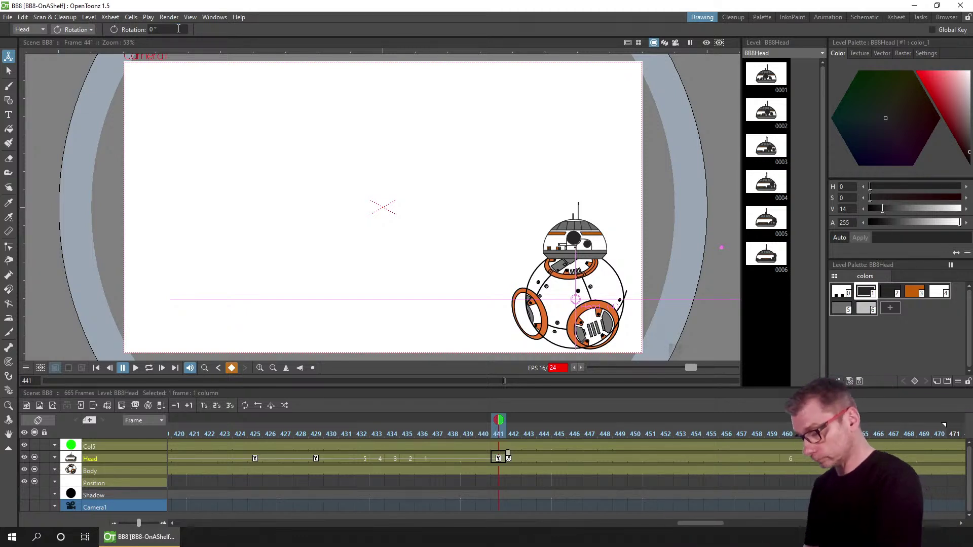
- Scrub between frames 436 and 442 to review the head returning upright
{"action": "left_click", "coordinate": [470, 432]}
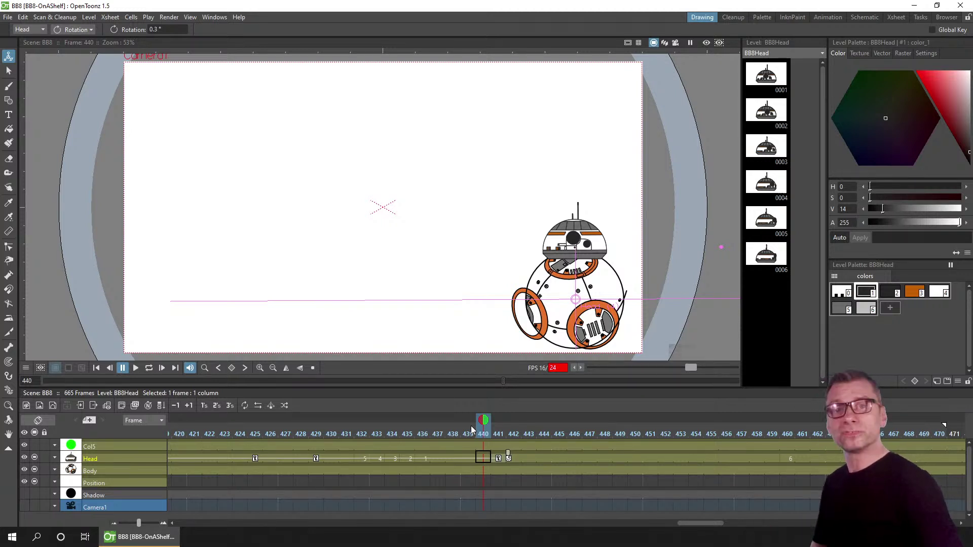
{"action": "left_click", "coordinate": [457, 434]}
{"action": "left_click", "coordinate": [504, 433]}
{"action": "left_click", "coordinate": [422, 434]}
{"action": "left_click", "coordinate": [506, 433]}
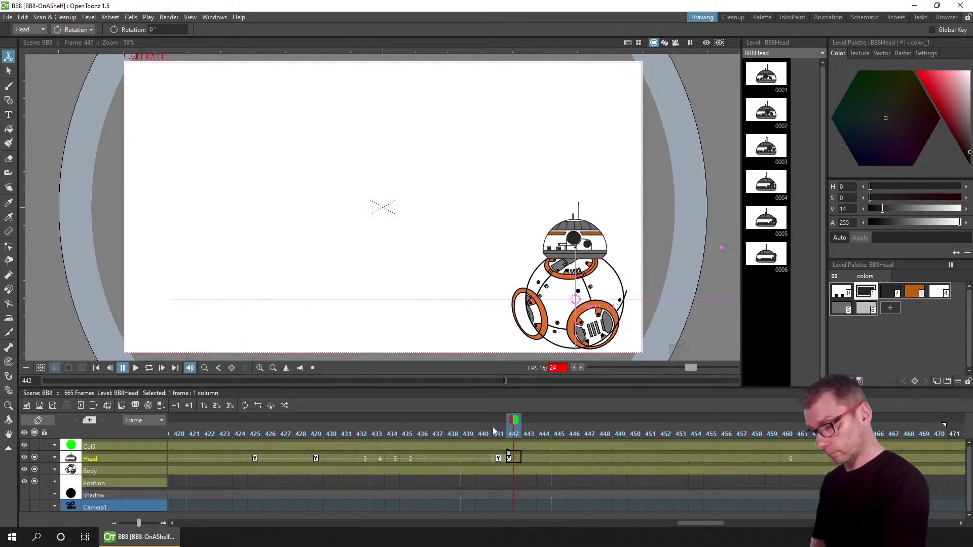
- Overshoot the Head rotation to about -8° at frame 441, rotate it back to about 0° at frame 444, and save the scene
{"action": "left_click", "coordinate": [498, 434]}
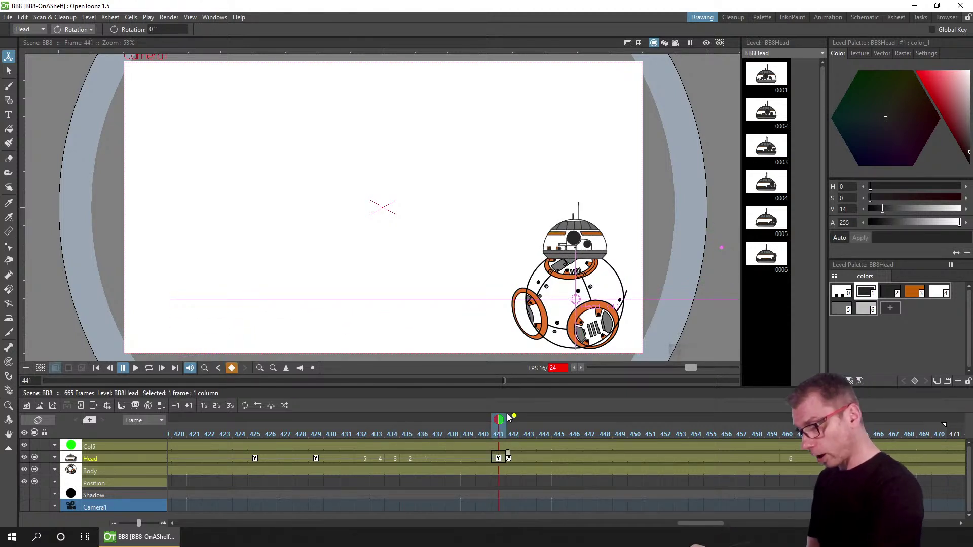
{"action": "left_click_drag", "start_coordinate": [615, 213], "coordinate": [618, 224]}
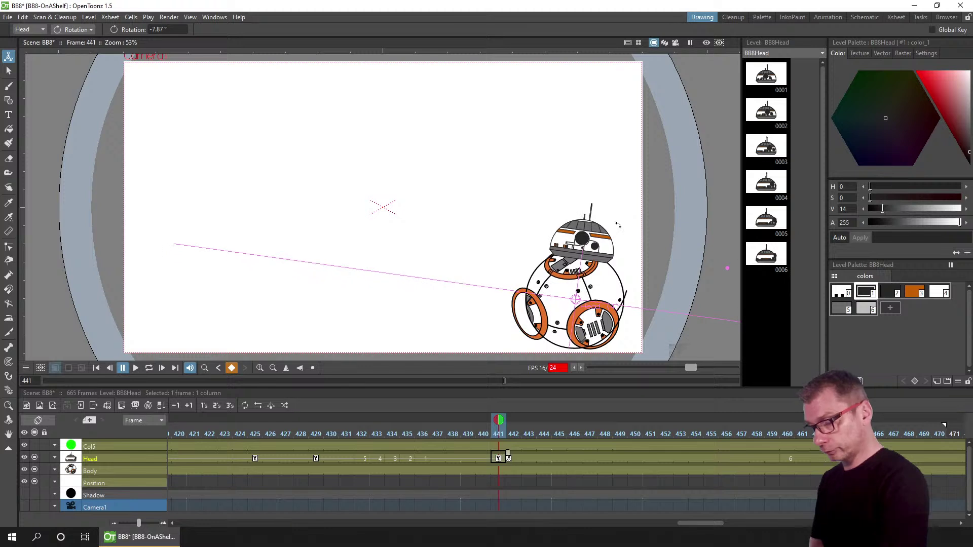
{"action": "left_click_drag", "start_coordinate": [521, 431], "coordinate": [543, 430]}
{"action": "left_click_drag", "start_coordinate": [623, 210], "coordinate": [614, 214]}
{"action": "left_click_drag", "start_coordinate": [404, 436], "coordinate": [589, 425]}
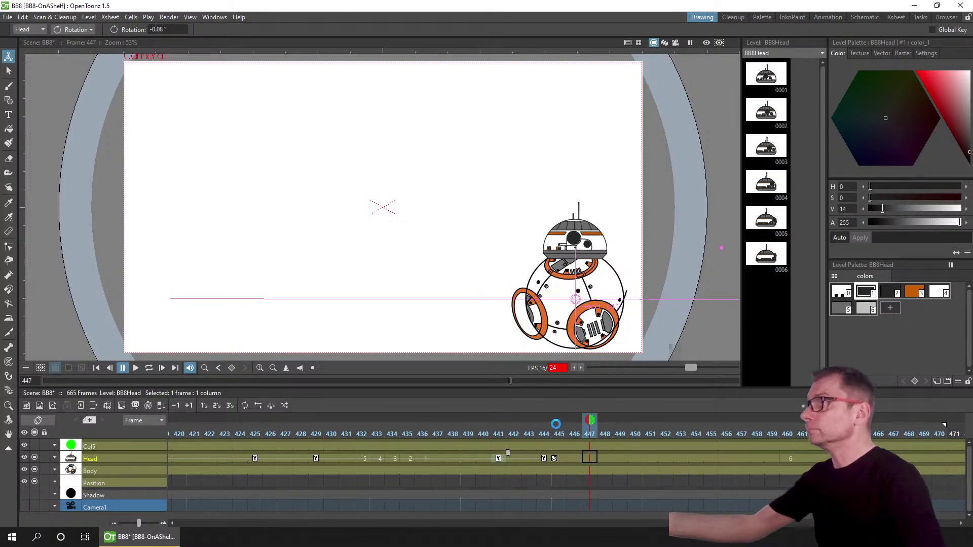
{"action": "key", "text": "ctrl+s"}
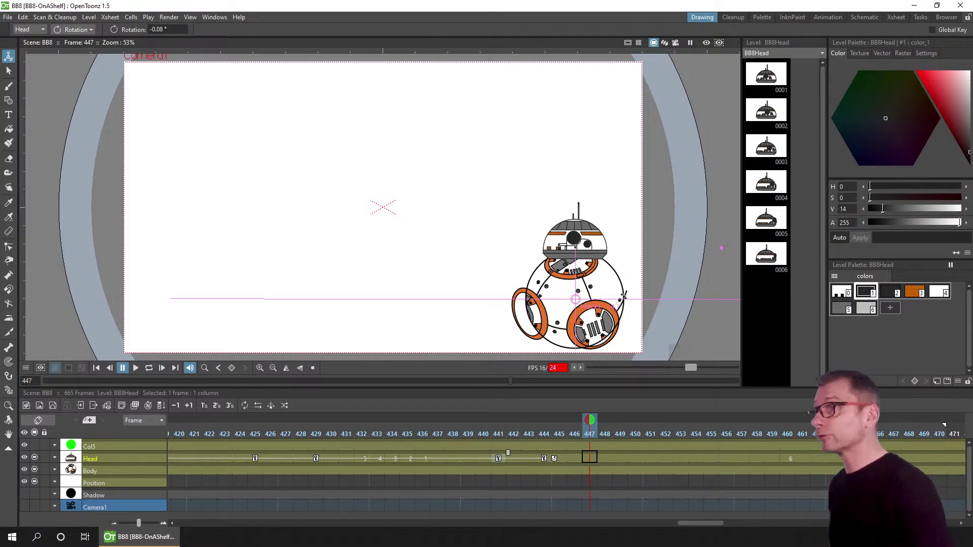
- Review the head settle and set the Head rotation at frame 444 to exactly 0°
{"action": "left_click_drag", "start_coordinate": [466, 427], "coordinate": [575, 428]}
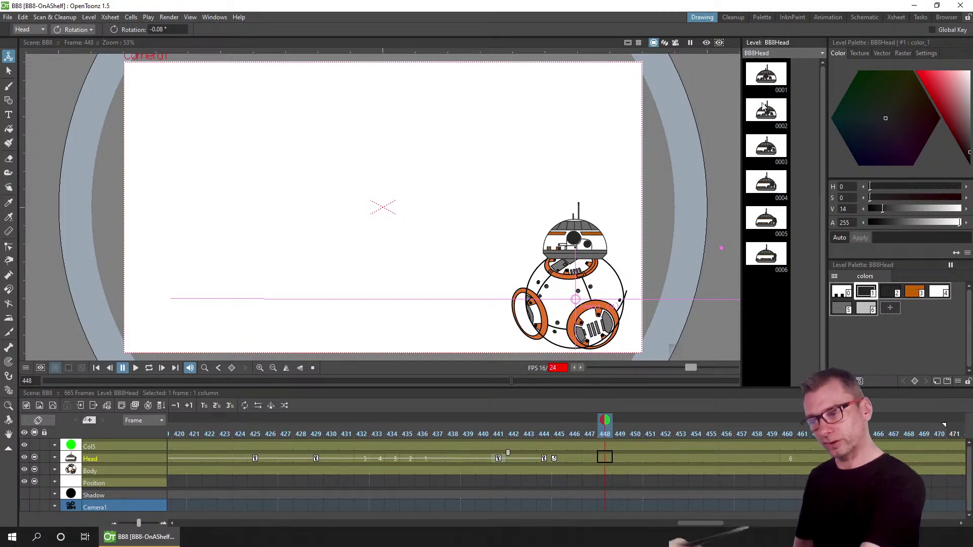
{"action": "left_click", "coordinate": [347, 434]}
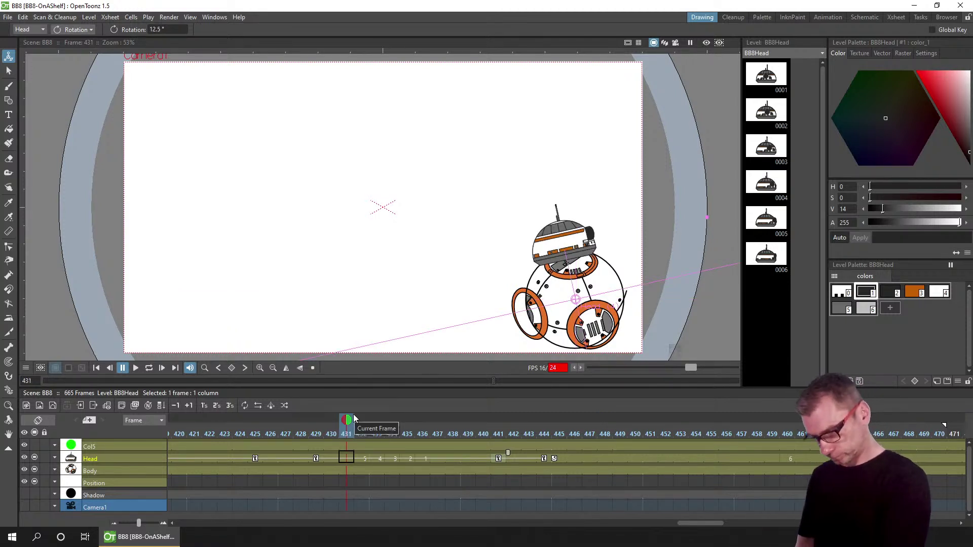
{"action": "left_click", "coordinate": [536, 423]}
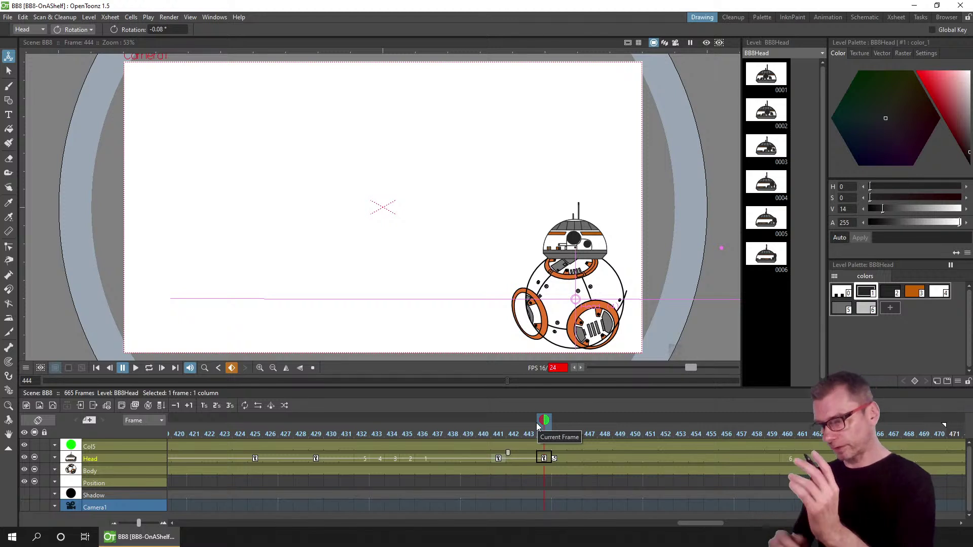
{"action": "left_click", "coordinate": [178, 29]}
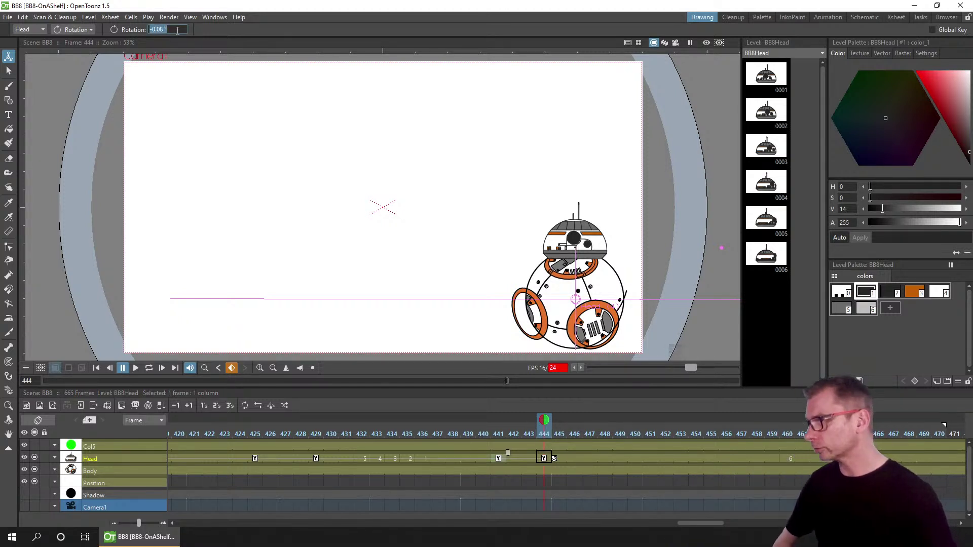
{"action": "key", "text": "Return"}
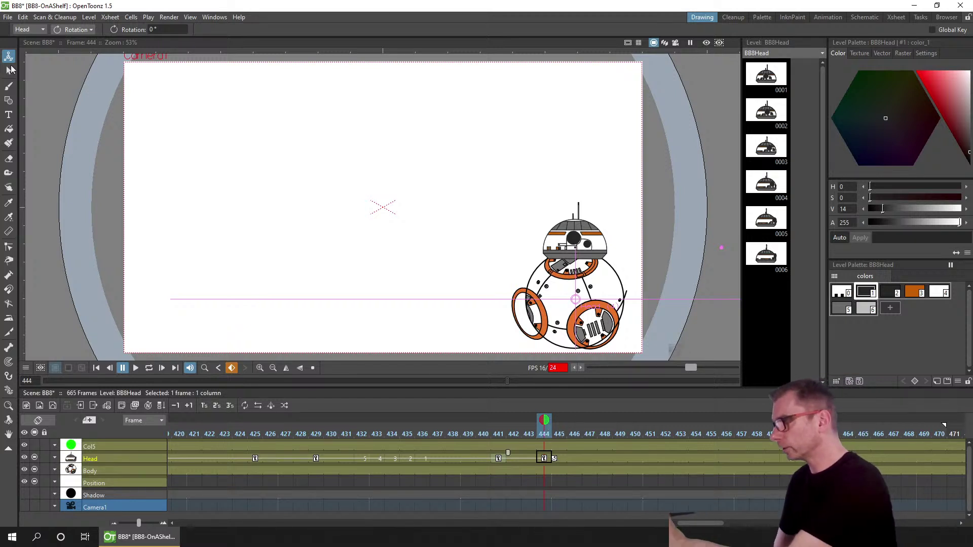
- Flip the Head horizontally at frame 445 by setting its horizontal scale to -100%
{"action": "left_click", "coordinate": [74, 30]}
{"action": "left_click", "coordinate": [82, 67]}
{"action": "left_click", "coordinate": [224, 29]}
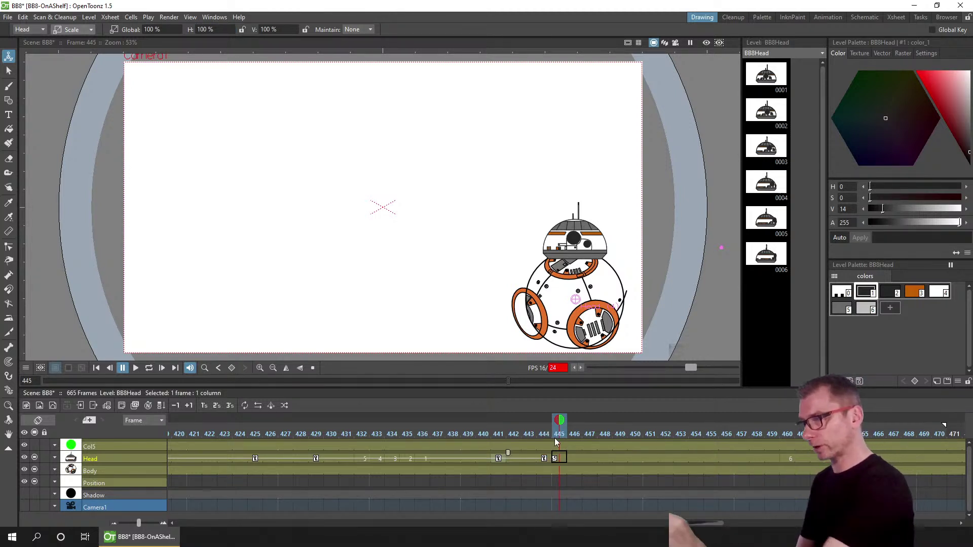
{"action": "left_click", "coordinate": [219, 29]}
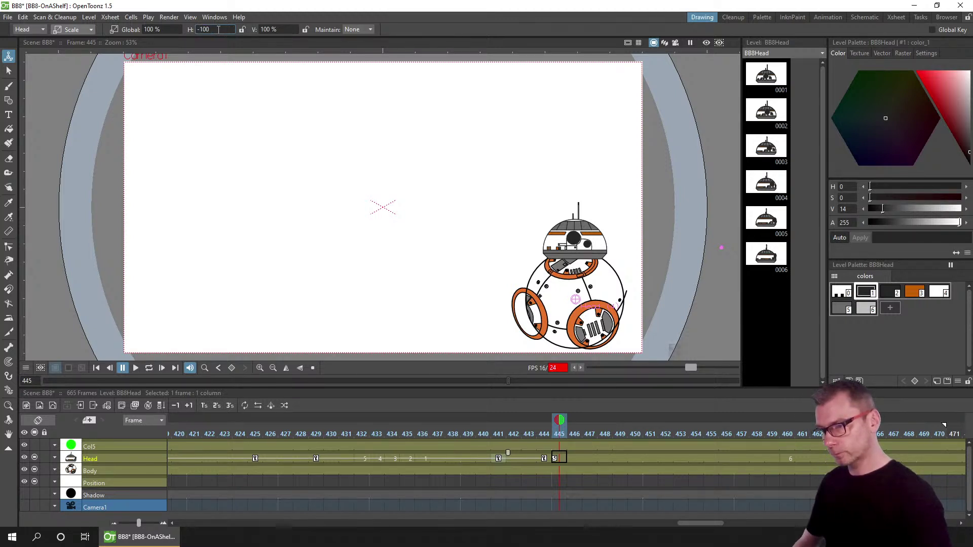
{"action": "key", "text": "Return"}
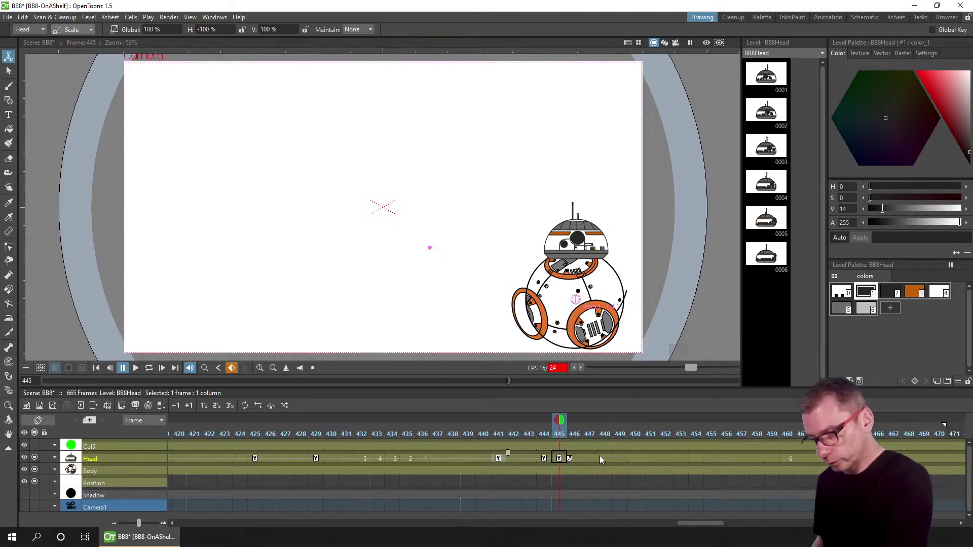
- Select Head frames 445 to 448 and substitute drawing 2 across them
{"action": "left_click", "coordinate": [607, 458]}
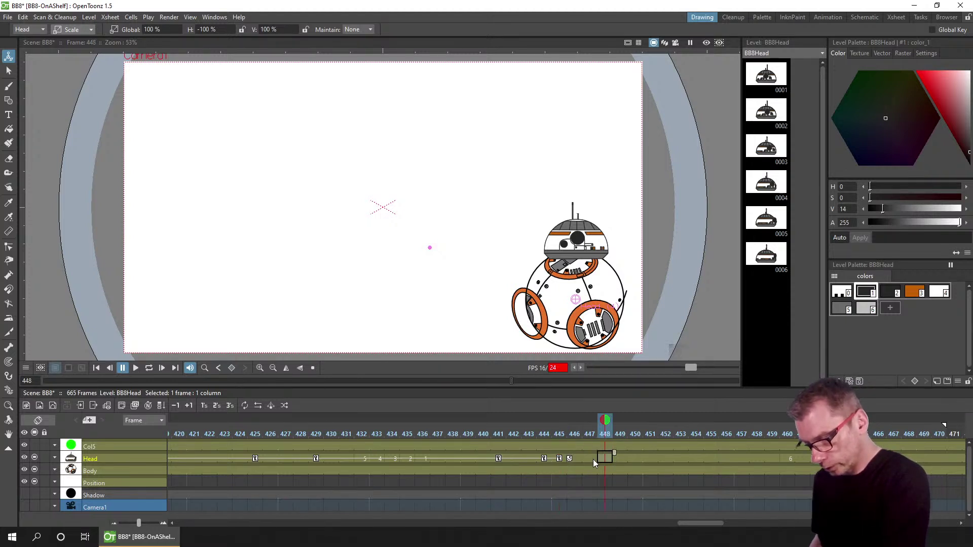
{"action": "left_click", "coordinate": [559, 459], "text": "shift"}
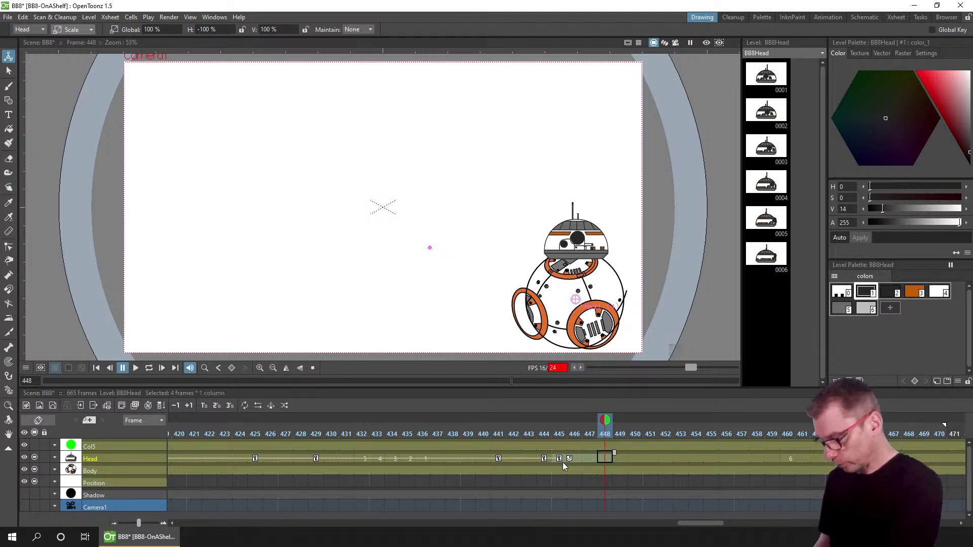
{"action": "key", "text": "2"}
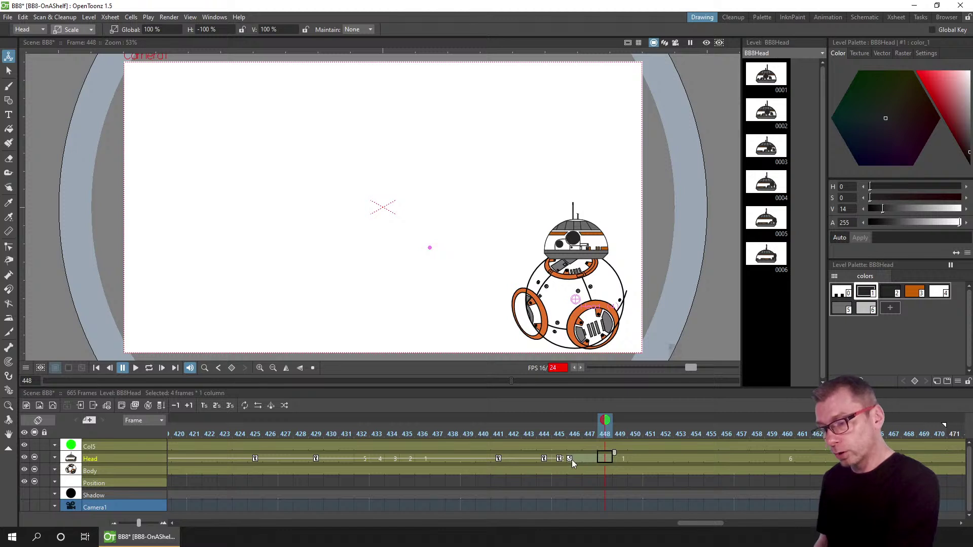
- Continue the mirrored head turn by substituting drawing 3 at Head frame 446, drawing 4 at frame 447 and drawing 5 at frame 448
{"action": "left_click", "coordinate": [579, 457], "text": "shift"}
{"action": "key", "text": "3"}
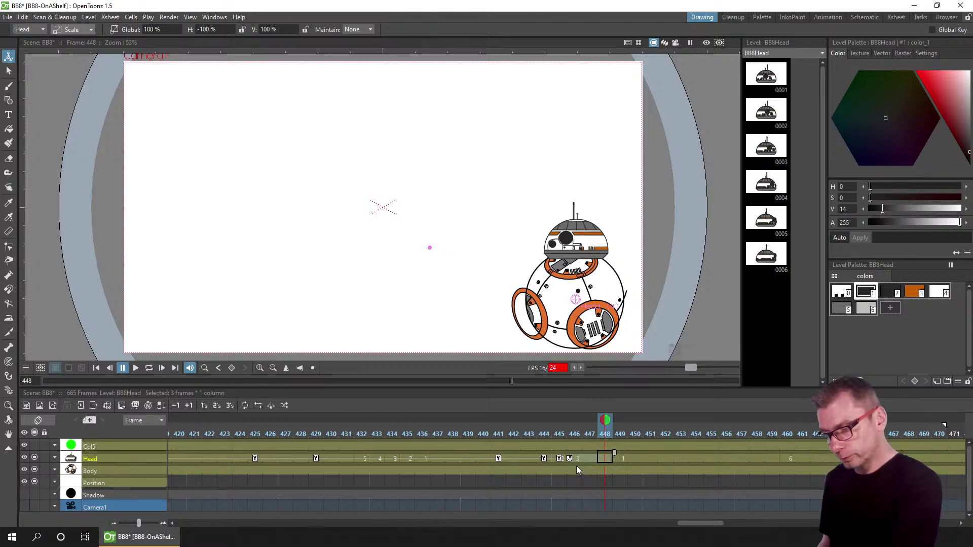
{"action": "left_click", "coordinate": [588, 458]}
{"action": "left_click_drag", "start_coordinate": [588, 459], "coordinate": [601, 459]}
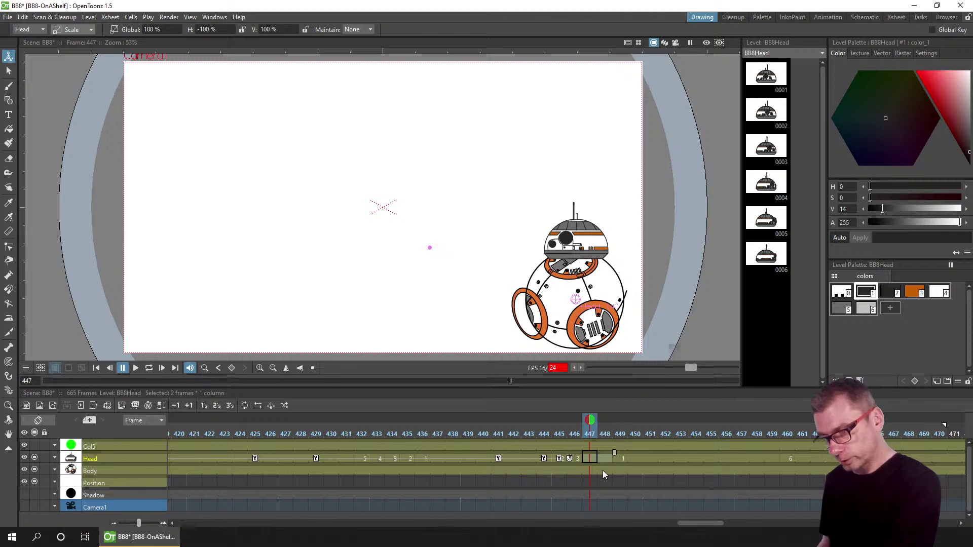
{"action": "key", "text": "4"}
{"action": "left_click", "coordinate": [601, 457]}
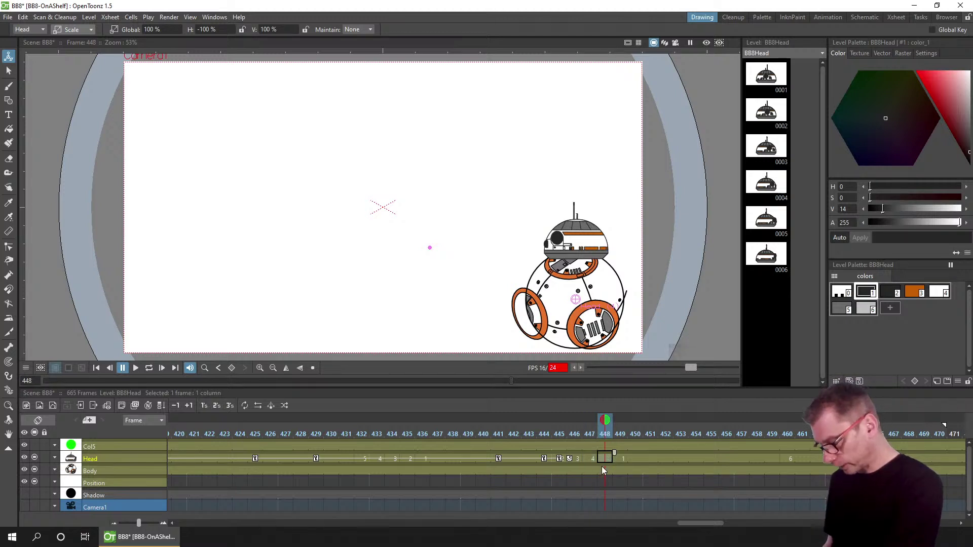
{"action": "key", "text": "5"}
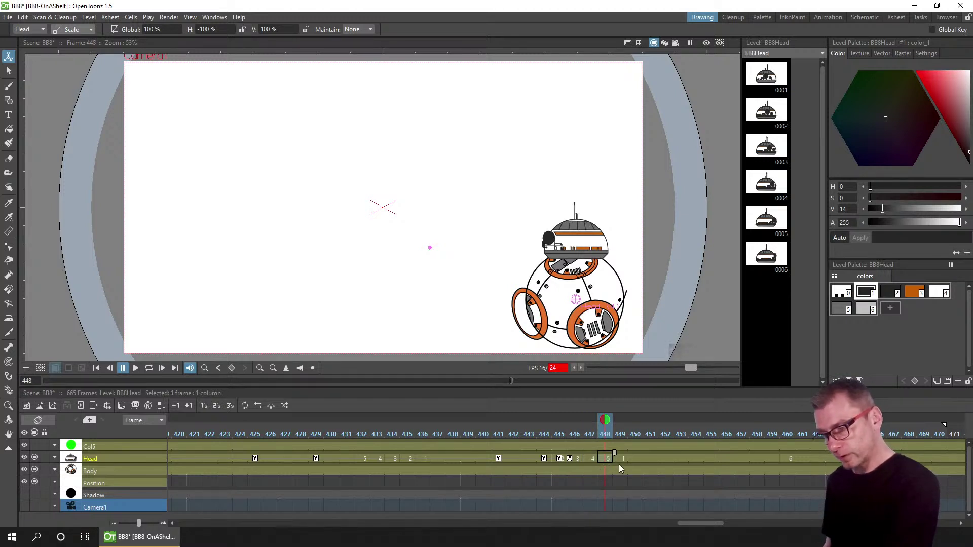
- Substitute drawing 6 across Head frames 449 to 459
{"action": "left_click", "coordinate": [620, 456]}
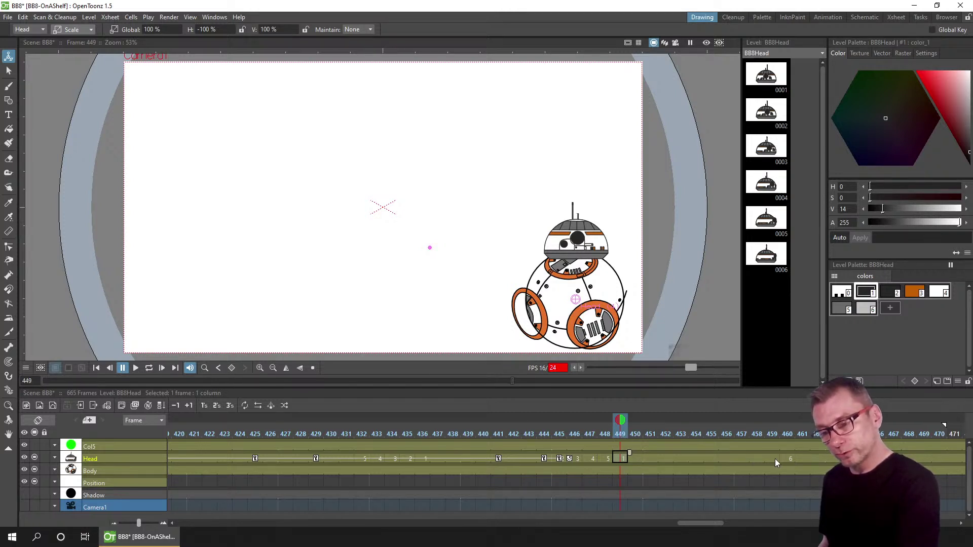
{"action": "left_click", "coordinate": [772, 458]}
{"action": "left_click", "coordinate": [622, 461], "text": "shift"}
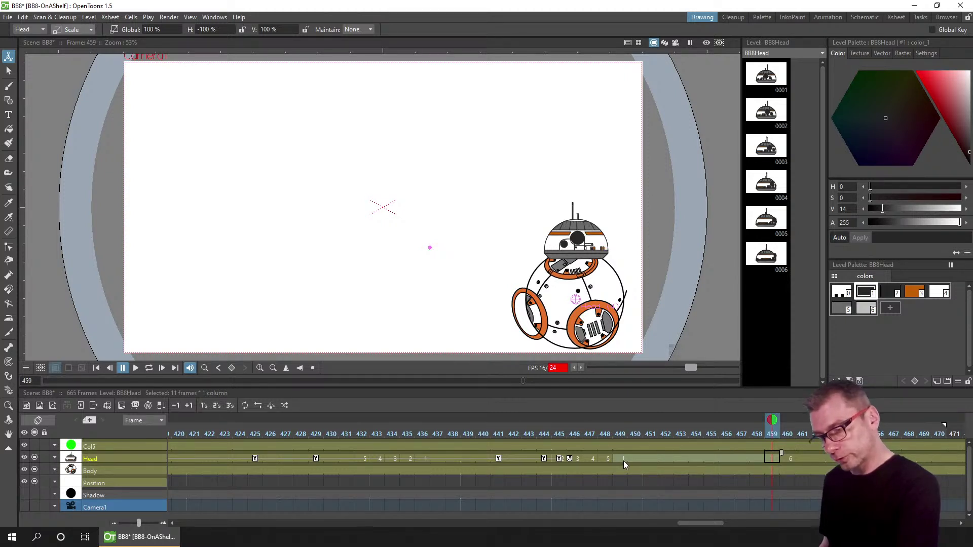
{"action": "type", "text": "6"}
{"action": "key", "text": "Return"}
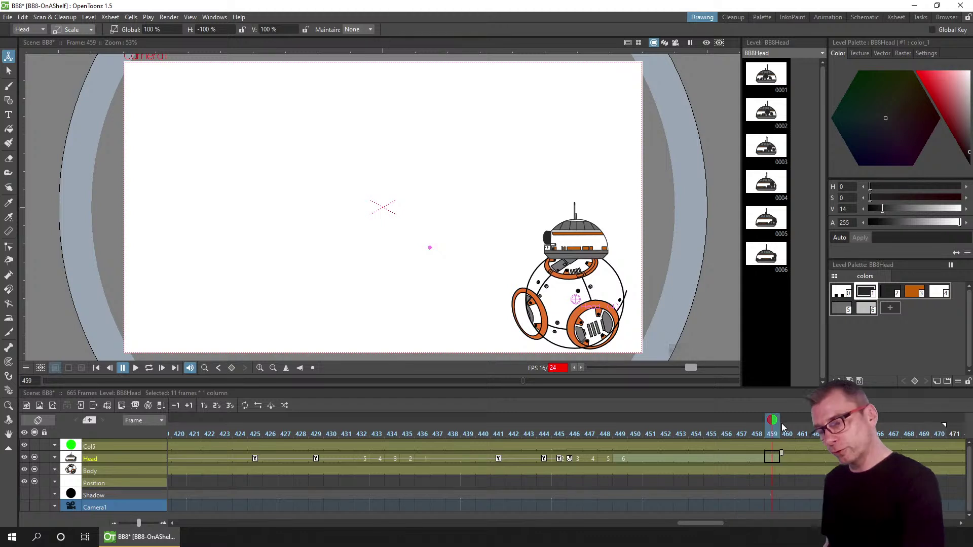
- Review the mirrored head turn between frames 444 and 453, and save the scene
{"action": "left_click", "coordinate": [545, 432]}
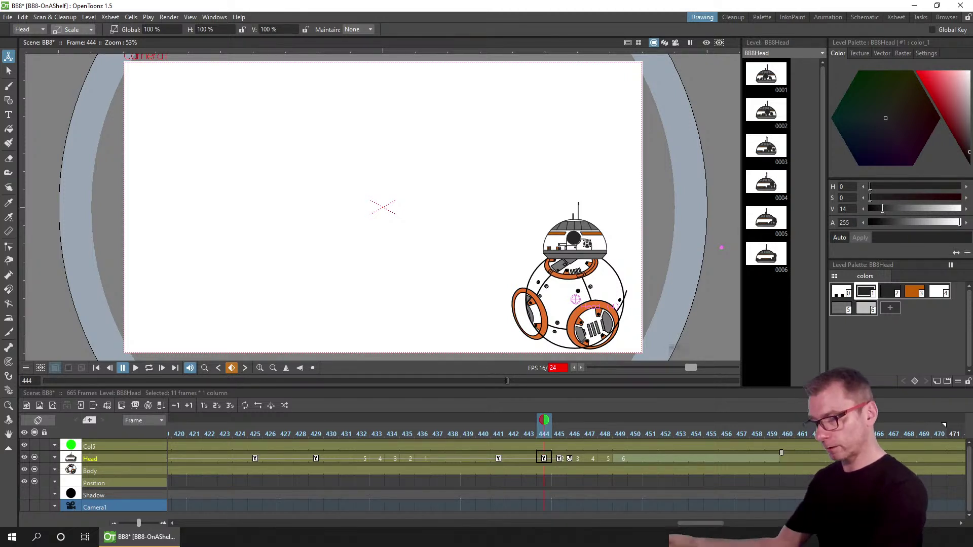
{"action": "left_click", "coordinate": [561, 435]}
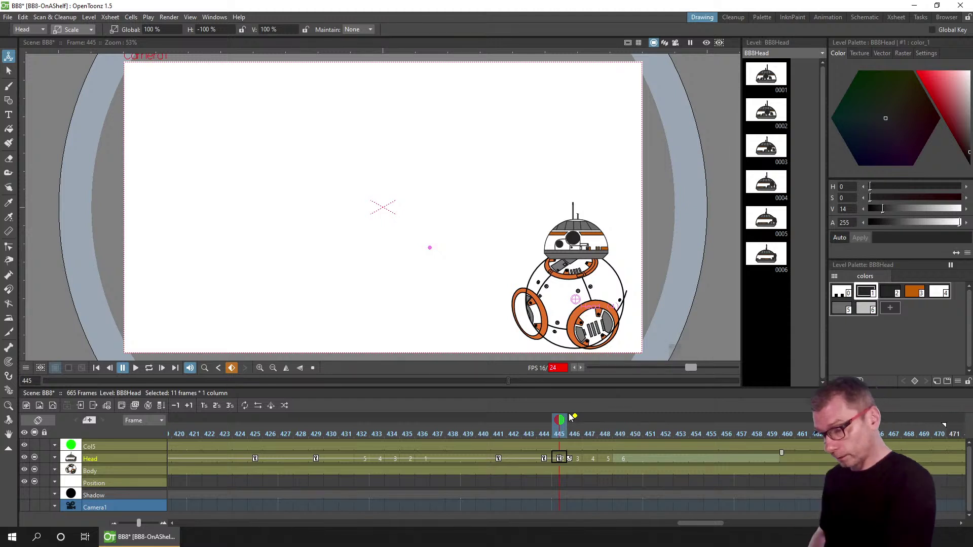
{"action": "left_click_drag", "start_coordinate": [516, 434], "coordinate": [547, 434]}
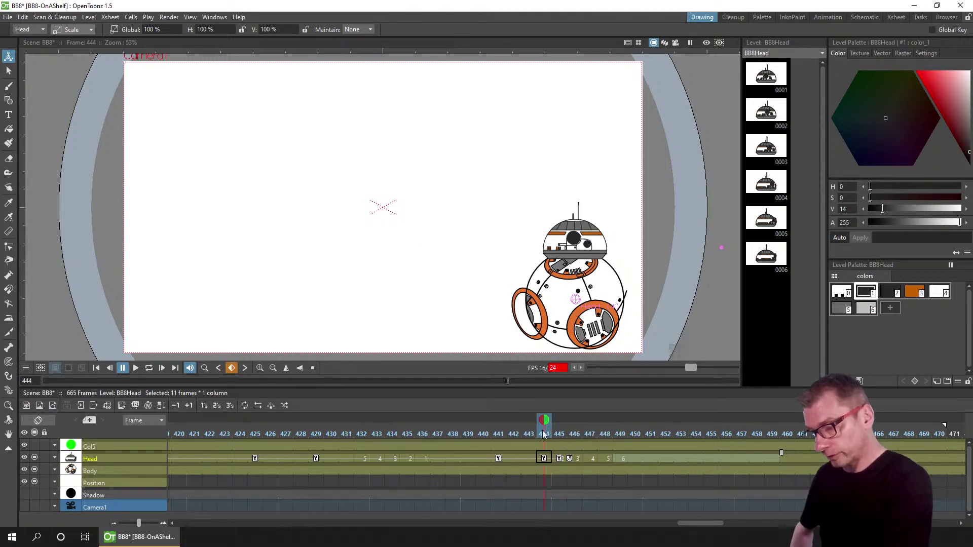
{"action": "left_click", "coordinate": [561, 434]}
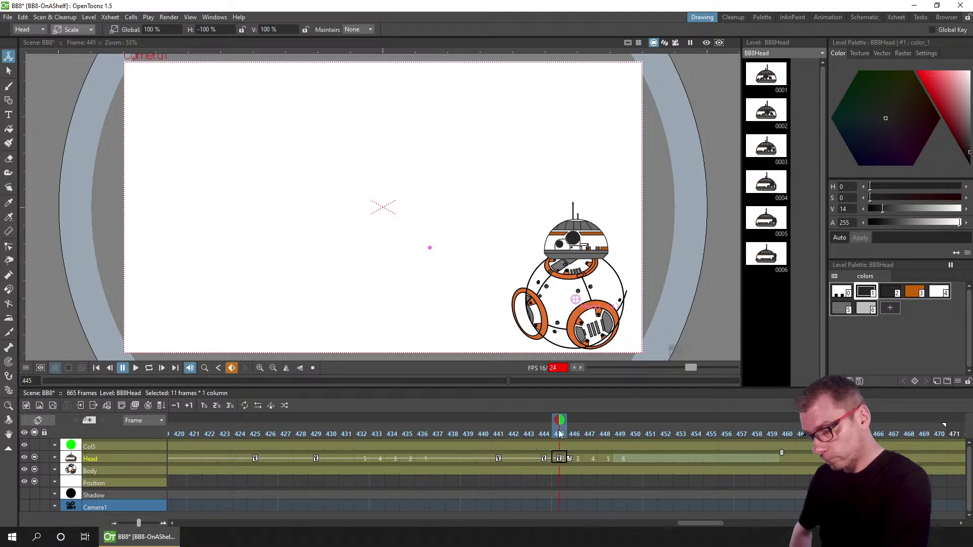
{"action": "left_click_drag", "start_coordinate": [562, 435], "coordinate": [683, 436]}
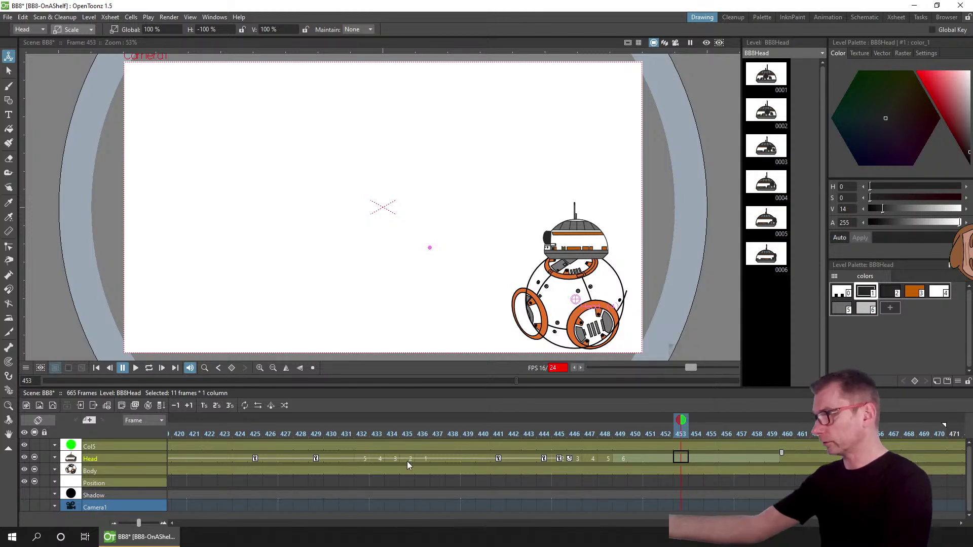
{"action": "key", "text": "ctrl+s"}
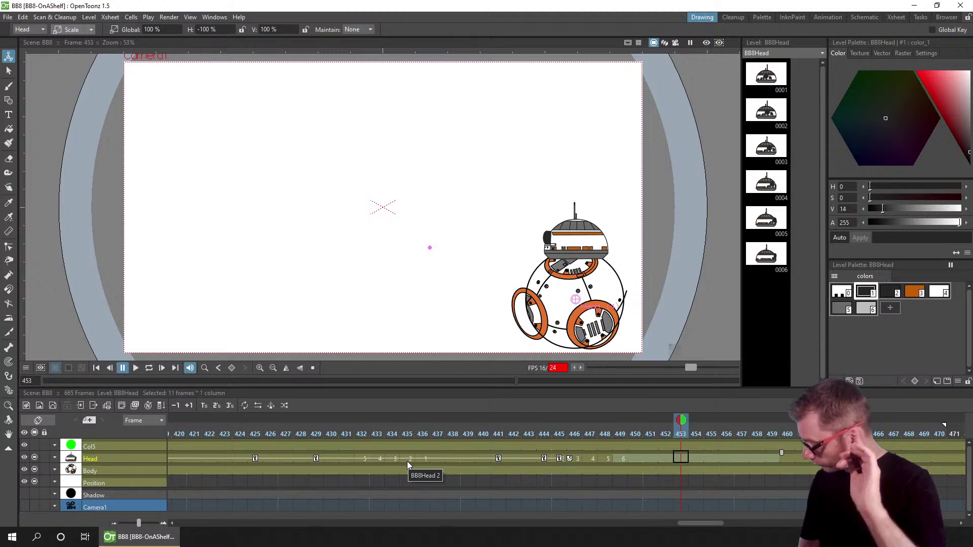
- Play back the head animation and scrub from frame 419 through the tilt and turn to check its timing
{"action": "left_click", "coordinate": [144, 370]}
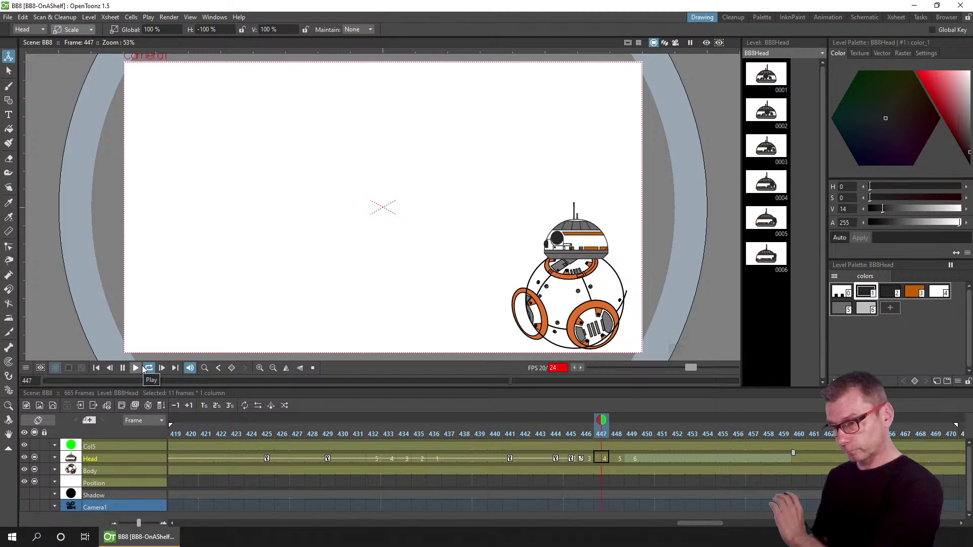
{"action": "left_click", "coordinate": [124, 368]}
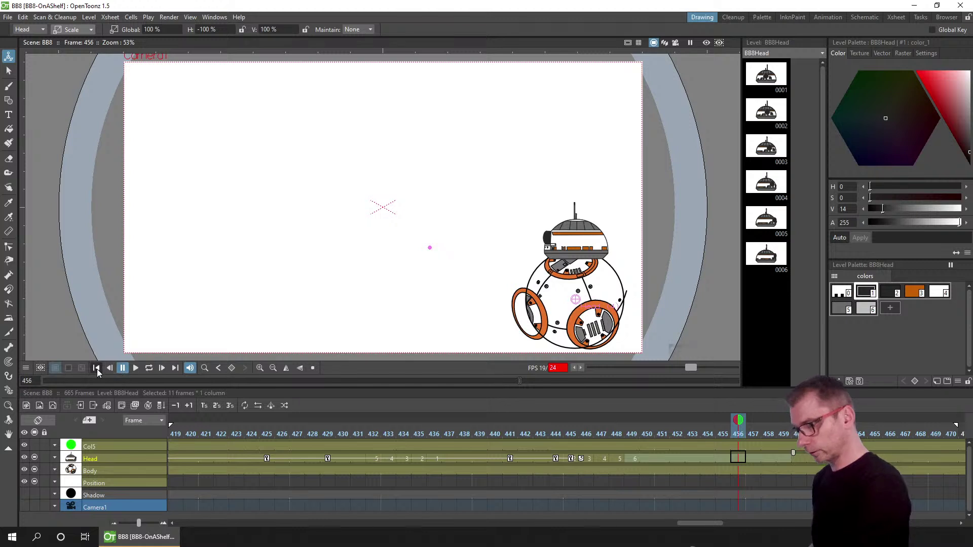
{"action": "left_click", "coordinate": [97, 368]}
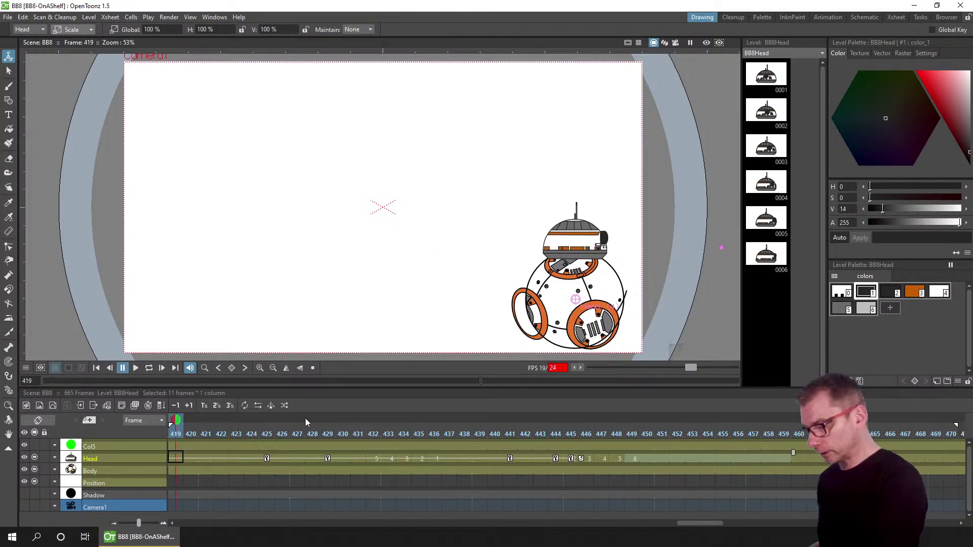
{"action": "left_click_drag", "start_coordinate": [233, 429], "coordinate": [354, 431]}
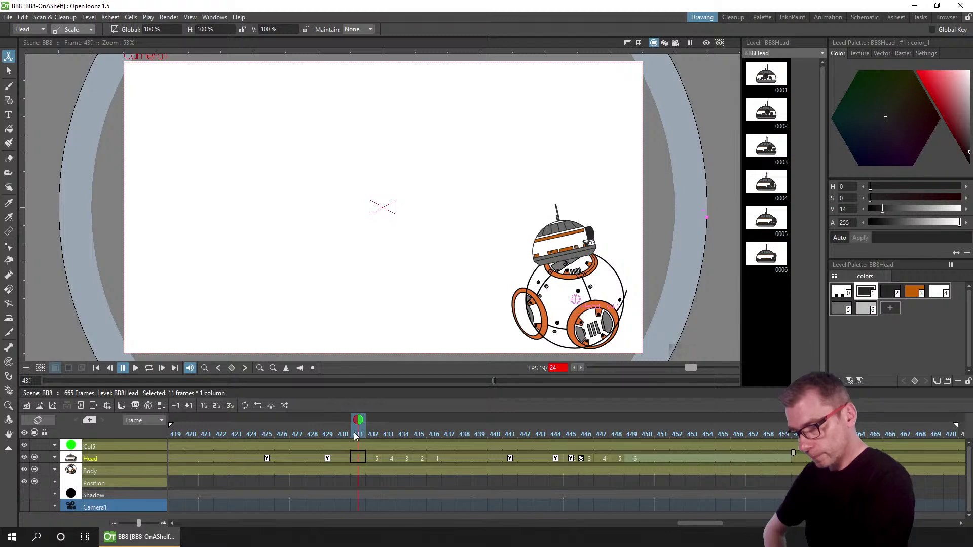
{"action": "left_click", "coordinate": [513, 431]}
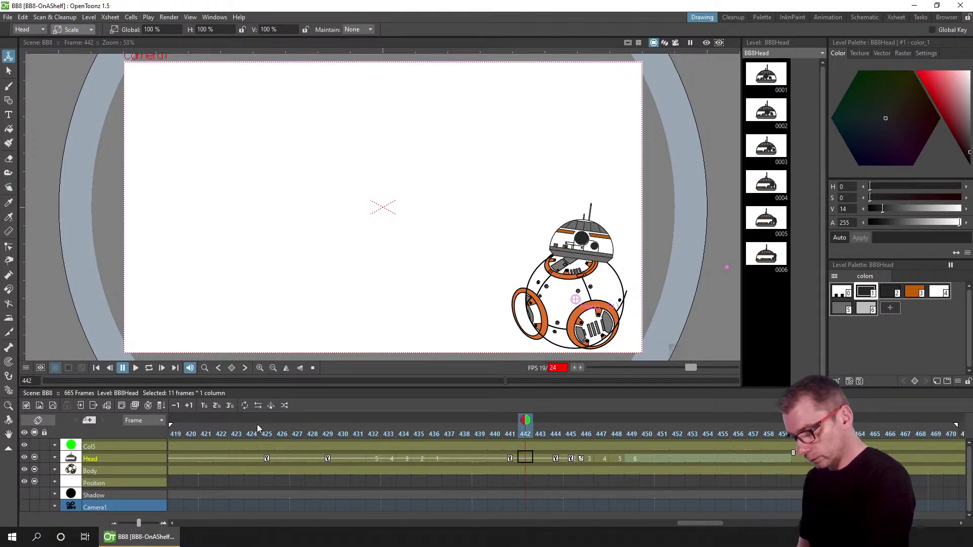
{"action": "left_click_drag", "start_coordinate": [239, 428], "coordinate": [373, 437]}
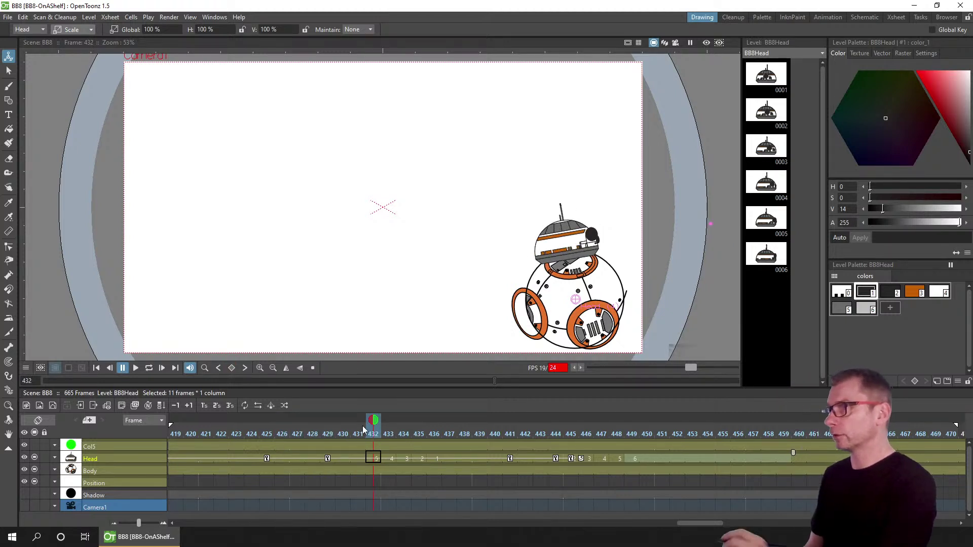
- Copy the Head keyframe at frame 429 to frame 431 to hold the tilted pose
{"action": "left_click", "coordinate": [327, 458]}
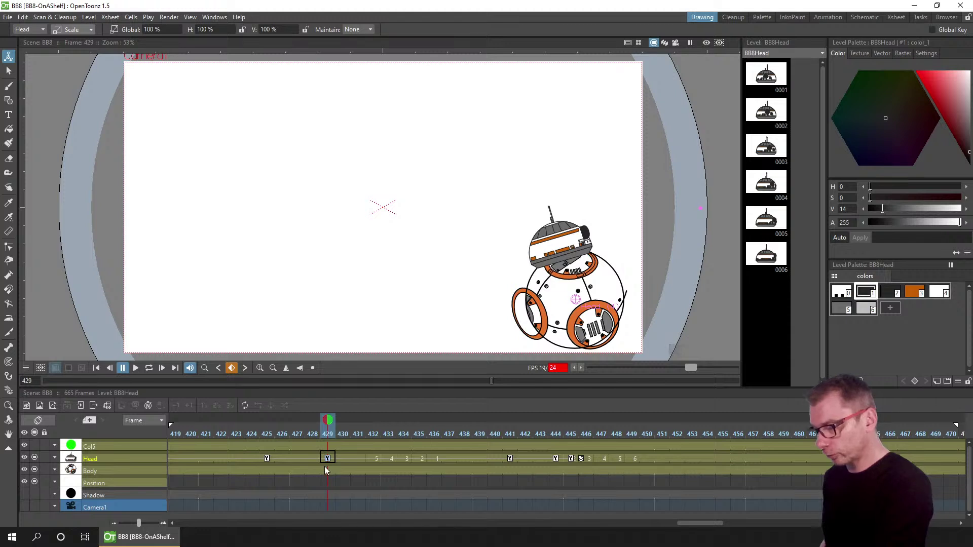
{"action": "left_click", "coordinate": [358, 458]}
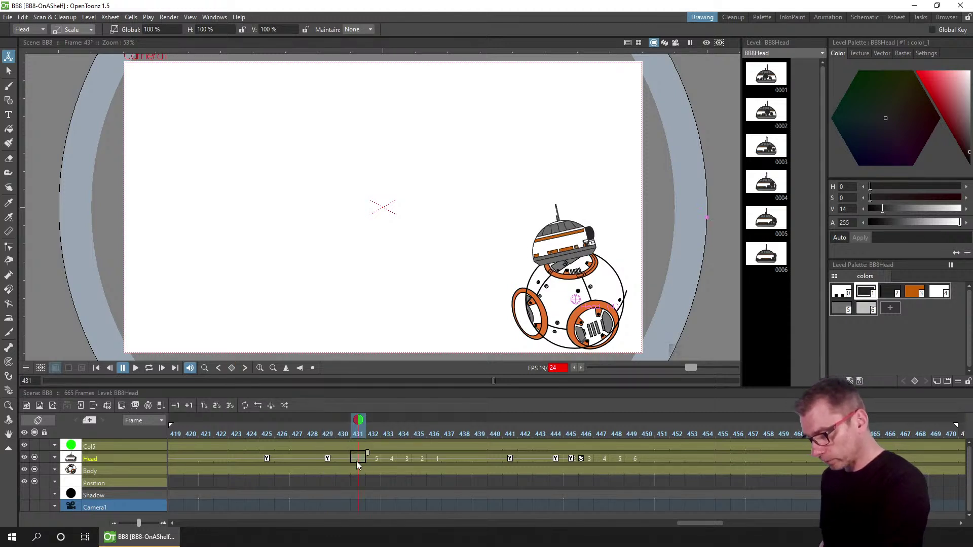
{"action": "key", "text": "Insert"}
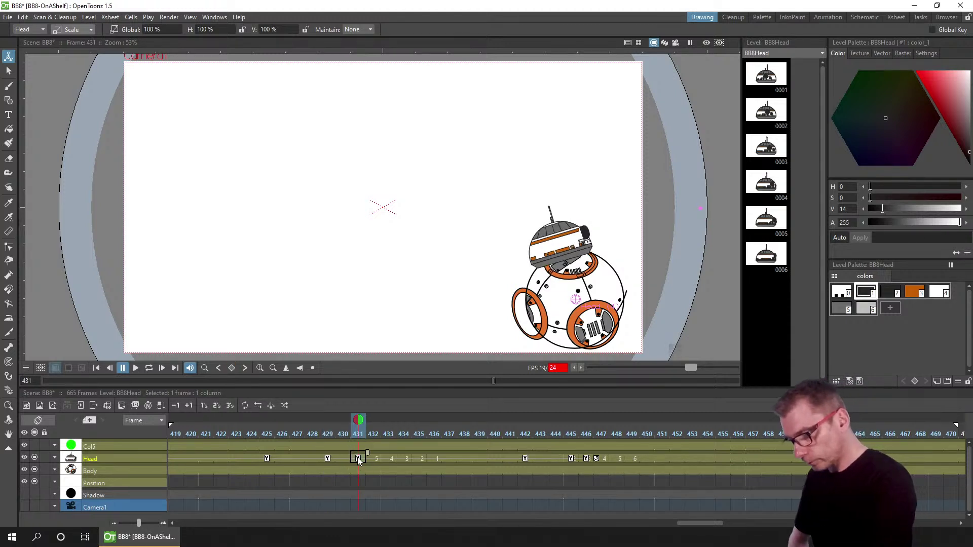
{"action": "mouse_move", "coordinate": [328, 435]}
{"action": "left_mouse_down"}
{"action": "mouse_move", "coordinate": [359, 436]}
{"action": "mouse_move", "coordinate": [327, 435]}
{"action": "left_mouse_up"}
{"action": "left_click", "coordinate": [358, 459]}
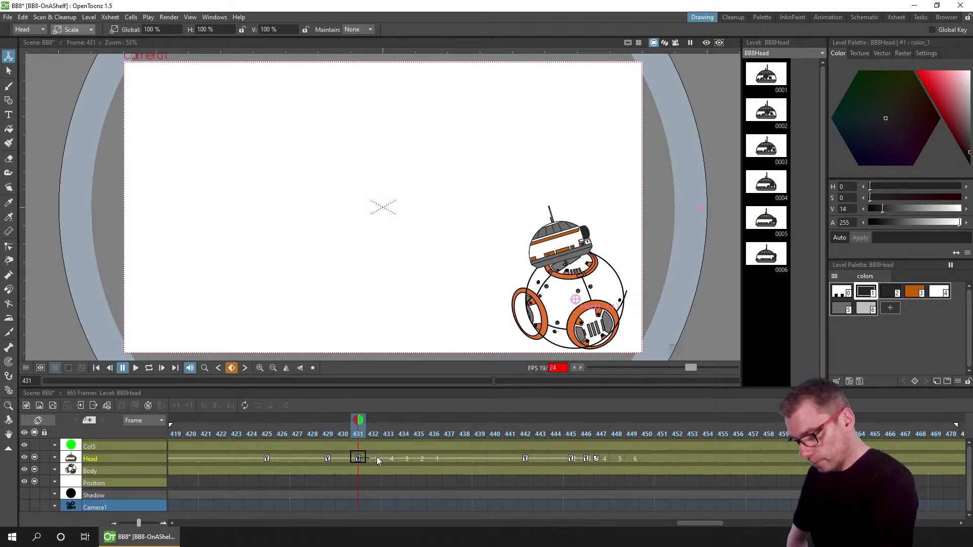
{"action": "left_click_drag", "start_coordinate": [389, 459], "coordinate": [357, 437]}
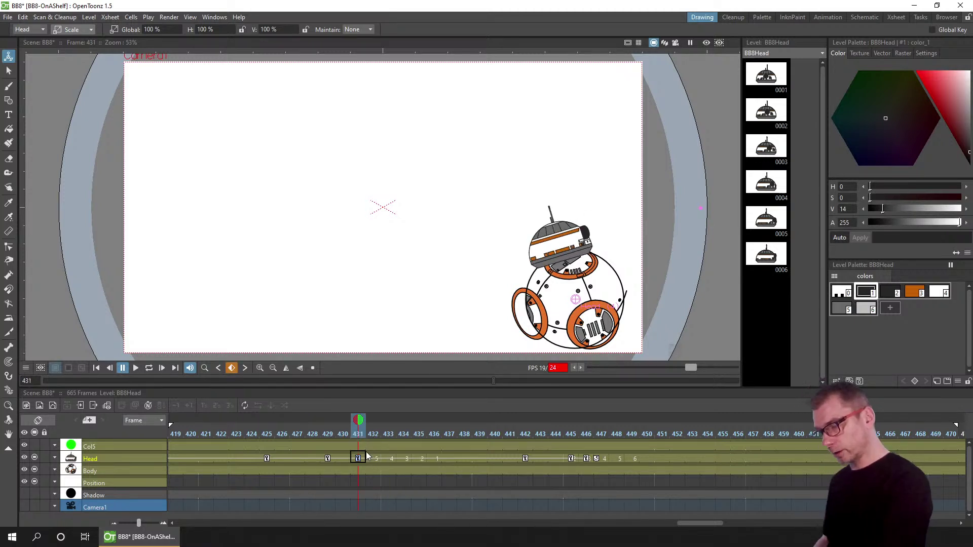
- Insert six frames at frame 430 to lengthen the hold between the two tilted Head keyframes
{"action": "left_click", "coordinate": [344, 431]}
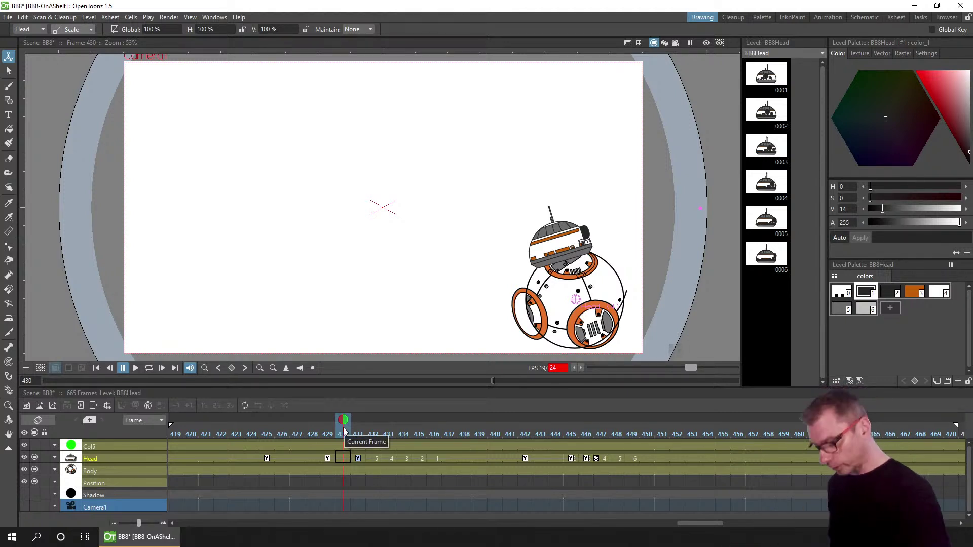
{"action": "key", "text": "Insert"}
{"action": "key", "text": "Insert"}
{"action": "key", "text": "Insert"}
{"action": "key", "text": "Insert"}
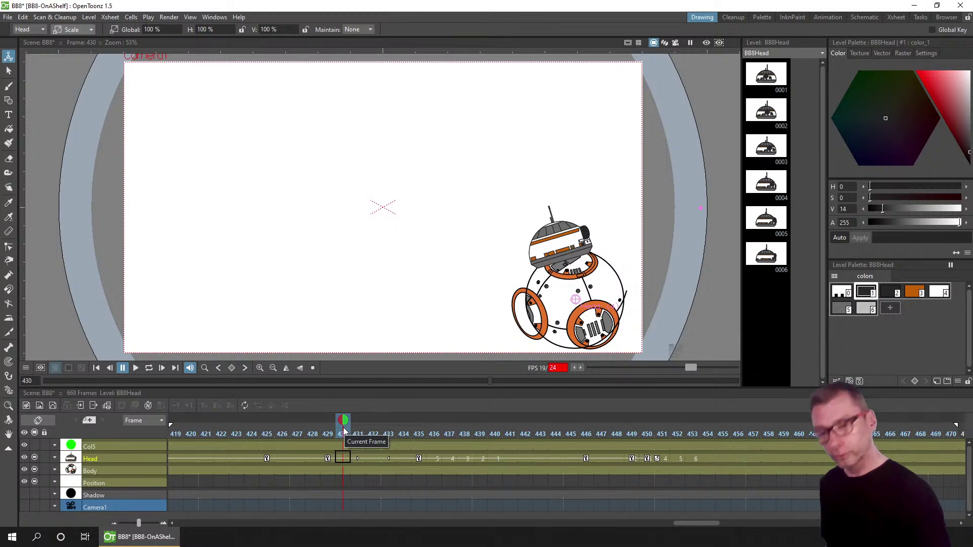
{"action": "key", "text": "Insert"}
{"action": "key", "text": "Insert"}
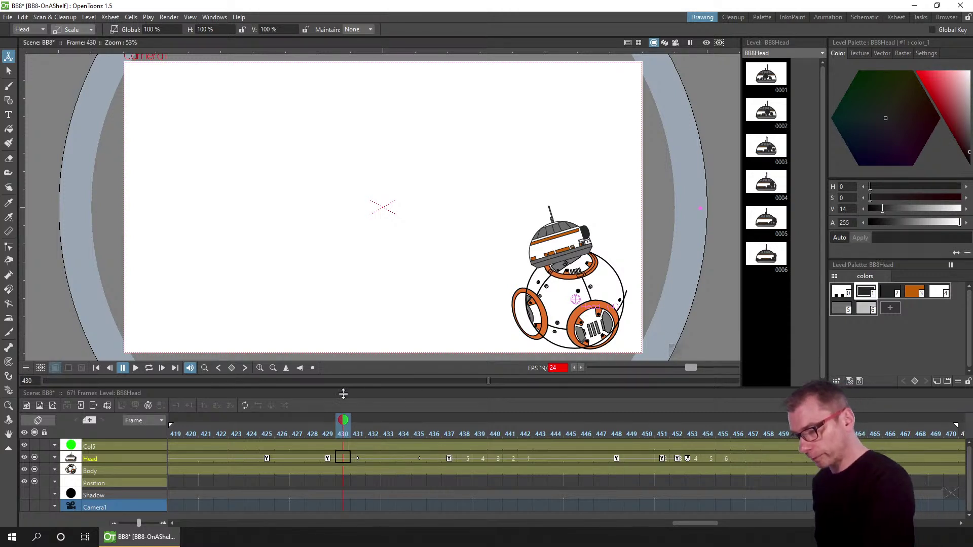
- Check the lengthened hold and move its closing Head keyframe to frame 436
{"action": "left_click", "coordinate": [448, 457]}
{"action": "left_click_drag", "start_coordinate": [247, 436], "coordinate": [403, 435]}
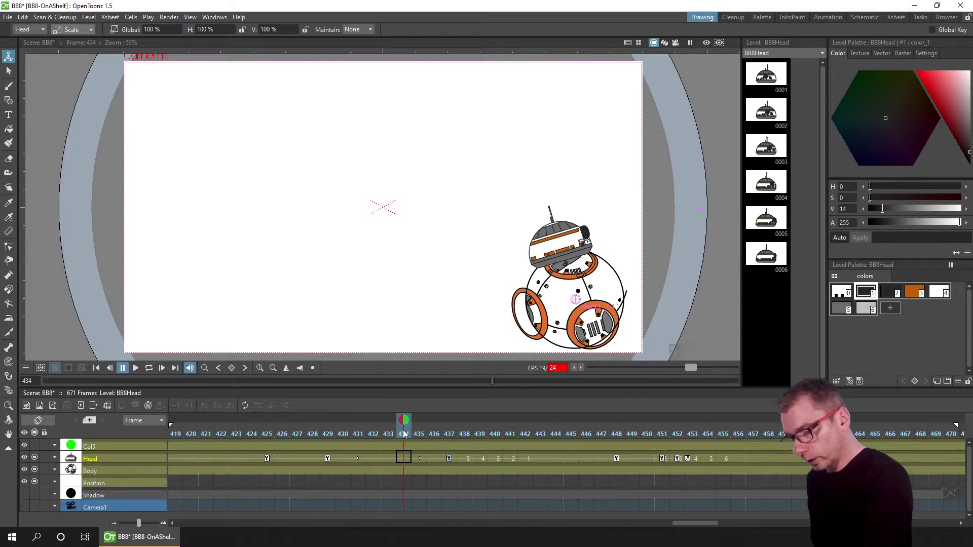
{"action": "left_click", "coordinate": [449, 459]}
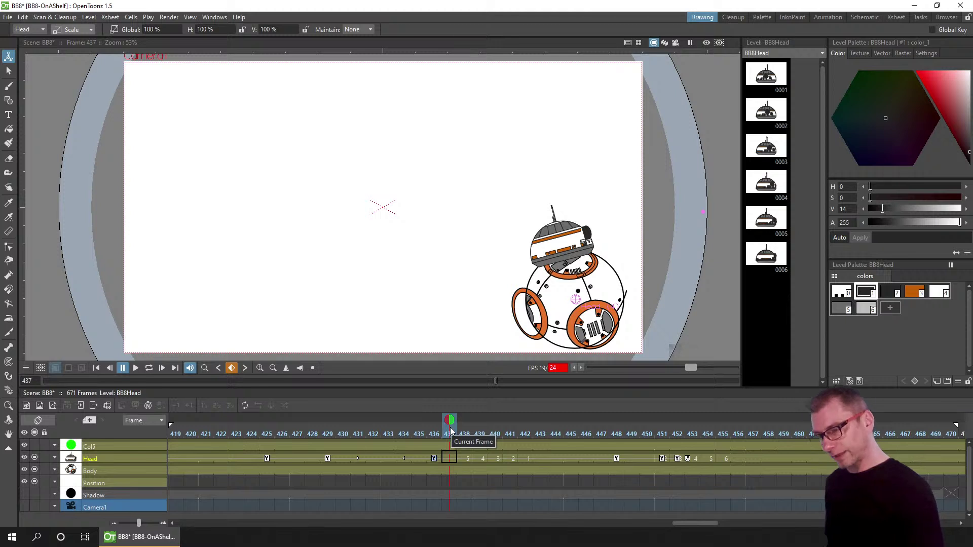
- Insert seven frames at frame 437 to slow the following head movement, and save the scene
{"action": "key", "text": "Insert"}
{"action": "key", "text": "Insert"}
{"action": "key", "text": "Insert"}
{"action": "key", "text": "Insert"}
{"action": "key", "text": "Insert"}
{"action": "key", "text": "Insert"}
{"action": "key", "text": "Insert"}
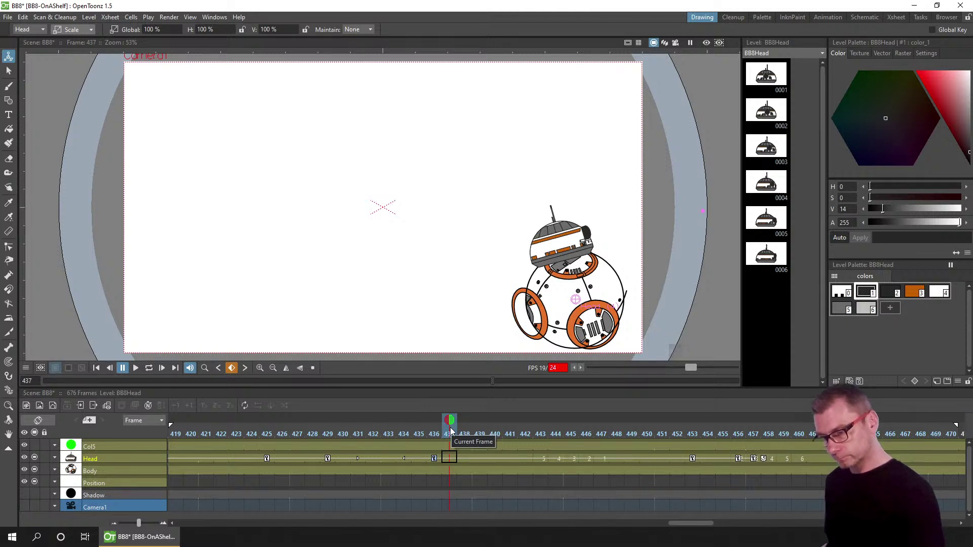
{"action": "key", "text": "ctrl+s"}
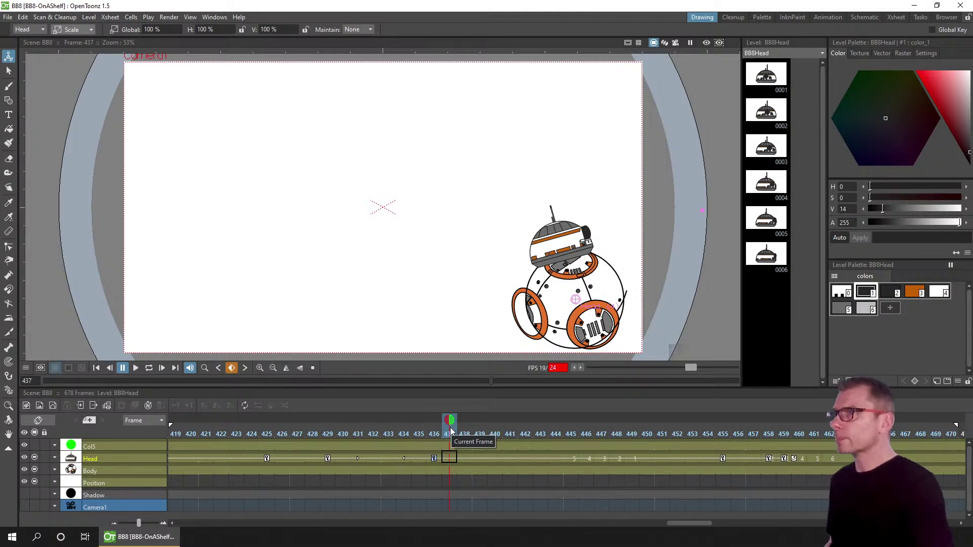
- Review the retimed head movement up to frame 443 and compare it with the Head keyframe at frame 455
{"action": "left_click", "coordinate": [533, 429]}
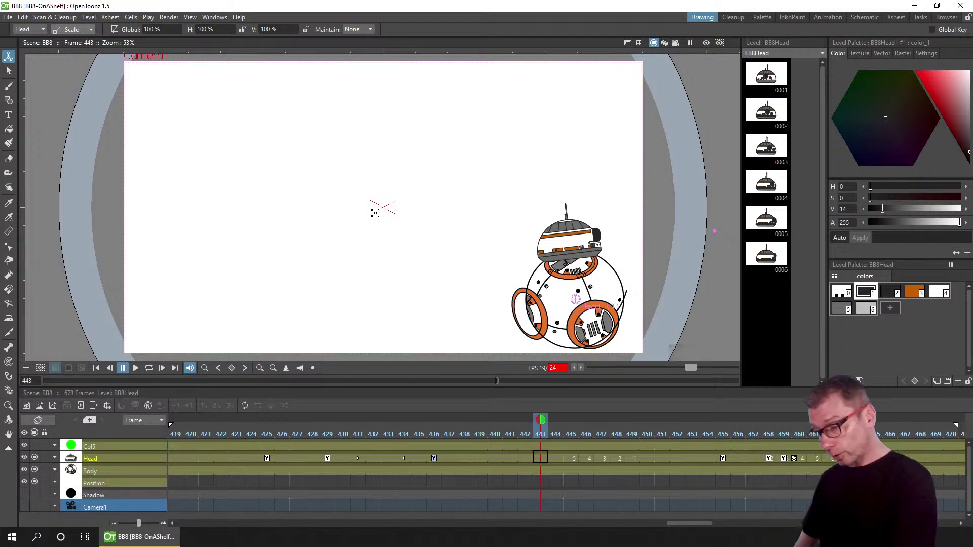
{"action": "left_click", "coordinate": [249, 433]}
{"action": "left_click_drag", "start_coordinate": [249, 434], "coordinate": [543, 446]}
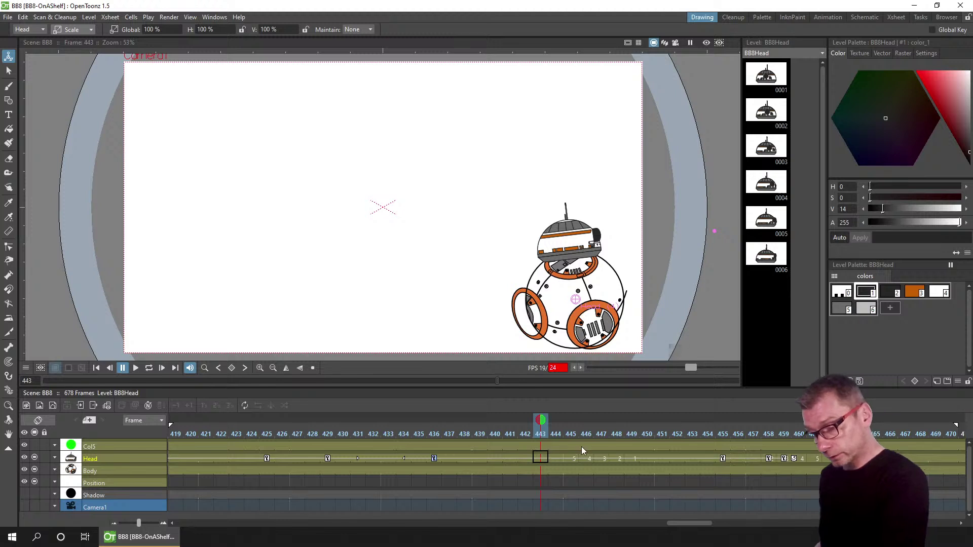
{"action": "left_click", "coordinate": [723, 459]}
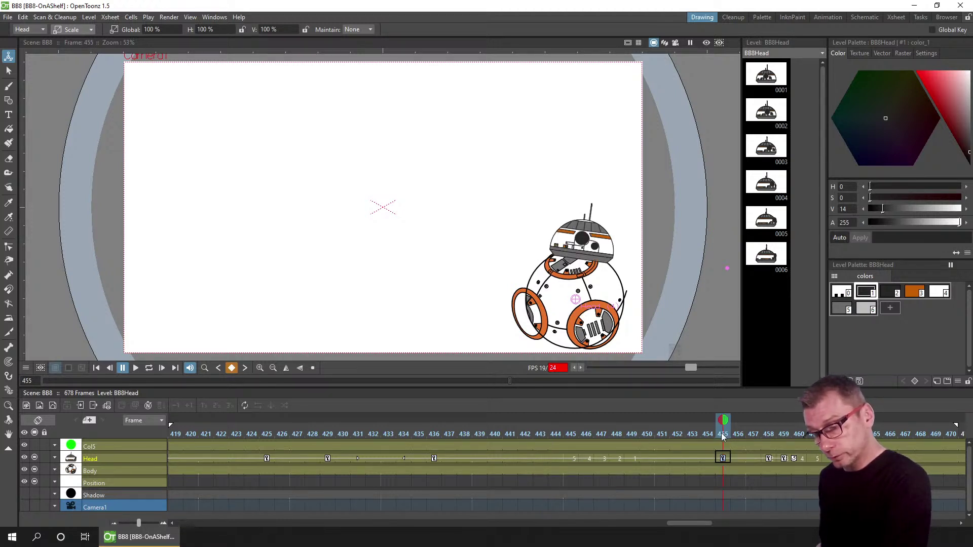
{"action": "left_click", "coordinate": [540, 434]}
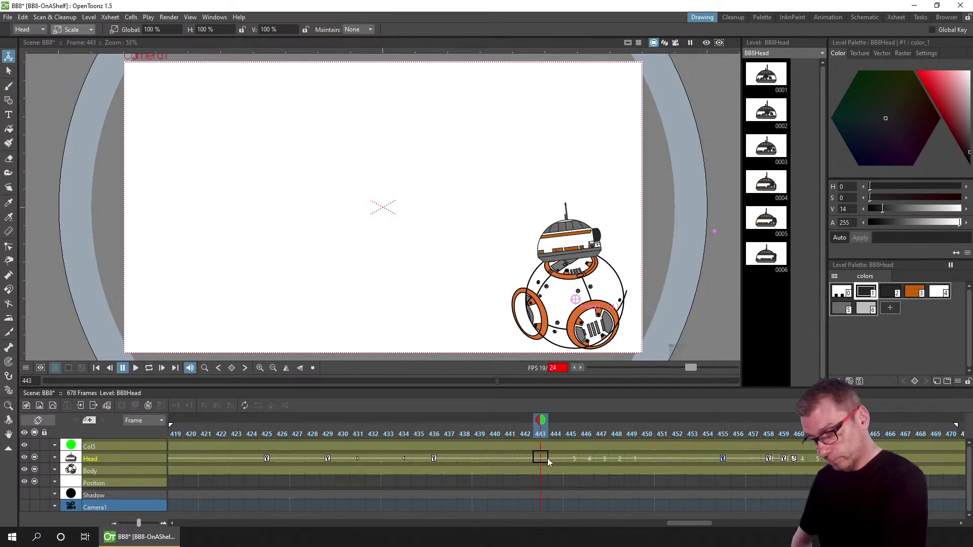
- Compare the head at frames 455 and 443, and undo the last change to restore the Head keyframe at frame 443
{"action": "left_click", "coordinate": [723, 458]}
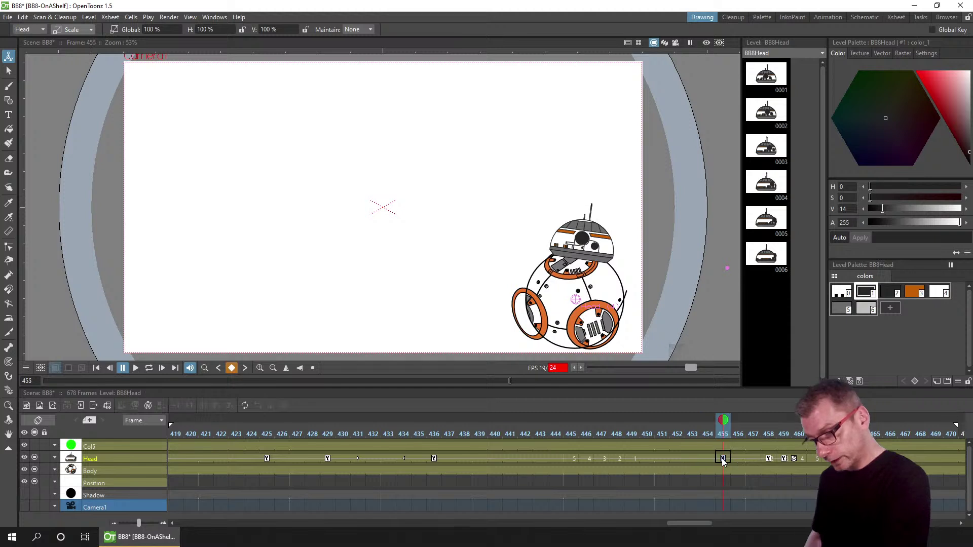
{"action": "left_click", "coordinate": [539, 458]}
{"action": "key", "text": "ctrl+z"}
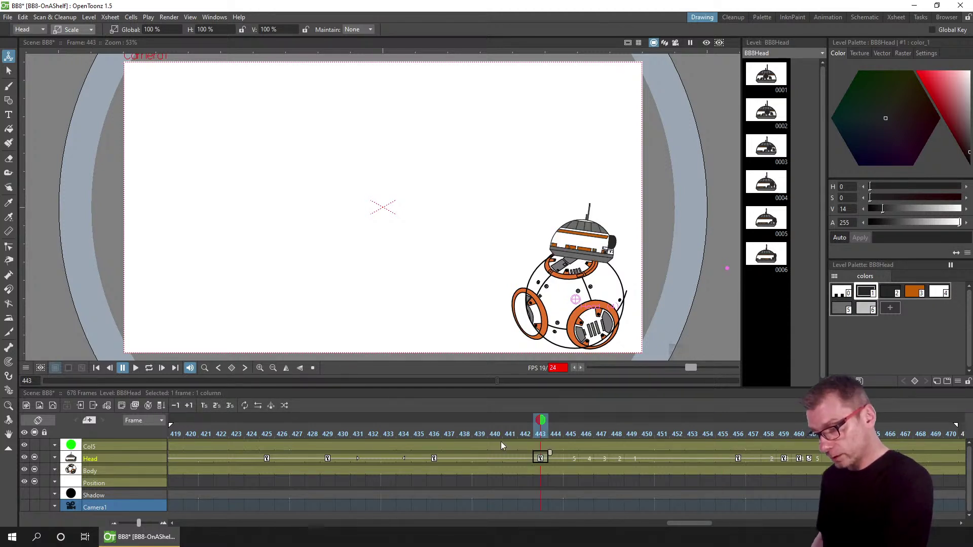
- Review the head movement from frame 440, delete the Head keyframes at frames 456, 459 and 460, and save the scene
{"action": "left_click", "coordinate": [418, 433]}
{"action": "left_click_drag", "start_coordinate": [418, 434], "coordinate": [806, 445]}
{"action": "left_click", "coordinate": [738, 459]}
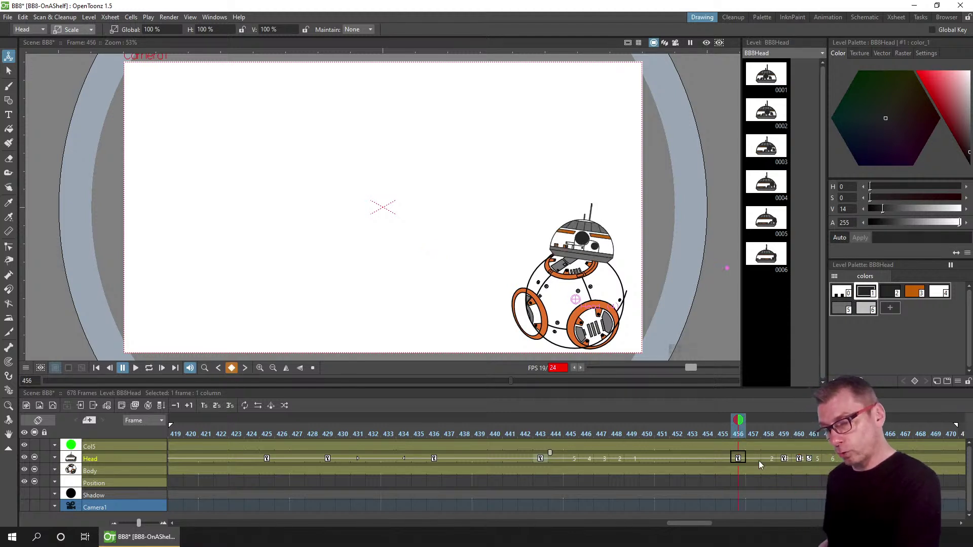
{"action": "left_click", "coordinate": [799, 459]}
{"action": "left_click", "coordinate": [798, 459]}
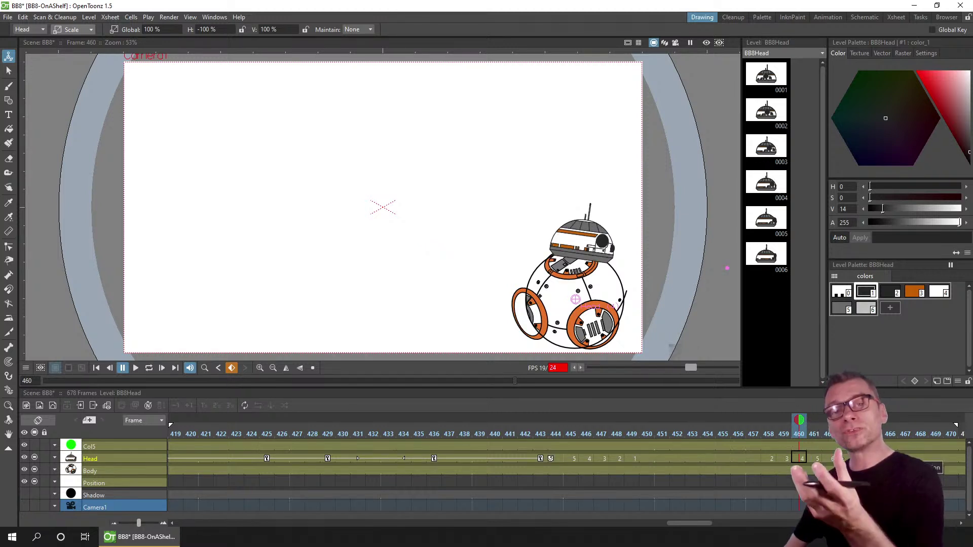
{"action": "key", "text": "ctrl+s"}
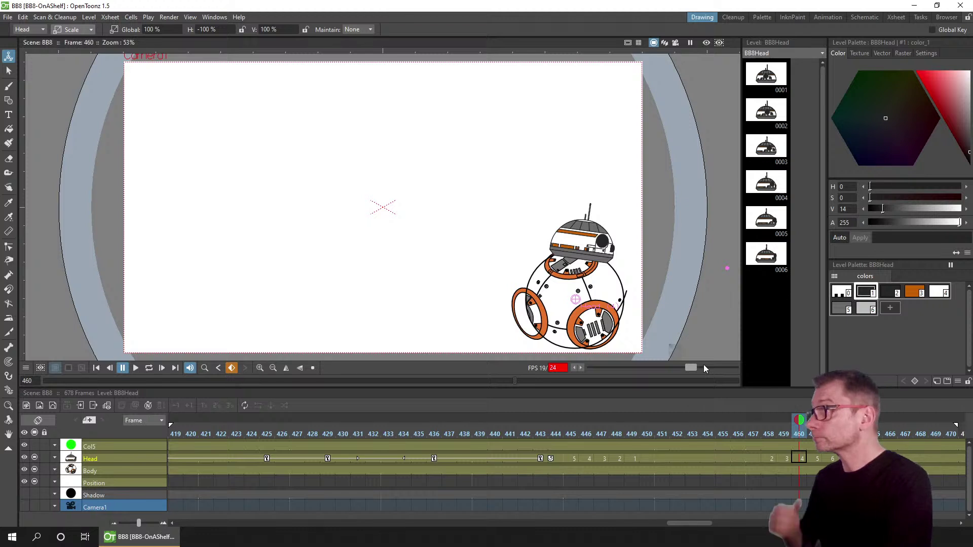
- Insert seven frames at frame 444 to make room after the tilted Head keyframe at frame 443
{"action": "mouse_move", "coordinate": [546, 430]}
{"action": "left_mouse_down"}
{"action": "mouse_move", "coordinate": [638, 429]}
{"action": "mouse_move", "coordinate": [439, 434]}
{"action": "mouse_move", "coordinate": [464, 431]}
{"action": "left_mouse_up"}
{"action": "left_click", "coordinate": [556, 435]}
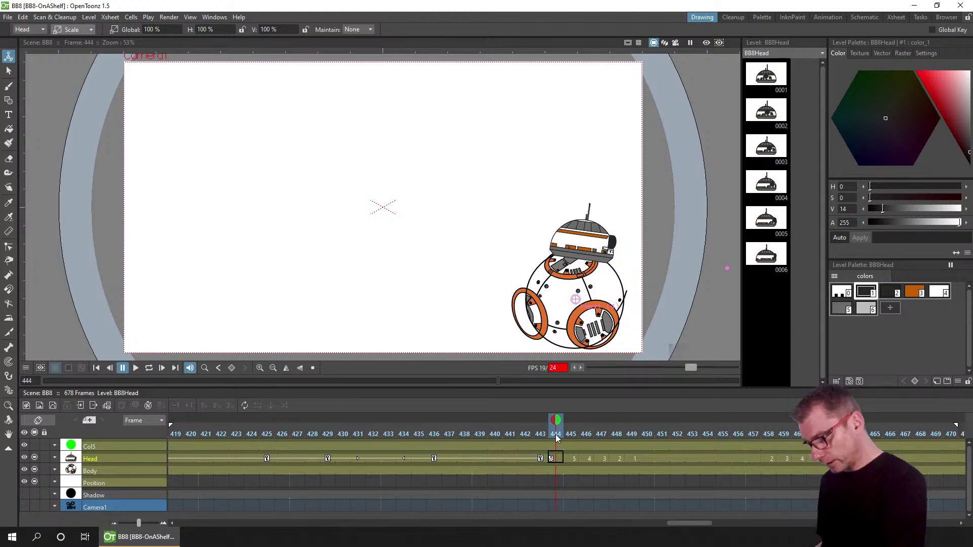
{"action": "key", "text": "Insert"}
{"action": "key", "text": "Insert"}
{"action": "key", "text": "Insert"}
{"action": "key", "text": "Insert"}
{"action": "key", "text": "Insert"}
{"action": "key", "text": "Insert"}
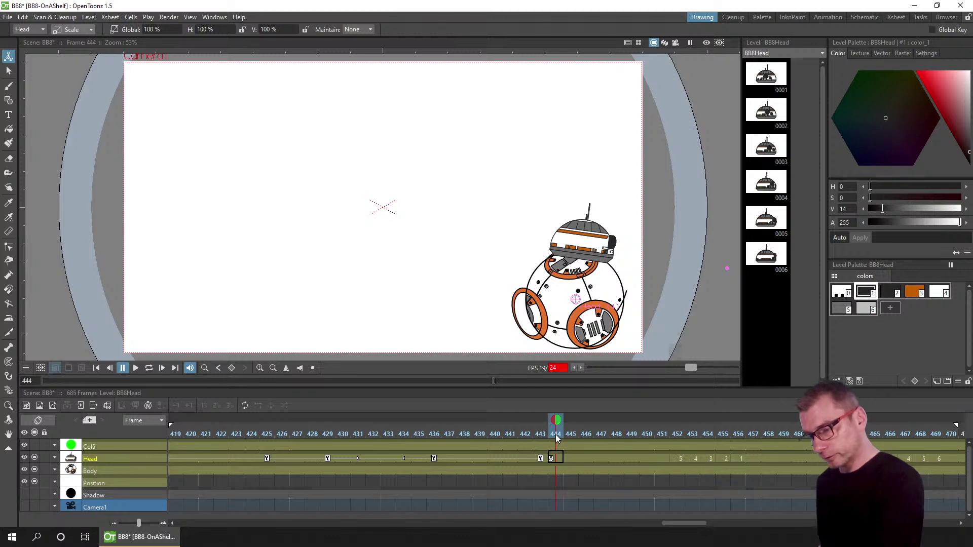
{"action": "left_click", "coordinate": [554, 458]}
{"action": "key", "text": "Insert"}
- Repeat the Head keyframe from frame 443 at frame 446 to hold the tilted pose, and go to frame 449
{"action": "left_click", "coordinate": [541, 459]}
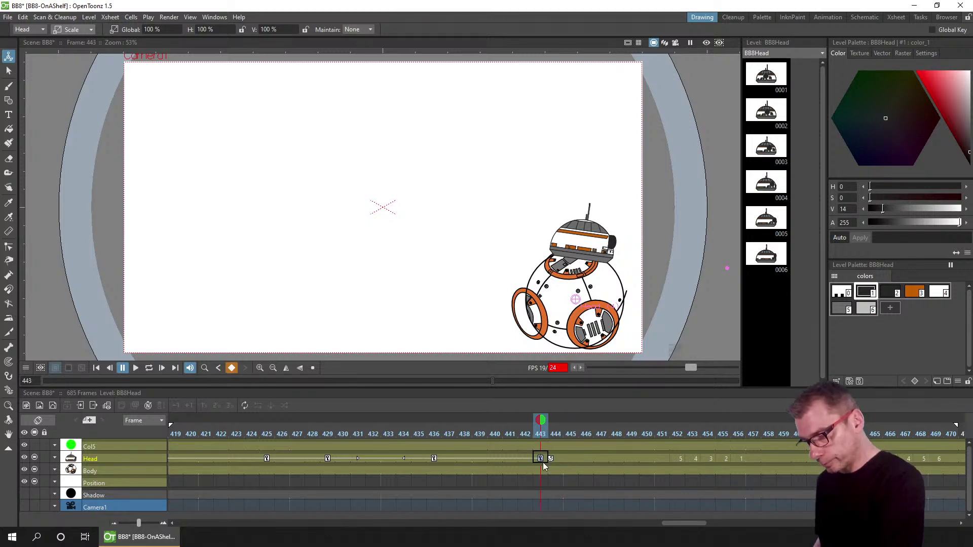
{"action": "left_click", "coordinate": [585, 458]}
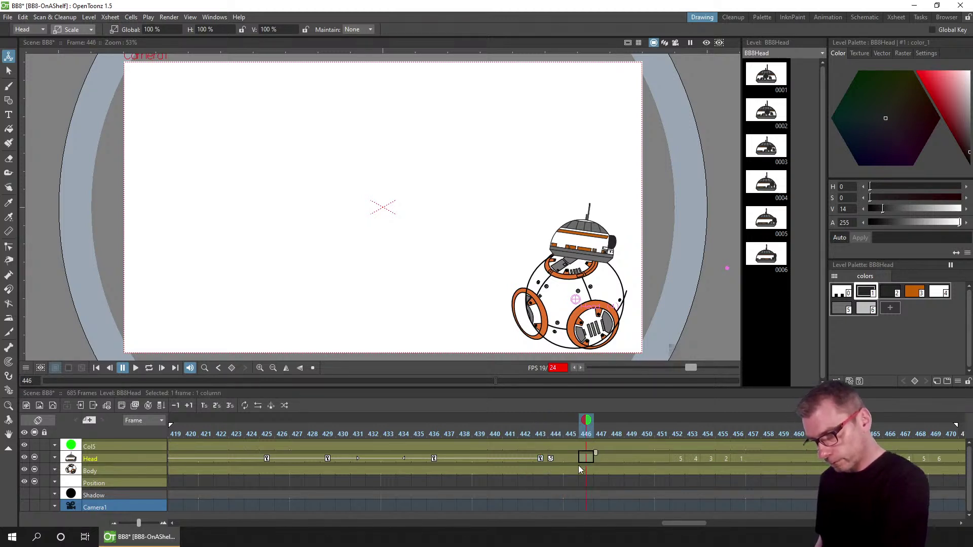
{"action": "left_click", "coordinate": [606, 433]}
{"action": "left_click", "coordinate": [629, 458]}
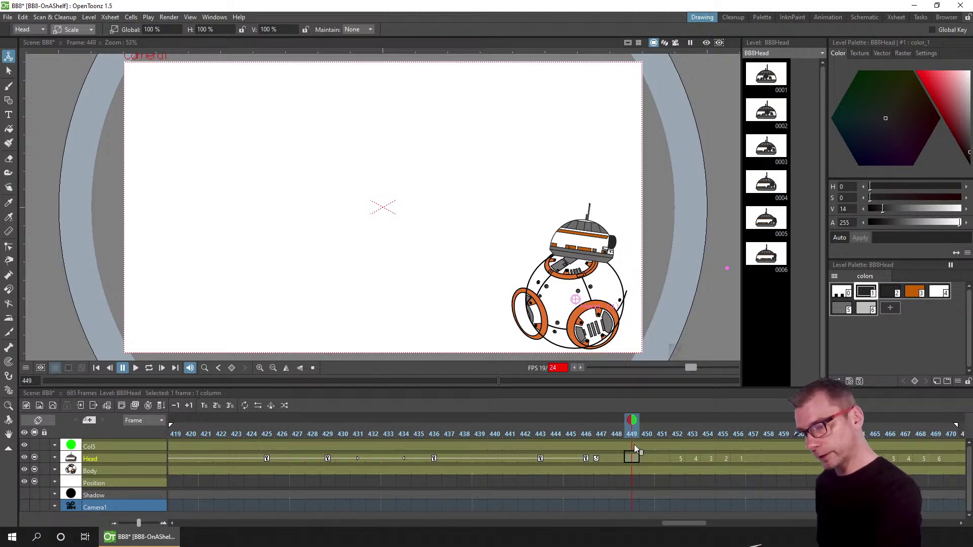
{"action": "mouse_move", "coordinate": [628, 227]}
{"action": "left_mouse_down"}
{"action": "mouse_move", "coordinate": [624, 217]}
{"action": "mouse_move", "coordinate": [628, 245]}
{"action": "left_mouse_up"}
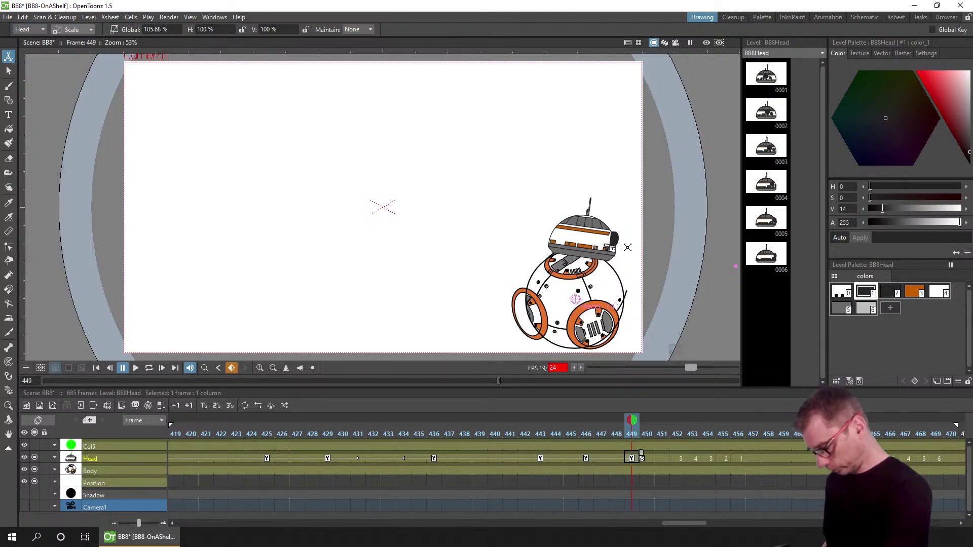
{"action": "key", "text": "ctrl+z"}
{"action": "key", "text": "ctrl+z"}
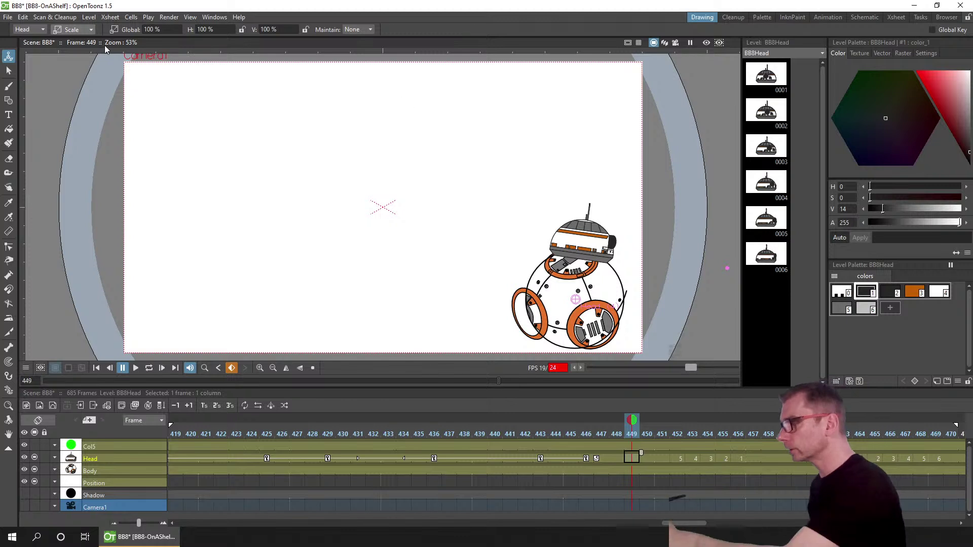
- Rotate the Head upright at frame 449 with its rotation set to exactly 0°, and save the scene
{"action": "left_click", "coordinate": [81, 32]}
{"action": "left_click", "coordinate": [76, 54]}
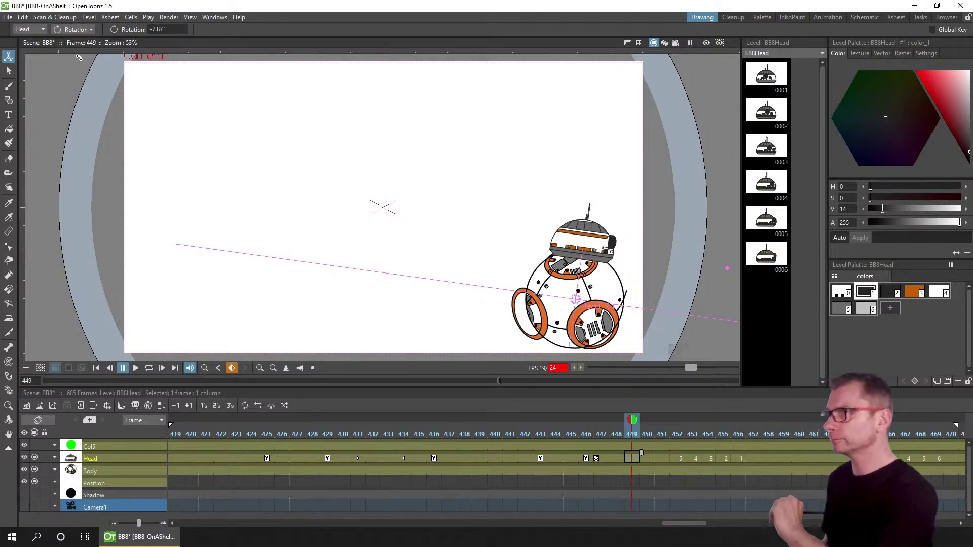
{"action": "left_click_drag", "start_coordinate": [648, 239], "coordinate": [643, 225]}
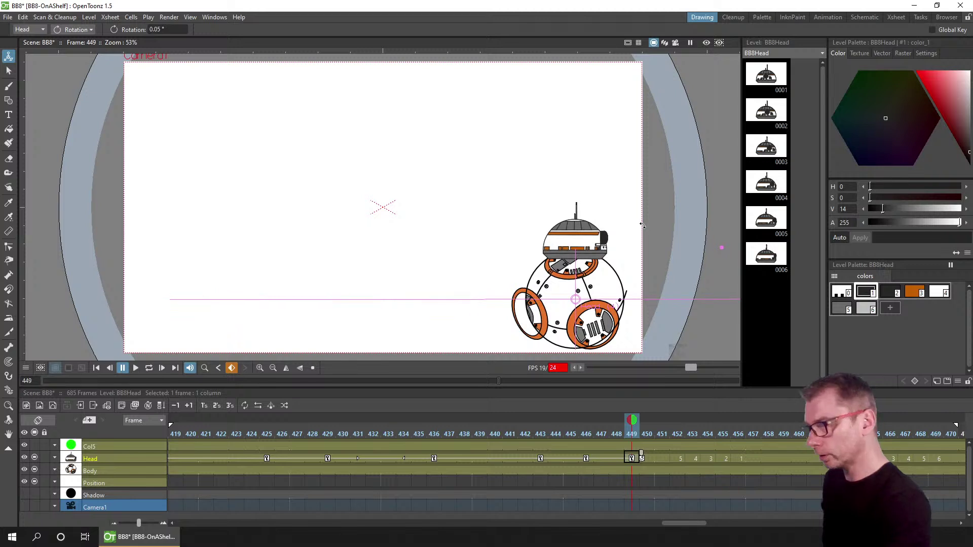
{"action": "left_click", "coordinate": [184, 31]}
{"action": "type", "text": "0"}
{"action": "key", "text": "Return"}
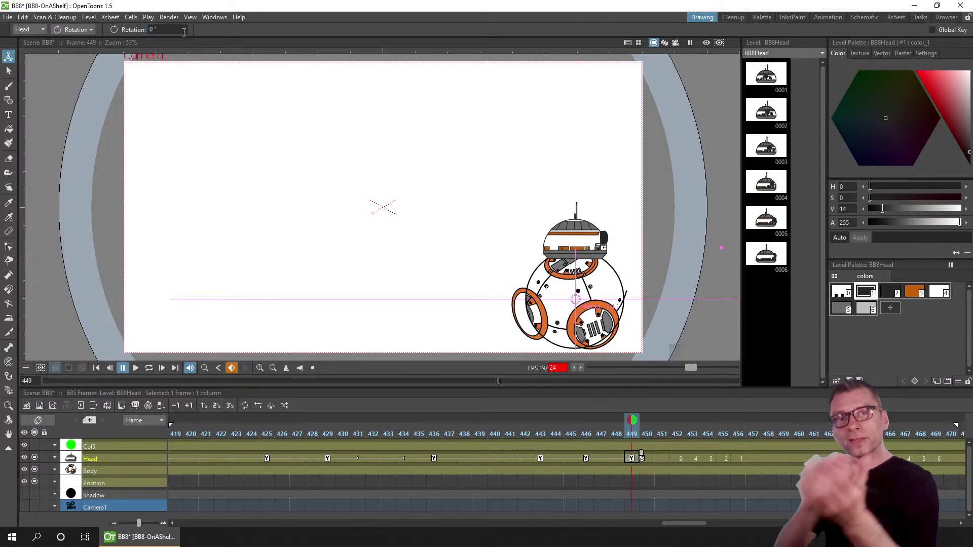
{"action": "key", "text": "ctrl+s"}
- Switch the Head's transform mode to Center at frame 449
{"action": "left_click", "coordinate": [84, 29]}
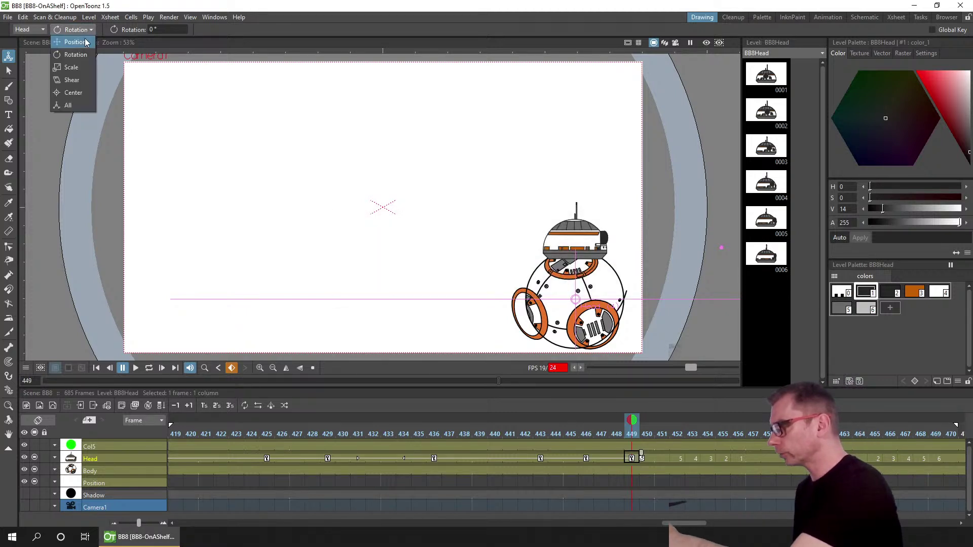
{"action": "left_click", "coordinate": [82, 92]}
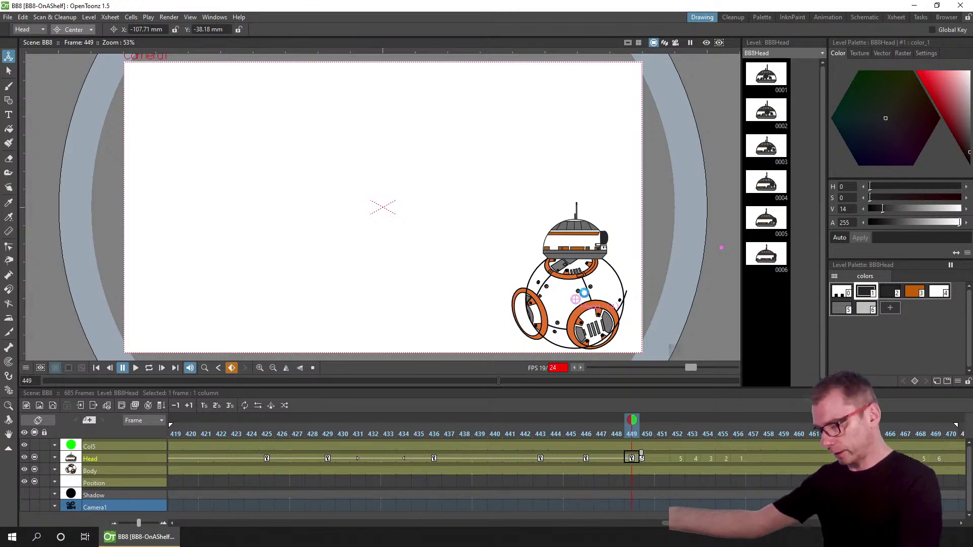
- Set a scale keyframe on the Head column at frame 464, keeping the horizontal scale at 100%
{"action": "left_click", "coordinate": [79, 31]}
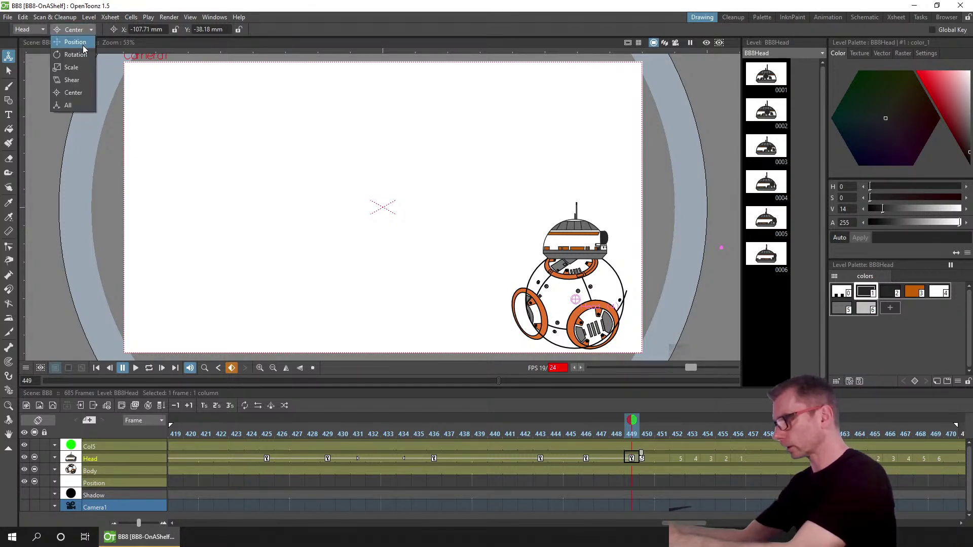
{"action": "left_click", "coordinate": [77, 68]}
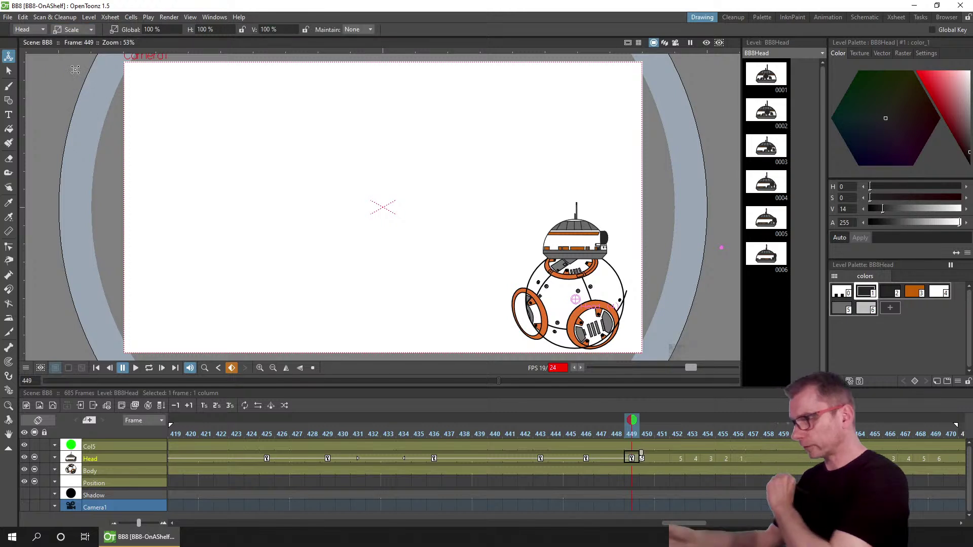
{"action": "left_click_drag", "start_coordinate": [574, 434], "coordinate": [736, 436]}
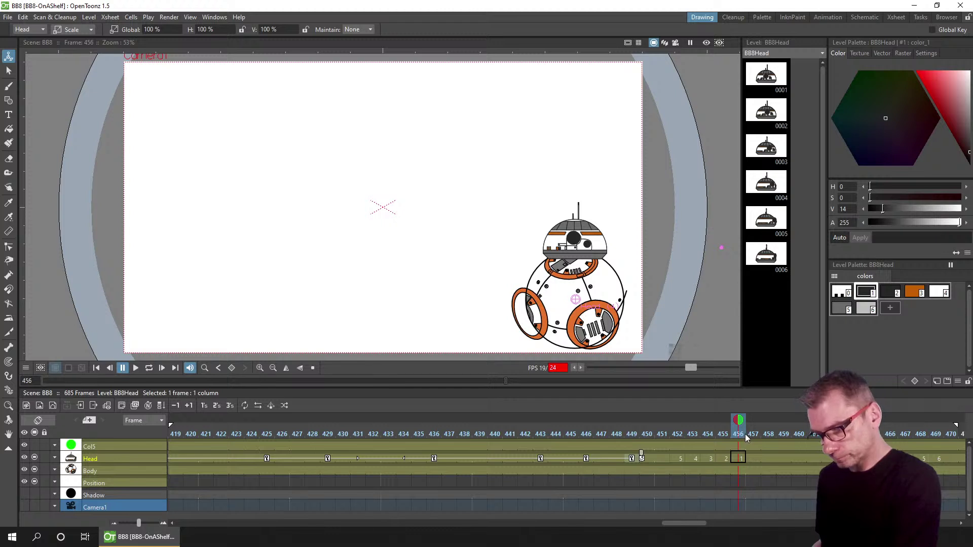
{"action": "scroll", "coordinate": [807, 449], "scroll_direction": "right", "scroll_amount": 5}
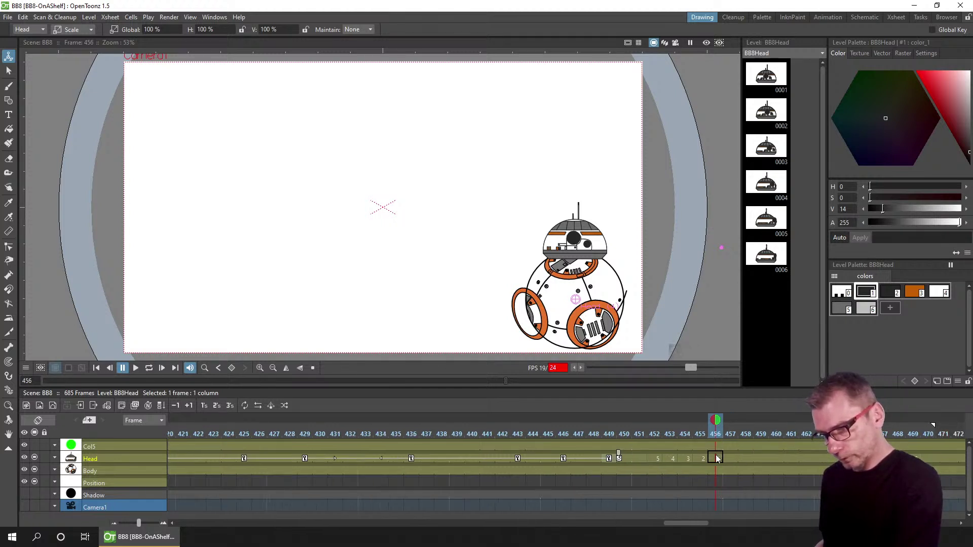
{"action": "left_click_drag", "start_coordinate": [685, 434], "coordinate": [696, 439]}
{"action": "key", "text": "Right"}
{"action": "key", "text": "Right"}
{"action": "key", "text": "Right"}
{"action": "key", "text": "Right"}
{"action": "key", "text": "Right"}
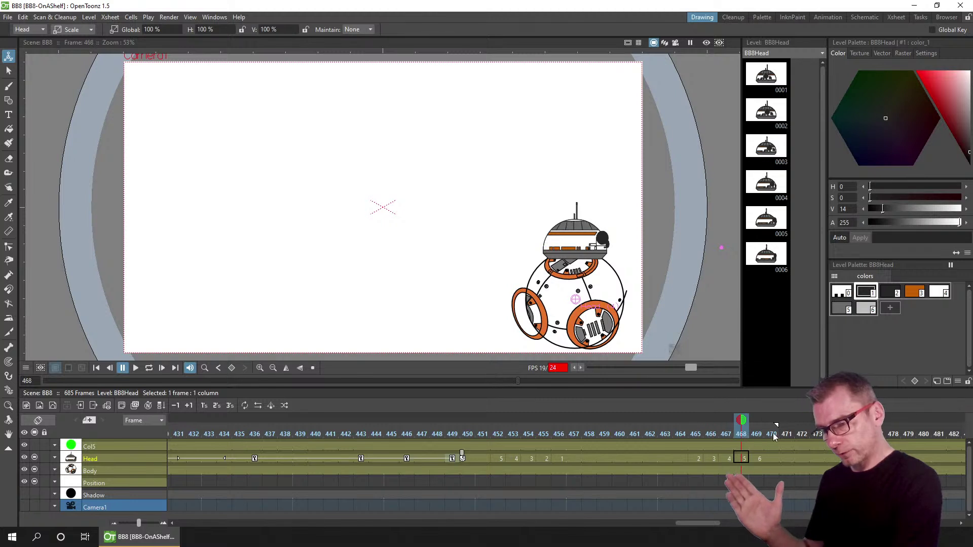
{"action": "left_click", "coordinate": [680, 459]}
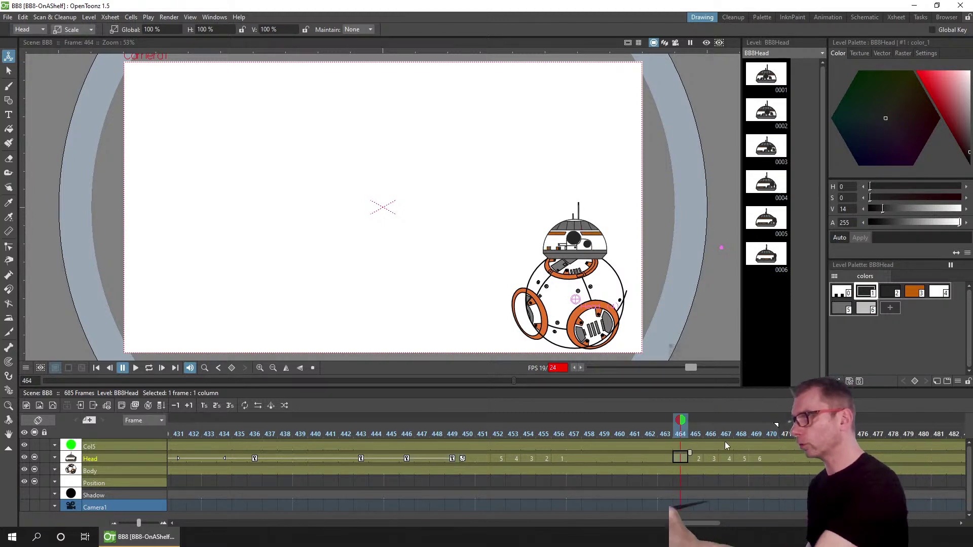
{"action": "left_click", "coordinate": [221, 30]}
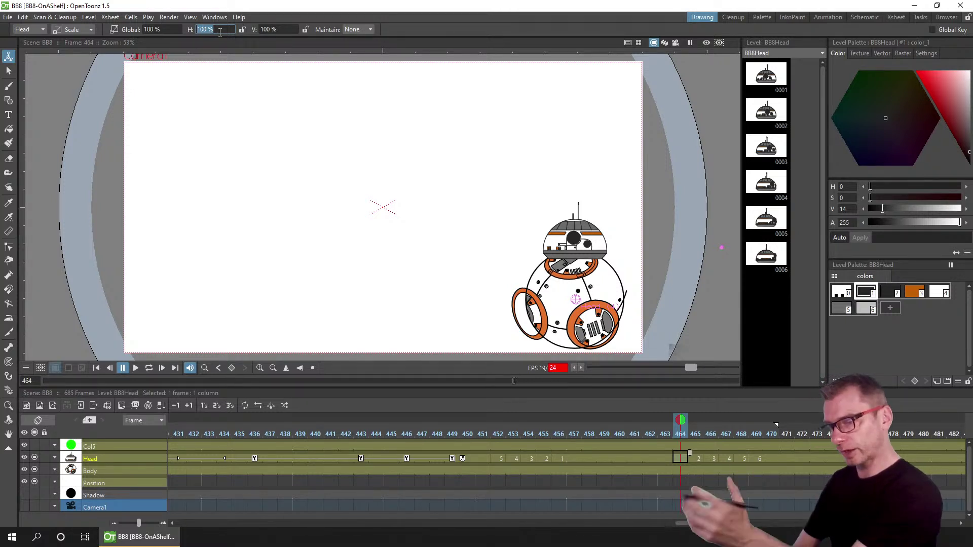
{"action": "key", "text": "Return"}
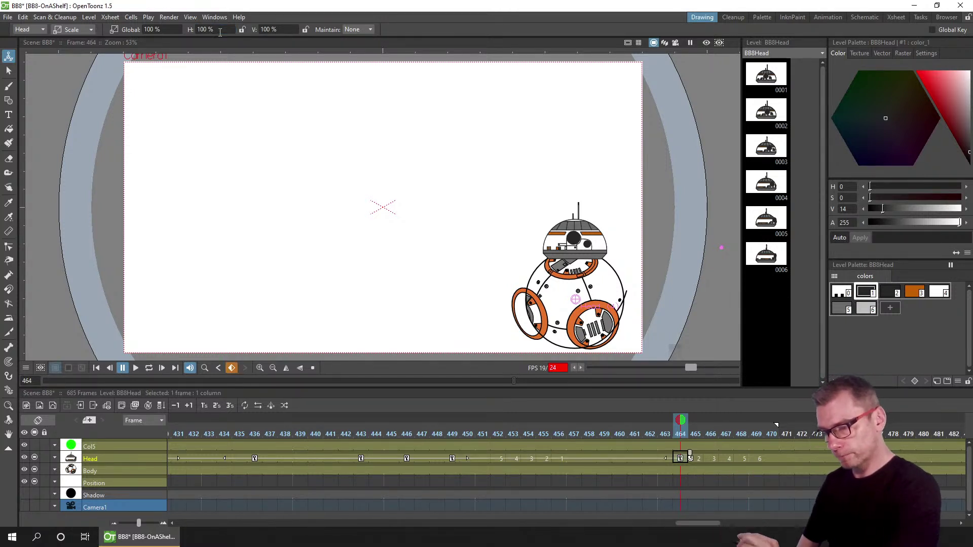
- Flip the head horizontally at frame 465 by setting its horizontal scale to -100%
{"action": "left_click", "coordinate": [694, 421]}
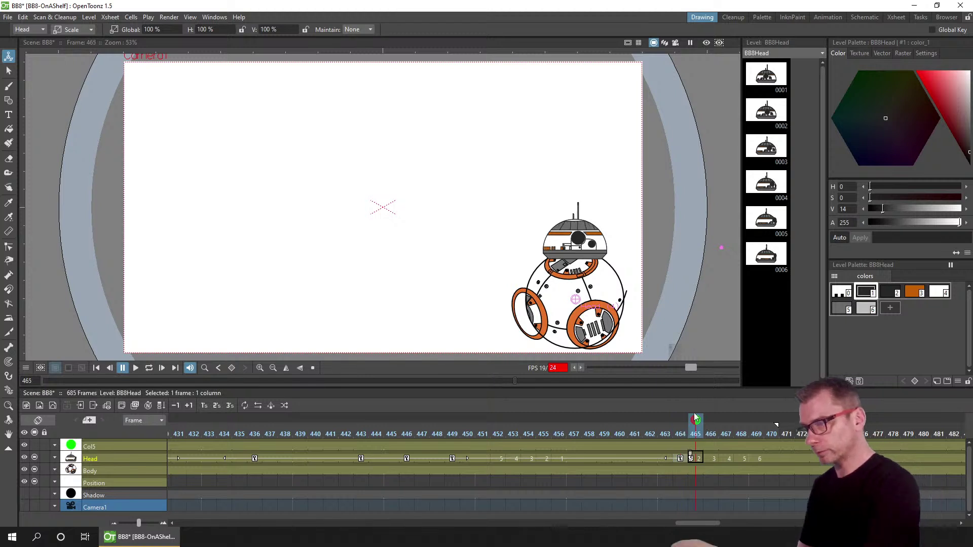
{"action": "left_click", "coordinate": [223, 29]}
{"action": "type", "text": "-100"}
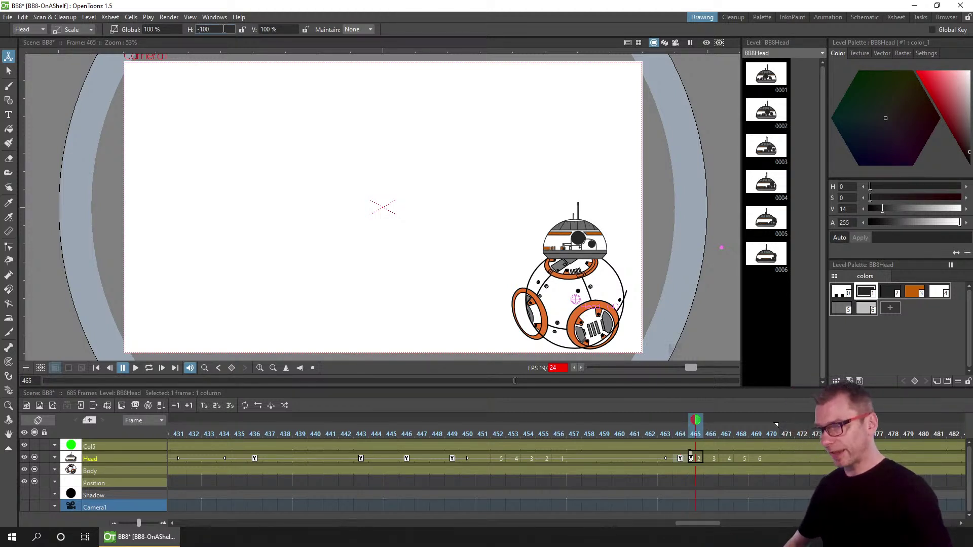
{"action": "key", "text": "Return"}
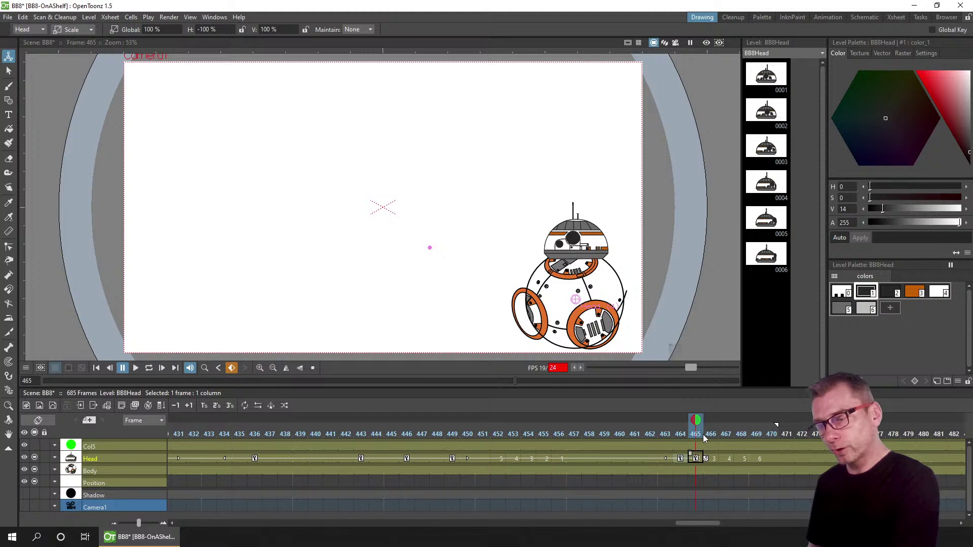
- Review the mirrored head turn through frame 470 and play the animation back
{"action": "left_click_drag", "start_coordinate": [708, 437], "coordinate": [758, 436]}
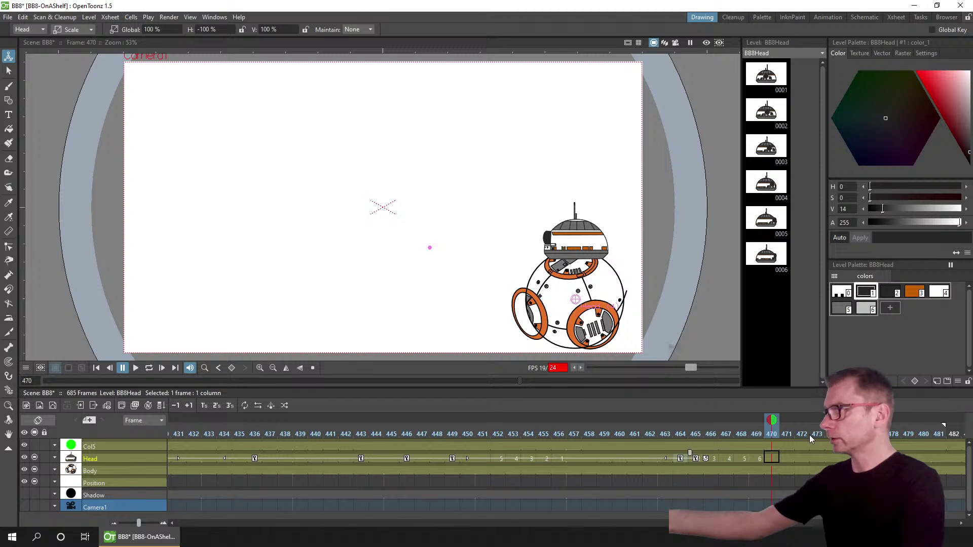
{"action": "left_click", "coordinate": [148, 368]}
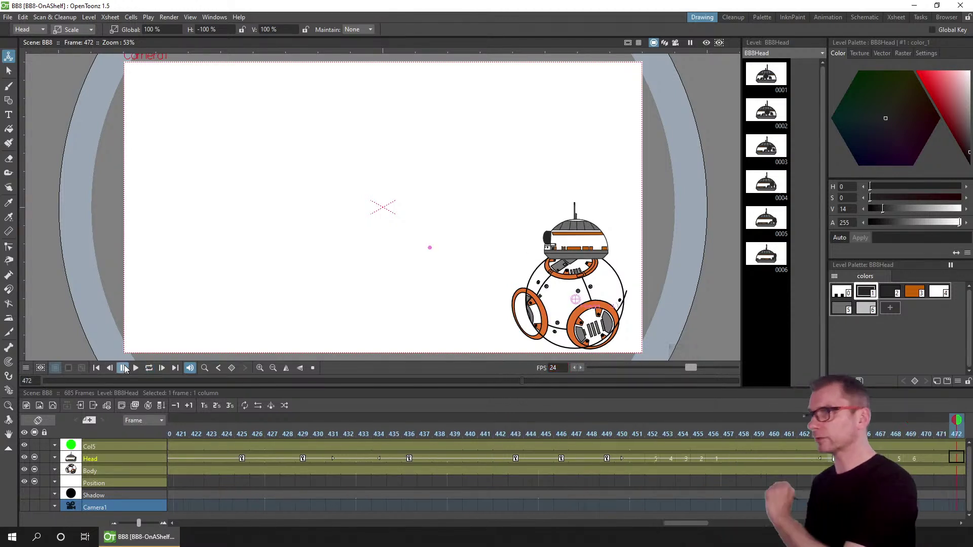
{"action": "left_click", "coordinate": [96, 368]}
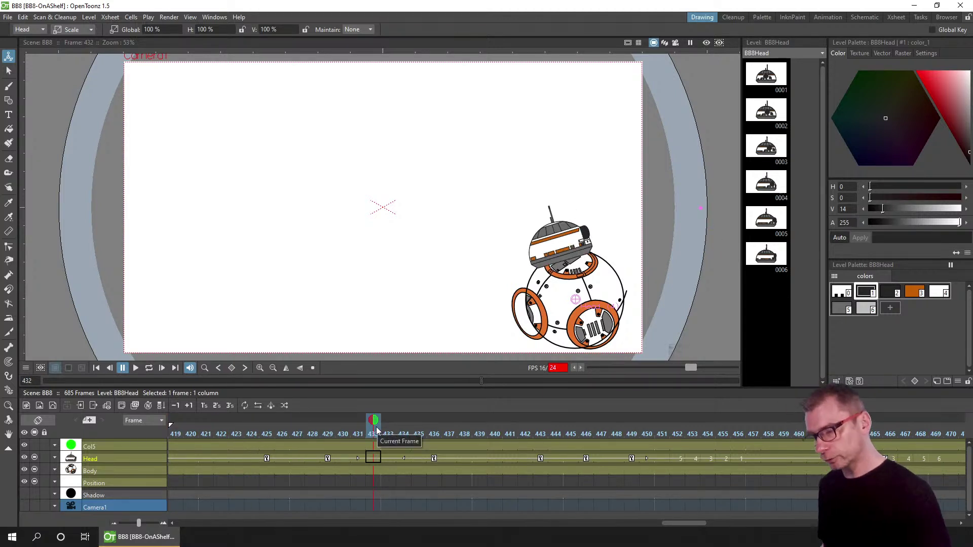
- Insert six frames at frame 432 of the Head column to lengthen the hold on the tilted head
{"action": "key", "text": "Insert"}
{"action": "key", "text": "Insert"}
{"action": "key", "text": "Insert"}
{"action": "key", "text": "Insert"}
{"action": "key", "text": "Insert"}
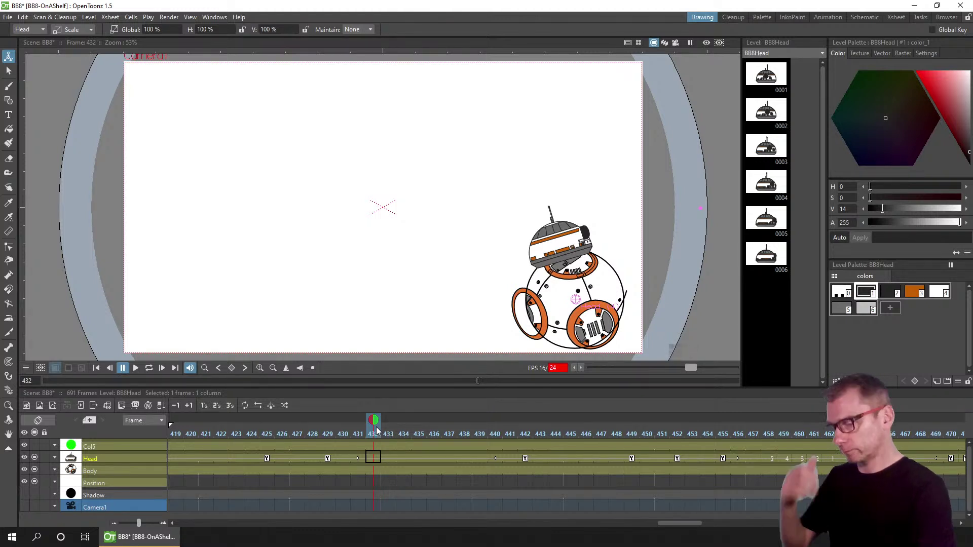
- Rotate the head to about -13.89° at frame 447, adding a rotation keyframe just before the existing one at frame 449
{"action": "left_click_drag", "start_coordinate": [377, 430], "coordinate": [636, 443]}
{"action": "left_click_drag", "start_coordinate": [704, 440], "coordinate": [648, 442]}
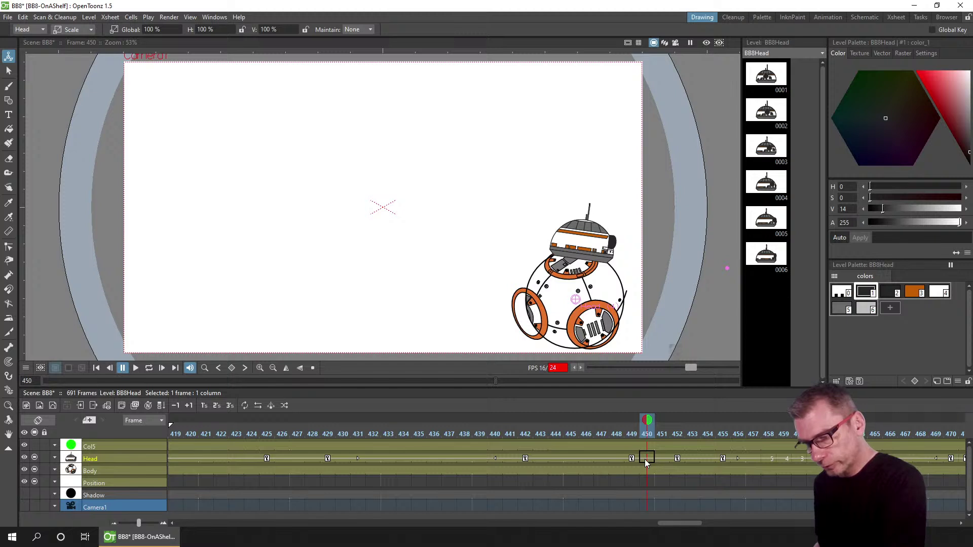
{"action": "left_click", "coordinate": [631, 459]}
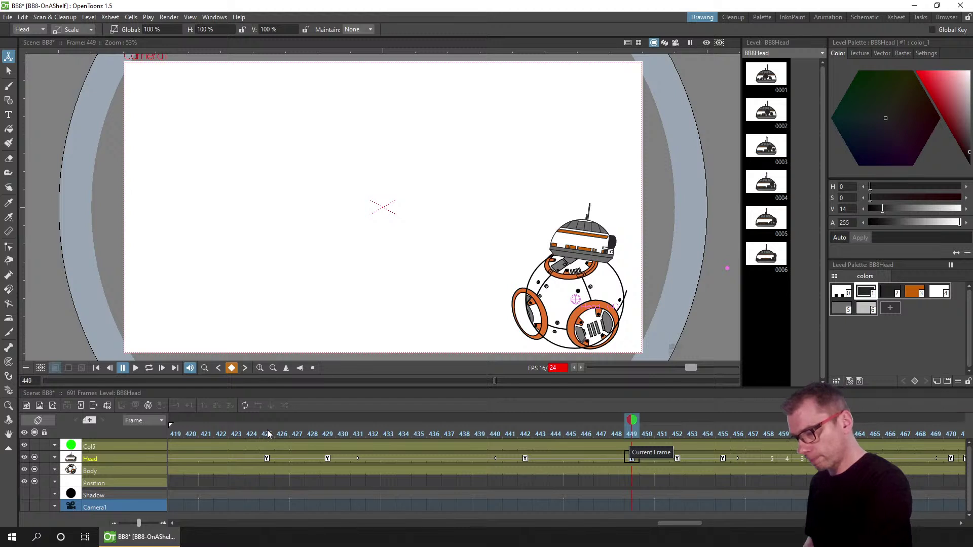
{"action": "left_click", "coordinate": [282, 458]}
{"action": "left_click", "coordinate": [330, 430]}
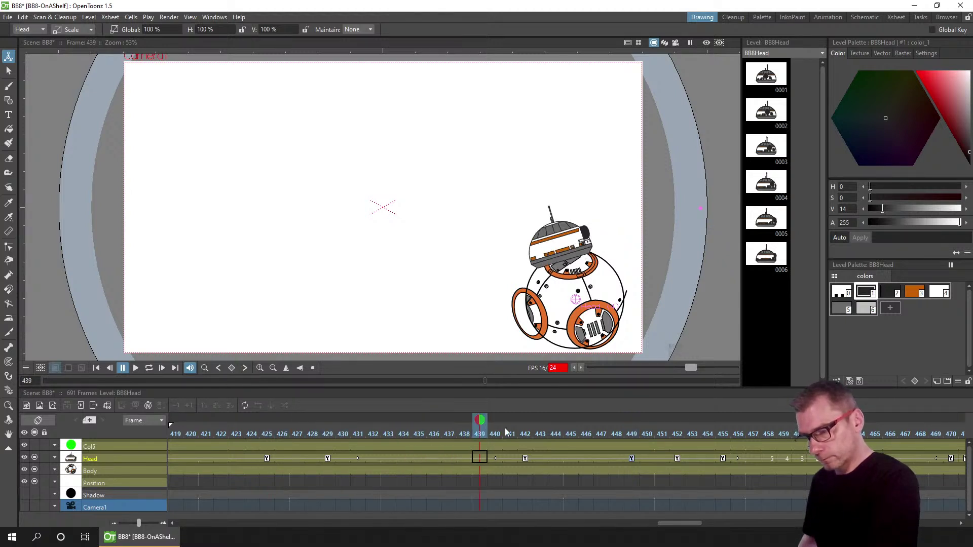
{"action": "left_click_drag", "start_coordinate": [539, 434], "coordinate": [594, 433]}
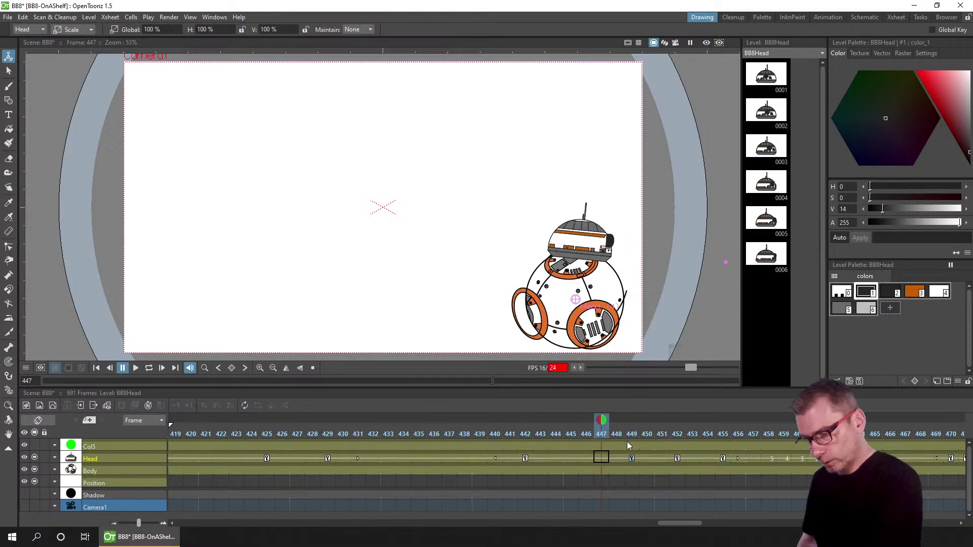
{"action": "left_click", "coordinate": [603, 457]}
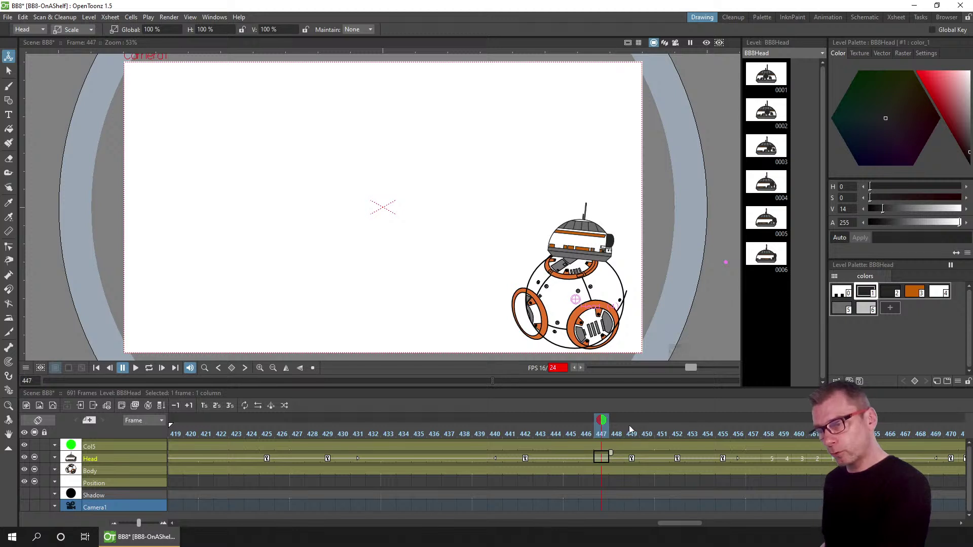
{"action": "left_click", "coordinate": [629, 428]}
{"action": "left_click", "coordinate": [602, 458]}
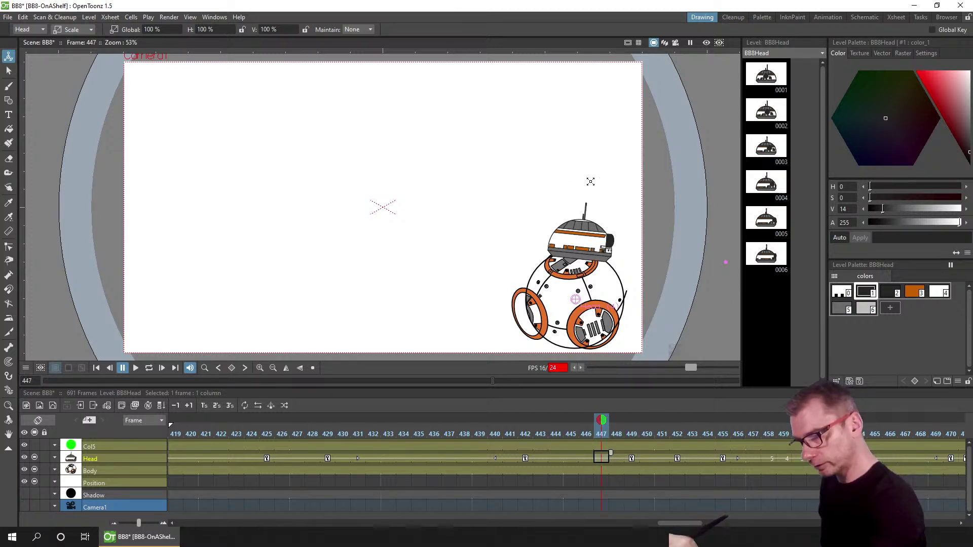
{"action": "left_click", "coordinate": [76, 29]}
{"action": "left_click", "coordinate": [83, 43]}
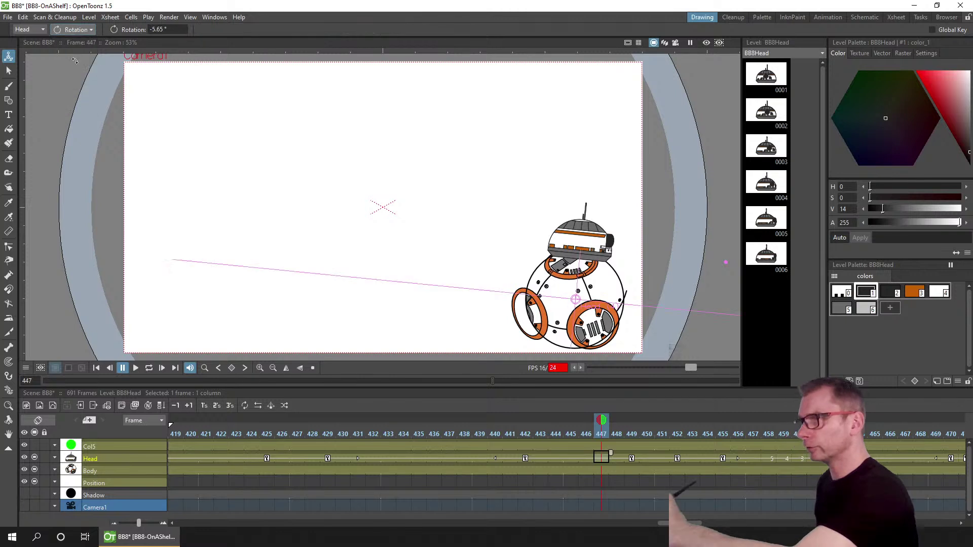
{"action": "mouse_move", "coordinate": [596, 171]}
{"action": "left_mouse_down"}
{"action": "mouse_move", "coordinate": [619, 180]}
{"action": "mouse_move", "coordinate": [612, 177]}
{"action": "left_mouse_up"}
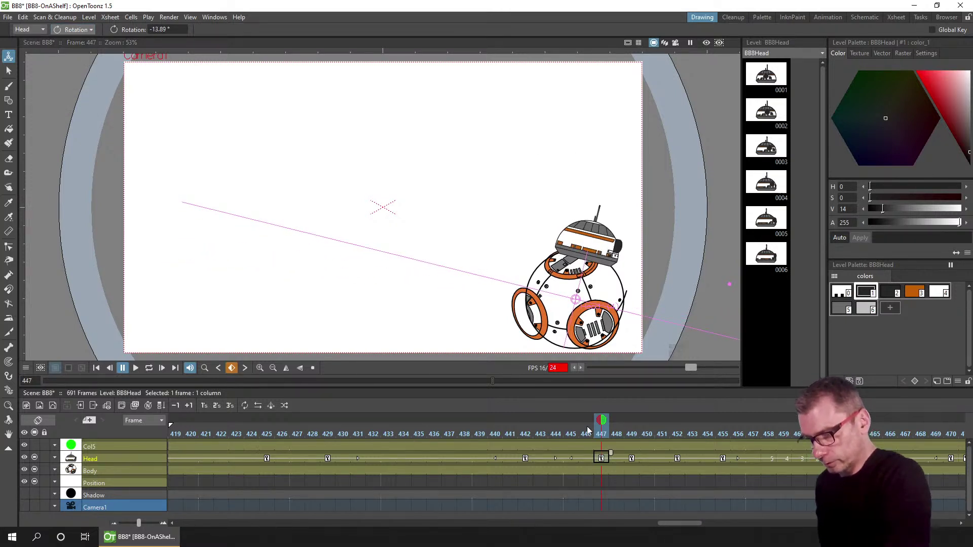
- Scrub through the head's tilt from frame 442 to frame 449 to check the motion
{"action": "left_click", "coordinate": [527, 434]}
{"action": "left_click_drag", "start_coordinate": [528, 435], "coordinate": [633, 436]}
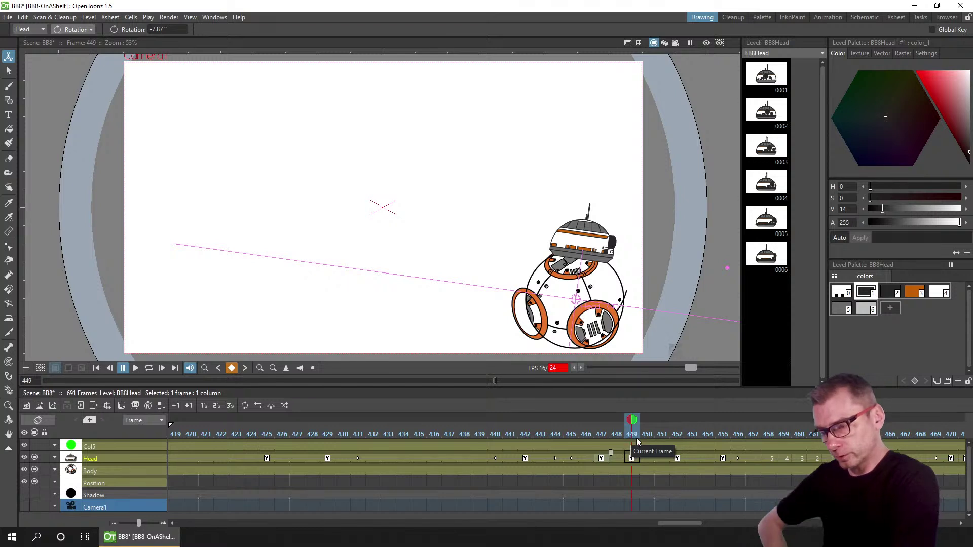
{"action": "left_click", "coordinate": [693, 416]}
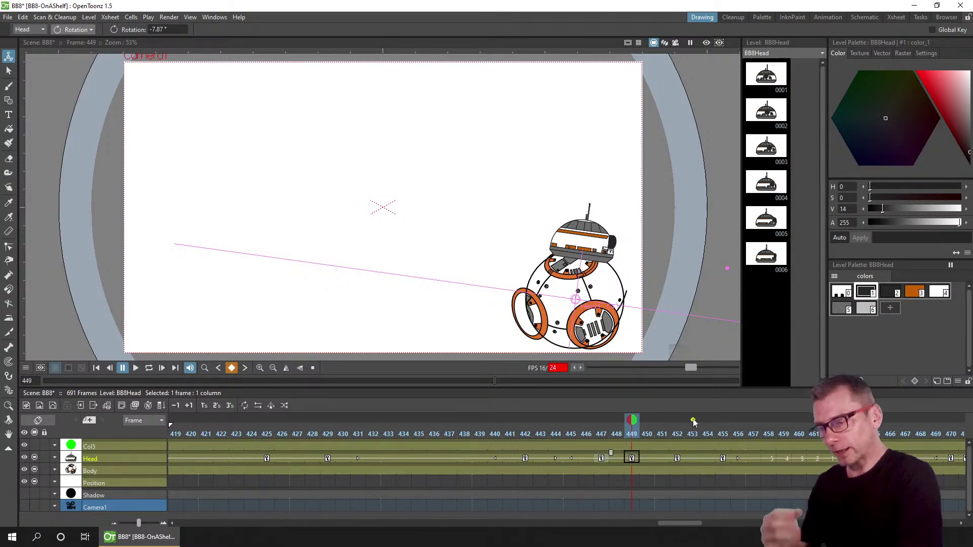
- Insert eight frames at frame 451 of the Head column to extend the hold after the tilt
{"action": "left_click", "coordinate": [649, 434]}
{"action": "left_click", "coordinate": [659, 431]}
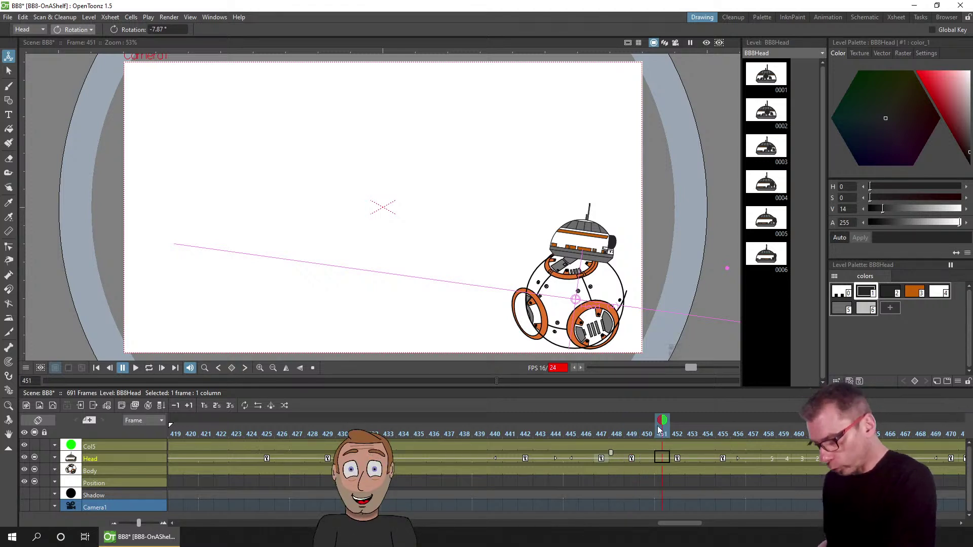
{"action": "key", "text": "Insert"}
{"action": "key", "text": "Insert"}
{"action": "key", "text": "Insert"}
{"action": "key", "text": "Insert"}
{"action": "key", "text": "Insert"}
{"action": "key", "text": "Insert"}
{"action": "key", "text": "Insert"}
{"action": "key", "text": "Insert"}
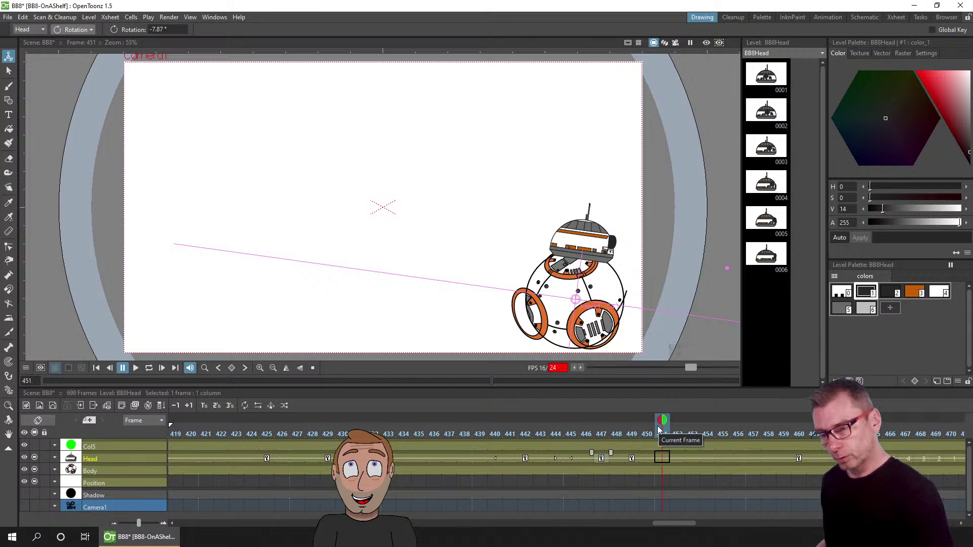
- Insert seven frames at frame 464 of the Head column to delay the start of the head turn
{"action": "left_click", "coordinate": [845, 432]}
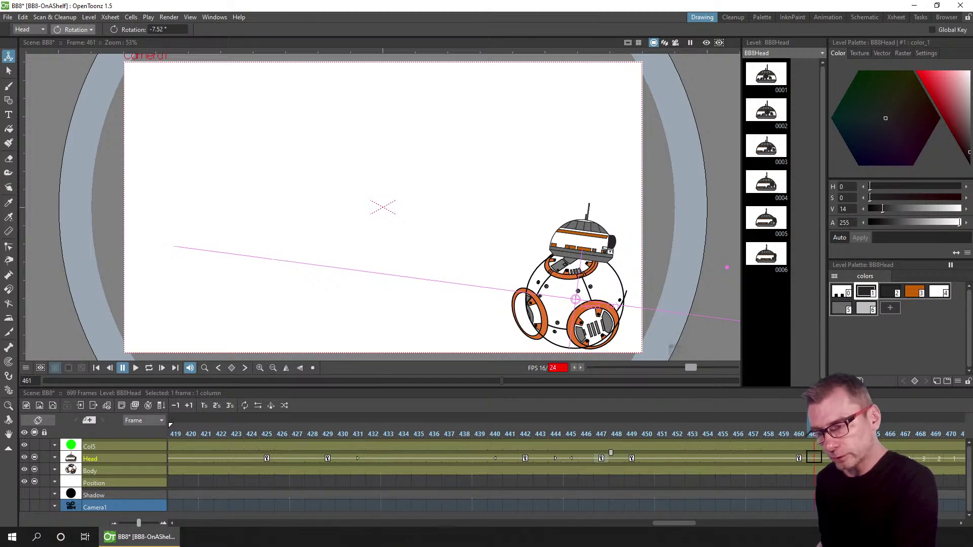
{"action": "scroll", "coordinate": [558, 487], "scroll_direction": "down", "scroll_amount": 10}
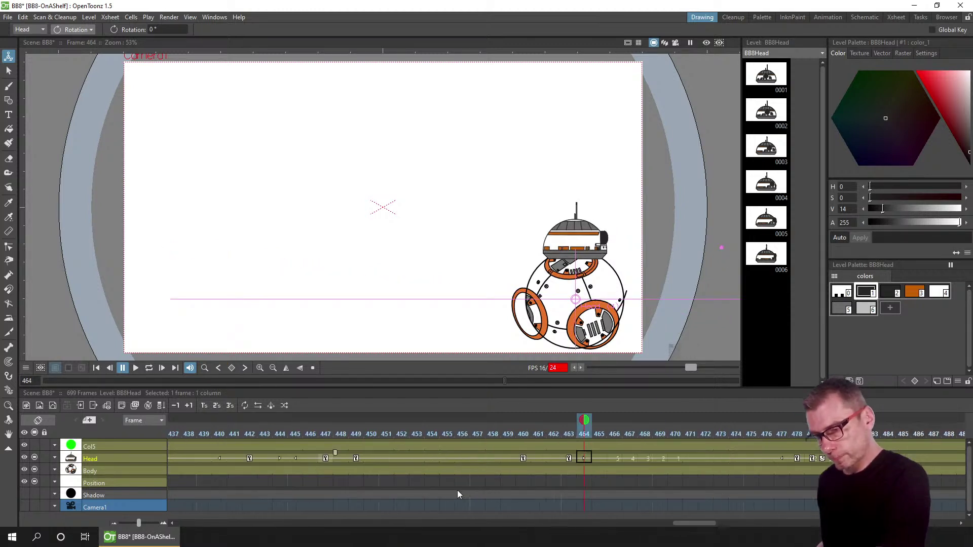
{"action": "key", "text": "Insert"}
{"action": "key", "text": "Insert"}
{"action": "key", "text": "Insert"}
{"action": "key", "text": "Insert"}
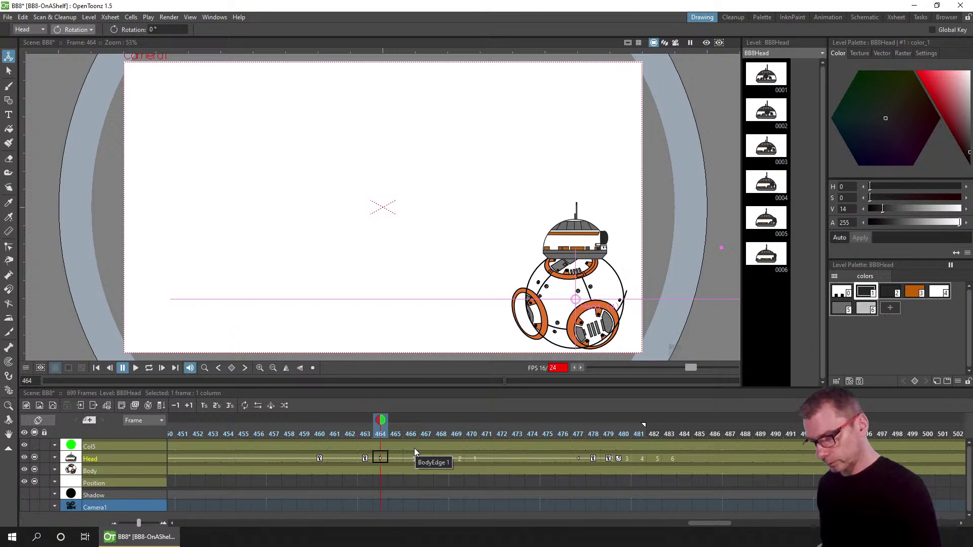
{"action": "key", "text": "Insert"}
{"action": "key", "text": "Insert"}
{"action": "key", "text": "Insert"}
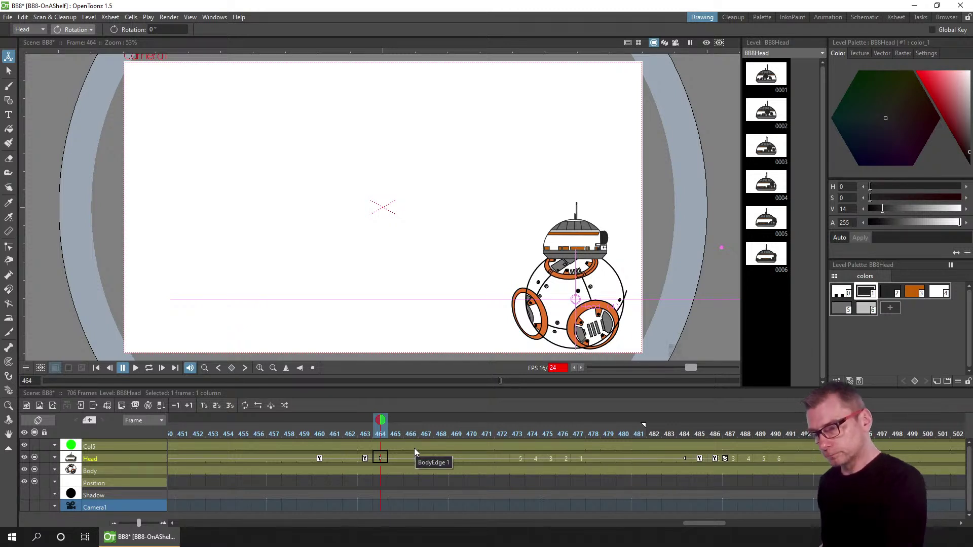
- Insert five frames at frame 478 of the Head column to extend the pause while the head faces forward
{"action": "left_click", "coordinate": [514, 431]}
{"action": "key", "text": "Right"}
{"action": "key", "text": "Right"}
{"action": "key", "text": "Right"}
{"action": "key", "text": "Right"}
{"action": "key", "text": "Right"}
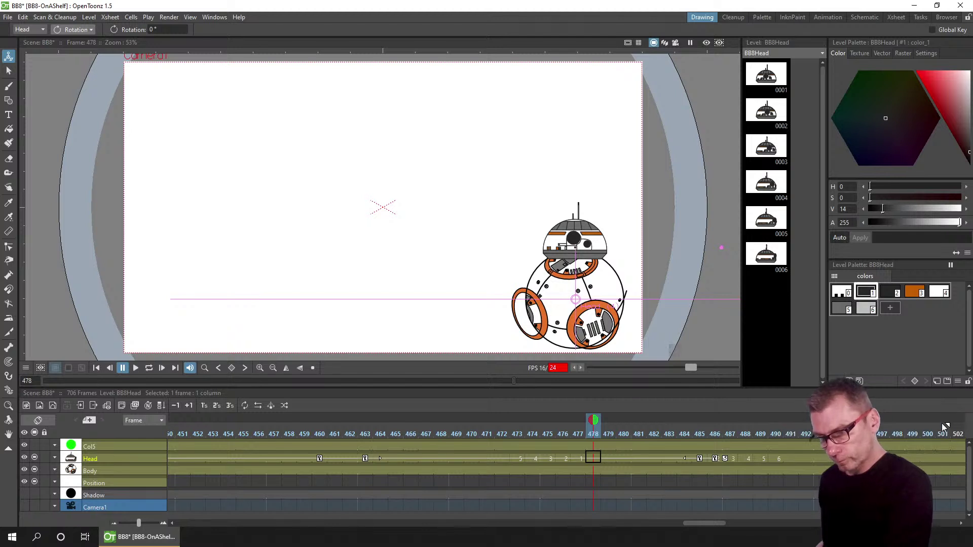
{"action": "key", "text": "Insert"}
{"action": "key", "text": "Insert"}
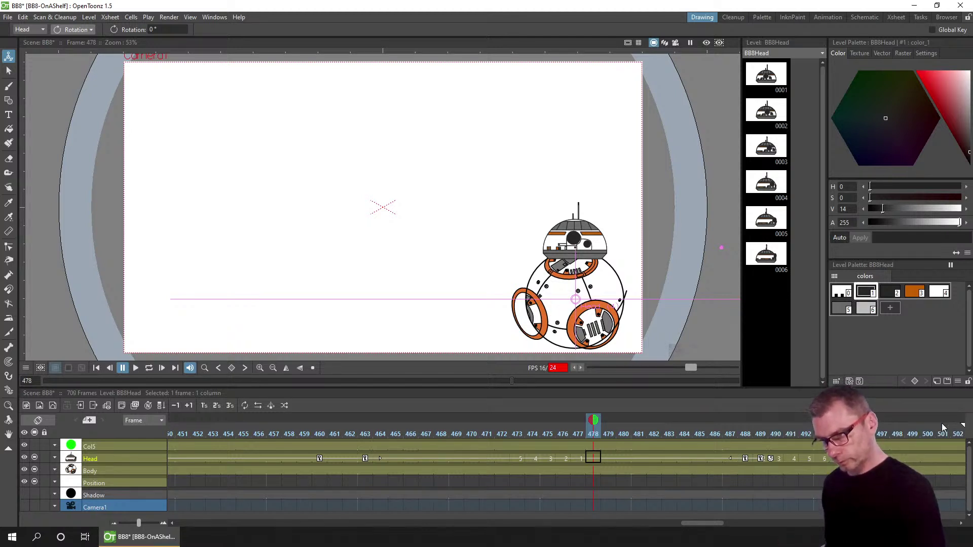
{"action": "scroll", "coordinate": [735, 460], "scroll_direction": "right", "scroll_amount": 4}
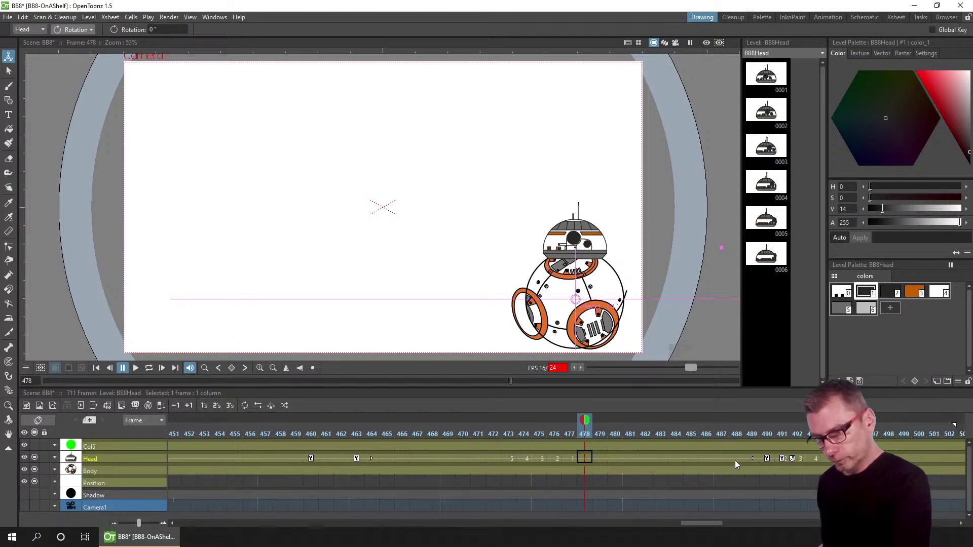
{"action": "scroll", "coordinate": [534, 466], "scroll_direction": "right", "scroll_amount": 6}
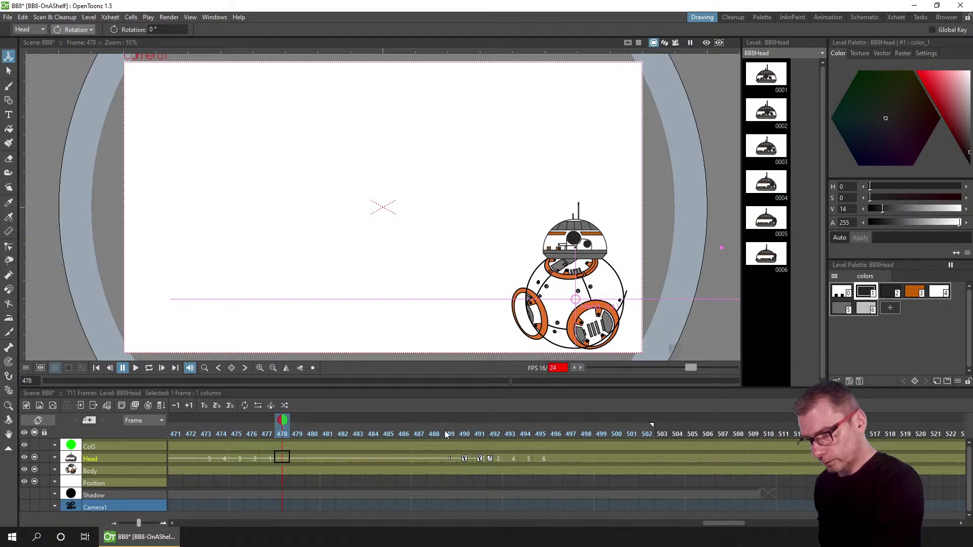
- Save the scene and play the retimed head animation in a loop to check its pacing
{"action": "left_click_drag", "start_coordinate": [580, 435], "coordinate": [586, 436]}
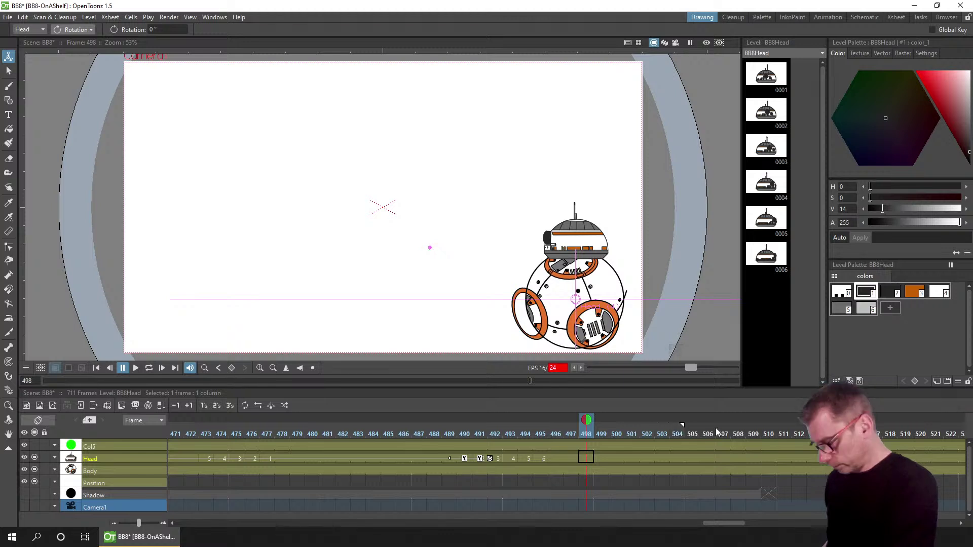
{"action": "key", "text": "ctrl+s"}
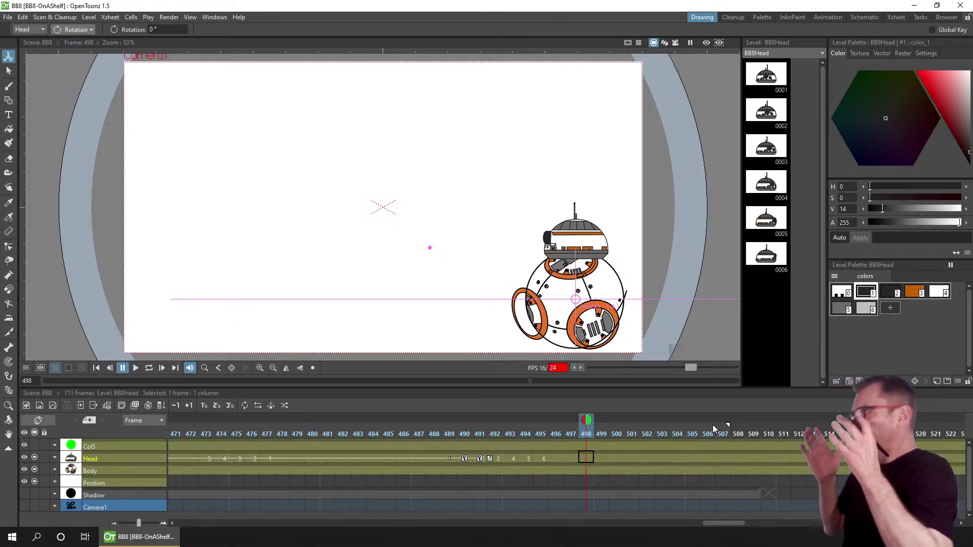
{"action": "left_click", "coordinate": [149, 368]}
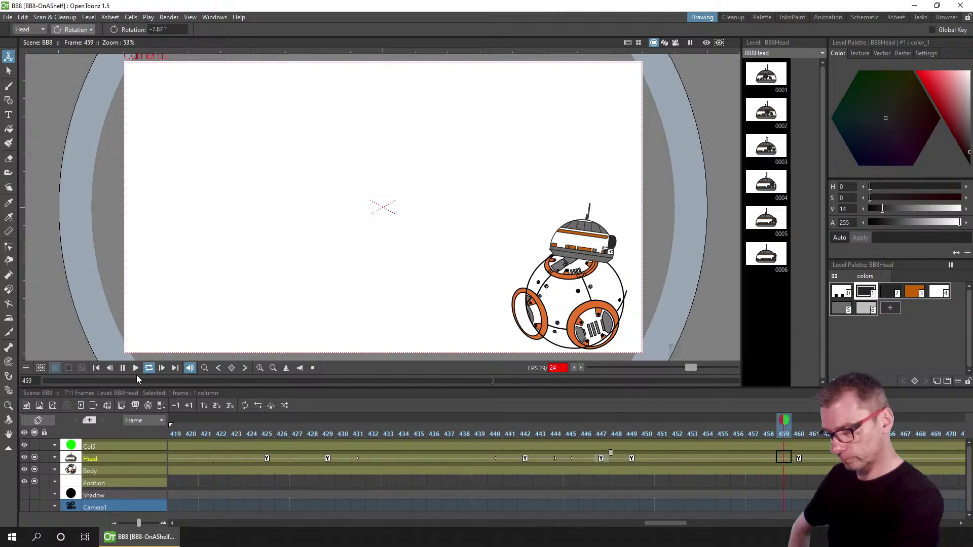
{"action": "left_click", "coordinate": [148, 368]}
{"action": "left_click", "coordinate": [98, 370]}
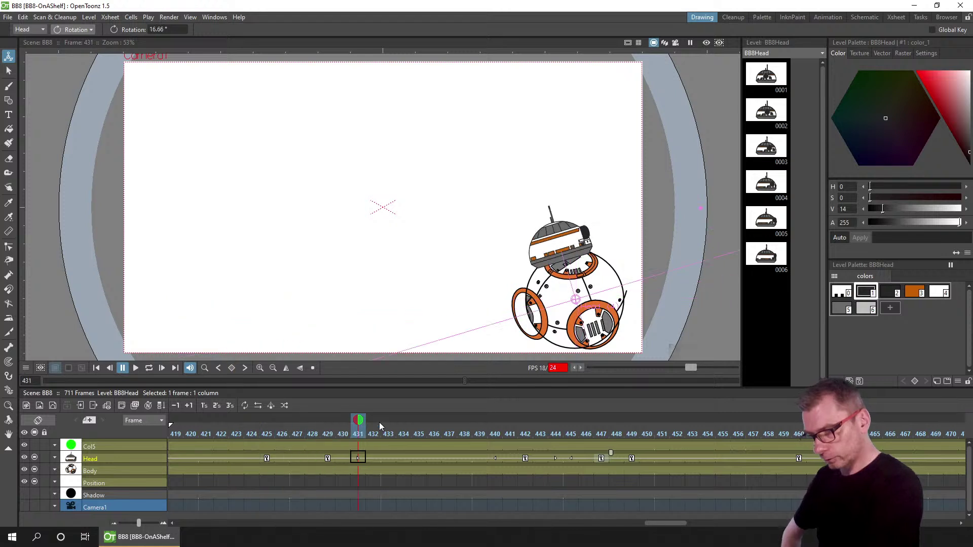
- Insert four frames at frame 427 of the Head column to slow the first head tilt
{"action": "left_click", "coordinate": [327, 459]}
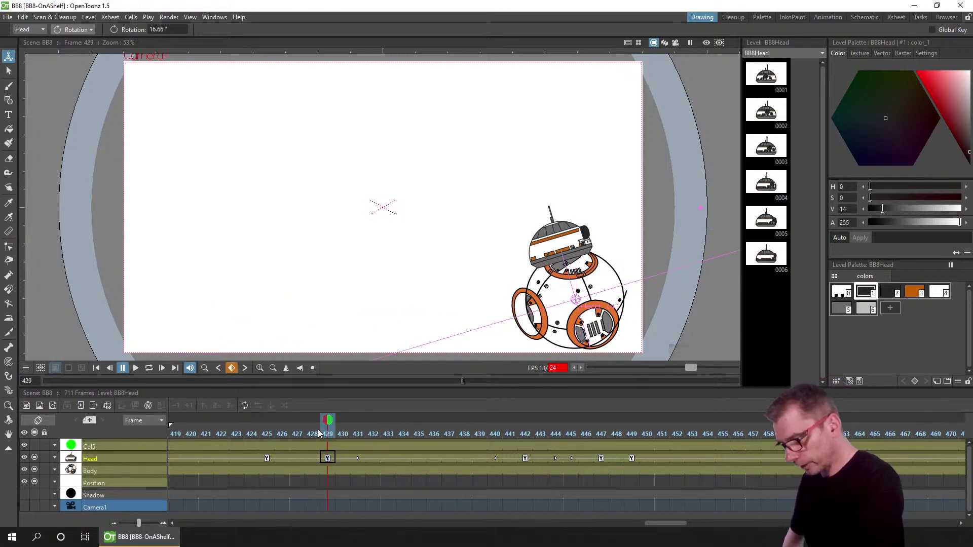
{"action": "left_click", "coordinate": [297, 432]}
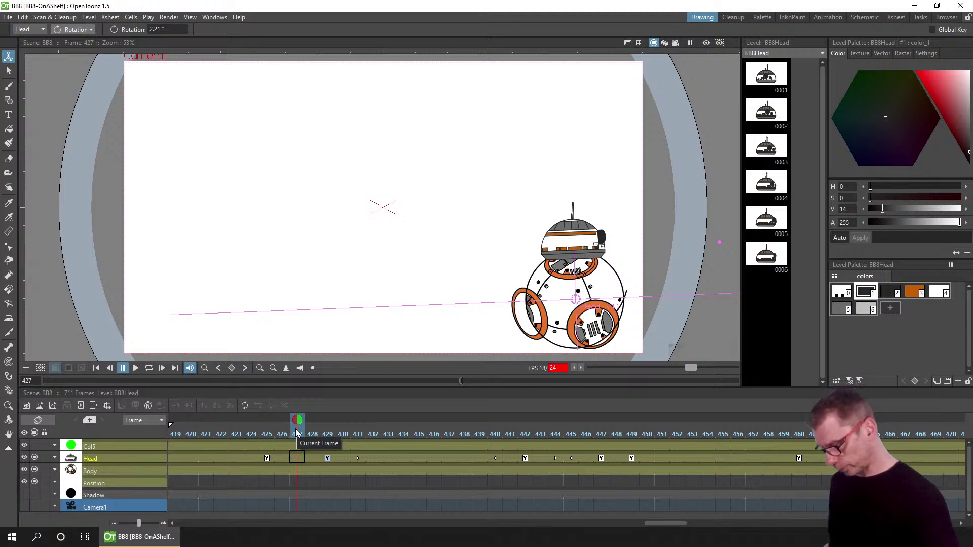
{"action": "key", "text": "Insert"}
{"action": "key", "text": "Insert"}
{"action": "key", "text": "Insert"}
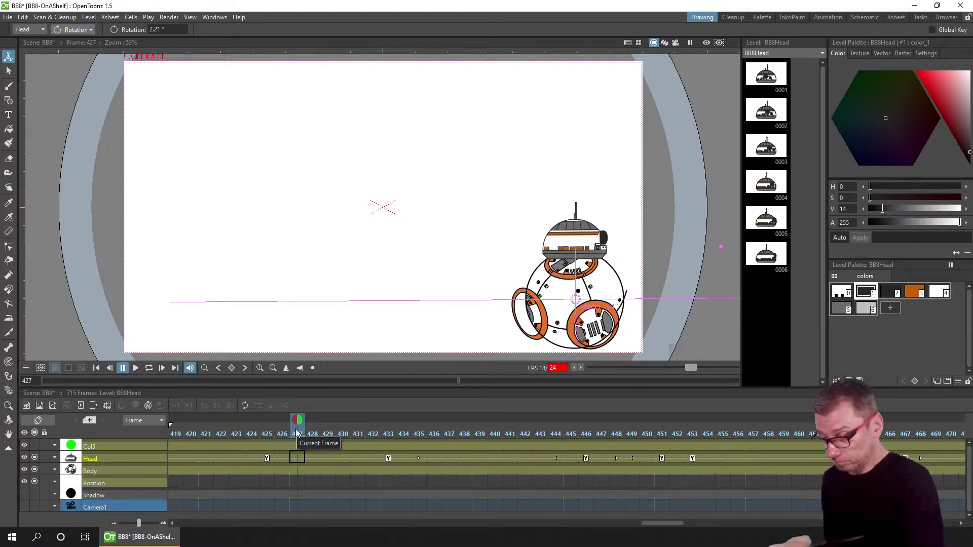
- Insert four frames into the Head column's hold after the frame 433 keyframe to keep the head tilted longer
{"action": "left_click", "coordinate": [435, 434]}
{"action": "left_click", "coordinate": [518, 434]}
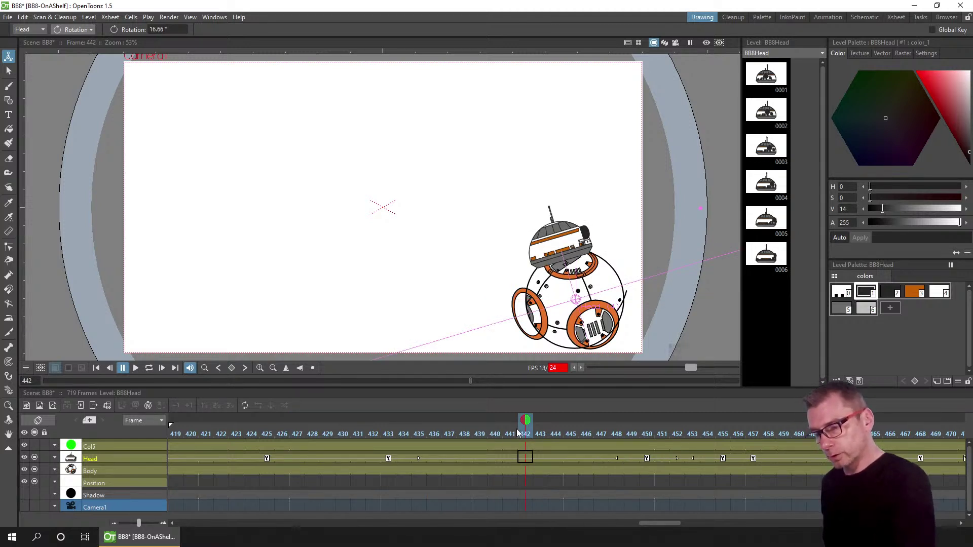
{"action": "key", "text": "Insert"}
- Insert two frames at frame 453 of the Head column to slow the opposite tilt, check the motion, and save the scene
{"action": "left_click", "coordinate": [632, 434]}
{"action": "left_click_drag", "start_coordinate": [669, 434], "coordinate": [689, 430]}
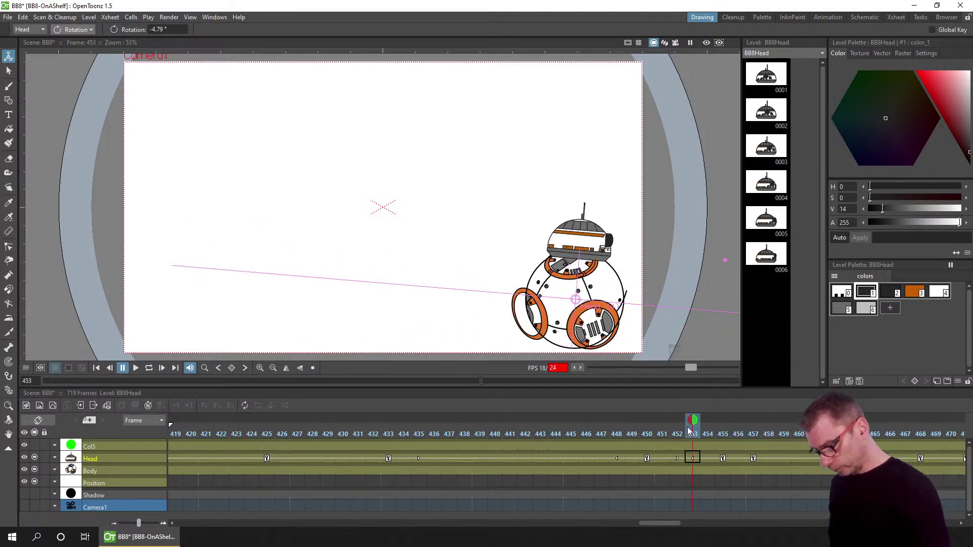
{"action": "key", "text": "Insert"}
{"action": "key", "text": "Insert"}
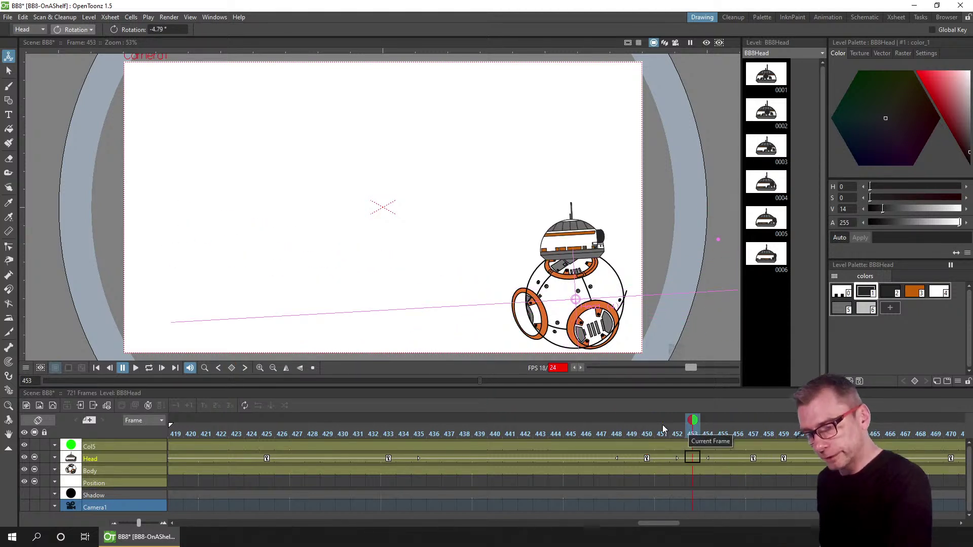
{"action": "left_click_drag", "start_coordinate": [689, 430], "coordinate": [814, 434]}
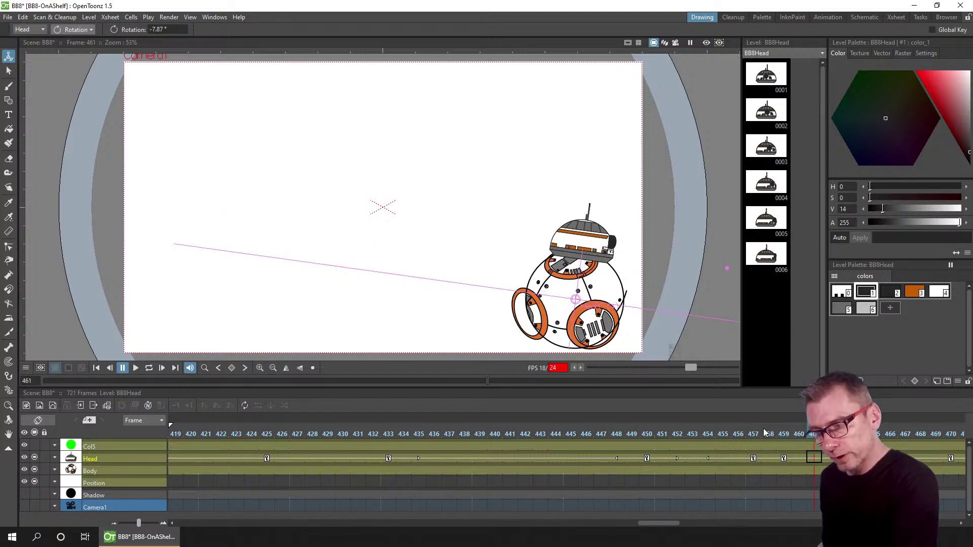
{"action": "key", "text": "Right"}
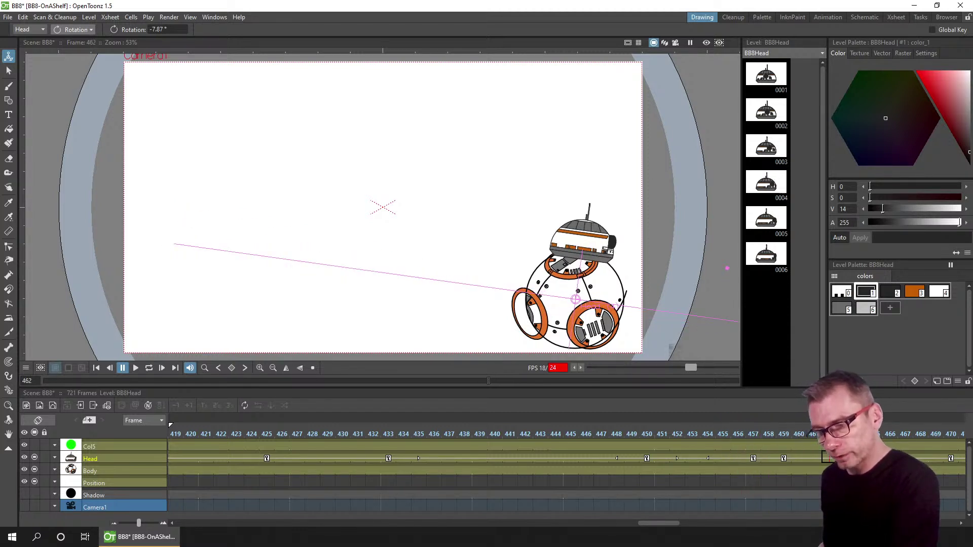
{"action": "left_click", "coordinate": [738, 434]}
{"action": "key", "text": "ctrl+s"}
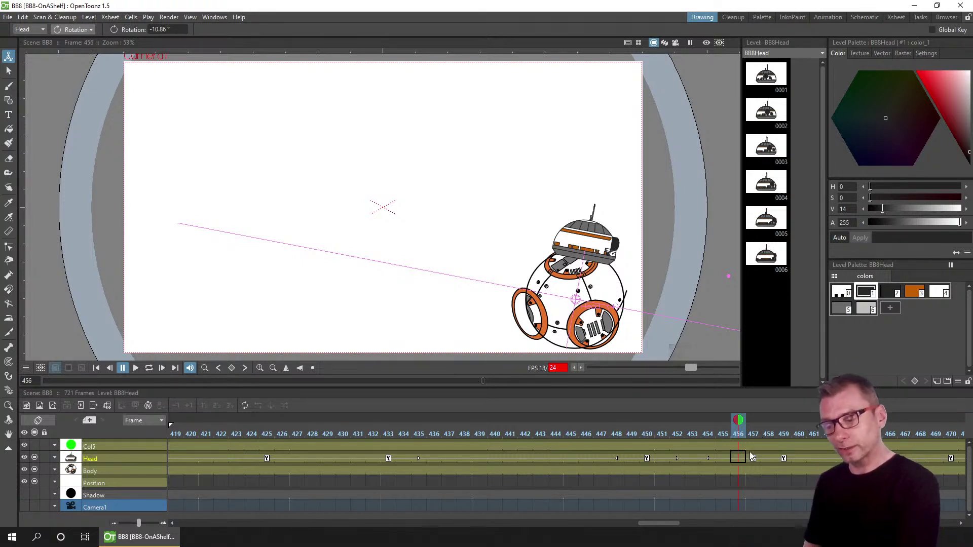
- Insert two frames at frame 468 of the Head column to lengthen the hold after the opposite tilt
{"action": "scroll", "coordinate": [600, 473], "scroll_direction": "right", "scroll_amount": 5}
{"action": "scroll", "coordinate": [440, 473], "scroll_direction": "right", "scroll_amount": 2}
{"action": "left_click_drag", "start_coordinate": [363, 428], "coordinate": [452, 430]}
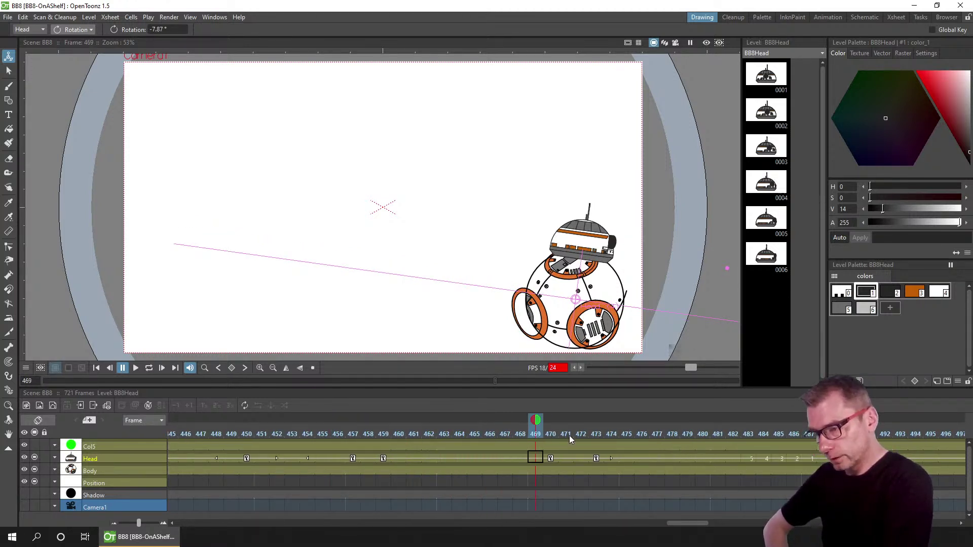
{"action": "left_click", "coordinate": [510, 427]}
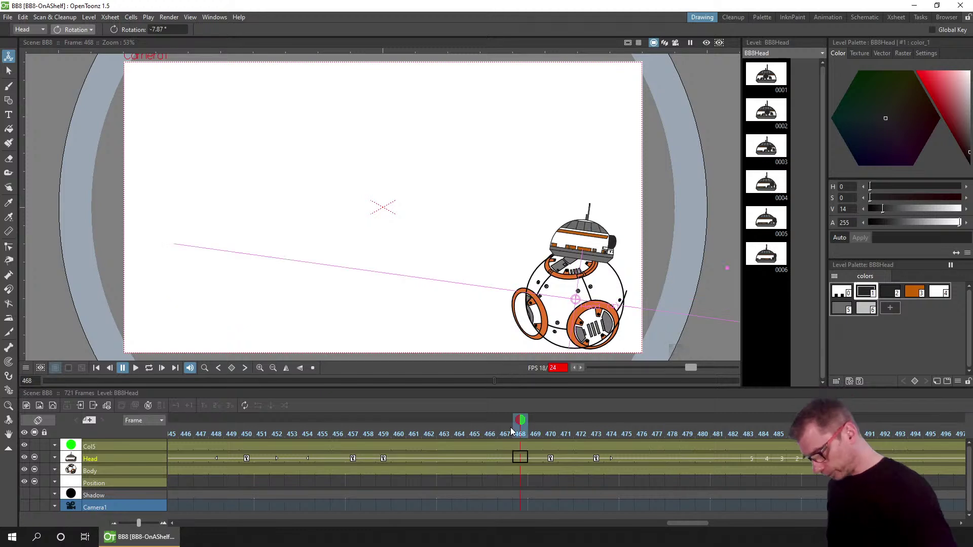
{"action": "key", "text": "Insert"}
{"action": "key", "text": "Insert"}
- Insert four frames at frame 474 of the Head column to slow the head's return to upright
{"action": "left_click_drag", "start_coordinate": [568, 431], "coordinate": [667, 430]}
{"action": "left_click", "coordinate": [605, 433]}
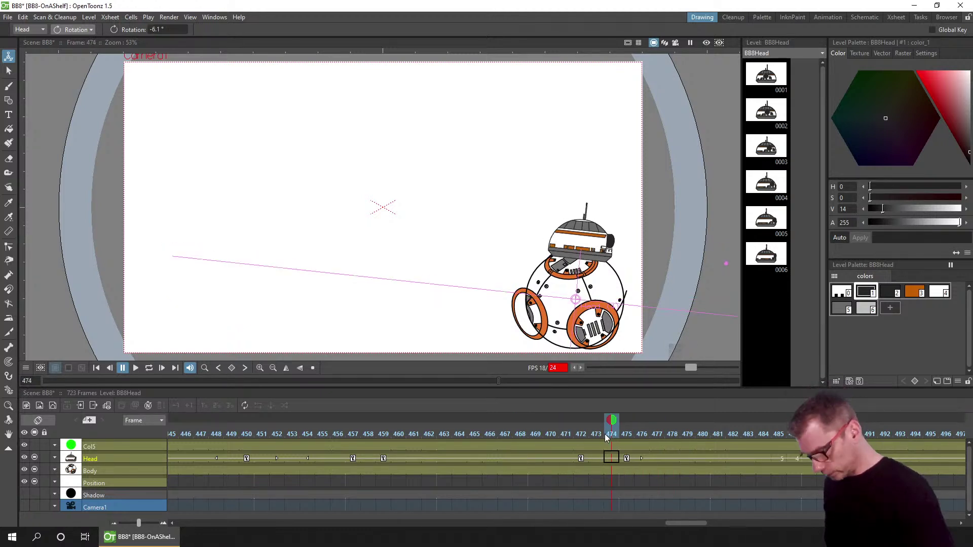
{"action": "key", "text": "Insert"}
{"action": "key", "text": "Insert"}
{"action": "key", "text": "Insert"}
{"action": "key", "text": "Insert"}
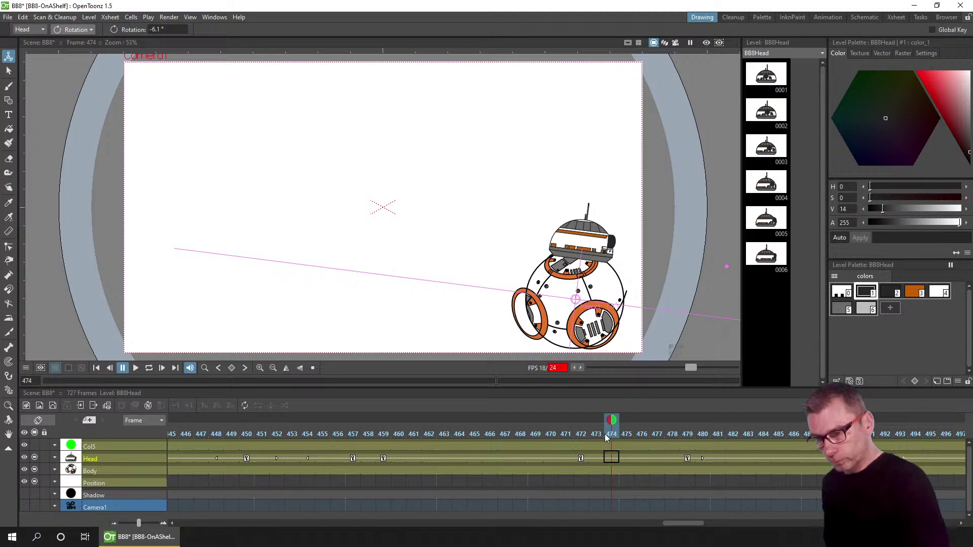
- Insert four frames at frame 499 of the Head column to extend the forward-facing pause
{"action": "left_click_drag", "start_coordinate": [692, 427], "coordinate": [834, 429]}
{"action": "scroll", "coordinate": [725, 460], "scroll_direction": "down", "scroll_amount": 5}
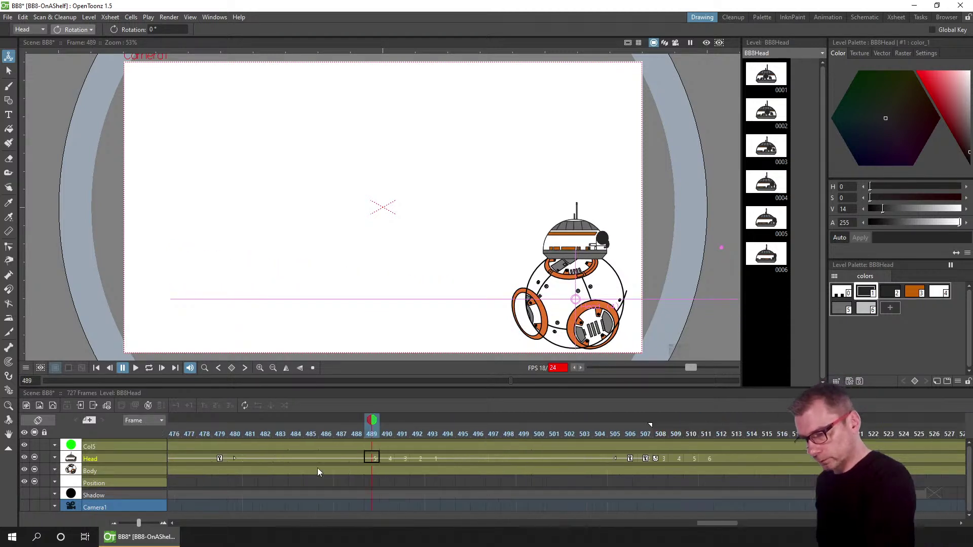
{"action": "left_click_drag", "start_coordinate": [352, 430], "coordinate": [479, 422]}
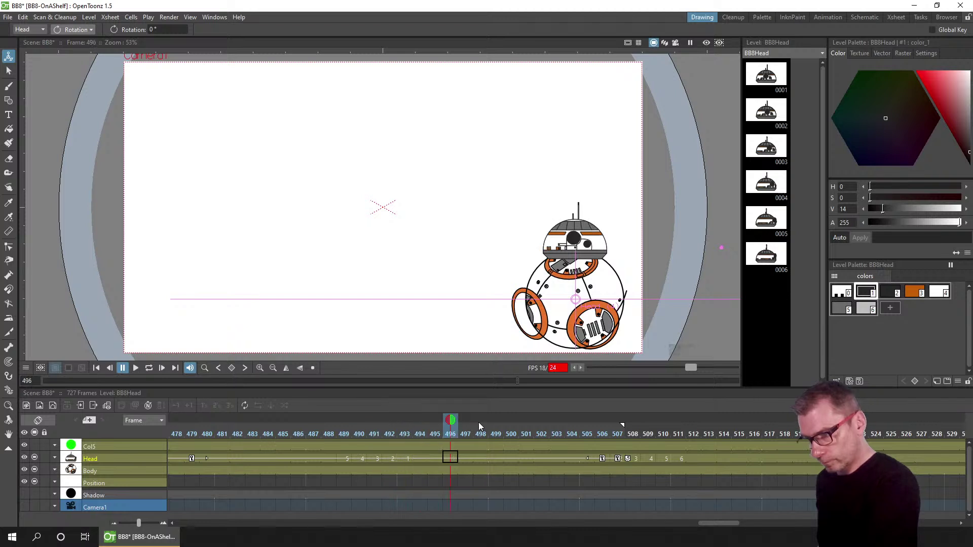
{"action": "left_click", "coordinate": [488, 422]}
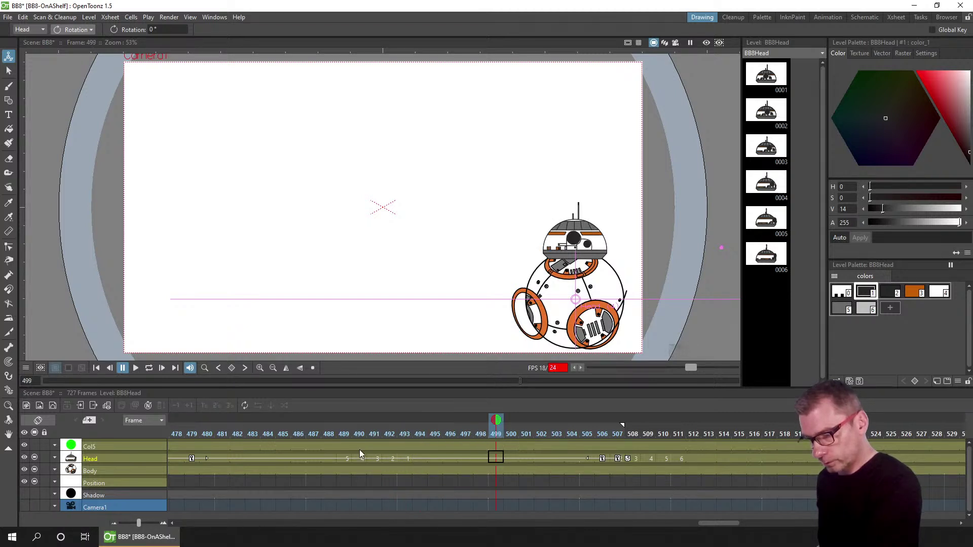
{"action": "key", "text": "Insert"}
{"action": "key", "text": "Insert"}
{"action": "key", "text": "Insert"}
{"action": "key", "text": "Insert"}
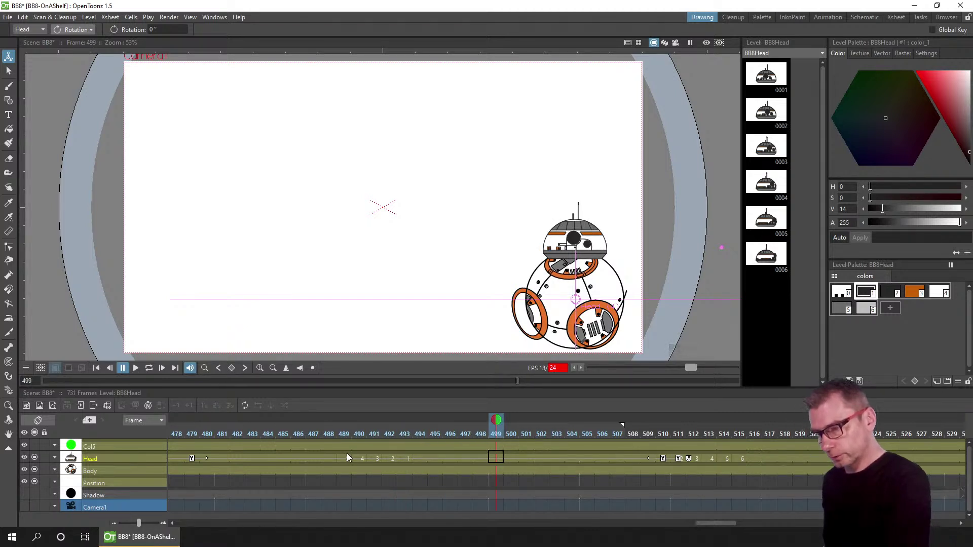
- Scrub through the head turn to frame 519, save the scene, and review the new timing in looped playback
{"action": "left_click_drag", "start_coordinate": [613, 430], "coordinate": [800, 425]}
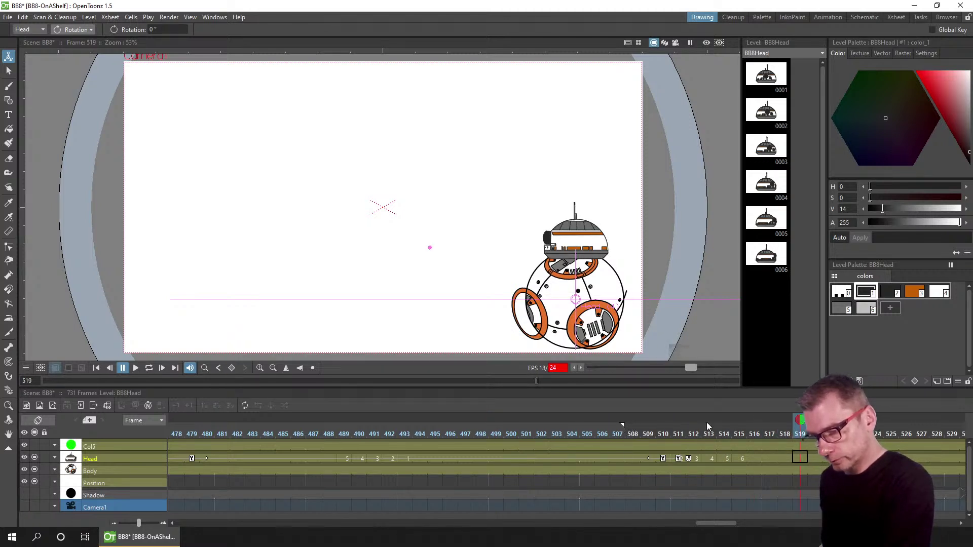
{"action": "key", "text": "ctrl+s"}
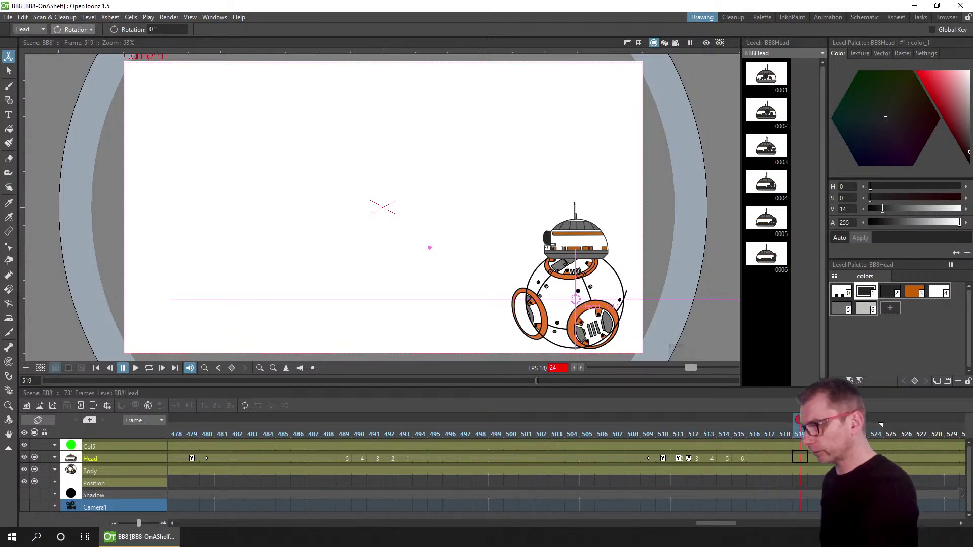
{"action": "left_click", "coordinate": [146, 370]}
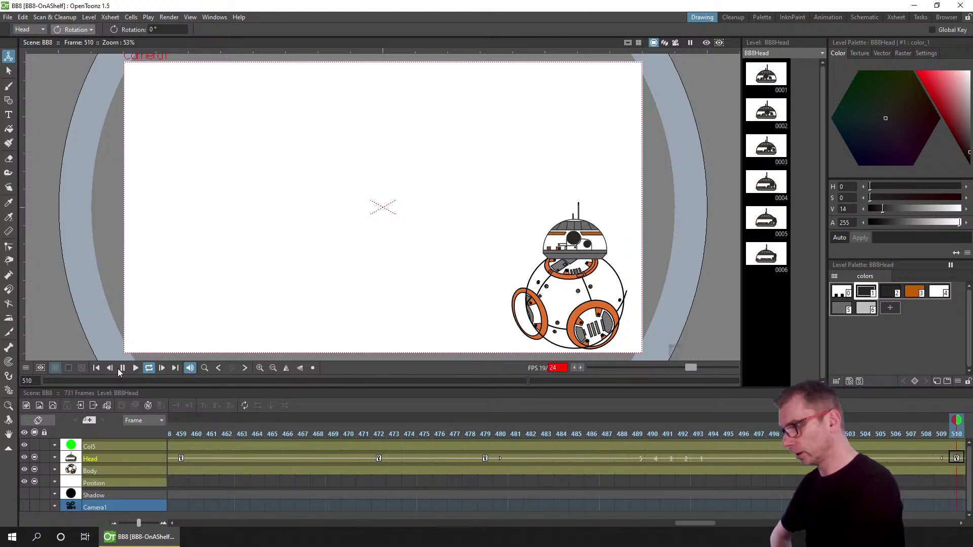
{"action": "left_click", "coordinate": [121, 368]}
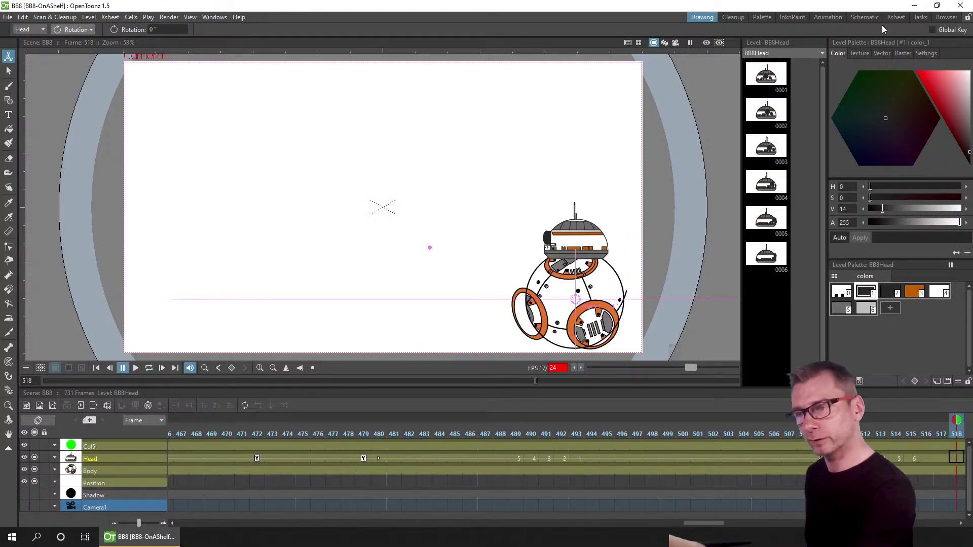
- Switch to the Animation room and show the Head column's Rotation channel in the Function Editor instead of the Body's
{"action": "left_click", "coordinate": [862, 18]}
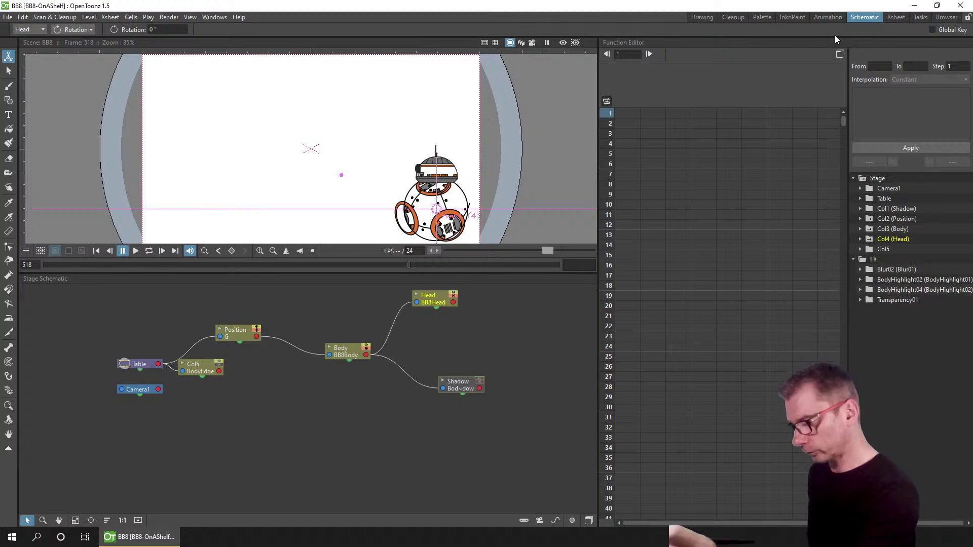
{"action": "left_click", "coordinate": [828, 18]}
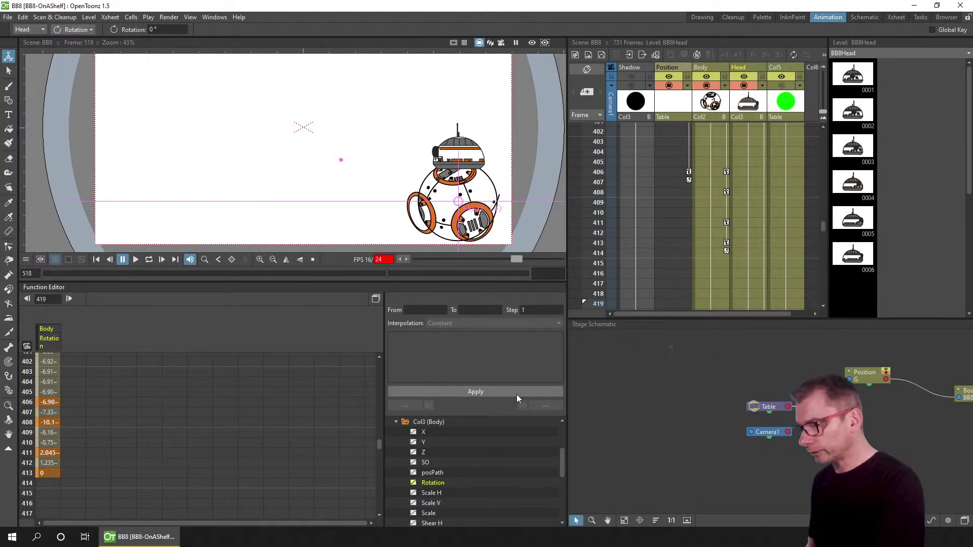
{"action": "left_click", "coordinate": [413, 484]}
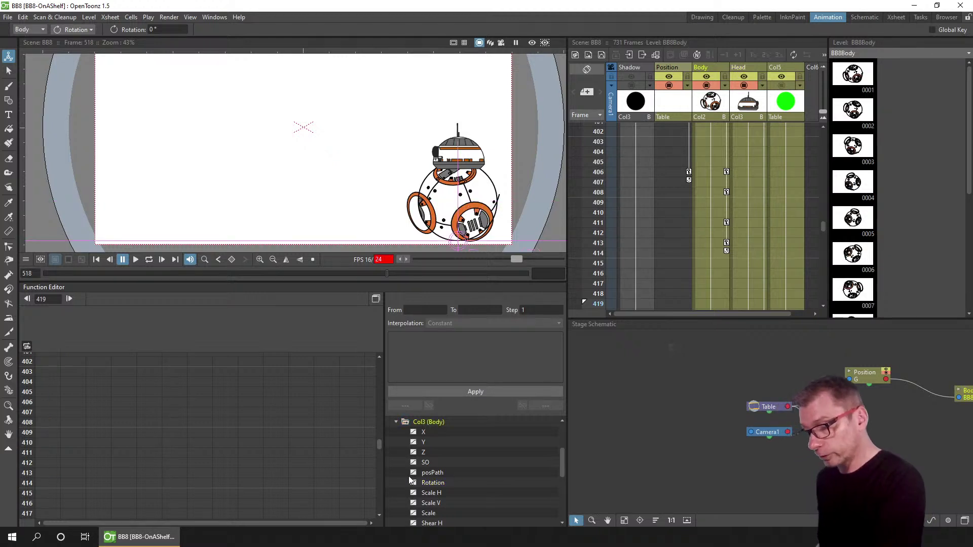
{"action": "left_click", "coordinate": [396, 423]}
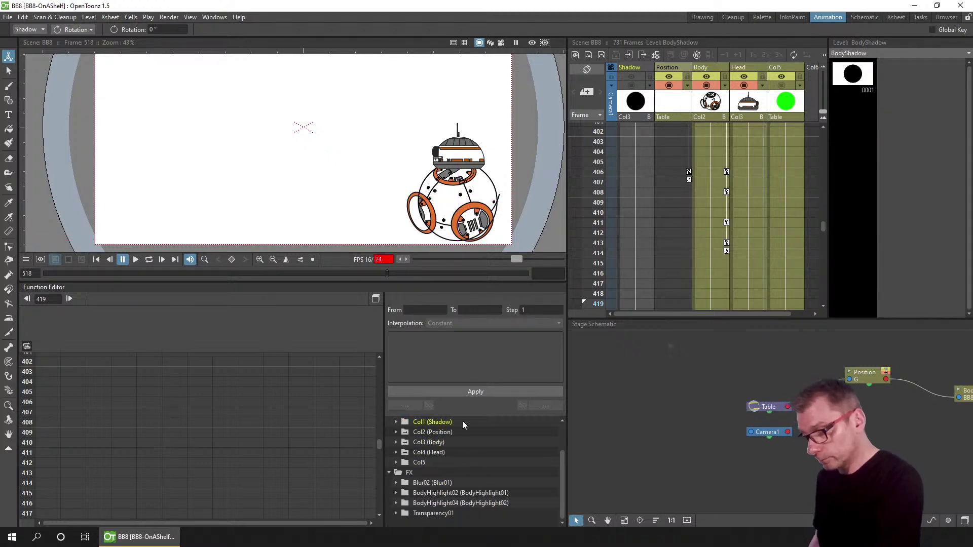
{"action": "left_click", "coordinate": [390, 474]}
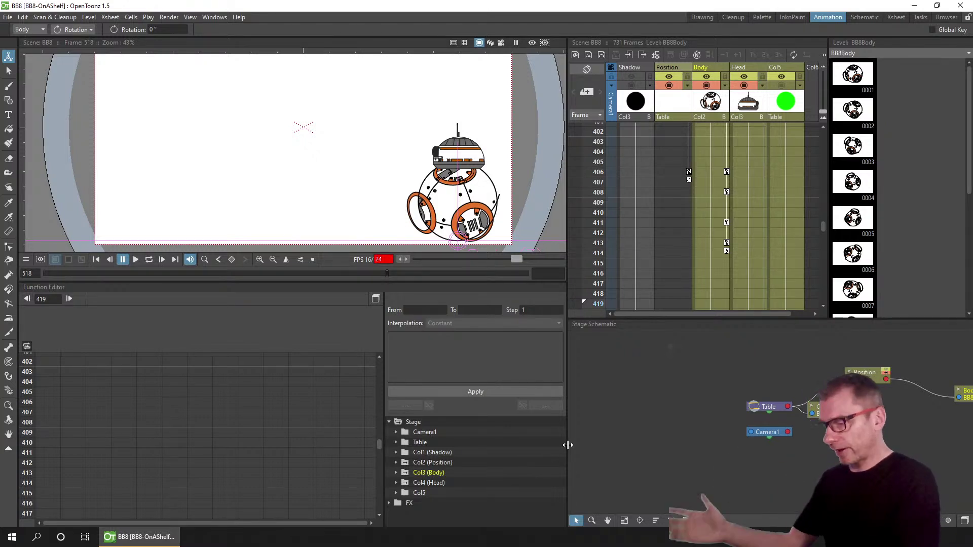
{"action": "left_click", "coordinate": [396, 483]}
{"action": "left_click_drag", "start_coordinate": [563, 455], "coordinate": [562, 482]}
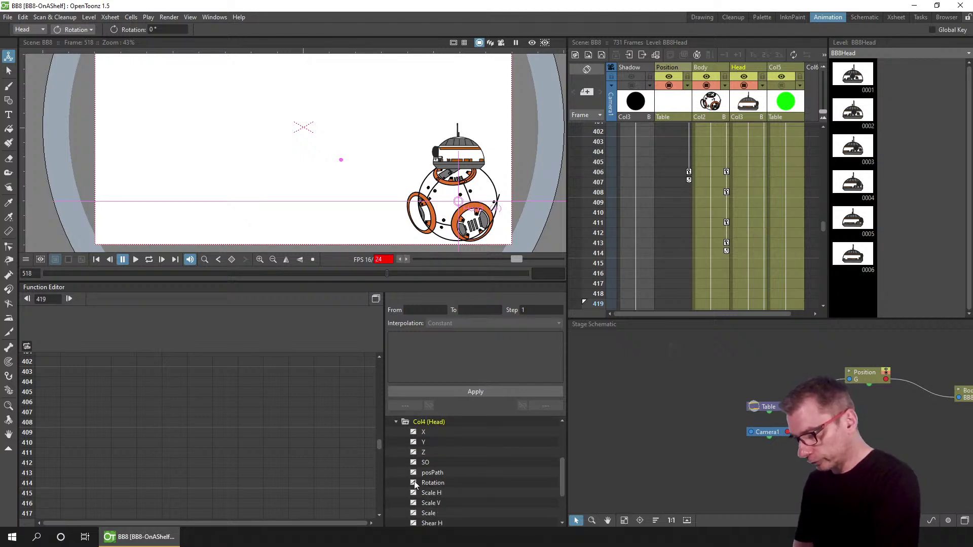
{"action": "left_click", "coordinate": [414, 483]}
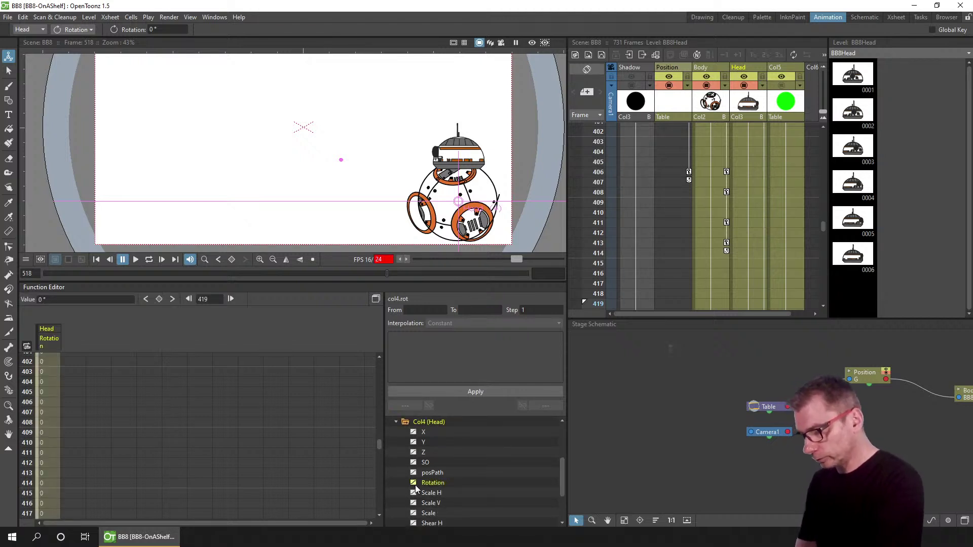
- Open the Head rotation's Function Curves window, place it clear of the viewed character, and go to frame 454
{"action": "left_click", "coordinate": [375, 299]}
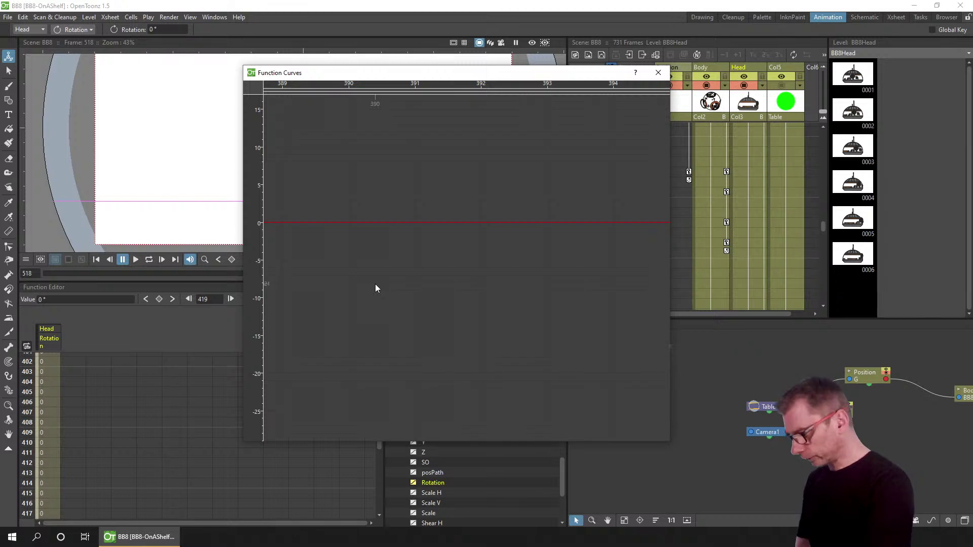
{"action": "left_click_drag", "start_coordinate": [413, 72], "coordinate": [621, 54]}
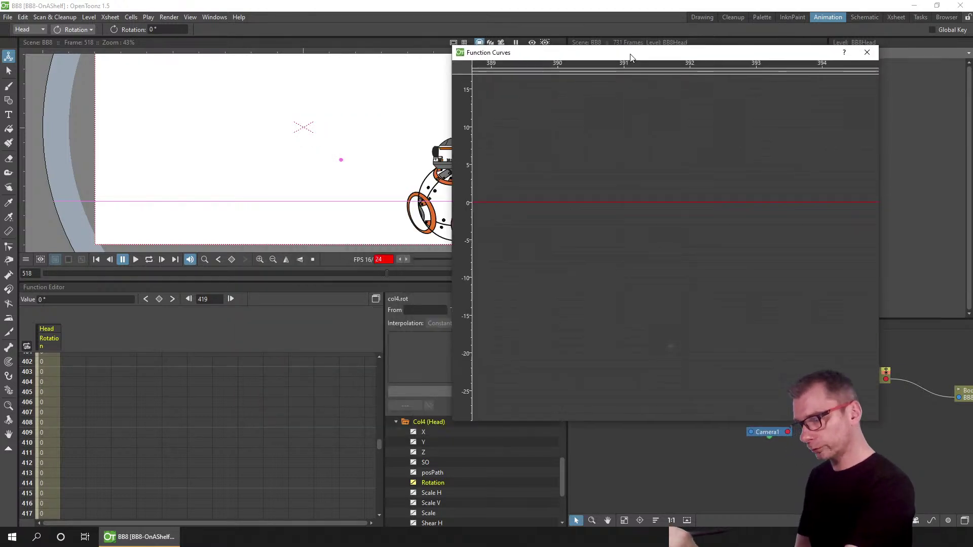
{"action": "mouse_move", "coordinate": [379, 443]}
{"action": "left_mouse_down"}
{"action": "mouse_move", "coordinate": [378, 473]}
{"action": "mouse_move", "coordinate": [381, 454]}
{"action": "left_mouse_up"}
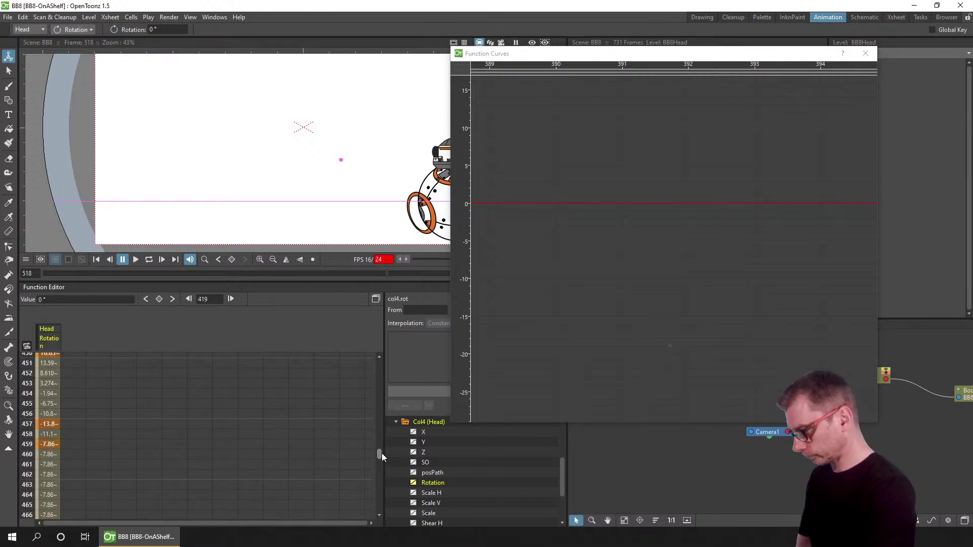
{"action": "left_click", "coordinate": [28, 394]}
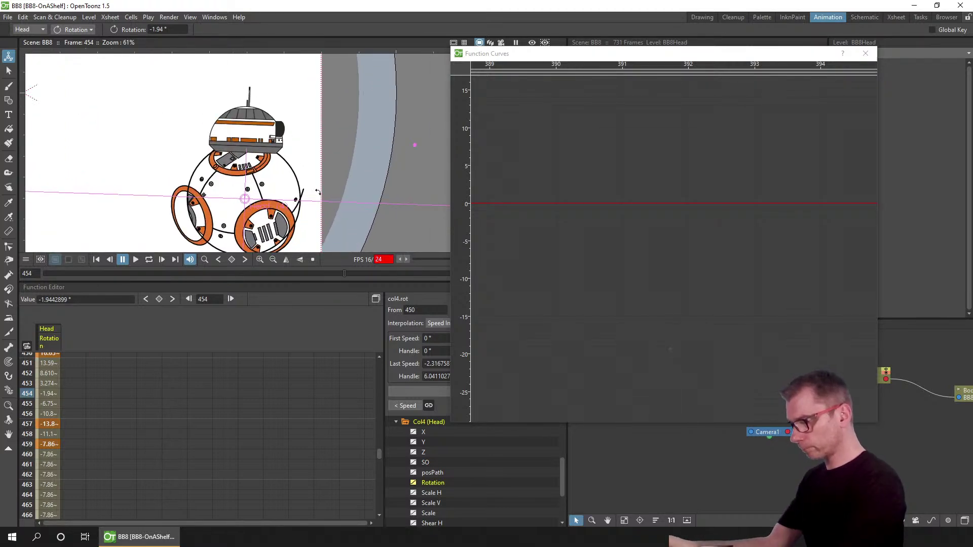
- Enlarge the viewer area, frame BB8 closely in it, and scrub the head tilt to frame 457
{"action": "scroll", "coordinate": [343, 161], "scroll_direction": "up", "scroll_amount": 1}
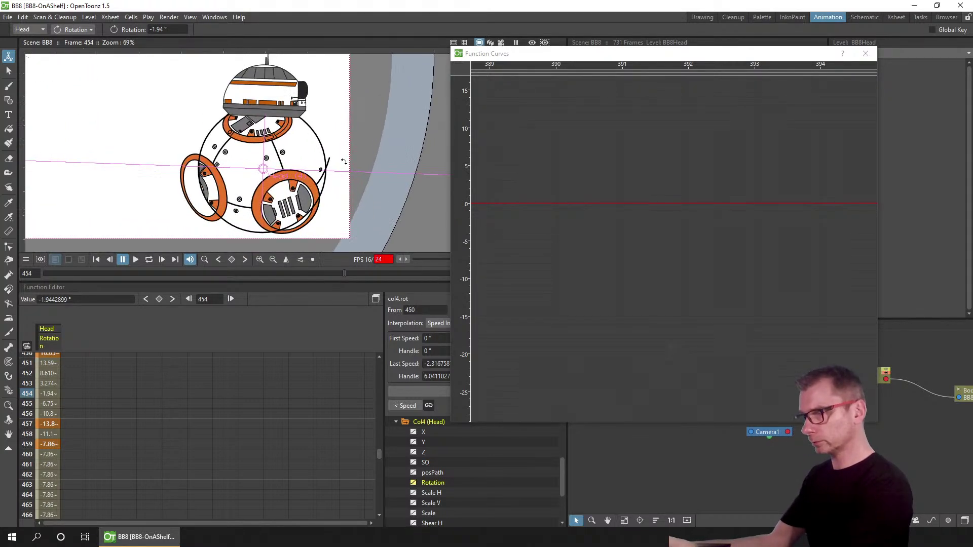
{"action": "left_click_drag", "start_coordinate": [311, 287], "coordinate": [314, 304]}
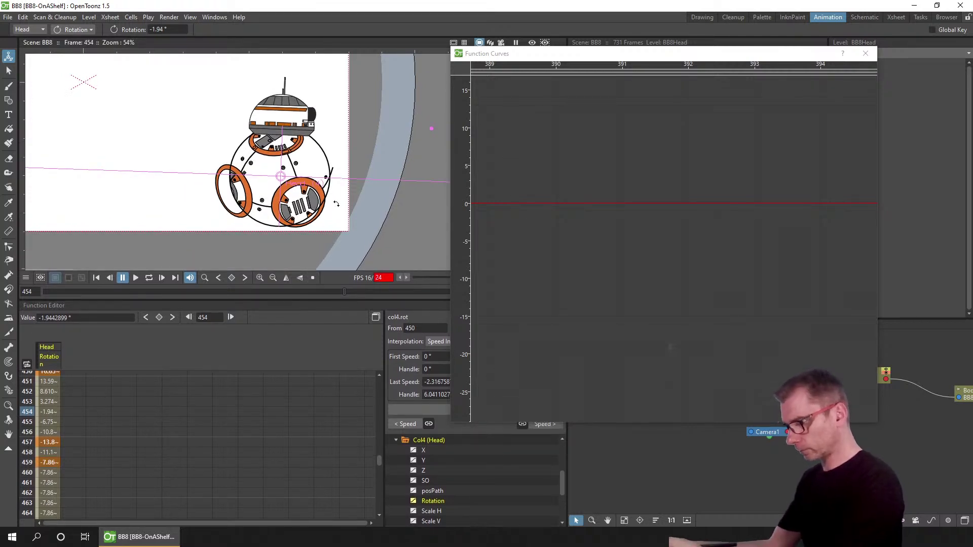
{"action": "scroll", "coordinate": [337, 204], "scroll_direction": "up", "scroll_amount": 1}
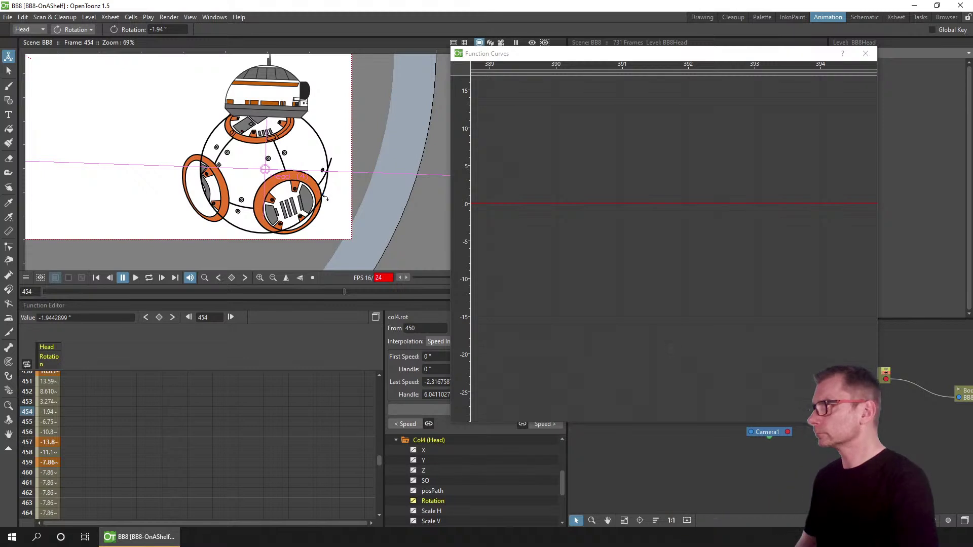
{"action": "left_click_drag", "start_coordinate": [326, 198], "coordinate": [327, 223]}
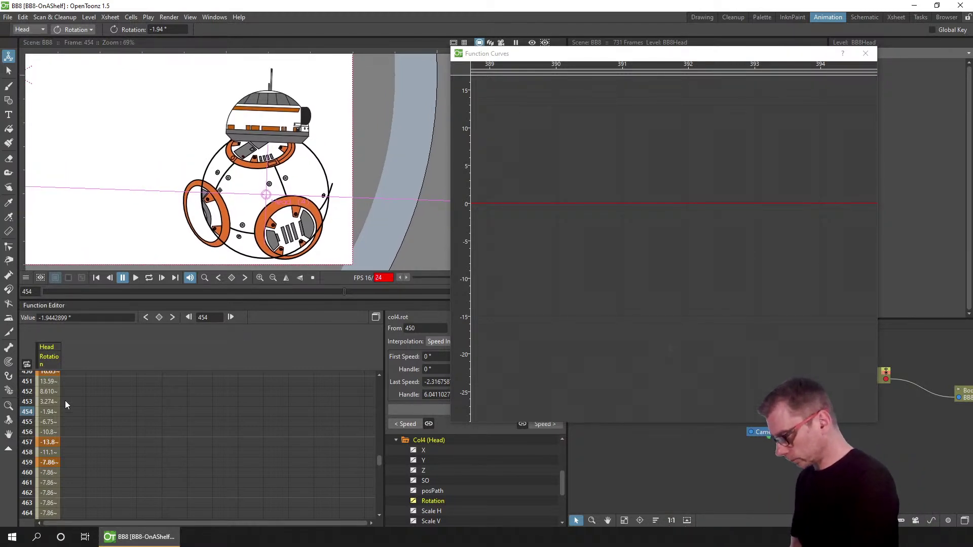
{"action": "left_click_drag", "start_coordinate": [28, 402], "coordinate": [27, 444]}
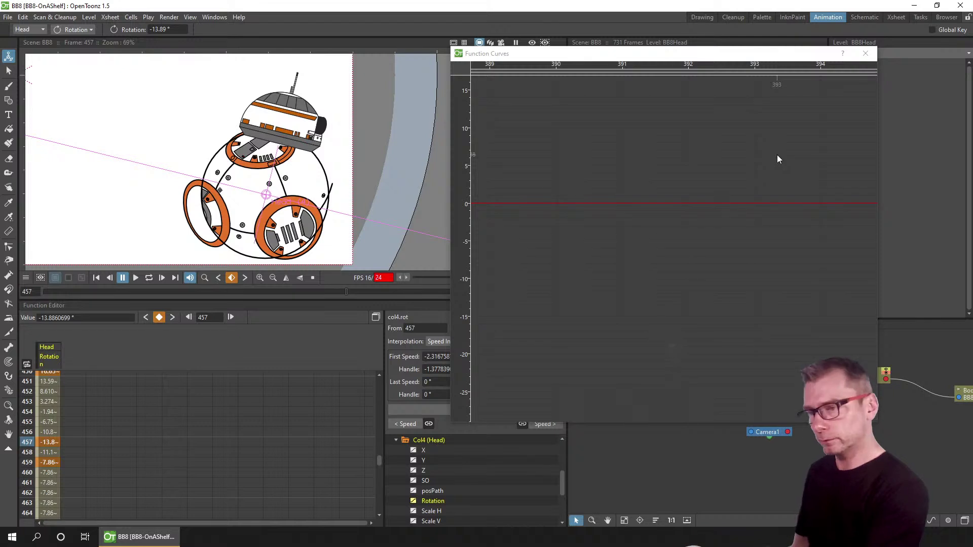
- Examine the Head rotation curve between the keyframes at frames 450, 457 and 459 in the Function Curves window
{"action": "left_click_drag", "start_coordinate": [779, 153], "coordinate": [481, 177]}
{"action": "left_click_drag", "start_coordinate": [814, 207], "coordinate": [573, 195]}
{"action": "left_click_drag", "start_coordinate": [830, 191], "coordinate": [610, 211]}
{"action": "left_click_drag", "start_coordinate": [754, 252], "coordinate": [566, 262]}
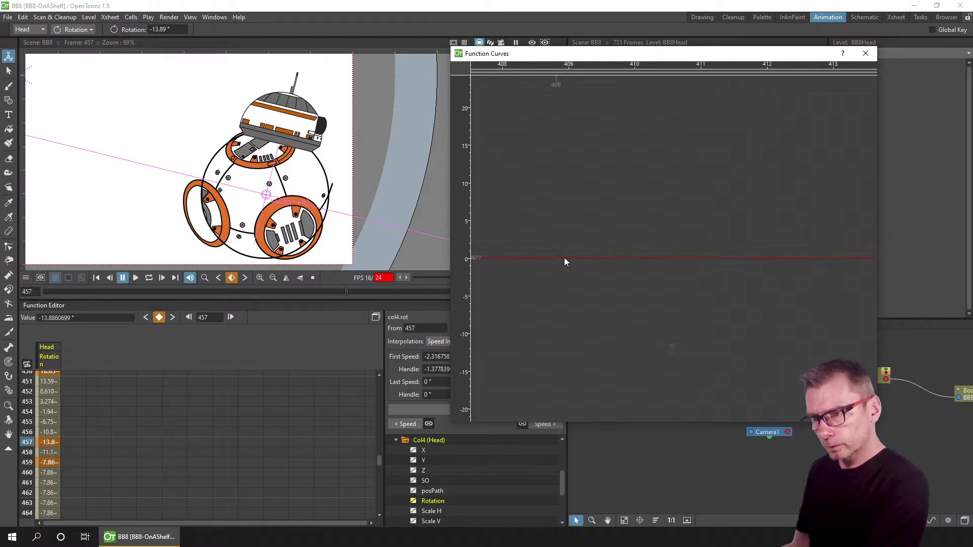
{"action": "left_click_drag", "start_coordinate": [806, 279], "coordinate": [256, 286]}
{"action": "left_click_drag", "start_coordinate": [802, 292], "coordinate": [646, 288]}
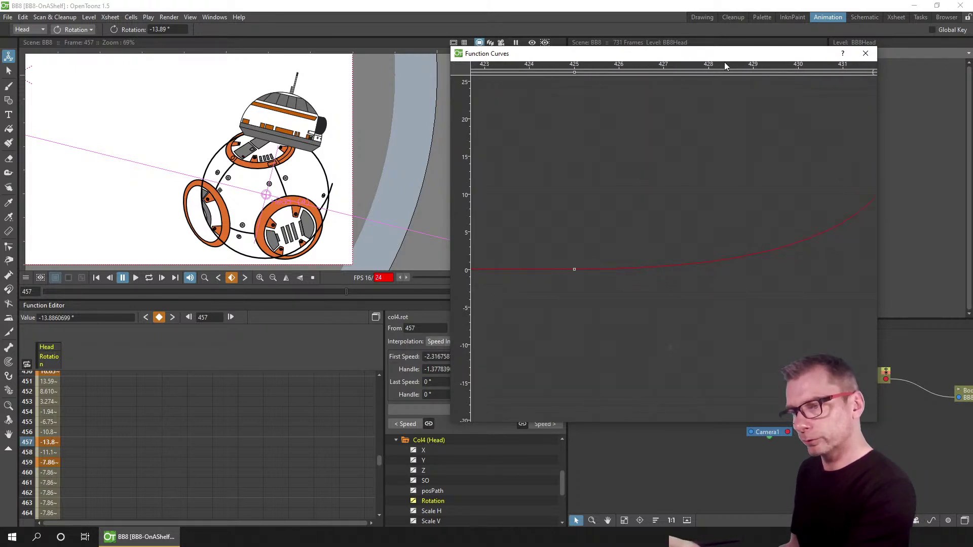
{"action": "left_click_drag", "start_coordinate": [832, 213], "coordinate": [656, 223]}
{"action": "left_click_drag", "start_coordinate": [478, 239], "coordinate": [379, 262]}
{"action": "left_click_drag", "start_coordinate": [764, 238], "coordinate": [330, 171]}
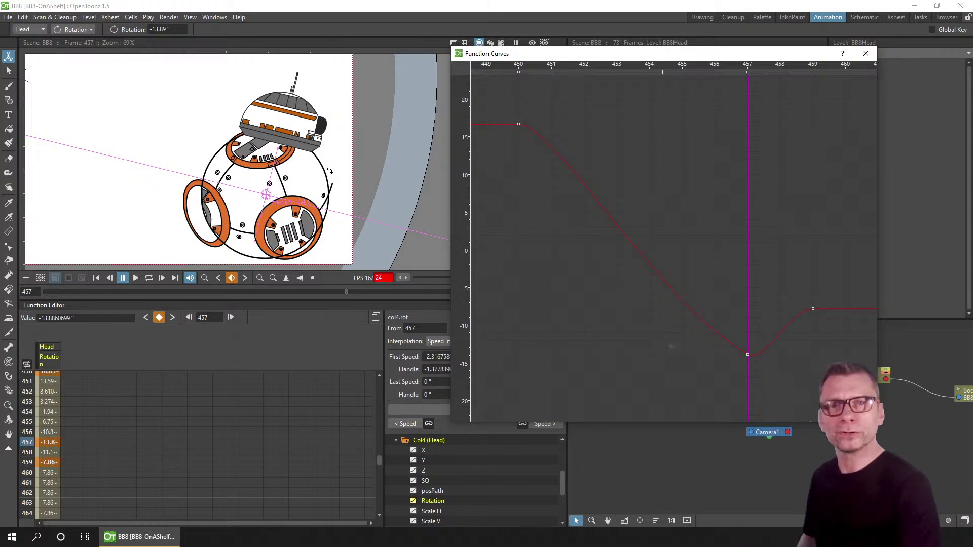
{"action": "scroll", "coordinate": [808, 71], "scroll_direction": "up", "scroll_amount": 1}
{"action": "scroll", "coordinate": [461, 190], "scroll_direction": "up", "scroll_amount": 1}
{"action": "scroll", "coordinate": [460, 188], "scroll_direction": "up", "scroll_amount": 2}
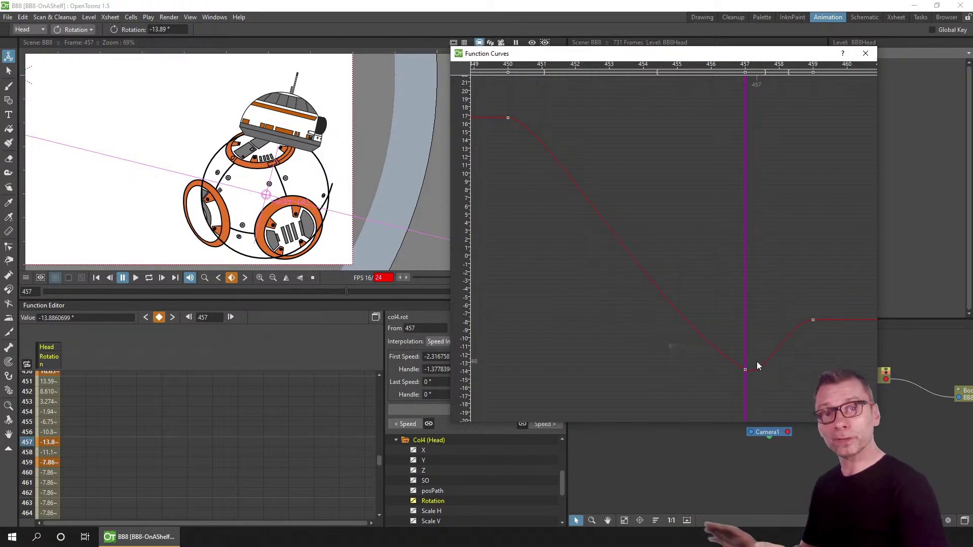
- Check BB8's tilted pose by flipping the viewer horizontally and vertically, returning it to the normal orientation each time
{"action": "left_click", "coordinate": [287, 278]}
{"action": "left_click", "coordinate": [287, 279]}
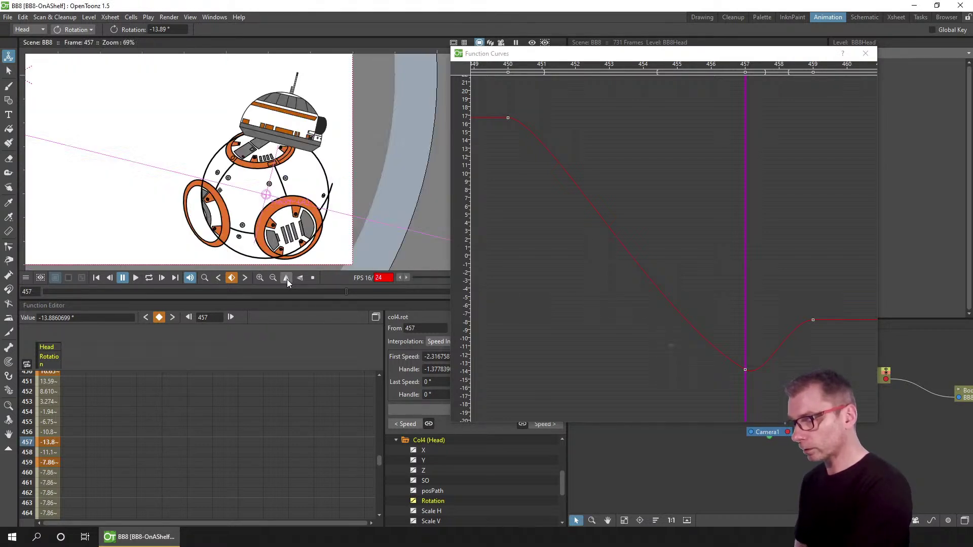
{"action": "left_click", "coordinate": [287, 279]}
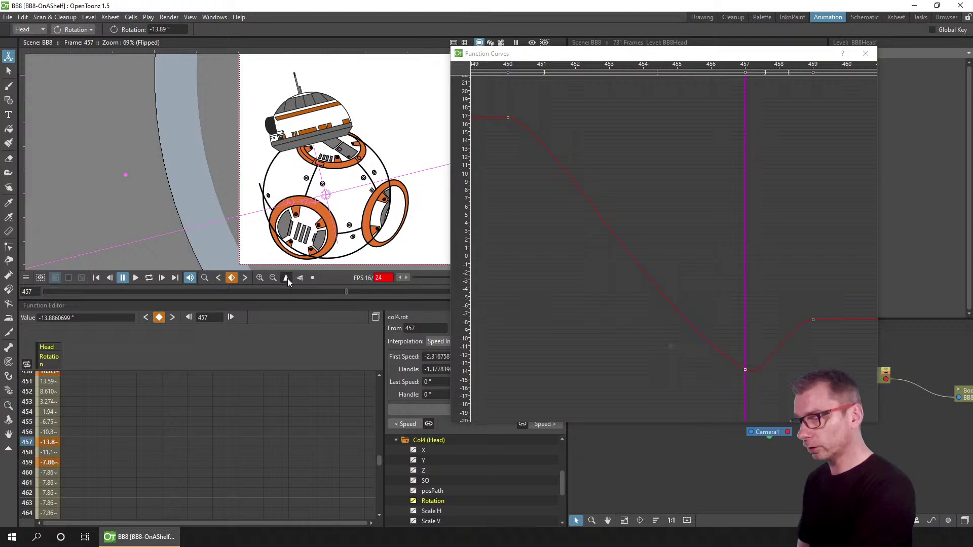
{"action": "left_click", "coordinate": [287, 279]}
{"action": "left_click", "coordinate": [301, 278]}
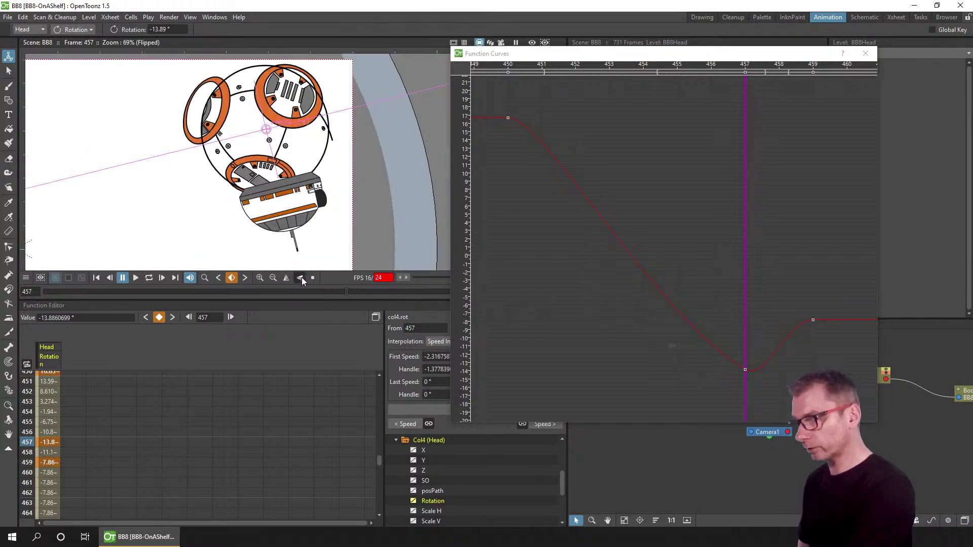
{"action": "left_click", "coordinate": [301, 278]}
{"action": "left_click", "coordinate": [301, 278]}
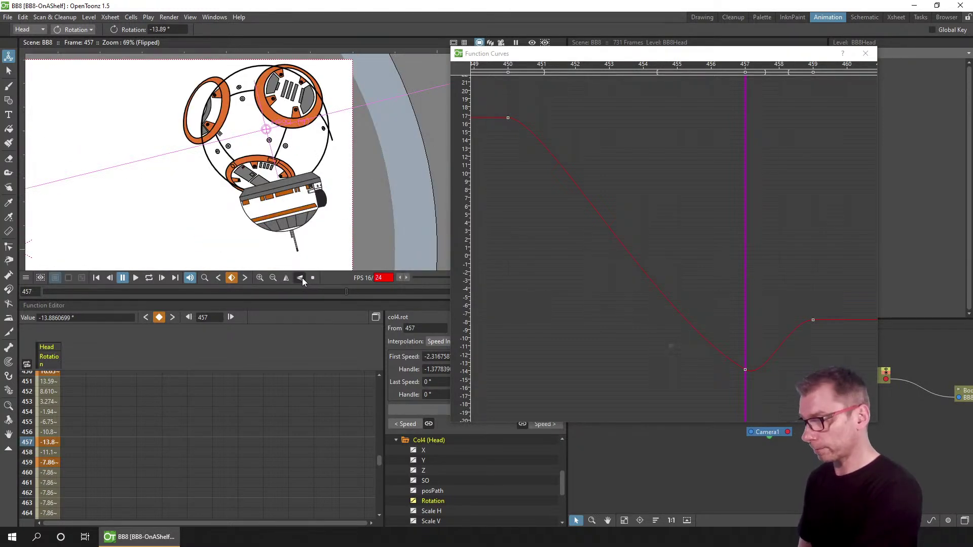
{"action": "left_click", "coordinate": [302, 278]}
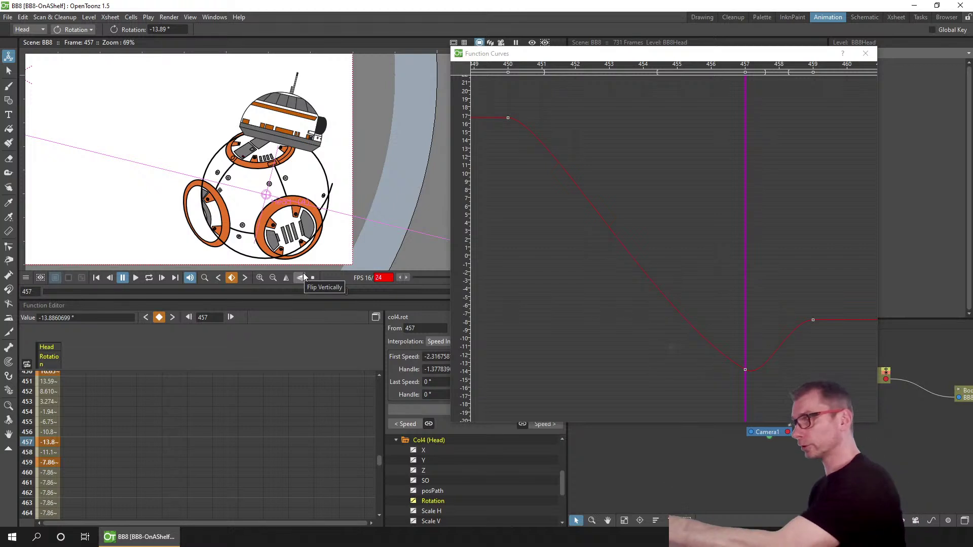
- Assign the shortcut H to Flip Viewer Horizontally, accepting its reassignment from the brush size command
{"action": "left_click", "coordinate": [8, 17]}
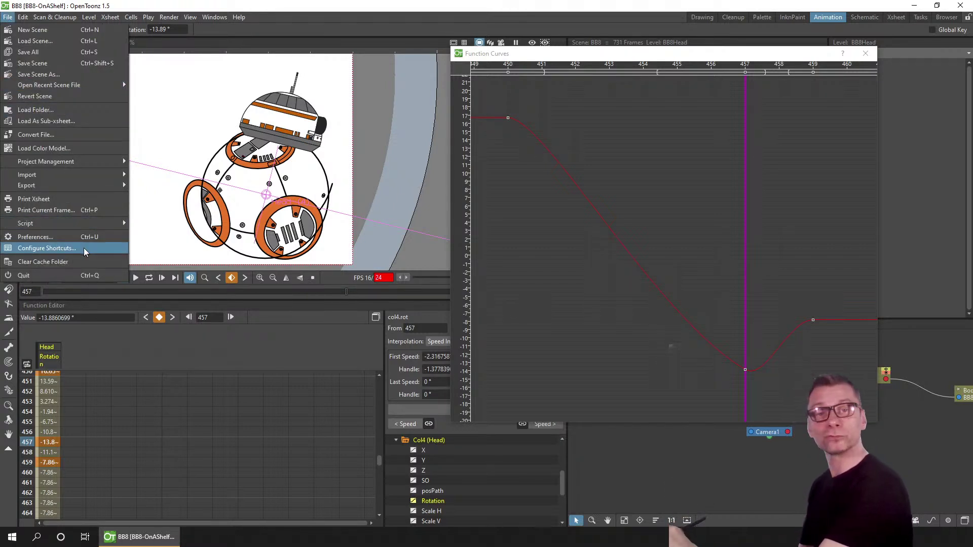
{"action": "left_click", "coordinate": [47, 248]}
{"action": "left_click", "coordinate": [474, 192]}
{"action": "type", "text": "H"}
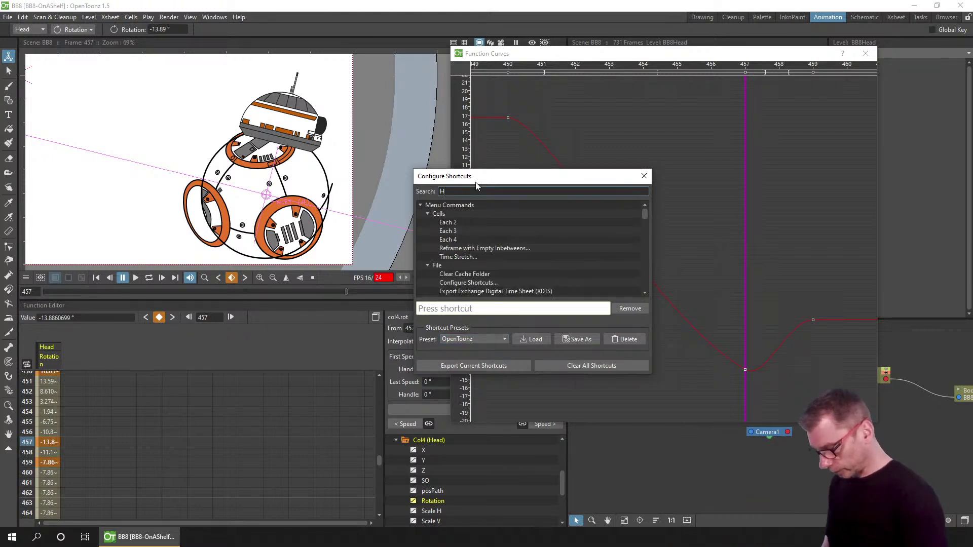
{"action": "type", "text": "ORIZ"}
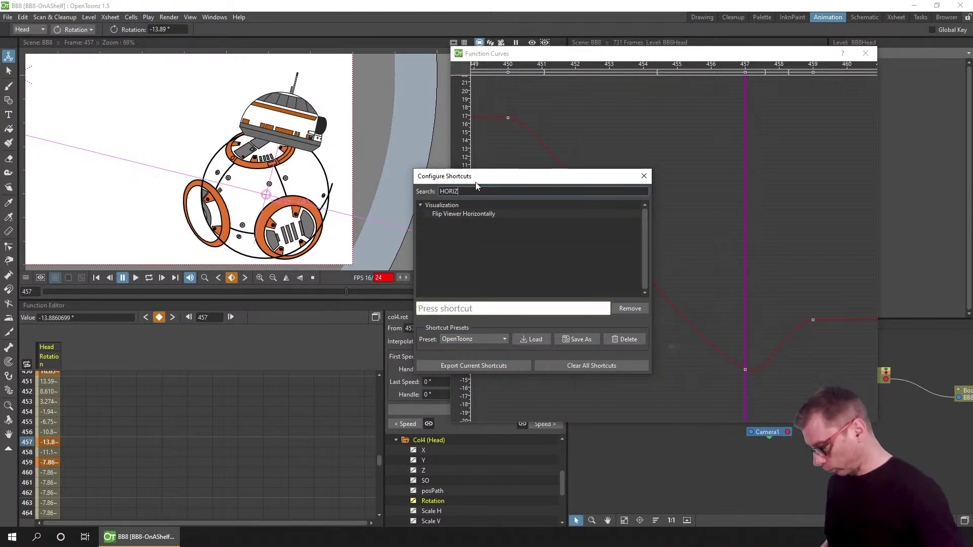
{"action": "left_click", "coordinate": [467, 214]}
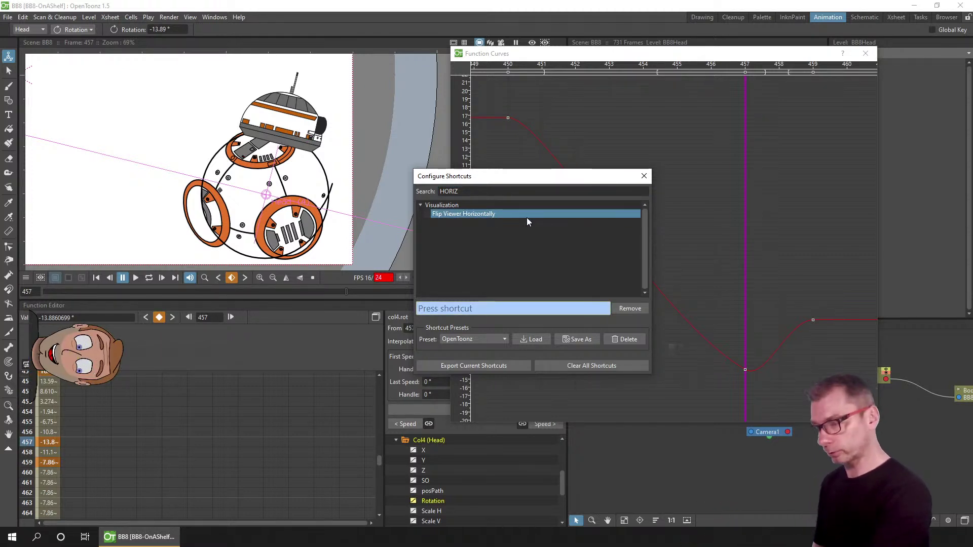
{"action": "left_click", "coordinate": [486, 214]}
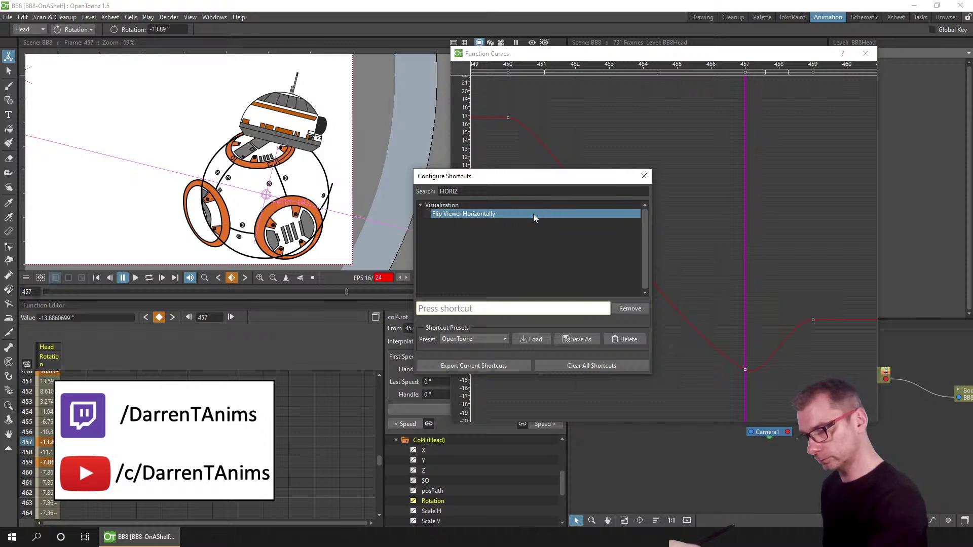
{"action": "left_click", "coordinate": [505, 308]}
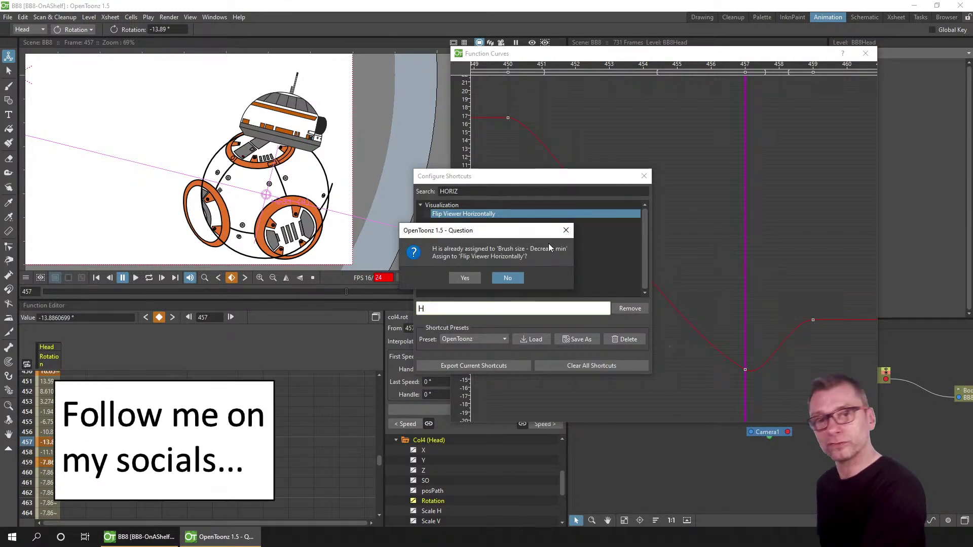
{"action": "left_click", "coordinate": [464, 278]}
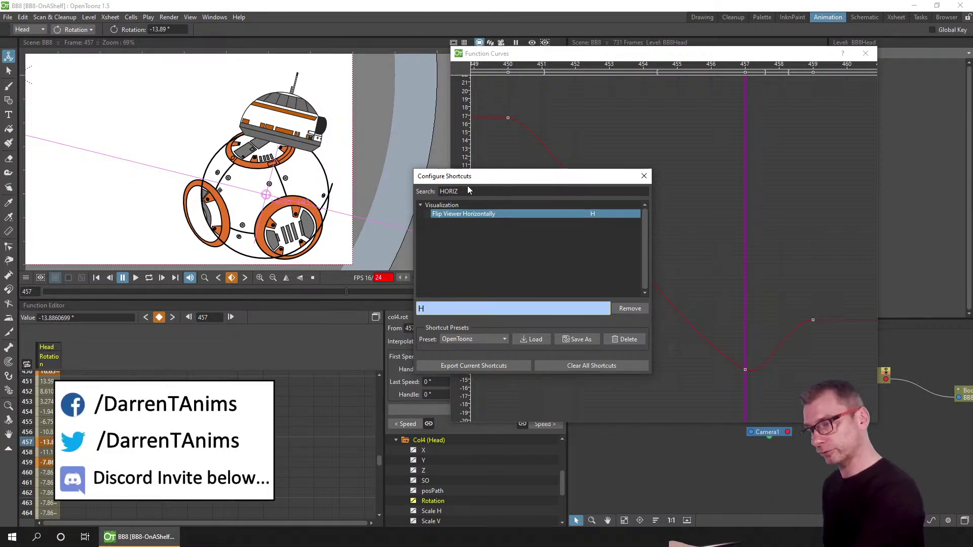
- Assign the shortcut V to Flip Viewer Vertically, accepting its reassignment from the Skeleton Tool, and close the shortcut configuration
{"action": "key", "text": "BackSpace"}
{"action": "key", "text": "BackSpace"}
{"action": "key", "text": "BackSpace"}
{"action": "key", "text": "BackSpace"}
{"action": "key", "text": "BackSpace"}
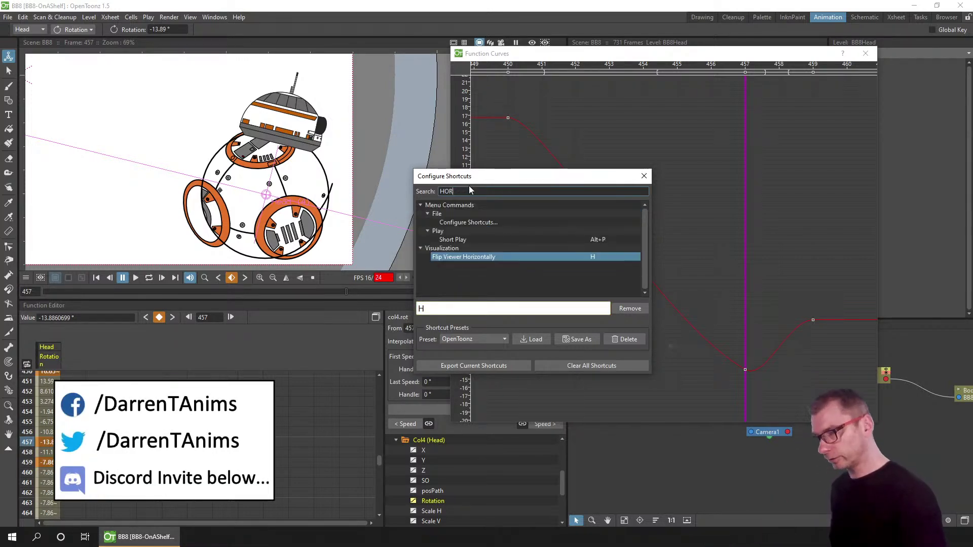
{"action": "type", "text": "vert"}
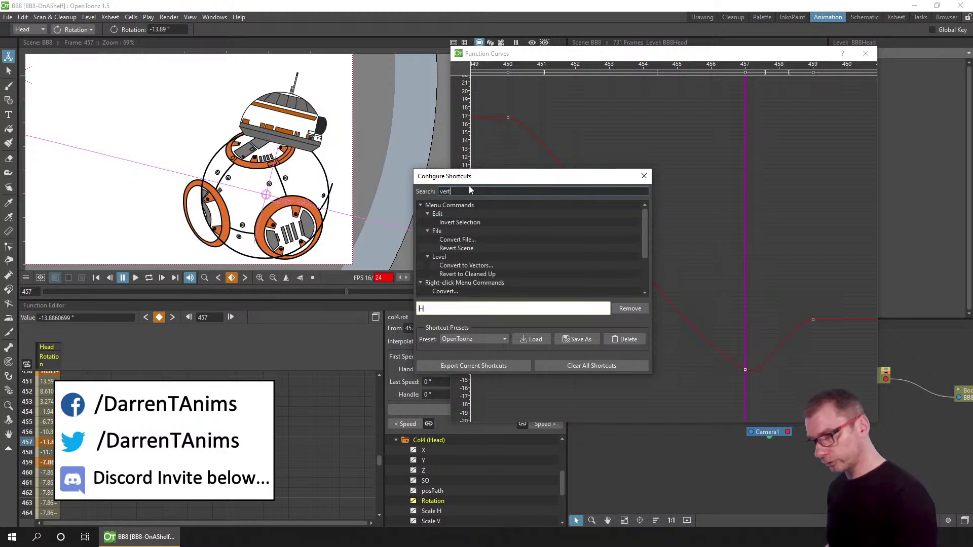
{"action": "type", "text": "i"}
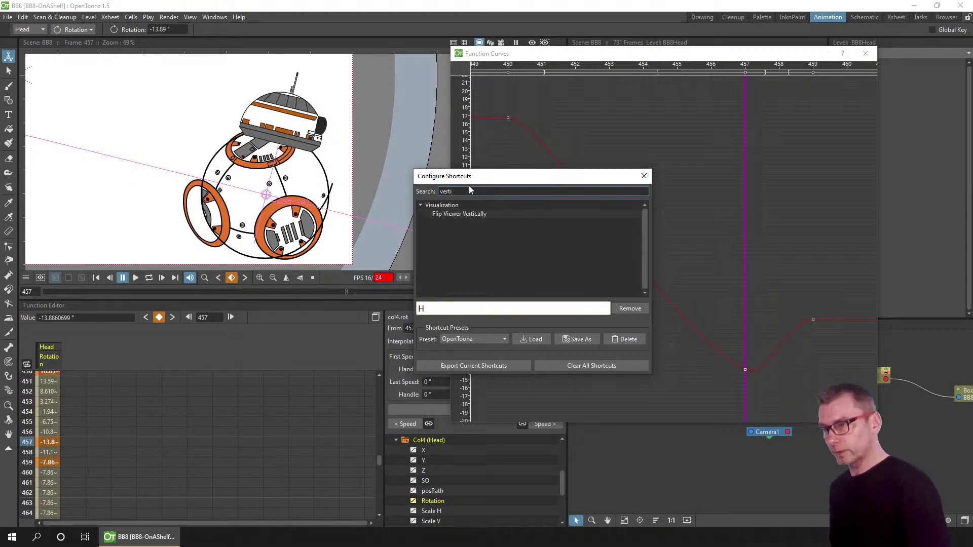
{"action": "left_click", "coordinate": [482, 214]}
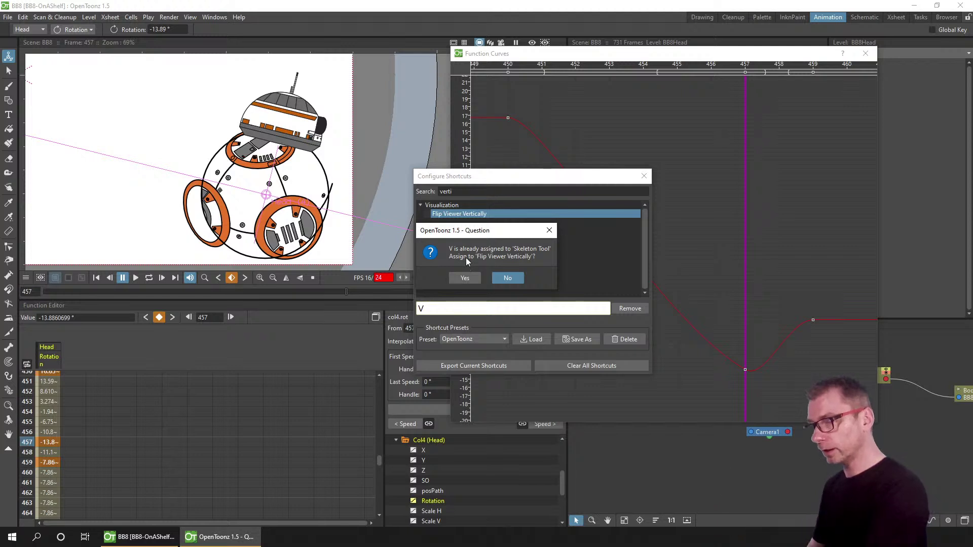
{"action": "left_click", "coordinate": [463, 277]}
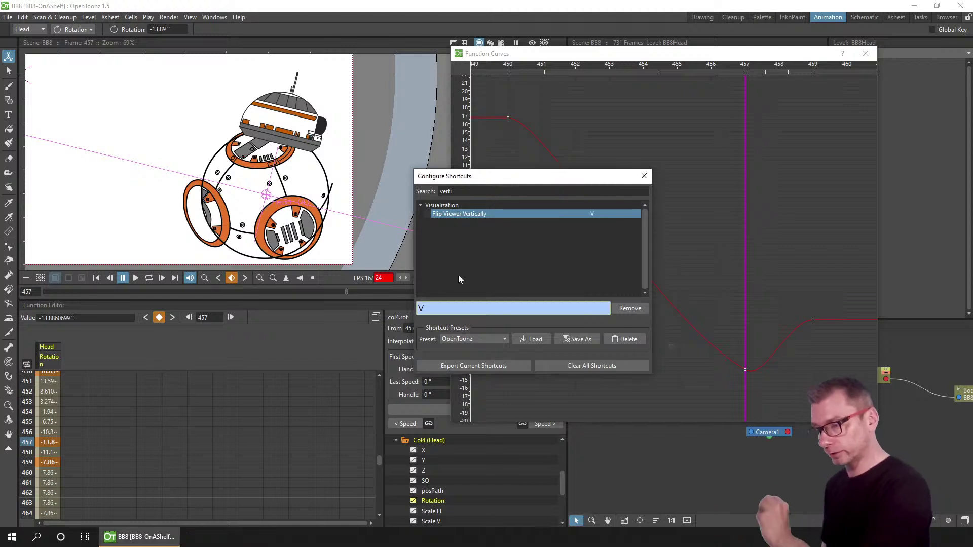
{"action": "left_click", "coordinate": [644, 175]}
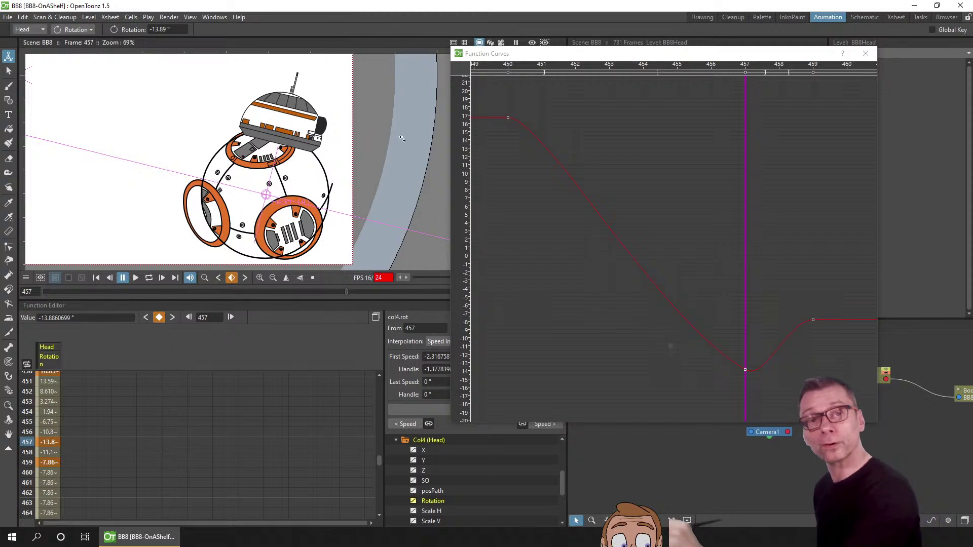
- Test the new flip shortcuts by mirroring the viewer horizontally and vertically and restoring its normal orientation
{"action": "key", "text": "shift+h"}
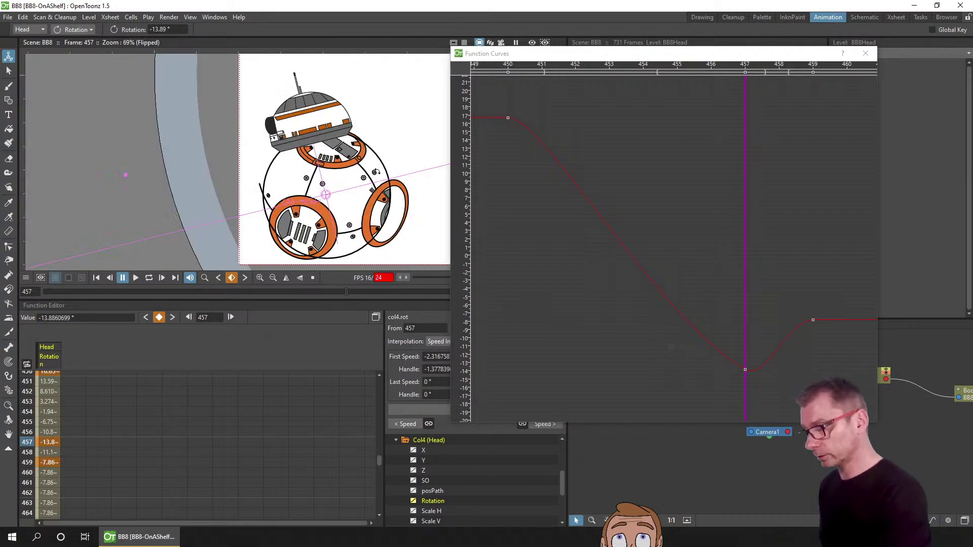
{"action": "key", "text": "shift+h"}
{"action": "key", "text": "shift+h"}
{"action": "key", "text": "shift+h"}
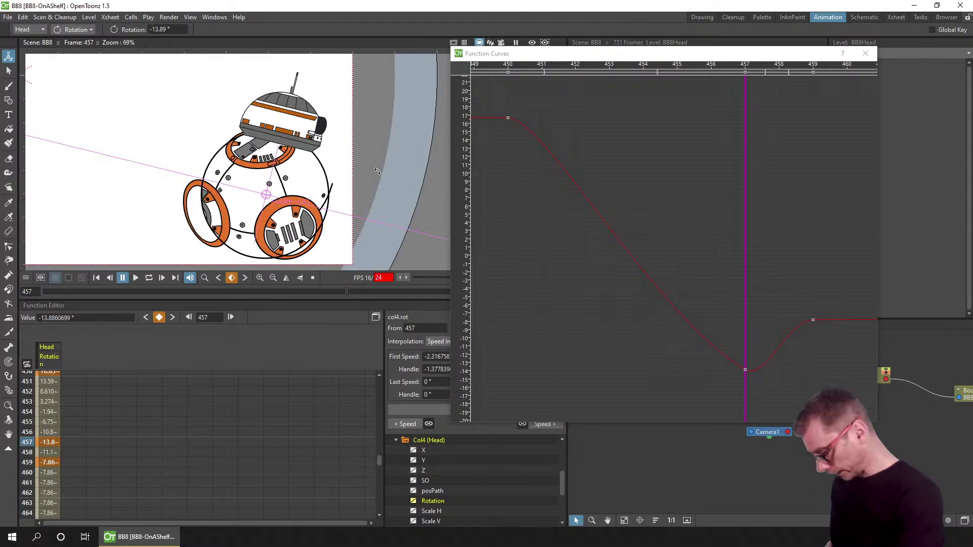
{"action": "key", "text": "shift+v"}
{"action": "key", "text": "shift+v"}
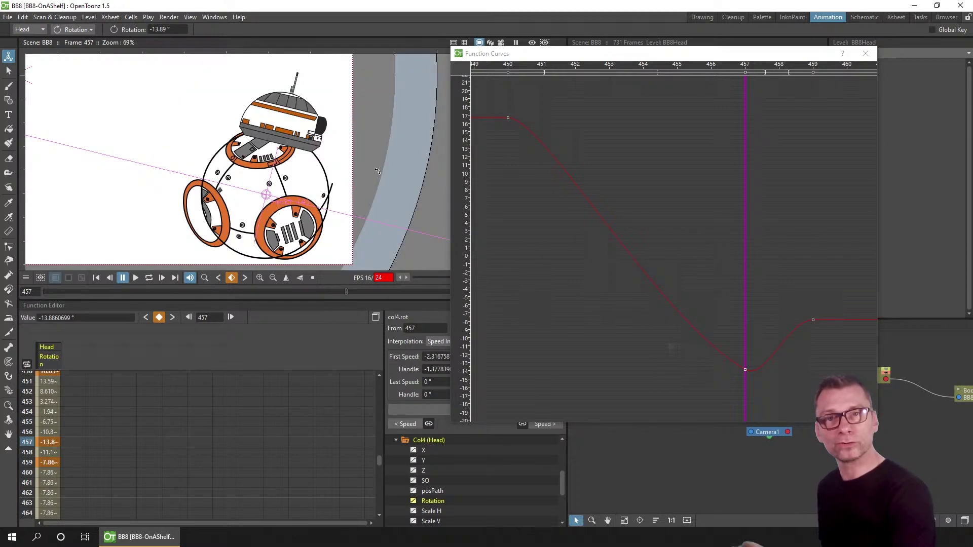
{"action": "key", "text": "shift+v"}
{"action": "key", "text": "shift+v"}
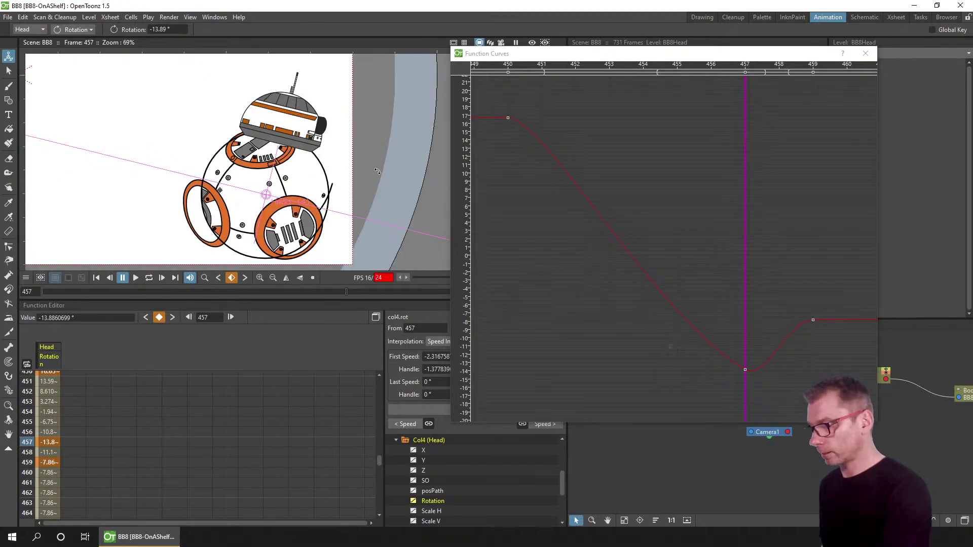
- Steepen the incoming side of the Head rotation curve at the frame 457 key by shortening its left handle
{"action": "left_click", "coordinate": [286, 278]}
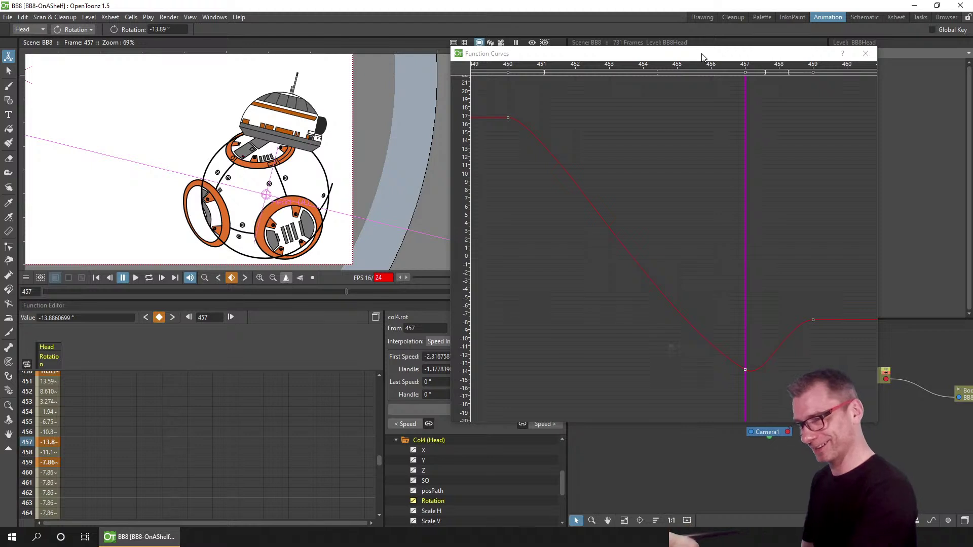
{"action": "left_click_drag", "start_coordinate": [675, 53], "coordinate": [674, 51]}
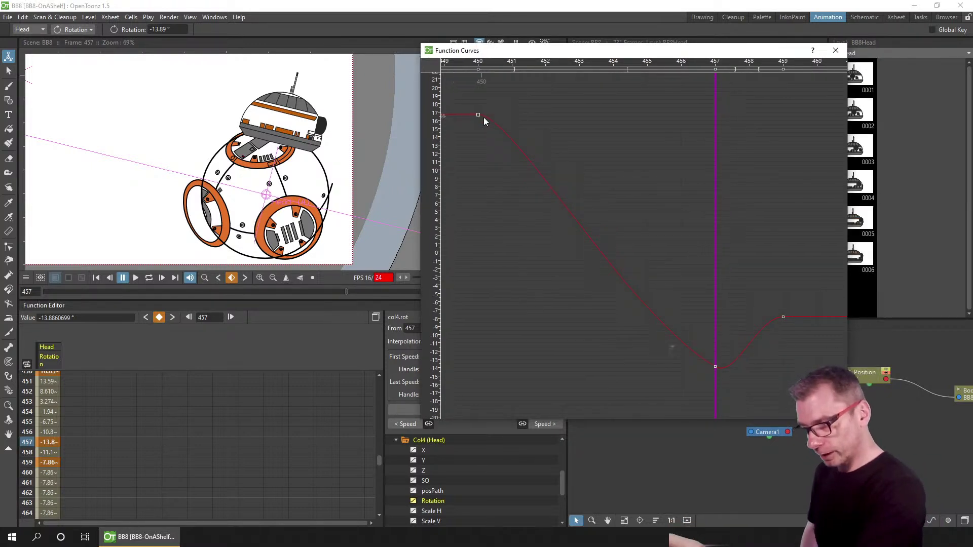
{"action": "left_click_drag", "start_coordinate": [676, 386], "coordinate": [775, 353]}
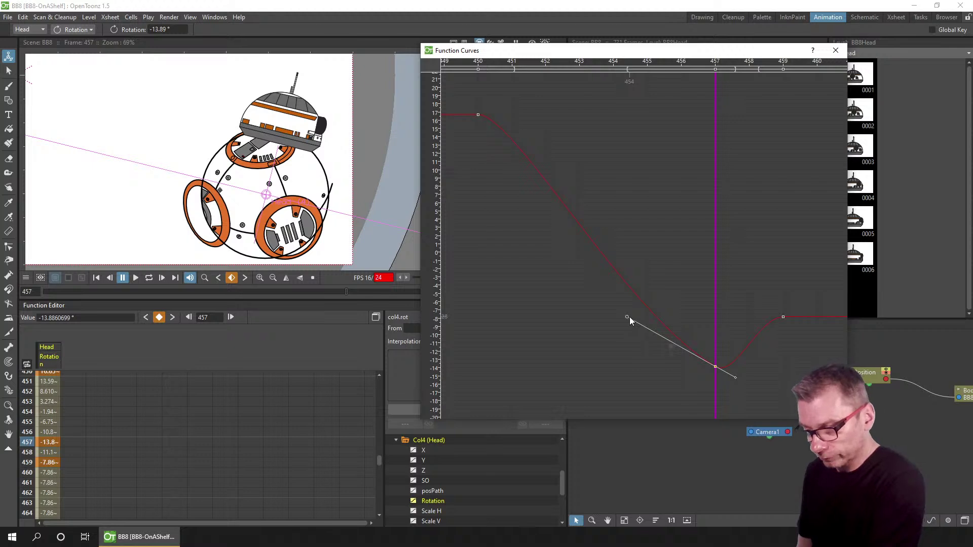
{"action": "left_click_drag", "start_coordinate": [627, 317], "coordinate": [652, 319]}
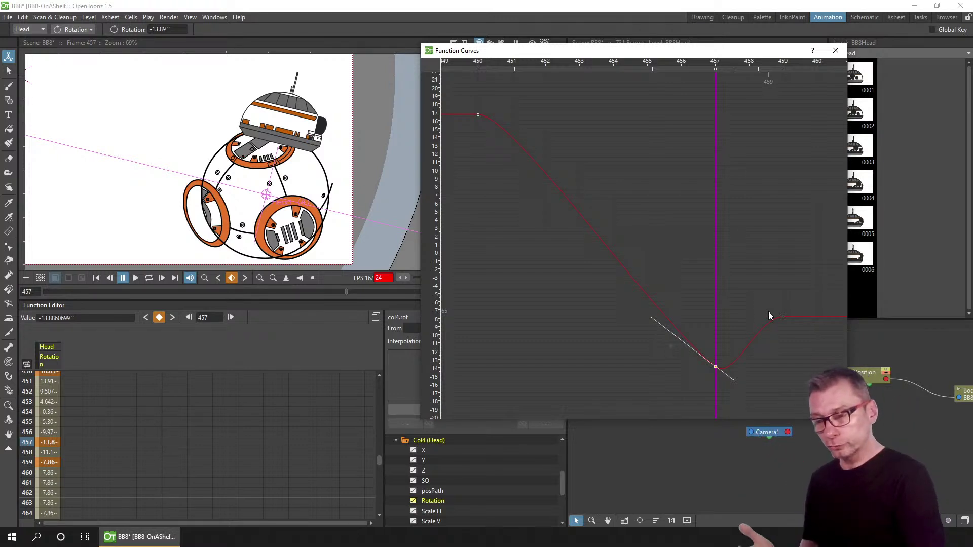
- Unlink the handles of the frame 457 rotation key and angle its outgoing handle upward for a sharp bounce
{"action": "right_click", "coordinate": [715, 368]}
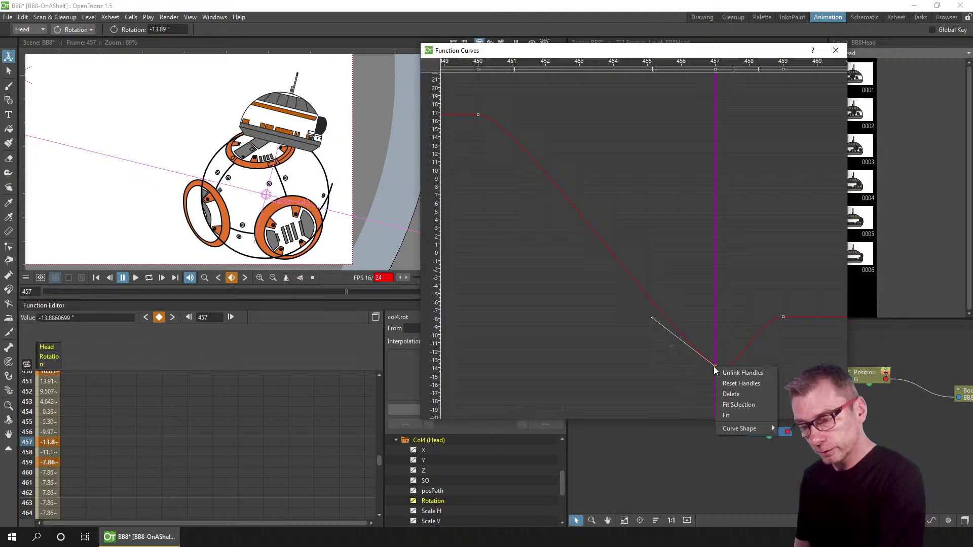
{"action": "left_click", "coordinate": [754, 374]}
{"action": "left_click_drag", "start_coordinate": [734, 381], "coordinate": [743, 336]}
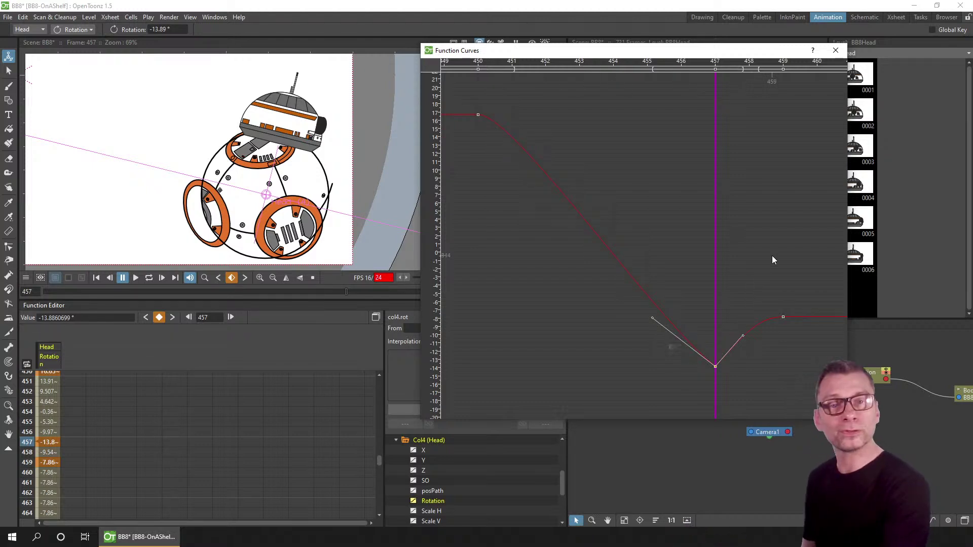
- Close the function curves, switch to the Drawing workspace and play the head tilt in a loop to check its timing
{"action": "left_click", "coordinate": [836, 50]}
{"action": "left_click", "coordinate": [702, 17]}
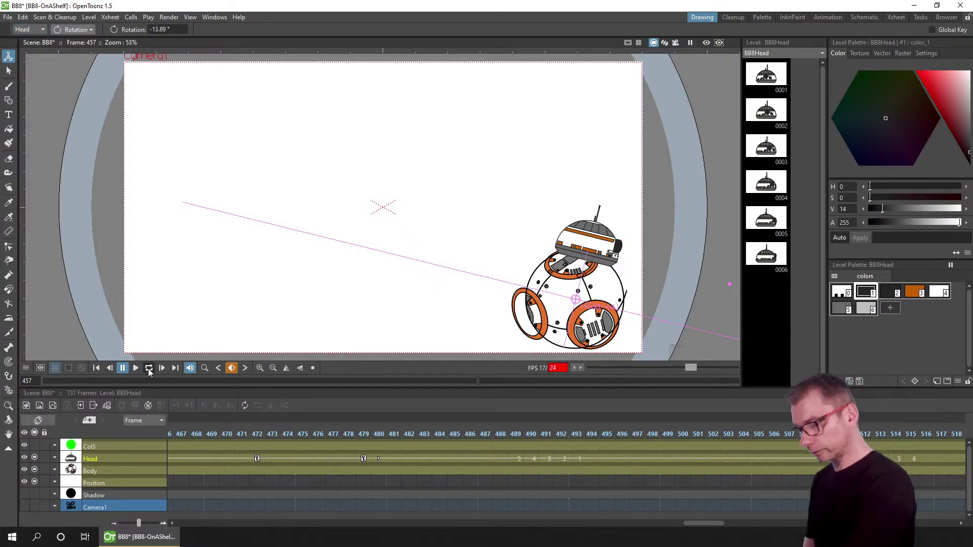
{"action": "left_click", "coordinate": [149, 372]}
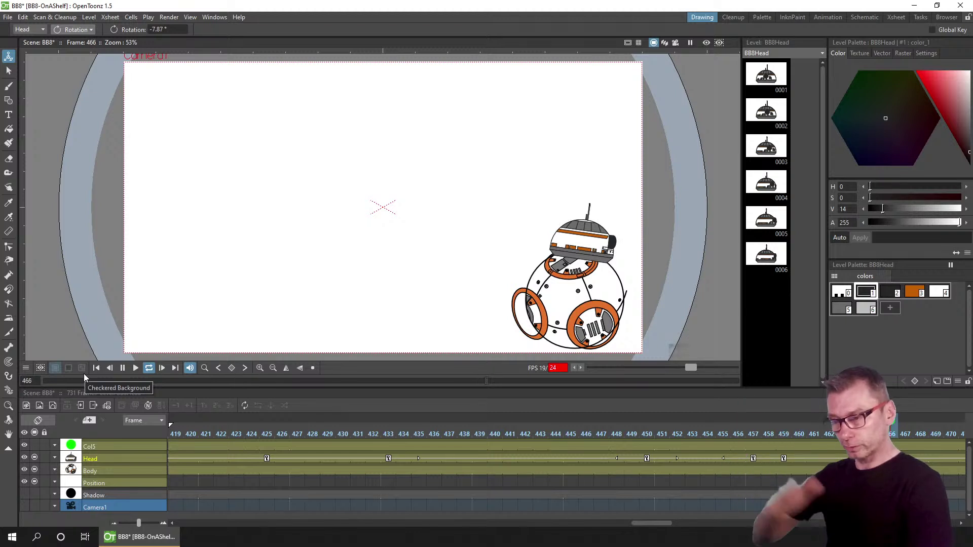
{"action": "left_click", "coordinate": [124, 367]}
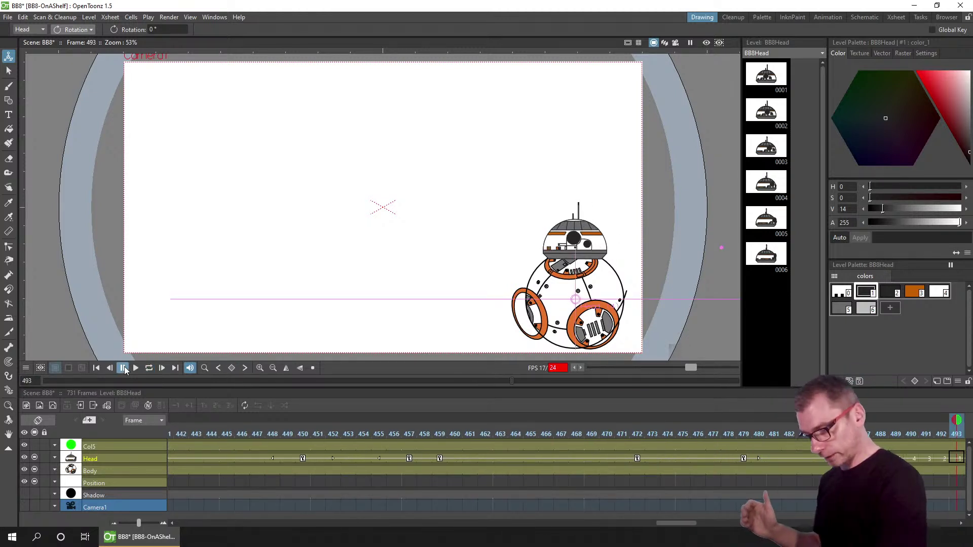
- Scrub through the head tilt and move the Head keyframe from frame 459 to frame 460
{"action": "left_click_drag", "start_coordinate": [340, 434], "coordinate": [476, 434]}
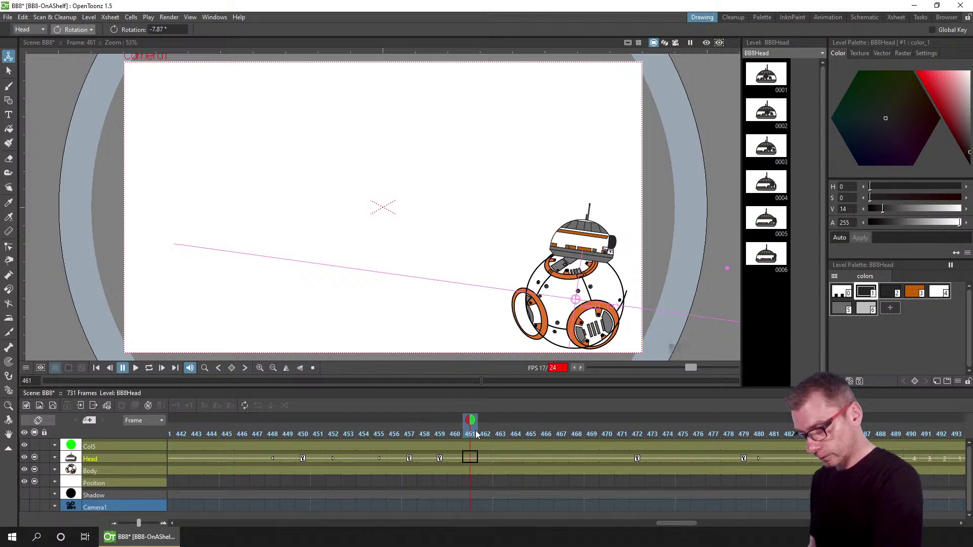
{"action": "left_click", "coordinate": [440, 459]}
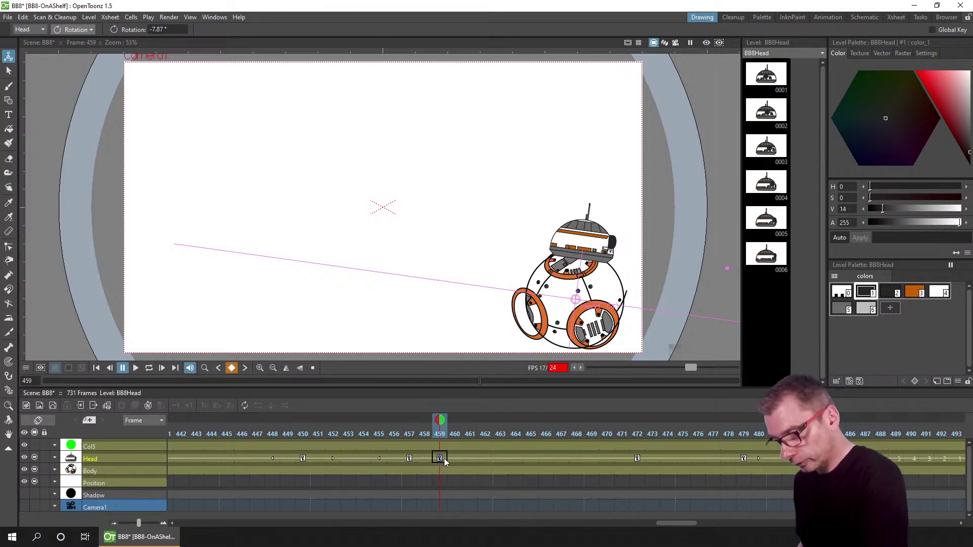
{"action": "left_click_drag", "start_coordinate": [454, 458], "coordinate": [459, 458]}
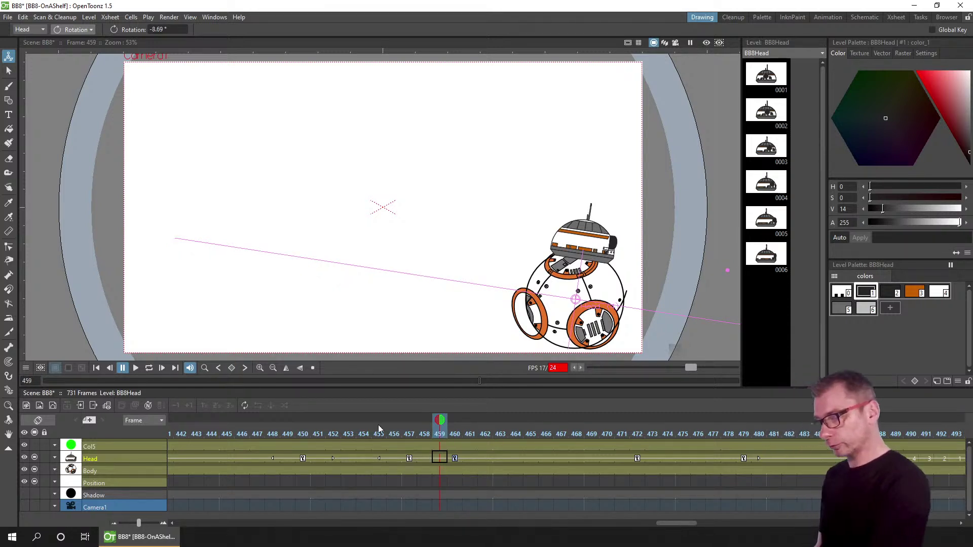
- Review the retimed head tilt in looped playback, stop at the end of the range and save the scene
{"action": "left_click", "coordinate": [96, 368]}
{"action": "left_click", "coordinate": [149, 368]}
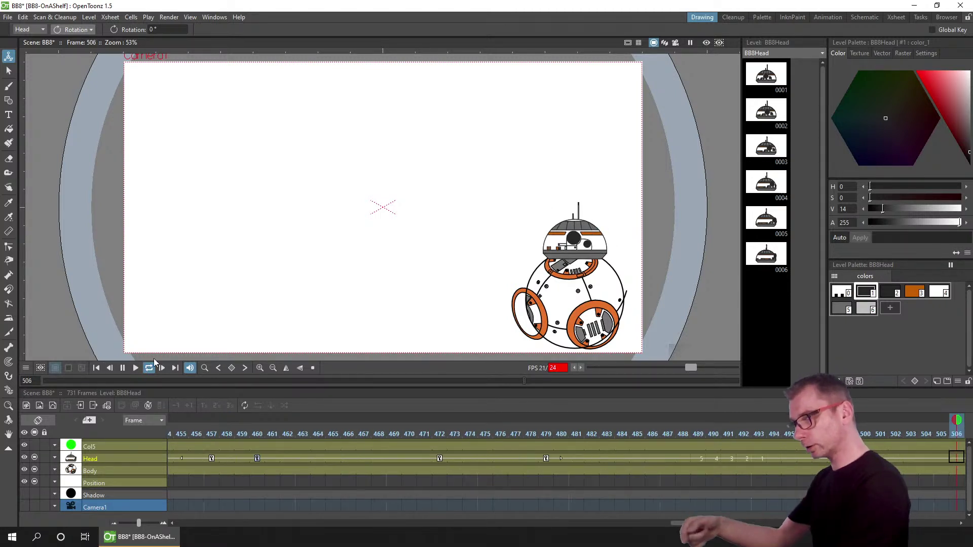
{"action": "left_click", "coordinate": [97, 368]}
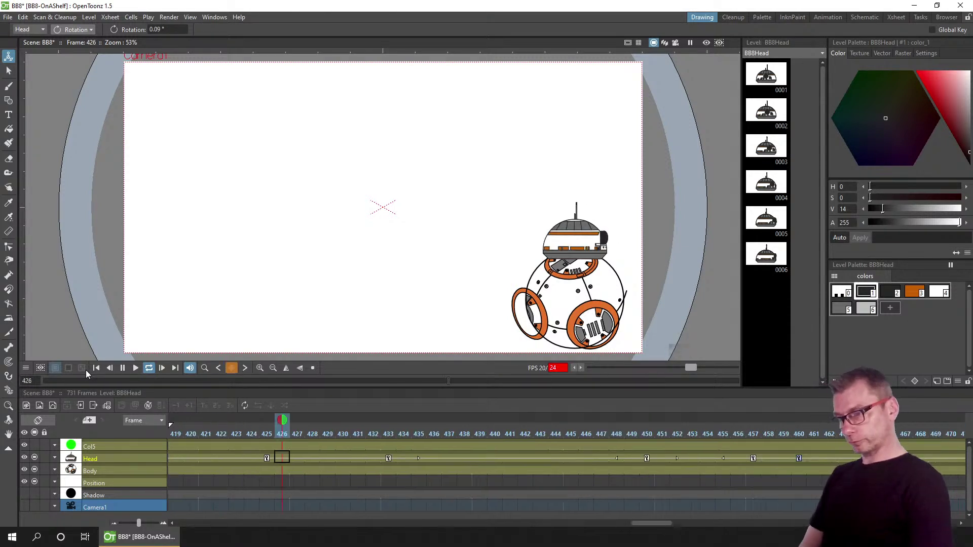
{"action": "left_click", "coordinate": [148, 368]}
{"action": "left_click", "coordinate": [175, 368]}
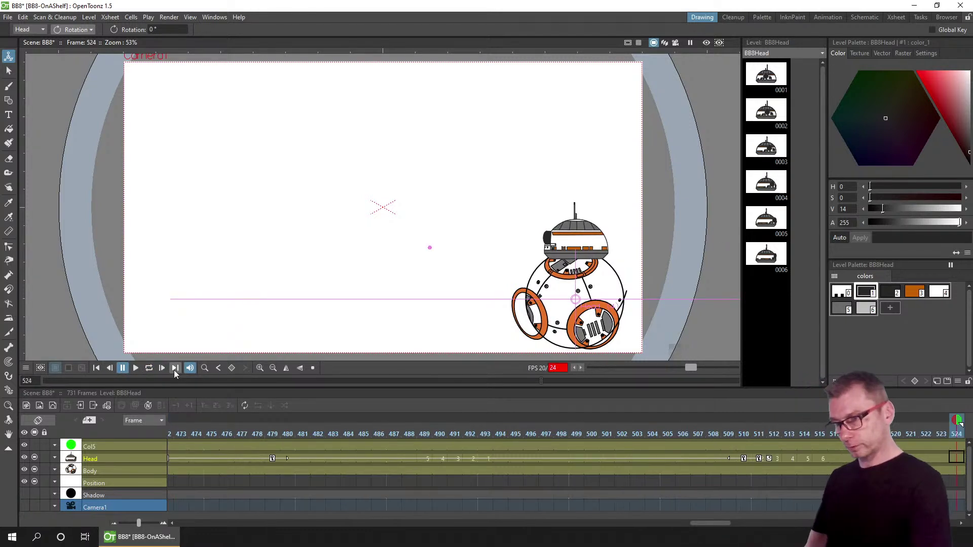
{"action": "key", "text": "ctrl+s"}
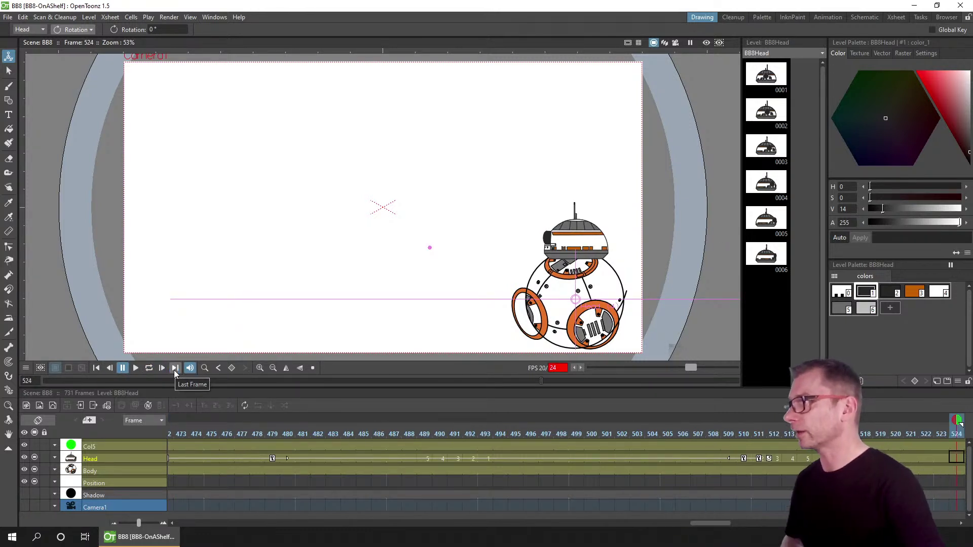
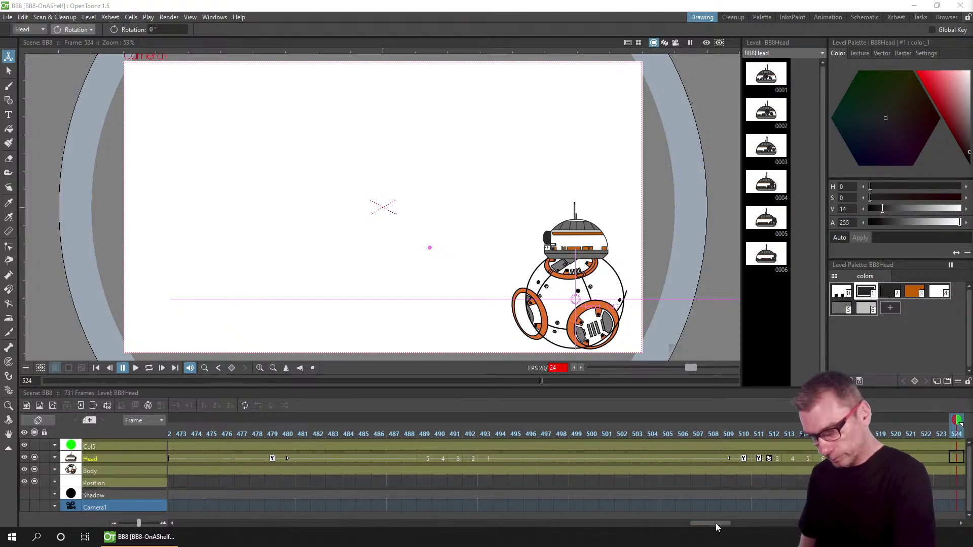
- Set the playback range to start at frame 520, save the scene, and extend the range's end well beyond frame 524
{"action": "left_click_drag", "start_coordinate": [711, 524], "coordinate": [749, 525]}
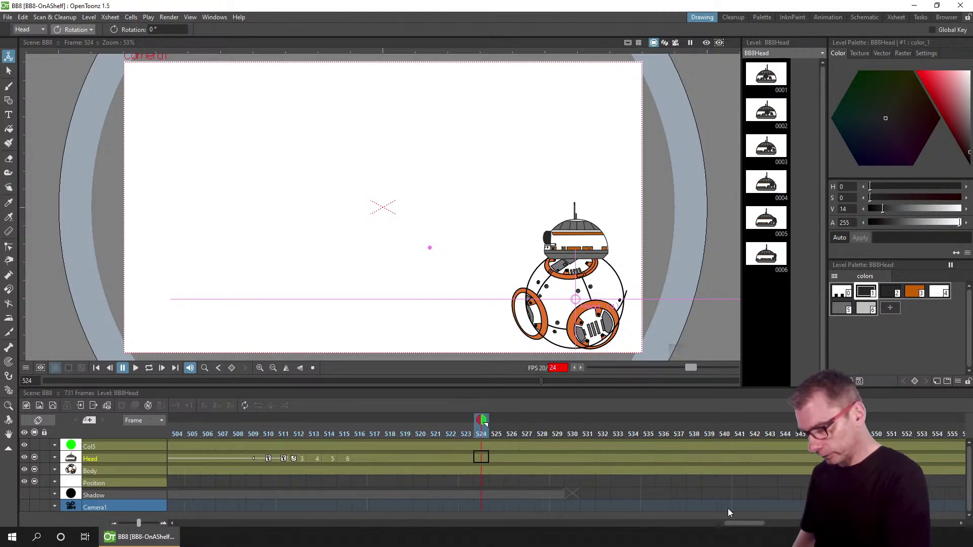
{"action": "left_click", "coordinate": [424, 429]}
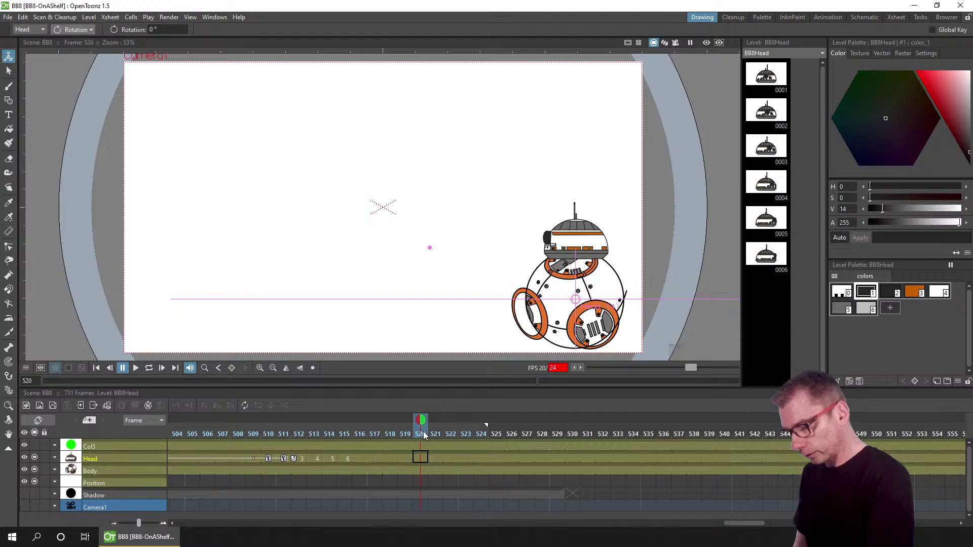
{"action": "right_click", "coordinate": [424, 429]}
{"action": "left_click", "coordinate": [475, 237]}
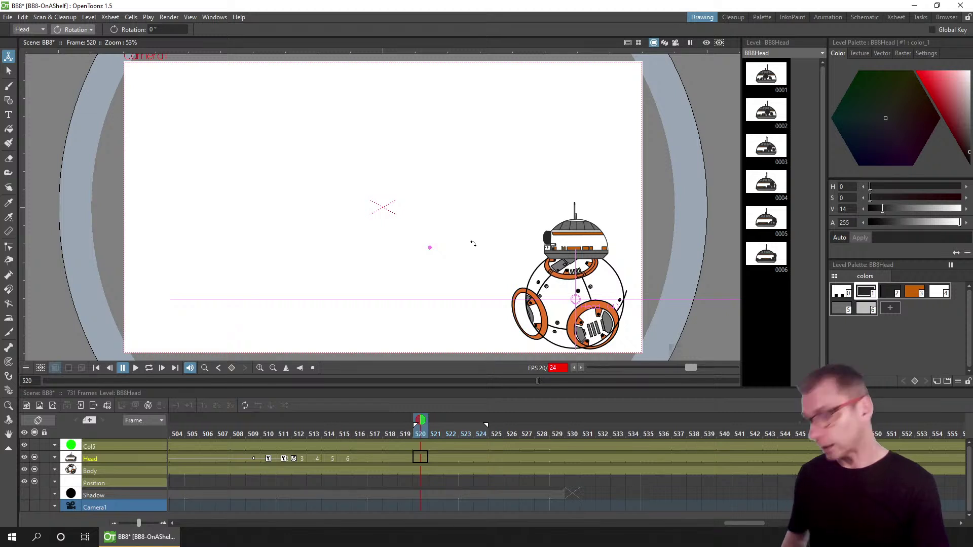
{"action": "key", "text": "ctrl+s"}
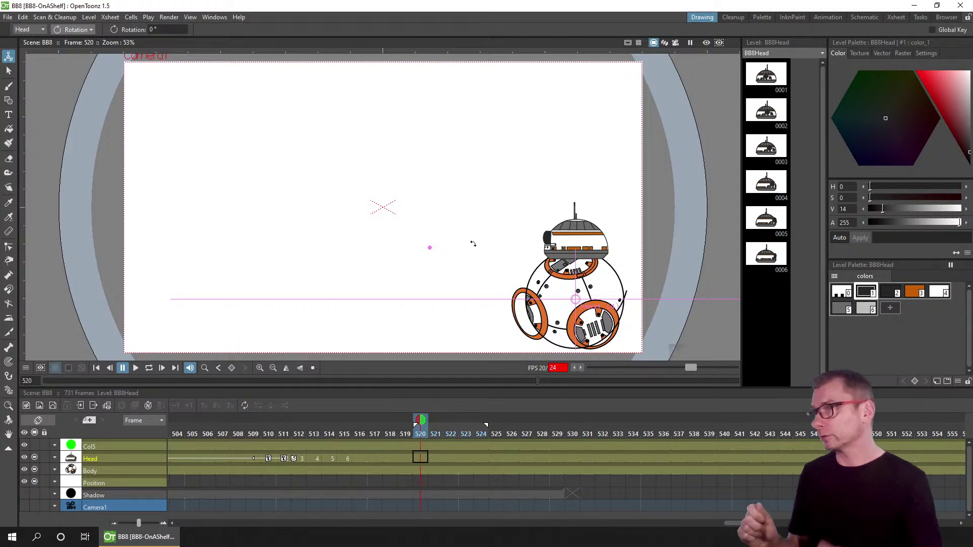
{"action": "left_click", "coordinate": [418, 458]}
{"action": "left_click_drag", "start_coordinate": [487, 425], "coordinate": [960, 426]}
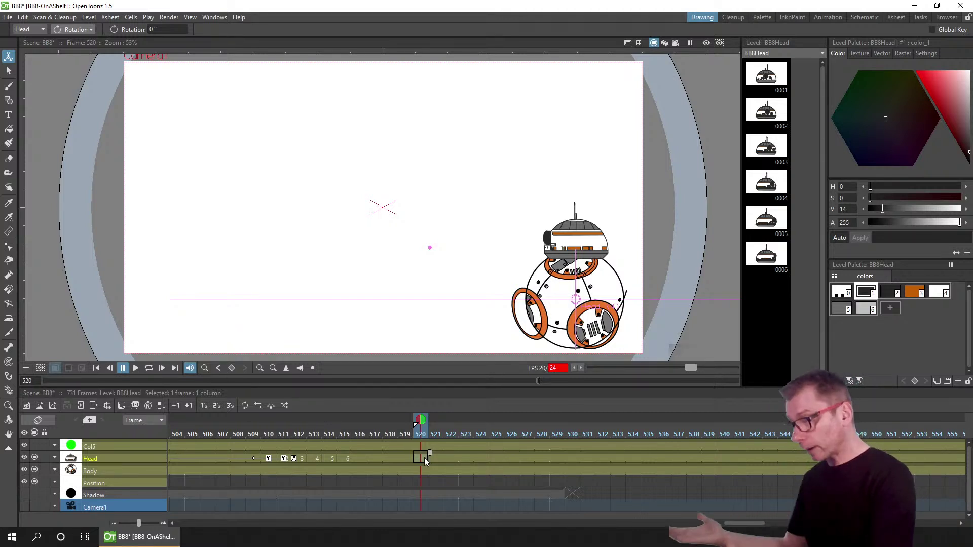
- Set a keyframe on the Head column at frame 528 and scrub through the hold leading up to it
{"action": "left_click", "coordinate": [537, 458]}
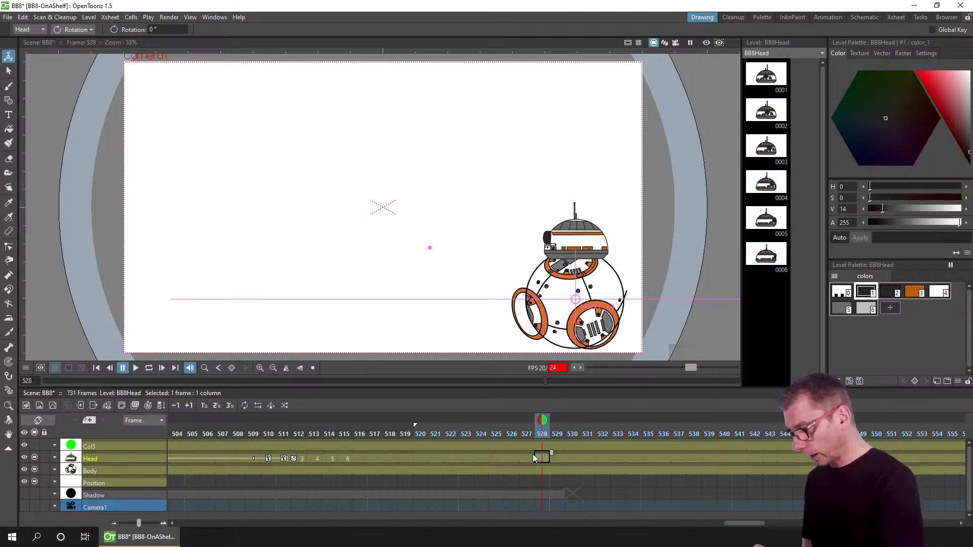
{"action": "left_click", "coordinate": [226, 368]}
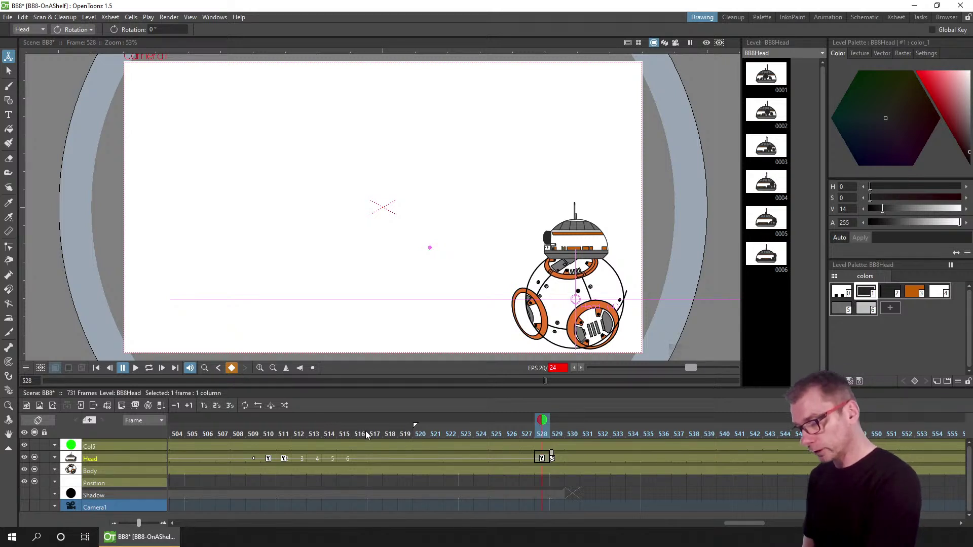
{"action": "left_click_drag", "start_coordinate": [405, 431], "coordinate": [547, 436]}
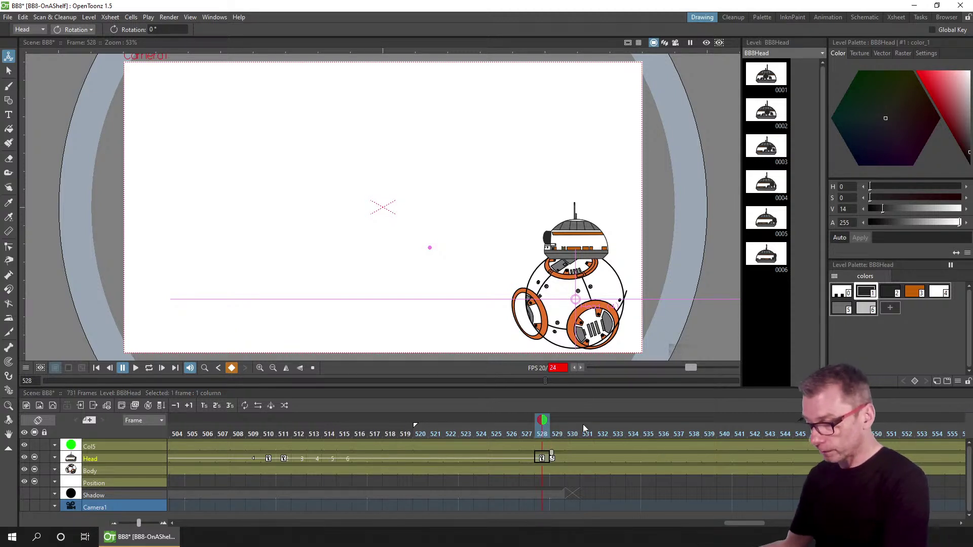
- Rotate BB8's head to about -12° at frame 533 and save the scene
{"action": "left_click", "coordinate": [618, 434]}
{"action": "left_click_drag", "start_coordinate": [599, 167], "coordinate": [632, 180]}
{"action": "key", "text": "ctrl+s"}
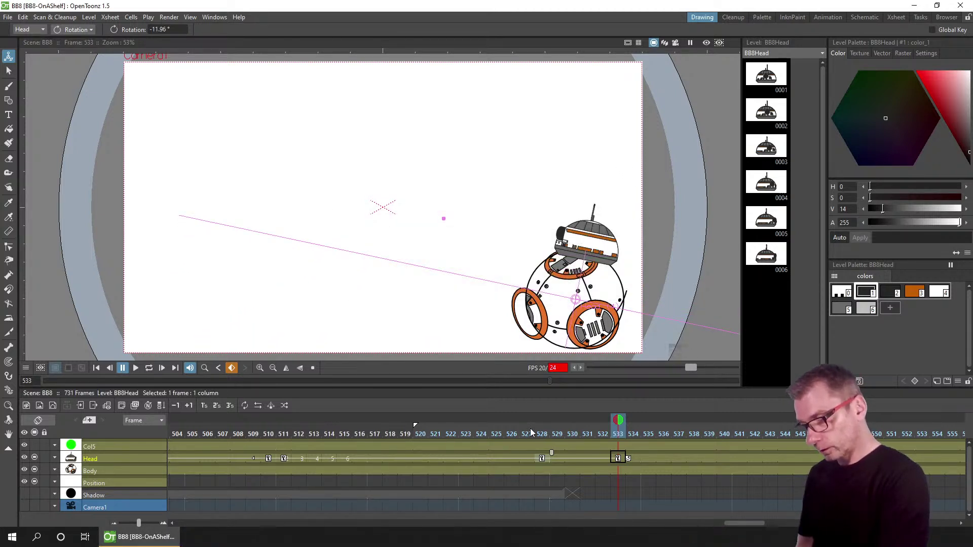
- Scrub through the new tilt and increase the head's rotation at frame 533 to about -15.2°
{"action": "left_click_drag", "start_coordinate": [523, 433], "coordinate": [640, 428]}
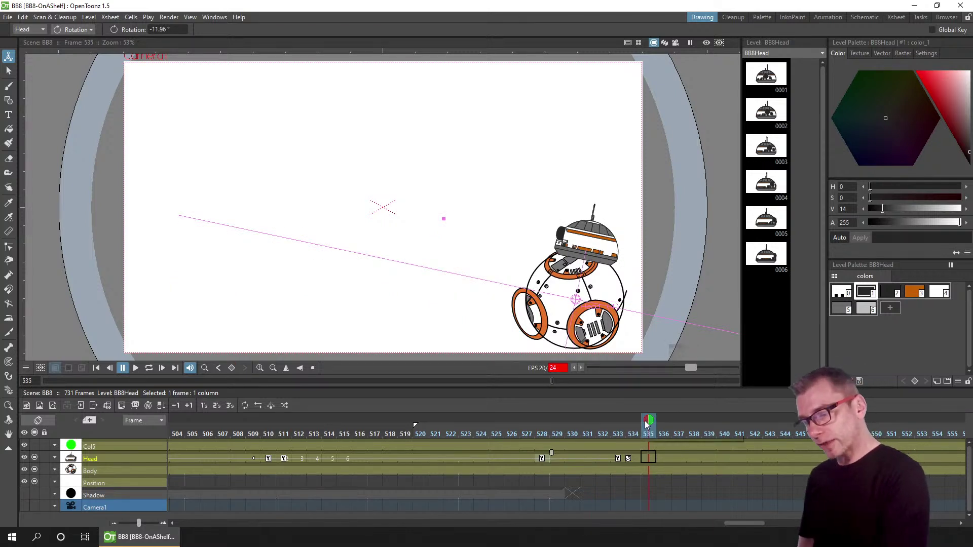
{"action": "left_click", "coordinate": [619, 430]}
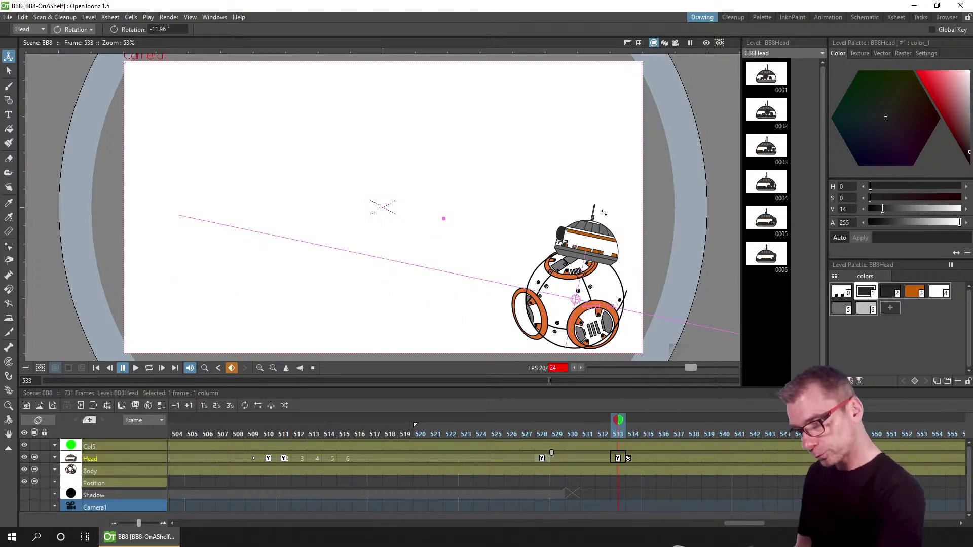
{"action": "left_click_drag", "start_coordinate": [613, 207], "coordinate": [638, 259]}
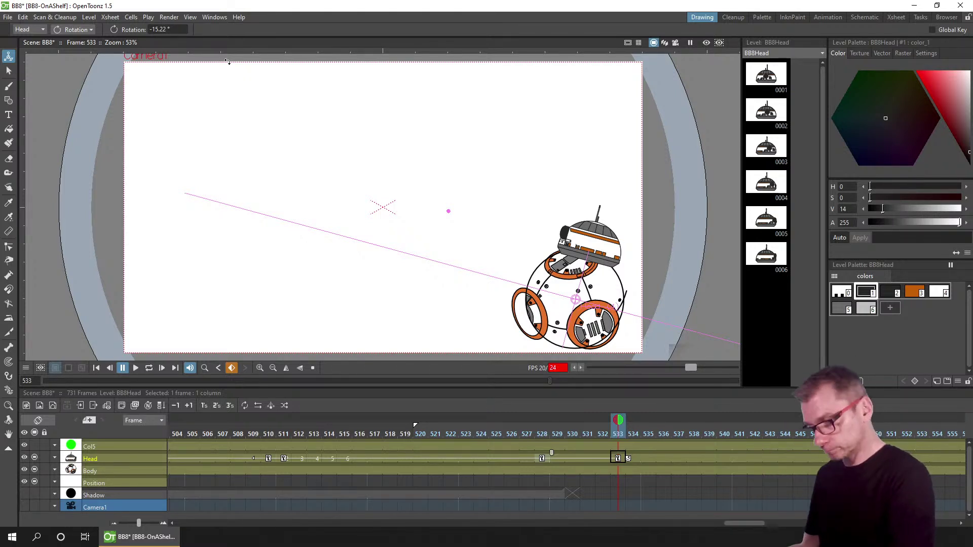
- Add a settling key at frame 535 by rotating the head back slightly to about -14.8°
{"action": "left_click", "coordinate": [649, 434]}
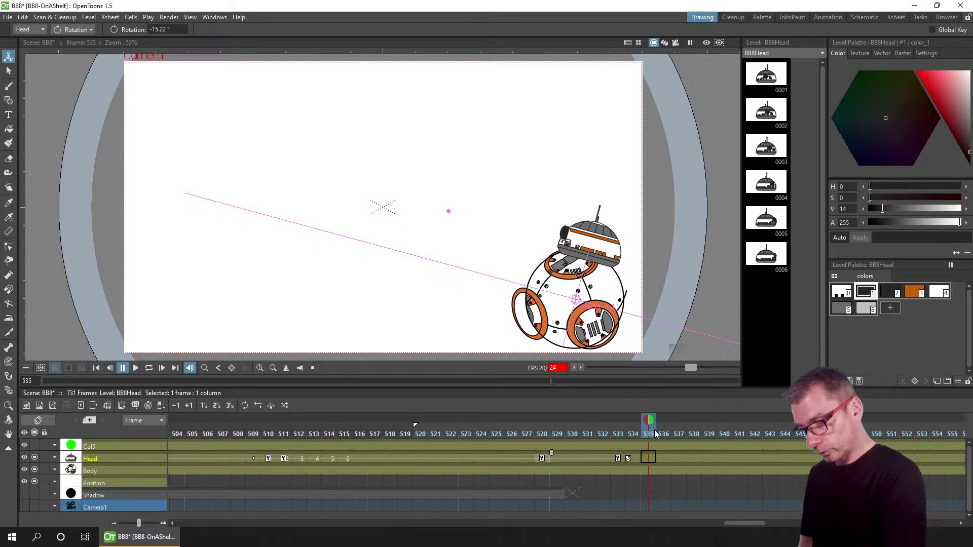
{"action": "left_click", "coordinate": [239, 180]}
{"action": "left_click_drag", "start_coordinate": [240, 180], "coordinate": [238, 181]}
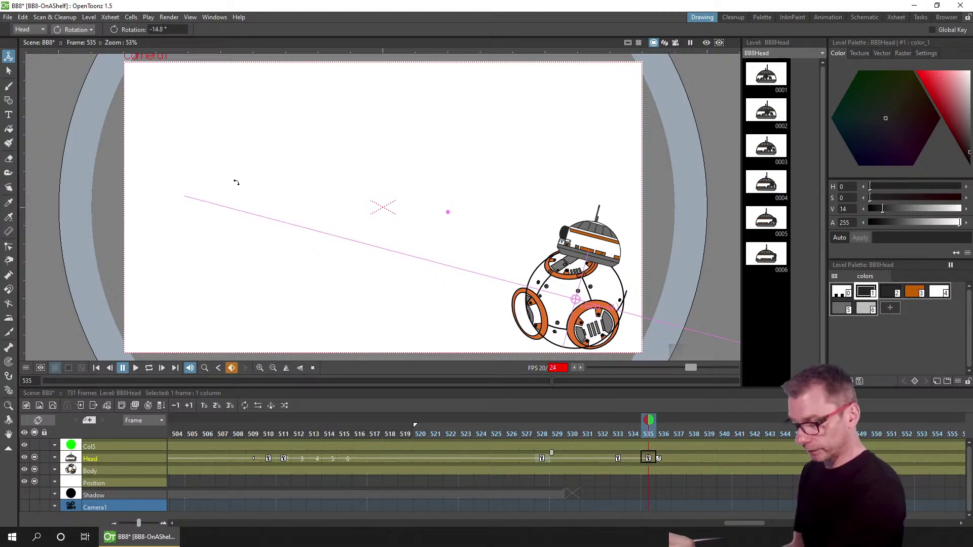
- Refine the head's rotation at frame 535 to about -14.2°, scrubbing the tilt and comparing the pose with frame 533
{"action": "left_click", "coordinate": [524, 434]}
{"action": "left_click_drag", "start_coordinate": [524, 433], "coordinate": [653, 432]}
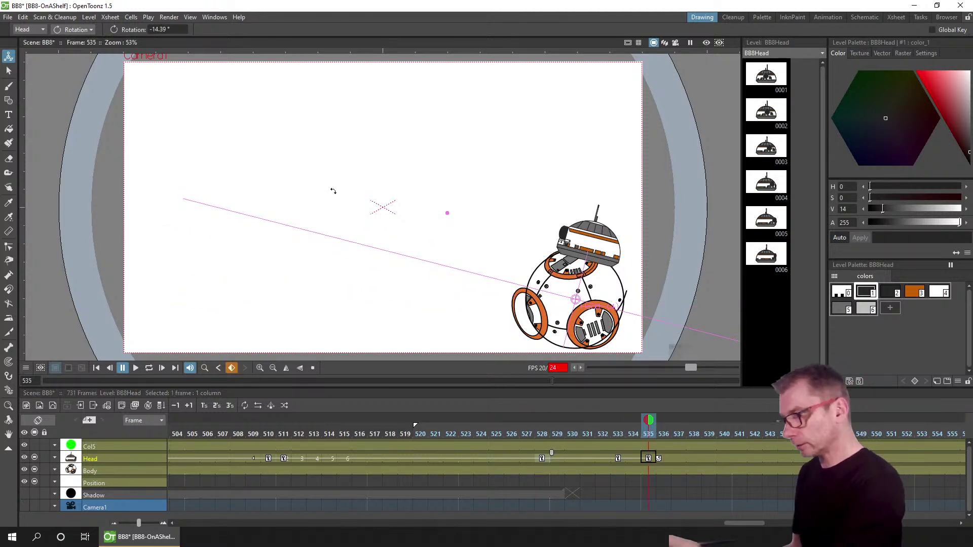
{"action": "left_click_drag", "start_coordinate": [333, 190], "coordinate": [330, 189]}
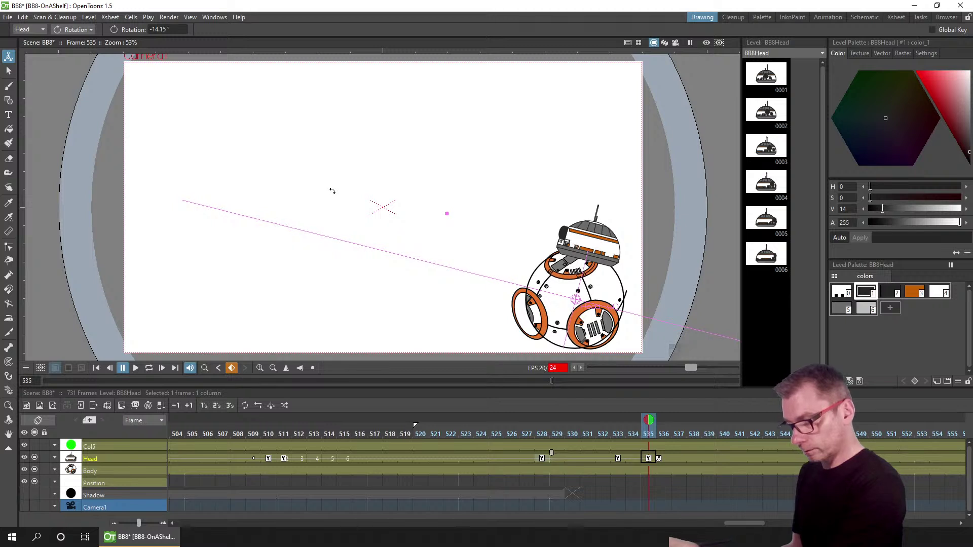
{"action": "left_click", "coordinate": [619, 435]}
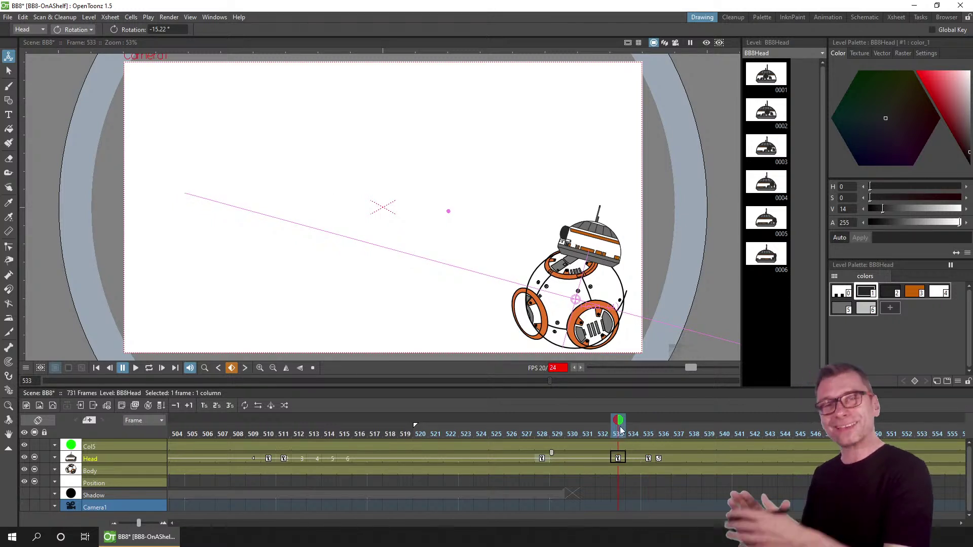
{"action": "left_click", "coordinate": [649, 435]}
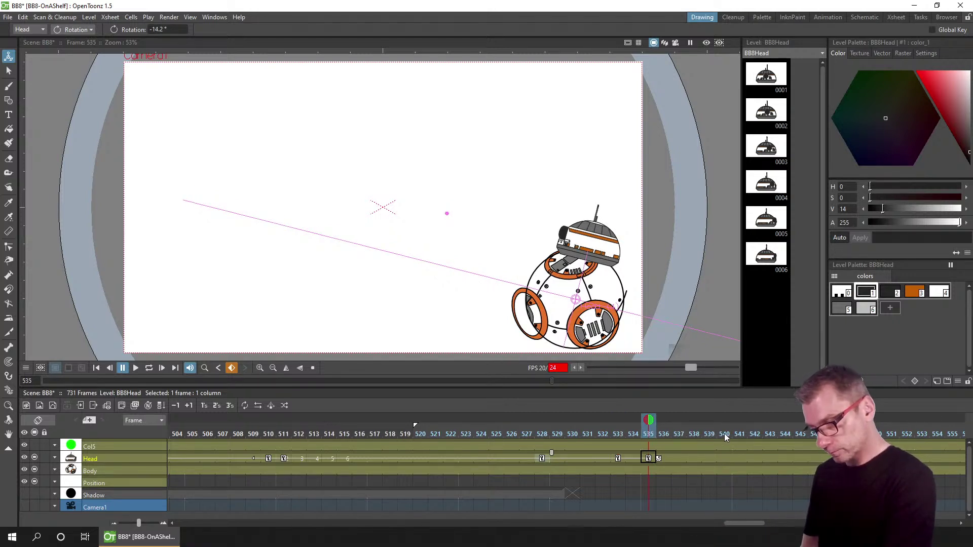
- Add a hold key for the head's rotation at frame 540, save the scene and scrub through the tilt
{"action": "left_click", "coordinate": [724, 435]}
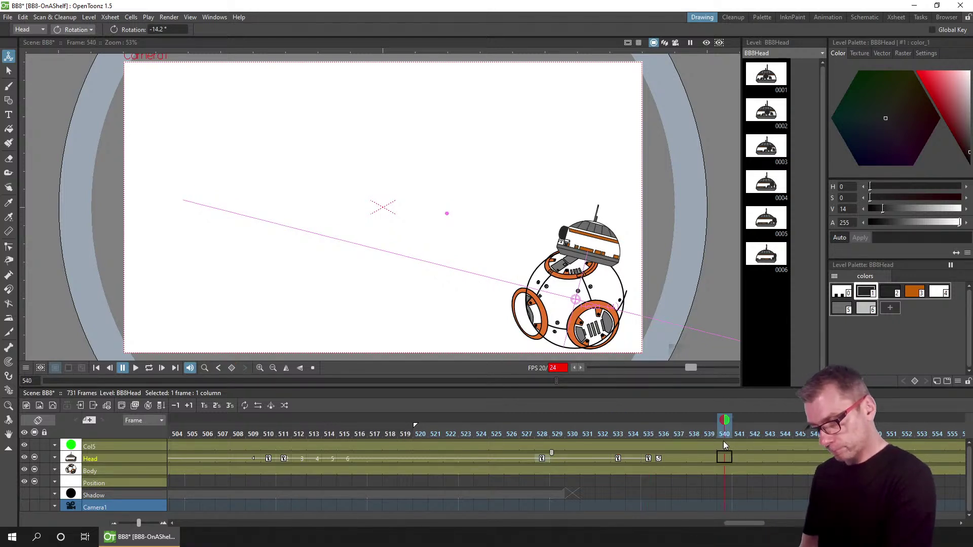
{"action": "left_click", "coordinate": [231, 368]}
{"action": "key", "text": "ctrl+s"}
{"action": "left_click_drag", "start_coordinate": [603, 434], "coordinate": [732, 424]}
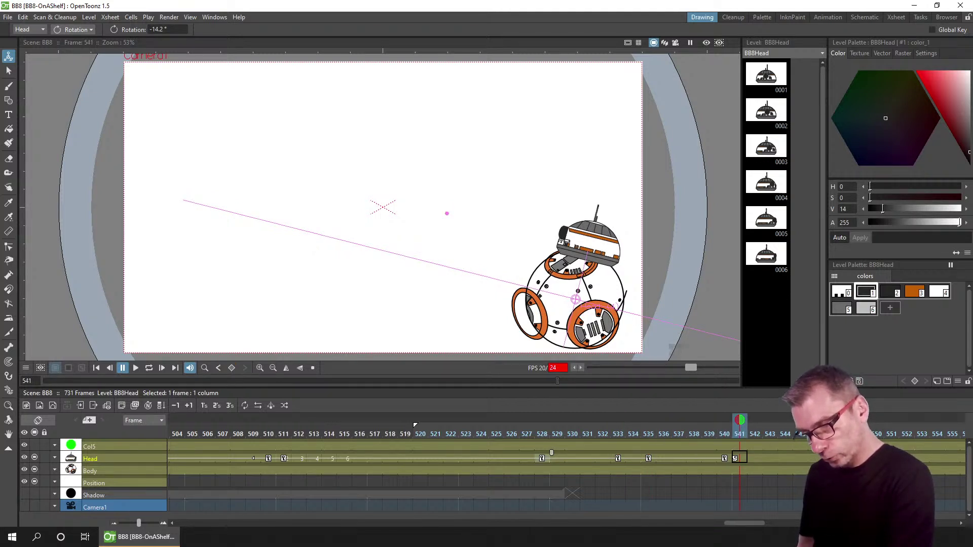
- Rotate BB8's head forward to about 23.8° at frame 545 and save the scene
{"action": "left_click", "coordinate": [799, 457]}
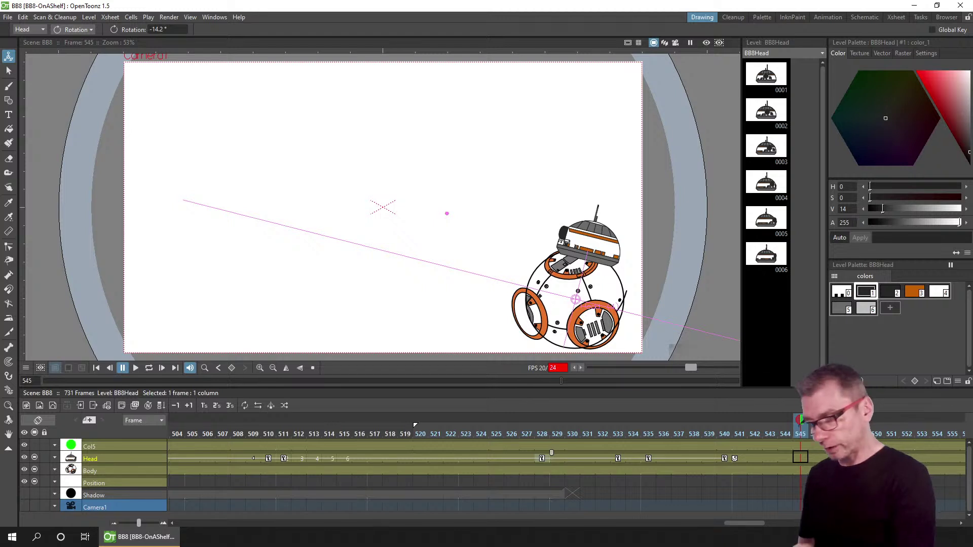
{"action": "left_click_drag", "start_coordinate": [436, 241], "coordinate": [447, 304]}
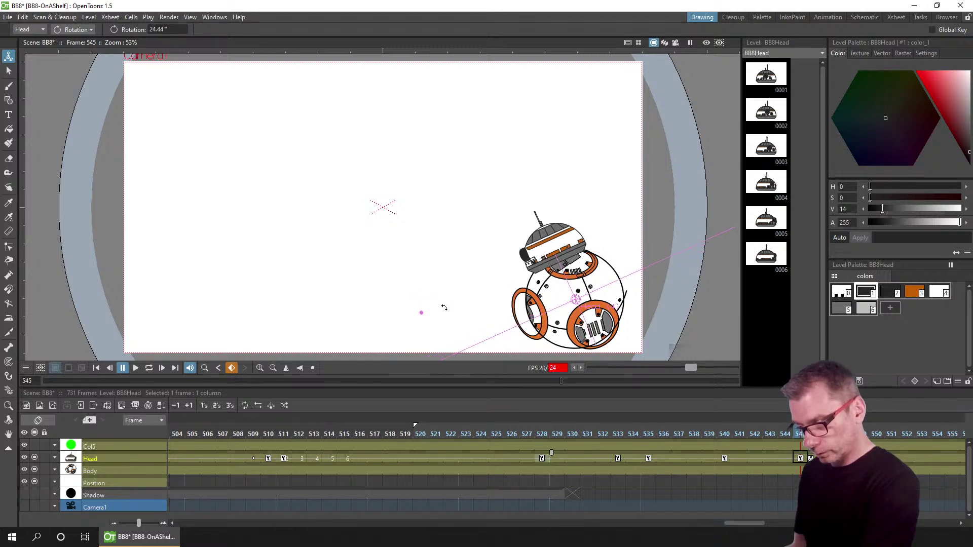
{"action": "key", "text": "ctrl+s"}
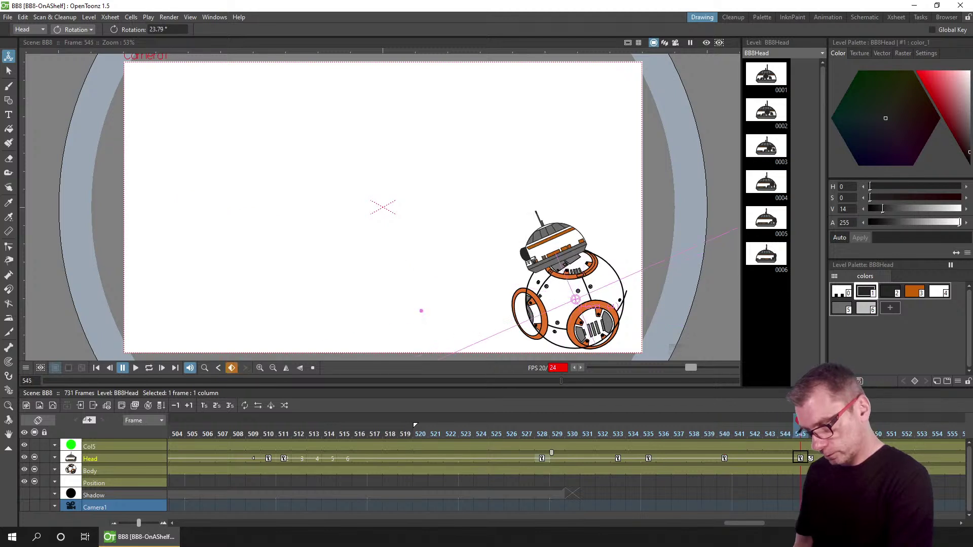
- Add a starting key for BB8's Position column at frame 543
{"action": "scroll", "coordinate": [736, 460], "scroll_direction": "right", "scroll_amount": 5}
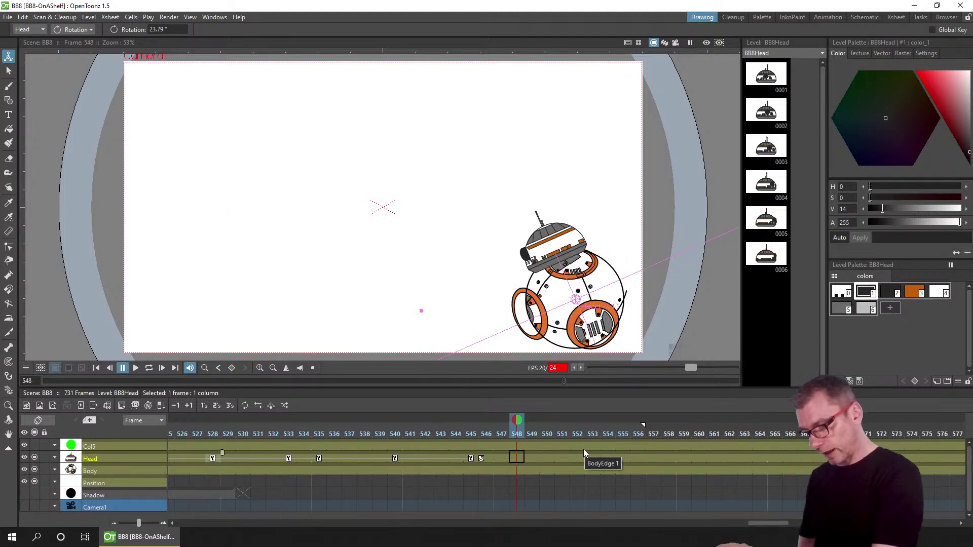
{"action": "left_click", "coordinate": [452, 470]}
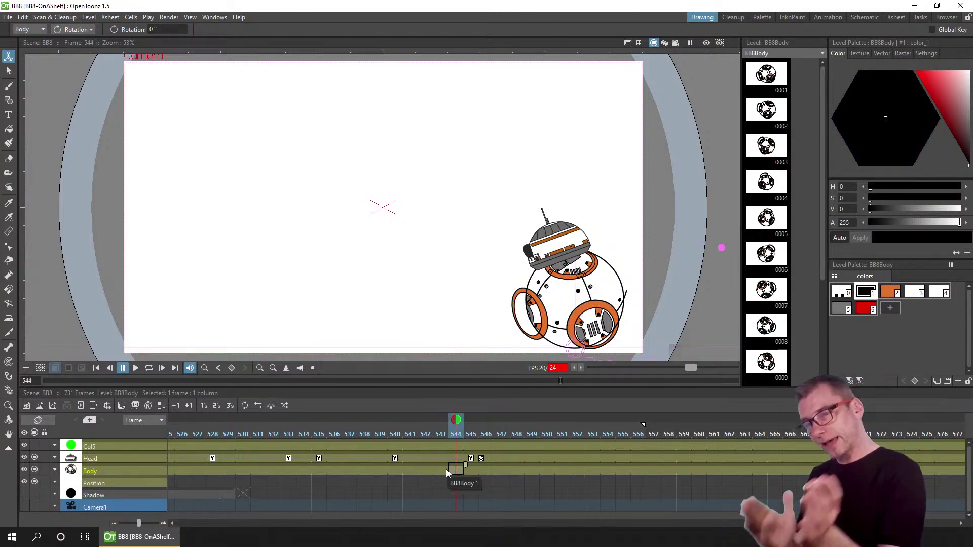
{"action": "left_click", "coordinate": [439, 471]}
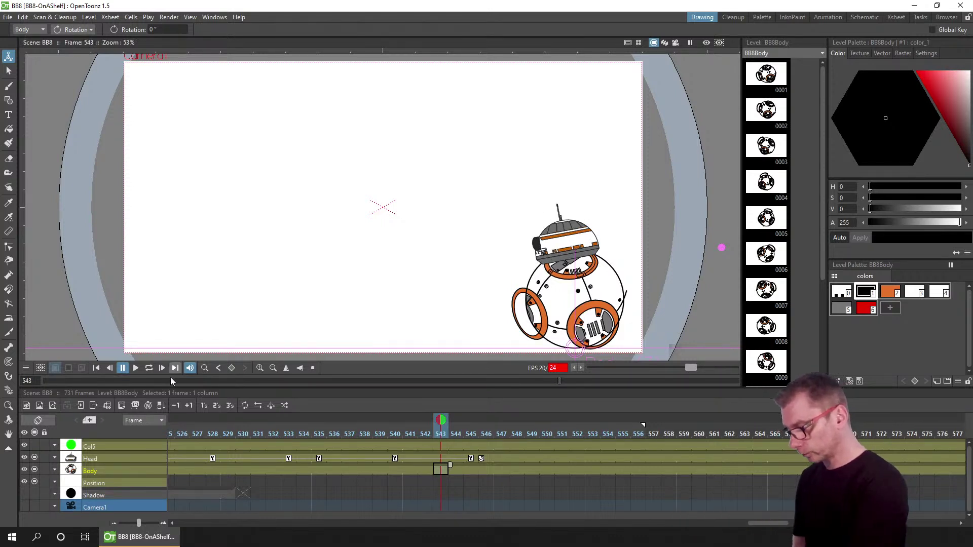
{"action": "left_click", "coordinate": [432, 481]}
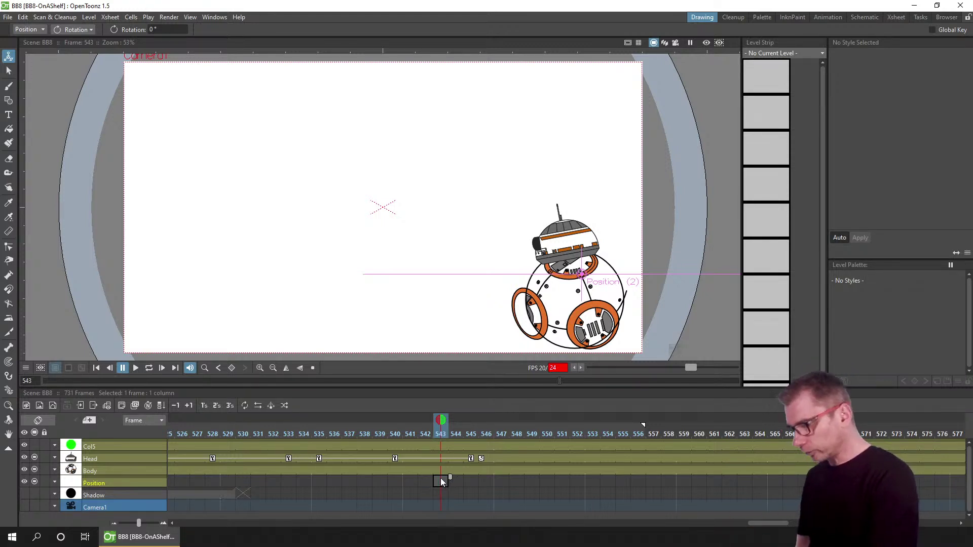
{"action": "left_click", "coordinate": [231, 369]}
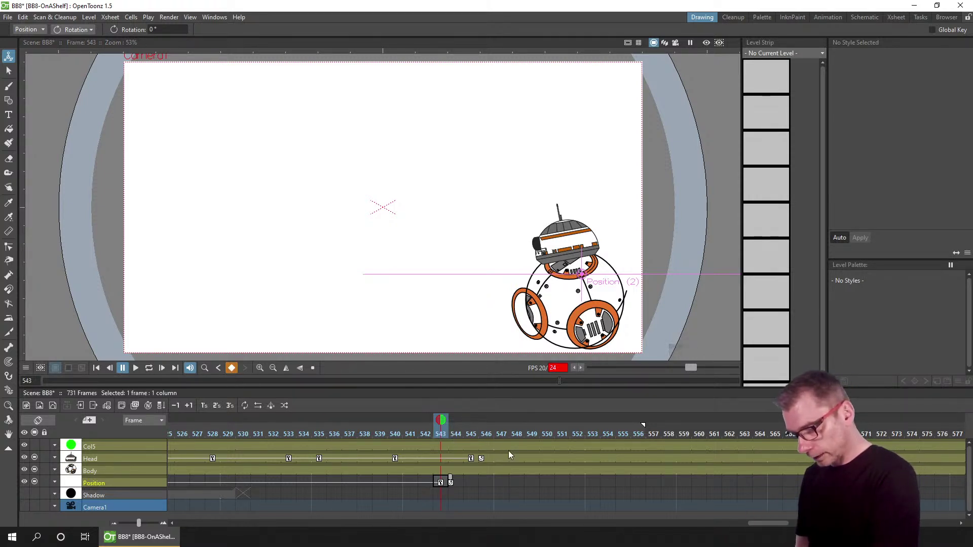
- Move BB8 horizontally to about X -148 mm at frame 554, scrub through the move and save the scene
{"action": "left_click", "coordinate": [604, 484]}
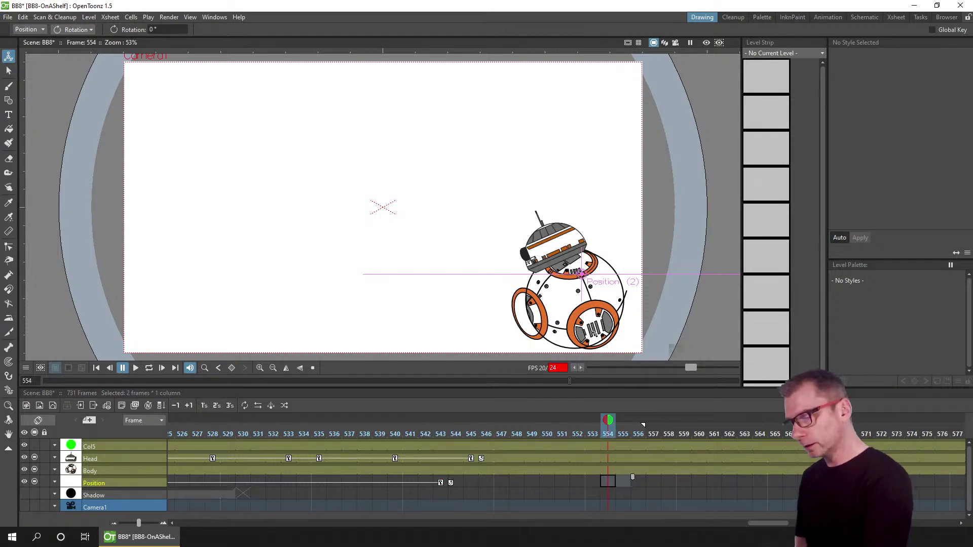
{"action": "left_click", "coordinate": [76, 29]}
{"action": "left_click", "coordinate": [81, 44]}
{"action": "left_click_drag", "start_coordinate": [561, 339], "coordinate": [207, 338]}
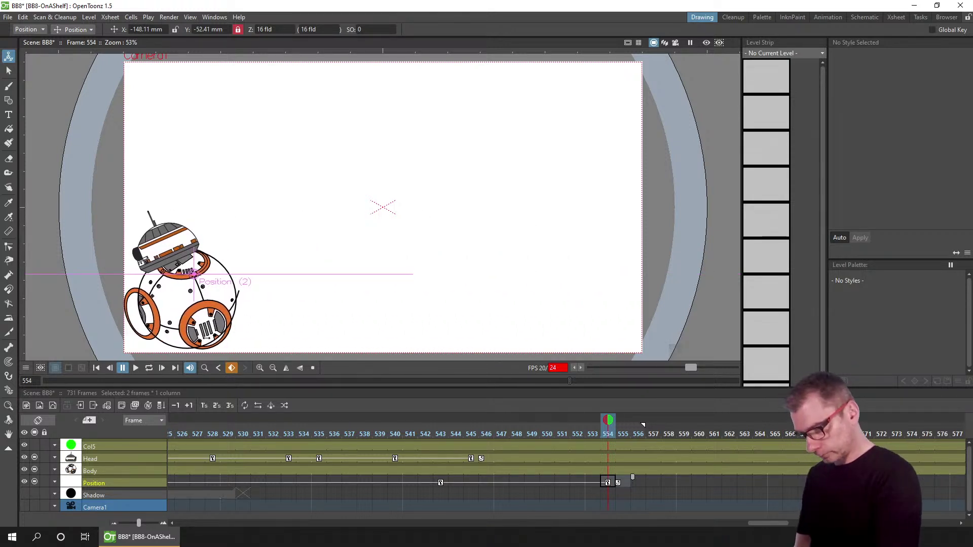
{"action": "left_click_drag", "start_coordinate": [369, 430], "coordinate": [638, 433]}
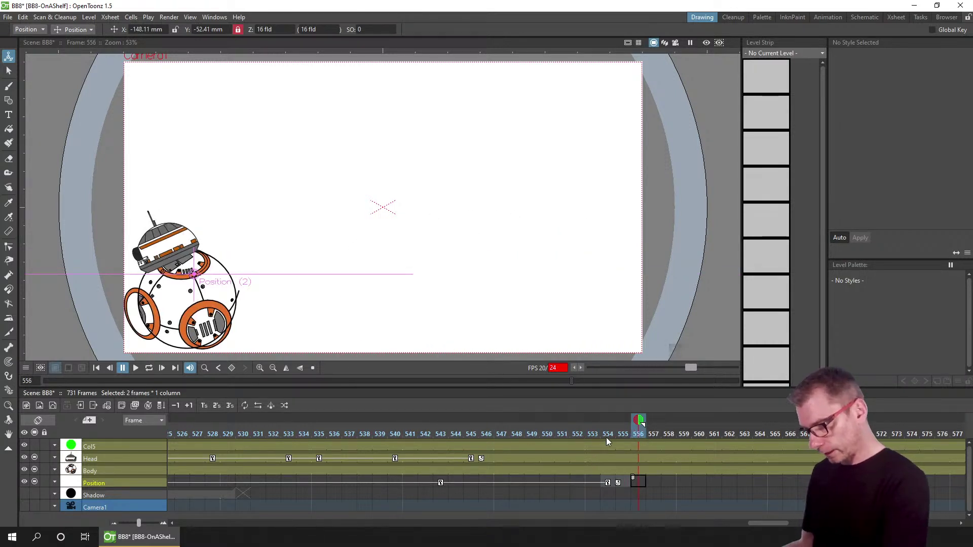
{"action": "key", "text": "ctrl+s"}
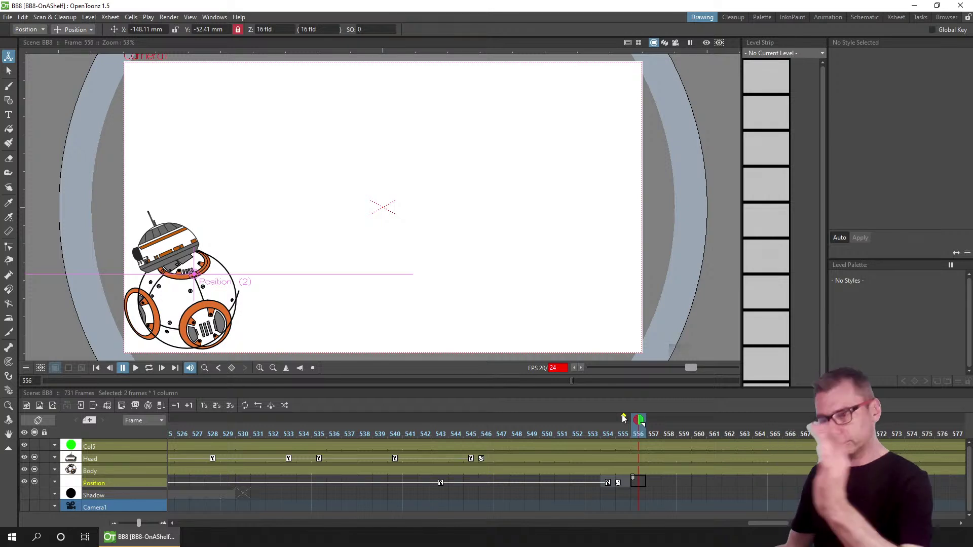
- Return to rotation editing for the head and add a hold key at frame 552, just before BB8 stops
{"action": "left_click", "coordinate": [605, 458]}
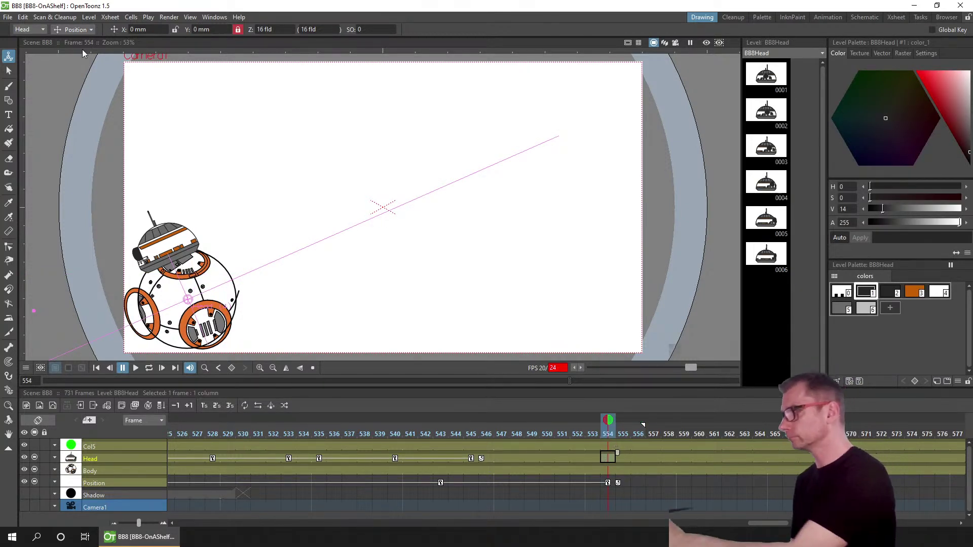
{"action": "left_click", "coordinate": [75, 30]}
{"action": "left_click", "coordinate": [75, 54]}
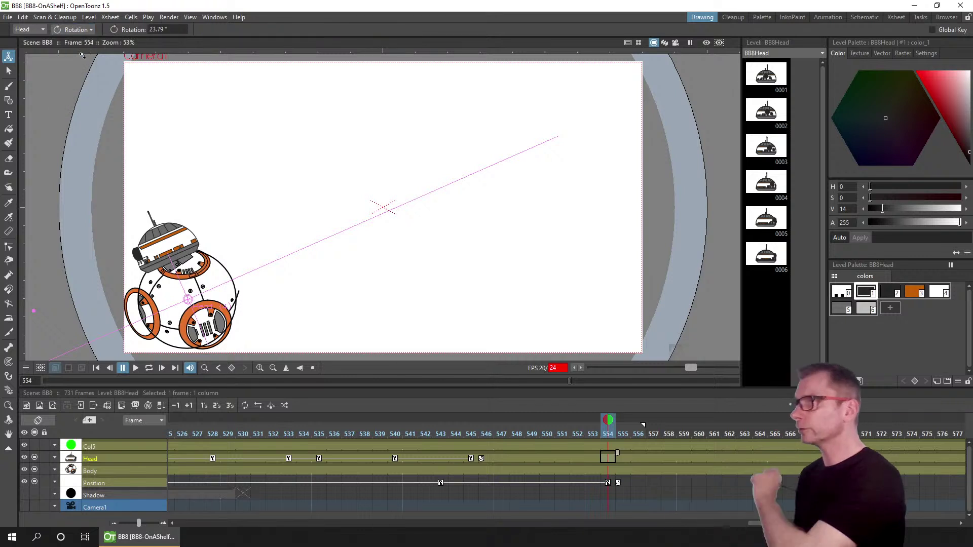
{"action": "left_click", "coordinate": [592, 456]}
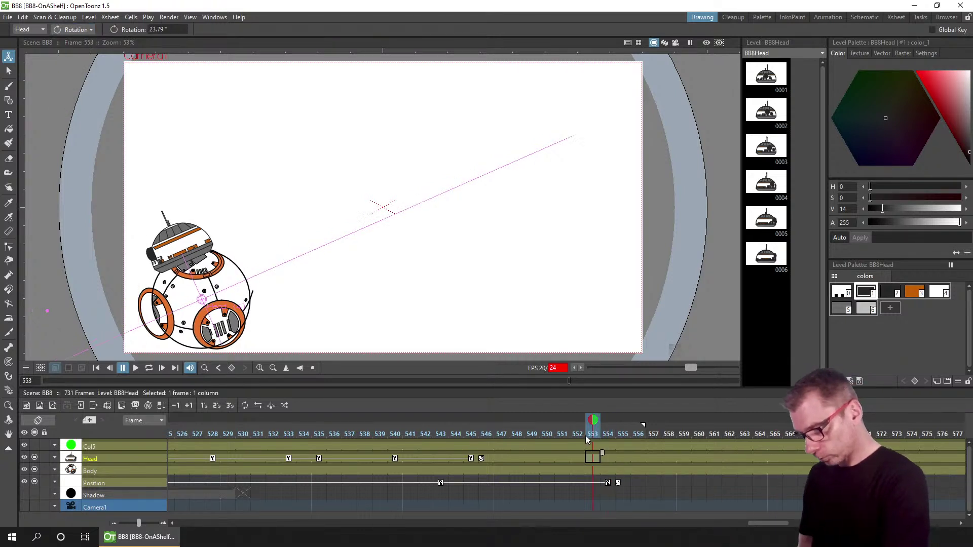
{"action": "left_click_drag", "start_coordinate": [568, 433], "coordinate": [596, 434]}
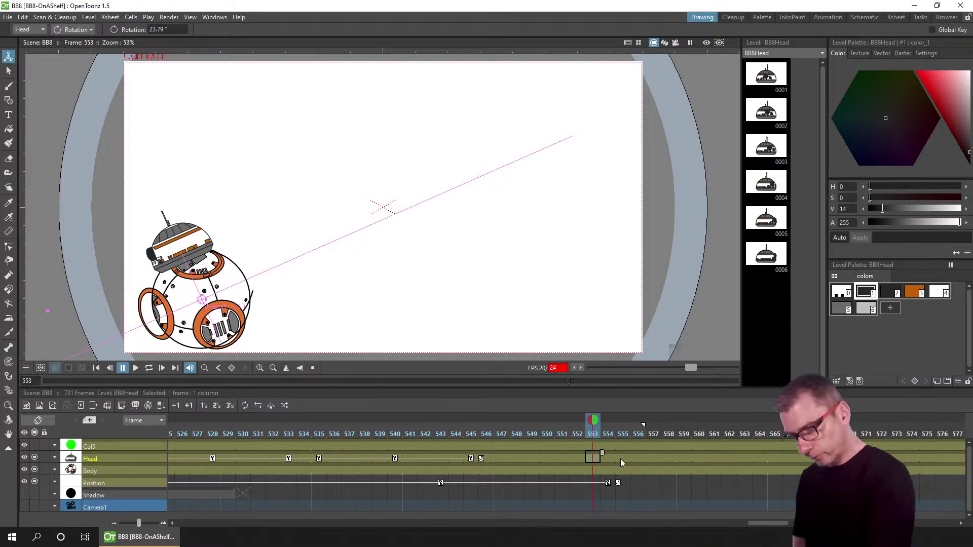
{"action": "key", "text": "Left"}
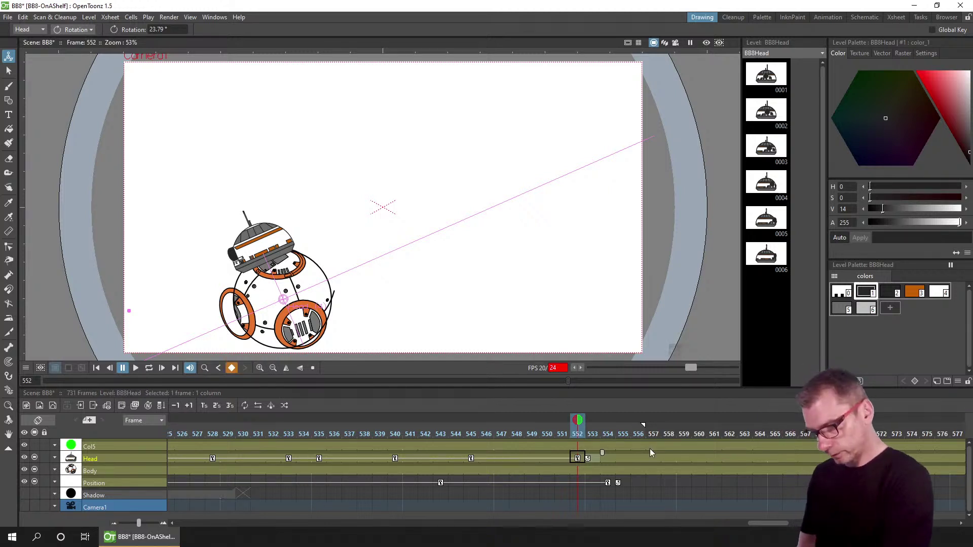
- Rotate the head back to about -7.3° at frame 556, settle it to 0° at frame 558 and save
{"action": "left_click", "coordinate": [638, 458]}
{"action": "left_click_drag", "start_coordinate": [204, 194], "coordinate": [279, 198]}
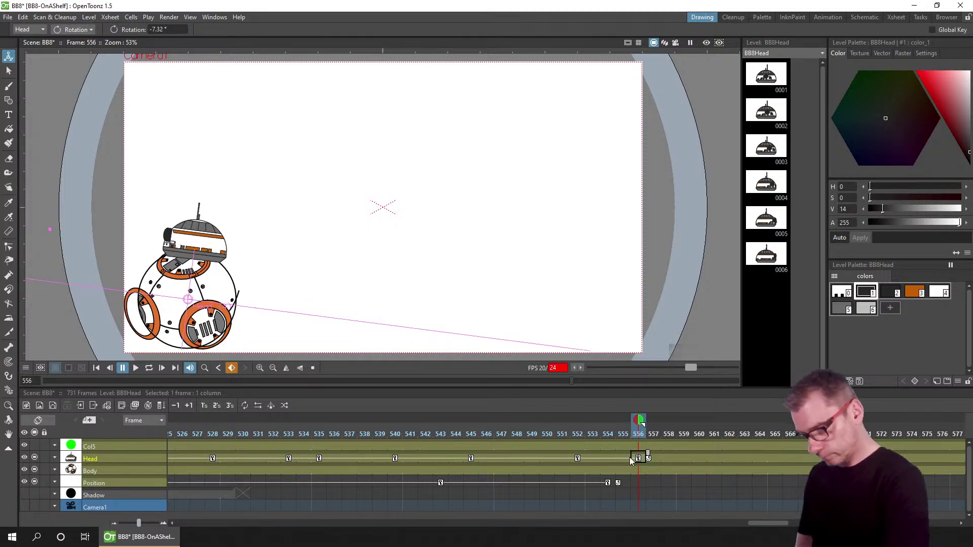
{"action": "left_click", "coordinate": [669, 458]}
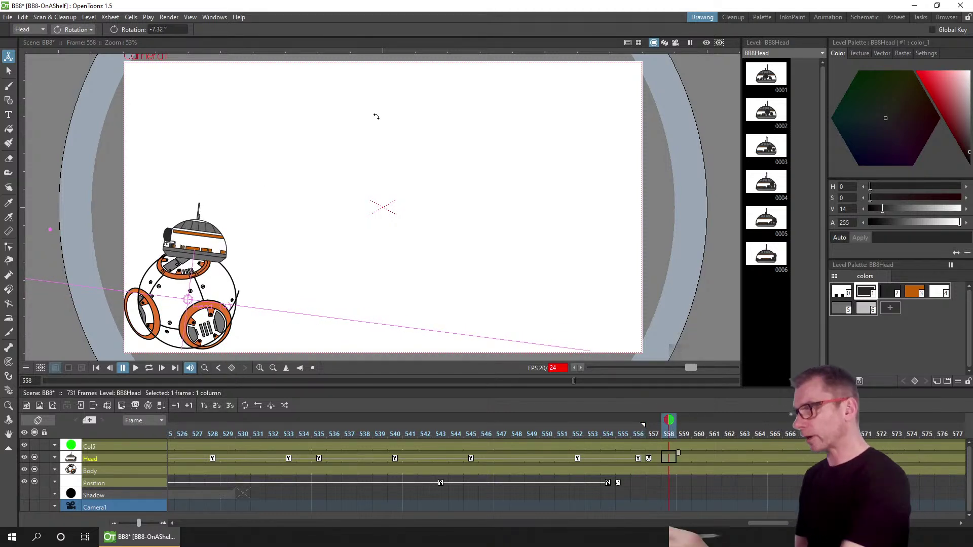
{"action": "left_click", "coordinate": [184, 29]}
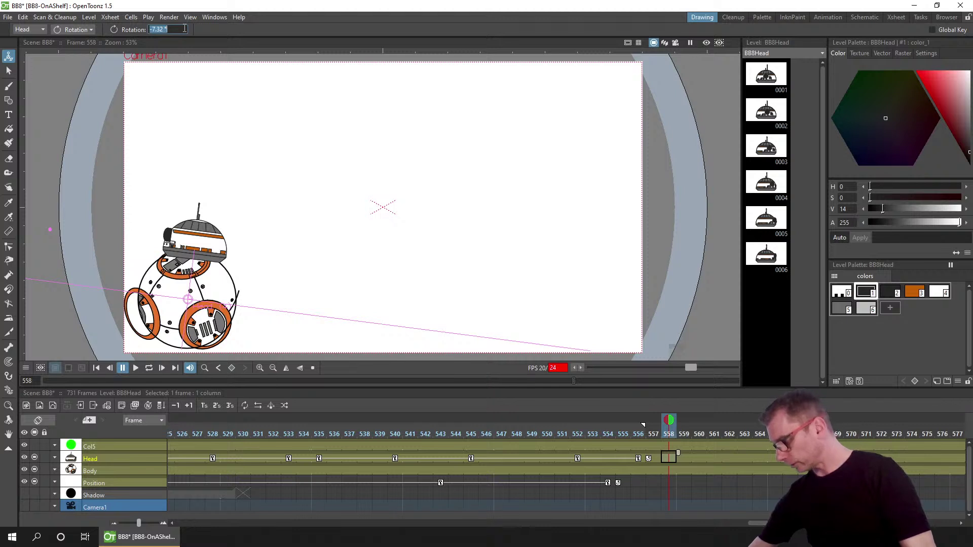
{"action": "type", "text": "0"}
{"action": "key", "text": "Return"}
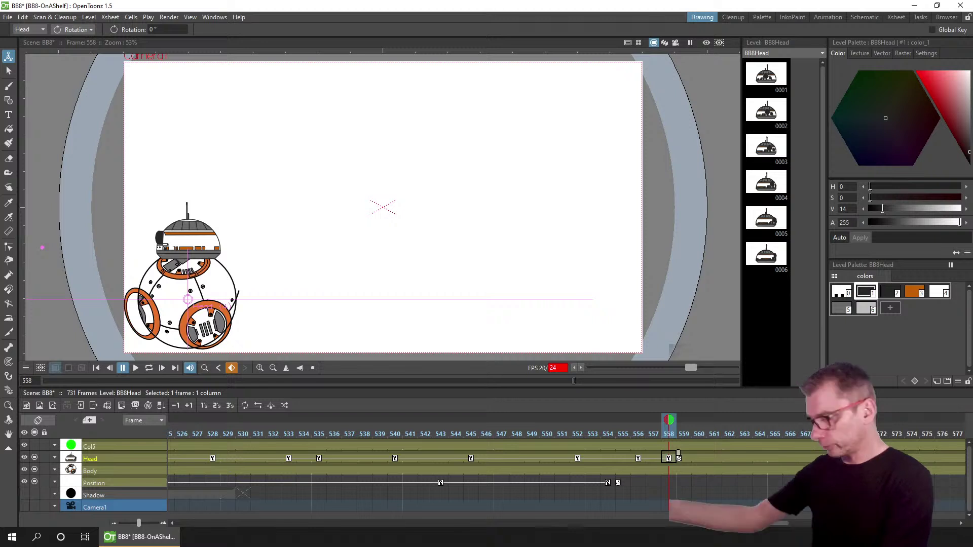
{"action": "key", "text": "ctrl+s"}
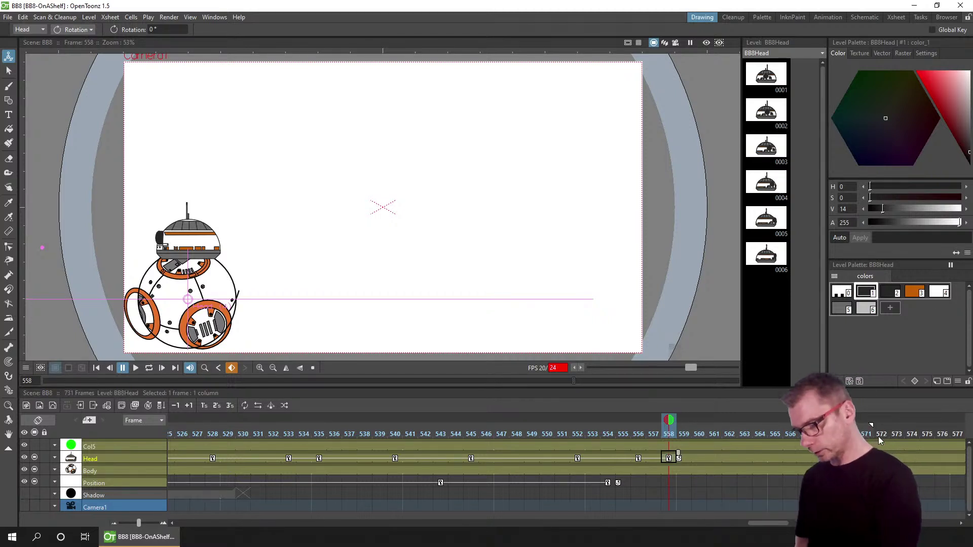
- Play back the head tilts and BB8's sideways move from frame 520 to 571, once and looped
{"action": "left_click", "coordinate": [95, 368]}
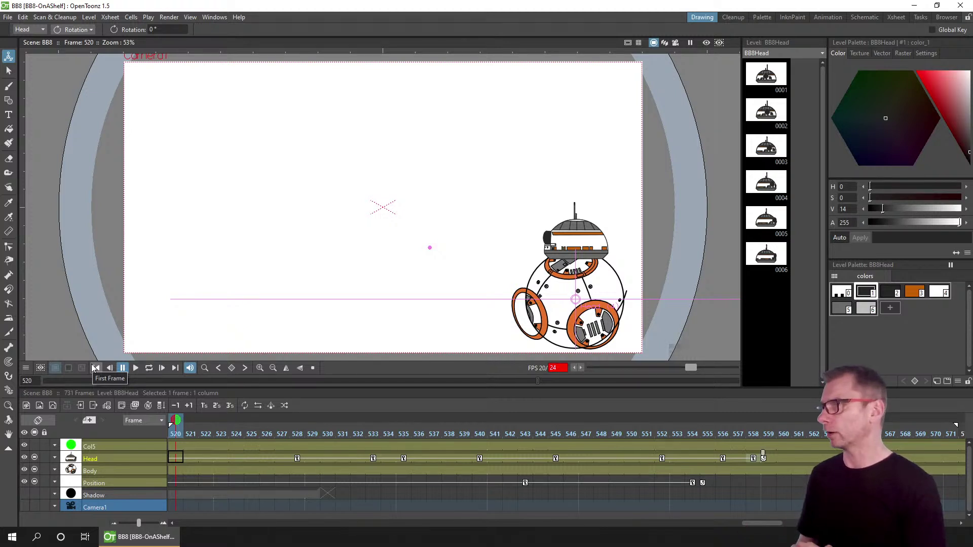
{"action": "left_click", "coordinate": [132, 368]}
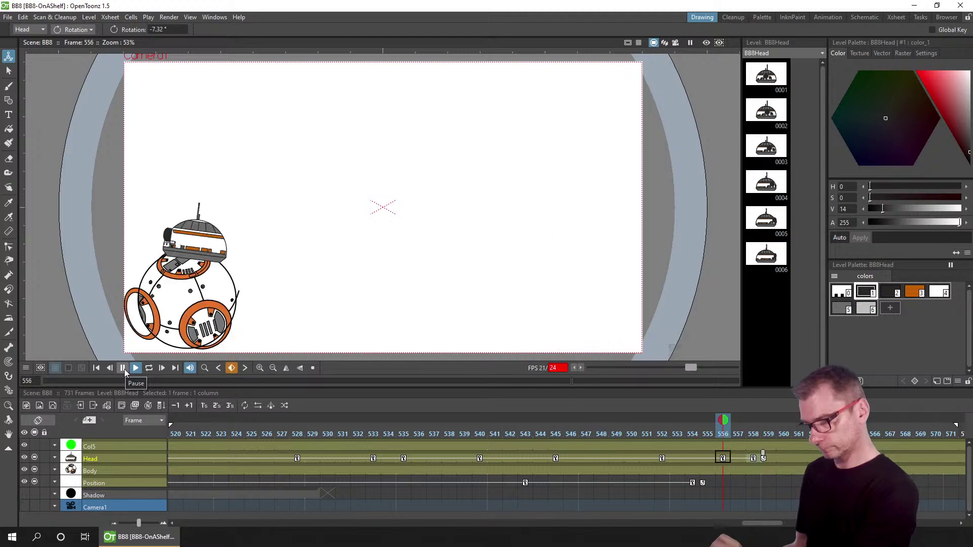
{"action": "left_click", "coordinate": [123, 369]}
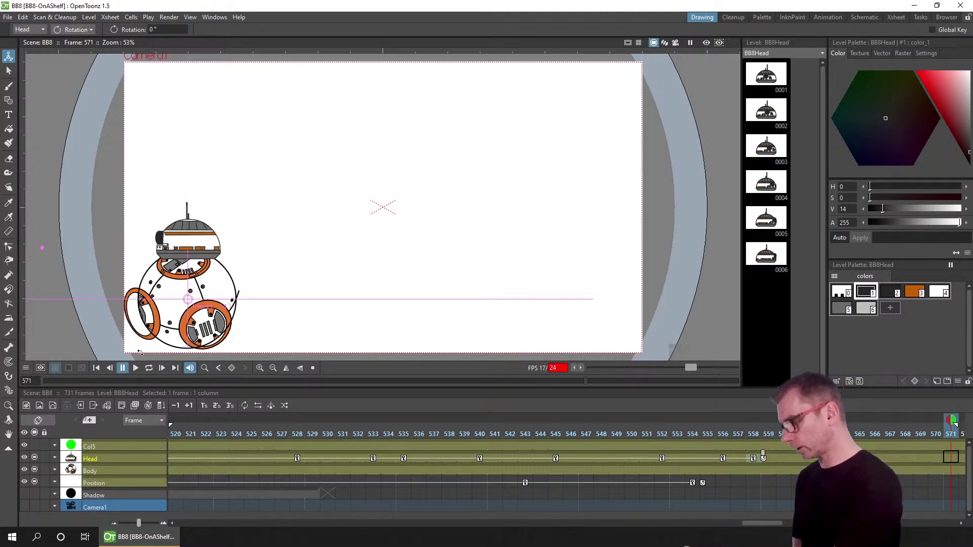
{"action": "left_click", "coordinate": [148, 369]}
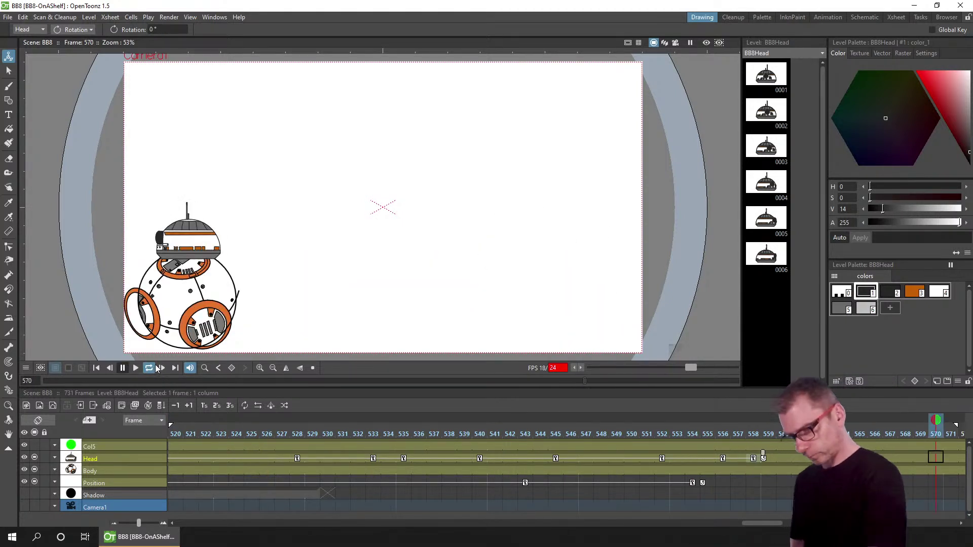
{"action": "left_click", "coordinate": [158, 368]}
- Insert seven frames at frame 550 to lengthen BB8's sideways move and delay the following head keys, and save
{"action": "left_click", "coordinate": [676, 434]}
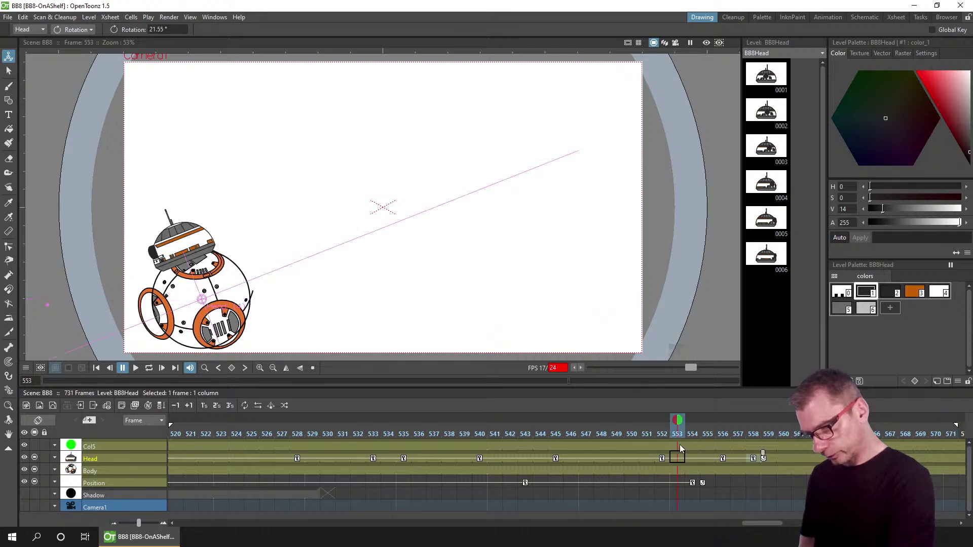
{"action": "left_click", "coordinate": [638, 434]}
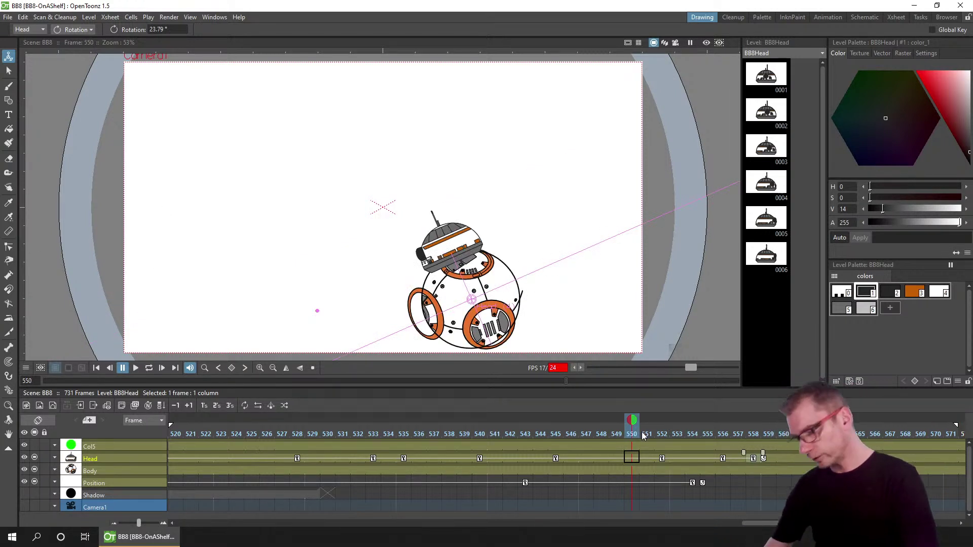
{"action": "key", "text": "Insert"}
{"action": "key", "text": "Insert"}
{"action": "key", "text": "Insert"}
{"action": "key", "text": "Insert"}
{"action": "key", "text": "Insert"}
{"action": "key", "text": "Insert"}
{"action": "key", "text": "Insert"}
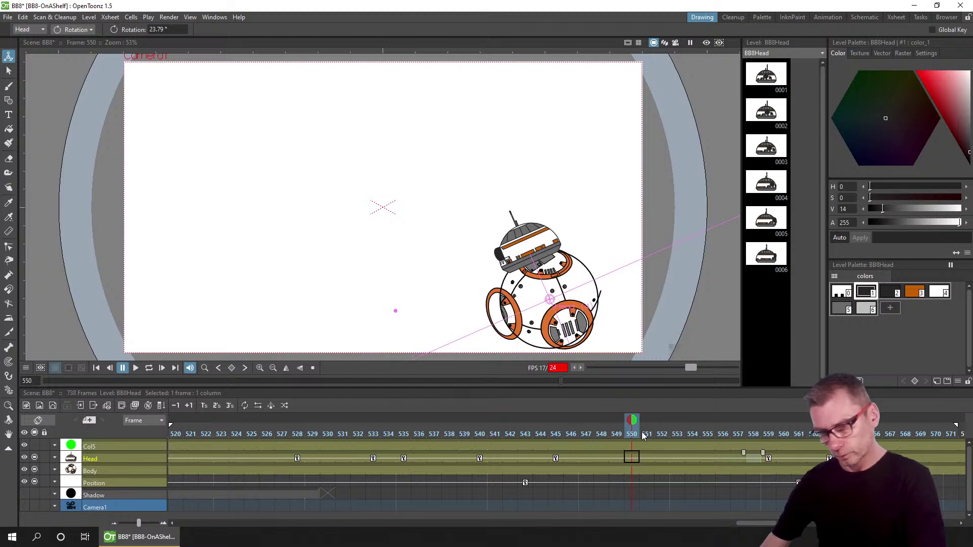
{"action": "key", "text": "ctrl+s"}
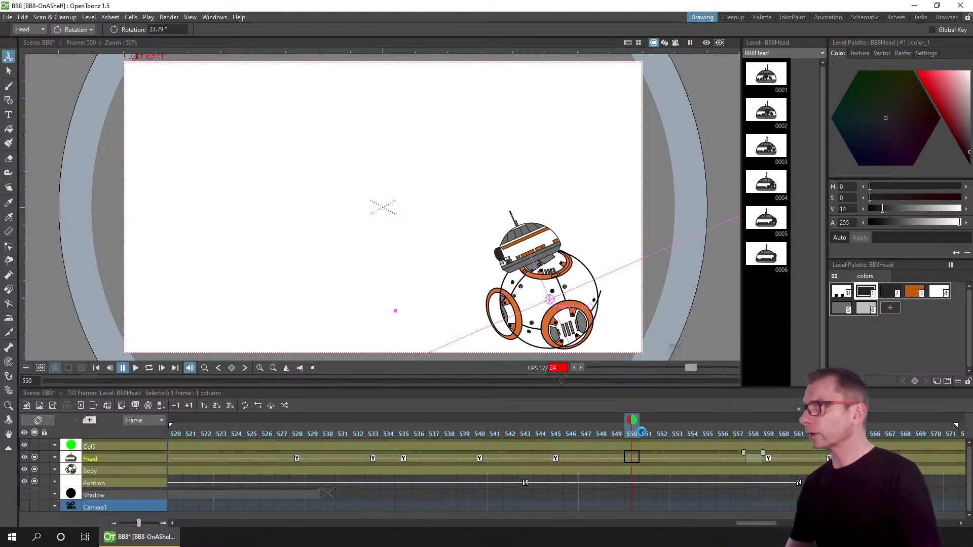
- Play the retimed move in a loop and scrub through the head's recoil around frame 561
{"action": "left_click", "coordinate": [143, 368]}
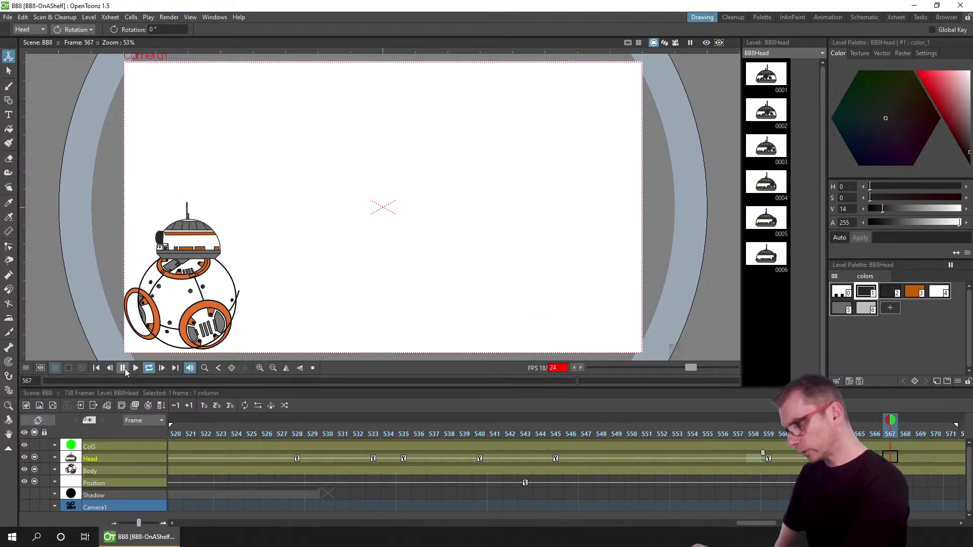
{"action": "left_click", "coordinate": [122, 368]}
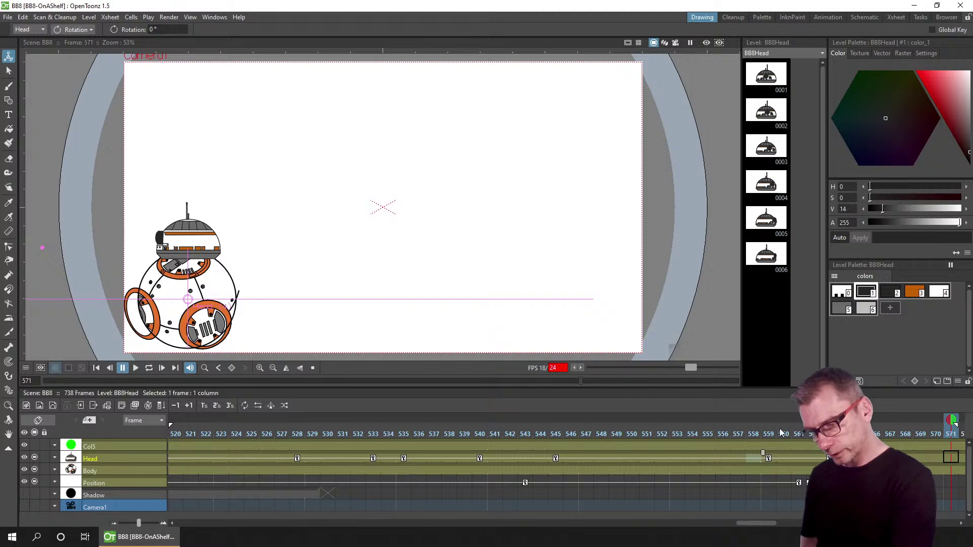
{"action": "left_click_drag", "start_coordinate": [756, 435], "coordinate": [799, 434]}
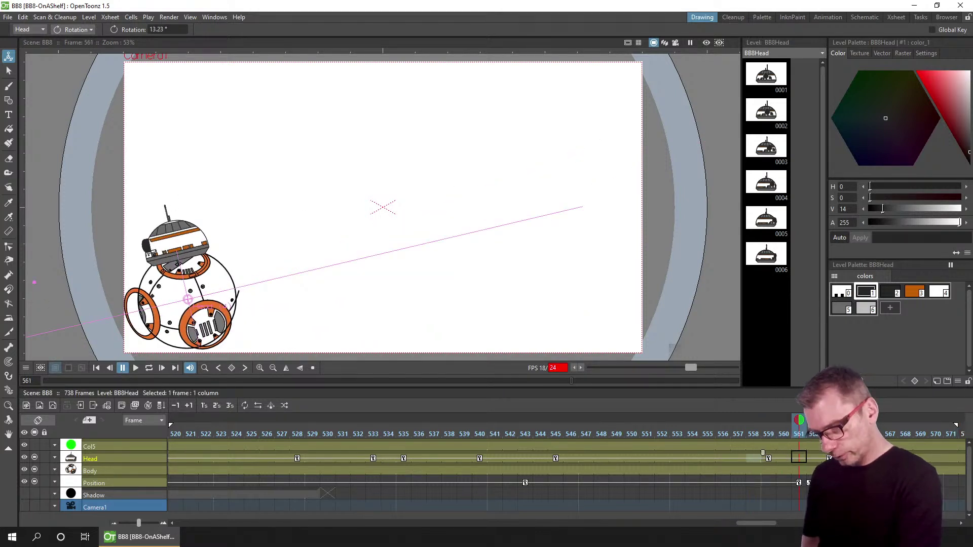
- Try to shift the head sideways to X about -2.62 mm at frame 561, and undo it
{"action": "scroll", "coordinate": [801, 482], "scroll_direction": "right", "scroll_amount": 6}
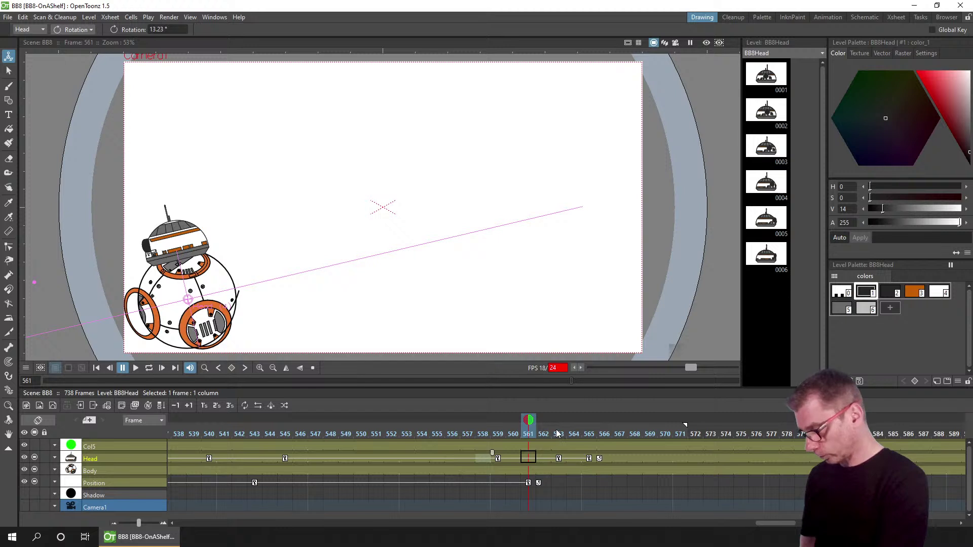
{"action": "left_click", "coordinate": [559, 435]}
{"action": "left_click", "coordinate": [531, 434]}
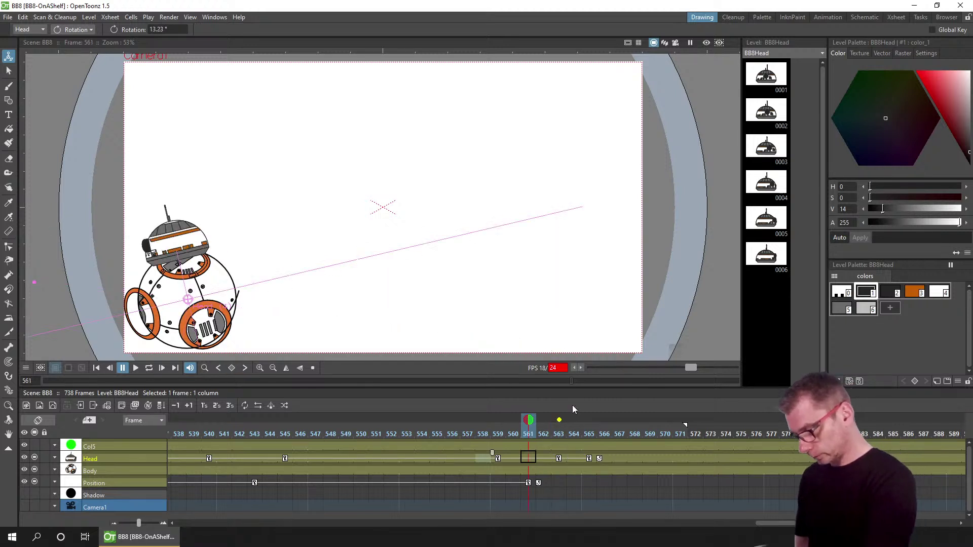
{"action": "left_click", "coordinate": [73, 30]}
{"action": "left_click", "coordinate": [71, 37]}
{"action": "left_click_drag", "start_coordinate": [315, 326], "coordinate": [309, 322]}
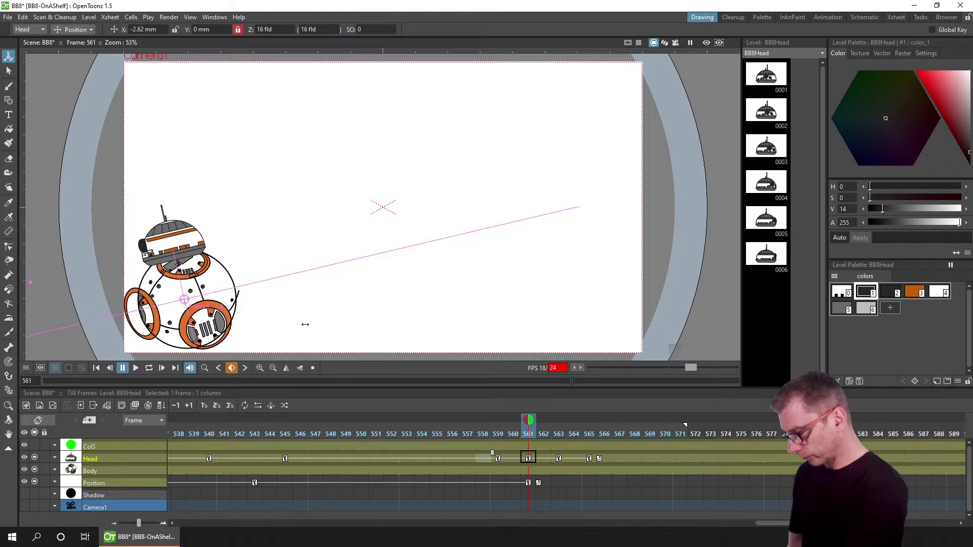
{"action": "key", "text": "ctrl+z"}
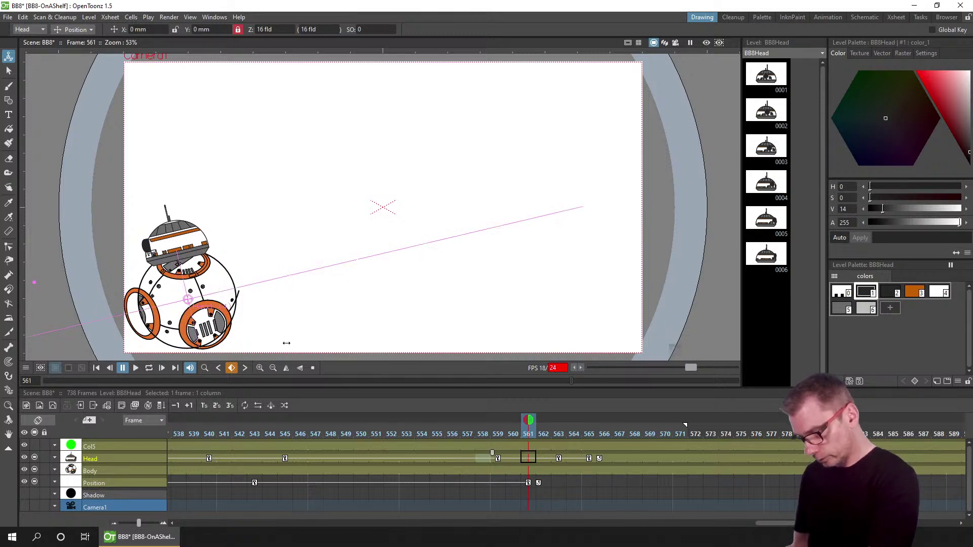
- Overshoot BB8's position to X about -156.85 mm at frame 561 and save the scene
{"action": "left_click", "coordinate": [544, 482]}
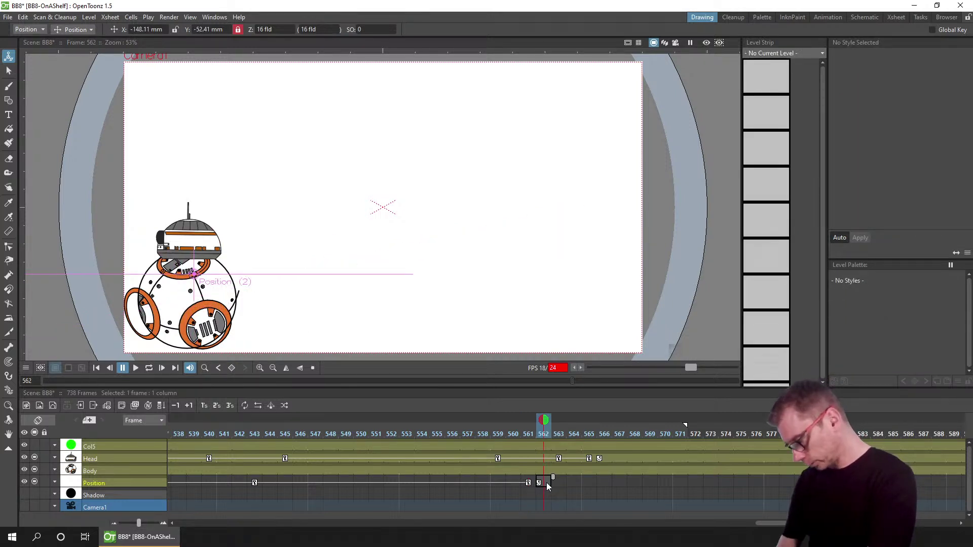
{"action": "key", "text": "Left"}
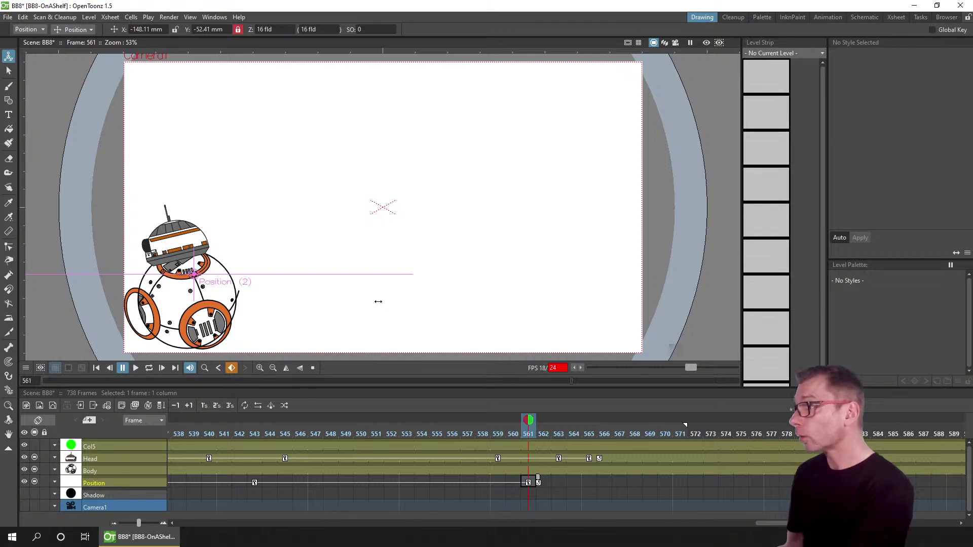
{"action": "left_click_drag", "start_coordinate": [376, 301], "coordinate": [365, 307]}
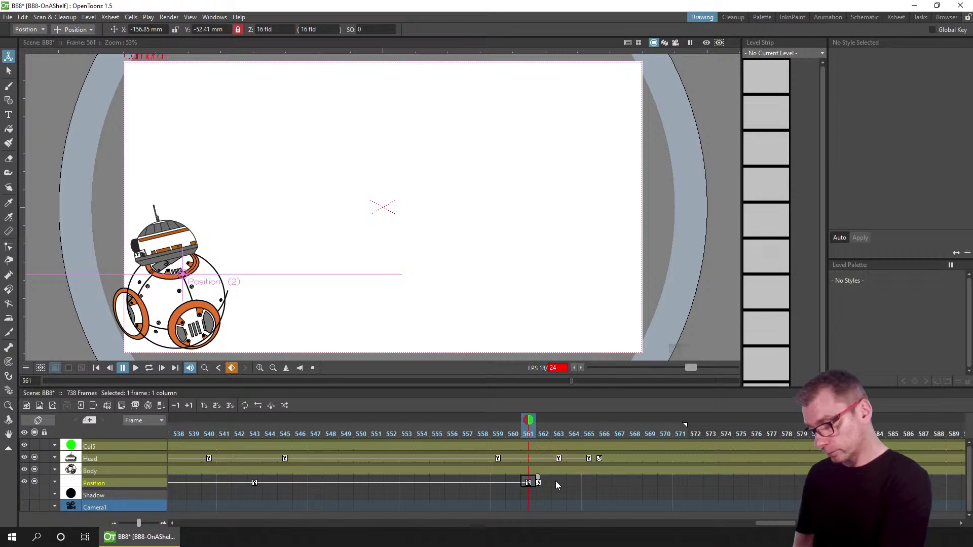
{"action": "left_click", "coordinate": [576, 482]}
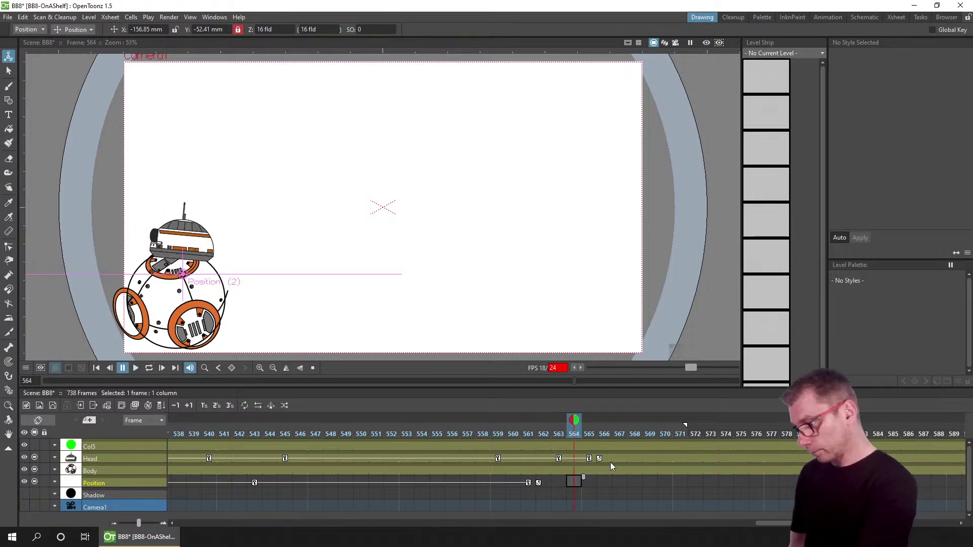
{"action": "key", "text": "ctrl+s"}
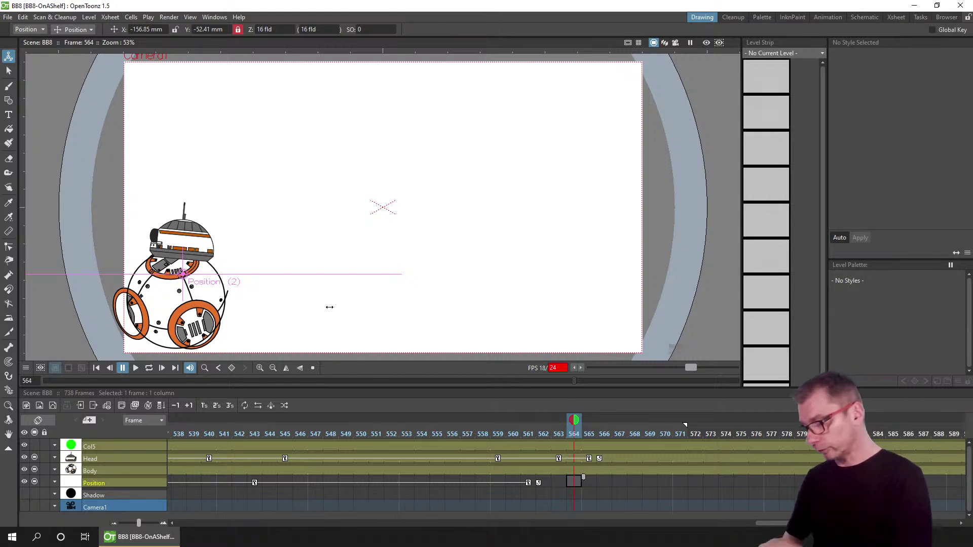
- Copy BB8's position key from frame 1 to frame 564 so the body recoils to its resting spot
{"action": "left_click_drag", "start_coordinate": [754, 526], "coordinate": [172, 527]}
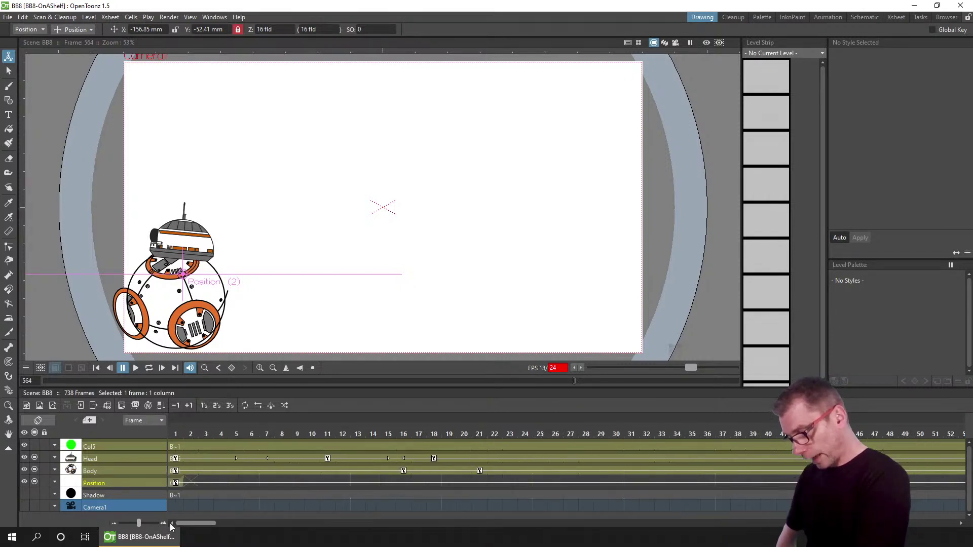
{"action": "left_click", "coordinate": [176, 484]}
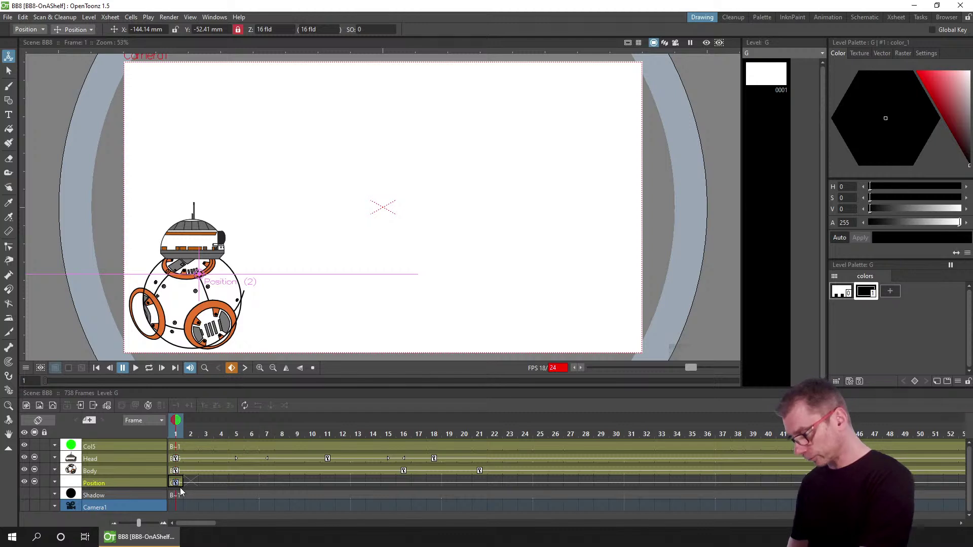
{"action": "left_click_drag", "start_coordinate": [196, 519], "coordinate": [815, 522]}
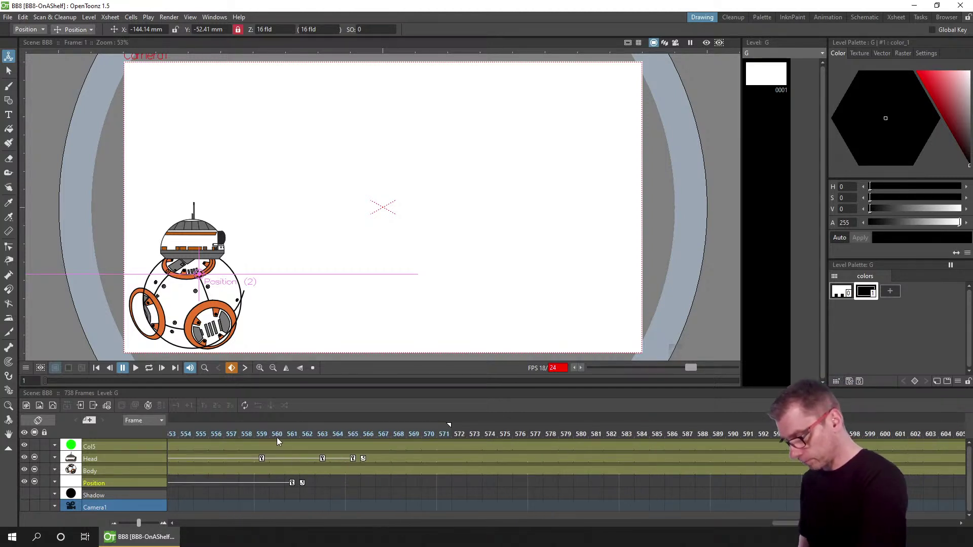
{"action": "left_click", "coordinate": [336, 483]}
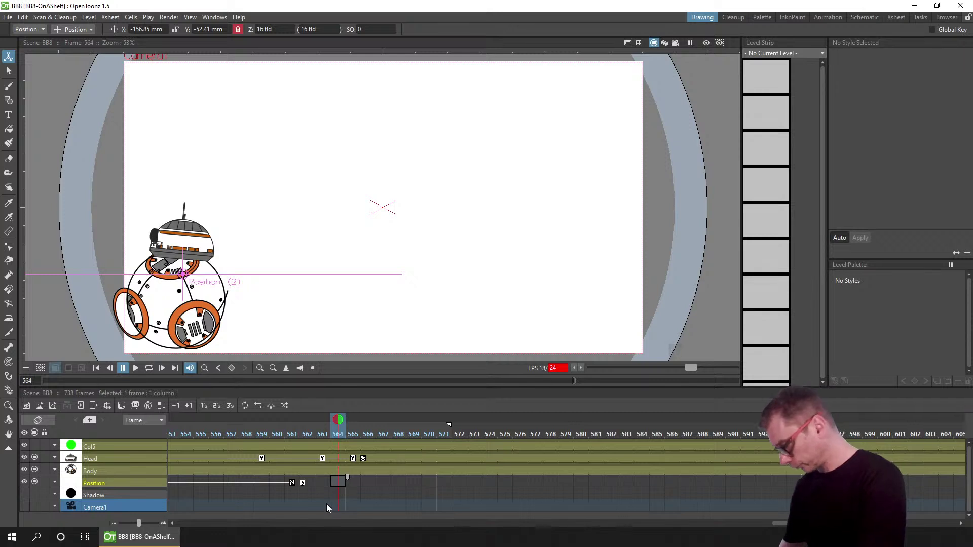
{"action": "key", "text": "Return"}
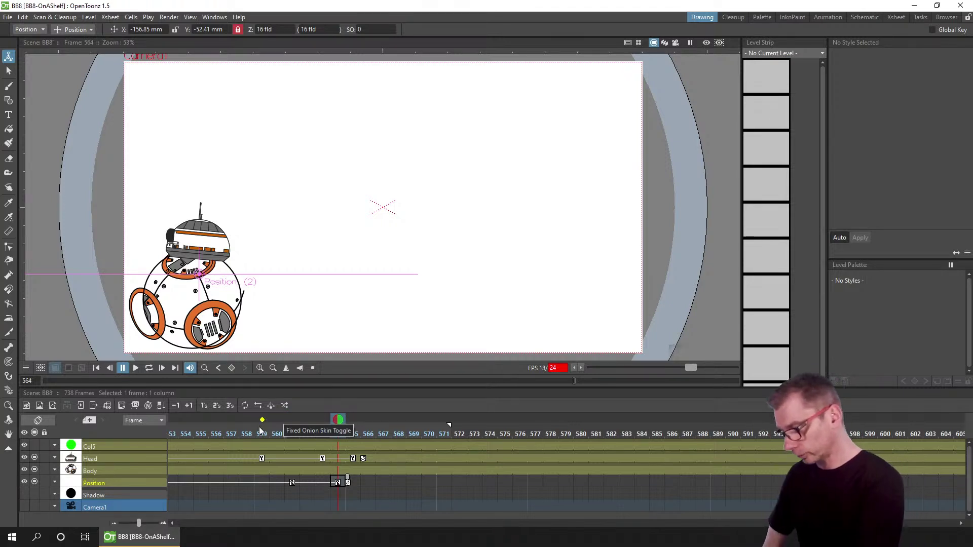
- Step through frames 561 to 566 to check how BB8's body and head recoil
{"action": "left_click", "coordinate": [287, 439]}
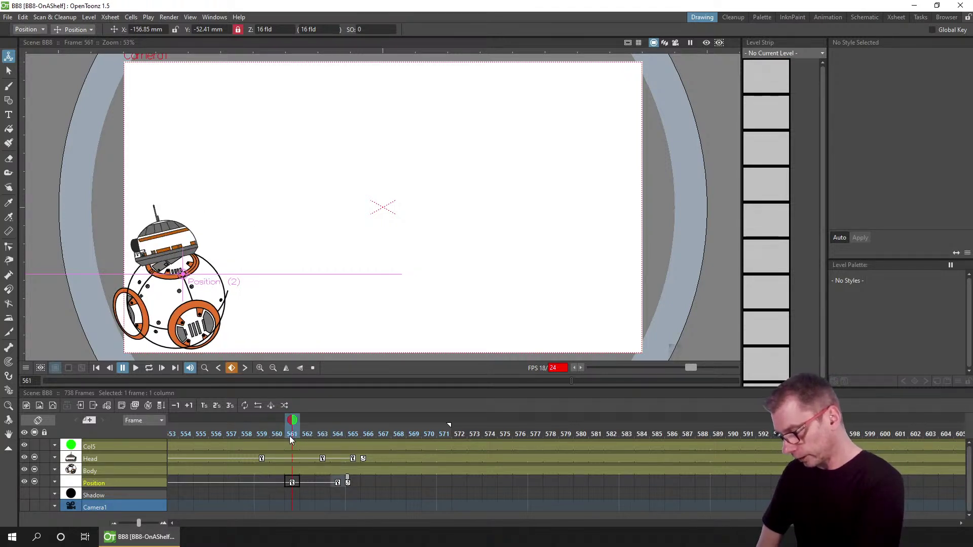
{"action": "left_click", "coordinate": [309, 437]}
{"action": "left_click", "coordinate": [324, 437]}
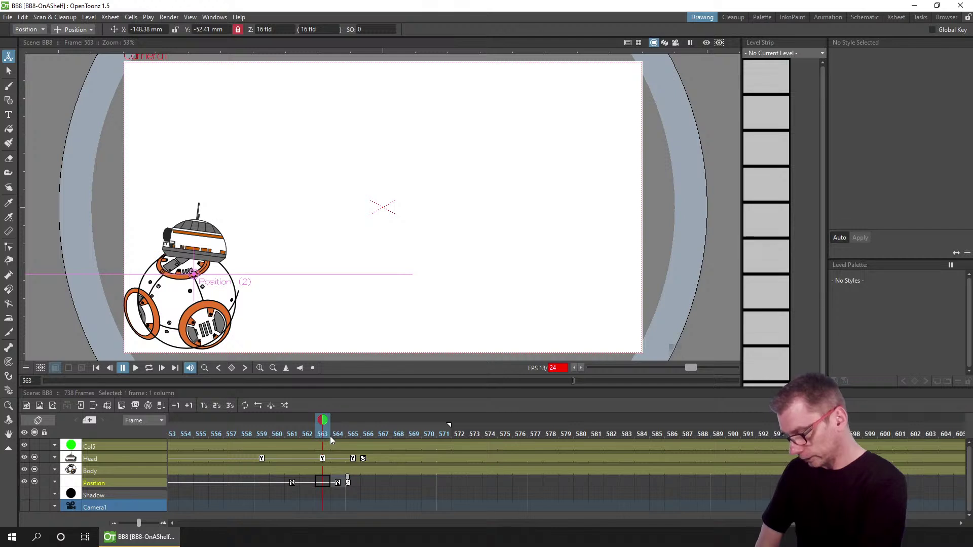
{"action": "left_click", "coordinate": [337, 437]}
{"action": "left_click", "coordinate": [353, 436]}
{"action": "left_click", "coordinate": [365, 437]}
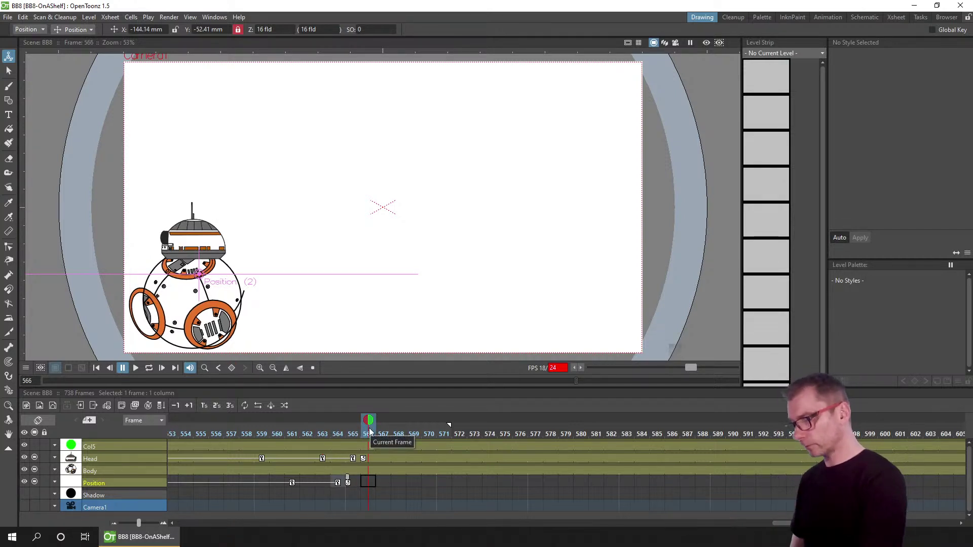
- Play the sideways move in a loop, stop it and return to frame 520
{"action": "left_click", "coordinate": [140, 364]}
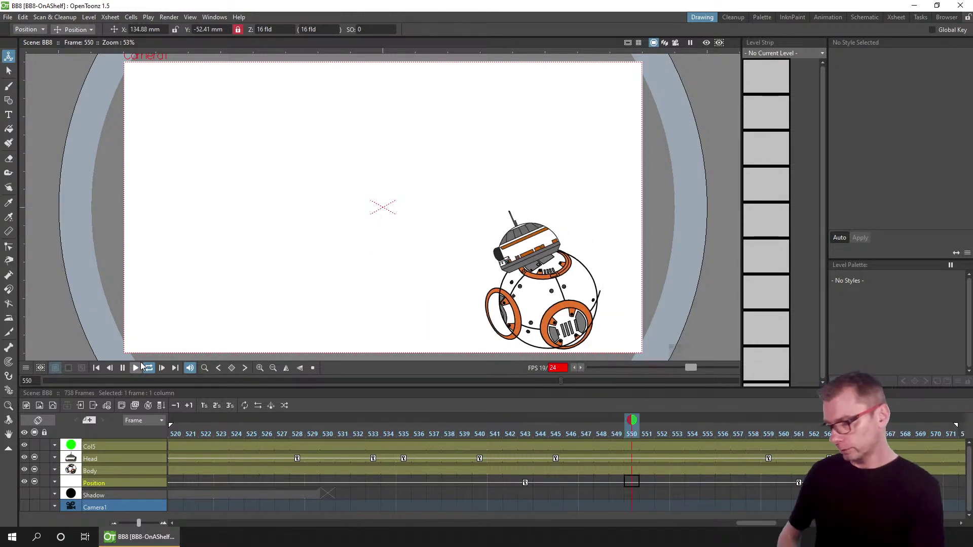
{"action": "left_click", "coordinate": [123, 369]}
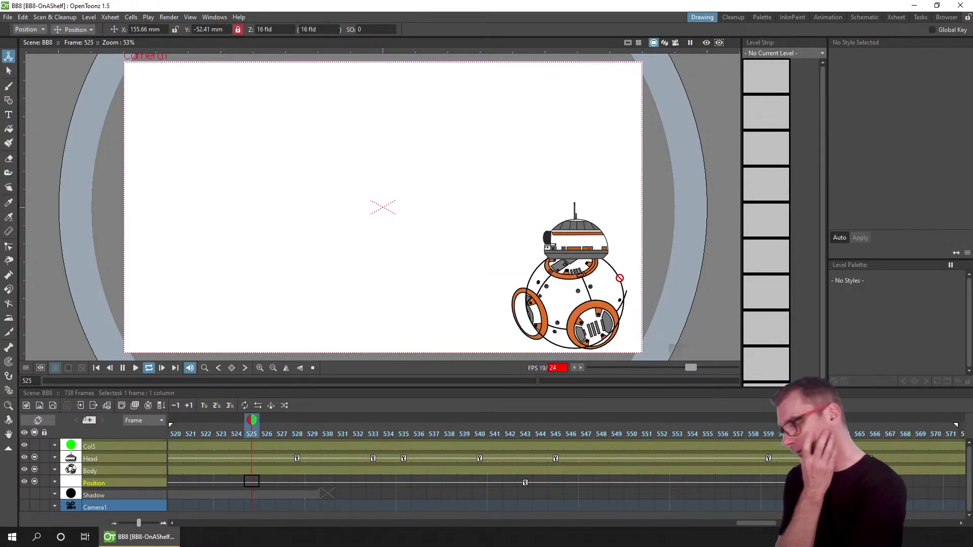
{"action": "left_click", "coordinate": [123, 368]}
{"action": "left_click", "coordinate": [96, 368]}
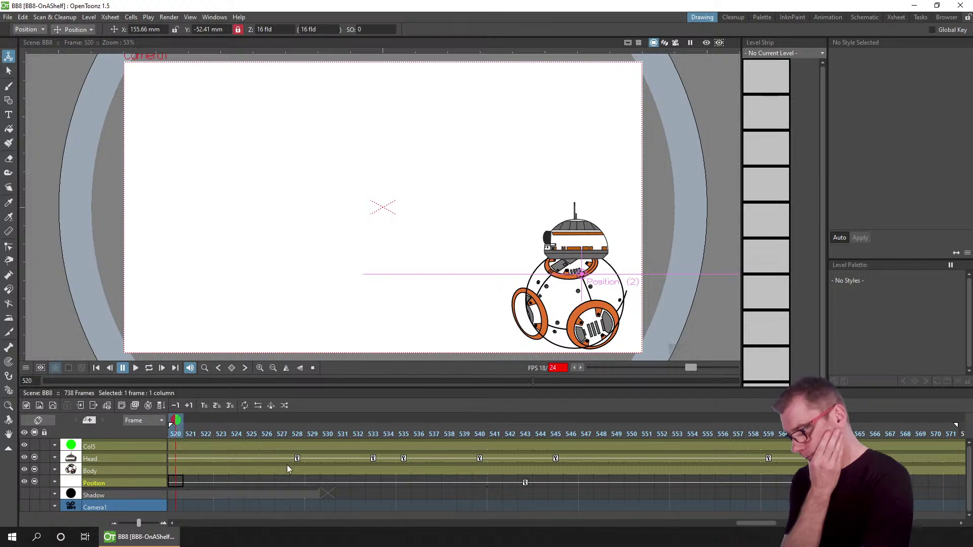
- Move BB8's position key from frame 543 to frame 531, checking it against the head's backward tilt
{"action": "left_click_drag", "start_coordinate": [256, 430], "coordinate": [388, 429]}
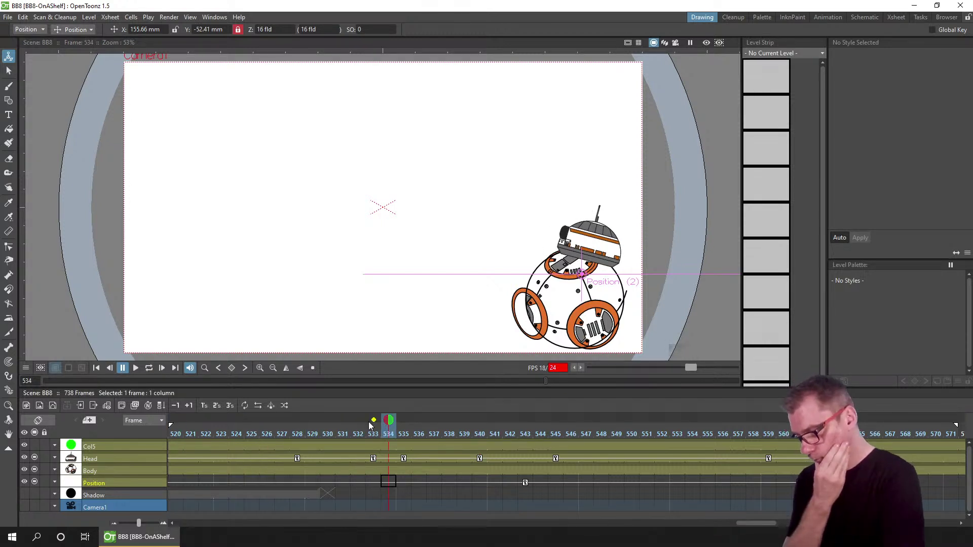
{"action": "left_click", "coordinate": [525, 482]}
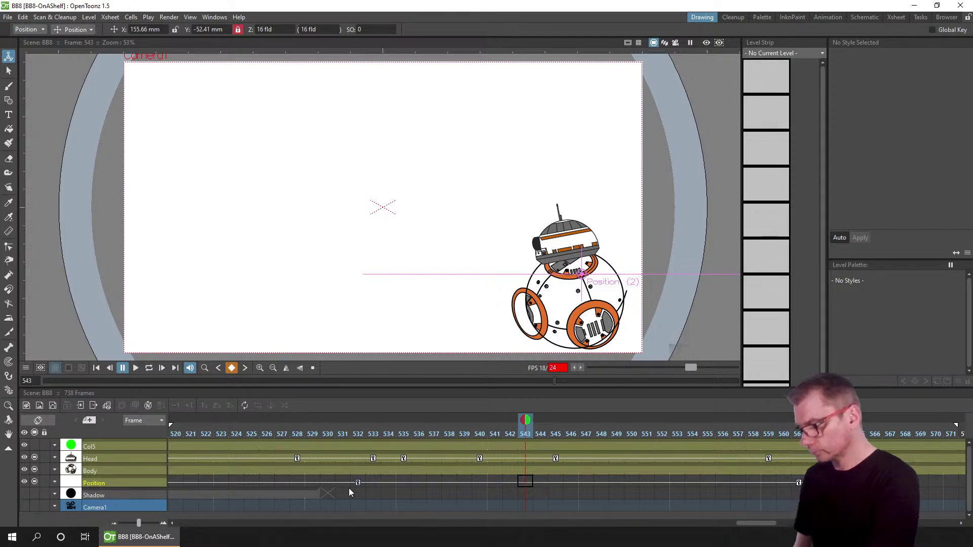
{"action": "left_click_drag", "start_coordinate": [344, 490], "coordinate": [346, 483]}
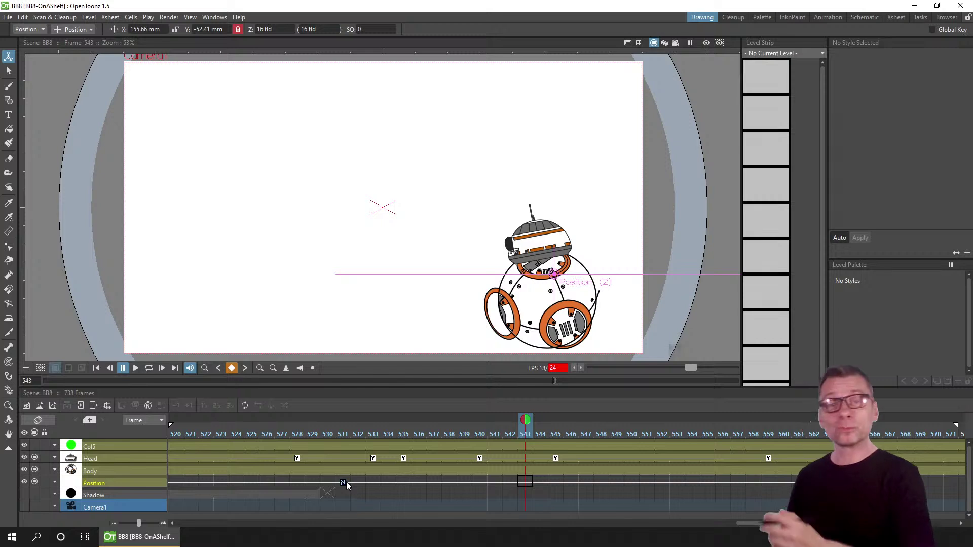
{"action": "left_click_drag", "start_coordinate": [271, 430], "coordinate": [401, 431]}
{"action": "left_click", "coordinate": [343, 482]}
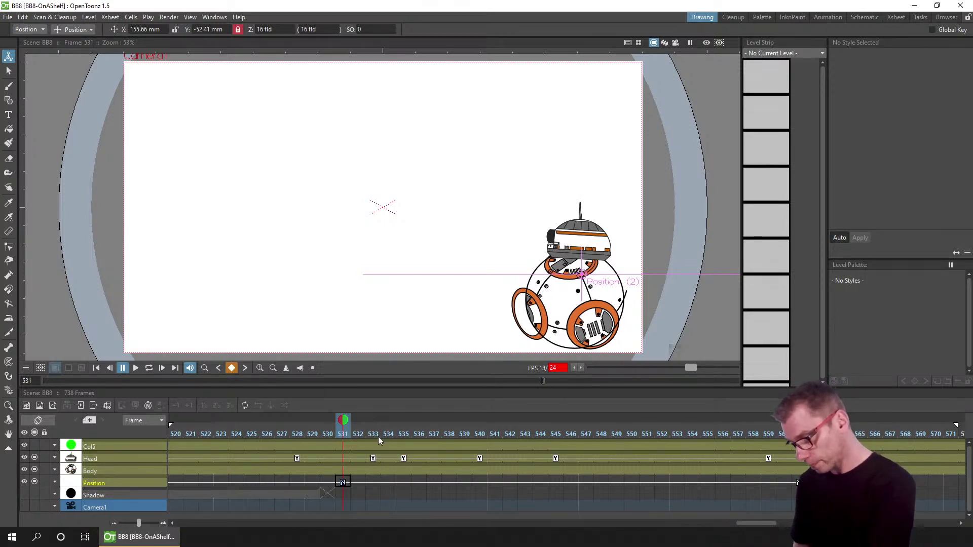
- Insert a frame at 532 and key BB8's position at X about 161.56 mm on frame 533 as anticipation
{"action": "left_click", "coordinate": [359, 435]}
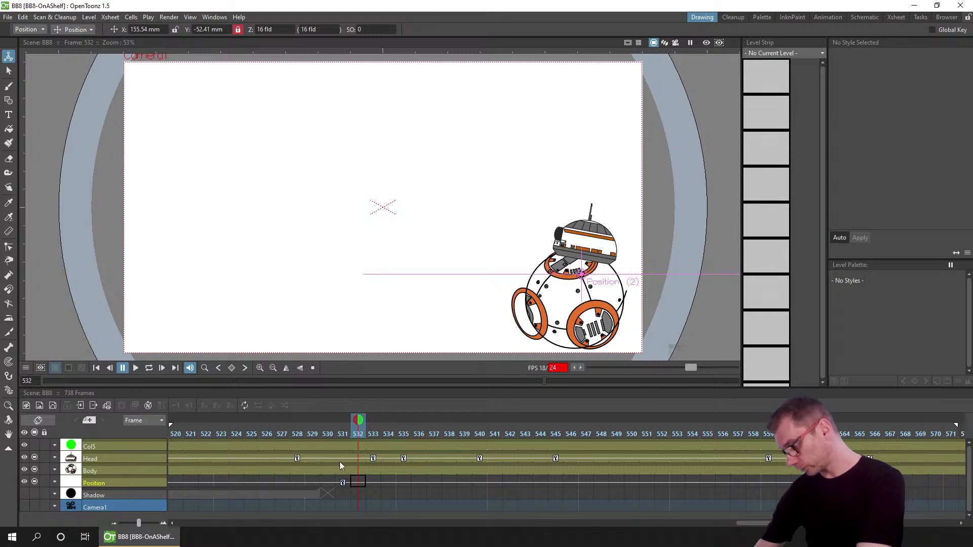
{"action": "key", "text": "Insert"}
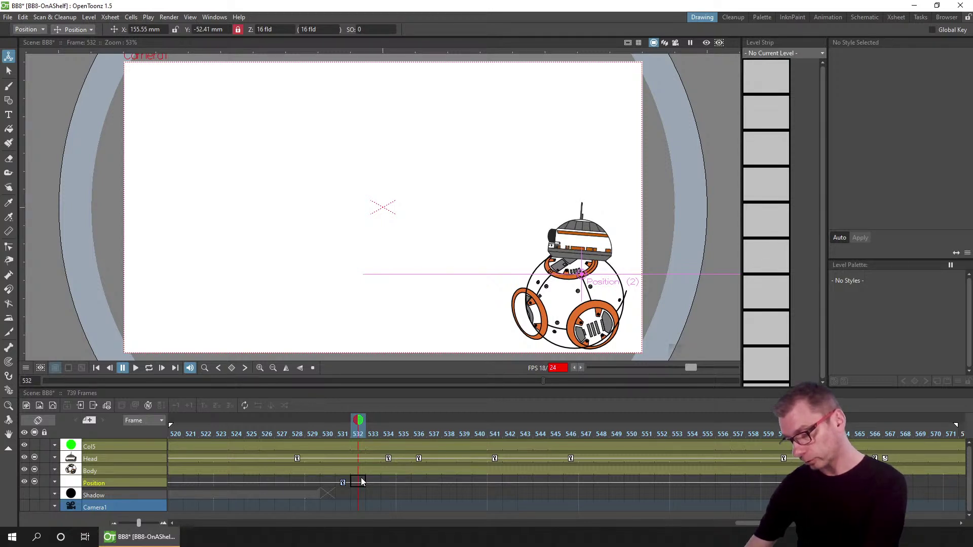
{"action": "left_click", "coordinate": [373, 482]}
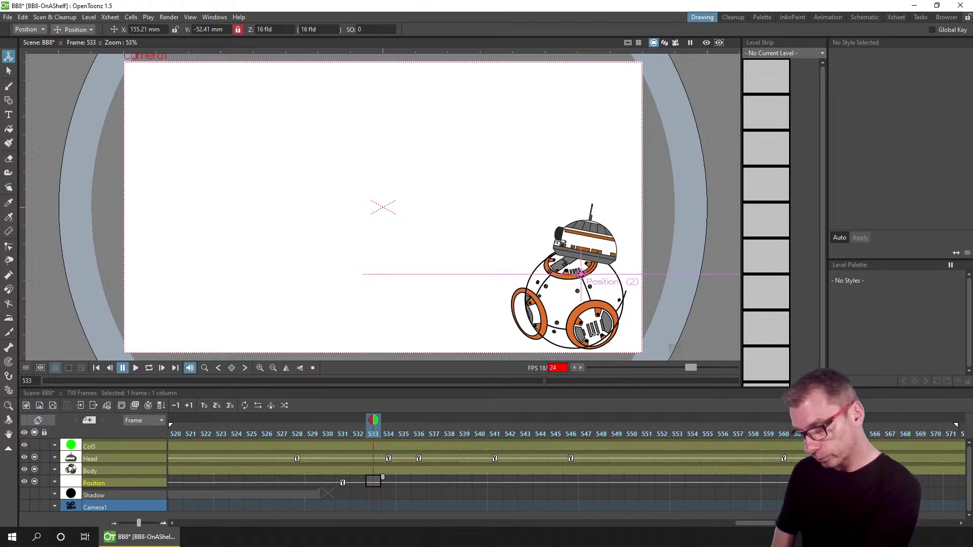
{"action": "left_click_drag", "start_coordinate": [582, 304], "coordinate": [591, 304]}
{"action": "left_click_drag", "start_coordinate": [281, 435], "coordinate": [385, 434]}
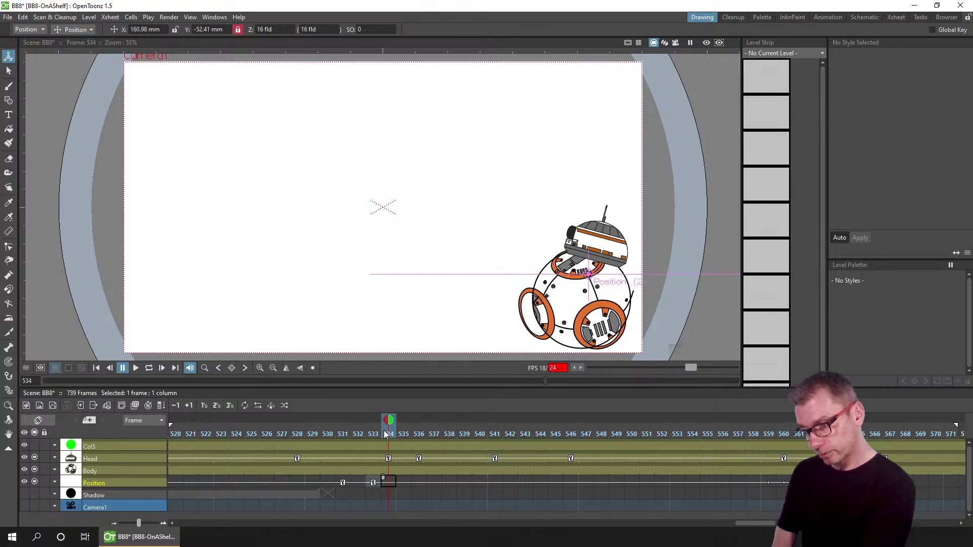
- Insert two frames at frame 529 to delay the anticipation, and scrub through the move to frame 548
{"action": "left_click", "coordinate": [343, 483]}
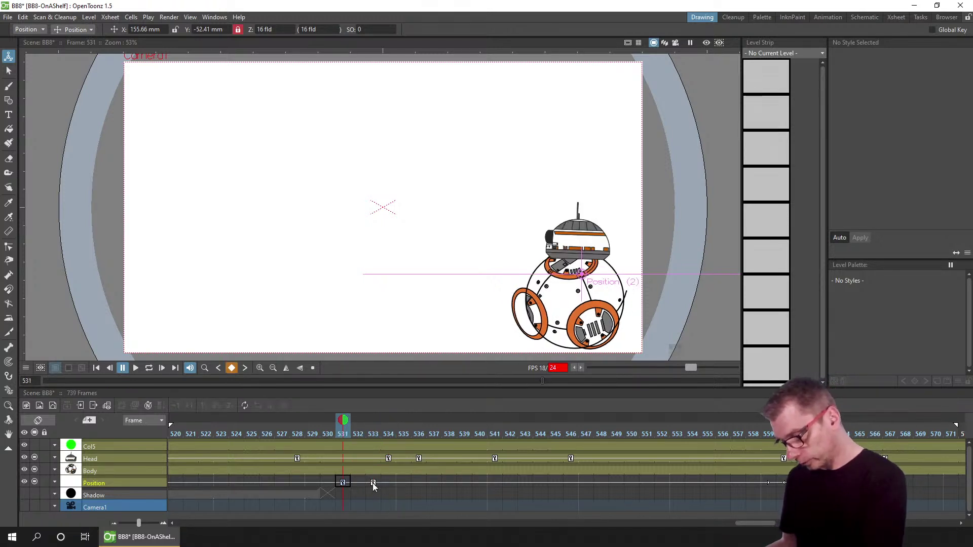
{"action": "left_click", "coordinate": [318, 433]}
{"action": "key", "text": "Insert"}
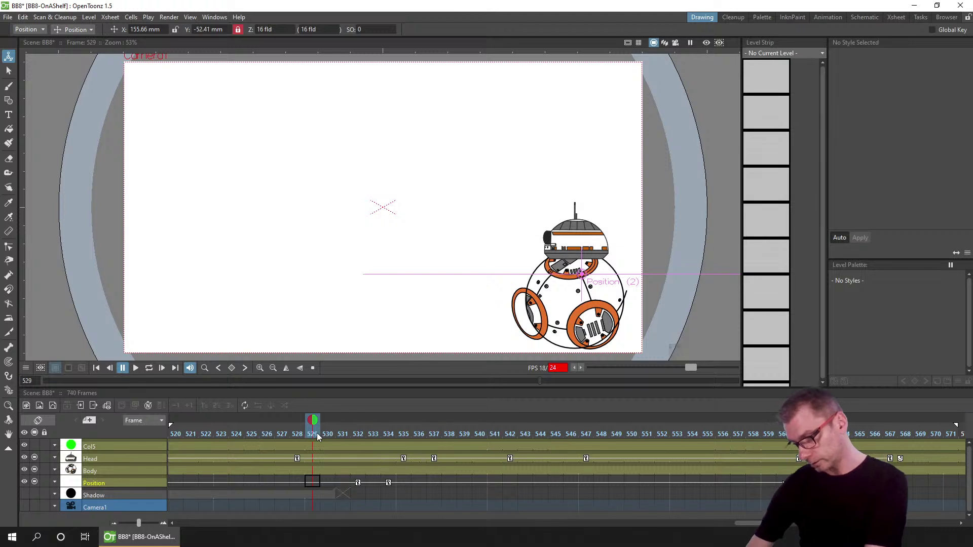
{"action": "key", "text": "Insert"}
{"action": "left_click", "coordinate": [302, 435]}
{"action": "left_click_drag", "start_coordinate": [306, 436], "coordinate": [601, 434]}
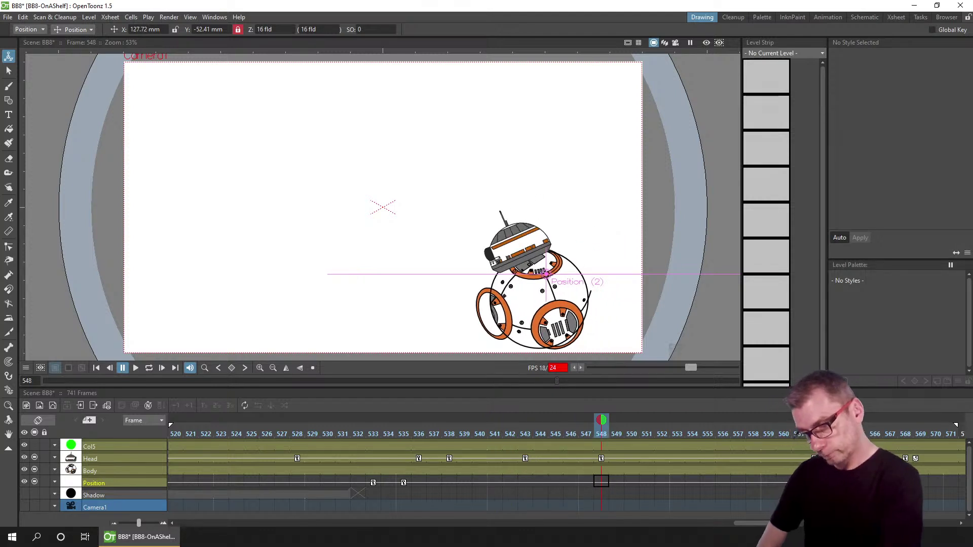
- Copy the position key from frame 535 and place the duplicate at frame 544 to hold BB8's anticipation
{"action": "left_click", "coordinate": [404, 482]}
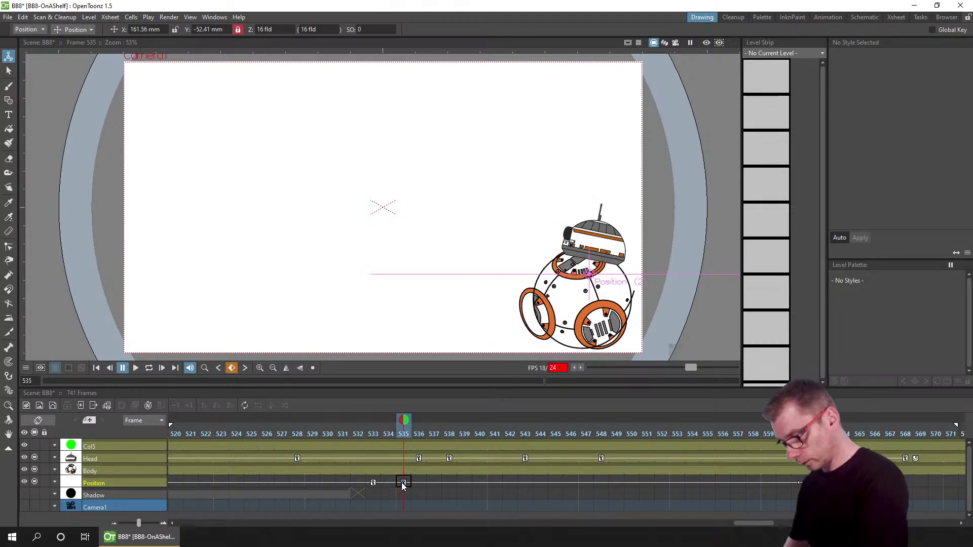
{"action": "left_click", "coordinate": [419, 482]}
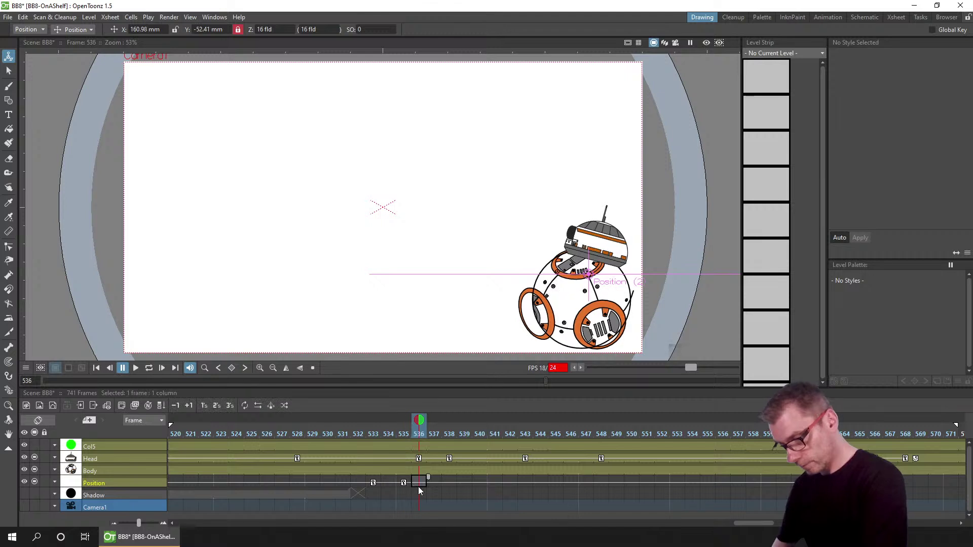
{"action": "left_click", "coordinate": [419, 482]}
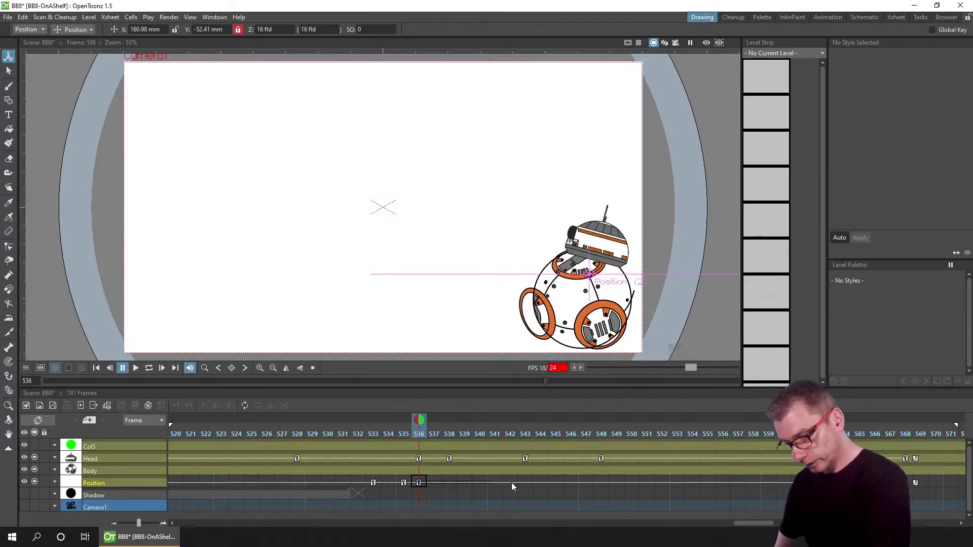
{"action": "left_click_drag", "start_coordinate": [419, 482], "coordinate": [537, 485]}
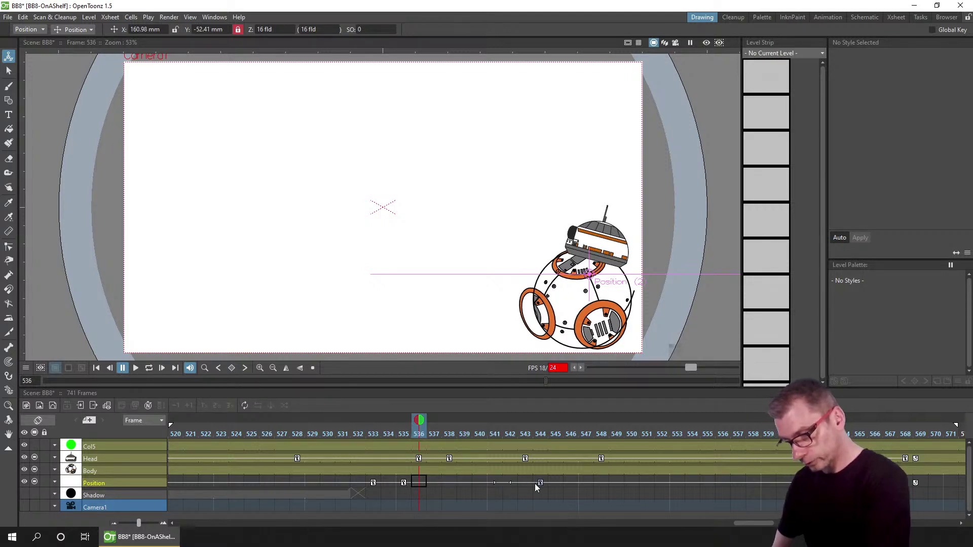
- Scrub BB8's anticipation hold up to frame 544, save the scene, and compare the position keys at frames 535 and 544
{"action": "left_click_drag", "start_coordinate": [355, 429], "coordinate": [542, 426]}
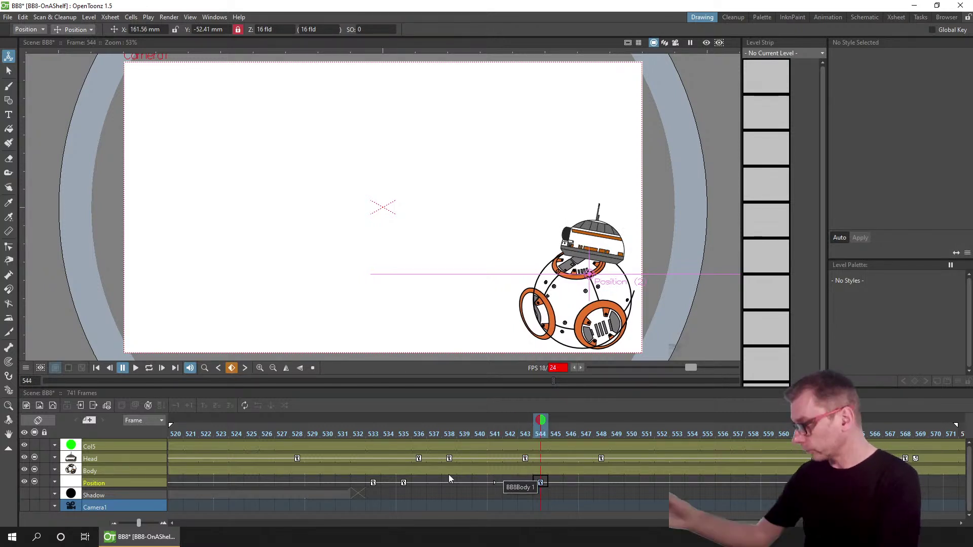
{"action": "key", "text": "ctrl+s"}
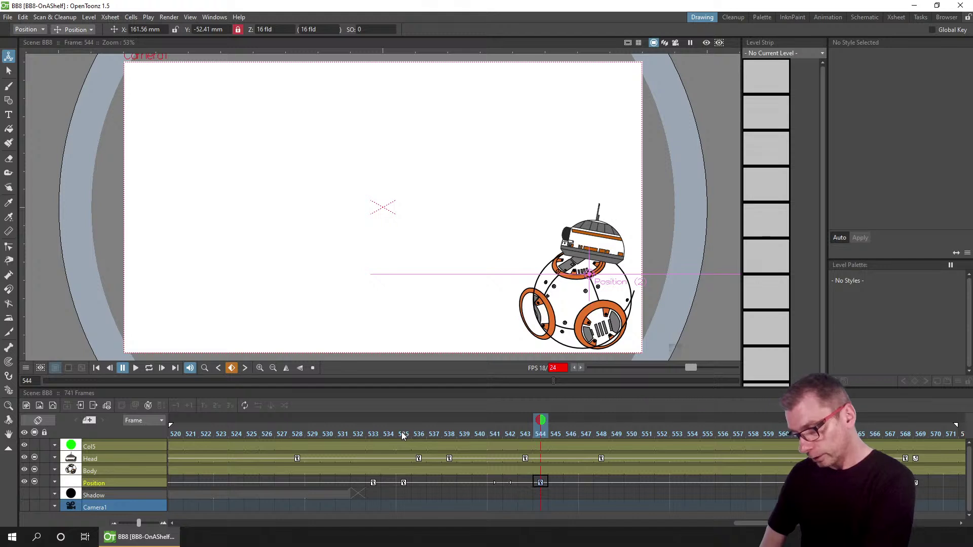
{"action": "left_click", "coordinate": [404, 481]}
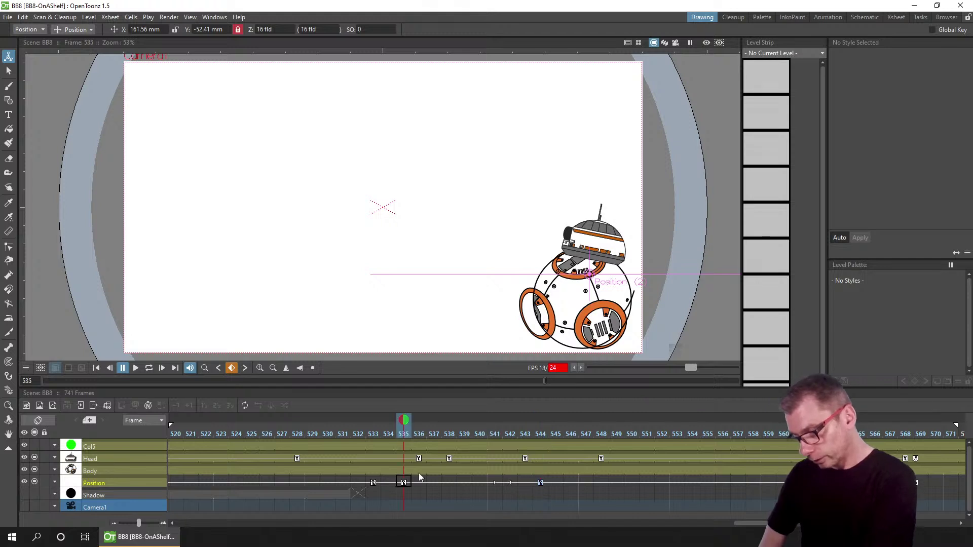
{"action": "left_click", "coordinate": [536, 433]}
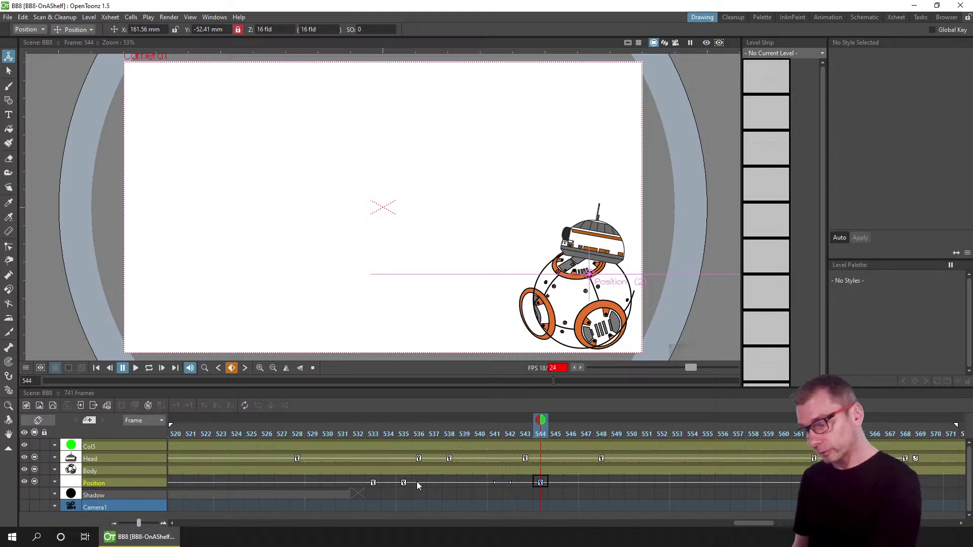
- Examine BB8's drift between the matching position keys at frames 535 and 544, scrubbing through to frame 543
{"action": "key", "text": "alt+comma"}
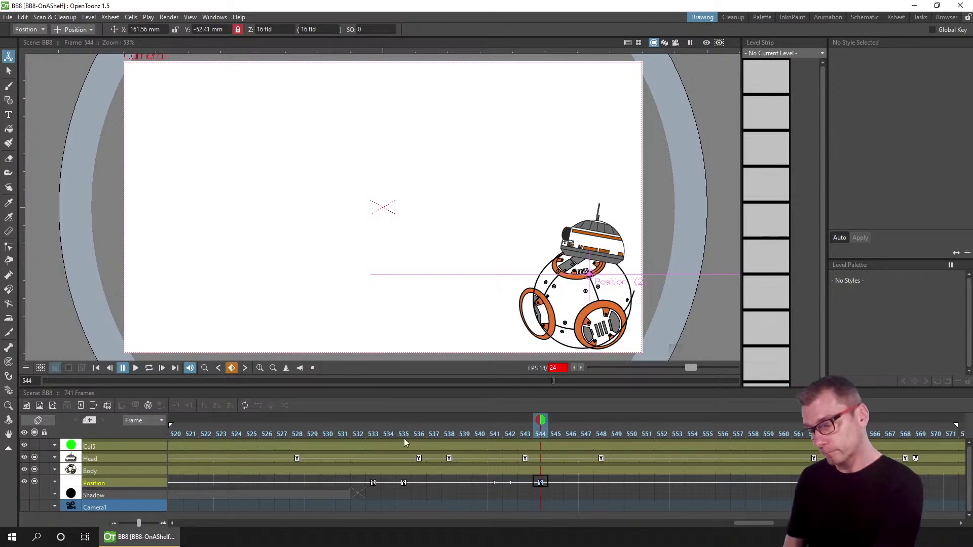
{"action": "key", "text": "alt+period"}
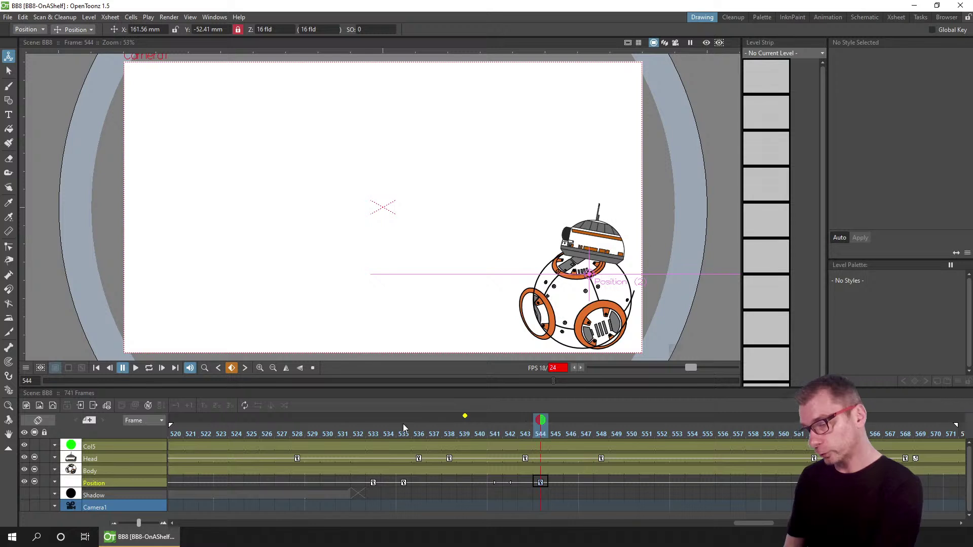
{"action": "key", "text": "alt+comma"}
{"action": "key", "text": "alt+period"}
{"action": "key", "text": "alt+comma"}
{"action": "key", "text": "alt+period"}
{"action": "key", "text": "alt+comma"}
{"action": "key", "text": "alt+period"}
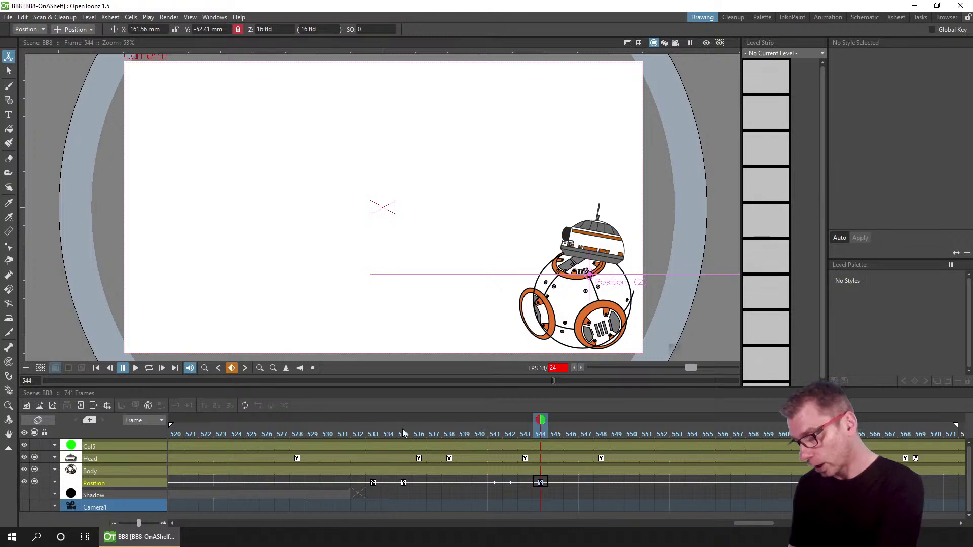
{"action": "left_click_drag", "start_coordinate": [408, 436], "coordinate": [524, 432]}
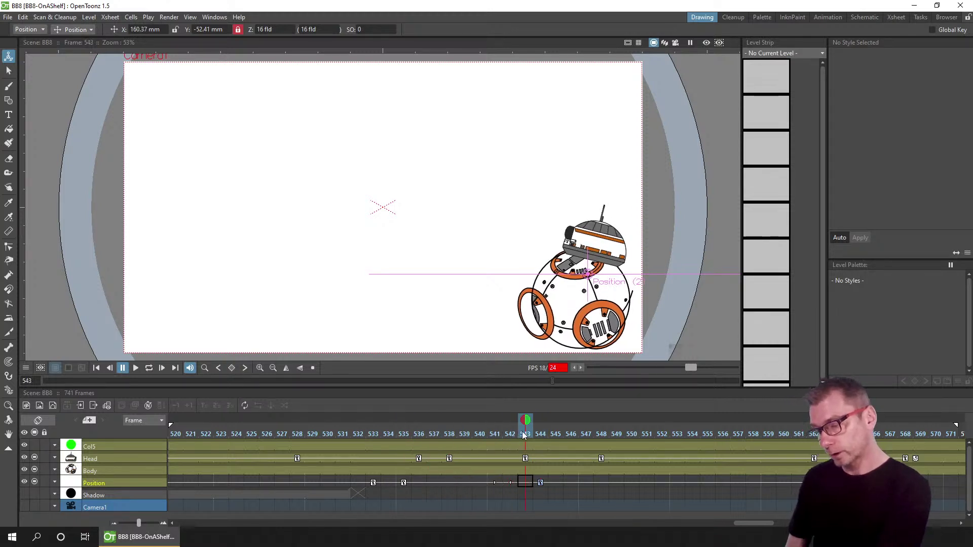
- Apply constant interpolation to BB8's position segment between frames 535 and 544, scrub it to check the hold, and save
{"action": "right_click", "coordinate": [483, 483]}
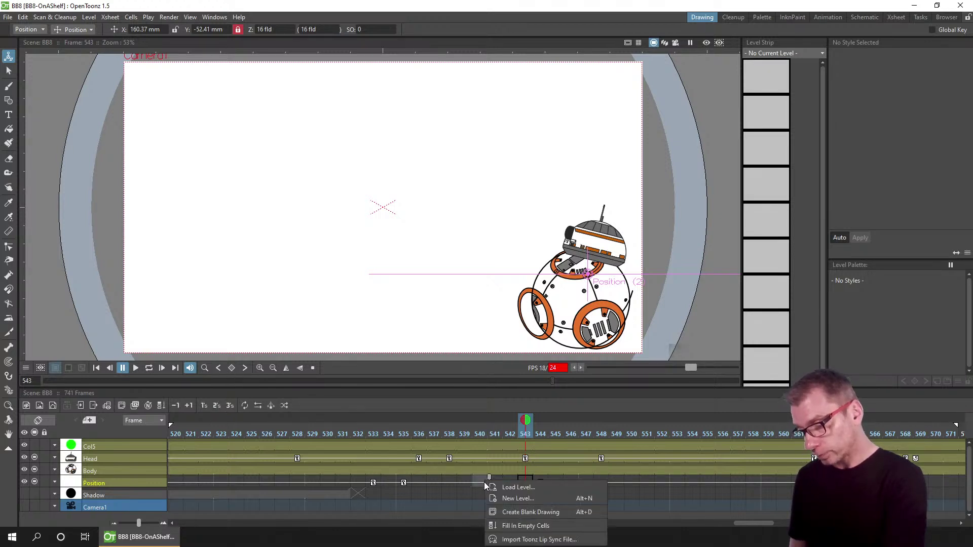
{"action": "left_click", "coordinate": [449, 482]}
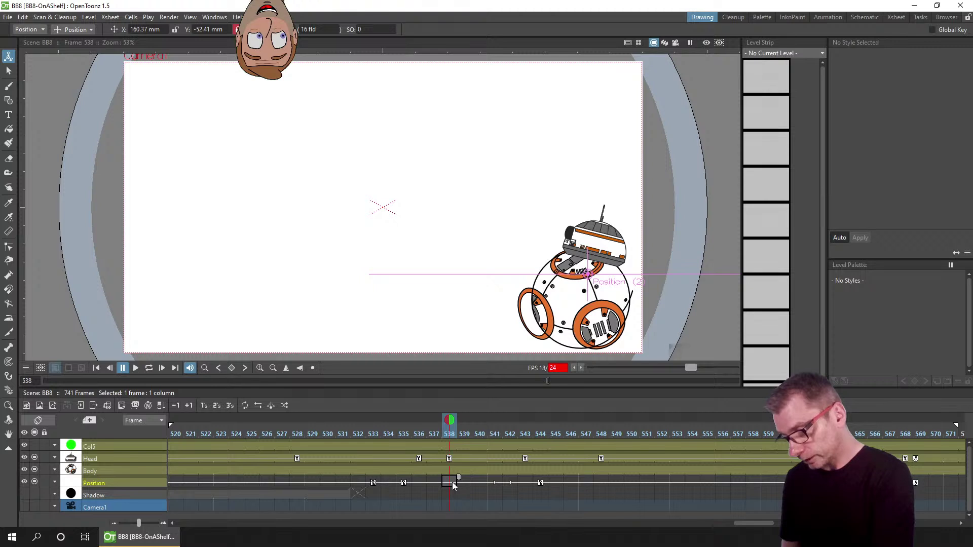
{"action": "right_click", "coordinate": [449, 482]}
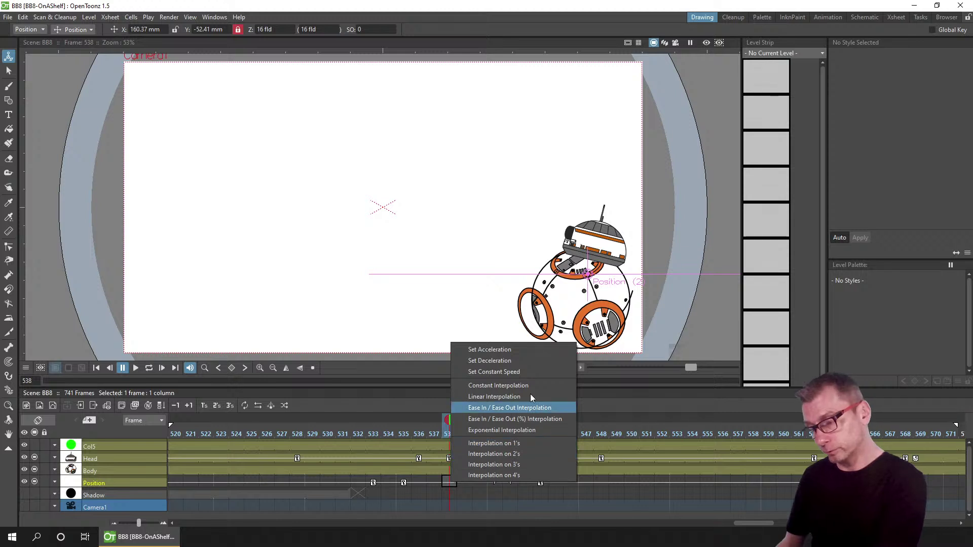
{"action": "left_click", "coordinate": [498, 385]}
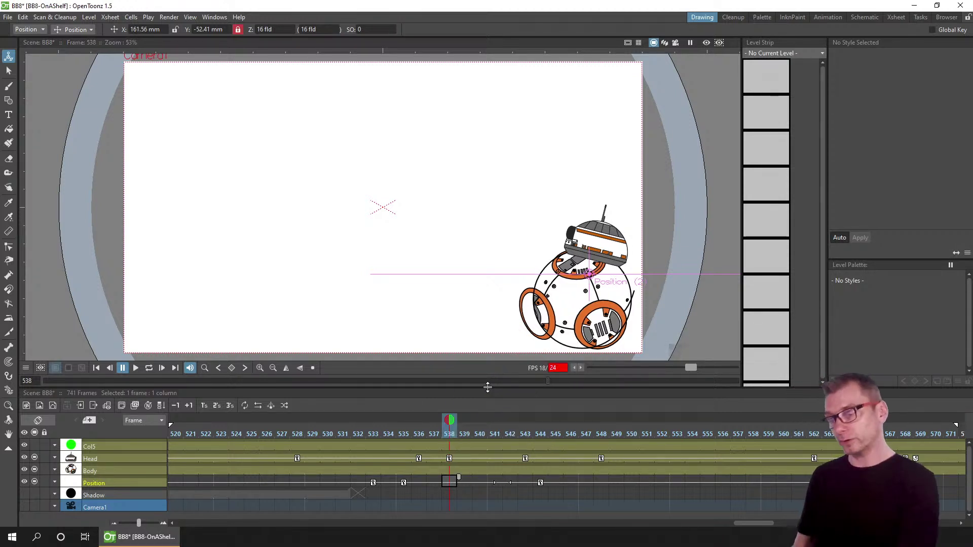
{"action": "left_click", "coordinate": [404, 434]}
{"action": "left_click_drag", "start_coordinate": [404, 434], "coordinate": [527, 425]}
{"action": "key", "text": "ctrl+s"}
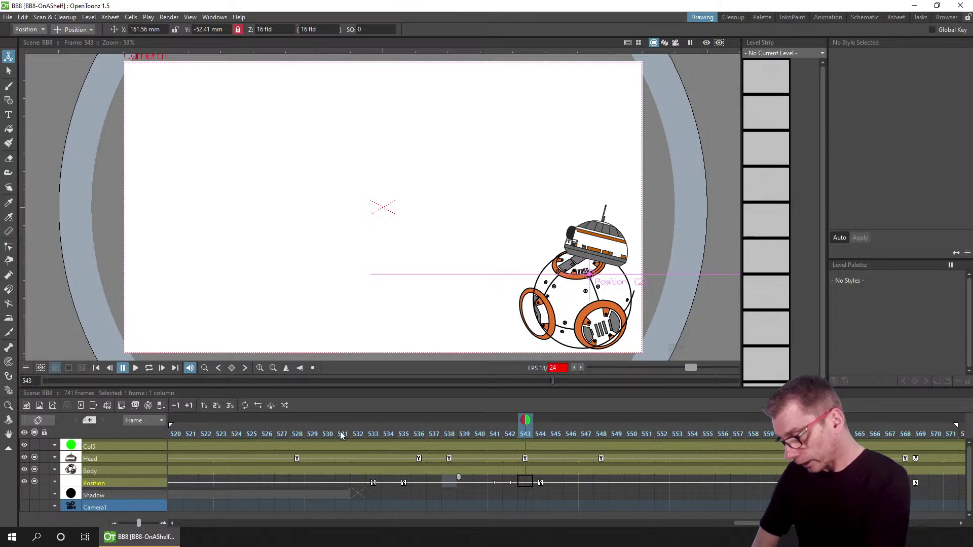
- Shift the position keys at frames 533 and 535 one frame later to 534 and 536, and scrub through to frame 546
{"action": "left_click_drag", "start_coordinate": [284, 430], "coordinate": [462, 432]}
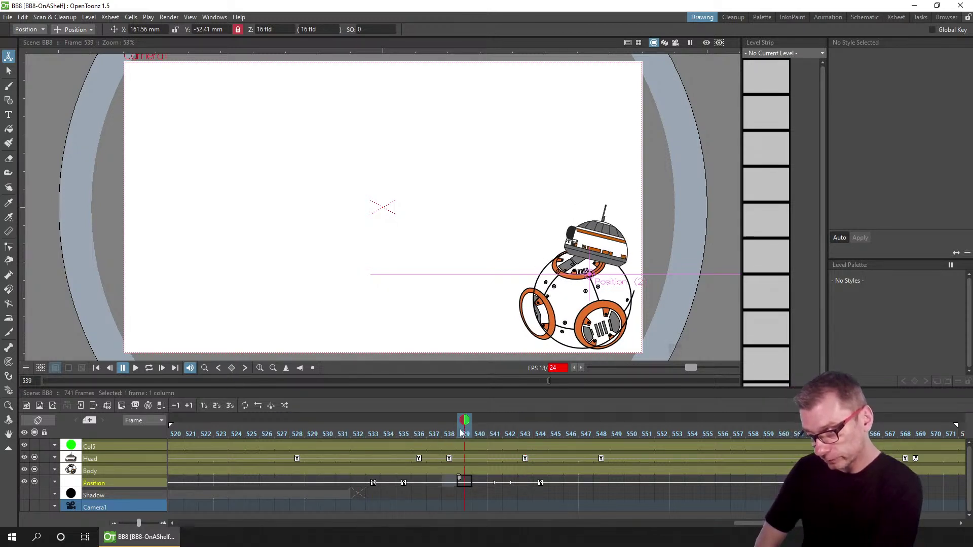
{"action": "left_click_drag", "start_coordinate": [340, 434], "coordinate": [419, 428]}
{"action": "left_click", "coordinate": [404, 484]}
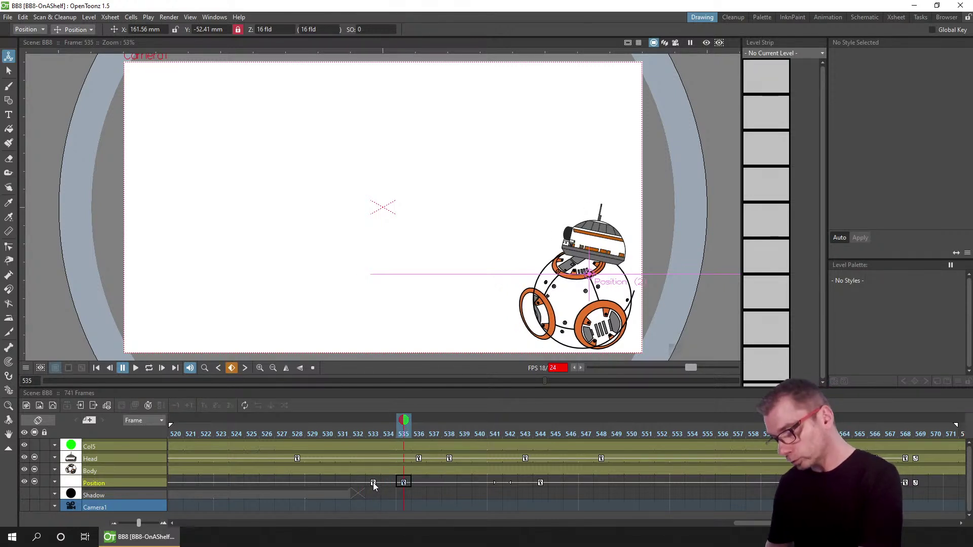
{"action": "left_click", "coordinate": [374, 484]}
{"action": "left_click", "coordinate": [404, 485]}
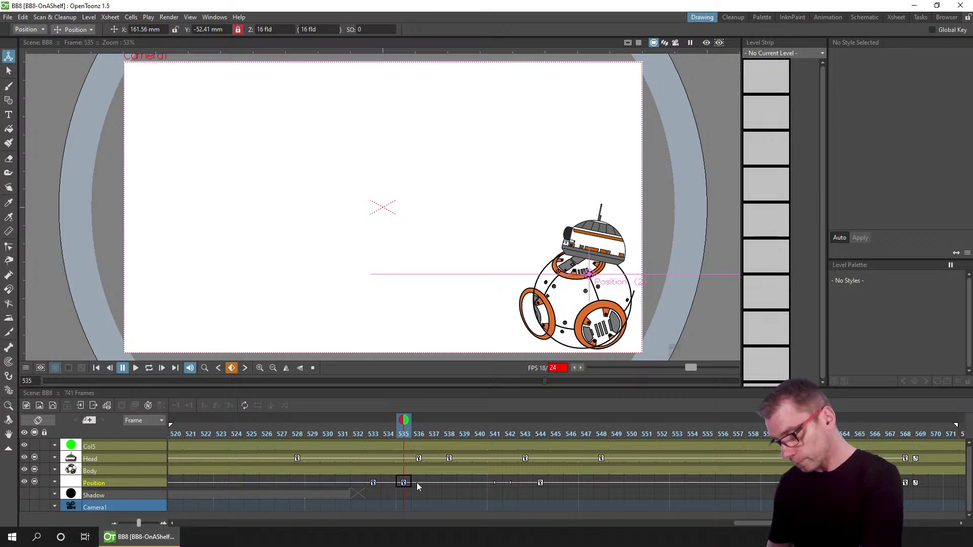
{"action": "key", "text": "Delete"}
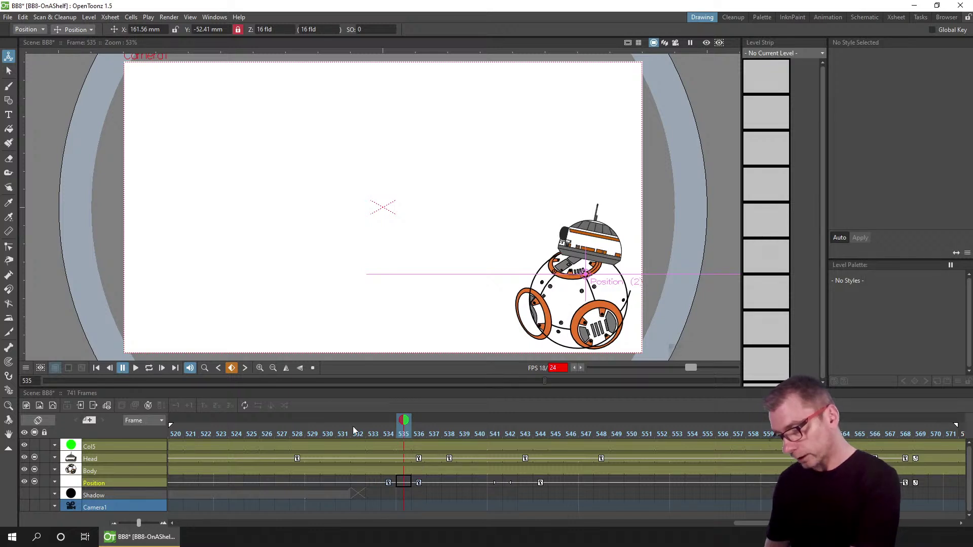
{"action": "left_click", "coordinate": [350, 431]}
{"action": "left_click_drag", "start_coordinate": [346, 436], "coordinate": [571, 432]}
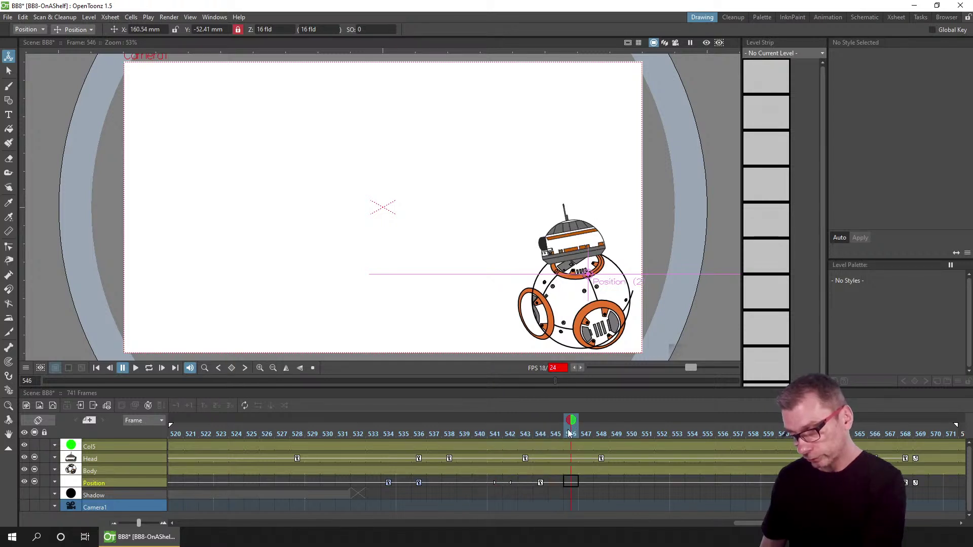
- Delay the position key at frame 544, trying frame 547 and settling on 546, and save the scene
{"action": "left_click_drag", "start_coordinate": [503, 432], "coordinate": [586, 433]}
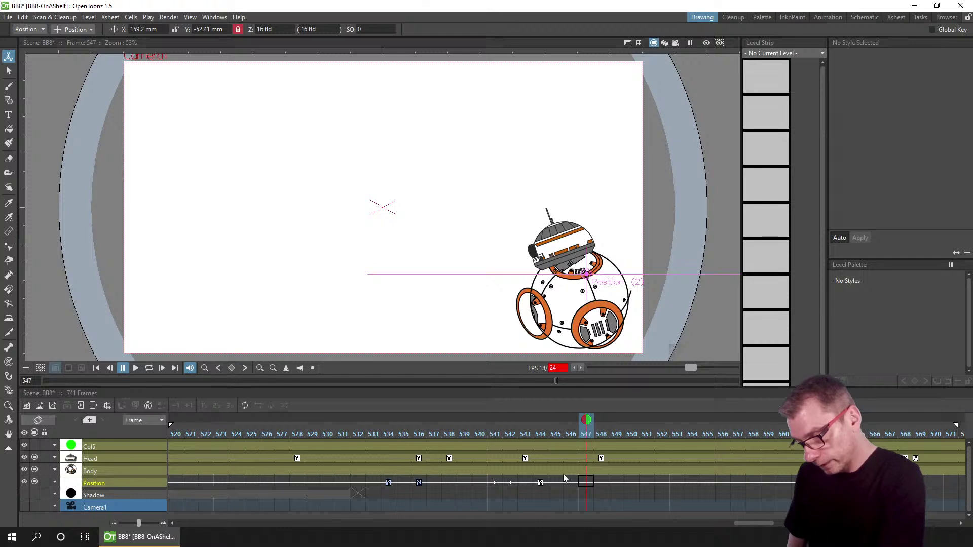
{"action": "left_click", "coordinate": [541, 484]}
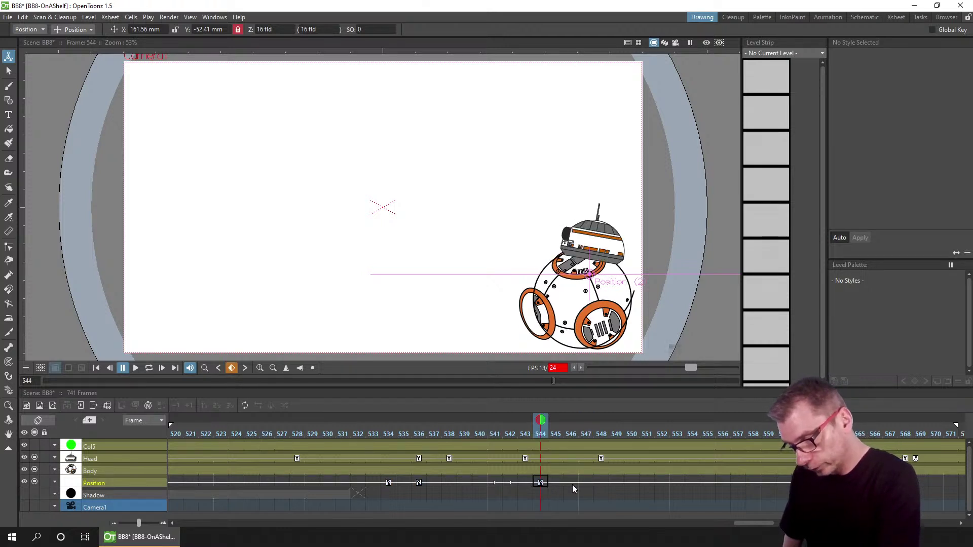
{"action": "left_click", "coordinate": [586, 482]}
{"action": "left_click_drag", "start_coordinate": [480, 435], "coordinate": [597, 437]}
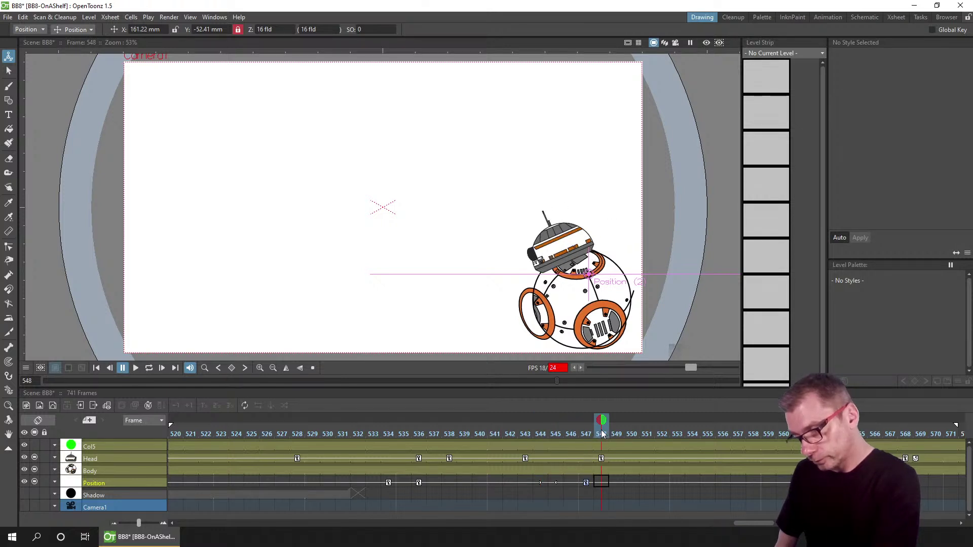
{"action": "left_click", "coordinate": [586, 482]}
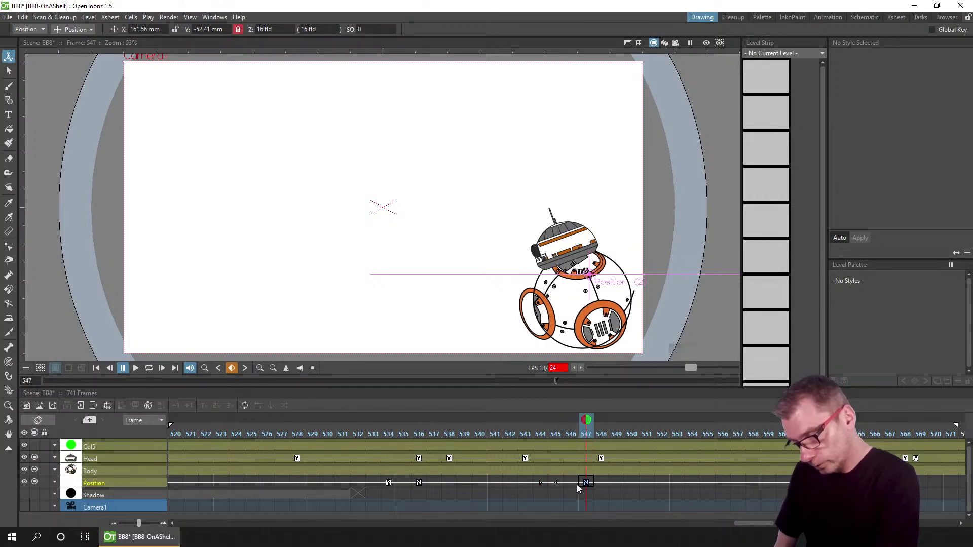
{"action": "left_click_drag", "start_coordinate": [559, 430], "coordinate": [845, 434]}
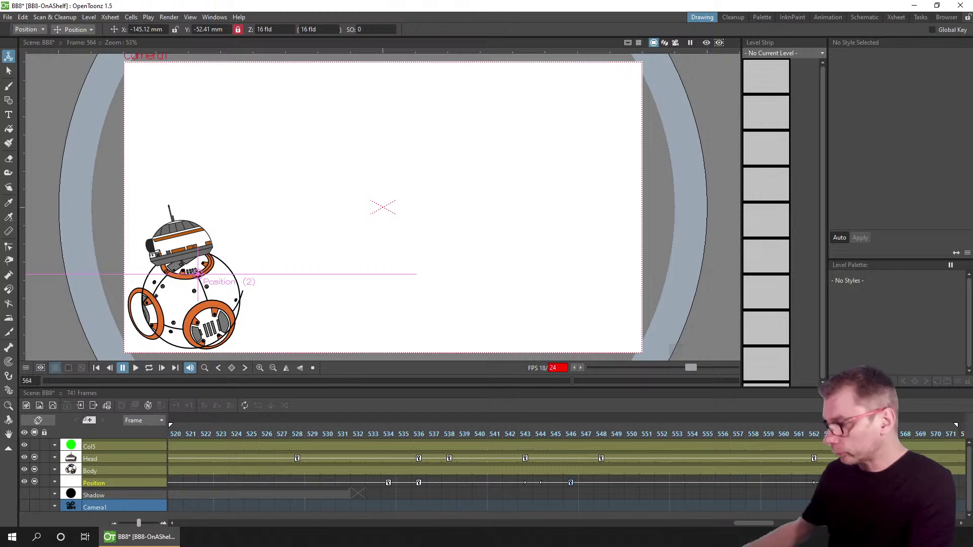
{"action": "key", "text": "ctrl+s"}
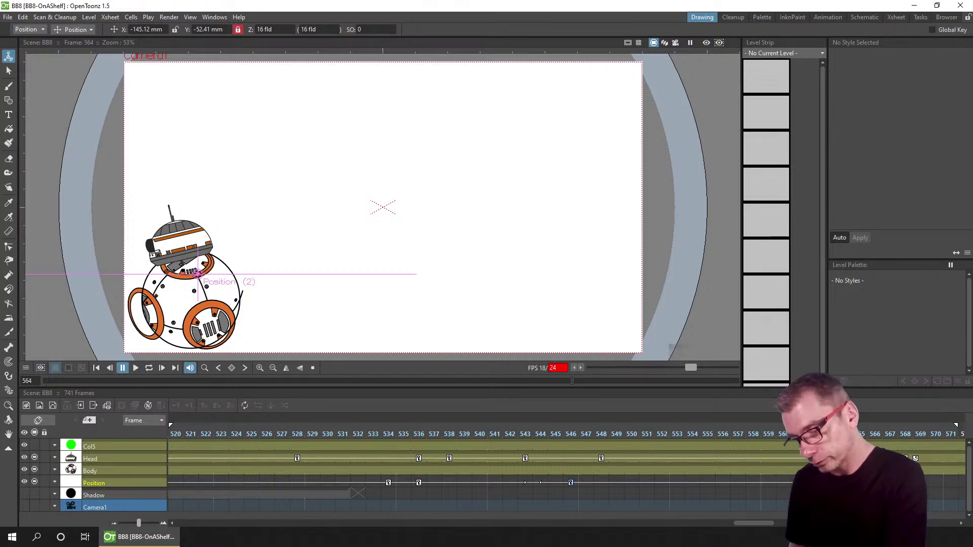
- Adjust the easing of the position move after frame 546, placing its ease-out handle at frame 549, and save the scene
{"action": "key", "text": "Left"}
{"action": "key", "text": "shift+Left"}
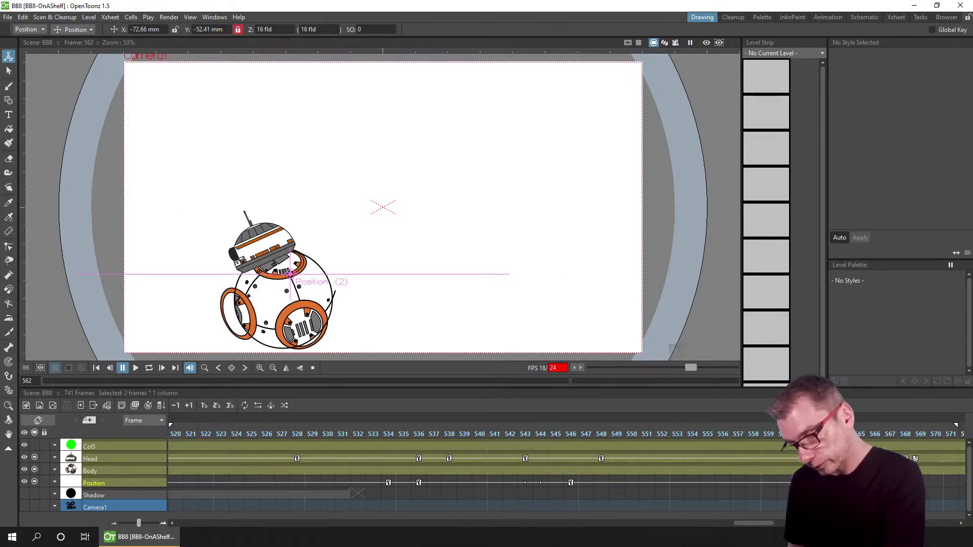
{"action": "left_click_drag", "start_coordinate": [791, 483], "coordinate": [614, 485]}
{"action": "key", "text": "Right"}
{"action": "key", "text": "Right"}
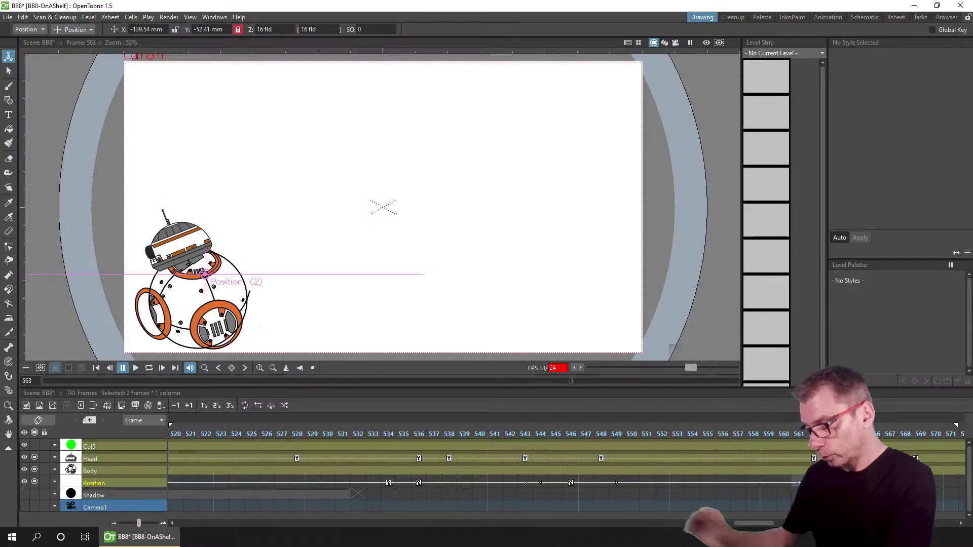
{"action": "key", "text": "ctrl+s"}
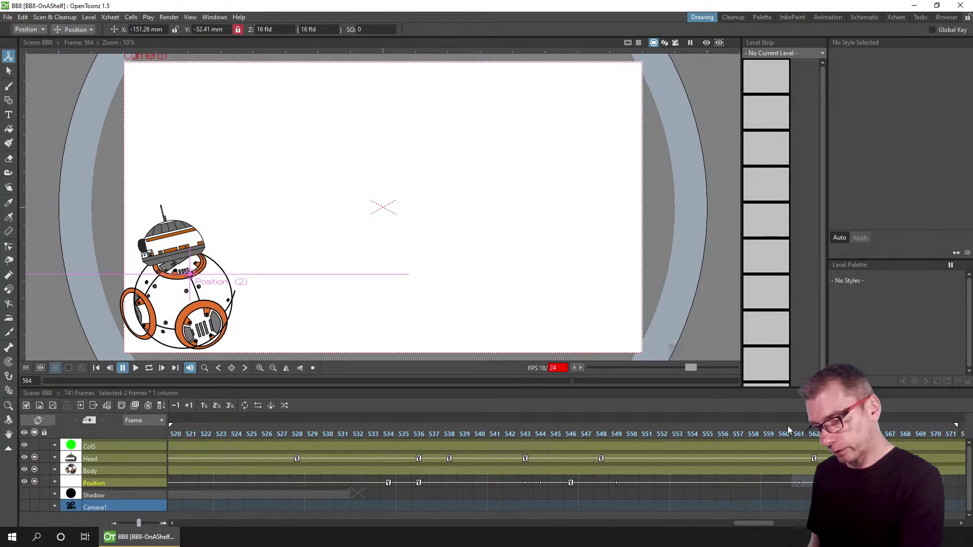
- Step through the end of BB8's move to frame 569 and review the sequence in looped playback
{"action": "key", "text": "Right"}
{"action": "key", "text": "Right"}
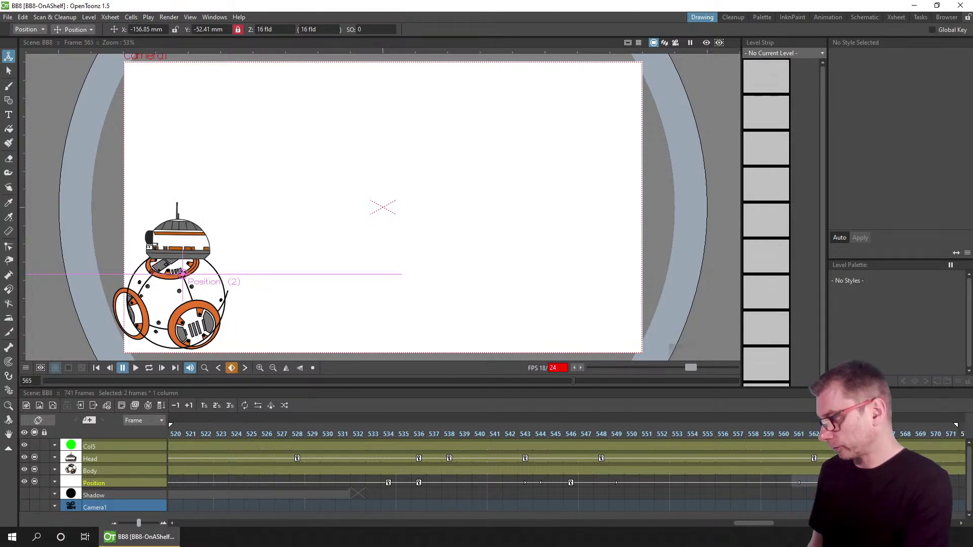
{"action": "key", "text": "Right"}
{"action": "key", "text": "Right"}
{"action": "key", "text": "Right"}
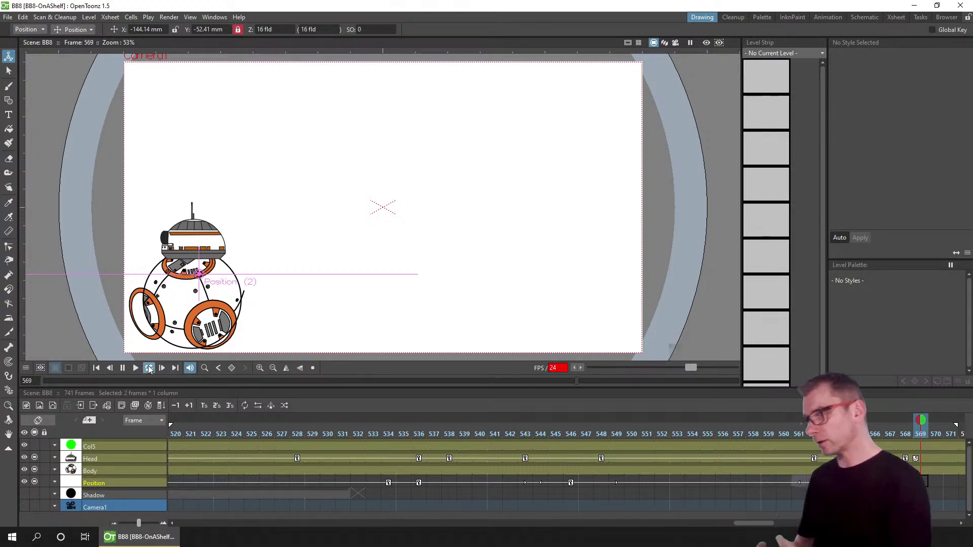
{"action": "left_click", "coordinate": [148, 368]}
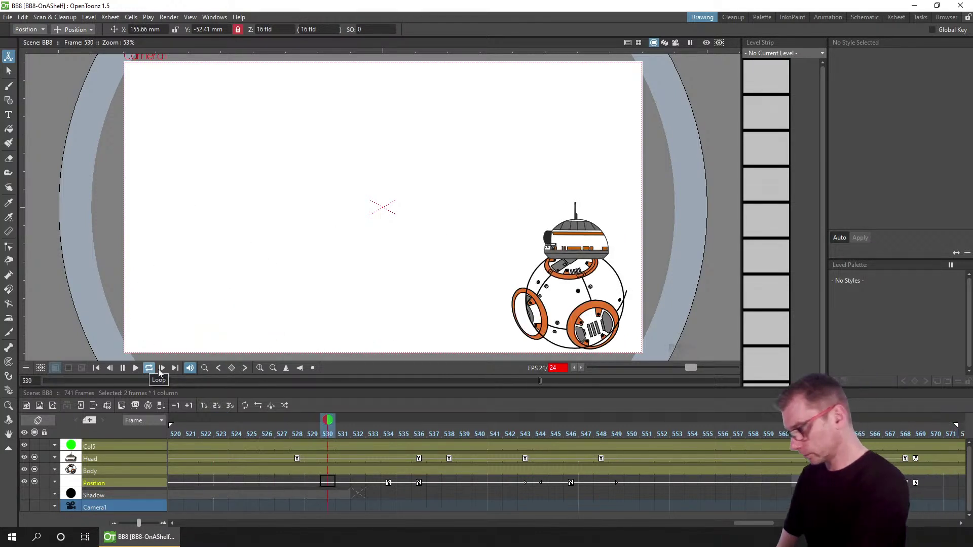
{"action": "left_click", "coordinate": [122, 368]}
- Extend the end of the playback range beyond frame 571 and review BB8's move again in looped playback
{"action": "scroll", "coordinate": [507, 481], "scroll_direction": "down", "scroll_amount": 4}
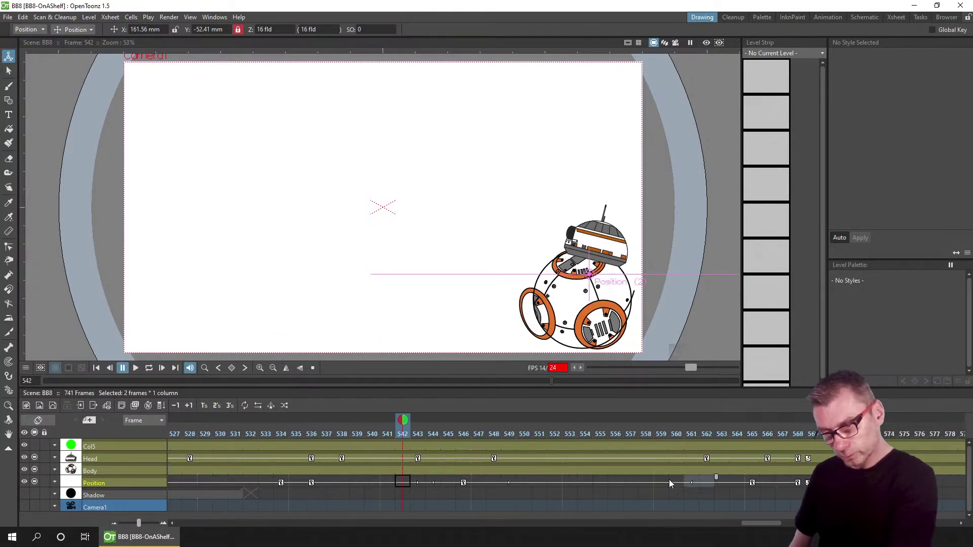
{"action": "scroll", "coordinate": [517, 487], "scroll_direction": "down", "scroll_amount": 2}
{"action": "left_click", "coordinate": [519, 425]}
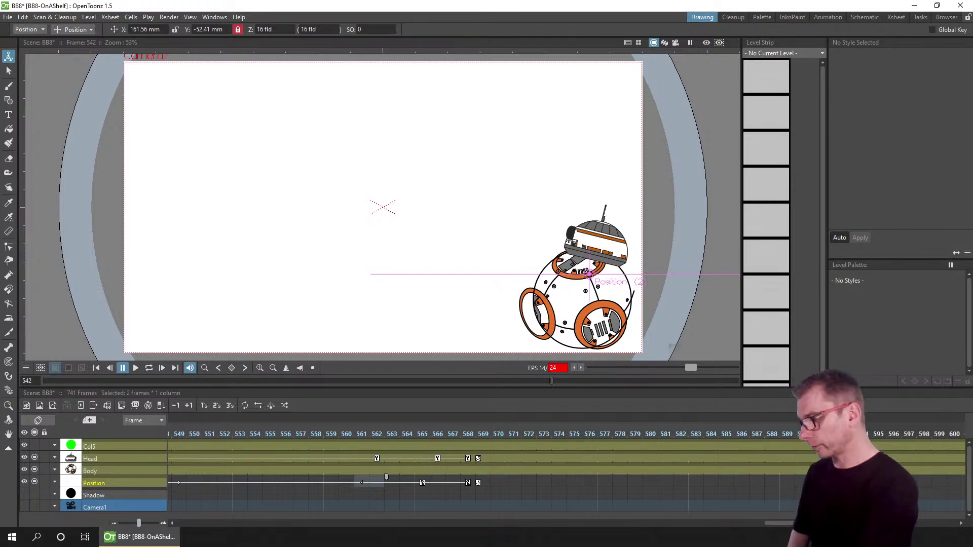
{"action": "left_click", "coordinate": [149, 368]}
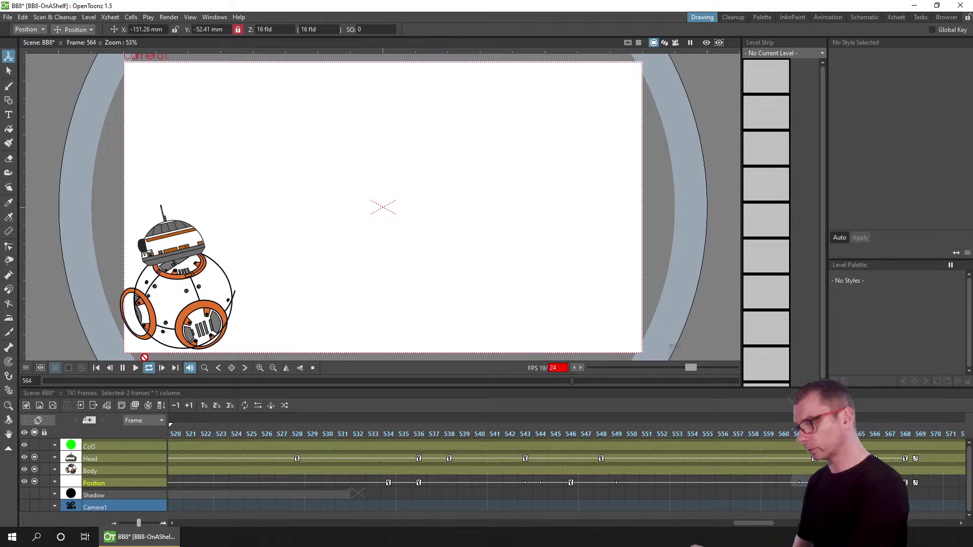
{"action": "left_click", "coordinate": [122, 369]}
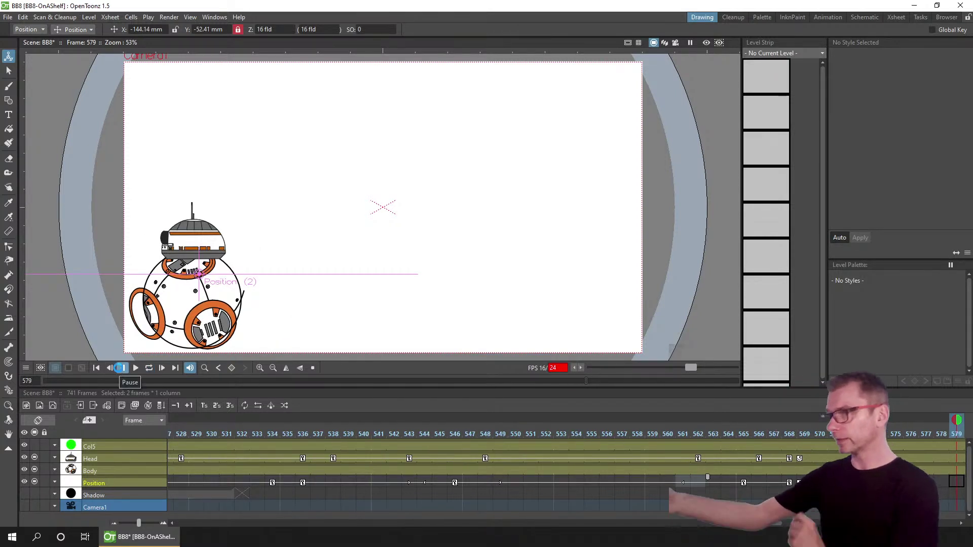
- Save the scene and switch to the Animation workspace
{"action": "key", "text": "ctrl+s"}
{"action": "left_click", "coordinate": [826, 18]}
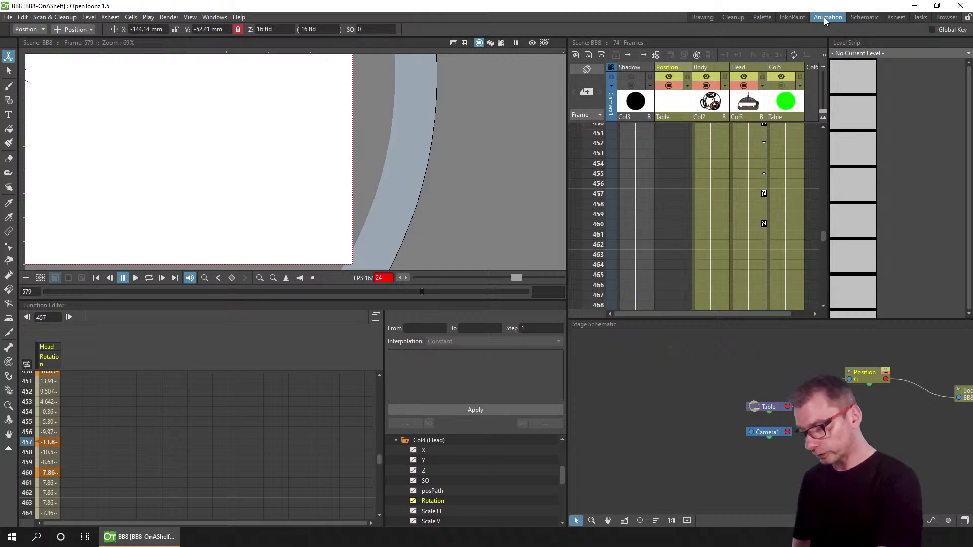
- Show the Position column's X channel in the Function Editor and open its Function Curves graph
{"action": "left_click", "coordinate": [426, 440]}
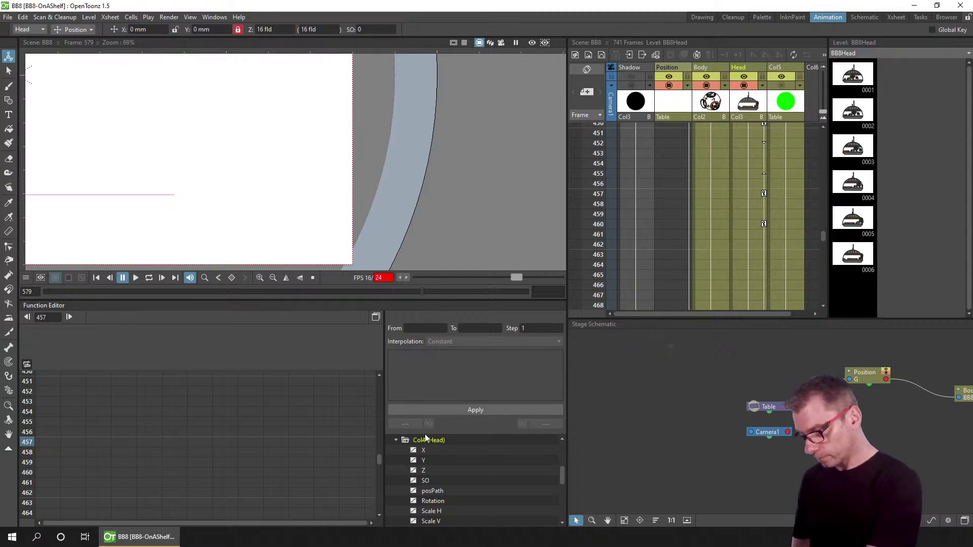
{"action": "left_click", "coordinate": [396, 441]}
{"action": "left_click", "coordinate": [416, 442]}
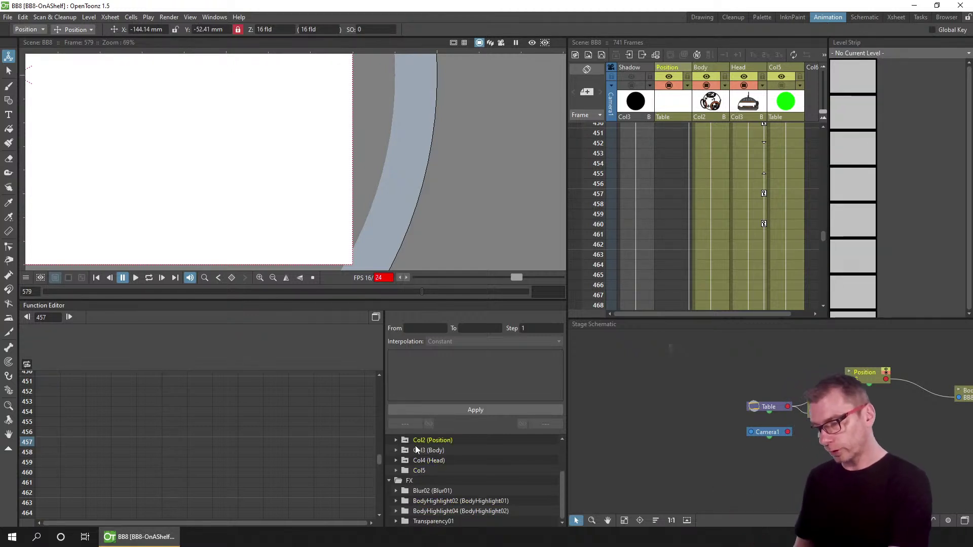
{"action": "left_click_drag", "start_coordinate": [567, 499], "coordinate": [565, 486]}
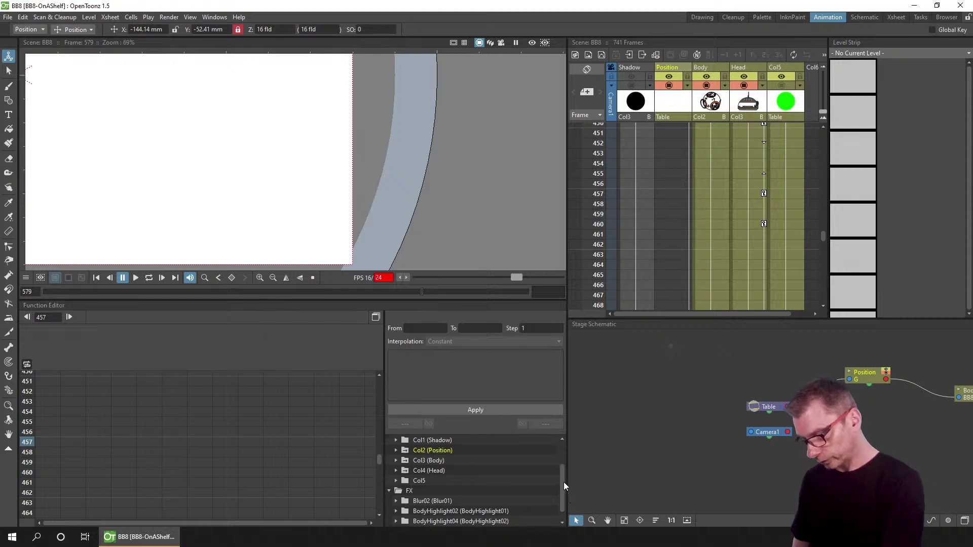
{"action": "left_click", "coordinate": [396, 451]}
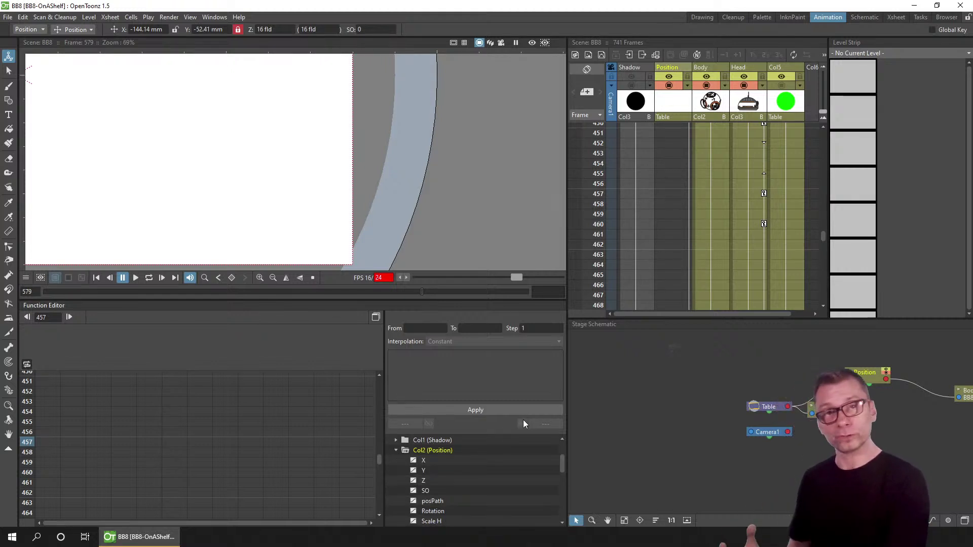
{"action": "left_click", "coordinate": [419, 462]}
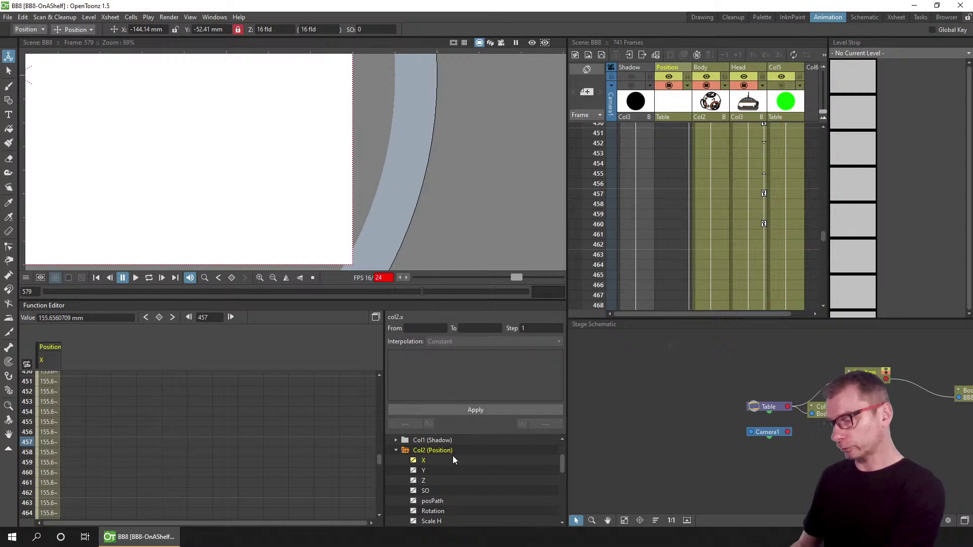
{"action": "left_click", "coordinate": [376, 317]}
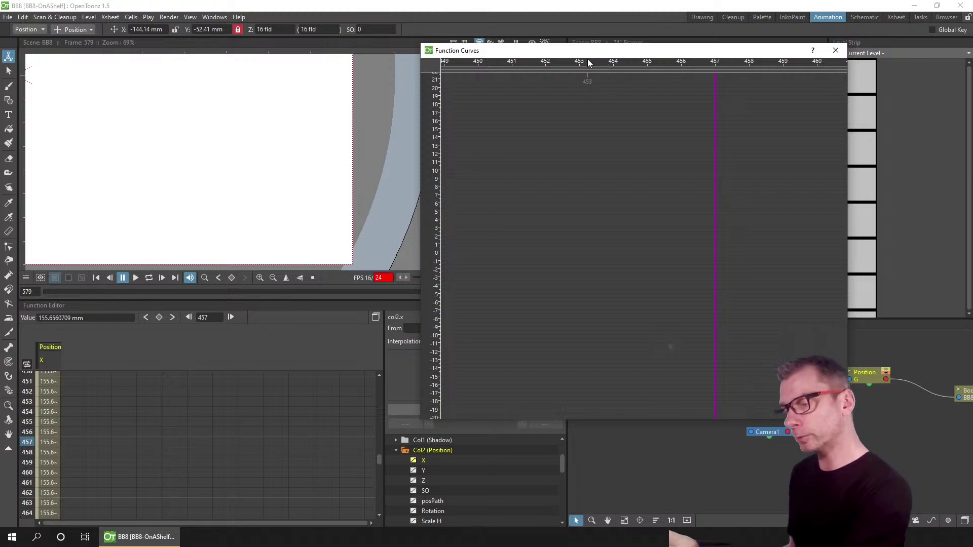
- Rescale the curve graph's frame and value ranges to bring the X position curve into view around frame 457
{"action": "left_click_drag", "start_coordinate": [591, 63], "coordinate": [531, 60]}
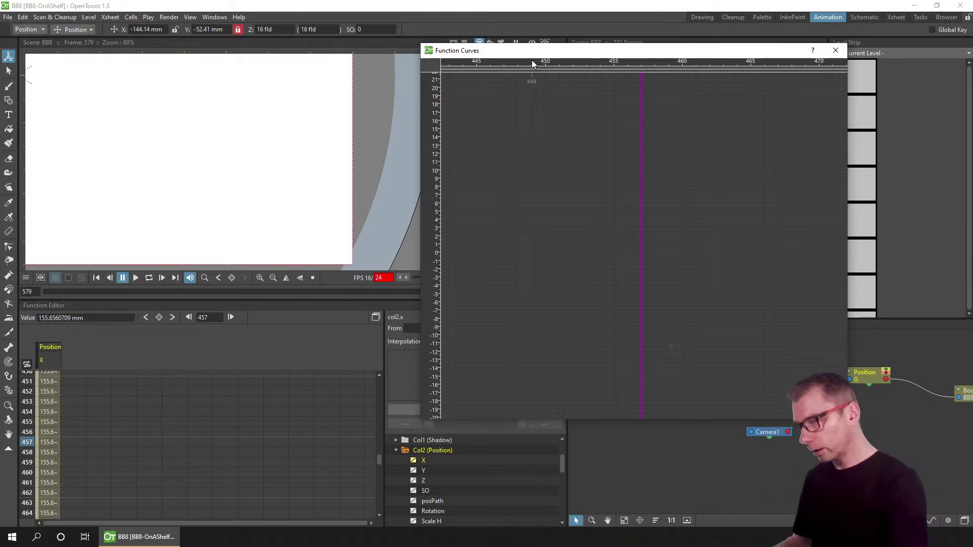
{"action": "left_click_drag", "start_coordinate": [441, 88], "coordinate": [475, 193]}
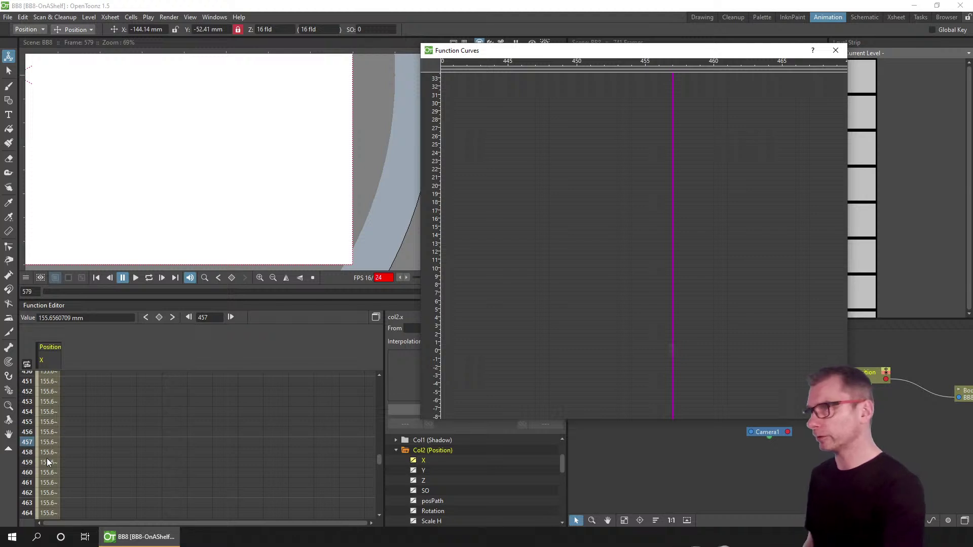
{"action": "left_click_drag", "start_coordinate": [436, 103], "coordinate": [427, 191]}
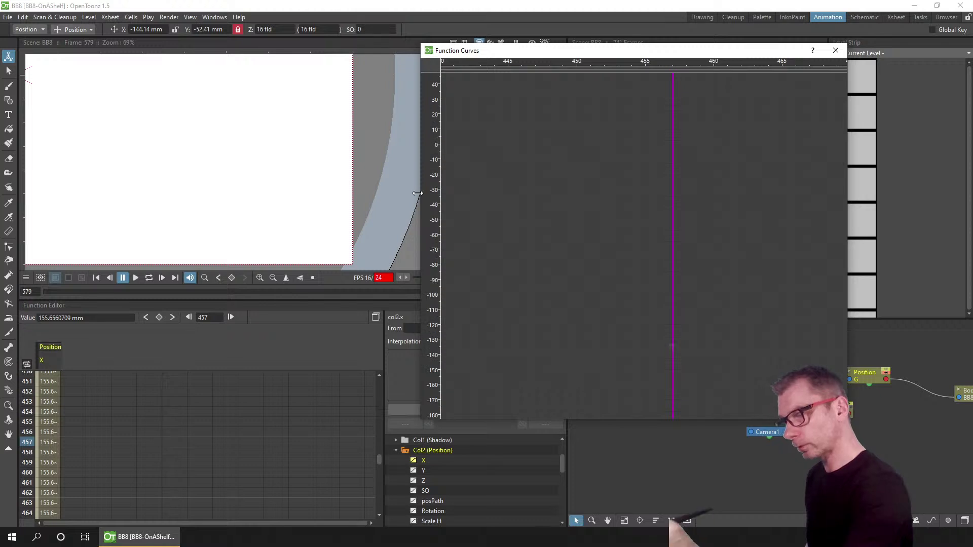
{"action": "left_click_drag", "start_coordinate": [448, 93], "coordinate": [478, 368]}
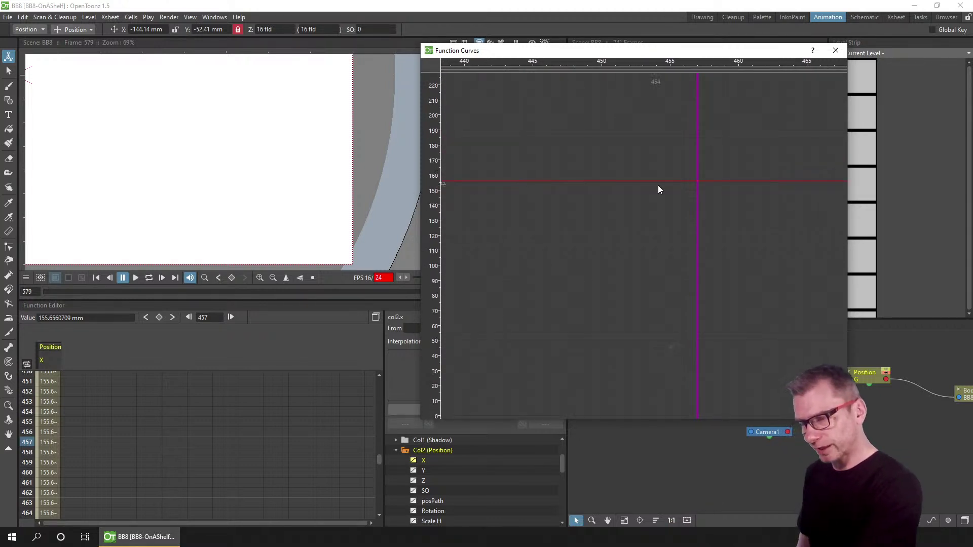
{"action": "left_click_drag", "start_coordinate": [571, 60], "coordinate": [572, 75]}
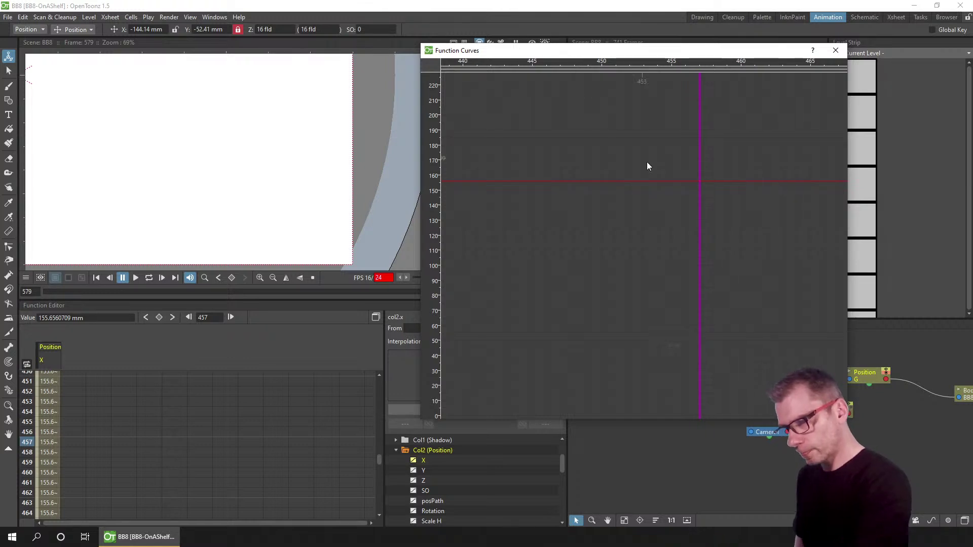
{"action": "left_click_drag", "start_coordinate": [716, 229], "coordinate": [578, 248]}
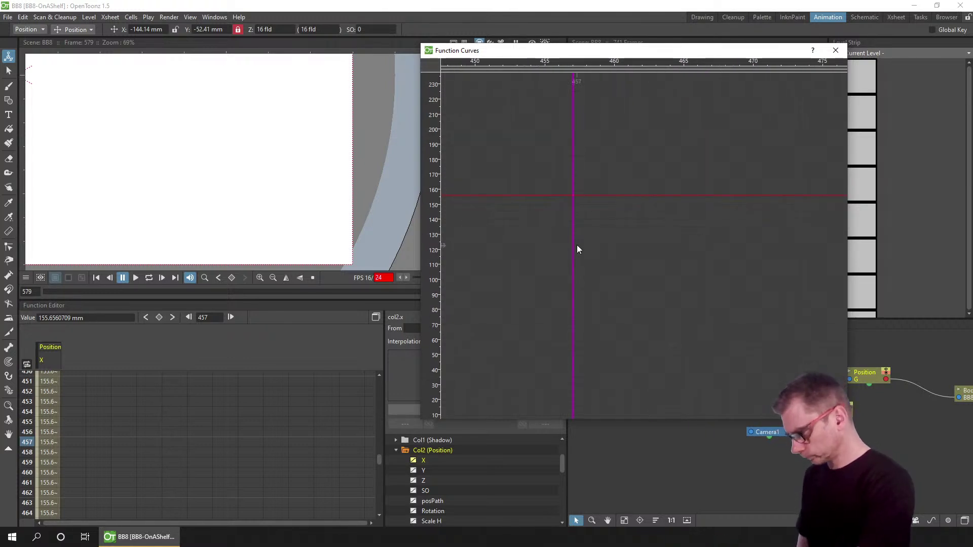
- Return to frame 520 with BB8 in view and frame the X curve's keys at 534, 536 and 546 in the graph
{"action": "left_click", "coordinate": [28, 443]}
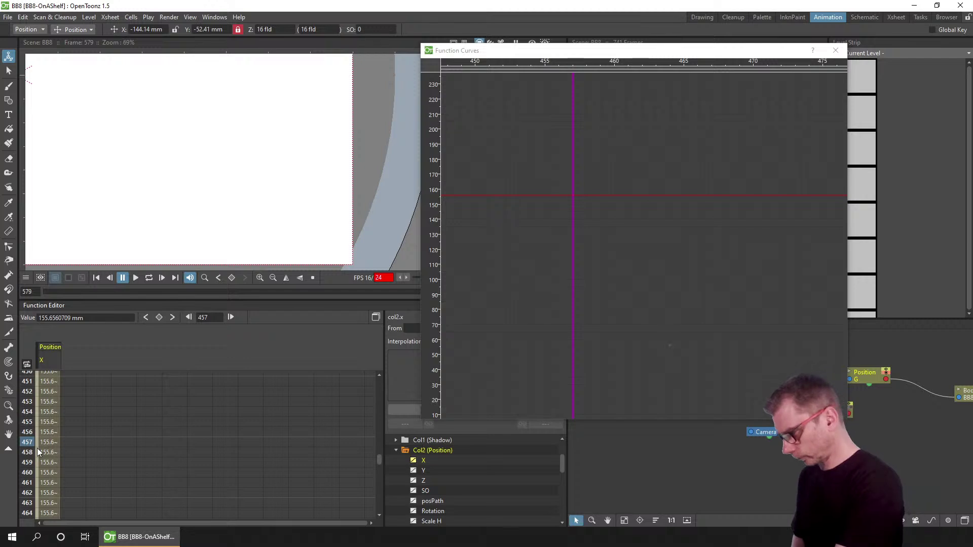
{"action": "left_click_drag", "start_coordinate": [38, 448], "coordinate": [48, 476]}
{"action": "scroll", "coordinate": [55, 518], "scroll_direction": "up", "scroll_amount": 3}
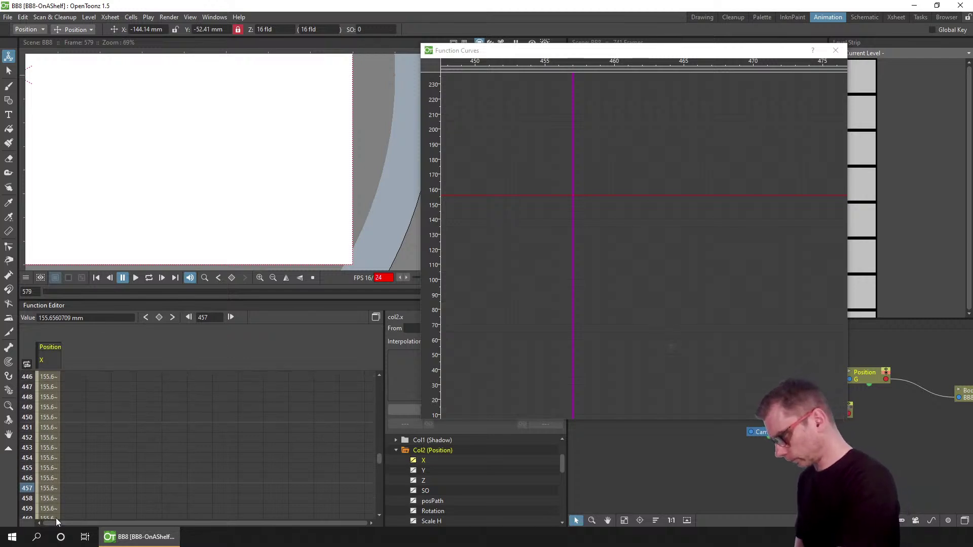
{"action": "left_click", "coordinate": [96, 278]}
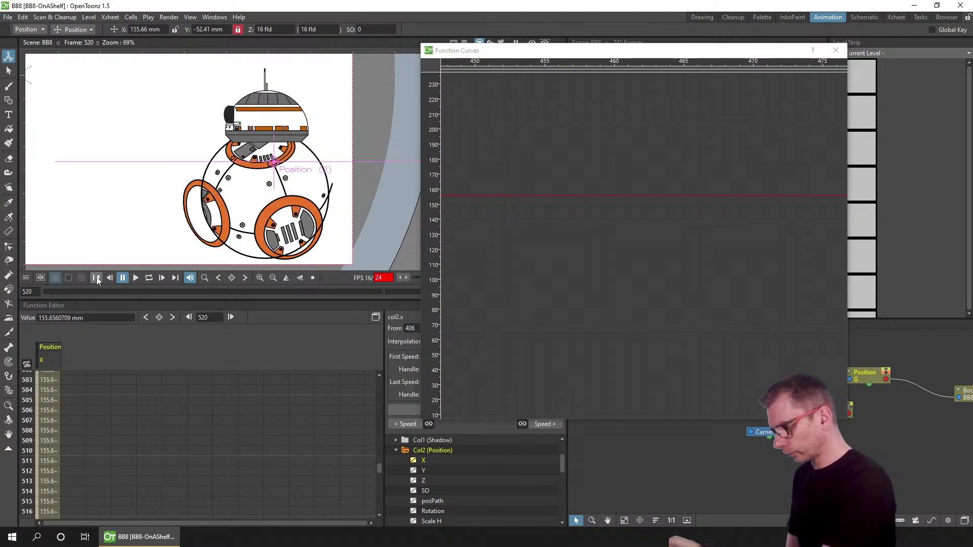
{"action": "scroll", "coordinate": [300, 212], "scroll_direction": "down", "scroll_amount": 3}
{"action": "scroll", "coordinate": [303, 213], "scroll_direction": "down", "scroll_amount": 1}
{"action": "left_click_drag", "start_coordinate": [303, 213], "coordinate": [398, 212]}
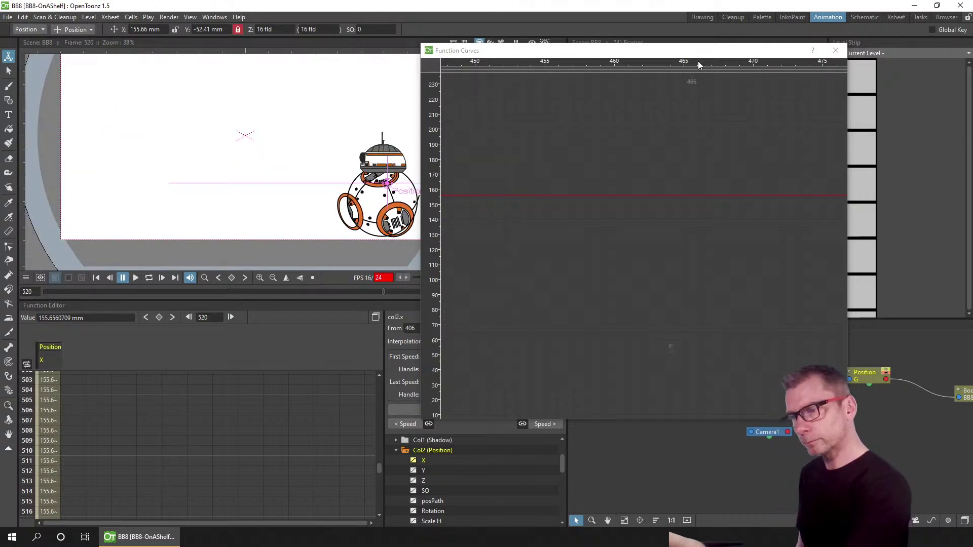
{"action": "left_click_drag", "start_coordinate": [759, 60], "coordinate": [442, 150]}
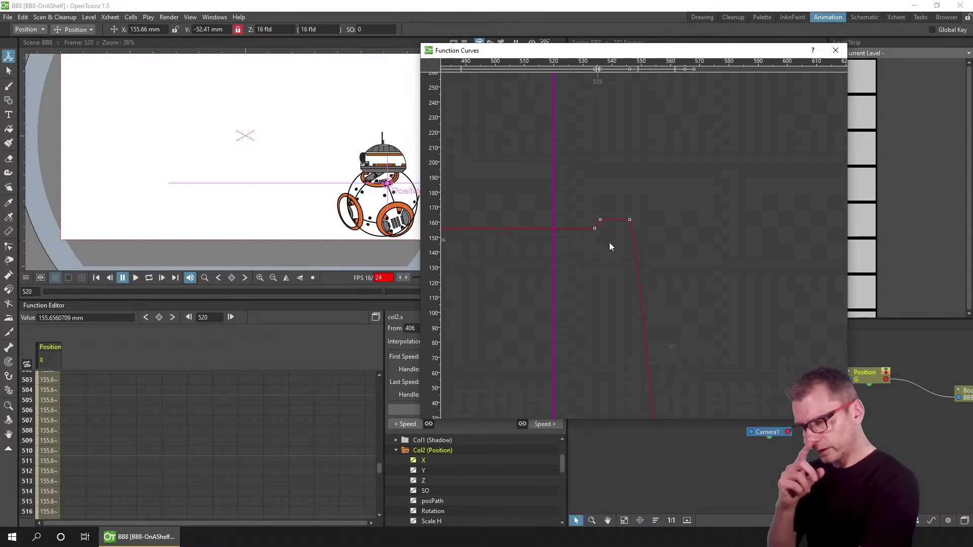
{"action": "left_click_drag", "start_coordinate": [699, 284], "coordinate": [690, 224]}
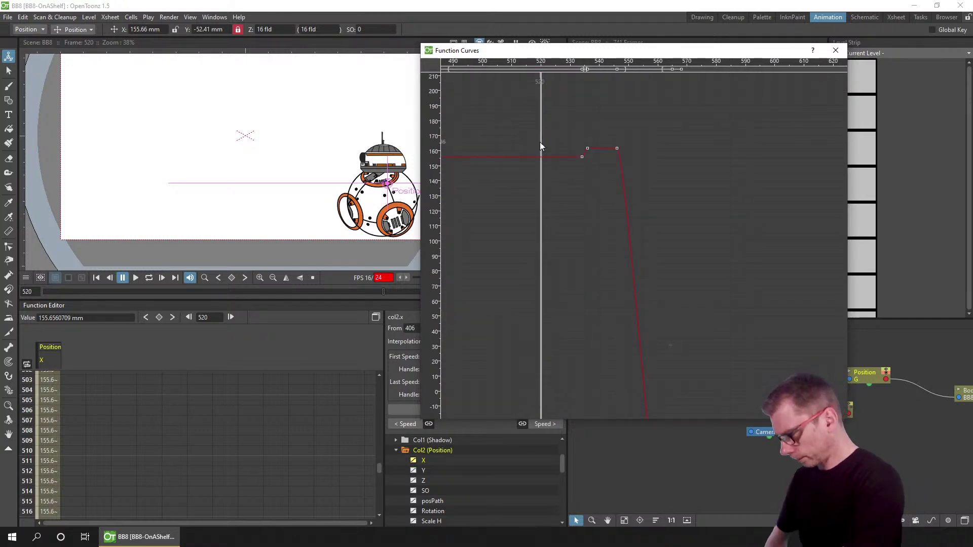
- Scrub from frame 534 to 548 to compare BB8's anticipation, hold and move start with the X curve
{"action": "left_click", "coordinate": [32, 457]}
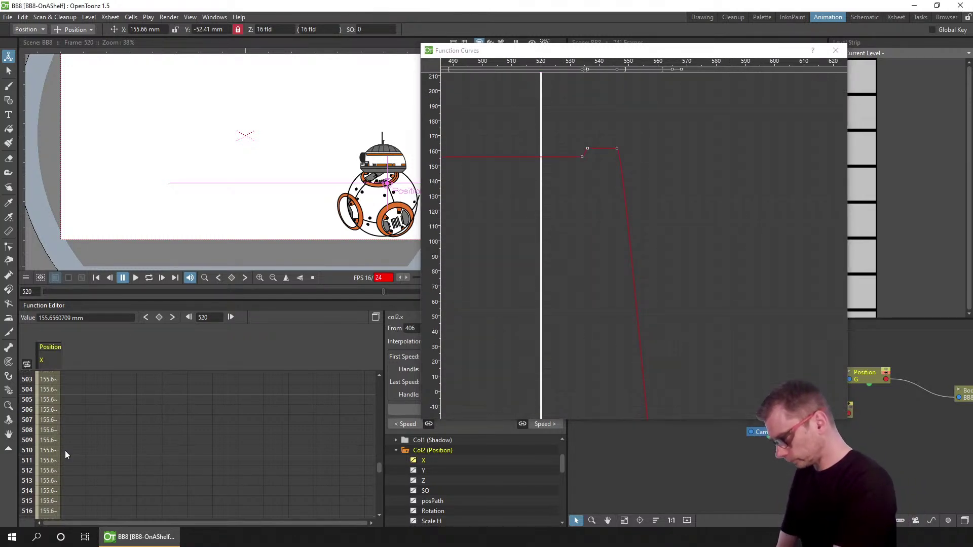
{"action": "scroll", "coordinate": [81, 385], "scroll_direction": "down", "scroll_amount": 5}
{"action": "scroll", "coordinate": [63, 440], "scroll_direction": "down", "scroll_amount": 2}
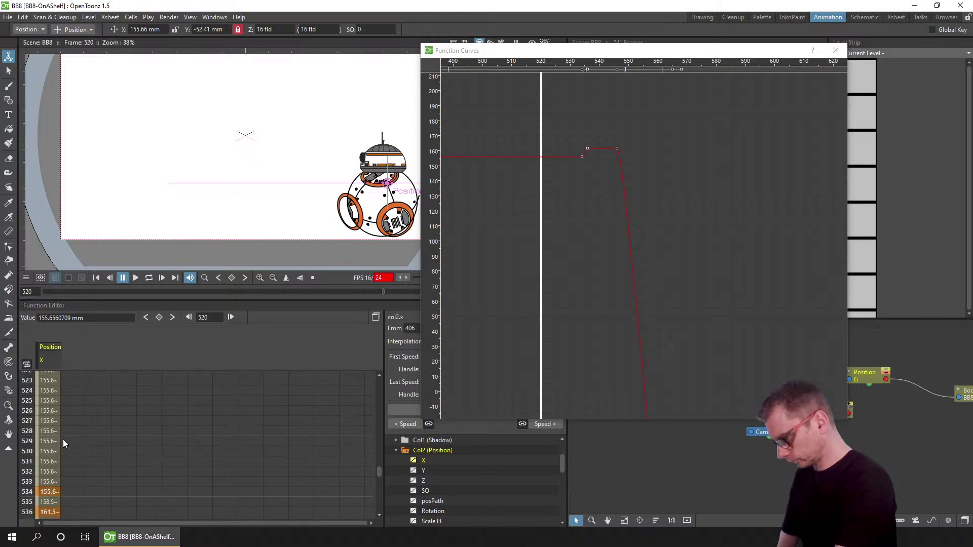
{"action": "scroll", "coordinate": [80, 388], "scroll_direction": "down", "scroll_amount": 3}
{"action": "left_click", "coordinate": [27, 412]}
{"action": "left_click_drag", "start_coordinate": [25, 426], "coordinate": [23, 459]}
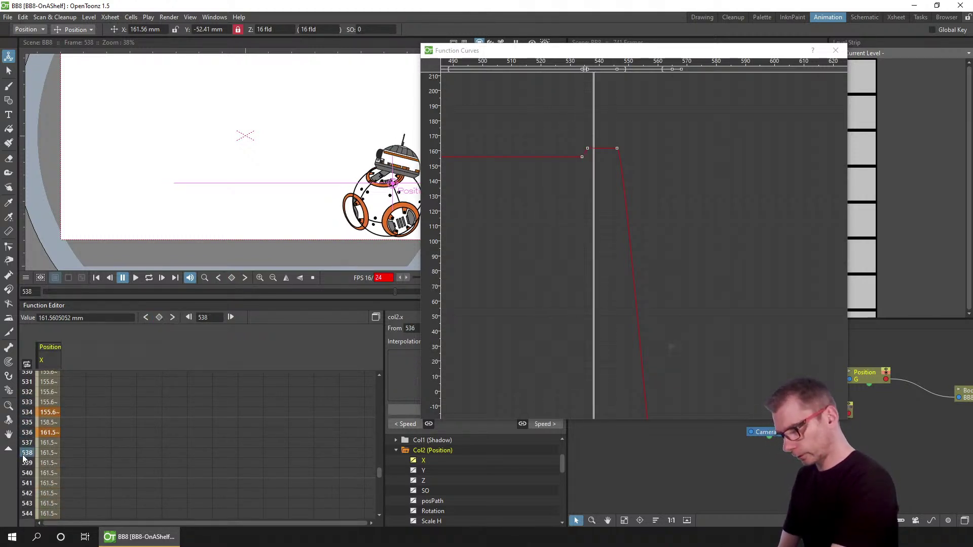
{"action": "left_click_drag", "start_coordinate": [30, 398], "coordinate": [26, 473]}
{"action": "scroll", "coordinate": [110, 413], "scroll_direction": "down", "scroll_amount": 3}
{"action": "left_click_drag", "start_coordinate": [29, 413], "coordinate": [28, 494]}
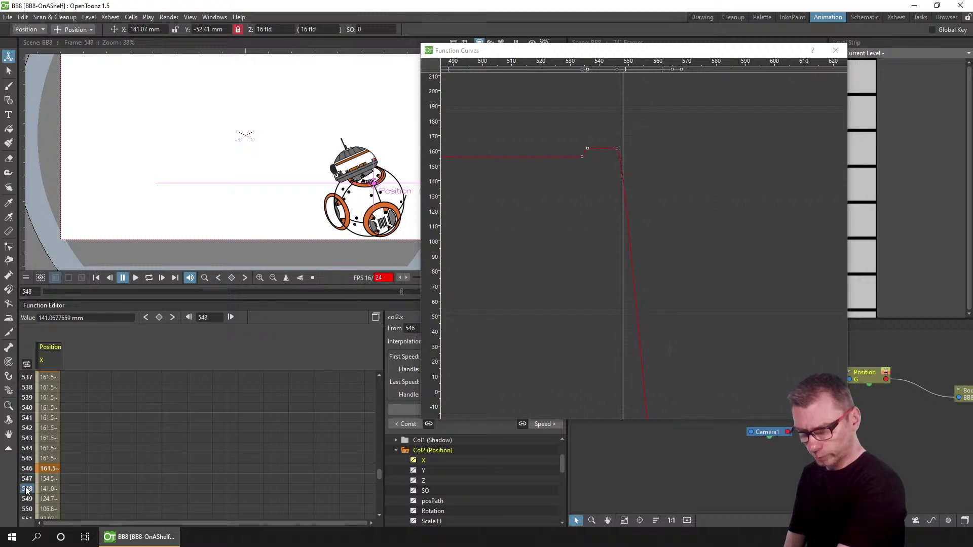
- Examine the X curve's full drop between frames 546 and 565, and enlarge its anticipation and hold section
{"action": "mouse_move", "coordinate": [425, 387]}
{"action": "left_mouse_down"}
{"action": "mouse_move", "coordinate": [438, 385]}
{"action": "mouse_move", "coordinate": [439, 346]}
{"action": "mouse_move", "coordinate": [431, 391]}
{"action": "left_mouse_up"}
{"action": "left_click_drag", "start_coordinate": [433, 194], "coordinate": [428, 235]}
{"action": "left_click_drag", "start_coordinate": [489, 297], "coordinate": [518, 230]}
{"action": "left_click_drag", "start_coordinate": [429, 257], "coordinate": [430, 241]}
{"action": "left_click_drag", "start_coordinate": [474, 217], "coordinate": [499, 247]}
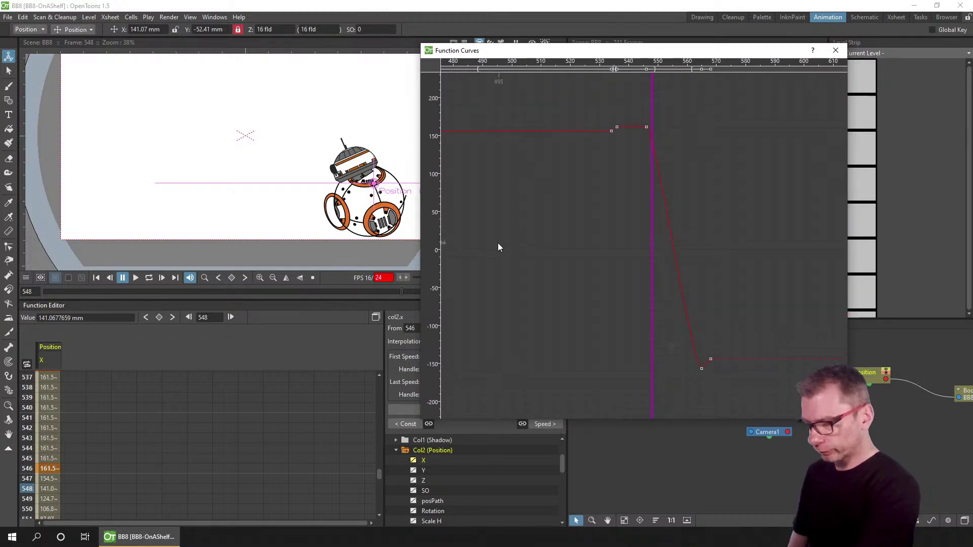
{"action": "left_click_drag", "start_coordinate": [429, 274], "coordinate": [435, 257]}
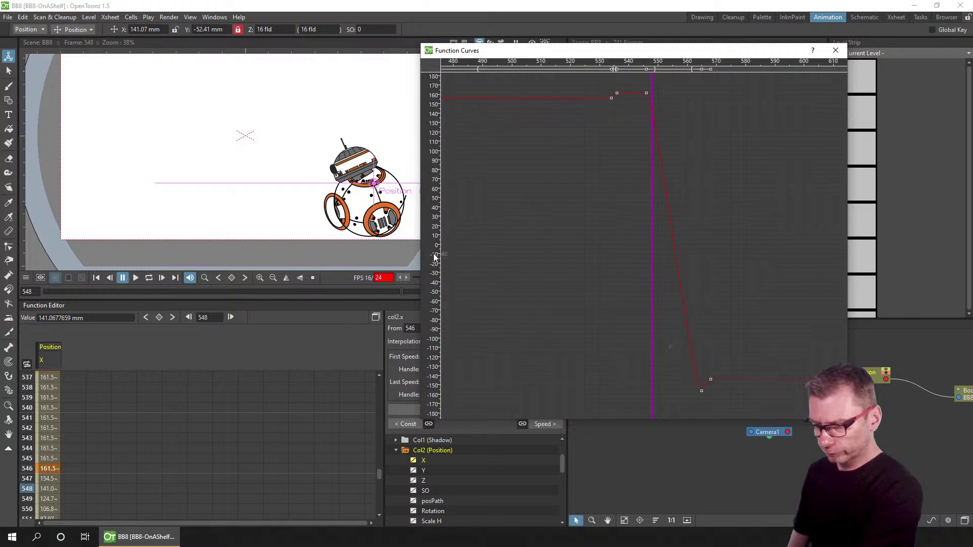
{"action": "left_click_drag", "start_coordinate": [756, 62], "coordinate": [649, 69]}
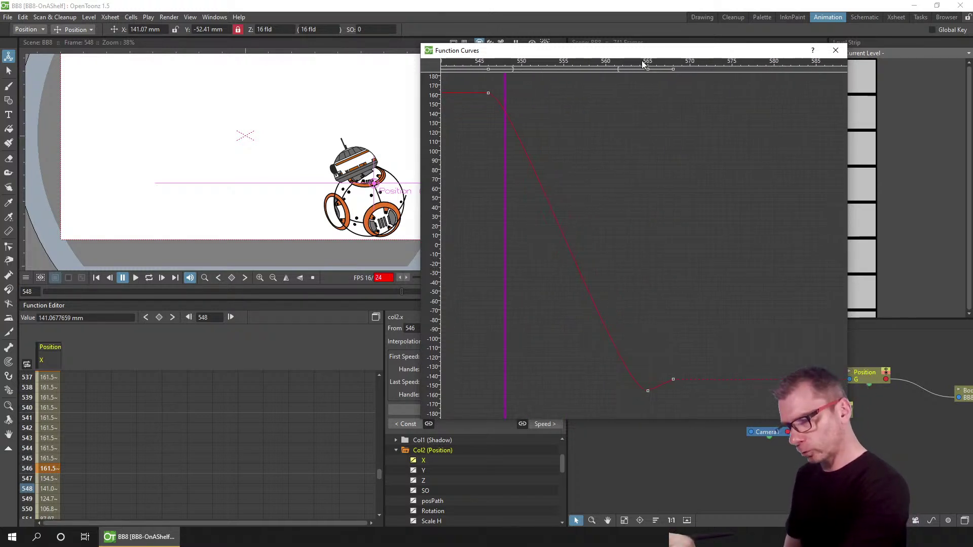
{"action": "left_click_drag", "start_coordinate": [528, 167], "coordinate": [740, 176]}
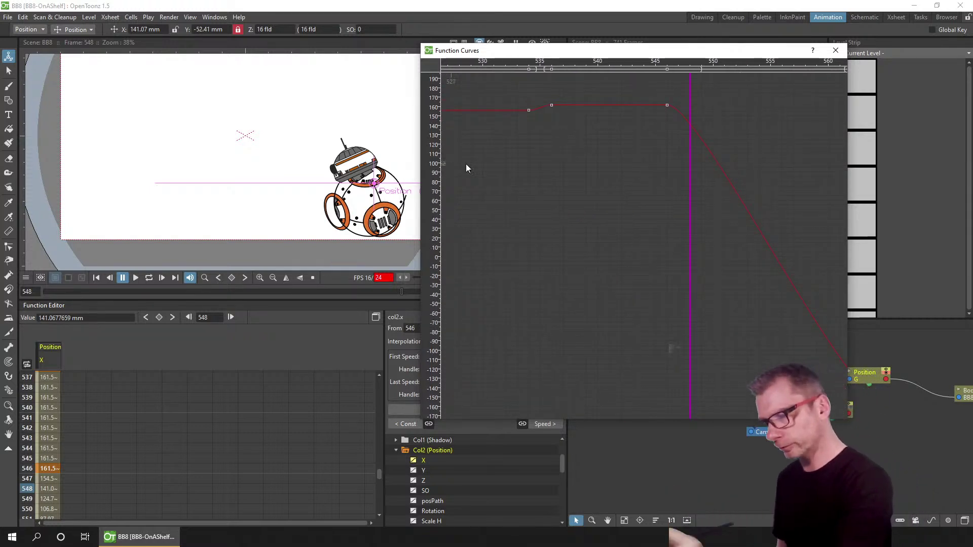
{"action": "left_click_drag", "start_coordinate": [447, 169], "coordinate": [475, 216]}
{"action": "left_click_drag", "start_coordinate": [432, 184], "coordinate": [429, 125]}
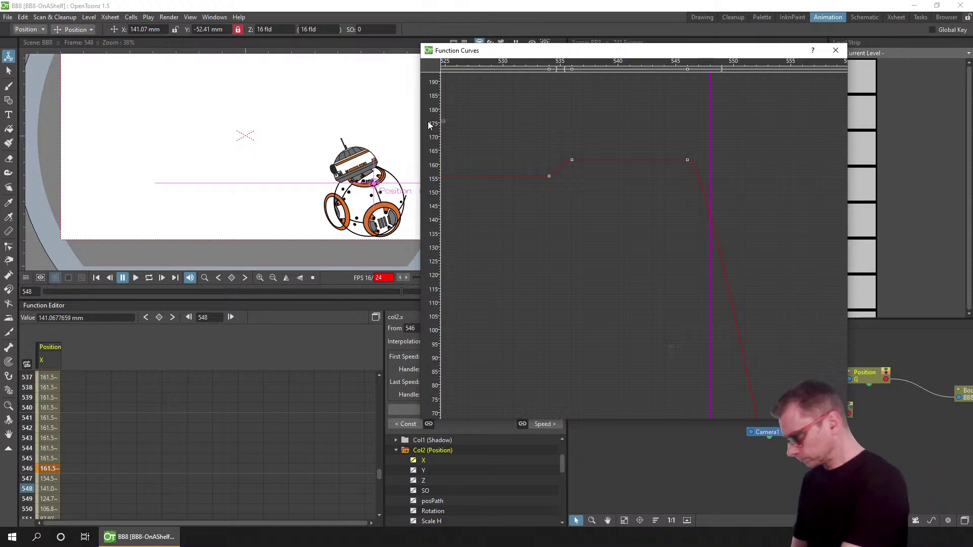
- Scrub BB8 from frame 533 through the hold to frame 549, checking each phase against the enlarged X curve
{"action": "left_click", "coordinate": [26, 387]}
{"action": "scroll", "coordinate": [77, 416], "scroll_direction": "up", "scroll_amount": 4}
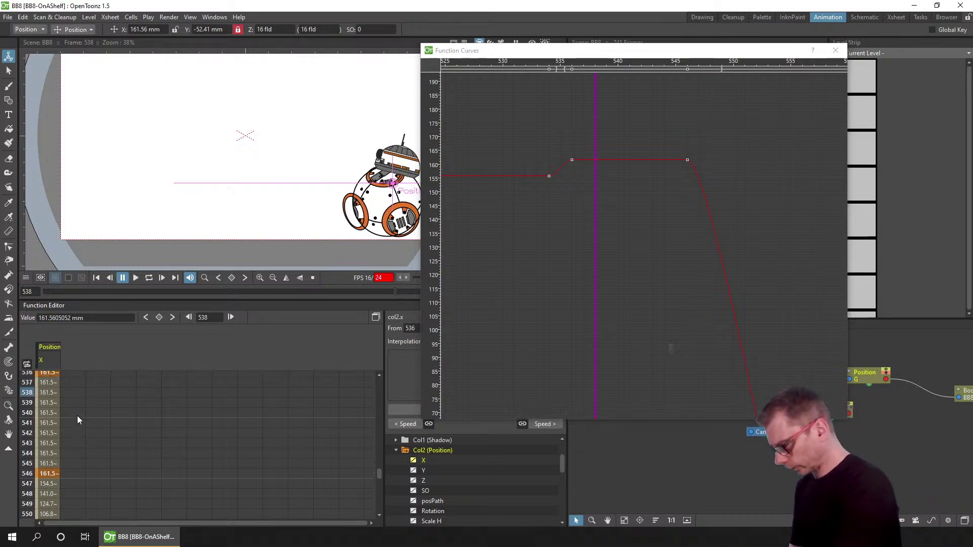
{"action": "scroll", "coordinate": [86, 479], "scroll_direction": "up", "scroll_amount": 1}
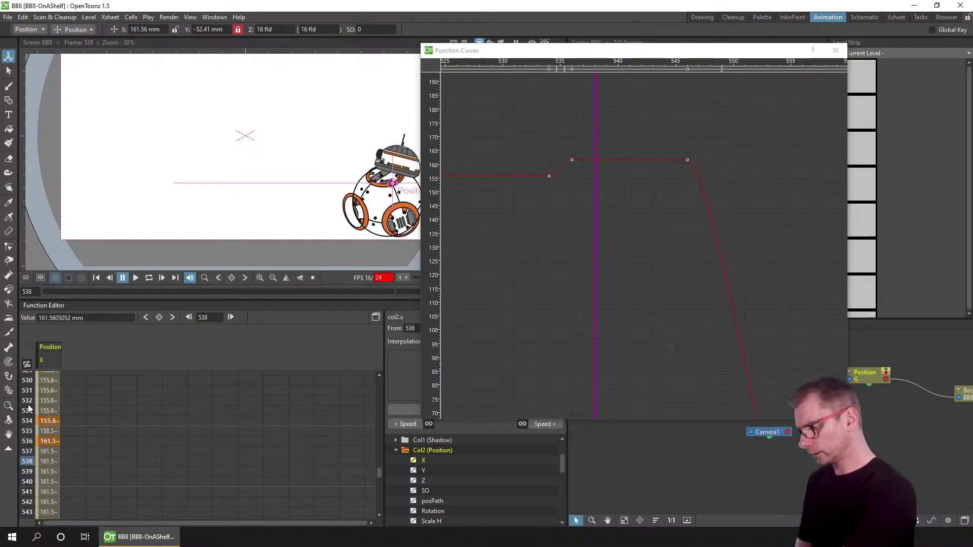
{"action": "left_click", "coordinate": [27, 411]}
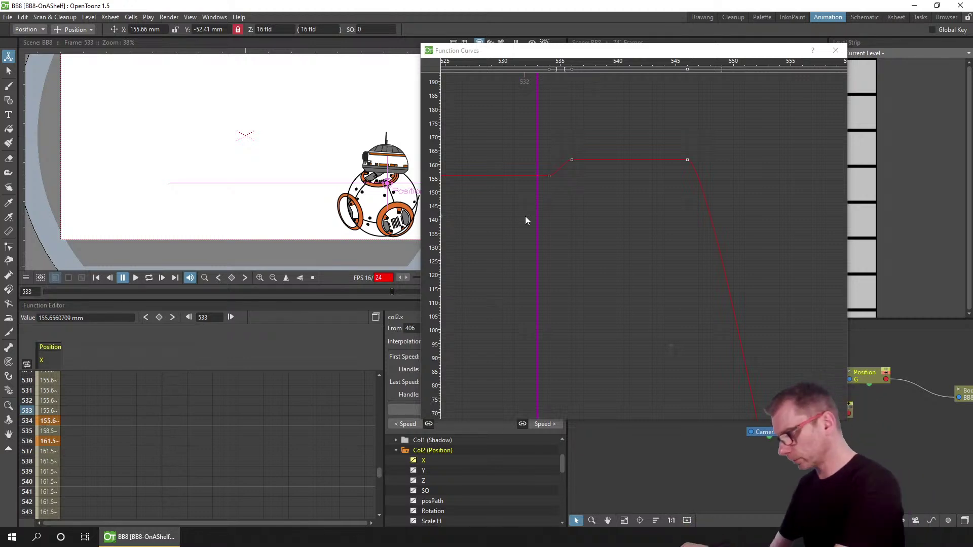
{"action": "left_click_drag", "start_coordinate": [30, 388], "coordinate": [25, 451]}
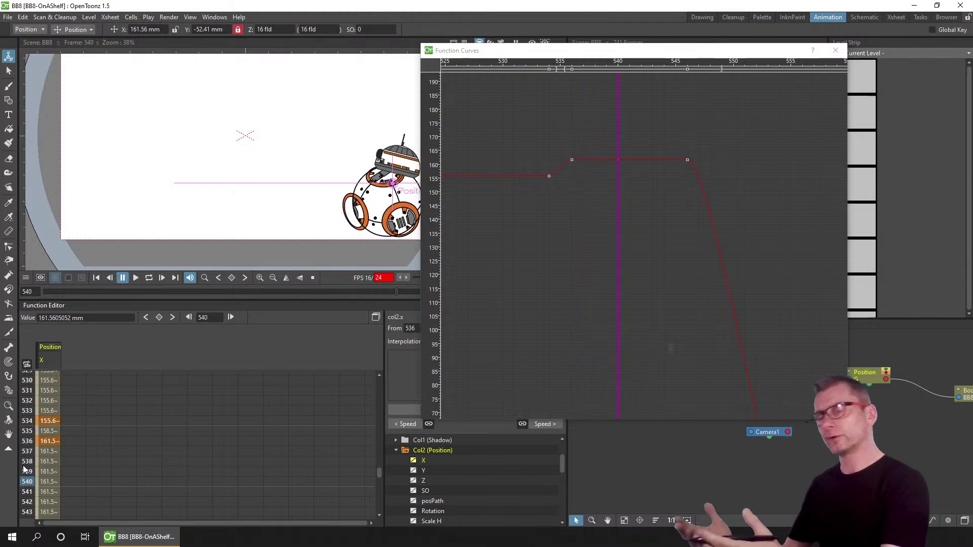
{"action": "scroll", "coordinate": [111, 393], "scroll_direction": "down", "scroll_amount": 4}
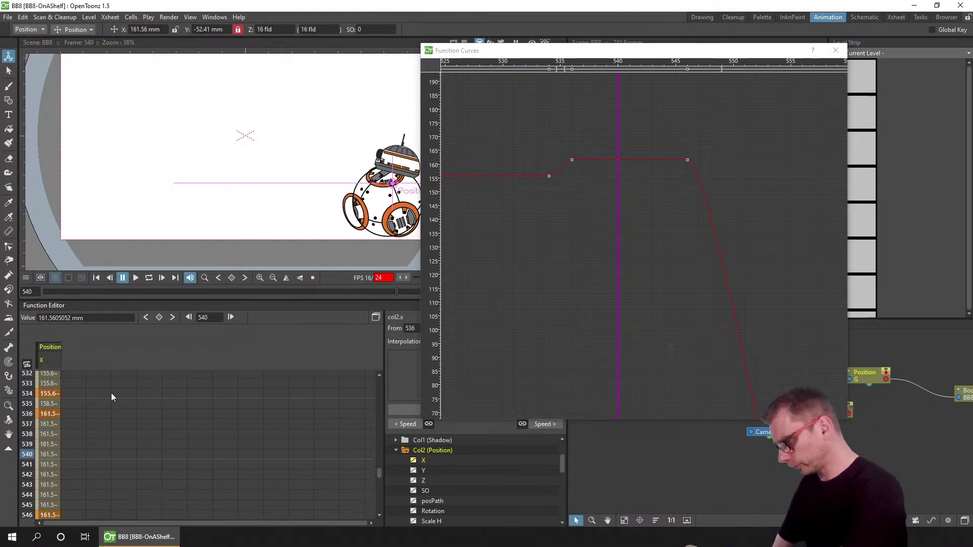
{"action": "left_click_drag", "start_coordinate": [28, 413], "coordinate": [23, 451]}
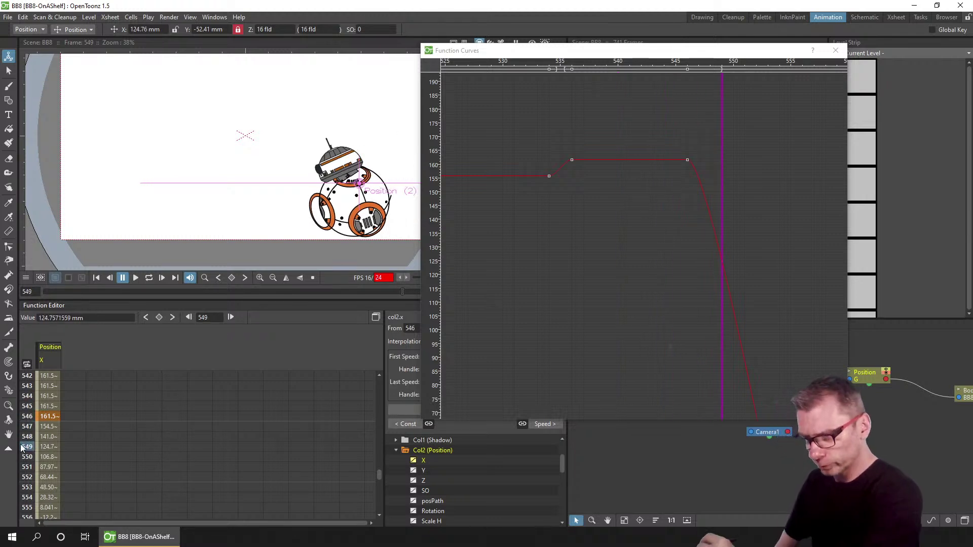
- Shorten the ease-out handle of the X position key at frame 546 so it ends at about frame 547.5
{"action": "left_click_drag", "start_coordinate": [732, 62], "coordinate": [781, 59]}
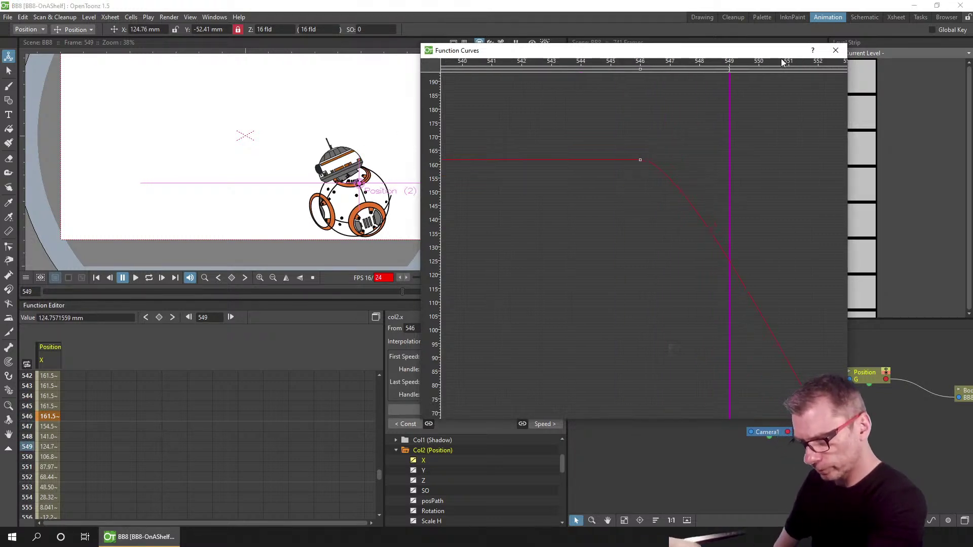
{"action": "left_click_drag", "start_coordinate": [613, 134], "coordinate": [674, 185]}
{"action": "left_click_drag", "start_coordinate": [723, 160], "coordinate": [686, 180]}
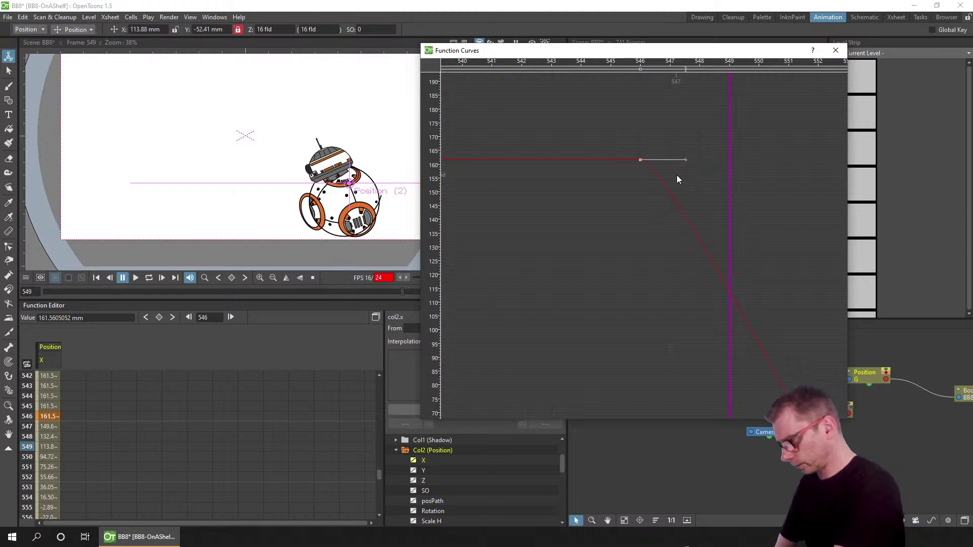
- Scrub BB8's move start from frame 546 to 550, and follow the X curve down to its keys at frames 565 and 568
{"action": "left_click_drag", "start_coordinate": [29, 408], "coordinate": [21, 456]}
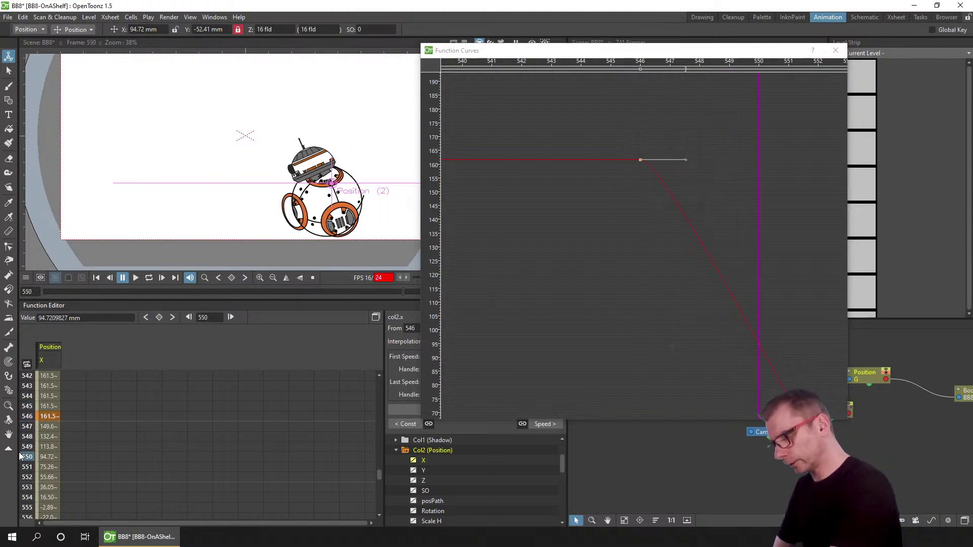
{"action": "left_click_drag", "start_coordinate": [27, 416], "coordinate": [21, 455]}
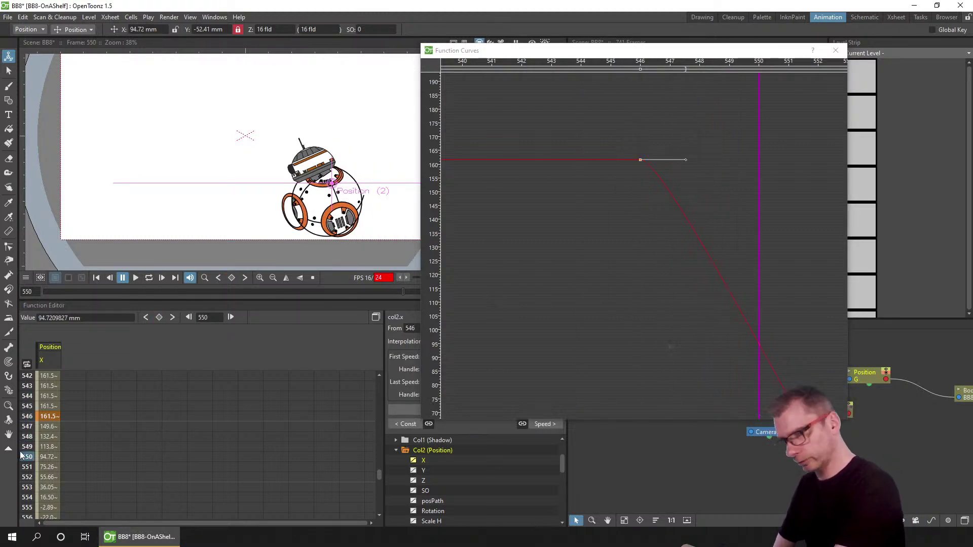
{"action": "left_click_drag", "start_coordinate": [792, 323], "coordinate": [647, 95]}
{"action": "left_click_drag", "start_coordinate": [795, 373], "coordinate": [614, 93]}
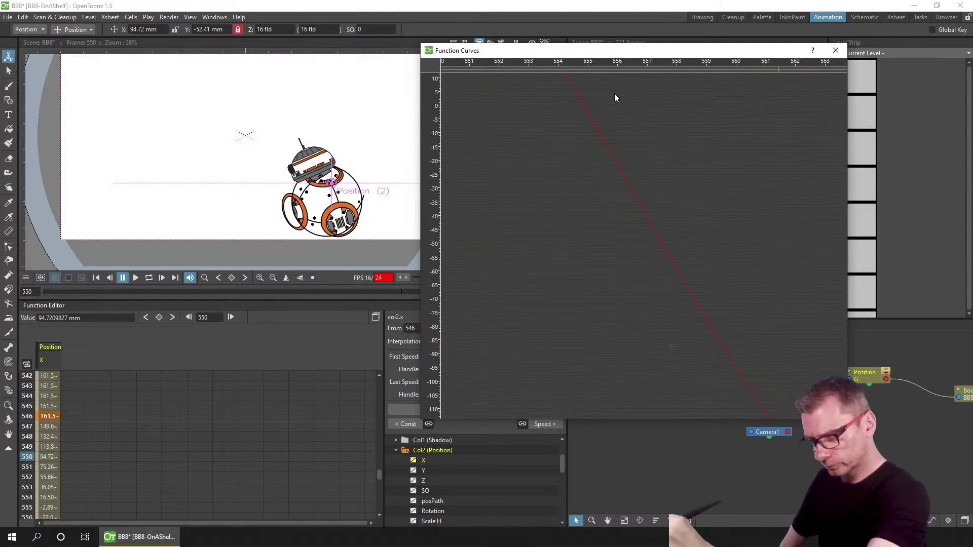
{"action": "left_click_drag", "start_coordinate": [792, 384], "coordinate": [567, 251]}
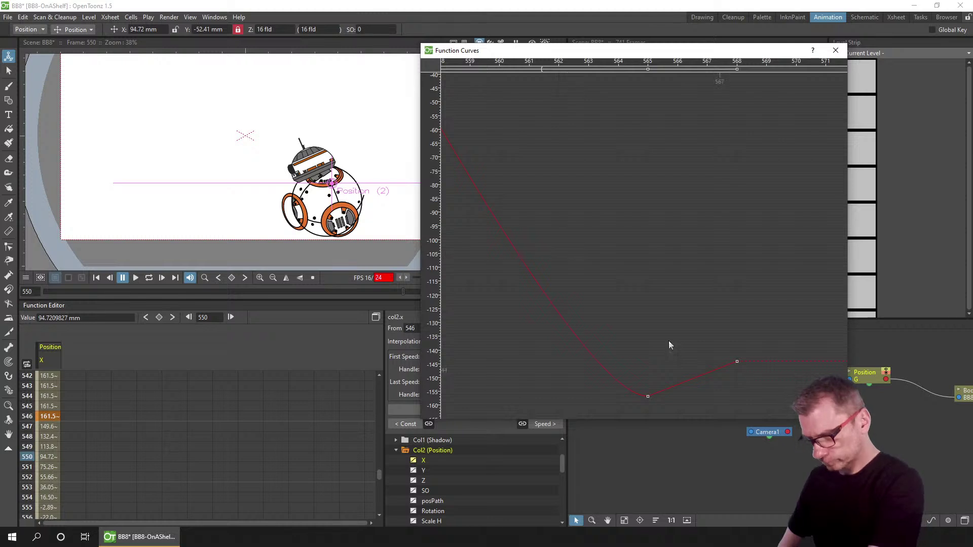
{"action": "left_click_drag", "start_coordinate": [730, 60], "coordinate": [756, 192]}
{"action": "scroll", "coordinate": [81, 365], "scroll_direction": "down", "scroll_amount": 3}
{"action": "scroll", "coordinate": [79, 331], "scroll_direction": "down", "scroll_amount": 2}
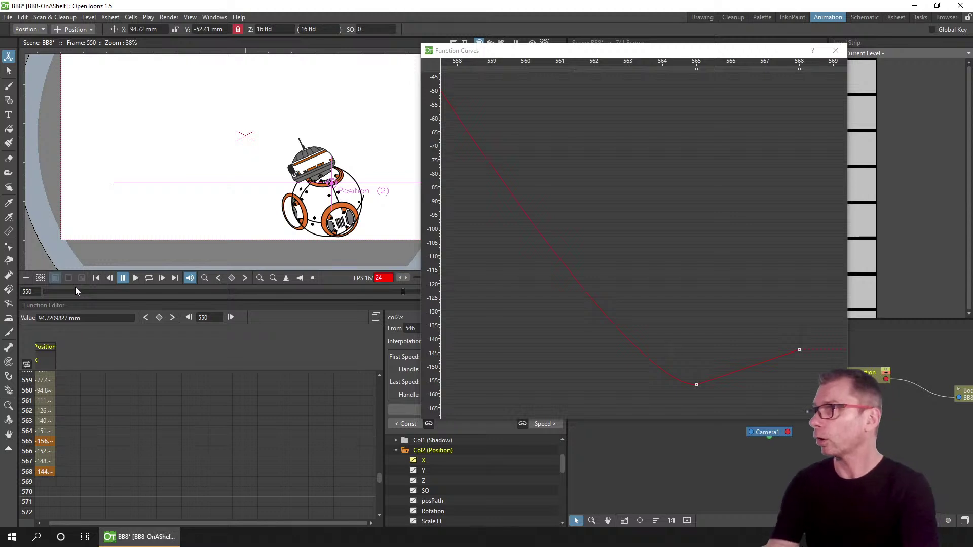
{"action": "right_click", "coordinate": [702, 217]}
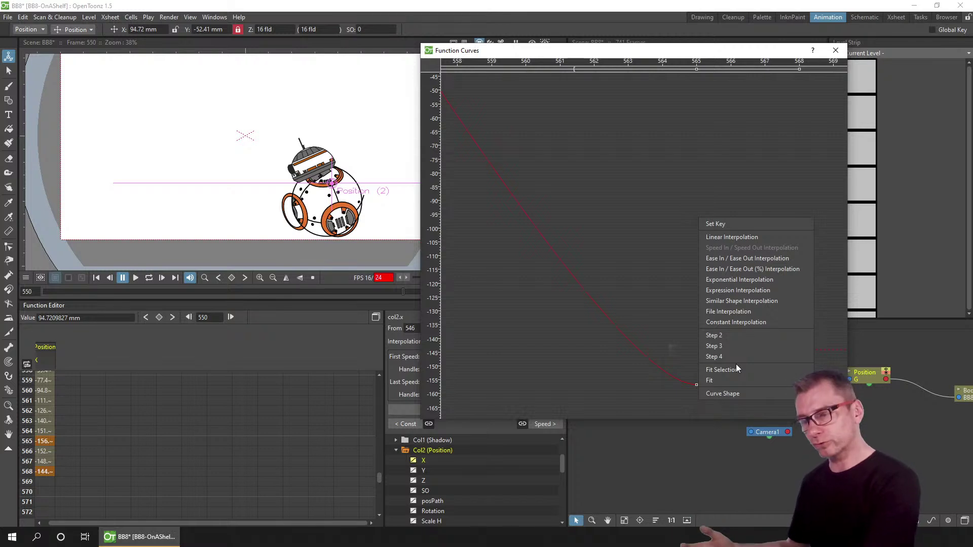
{"action": "left_click", "coordinate": [594, 351]}
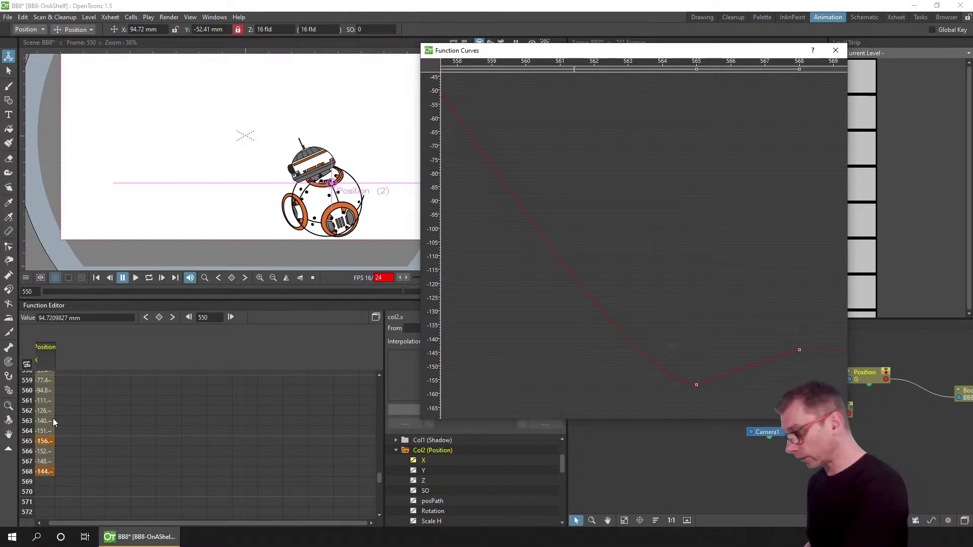
{"action": "left_click", "coordinate": [629, 320]}
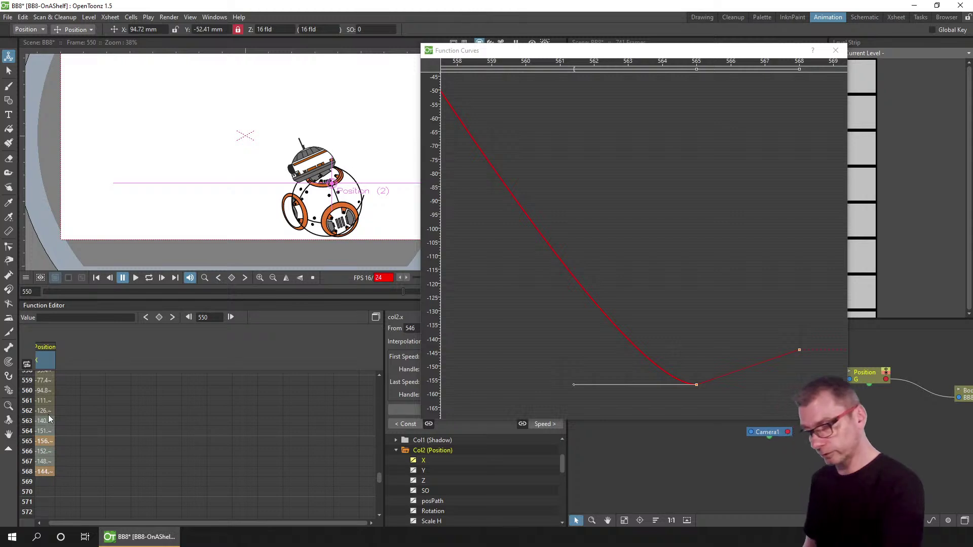
{"action": "right_click", "coordinate": [720, 293]}
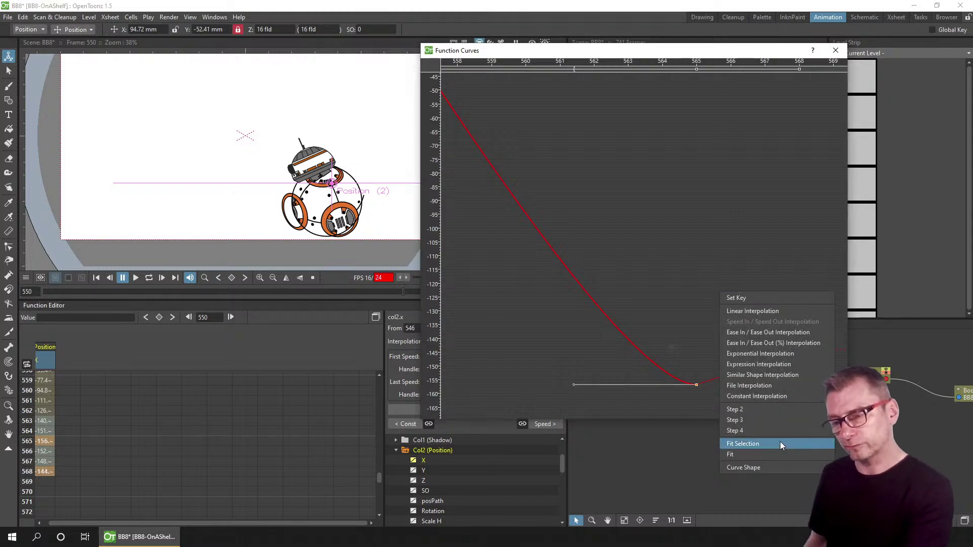
{"action": "left_click", "coordinate": [671, 229]}
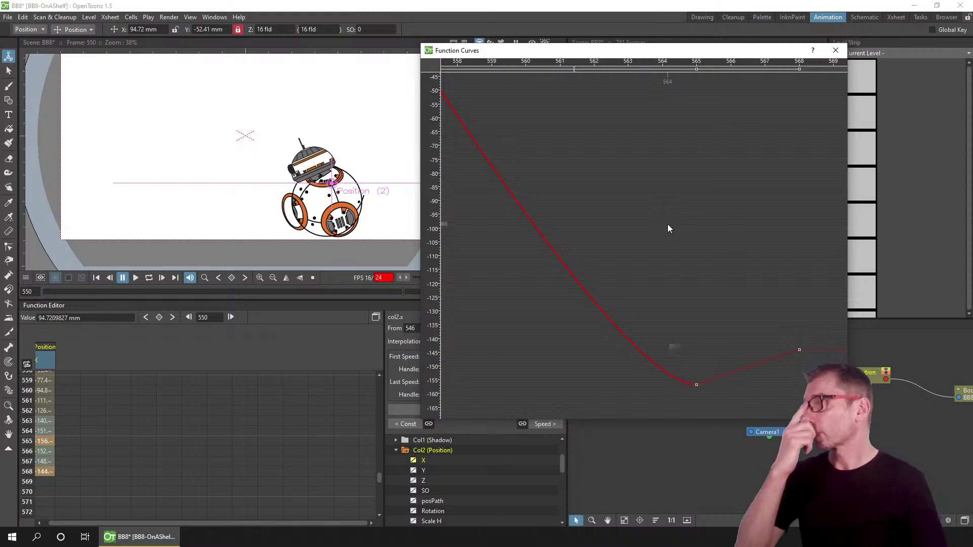
- Scrub BB8 from frame 559 to 569 to examine how the move overshoots and settles
{"action": "left_click", "coordinate": [45, 441]}
{"action": "left_click_drag", "start_coordinate": [27, 381], "coordinate": [25, 441]}
{"action": "left_click_drag", "start_coordinate": [28, 400], "coordinate": [24, 475]}
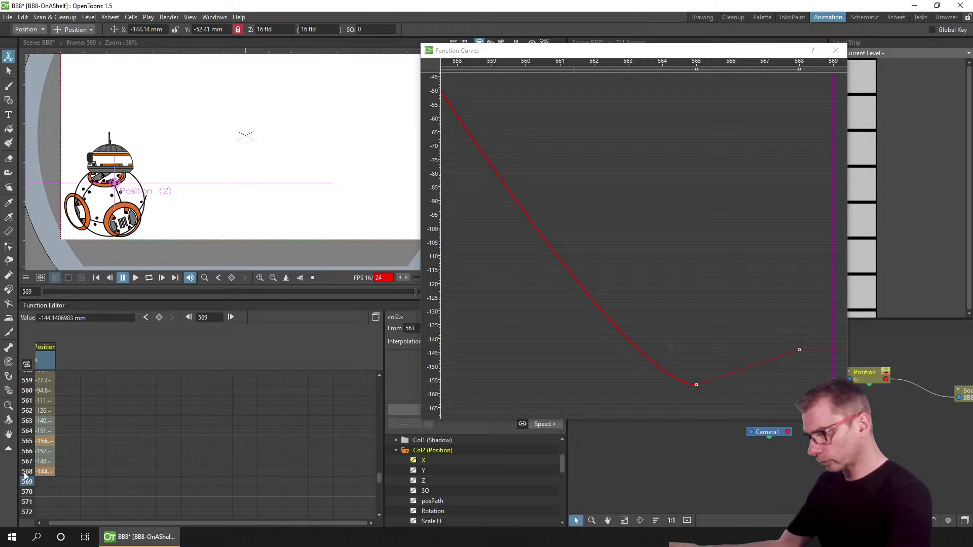
- Show the X curve's whole drop in a taller function curves window, and scrub its ending from frame 559 to 567
{"action": "scroll", "coordinate": [709, 311], "scroll_direction": "down", "scroll_amount": 2}
{"action": "scroll", "coordinate": [715, 299], "scroll_direction": "down", "scroll_amount": 2}
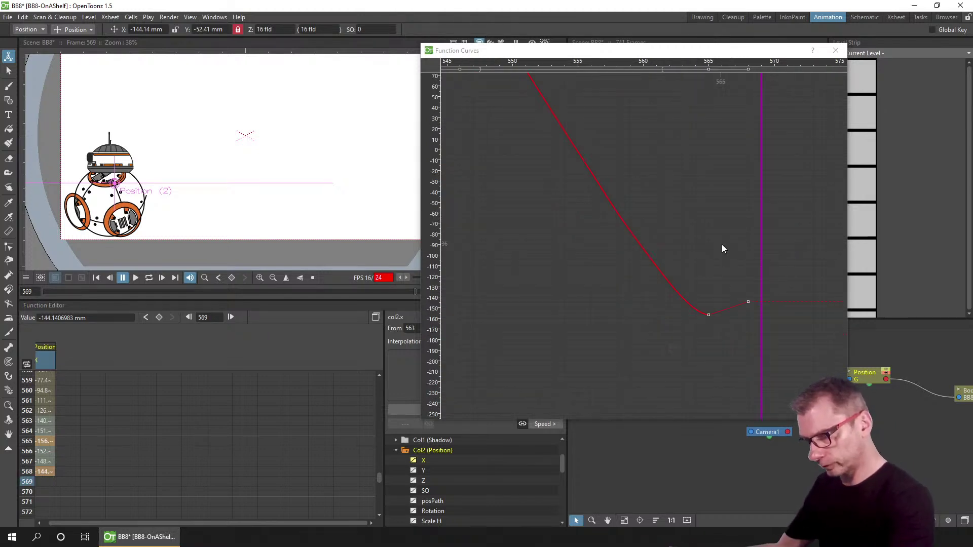
{"action": "left_click_drag", "start_coordinate": [735, 281], "coordinate": [765, 313]}
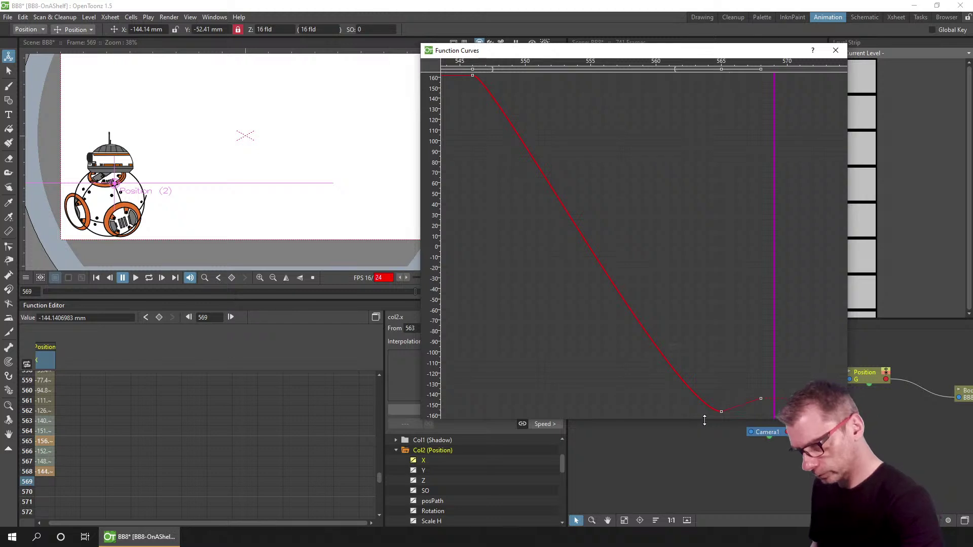
{"action": "left_click_drag", "start_coordinate": [704, 420], "coordinate": [700, 463]}
{"action": "left_click_drag", "start_coordinate": [747, 279], "coordinate": [748, 297]}
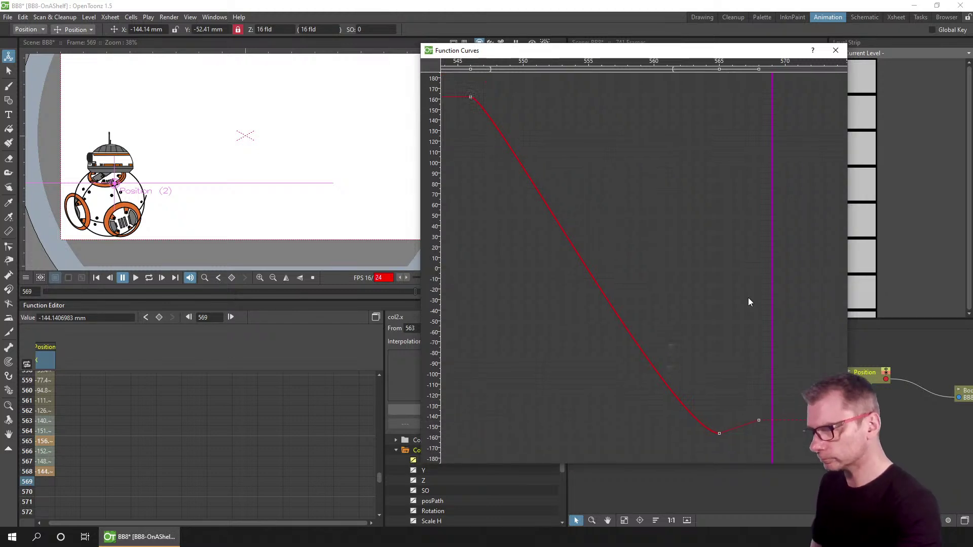
{"action": "left_click_drag", "start_coordinate": [27, 380], "coordinate": [21, 464]}
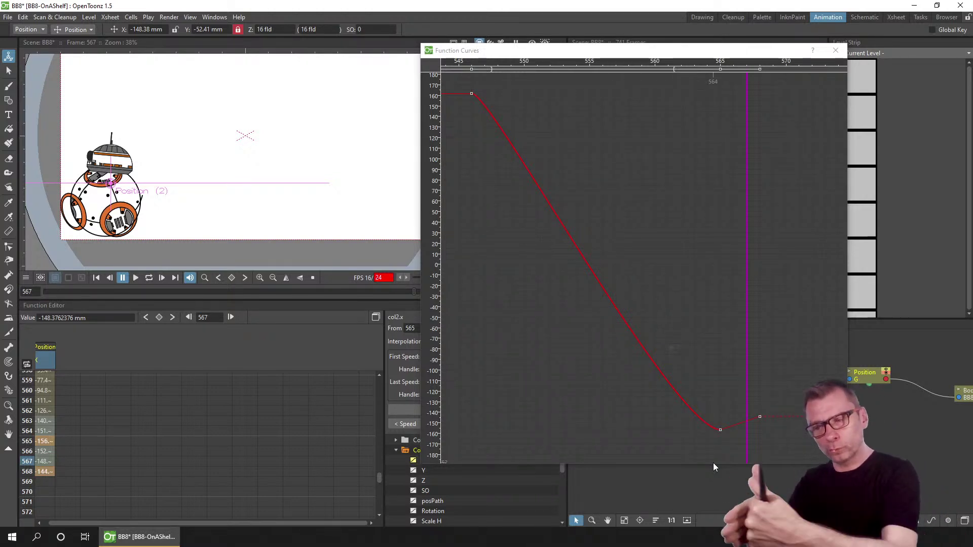
- Reset the handles of the X position key at frame 565
{"action": "left_click_drag", "start_coordinate": [698, 443], "coordinate": [750, 420]}
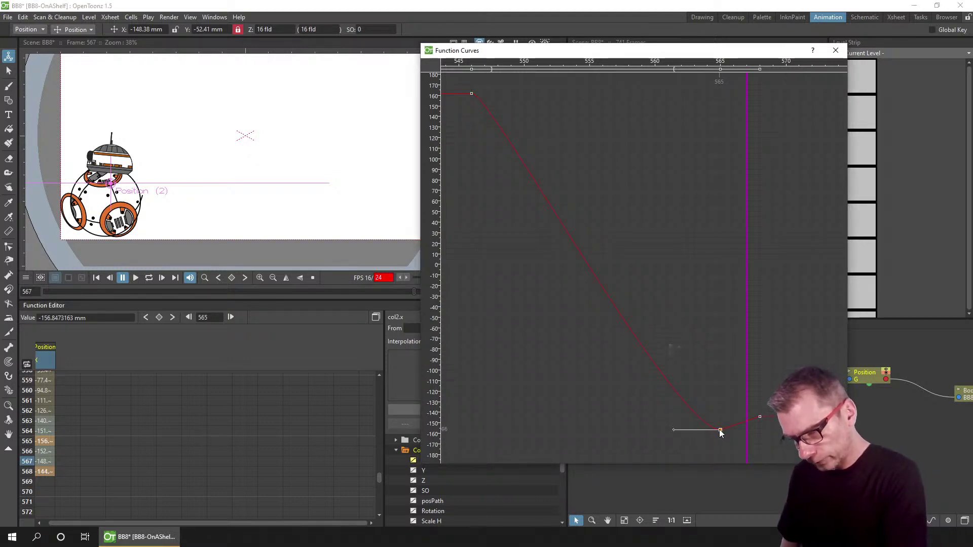
{"action": "right_click", "coordinate": [720, 430]}
{"action": "left_click", "coordinate": [745, 437]}
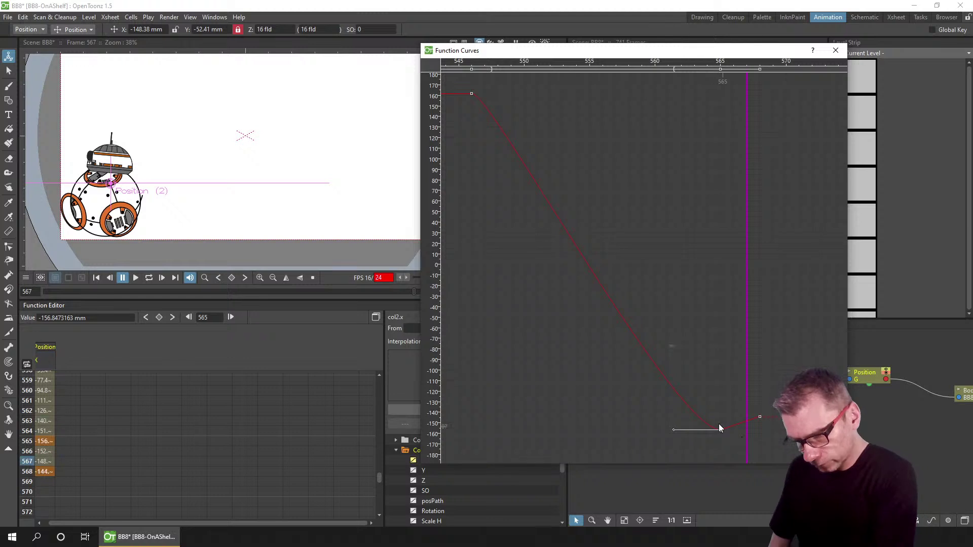
{"action": "right_click", "coordinate": [719, 430]}
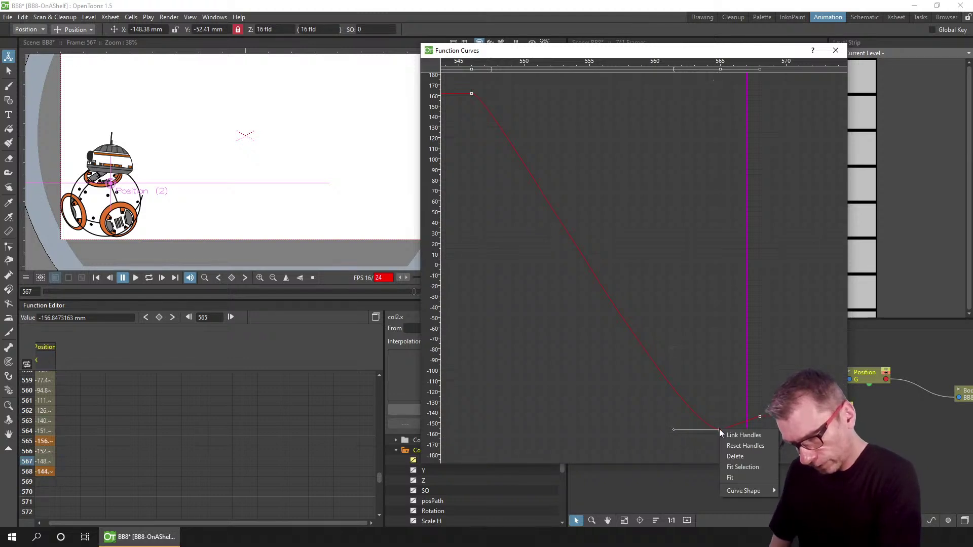
{"action": "left_click", "coordinate": [735, 436]}
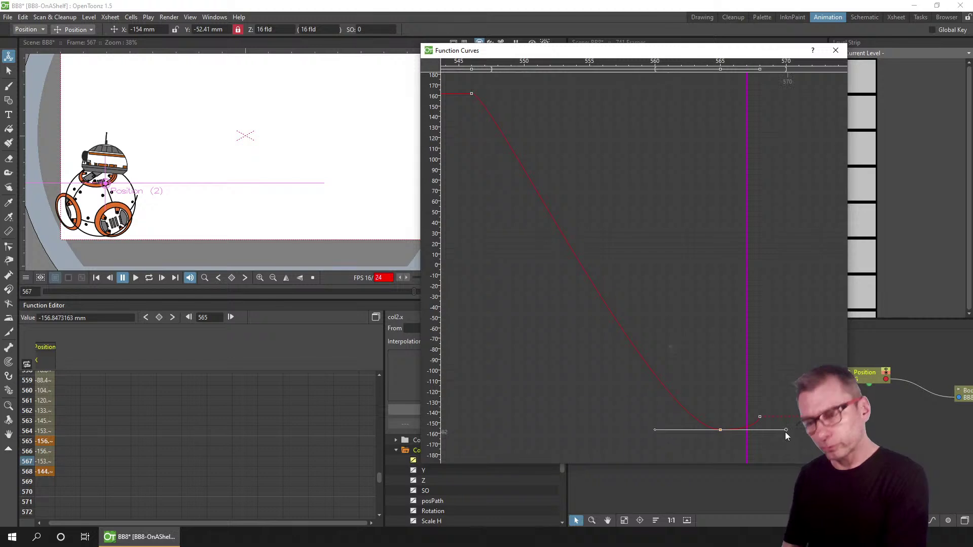
{"action": "right_click", "coordinate": [719, 430]}
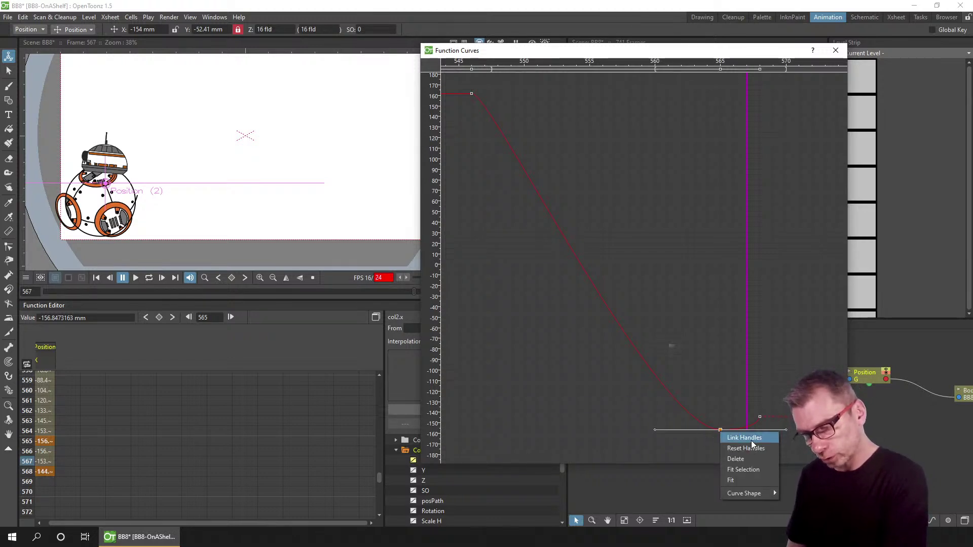
{"action": "left_click", "coordinate": [656, 431]}
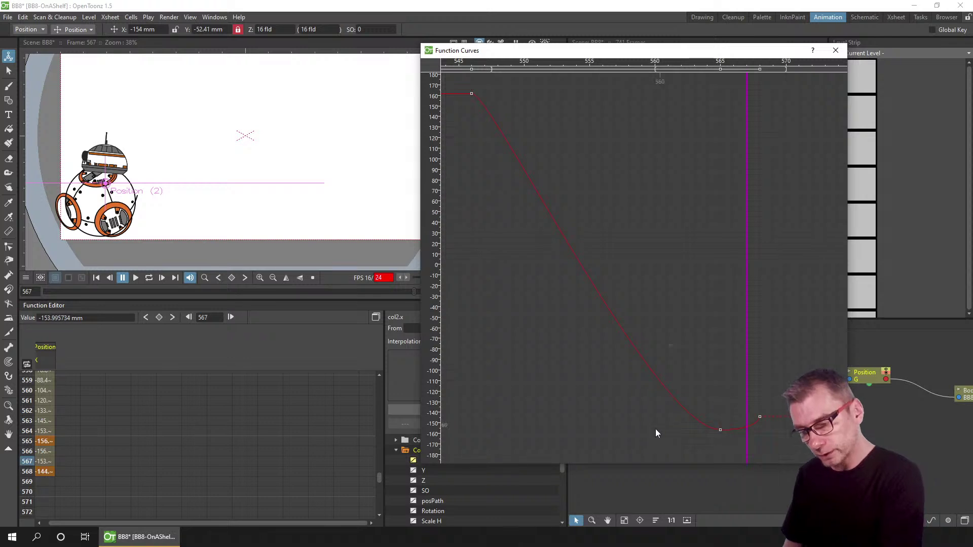
- Shorten the frame 565 key's handles to about frames 562.5 and 566.5, and scrub through to frame 568 to check the settle
{"action": "left_click_drag", "start_coordinate": [651, 430], "coordinate": [688, 428]}
{"action": "left_click_drag", "start_coordinate": [783, 429], "coordinate": [740, 427]}
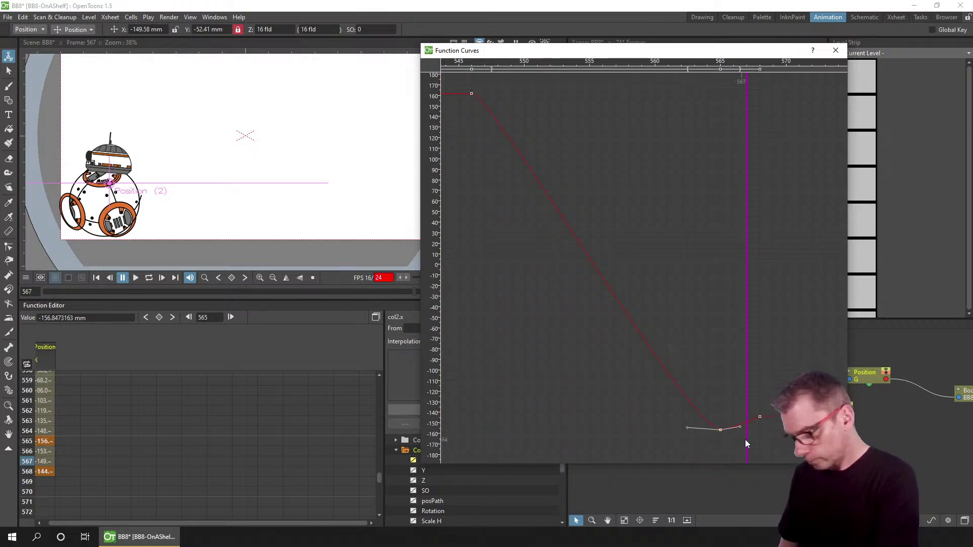
{"action": "left_click", "coordinate": [27, 442]}
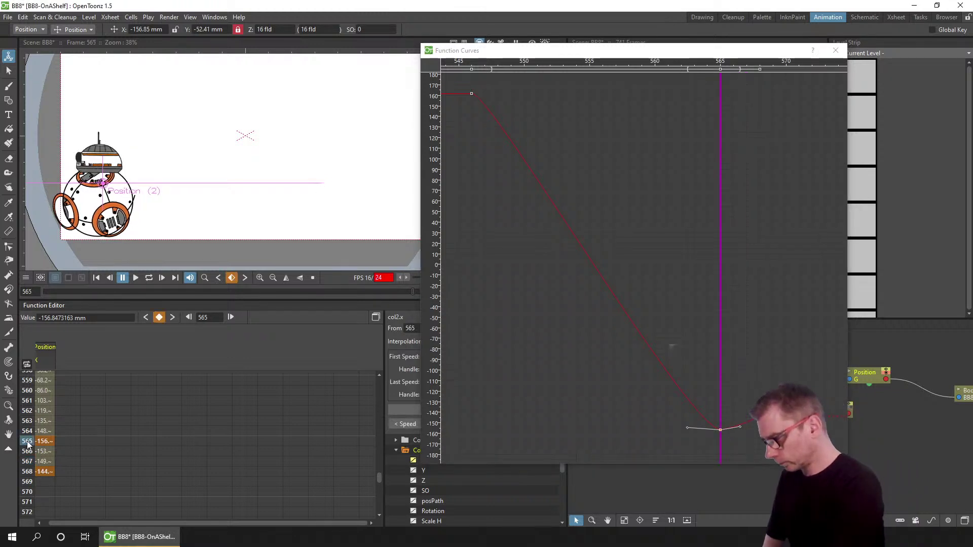
{"action": "left_click_drag", "start_coordinate": [28, 405], "coordinate": [24, 472]}
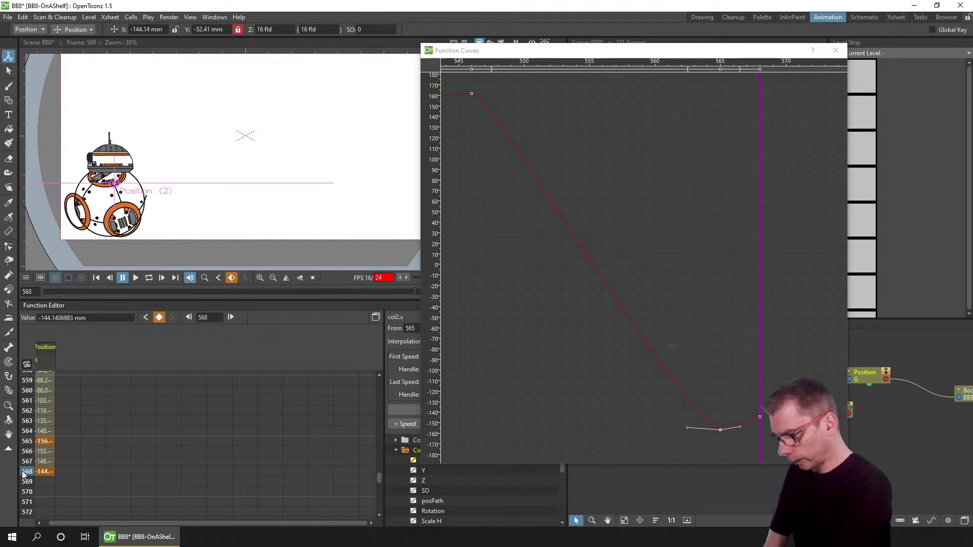
- Reset the handles of the X position key at frame 568
{"action": "scroll", "coordinate": [765, 411], "scroll_direction": "up", "scroll_amount": 10}
{"action": "left_click_drag", "start_coordinate": [728, 387], "coordinate": [779, 281]}
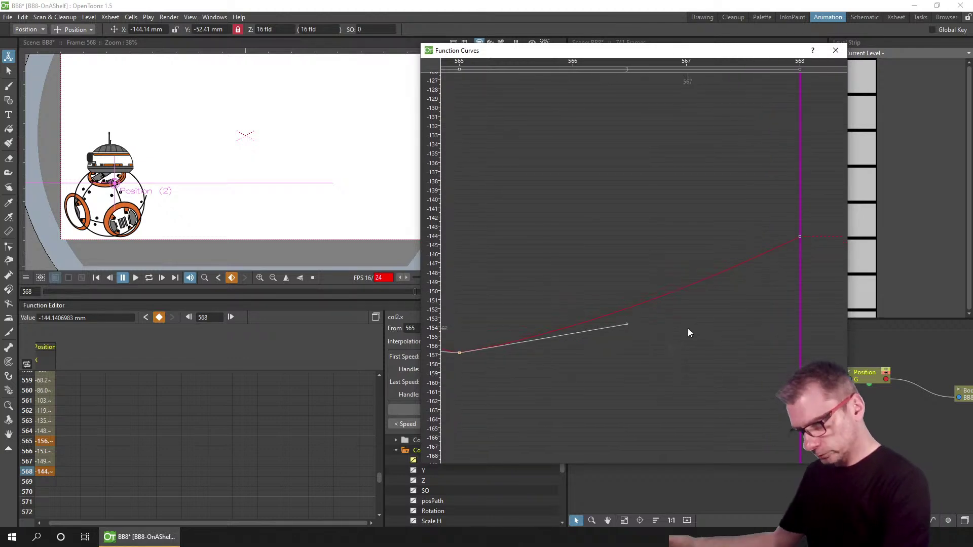
{"action": "scroll", "coordinate": [687, 328], "scroll_direction": "down", "scroll_amount": 2}
{"action": "scroll", "coordinate": [688, 326], "scroll_direction": "up", "scroll_amount": 2}
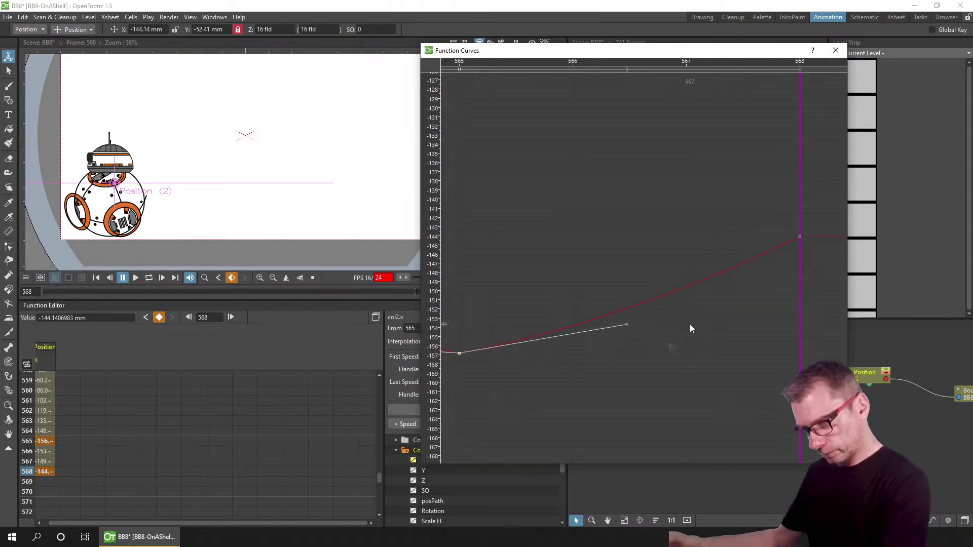
{"action": "left_click", "coordinate": [800, 237]}
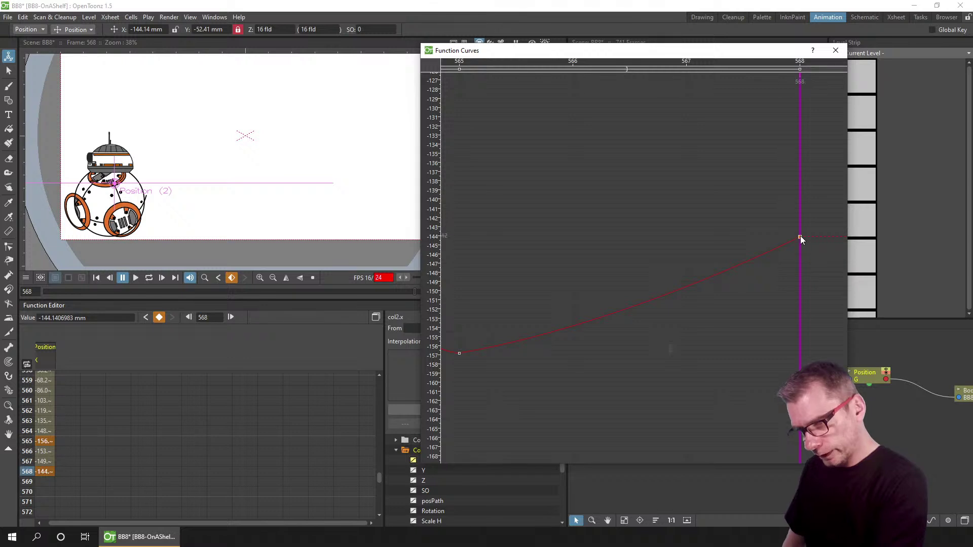
{"action": "right_click", "coordinate": [799, 237]}
{"action": "left_click", "coordinate": [838, 255]}
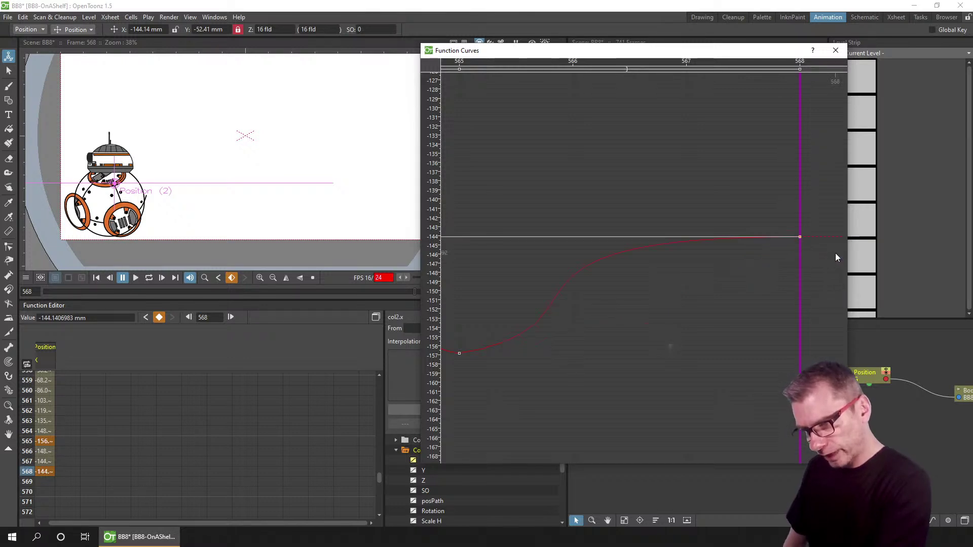
- Shorten the ease-in handle of the X position key at frame 568 so it starts at about frame 566.5
{"action": "scroll", "coordinate": [683, 333], "scroll_direction": "down", "scroll_amount": 5}
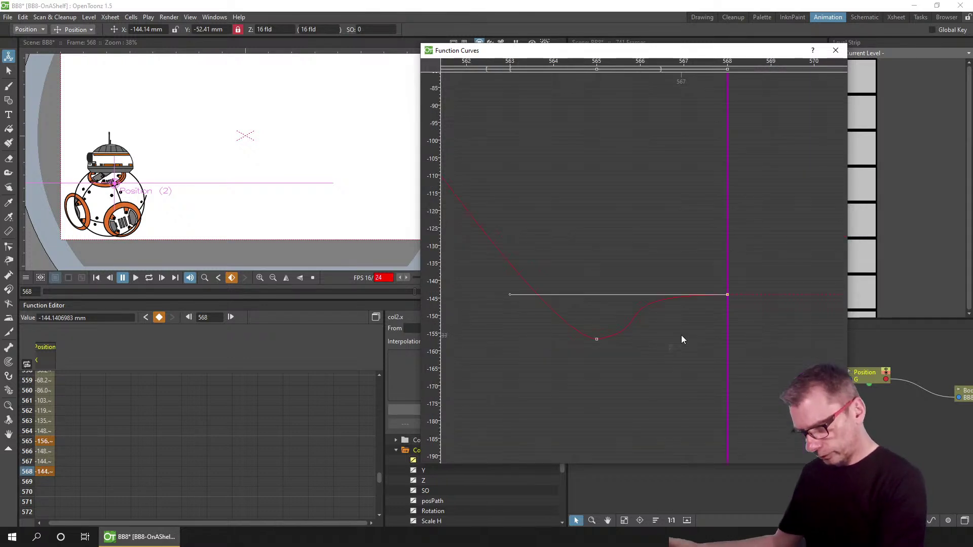
{"action": "left_click_drag", "start_coordinate": [539, 300], "coordinate": [700, 301]}
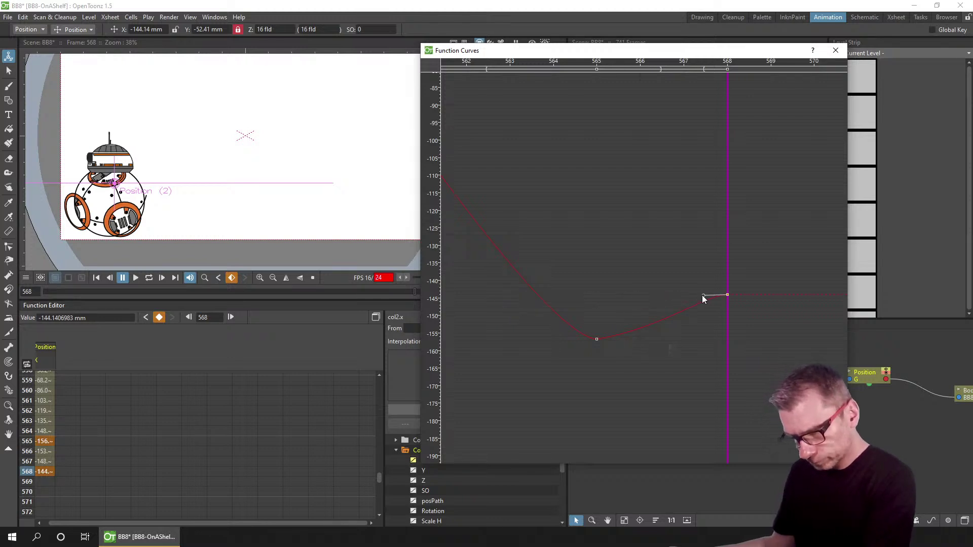
{"action": "scroll", "coordinate": [741, 314], "scroll_direction": "up", "scroll_amount": 5}
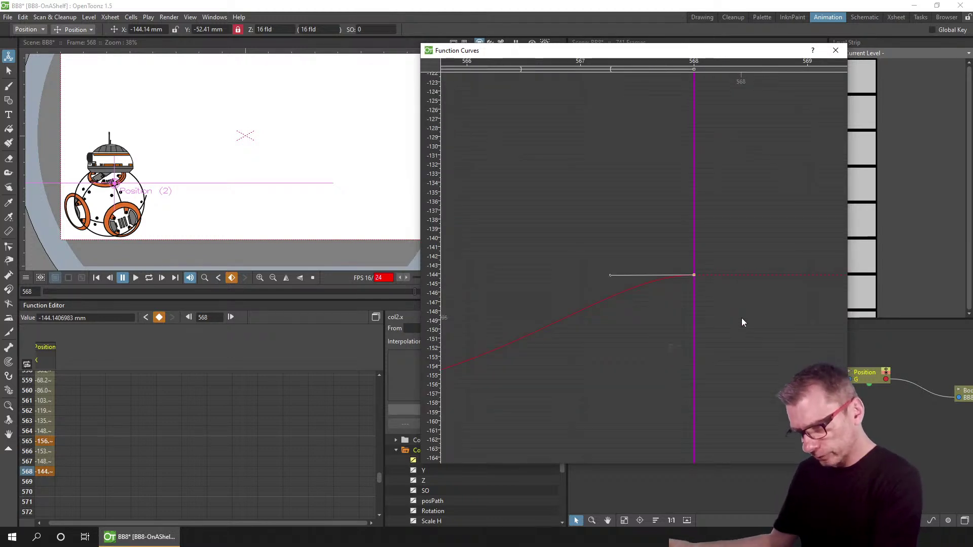
{"action": "left_click_drag", "start_coordinate": [610, 275], "coordinate": [523, 279]}
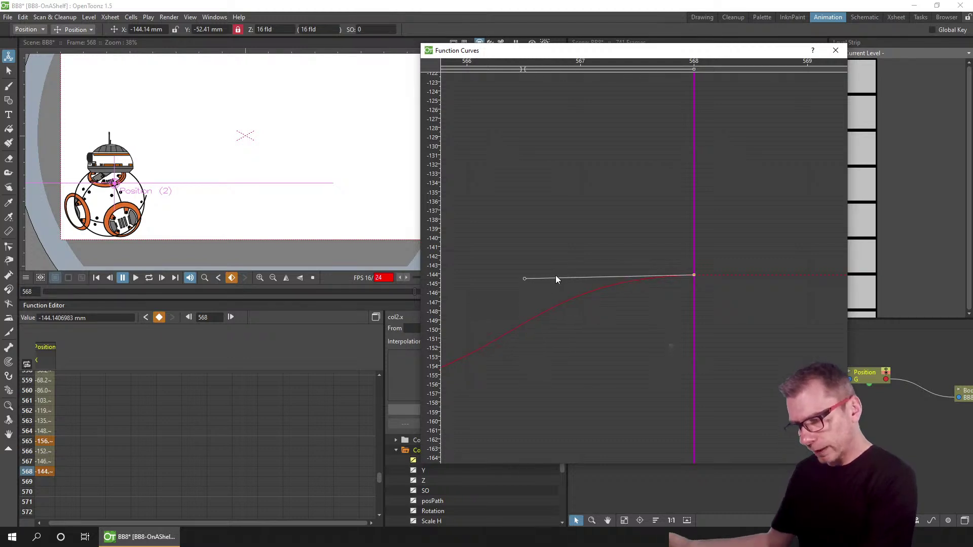
- Shorten the ease-in handle of the X position key at frame 565 so it starts at about frame 563
{"action": "scroll", "coordinate": [735, 299], "scroll_direction": "down", "scroll_amount": 3}
{"action": "scroll", "coordinate": [730, 330], "scroll_direction": "down", "scroll_amount": 1}
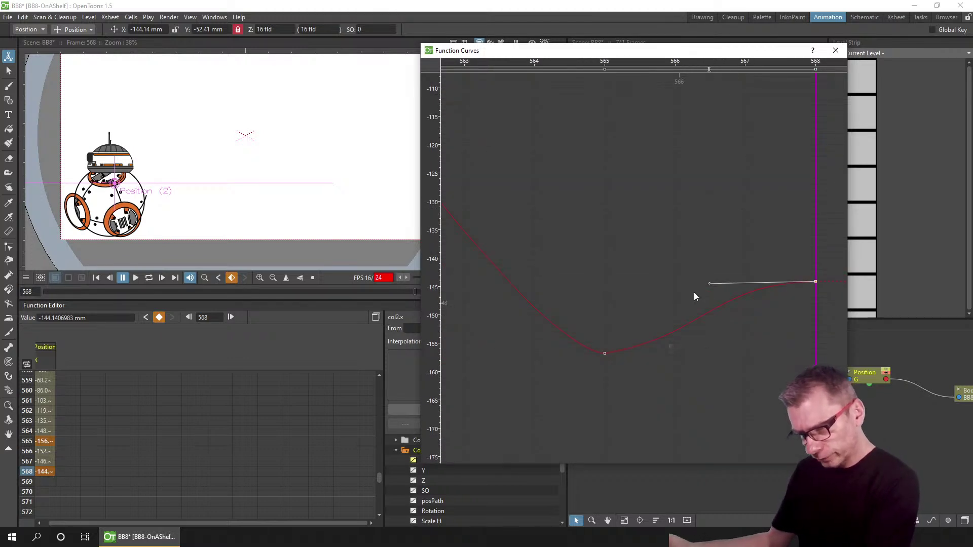
{"action": "left_click", "coordinate": [605, 353]}
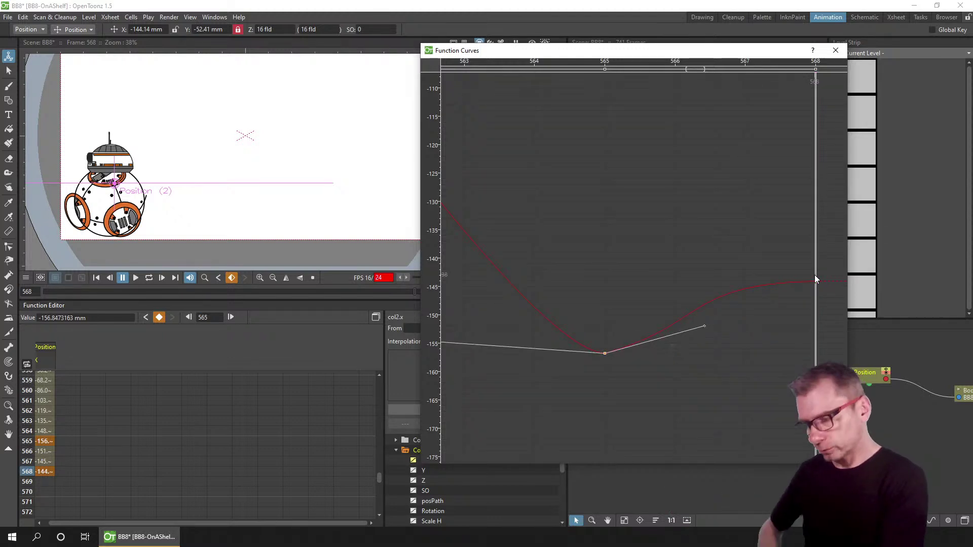
{"action": "left_click_drag", "start_coordinate": [558, 384], "coordinate": [656, 383]}
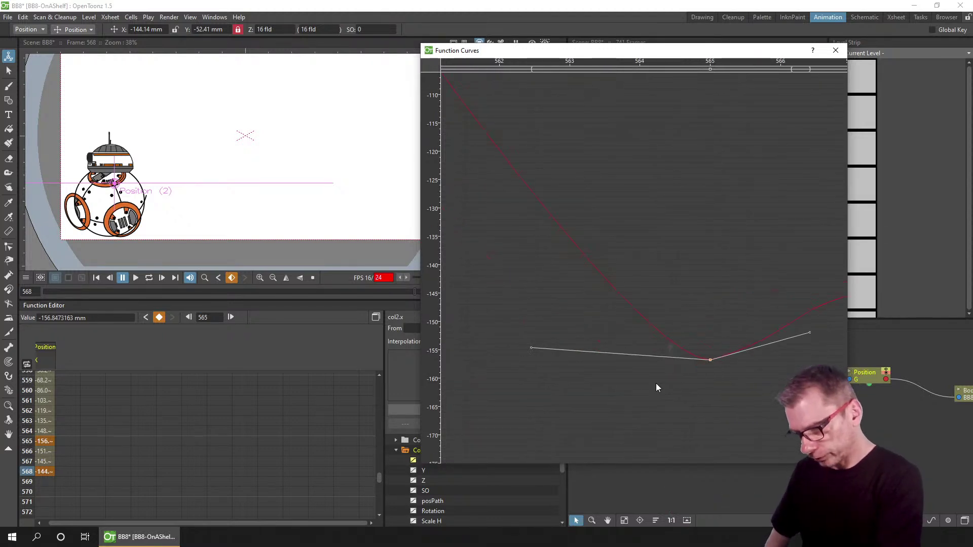
{"action": "left_click_drag", "start_coordinate": [579, 347], "coordinate": [564, 351]}
{"action": "left_click", "coordinate": [558, 357]}
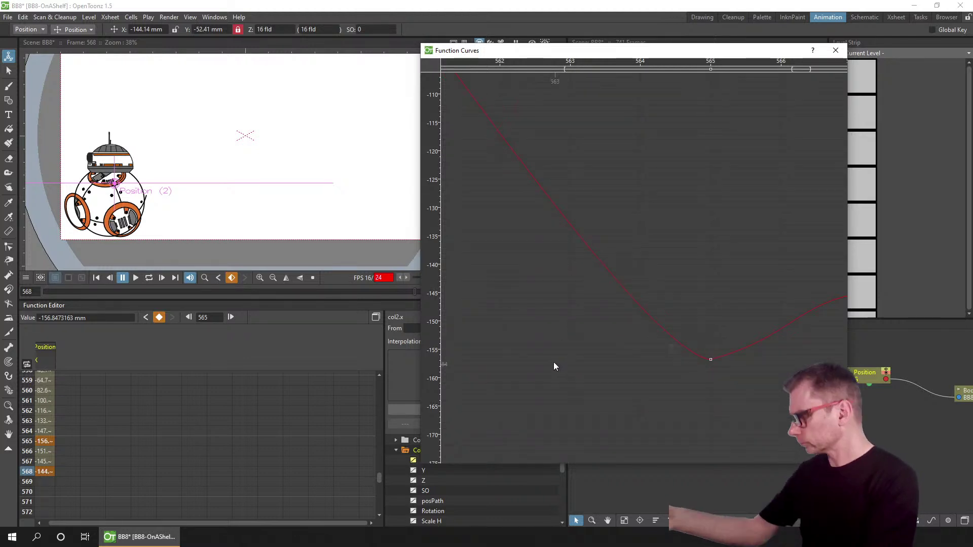
- Check the preview settings, and render a preview of frames 520 to 593 to inspect the move from its first frame
{"action": "left_click", "coordinate": [169, 17]}
{"action": "left_click", "coordinate": [199, 29]}
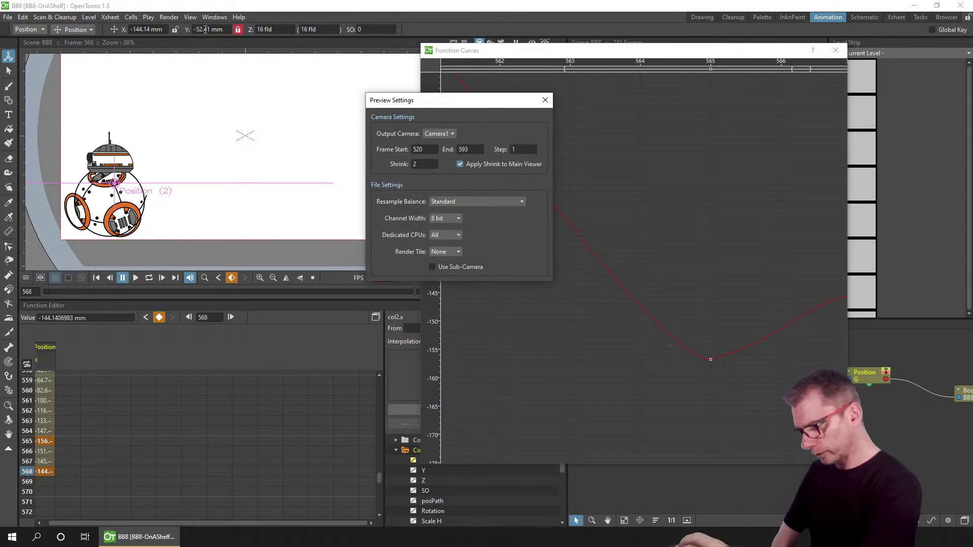
{"action": "left_click", "coordinate": [545, 100]}
{"action": "left_click", "coordinate": [170, 17]}
{"action": "left_click", "coordinate": [191, 42]}
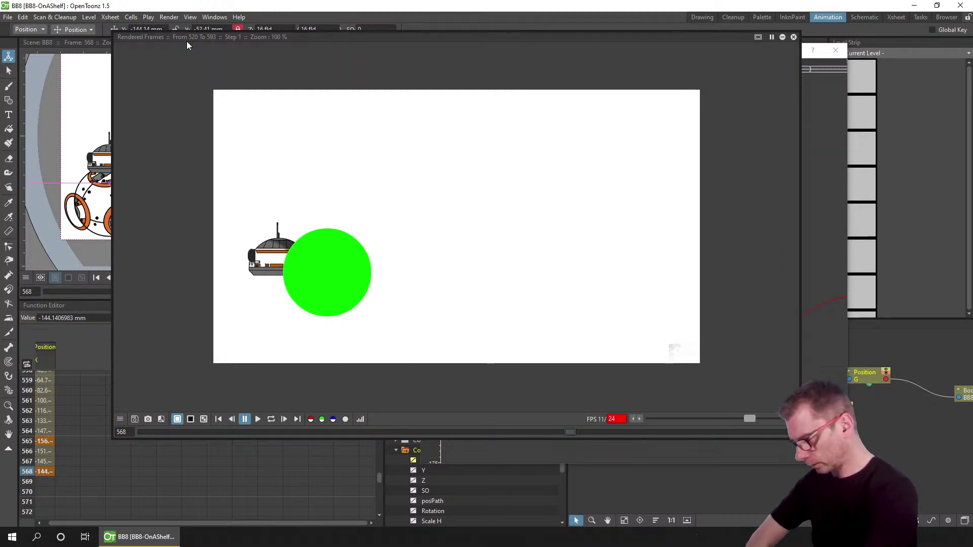
{"action": "left_click", "coordinate": [219, 419]}
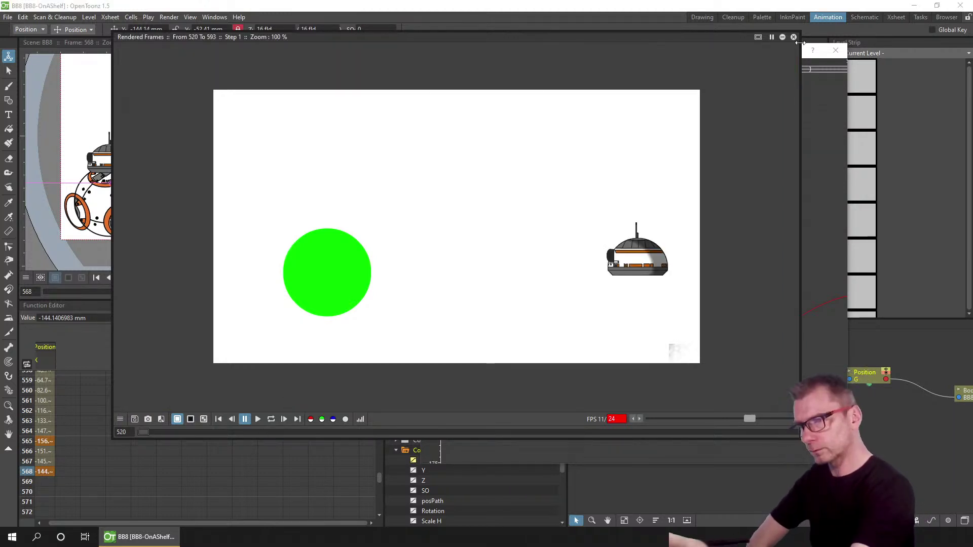
{"action": "left_click", "coordinate": [794, 37]}
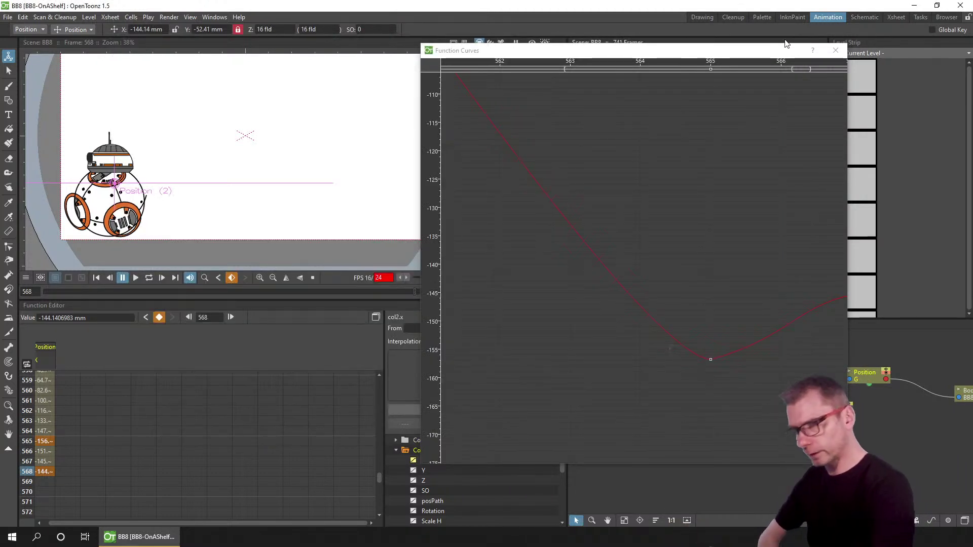
- Close the function curves and hide the green Col5 column from the preview, checking frame 568 in preview mode
{"action": "left_click", "coordinate": [835, 50]}
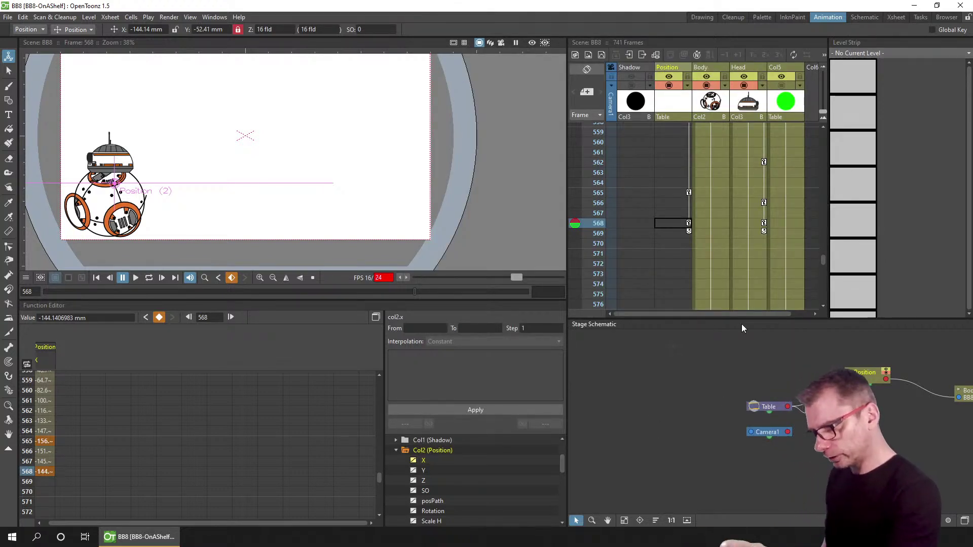
{"action": "left_click", "coordinate": [786, 68]}
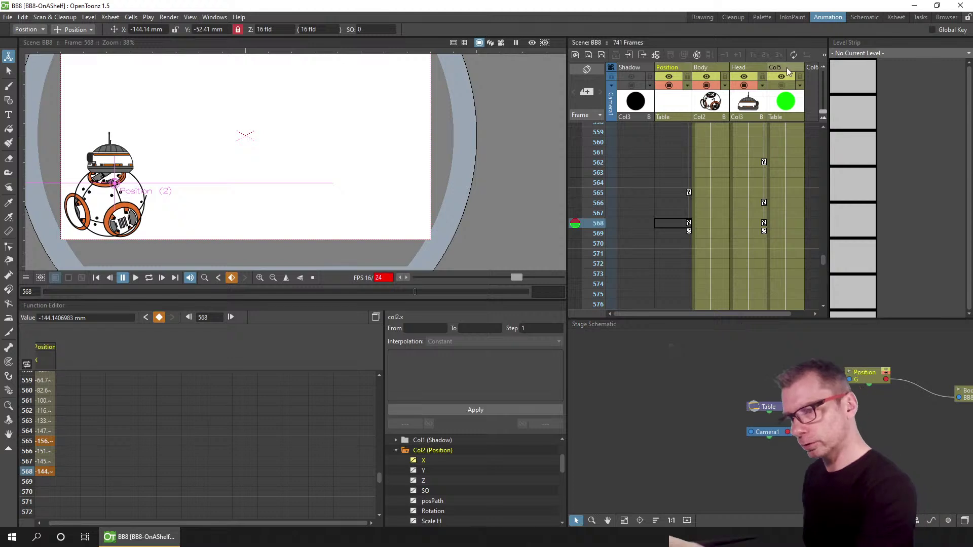
{"action": "left_click", "coordinate": [782, 77]}
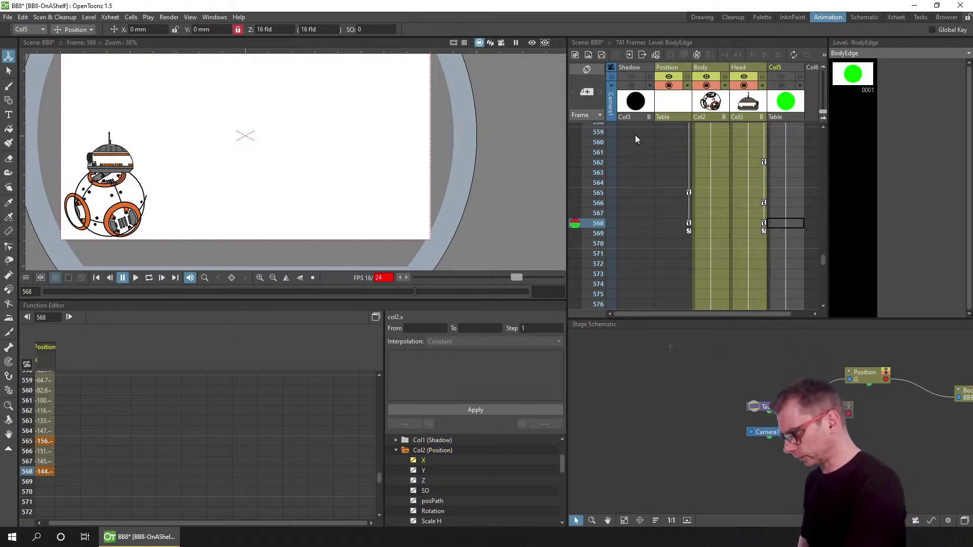
{"action": "left_click", "coordinate": [532, 43]}
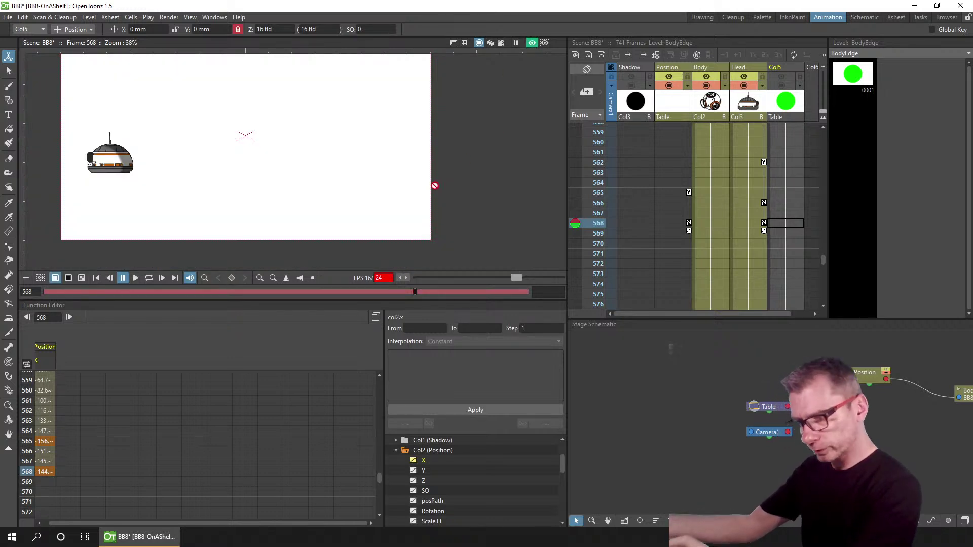
{"action": "left_click", "coordinate": [533, 43]}
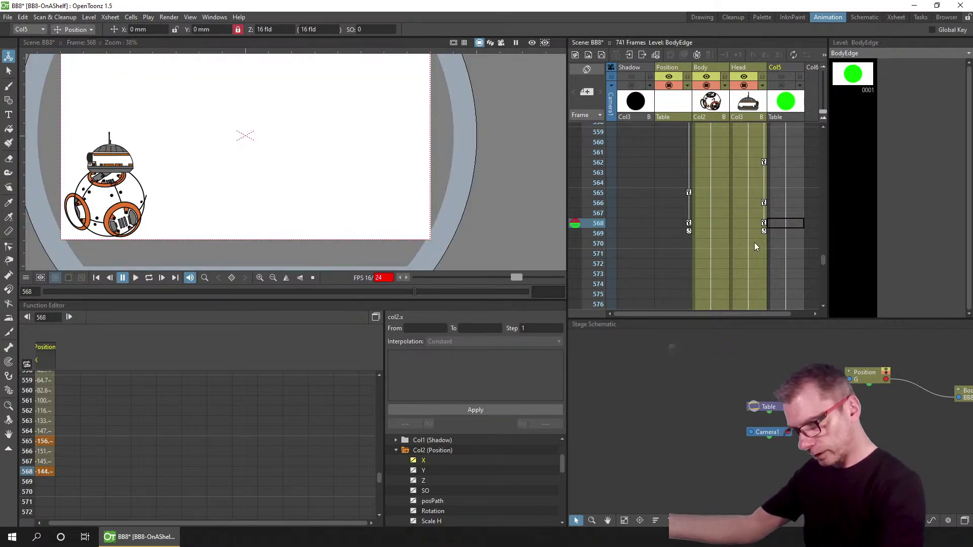
- Look over the position and head keys around frames 565 to 569 in the Xsheet and save the scene
{"action": "scroll", "coordinate": [655, 240], "scroll_direction": "right", "scroll_amount": 1}
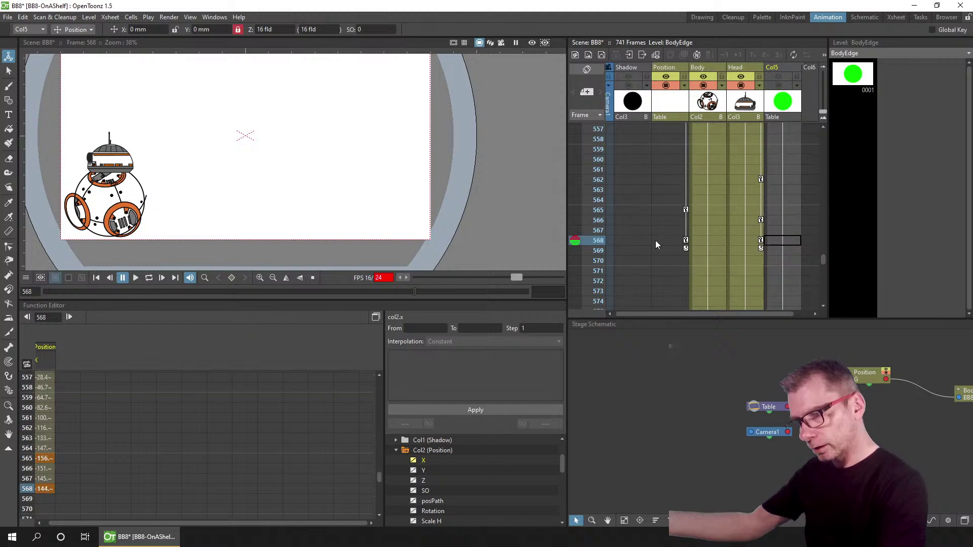
{"action": "scroll", "coordinate": [647, 120], "scroll_direction": "down", "scroll_amount": 2}
{"action": "key", "text": "ctrl+s"}
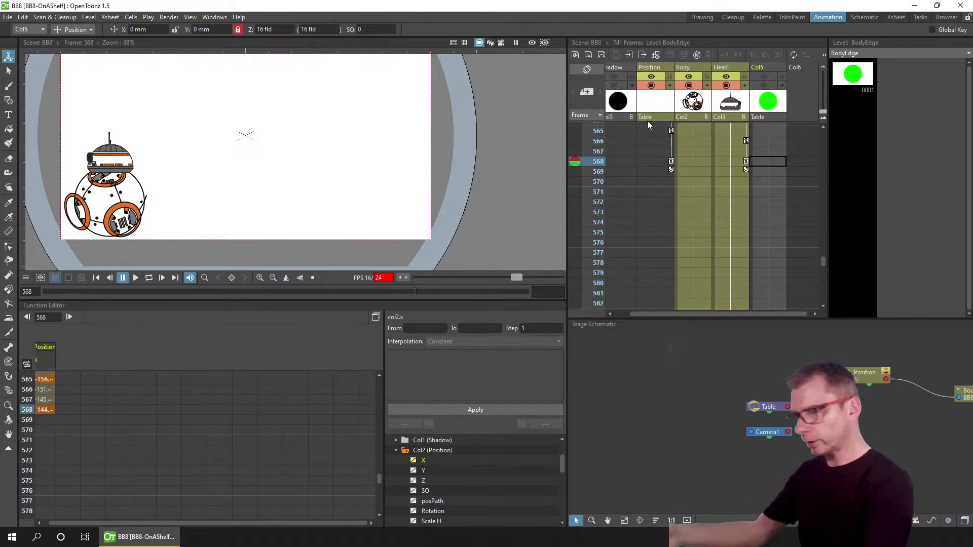
- Switch to the Drawing room and render a preview of frames 520 to 593 without the green circle
{"action": "left_click", "coordinate": [702, 18]}
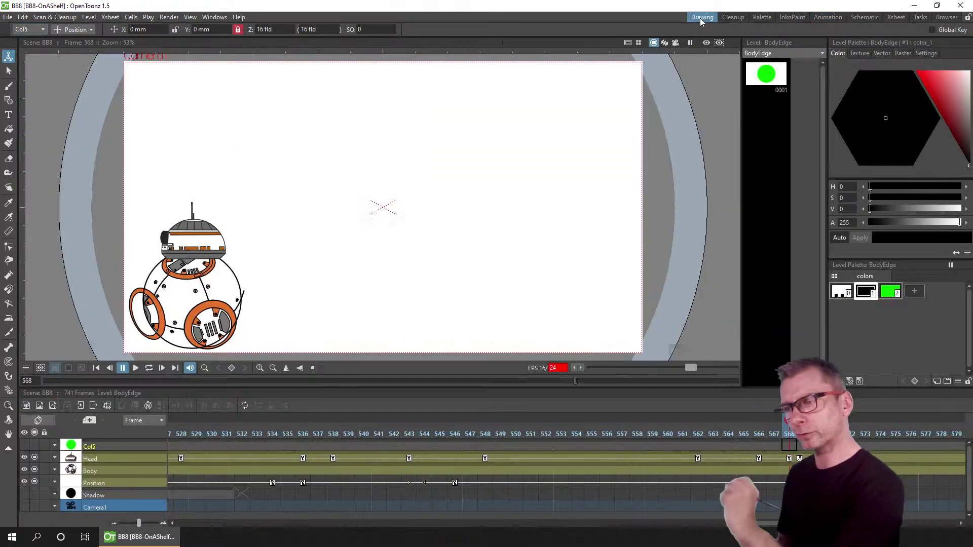
{"action": "left_click", "coordinate": [167, 16]}
{"action": "key", "text": "Escape"}
{"action": "key", "text": "ctrl+r"}
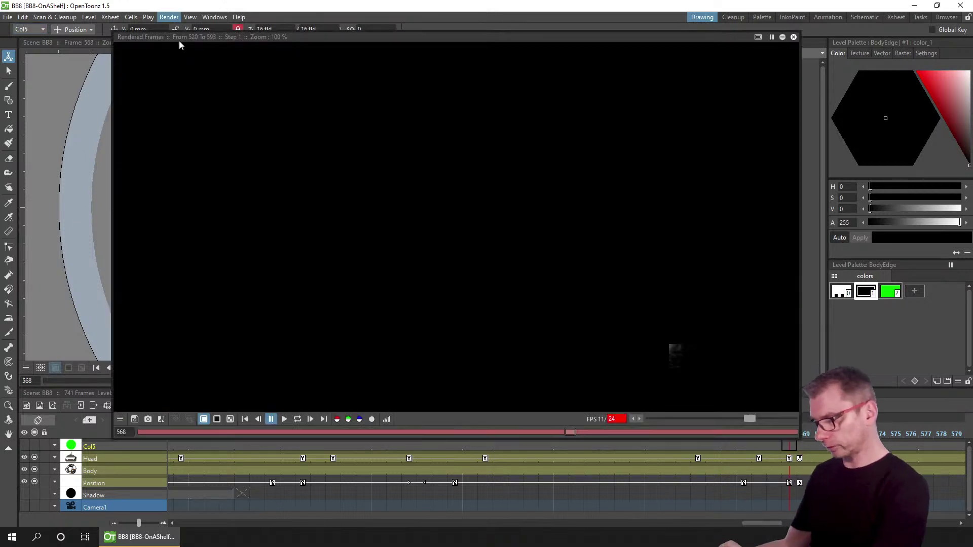
{"action": "left_click", "coordinate": [793, 38]}
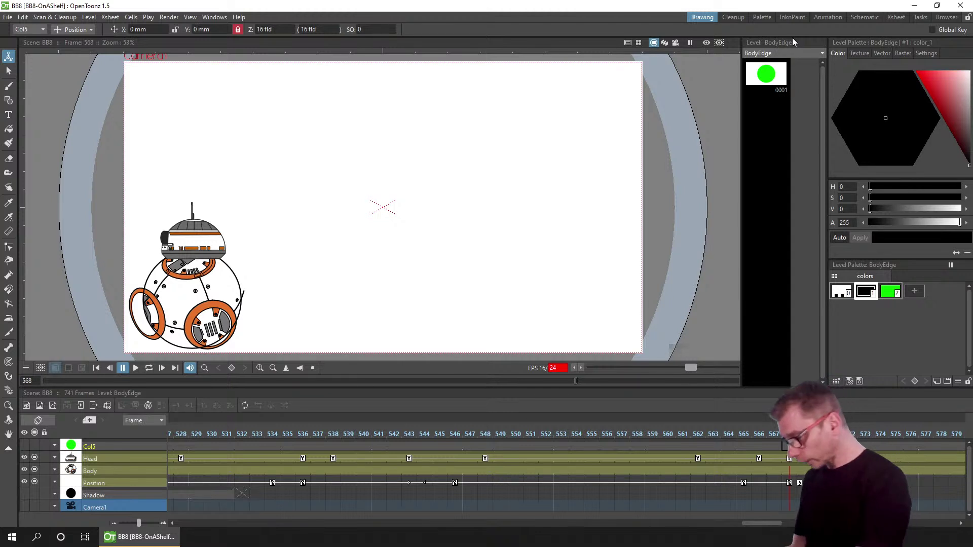
- Go to frame 528 and play the sideways move in the viewer's preview mode to judge the timing
{"action": "left_click", "coordinate": [178, 470]}
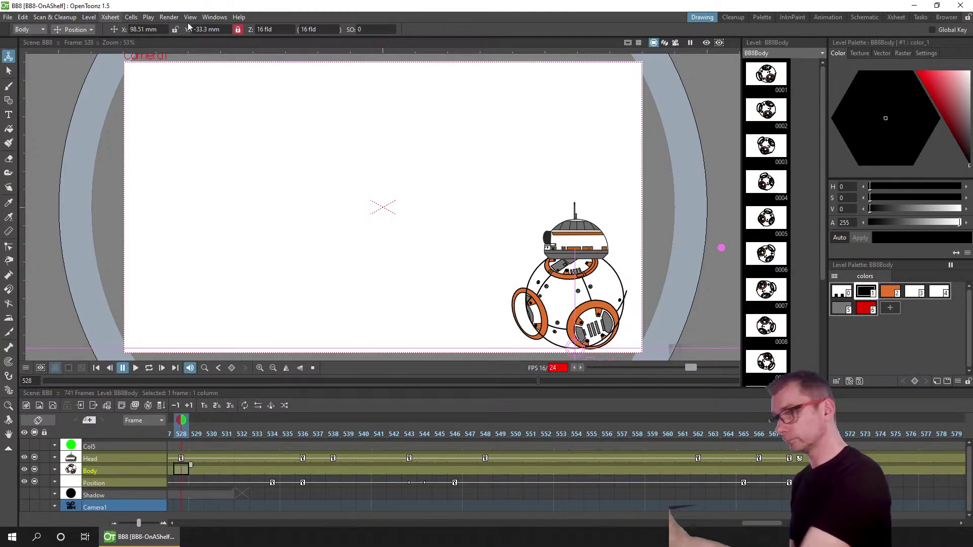
{"action": "left_click", "coordinate": [706, 43]}
{"action": "left_click", "coordinate": [707, 43]}
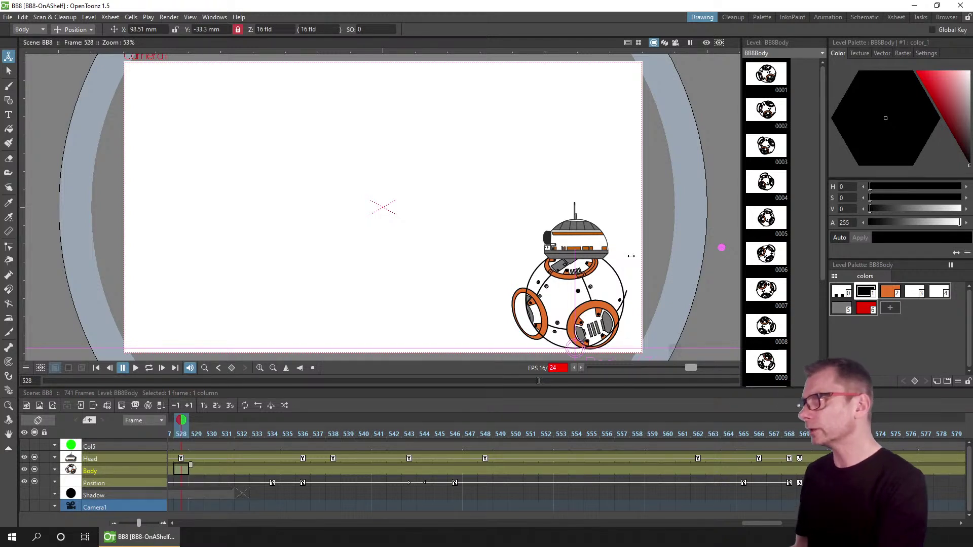
{"action": "left_click", "coordinate": [711, 43]}
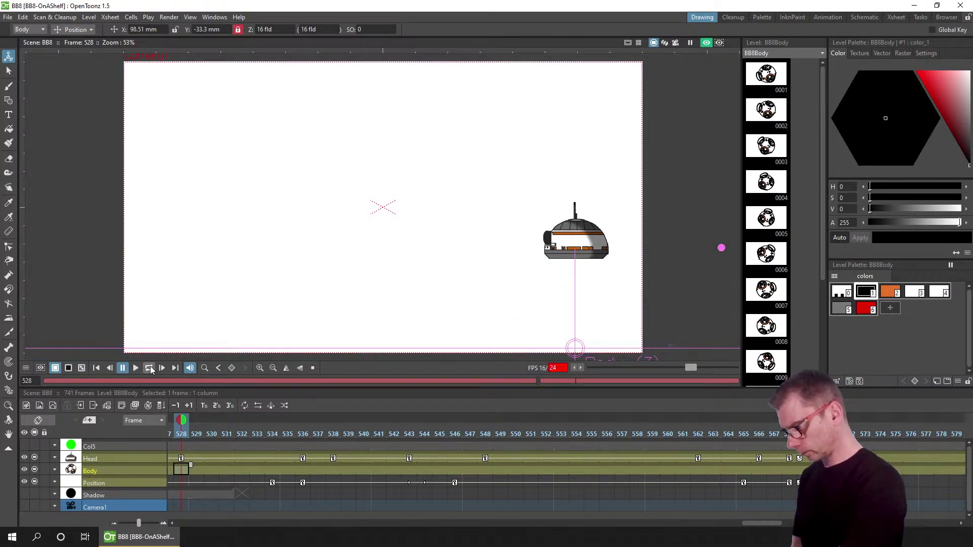
{"action": "left_click", "coordinate": [122, 369]}
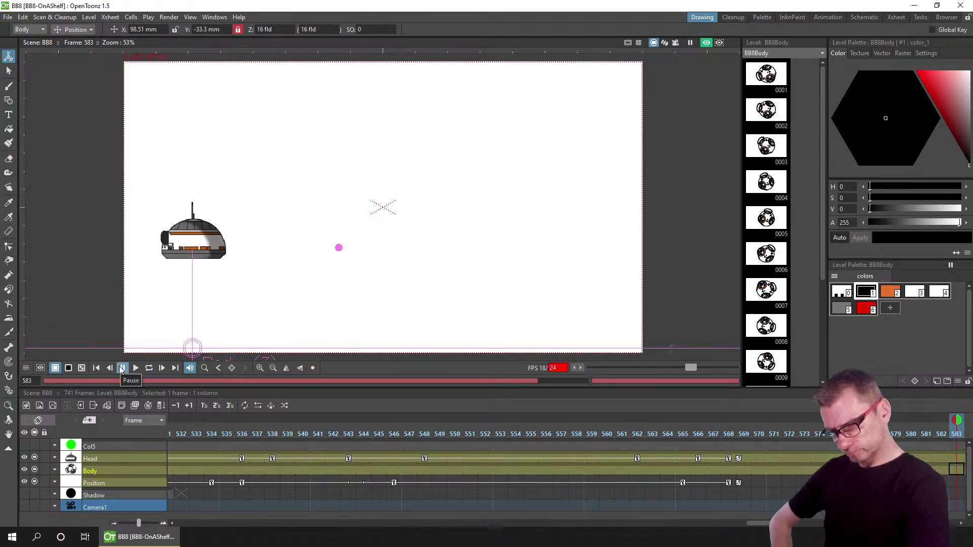
{"action": "left_click", "coordinate": [707, 42]}
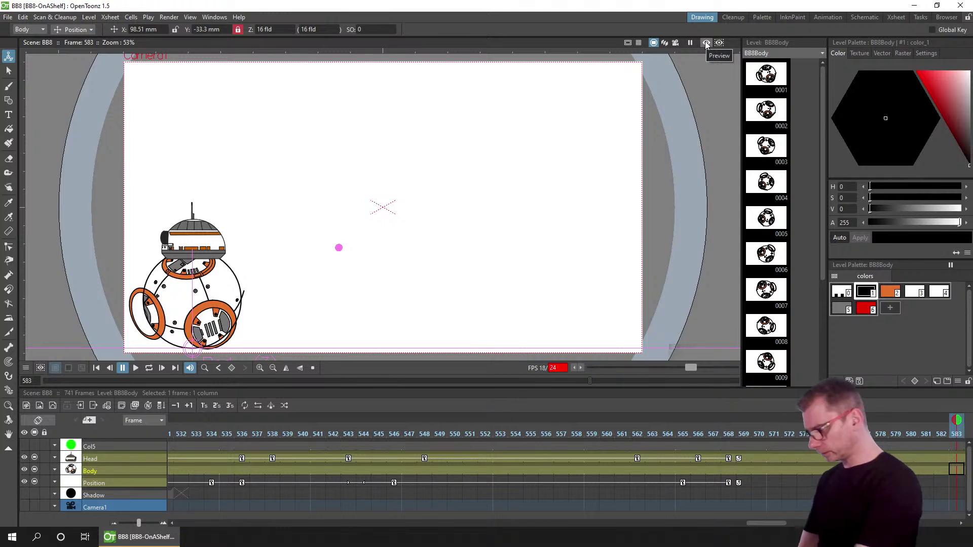
- Make the green Col5 layer visible in the preview again, check it in preview mode, and go to frame 534
{"action": "left_click", "coordinate": [26, 445]}
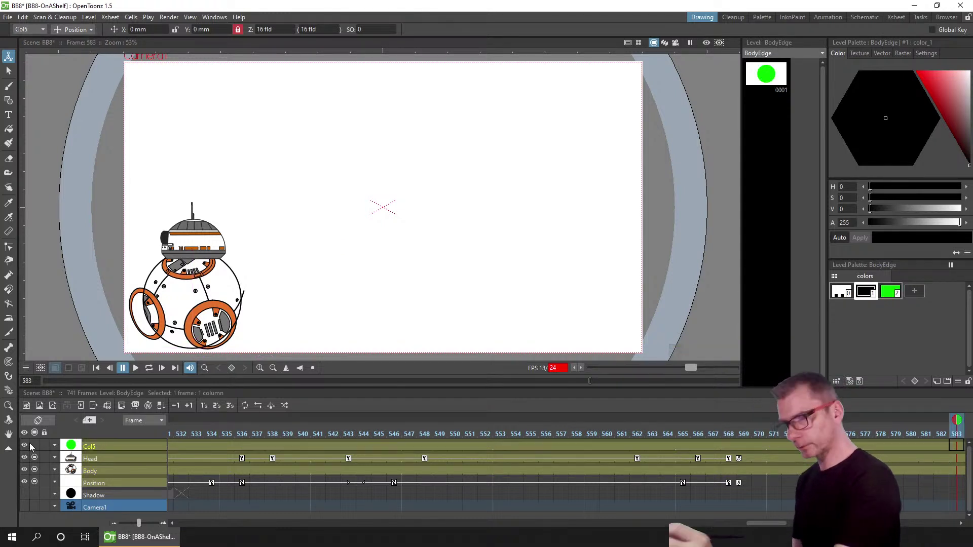
{"action": "left_click", "coordinate": [706, 43]}
{"action": "left_click", "coordinate": [706, 43]}
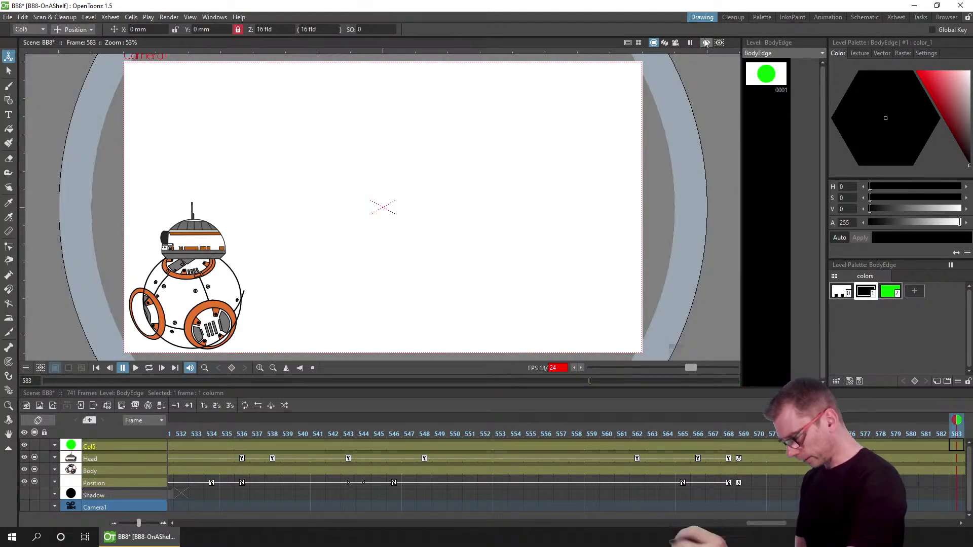
{"action": "scroll", "coordinate": [273, 491], "scroll_direction": "right", "scroll_amount": 1}
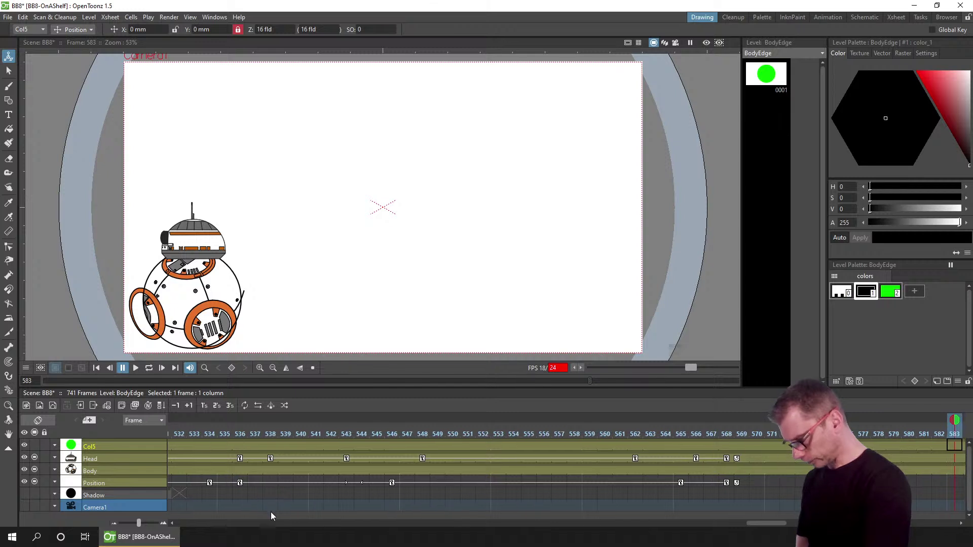
{"action": "left_click", "coordinate": [213, 445]}
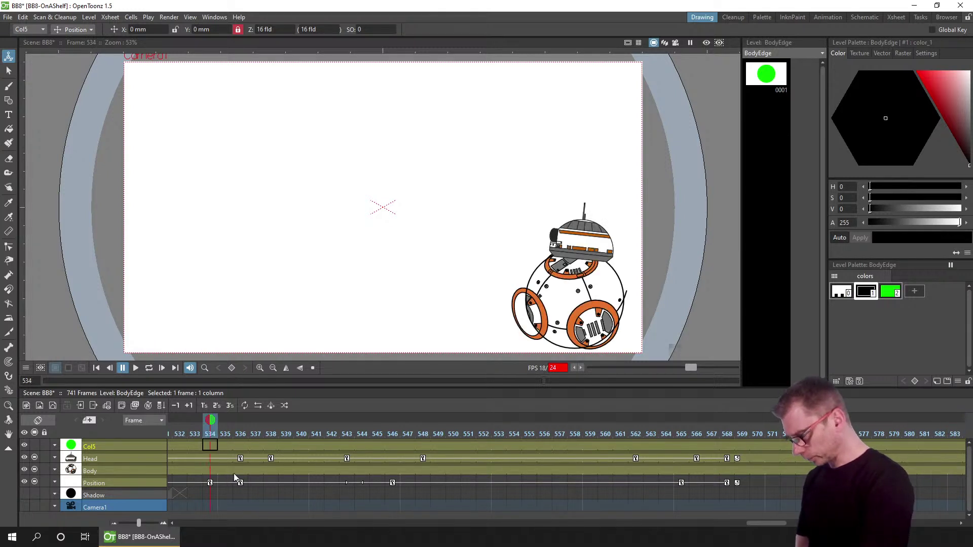
- Rename the Col5 layer as Mask and save the scene, checking frame 534 in preview mode
{"action": "double_click", "coordinate": [107, 446]}
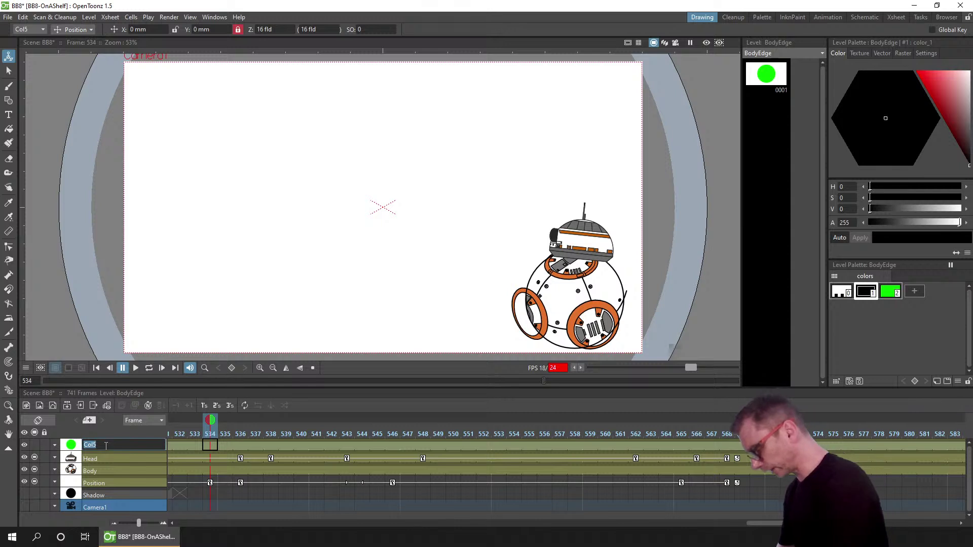
{"action": "type", "text": "Mask"}
{"action": "key", "text": "Return"}
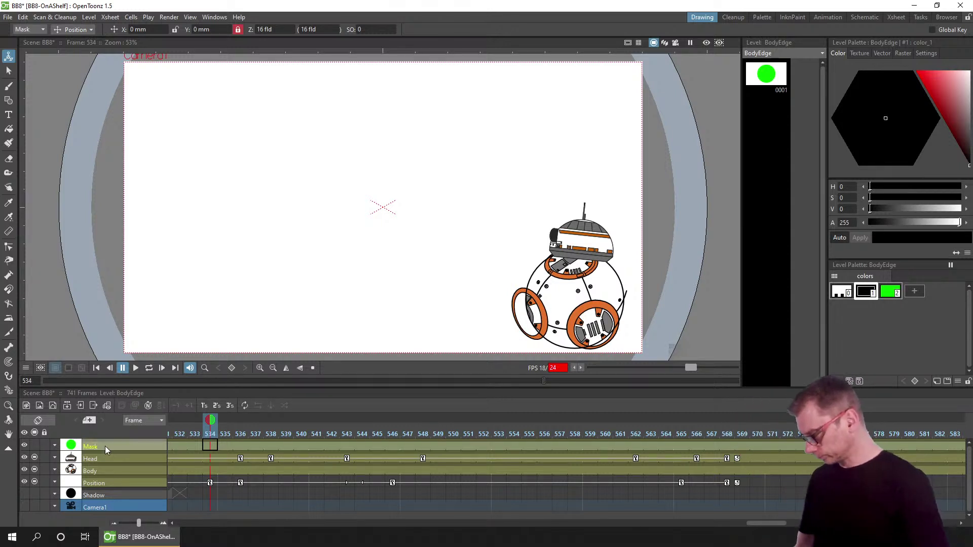
{"action": "key", "text": "ctrl+s"}
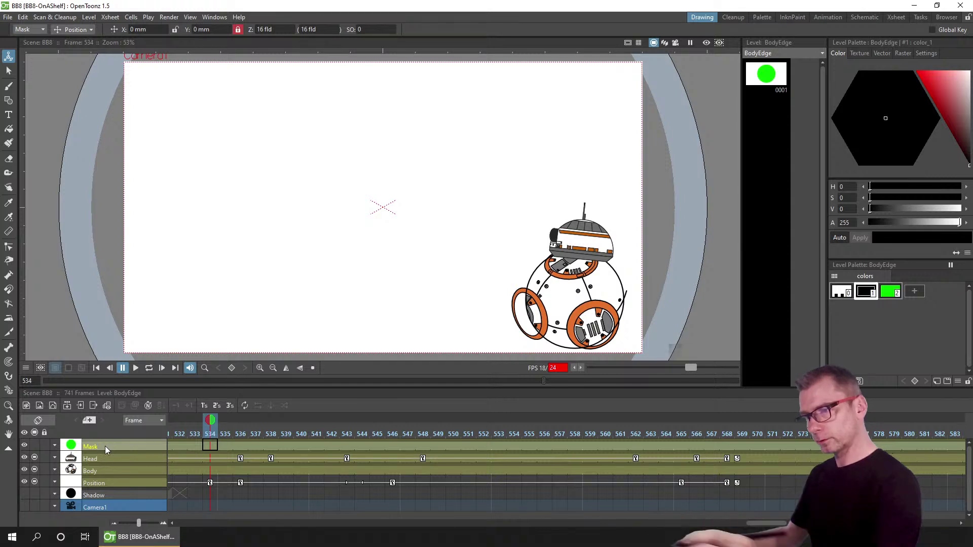
{"action": "left_click", "coordinate": [707, 43]}
{"action": "left_click", "coordinate": [706, 43]}
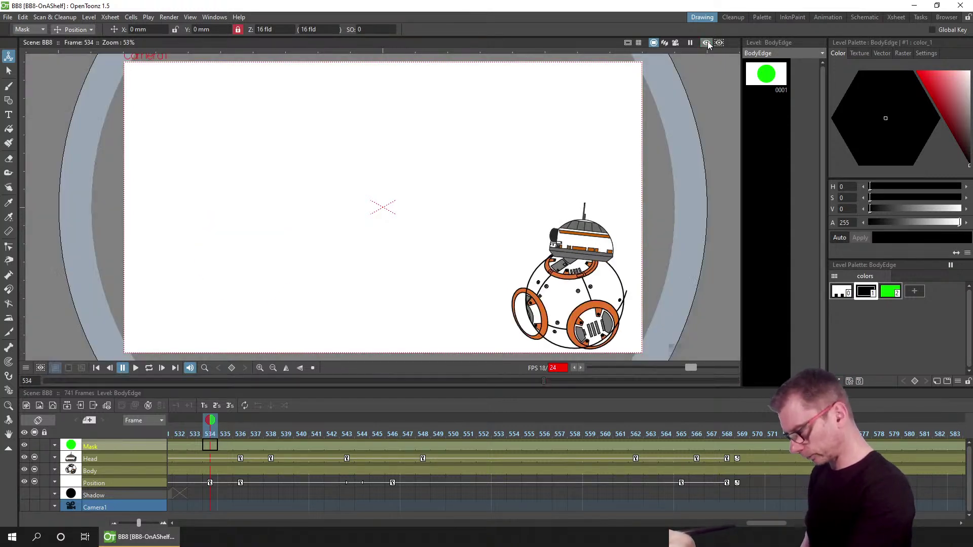
- In the stage schematic, move the Mask node below Shadow and parent it to the Body node instead of Table
{"action": "left_click", "coordinate": [868, 17]}
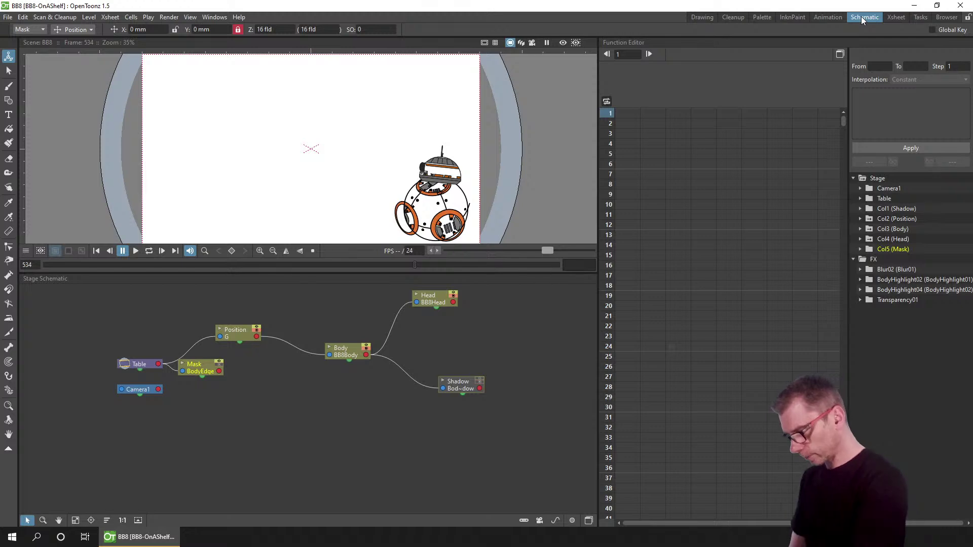
{"action": "left_click_drag", "start_coordinate": [197, 373], "coordinate": [459, 437]}
{"action": "left_click_drag", "start_coordinate": [366, 358], "coordinate": [364, 358]}
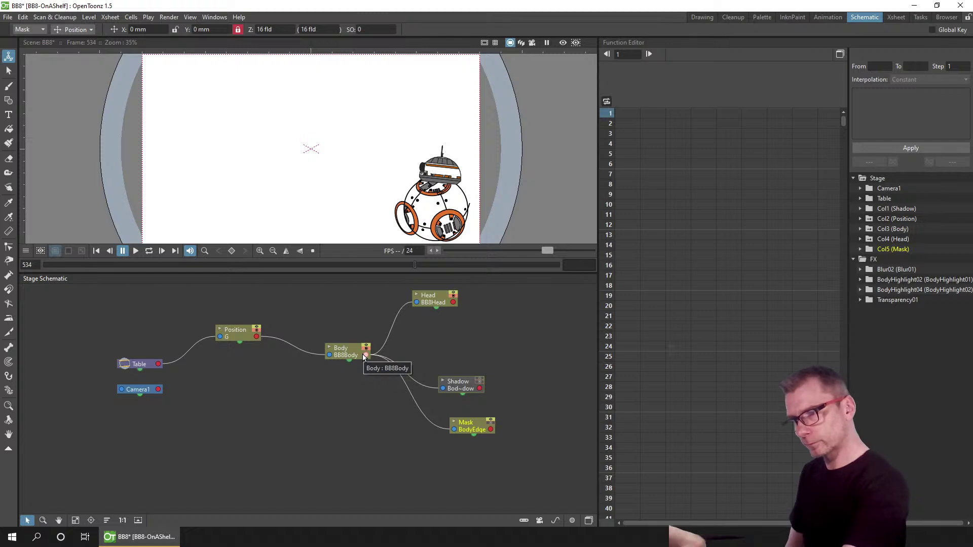
- Return to the Drawing room and preview frame 534 to check the green mask's alignment with the body
{"action": "left_click", "coordinate": [703, 18]}
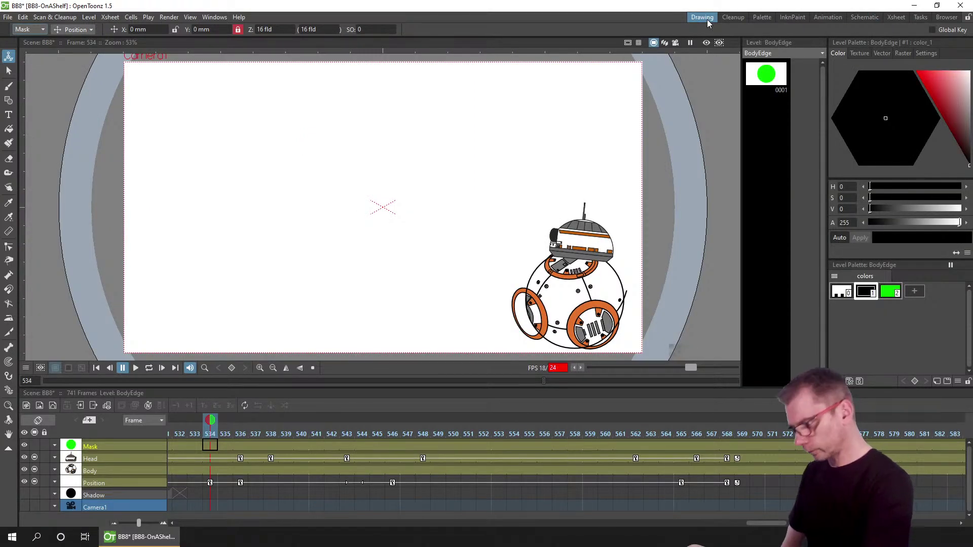
{"action": "left_click", "coordinate": [36, 442]}
{"action": "left_click", "coordinate": [36, 443]}
{"action": "left_click", "coordinate": [707, 43]}
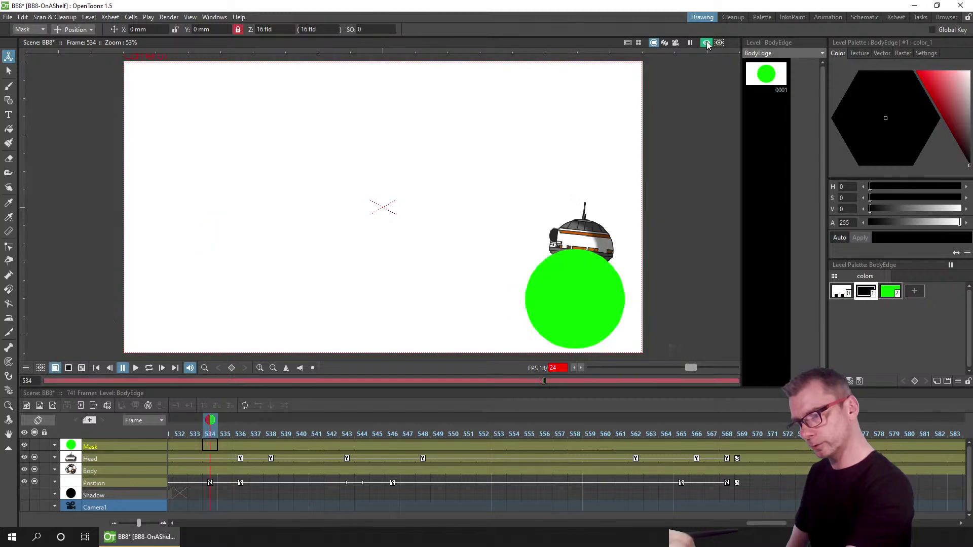
- Compare frame 534 with preview mode on and off, and align the Mask node closer to Body in the stage schematic
{"action": "left_click", "coordinate": [708, 43]}
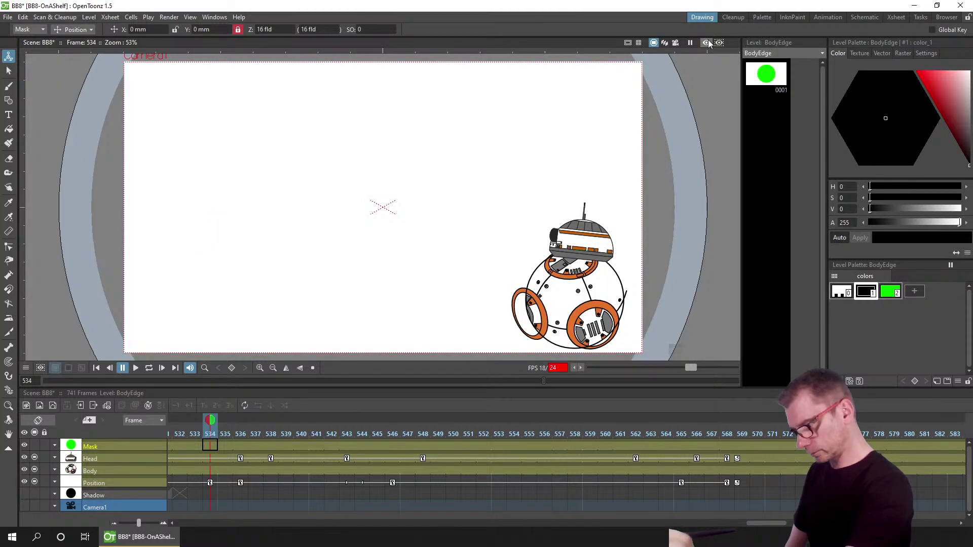
{"action": "left_click", "coordinate": [707, 40]}
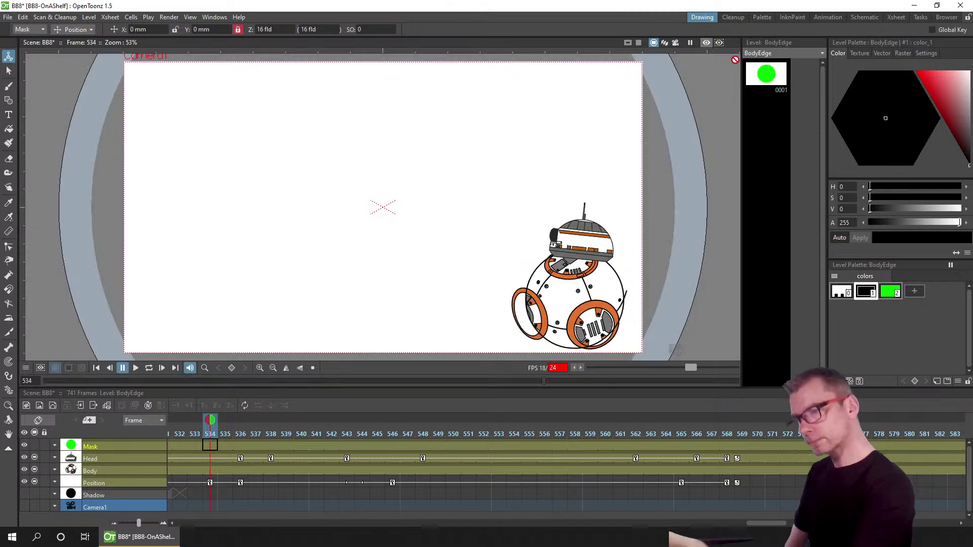
{"action": "left_click", "coordinate": [707, 44]}
{"action": "left_click", "coordinate": [865, 17]}
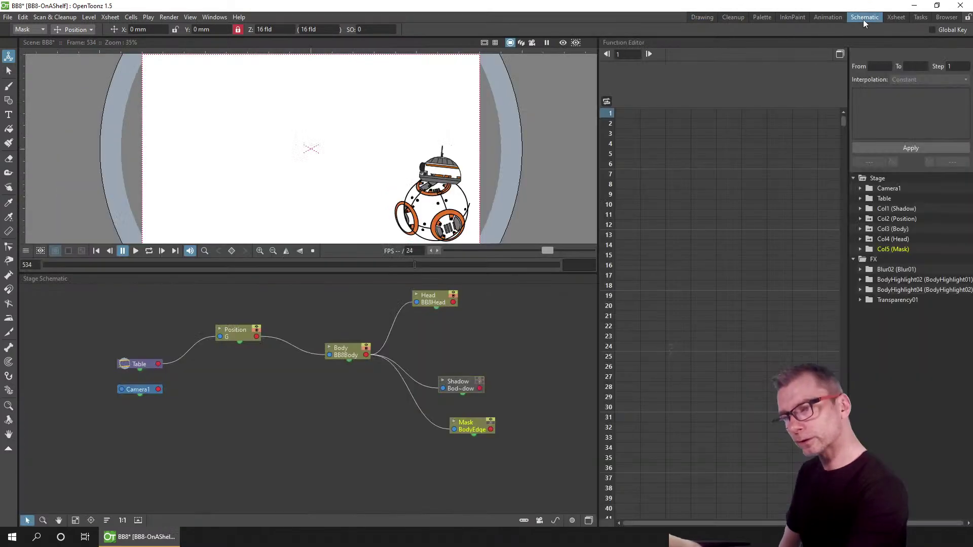
{"action": "left_click_drag", "start_coordinate": [470, 427], "coordinate": [435, 426]}
- In the FX schematic, place the Mask node beneath the Body node and delete its link to the XSheet node
{"action": "left_click", "coordinate": [589, 520]}
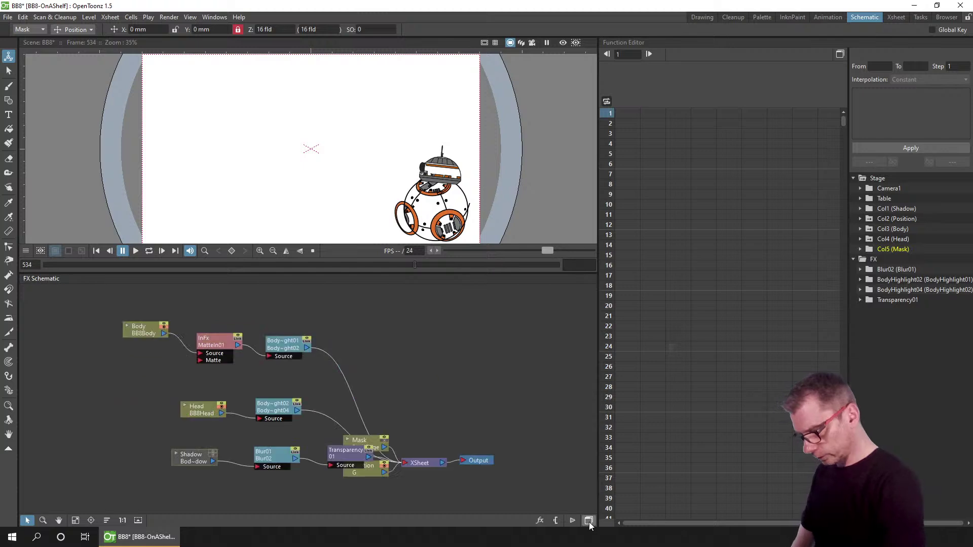
{"action": "left_click_drag", "start_coordinate": [378, 438], "coordinate": [133, 382]}
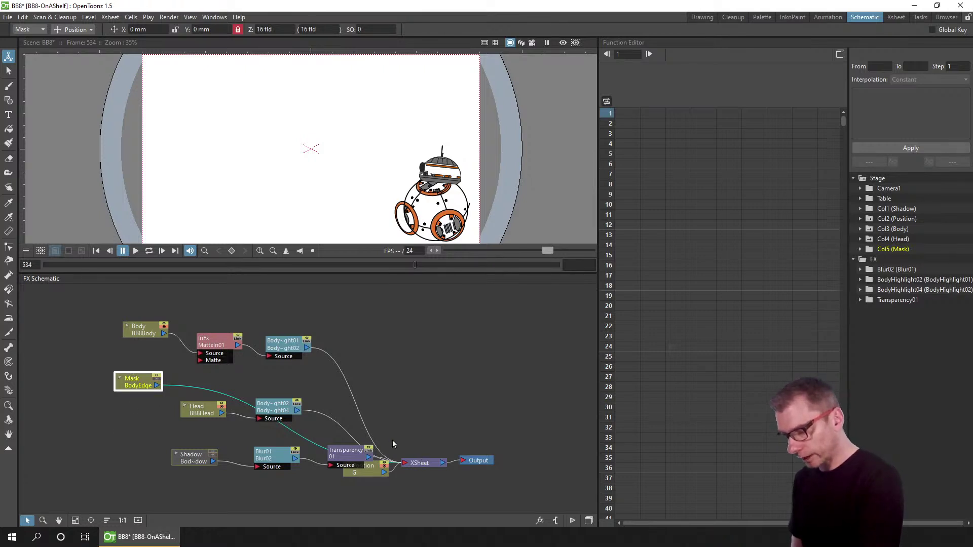
{"action": "left_click", "coordinate": [189, 390]}
{"action": "left_click_drag", "start_coordinate": [211, 377], "coordinate": [218, 372]}
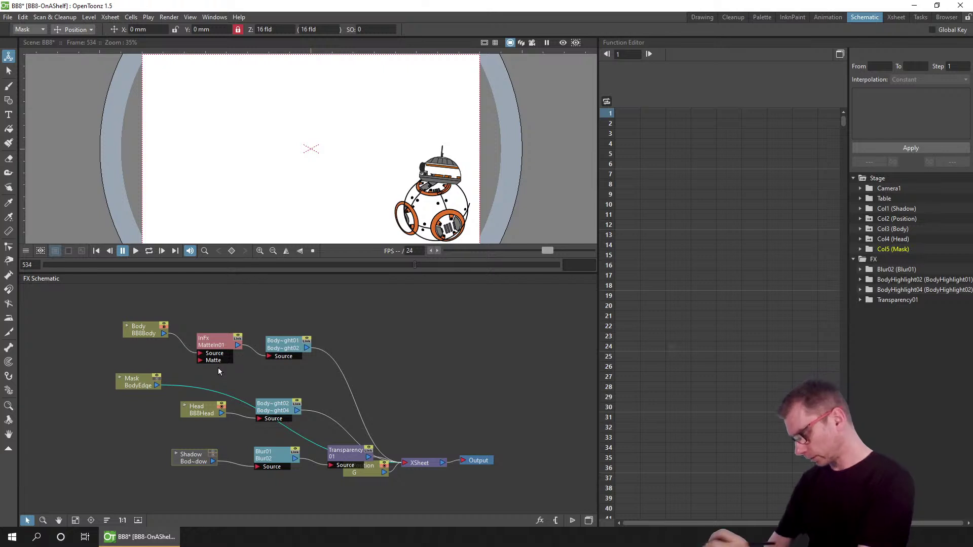
{"action": "key", "text": "Delete"}
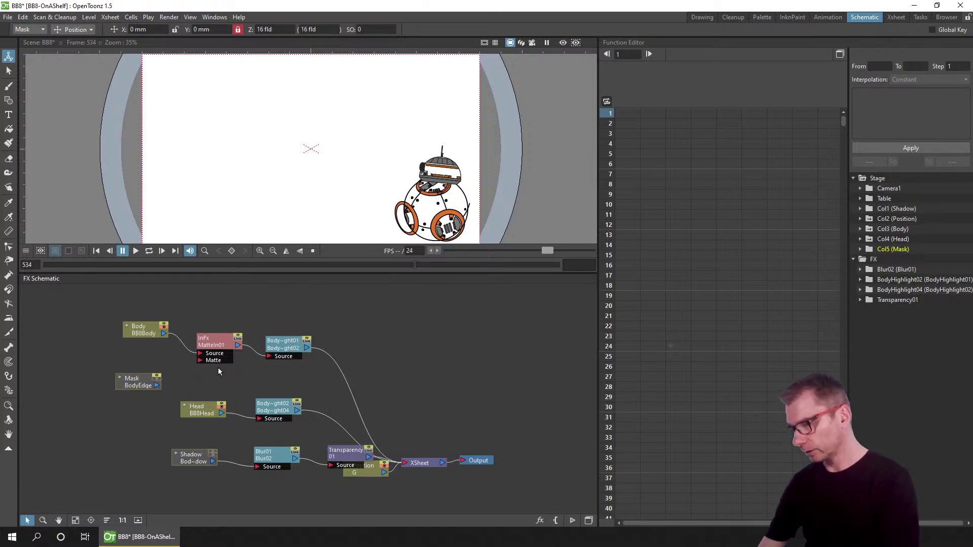
- Connect the Mask node's output to the Matte input of the Matte In effect and position Mask directly under Body
{"action": "left_click", "coordinate": [158, 387]}
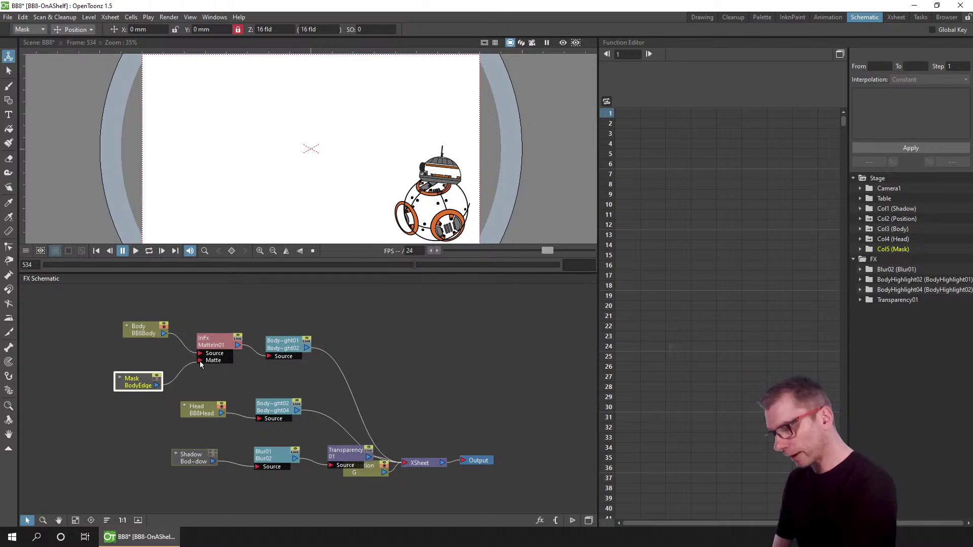
{"action": "left_click", "coordinate": [147, 364]}
{"action": "left_click_drag", "start_coordinate": [135, 382], "coordinate": [143, 365]}
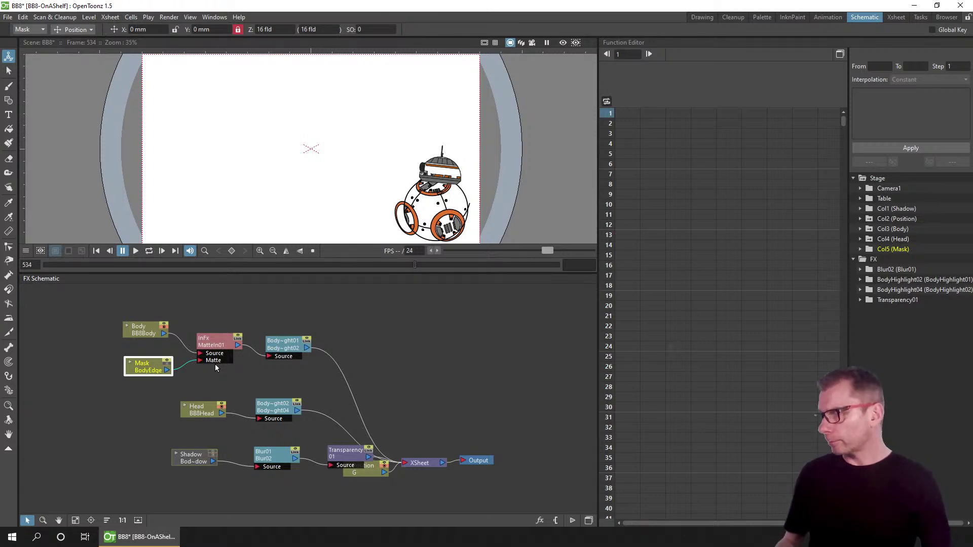
- Save the scene, restart OpenToonz and reopen the recent BB8 scene
{"action": "key", "text": "ctrl+s"}
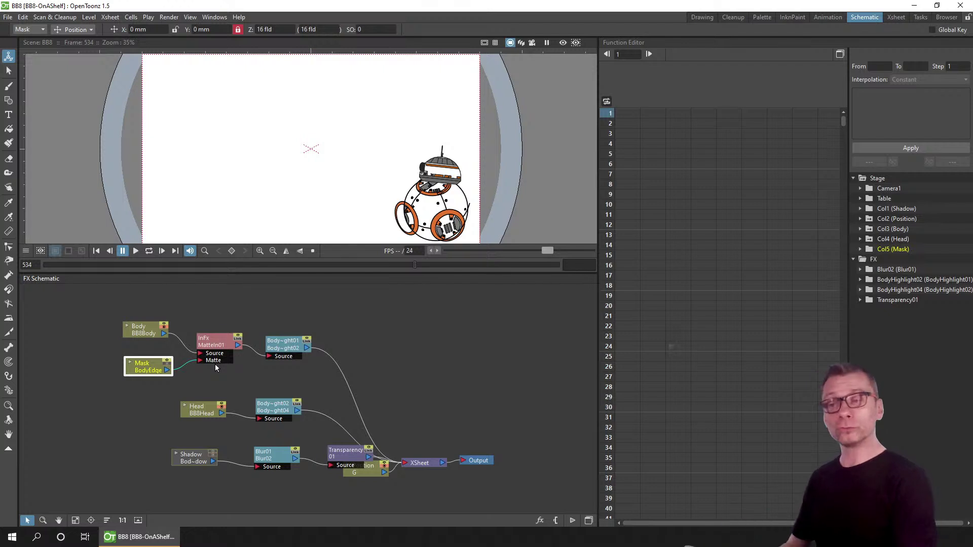
{"action": "left_click", "coordinate": [959, 9]}
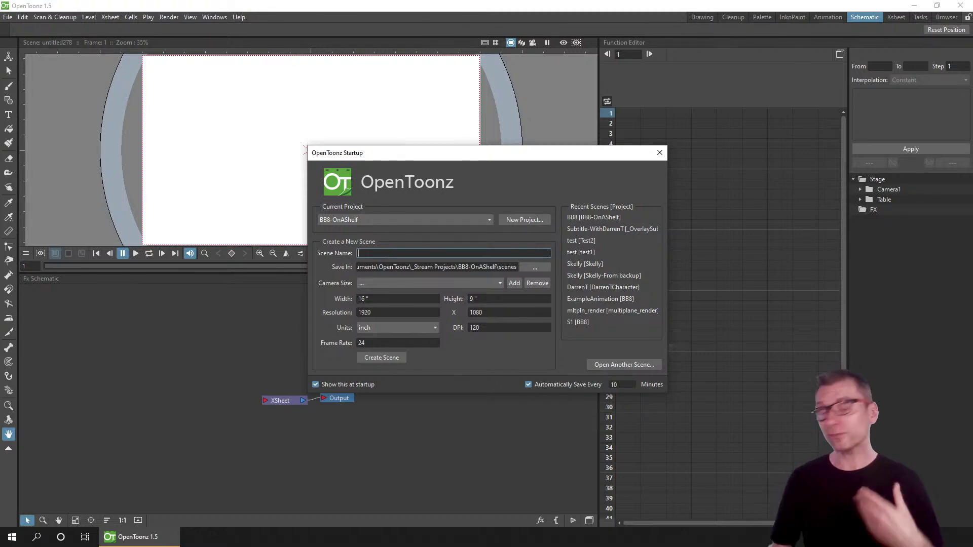
{"action": "left_click", "coordinate": [592, 217]}
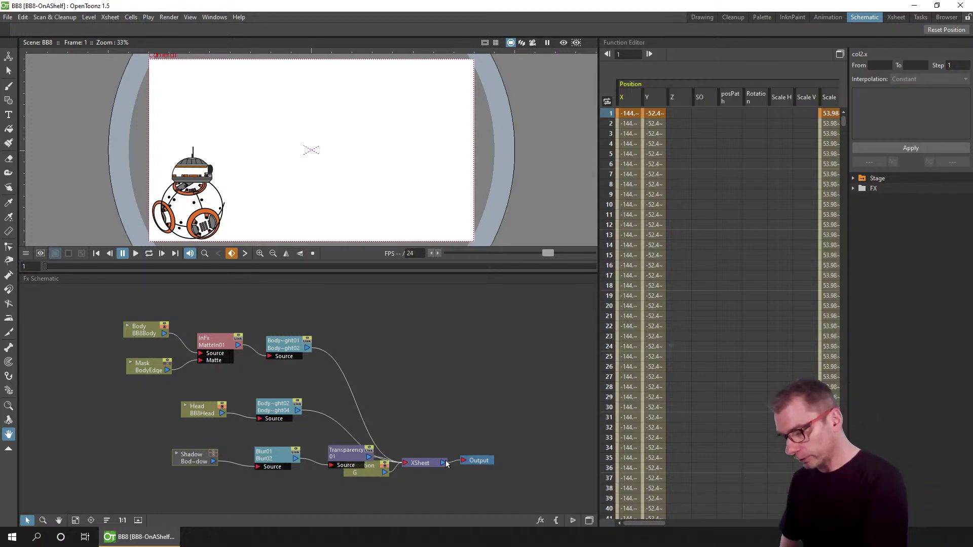
- Tidy the FX schematic by moving XSheet and Output up beside the effect nodes and Position below Transparency
{"action": "left_click", "coordinate": [479, 460]}
{"action": "left_click", "coordinate": [421, 463], "text": "ctrl"}
{"action": "key", "text": "a"}
{"action": "left_click_drag", "start_coordinate": [431, 464], "coordinate": [511, 380]}
{"action": "left_click_drag", "start_coordinate": [373, 472], "coordinate": [350, 498]}
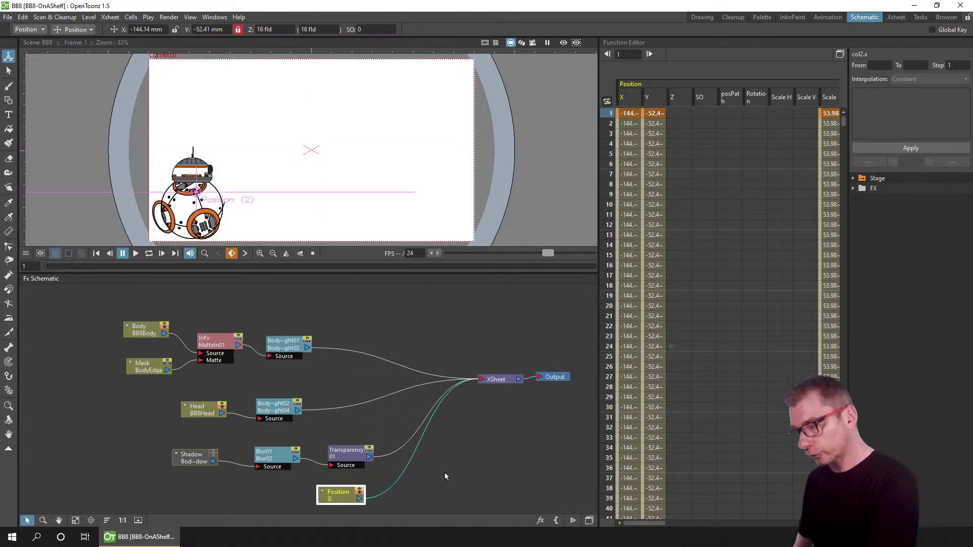
{"action": "left_click", "coordinate": [449, 455]}
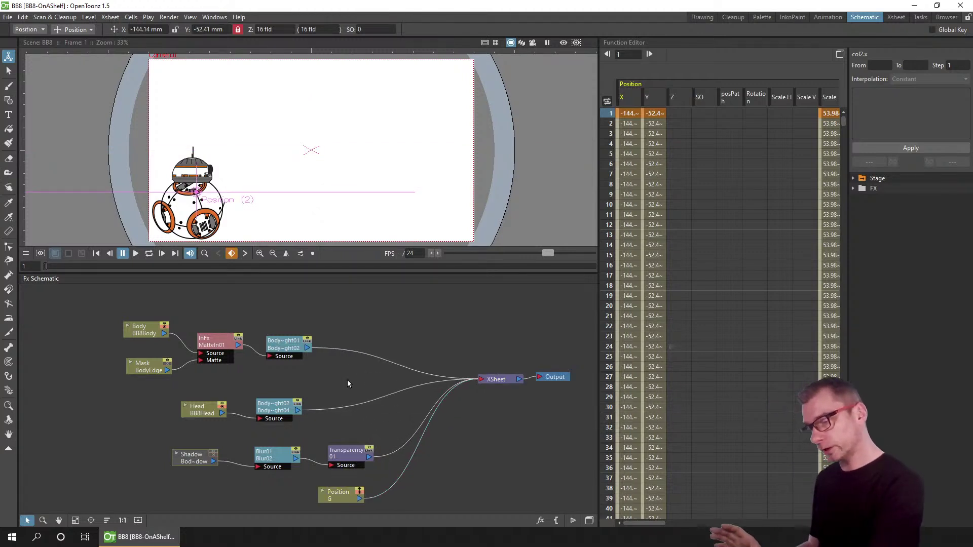
- Check the node links in the stage schematic, return to the FX schematic and toggle preview mode
{"action": "left_click", "coordinate": [588, 521]}
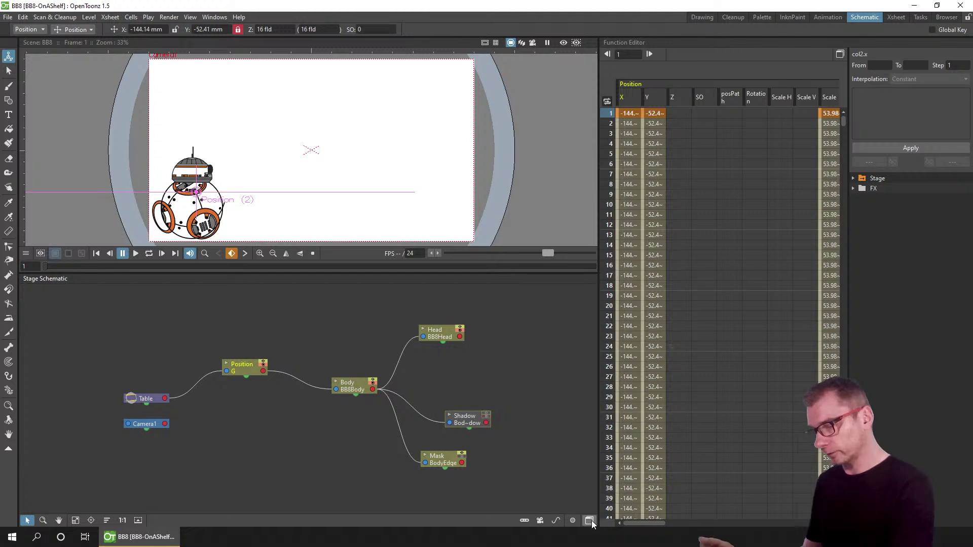
{"action": "left_click", "coordinate": [590, 522]}
{"action": "left_click", "coordinate": [562, 42]}
{"action": "left_click", "coordinate": [564, 42]}
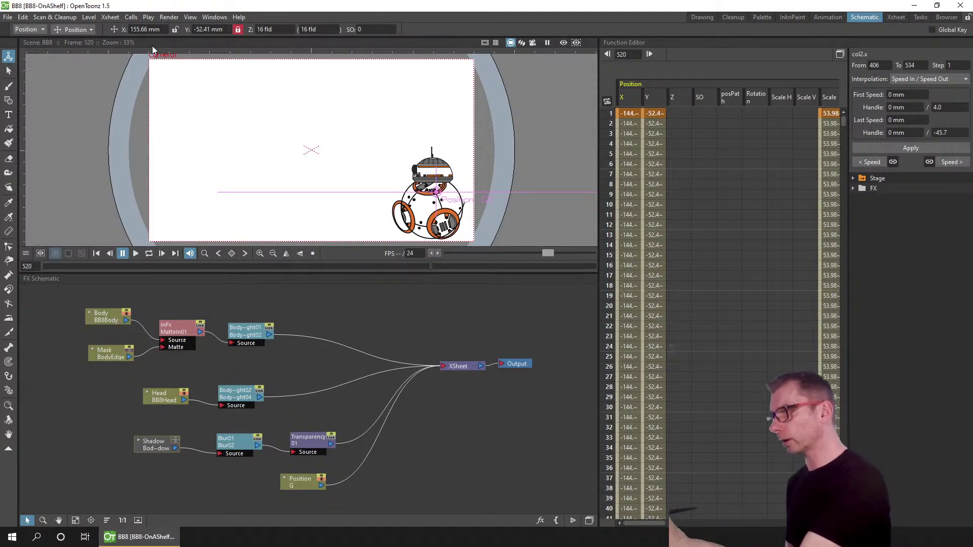
- Render a preview of frames 520 to 593, play it in a loop to check the masked body, and close it
{"action": "left_click", "coordinate": [169, 17]}
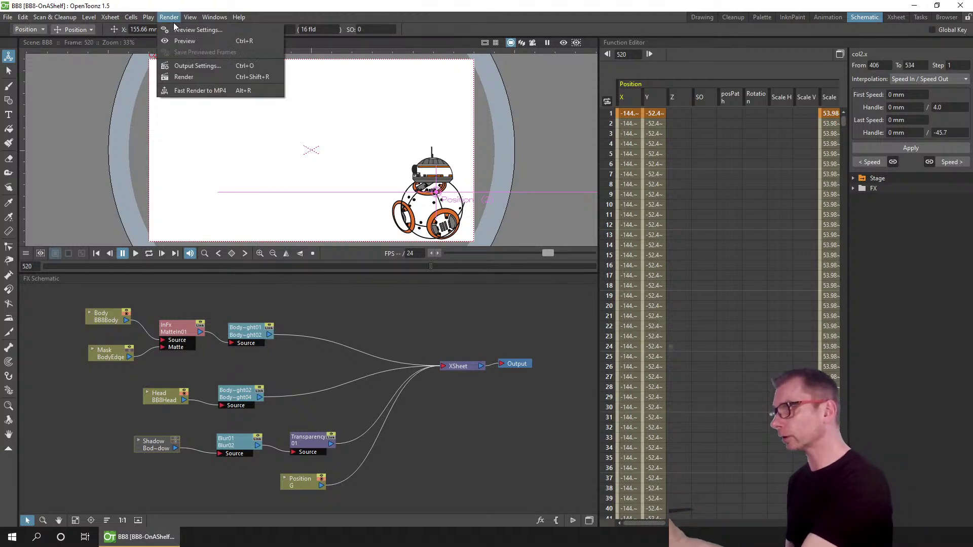
{"action": "left_click", "coordinate": [209, 40]}
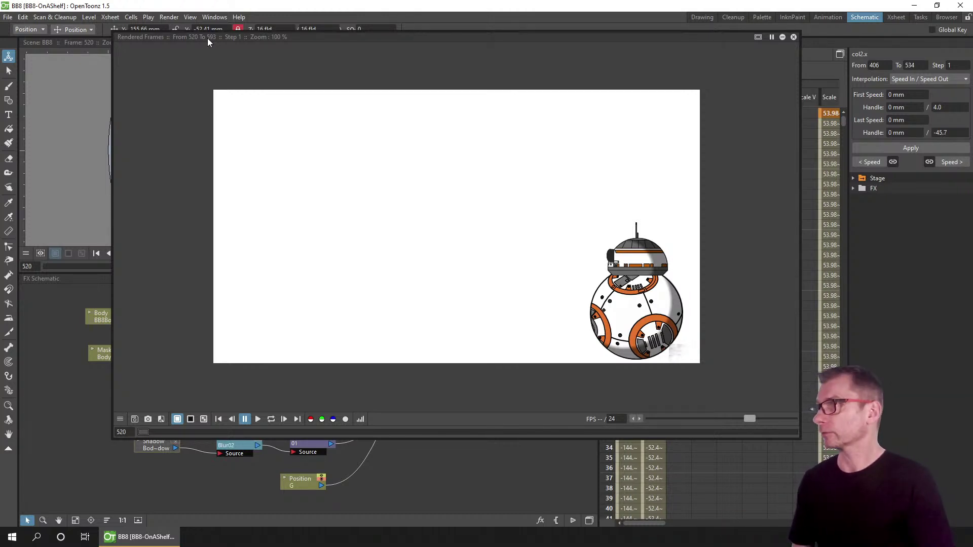
{"action": "left_click", "coordinate": [272, 420]}
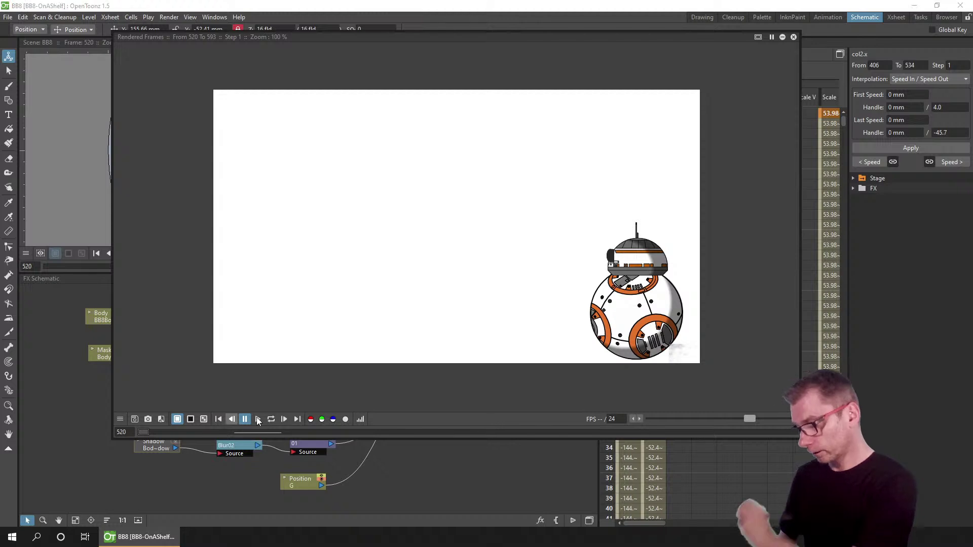
{"action": "left_click", "coordinate": [257, 420]}
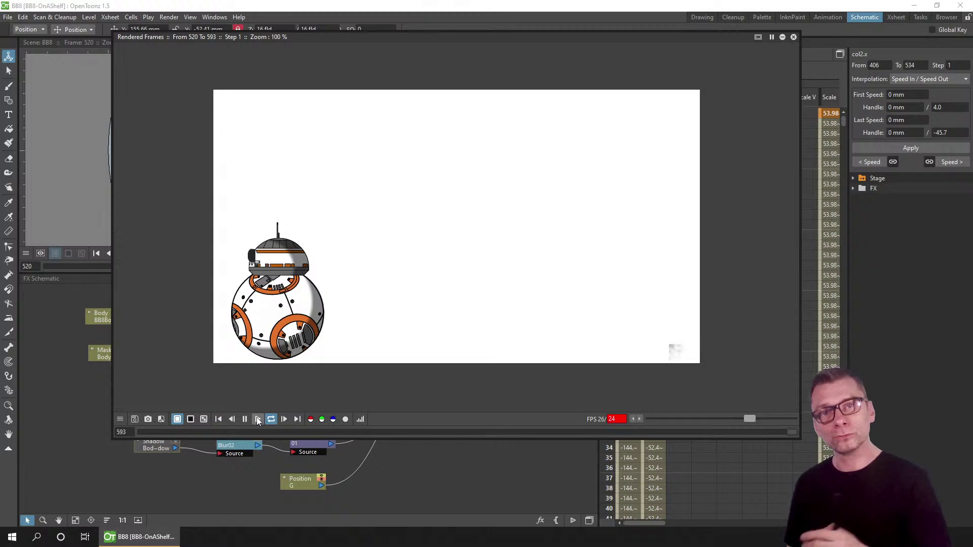
{"action": "left_click", "coordinate": [793, 37]}
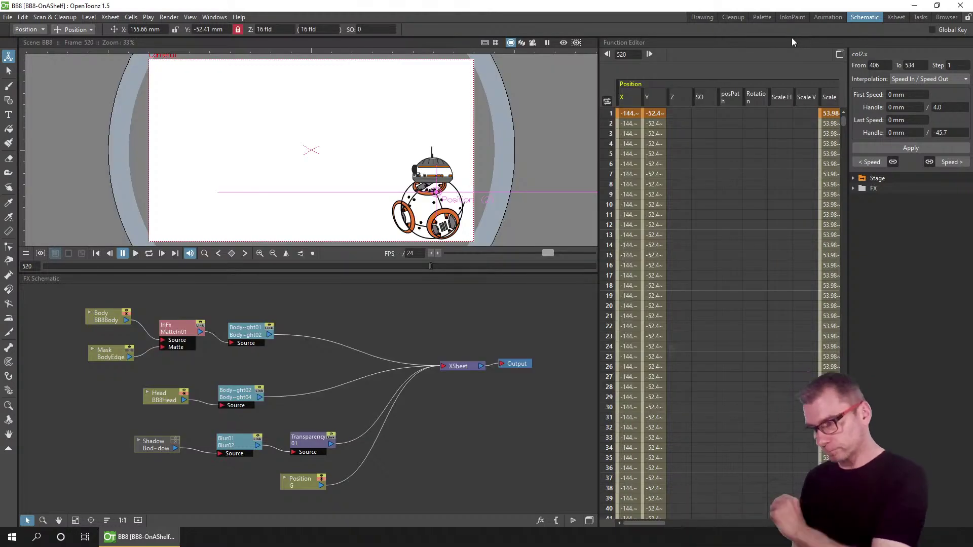
- In the Drawing room, jump to the last preview frame, 593, and examine the timeline after the final keyframes
{"action": "left_click", "coordinate": [702, 17]}
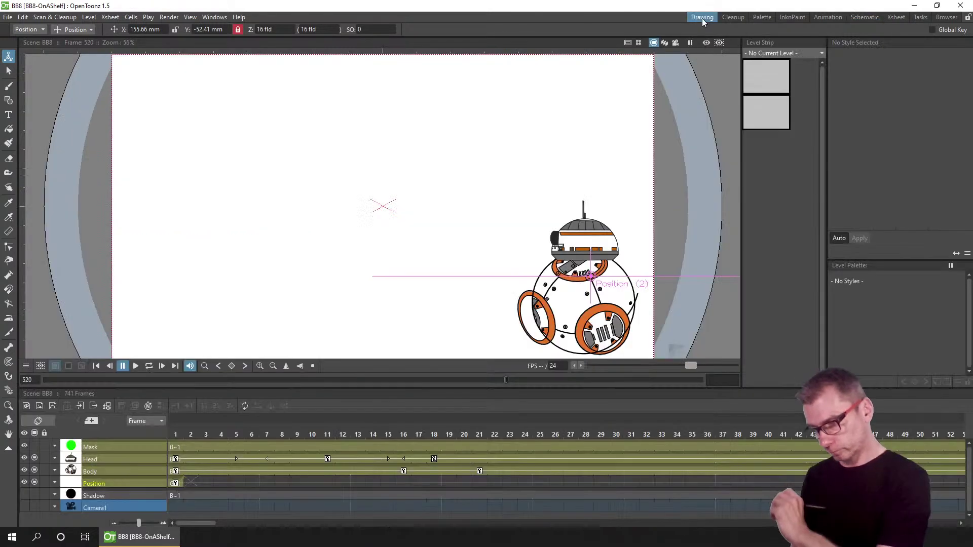
{"action": "left_click", "coordinate": [173, 365]}
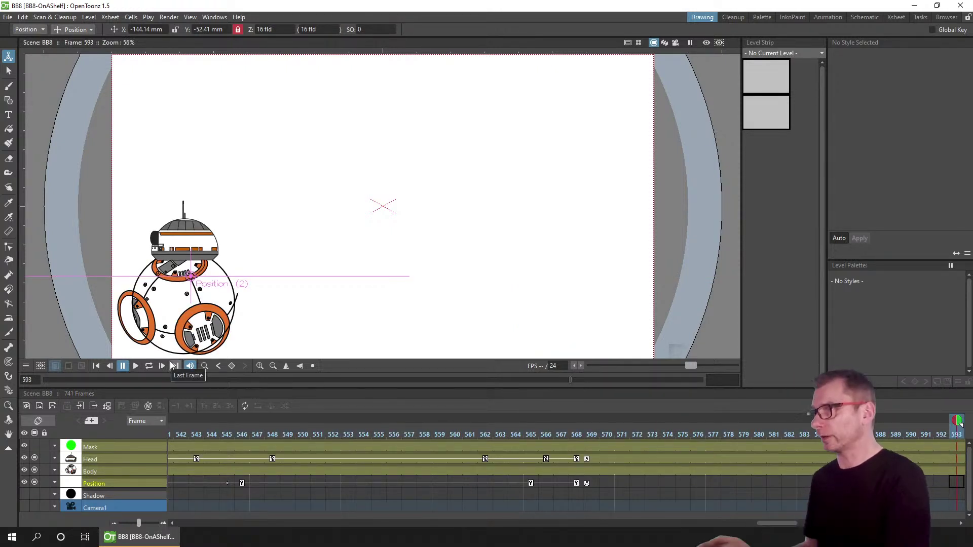
{"action": "mouse_move", "coordinate": [781, 524]}
{"action": "left_mouse_down"}
{"action": "mouse_move", "coordinate": [792, 525]}
{"action": "mouse_move", "coordinate": [789, 511]}
{"action": "left_mouse_up"}
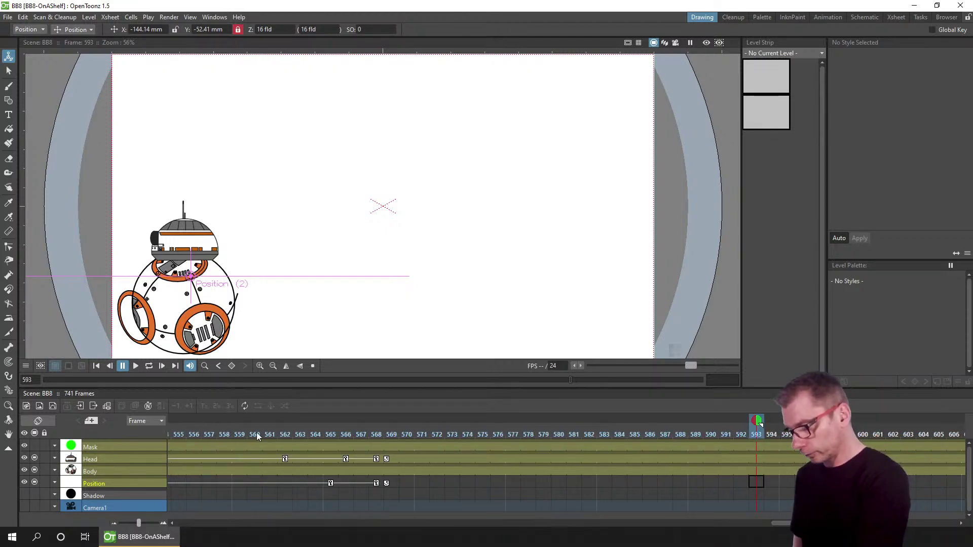
{"action": "left_click_drag", "start_coordinate": [288, 432], "coordinate": [760, 433]}
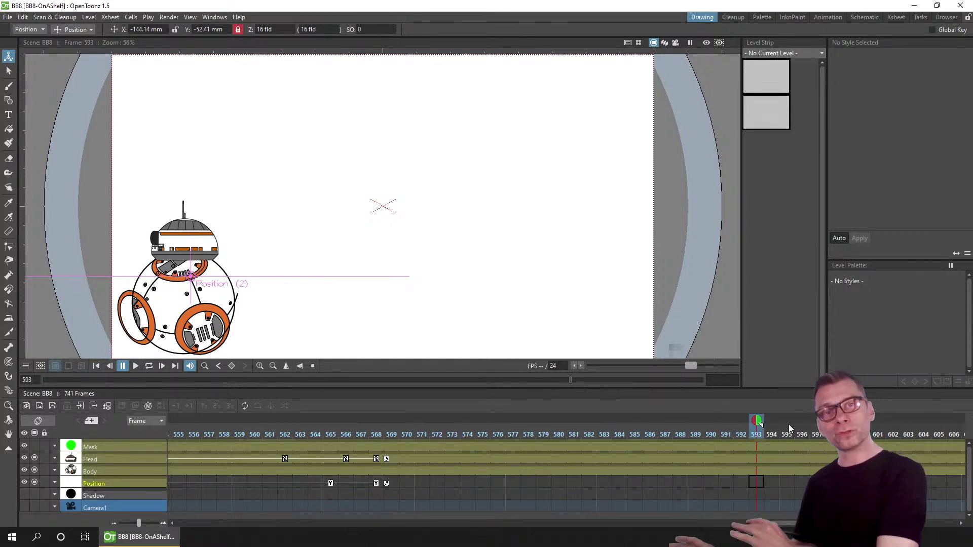
- Set the playback start marker at frame 1 and save the scene
{"action": "left_click_drag", "start_coordinate": [786, 523], "coordinate": [162, 517]}
{"action": "left_click", "coordinate": [175, 434]}
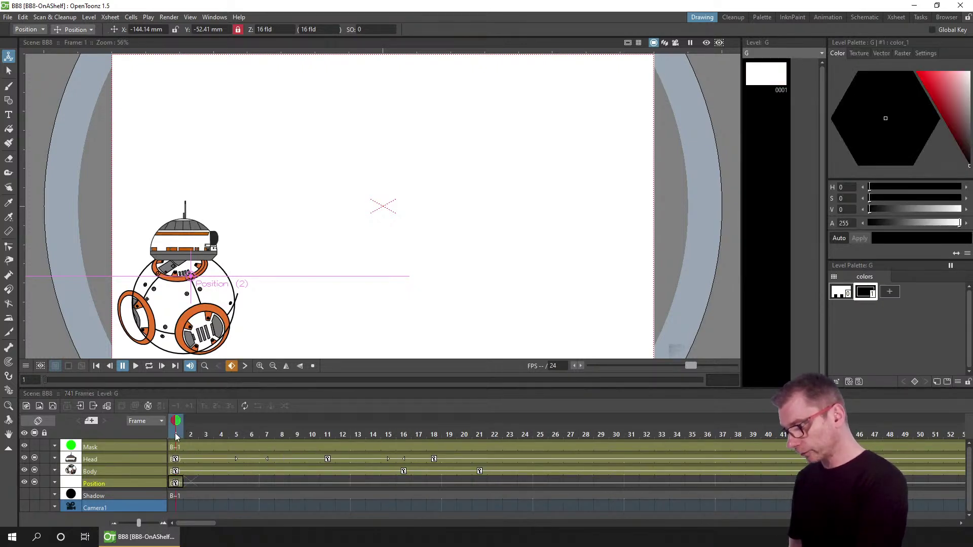
{"action": "right_click", "coordinate": [174, 436]}
{"action": "left_click", "coordinate": [227, 235]}
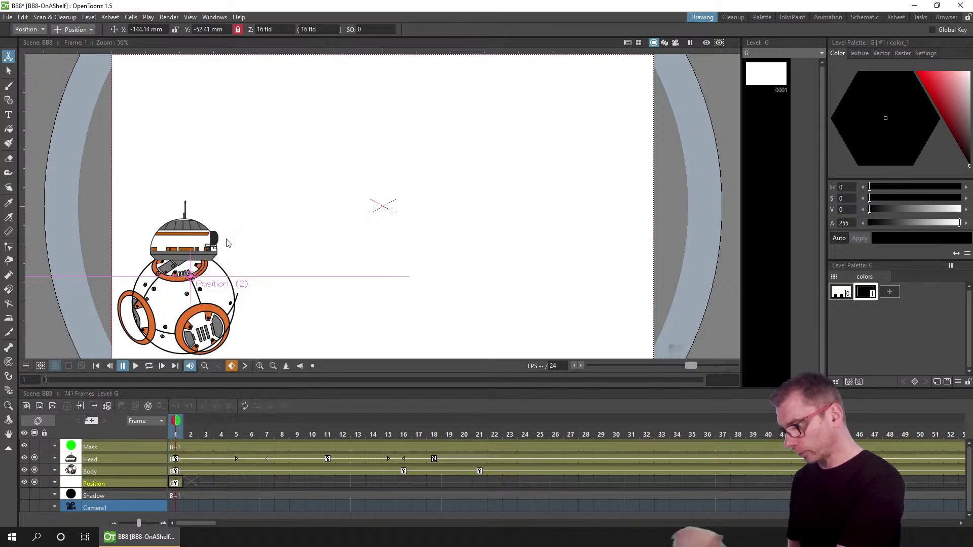
{"action": "key", "text": "ctrl+s"}
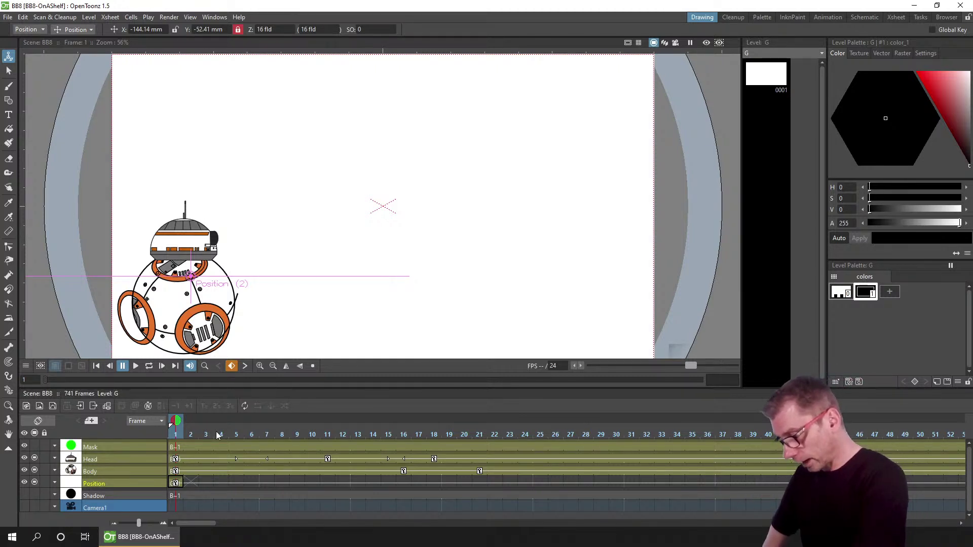
- Review the pose at frame 20 and the end of the animation around frame 574, and go to Head frame 569
{"action": "left_click_drag", "start_coordinate": [217, 429], "coordinate": [458, 424]}
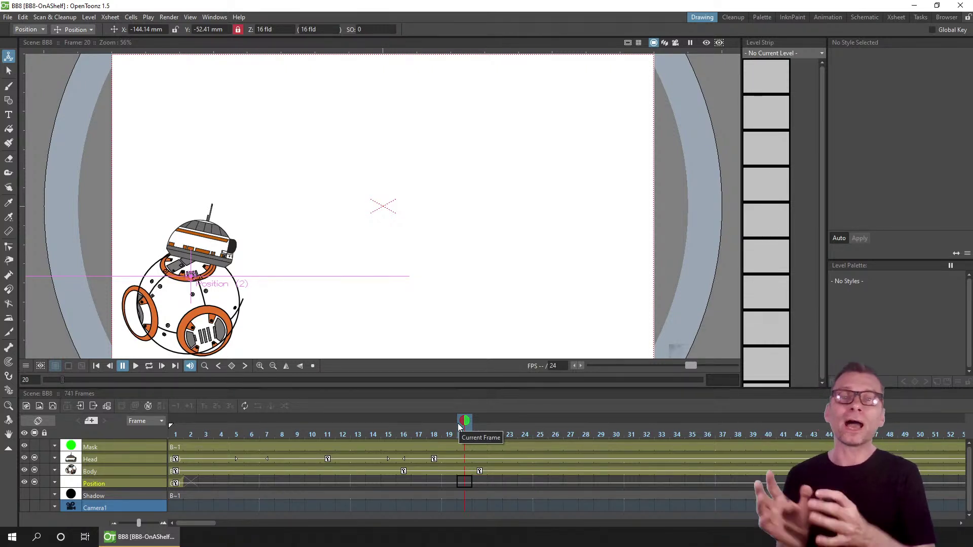
{"action": "left_click_drag", "start_coordinate": [196, 522], "coordinate": [778, 522]}
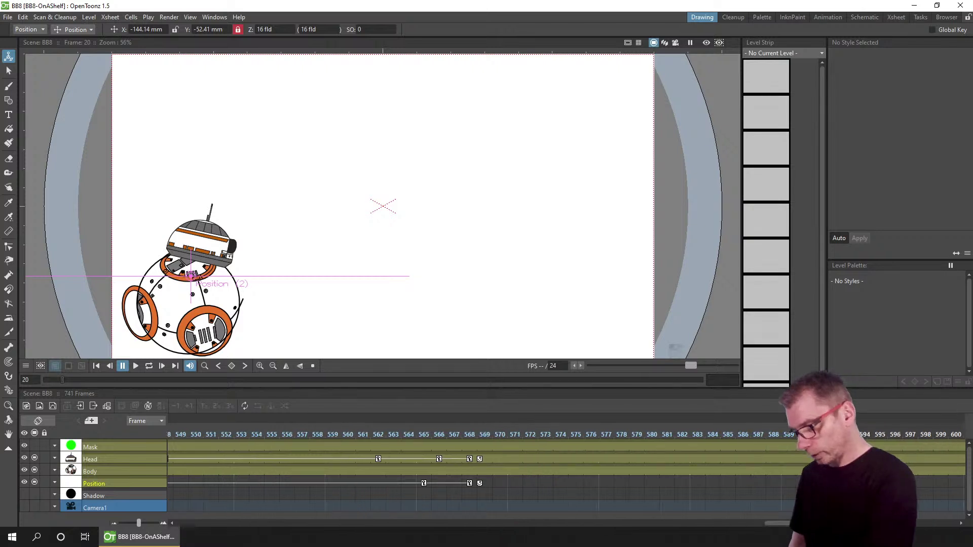
{"action": "left_click_drag", "start_coordinate": [352, 433], "coordinate": [495, 432]}
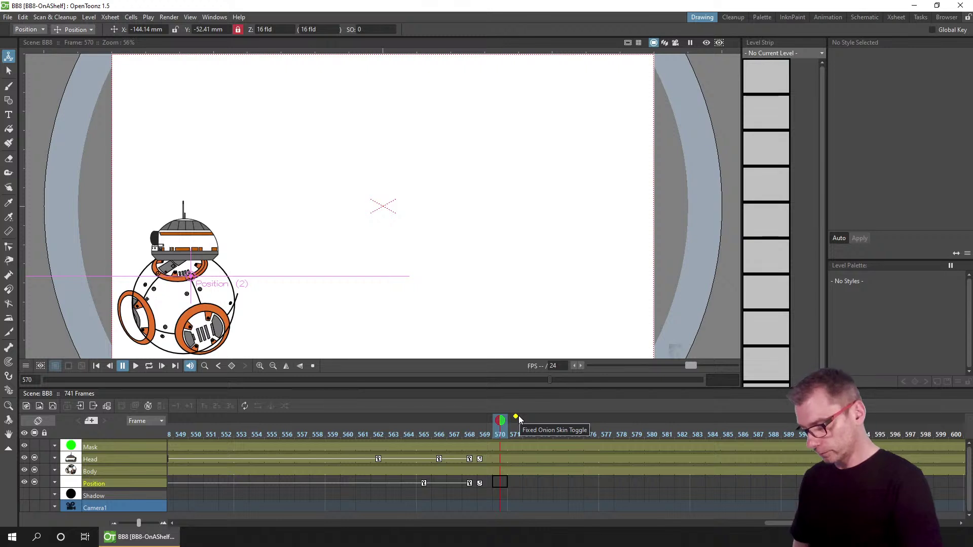
{"action": "left_click", "coordinate": [559, 434]}
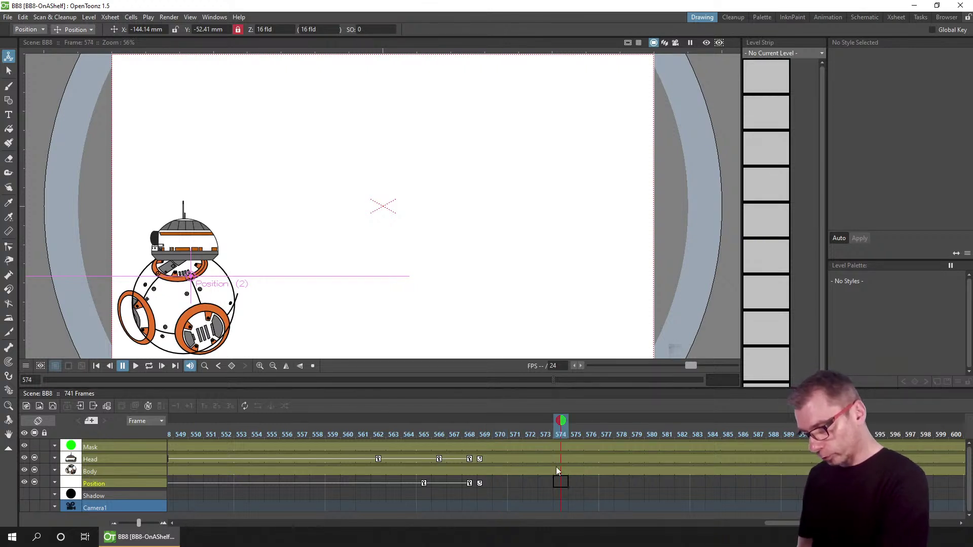
{"action": "left_click", "coordinate": [564, 459]}
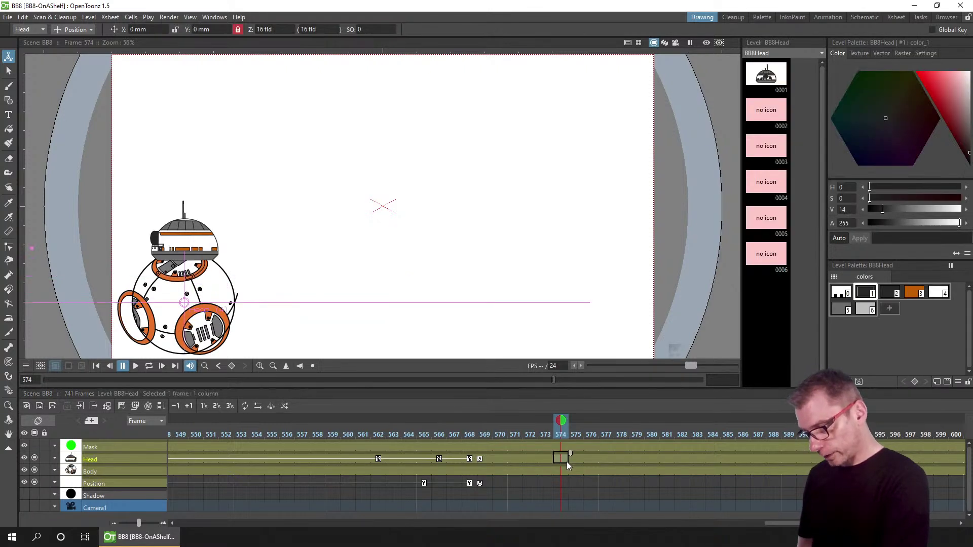
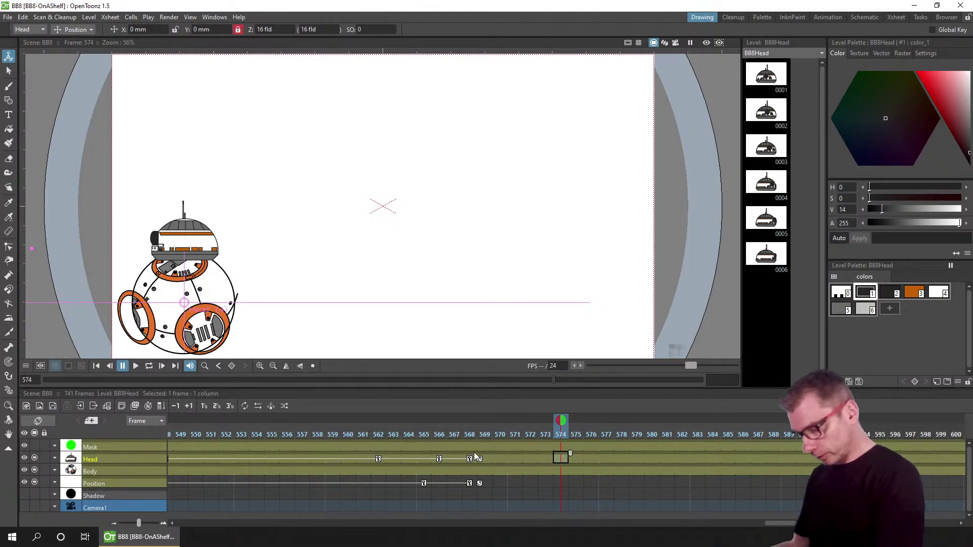
{"action": "mouse_move", "coordinate": [471, 425]}
{"action": "left_mouse_down"}
{"action": "mouse_move", "coordinate": [522, 423]}
{"action": "mouse_move", "coordinate": [351, 423]}
{"action": "mouse_move", "coordinate": [487, 432]}
{"action": "left_mouse_up"}
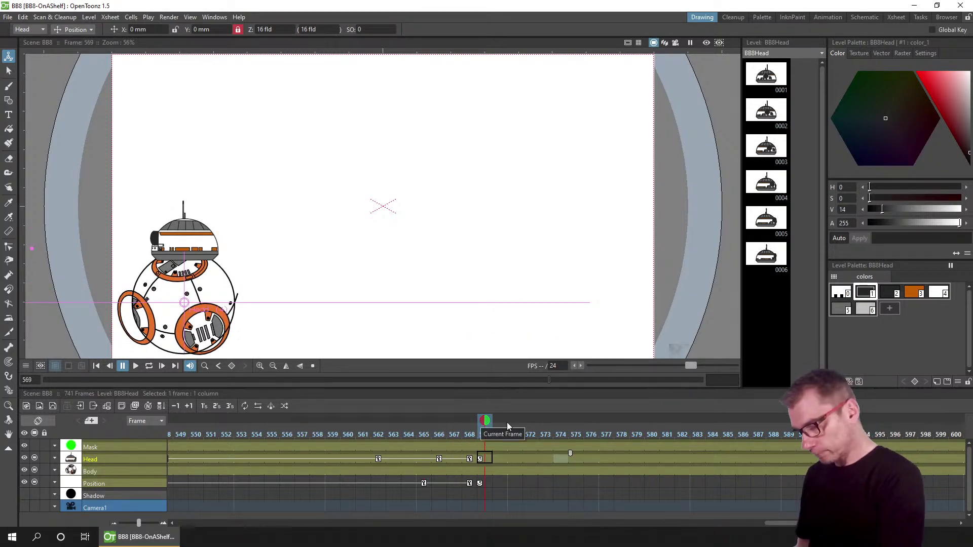
- Look at the frames after the last Head keyframe and set the playback start marker at frame 572
{"action": "left_click_drag", "start_coordinate": [507, 421], "coordinate": [591, 427]}
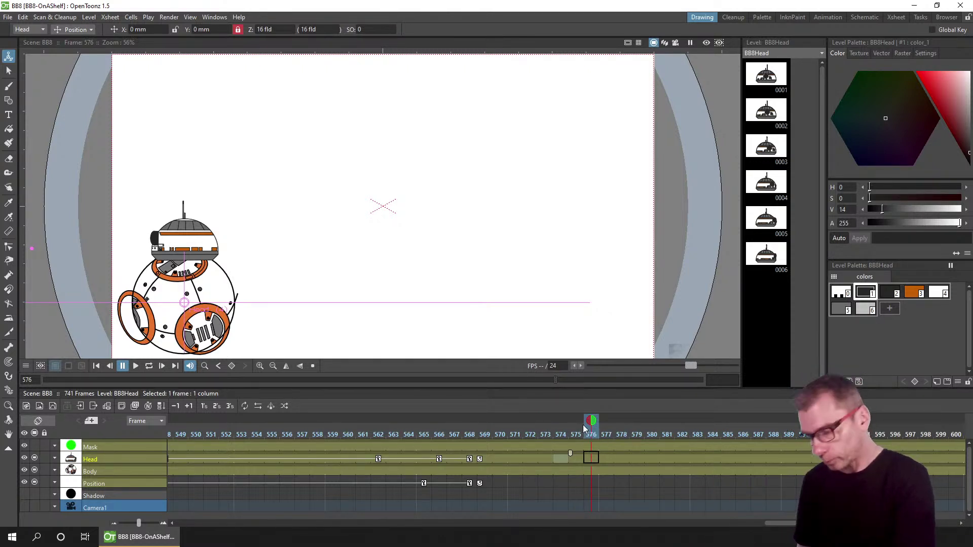
{"action": "left_click", "coordinate": [534, 433]}
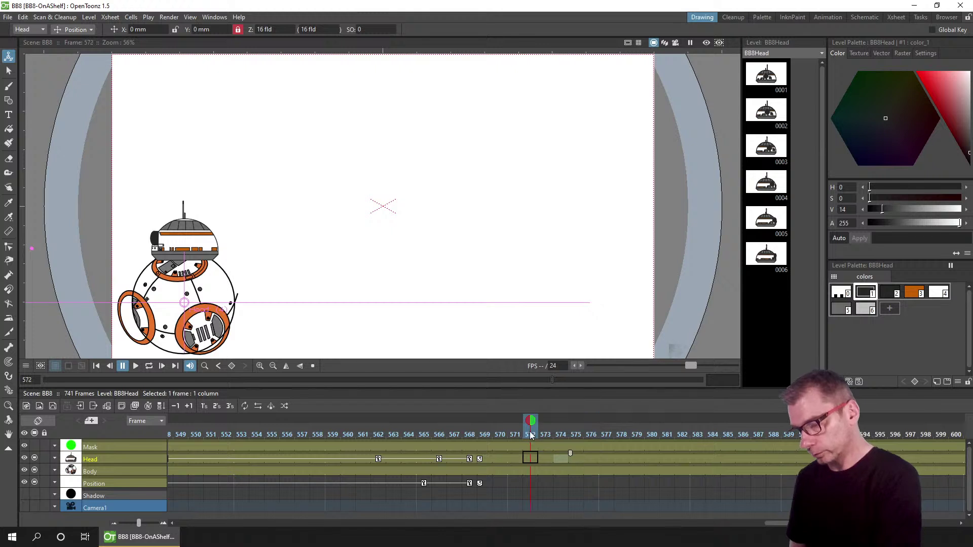
{"action": "right_click", "coordinate": [530, 430]}
{"action": "left_click", "coordinate": [591, 240]}
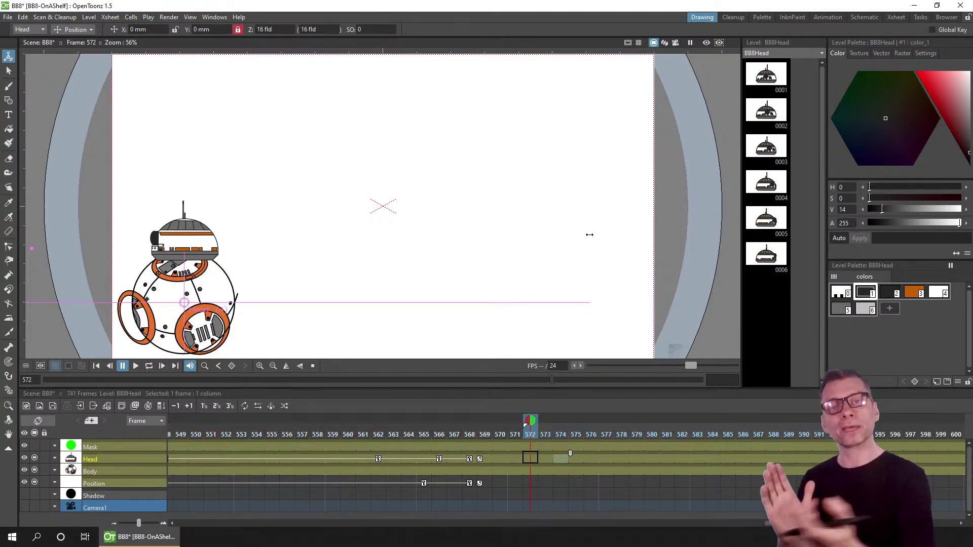
- Select the Head at frame 574 and switch the Animate tool to Rotation mode
{"action": "left_click", "coordinate": [561, 457]}
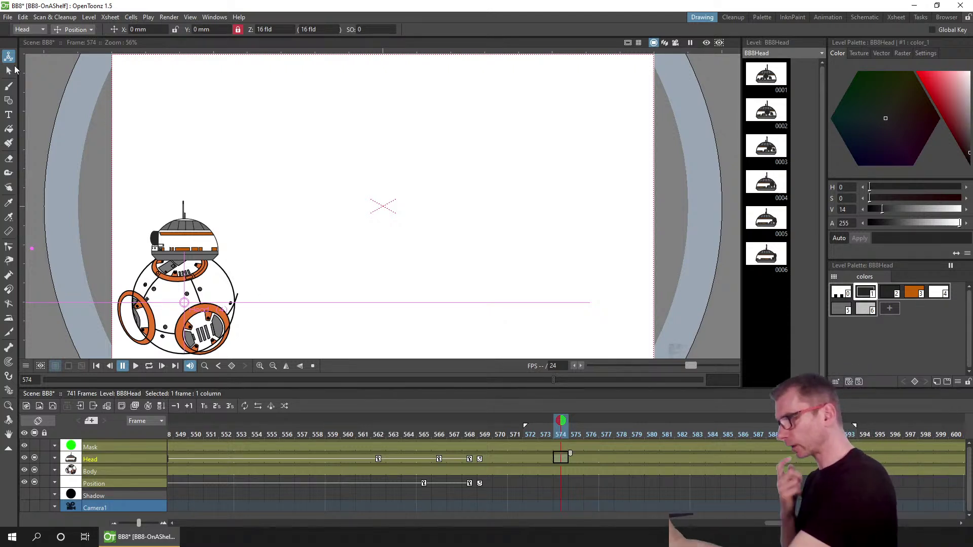
{"action": "left_click", "coordinate": [73, 29]}
{"action": "left_click", "coordinate": [81, 58]}
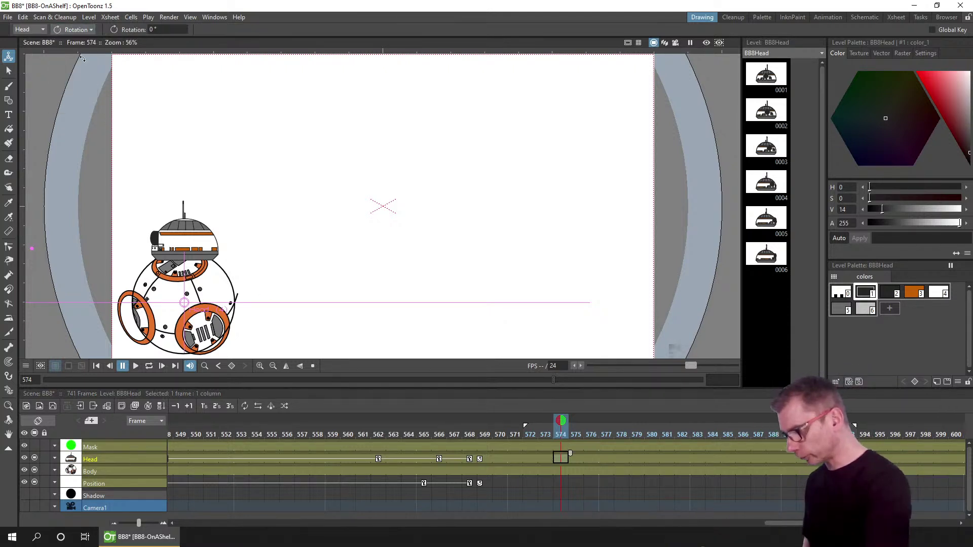
- Add a Head keyframe at frame 573 and go to frame 576
{"action": "left_click", "coordinate": [546, 459]}
{"action": "left_click", "coordinate": [232, 366]}
{"action": "left_click", "coordinate": [592, 459]}
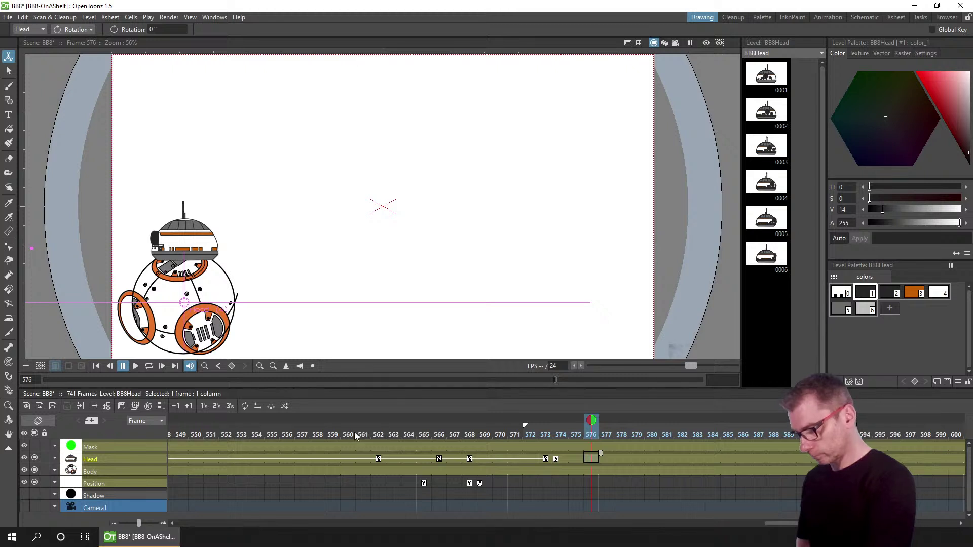
- Move the playback start marker to frame 560 and play back the end of the animation
{"action": "left_click_drag", "start_coordinate": [394, 431], "coordinate": [531, 424]}
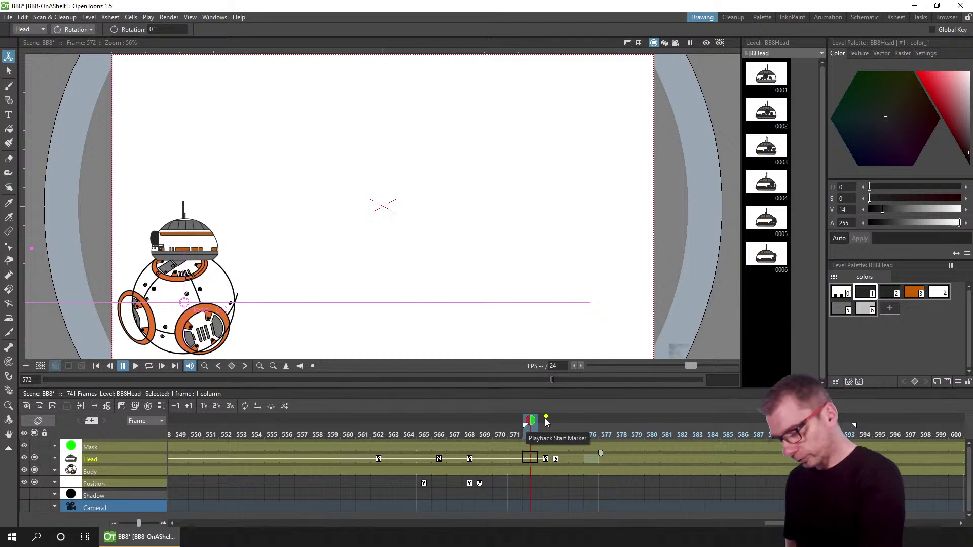
{"action": "left_click_drag", "start_coordinate": [525, 425], "coordinate": [341, 437]}
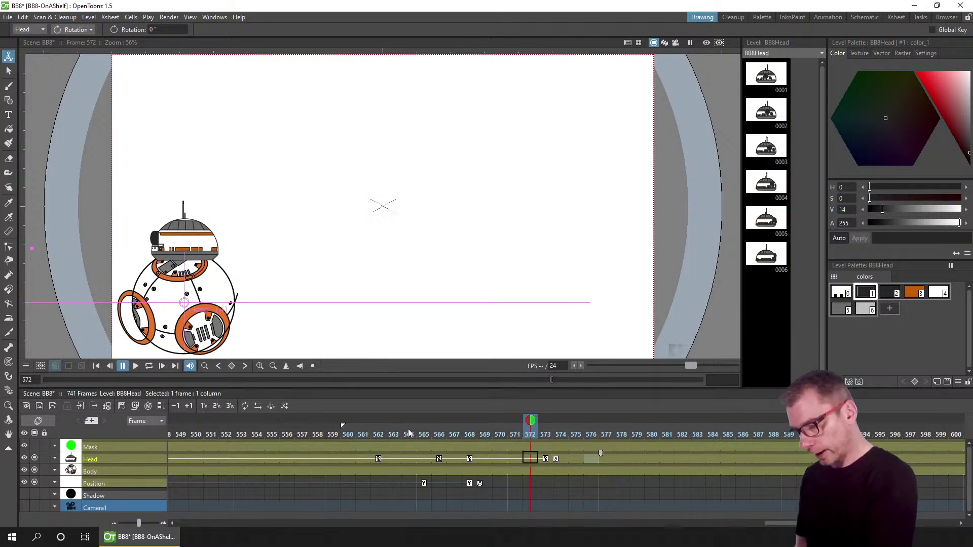
{"action": "key", "text": "p"}
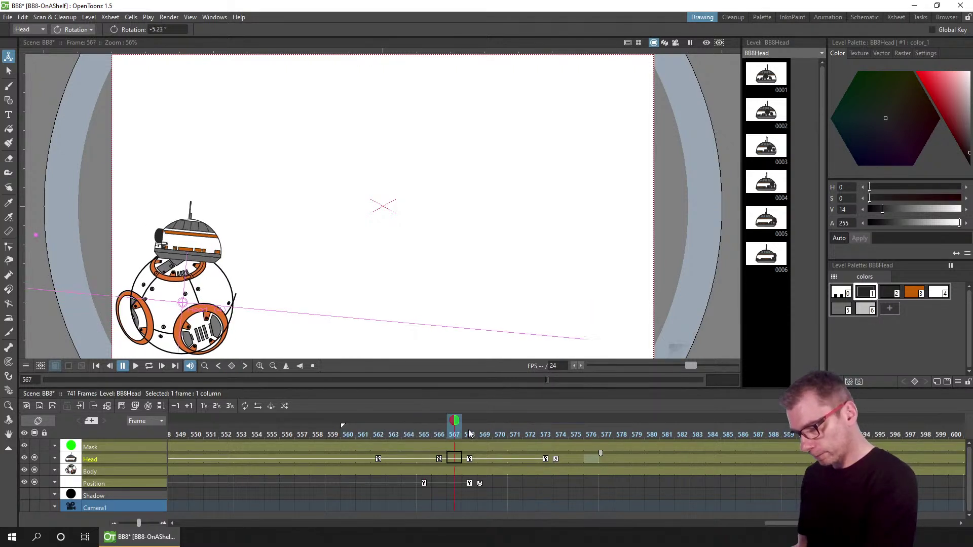
- Delete the Head keyframes at frames 573 and 568, checking the motion between frames 562 and 569
{"action": "left_click", "coordinate": [546, 459]}
{"action": "key", "text": "Delete"}
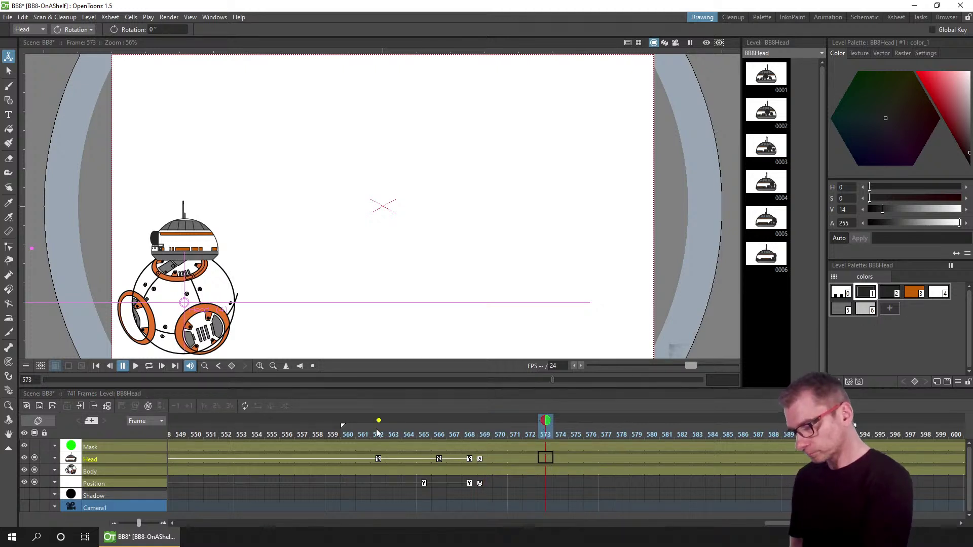
{"action": "left_click_drag", "start_coordinate": [379, 433], "coordinate": [444, 437]}
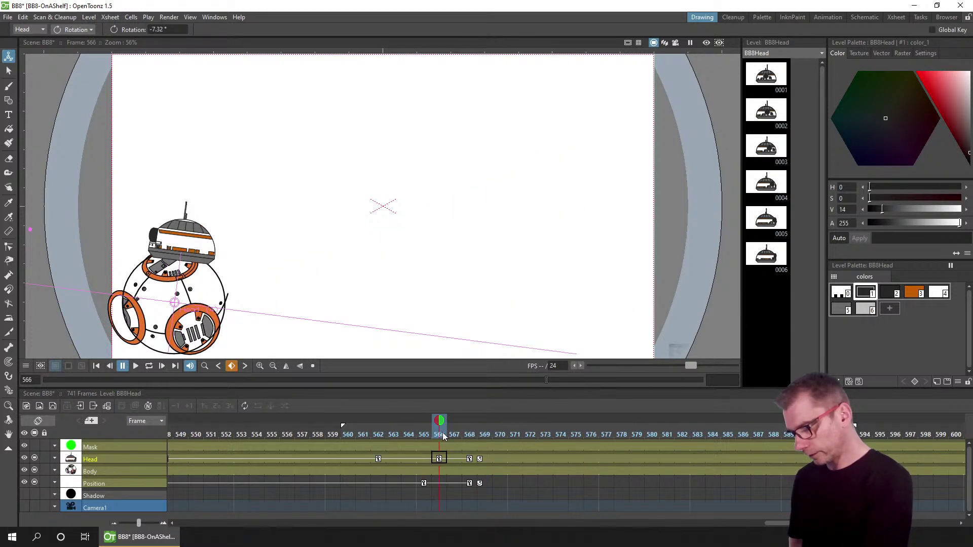
{"action": "left_click", "coordinate": [453, 433]}
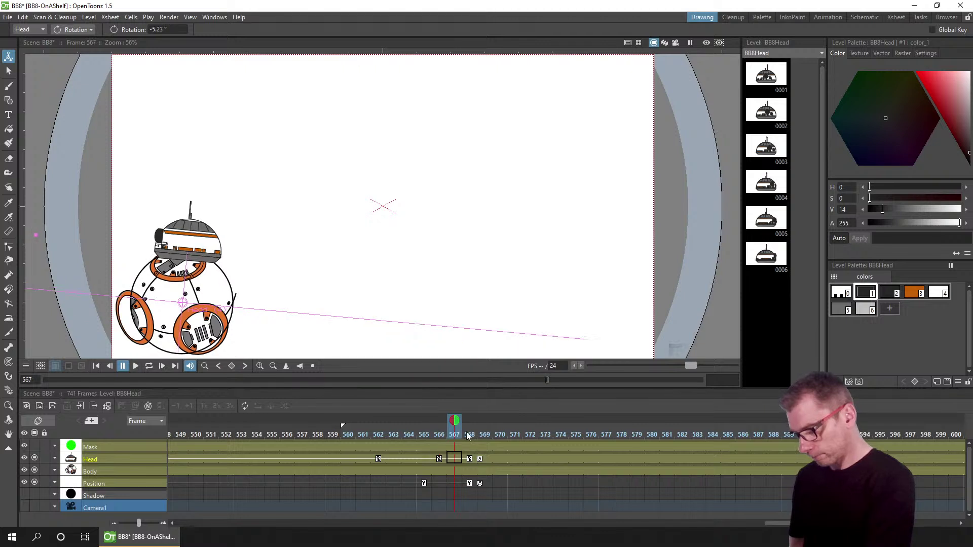
{"action": "left_click", "coordinate": [485, 458]}
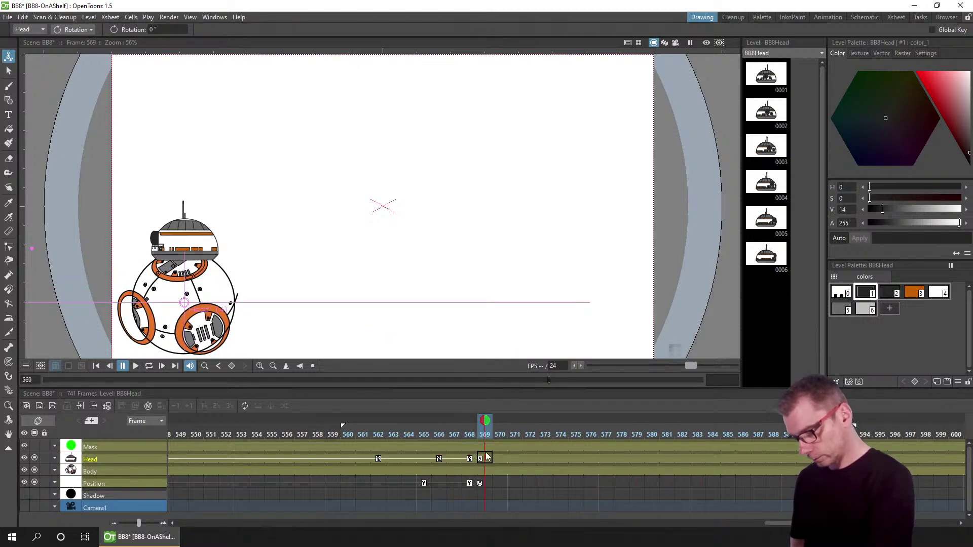
{"action": "left_click_drag", "start_coordinate": [431, 426], "coordinate": [458, 425]}
{"action": "left_click_drag", "start_coordinate": [366, 426], "coordinate": [455, 425]}
{"action": "key", "text": "period"}
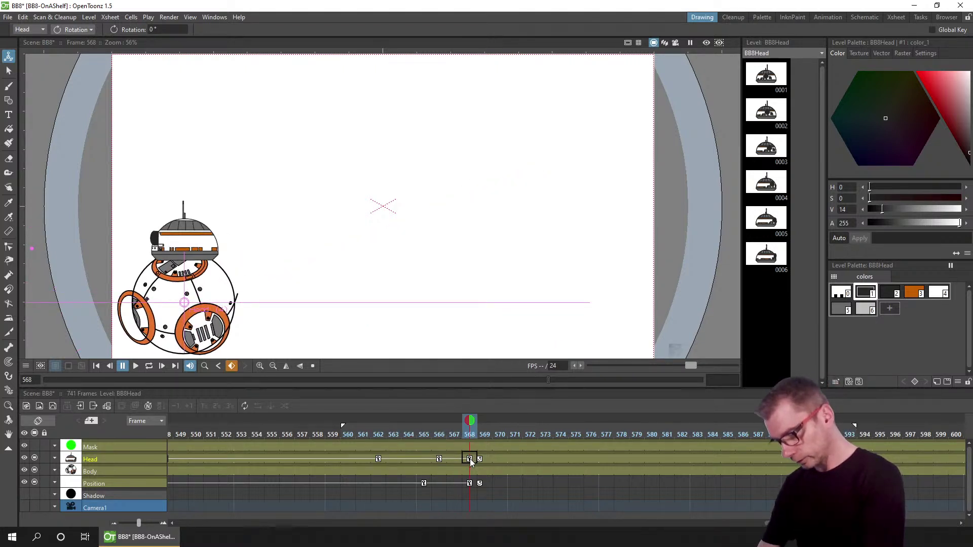
{"action": "key", "text": "Delete"}
- Rotate the Head to about -17.08° on its keyframe at frame 566
{"action": "left_click", "coordinate": [394, 434]}
{"action": "left_click_drag", "start_coordinate": [406, 432], "coordinate": [462, 430]}
{"action": "key", "text": "Left"}
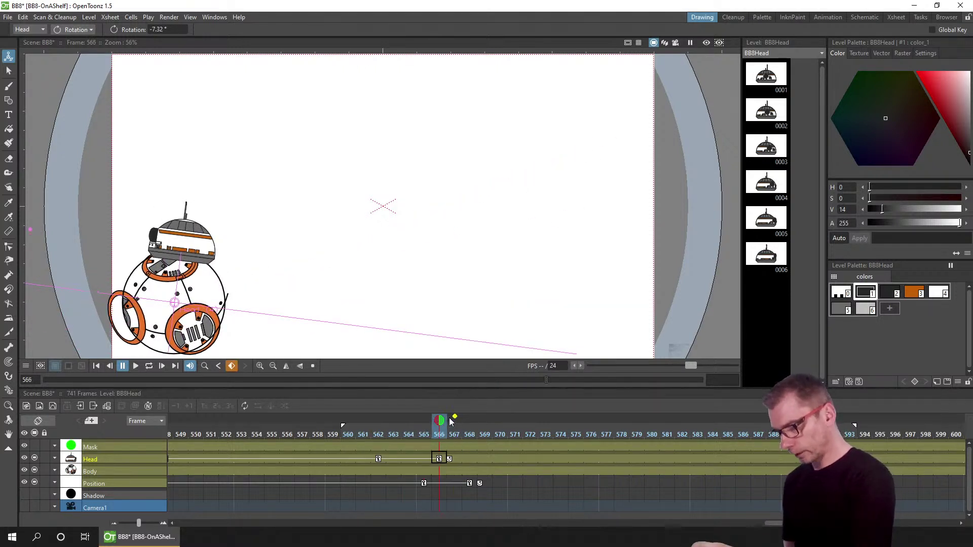
{"action": "left_click_drag", "start_coordinate": [206, 148], "coordinate": [229, 159]}
- Key opposing Head tilts by rotating it to about 22.9° at frame 569 and -10.45° at frame 571
{"action": "left_click", "coordinate": [485, 435]}
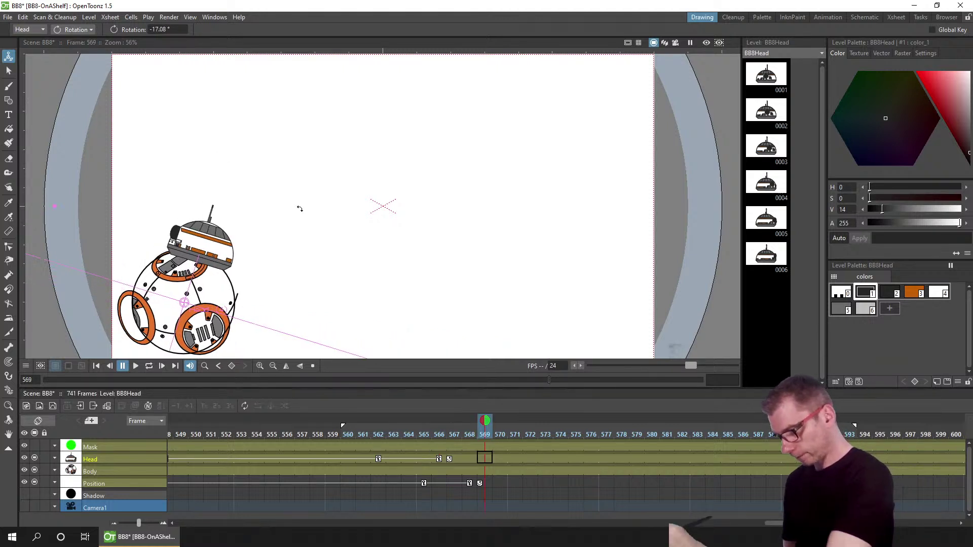
{"action": "left_click_drag", "start_coordinate": [238, 156], "coordinate": [172, 147]}
{"action": "left_click", "coordinate": [536, 429]}
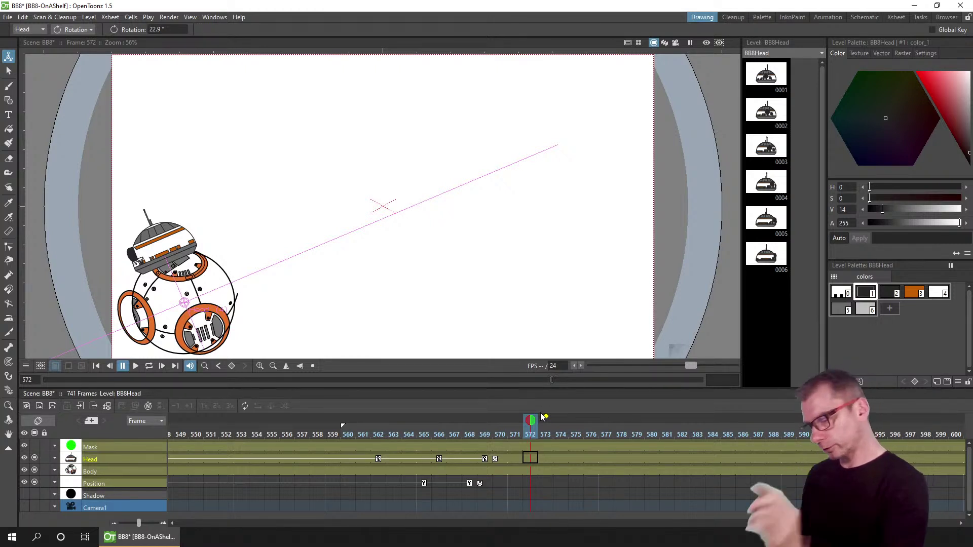
{"action": "left_click", "coordinate": [512, 458]}
{"action": "left_click_drag", "start_coordinate": [252, 203], "coordinate": [300, 226]}
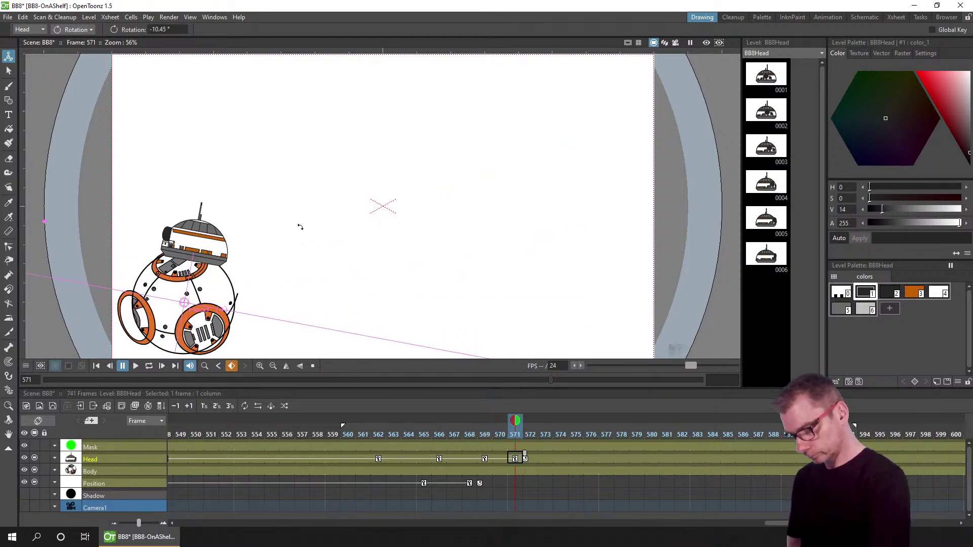
- Rotate the Head to about 12.37° at frame 573 and go to frame 575
{"action": "left_click", "coordinate": [545, 458]}
{"action": "left_click_drag", "start_coordinate": [261, 198], "coordinate": [217, 178]}
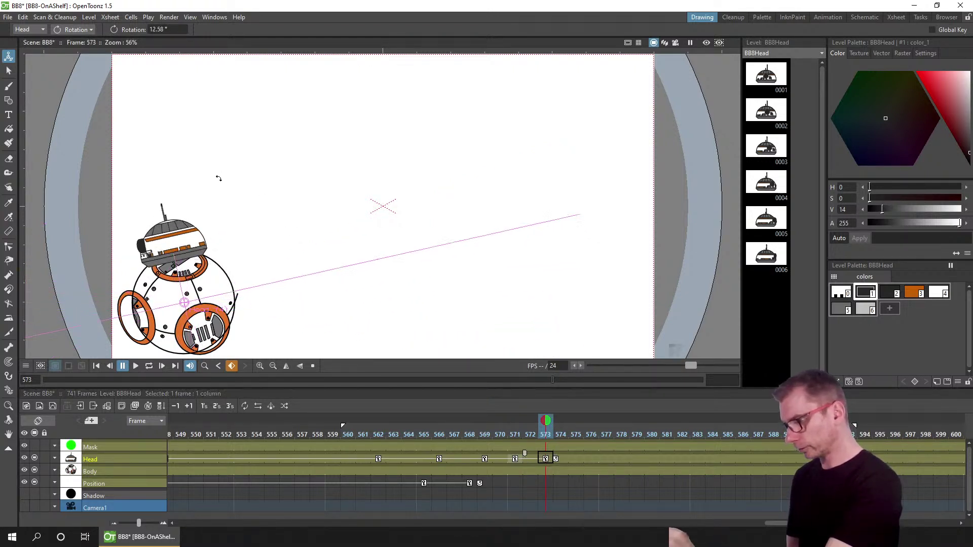
{"action": "left_click", "coordinate": [586, 428]}
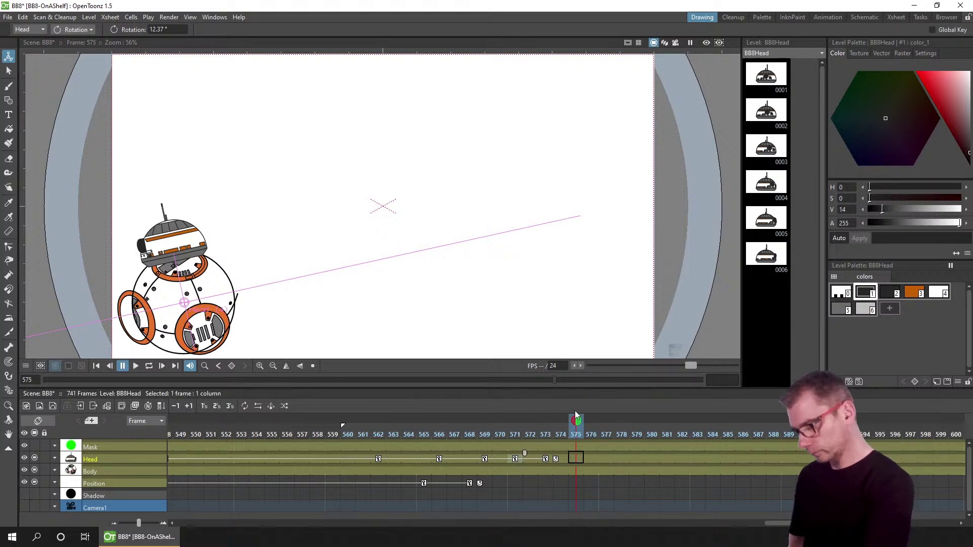
- Key the head's wobble by rotating it to about -4.71° at frame 575, readjusting it at frame 577, and about -2.32° at frame 579
{"action": "left_click_drag", "start_coordinate": [239, 200], "coordinate": [281, 212]}
{"action": "left_click", "coordinate": [607, 434]}
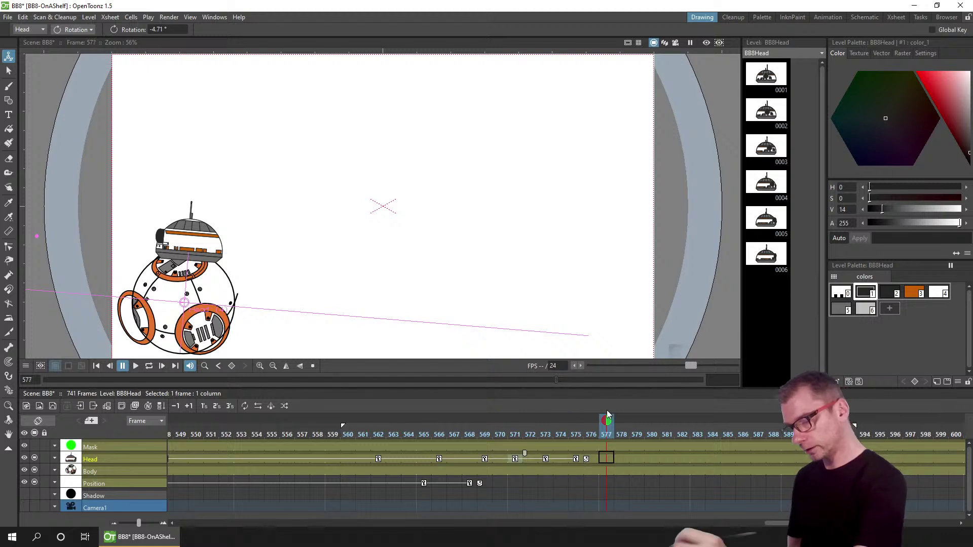
{"action": "left_click_drag", "start_coordinate": [215, 208], "coordinate": [203, 202]}
{"action": "left_click", "coordinate": [637, 435]}
{"action": "left_click_drag", "start_coordinate": [304, 199], "coordinate": [337, 200]}
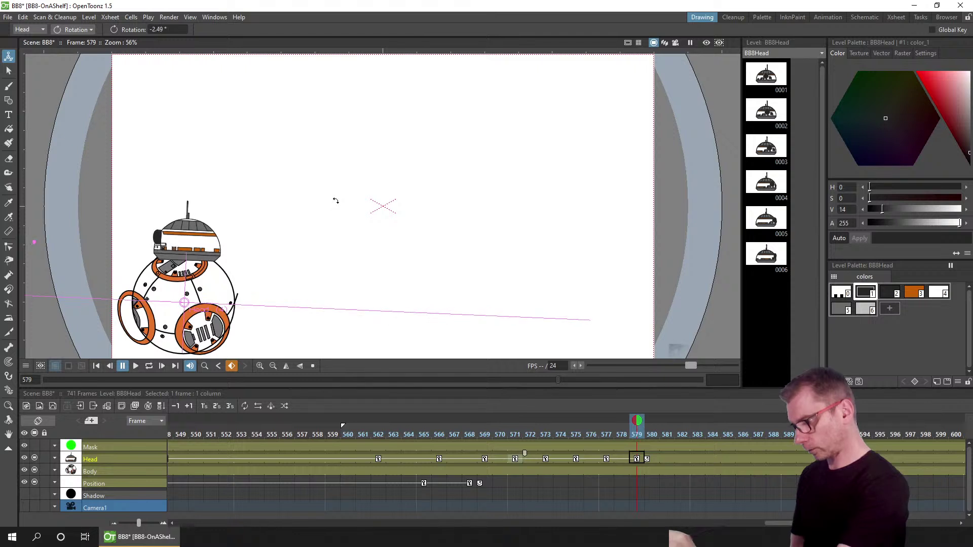
- Set the head's rotation to 0° at frame 581 and save the scene
{"action": "left_click", "coordinate": [667, 435]}
{"action": "left_click", "coordinate": [173, 29]}
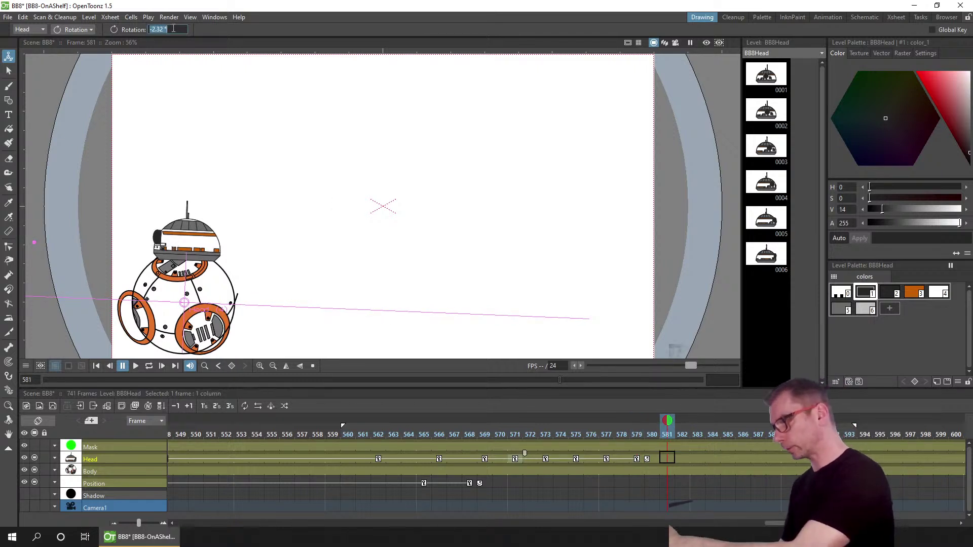
{"action": "type", "text": "0"}
{"action": "key", "text": "Return"}
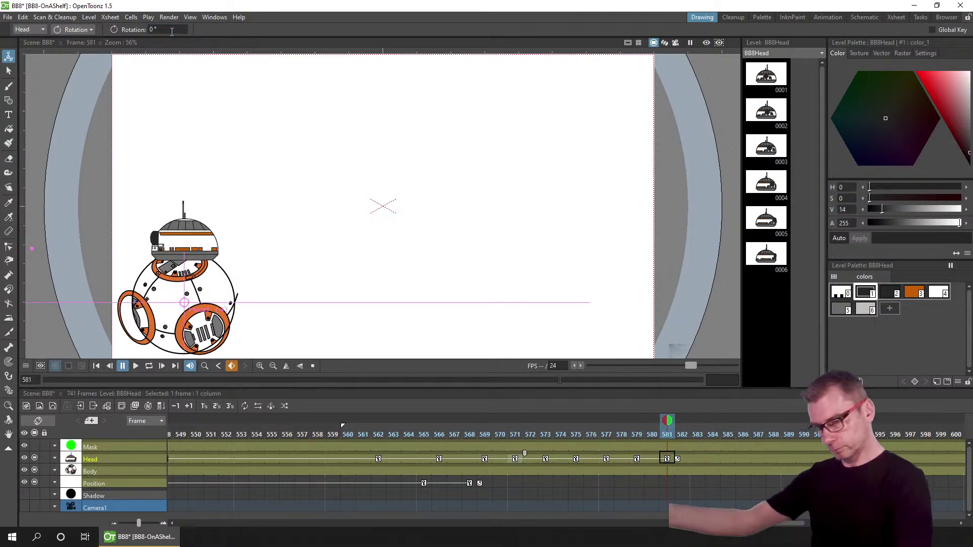
{"action": "key", "text": "ctrl+s"}
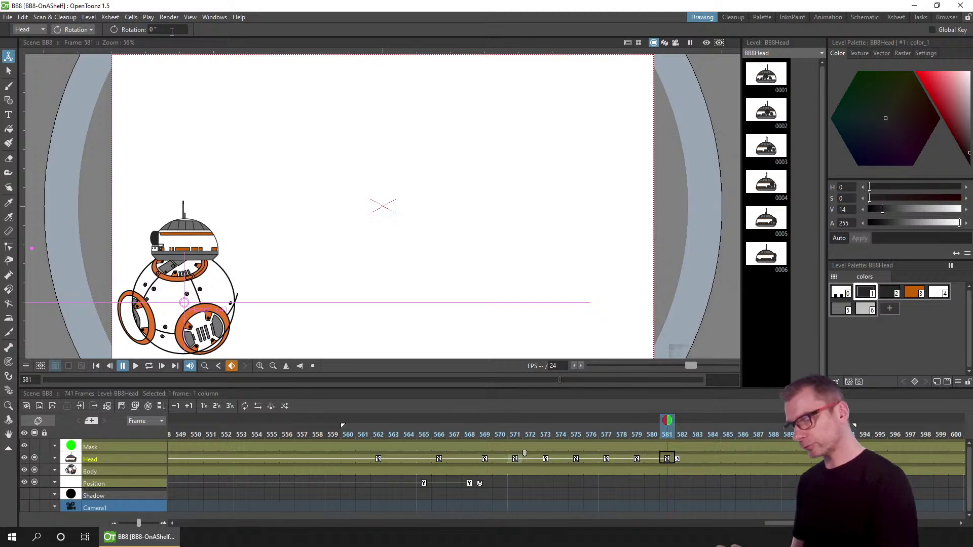
- Play the animation from frame 548 in a loop to examine the head wobble, and stop playback
{"action": "scroll", "coordinate": [659, 446], "scroll_direction": "down", "scroll_amount": 5}
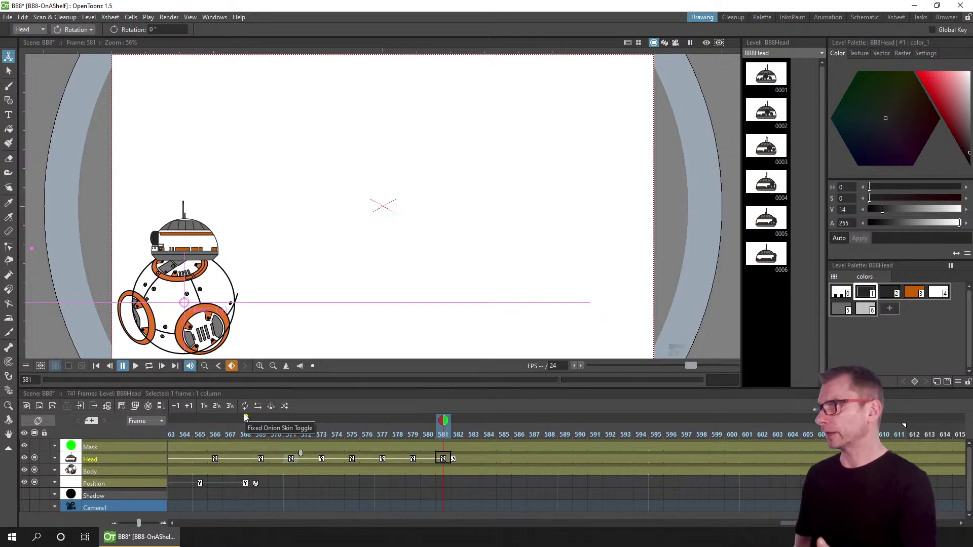
{"action": "left_click", "coordinate": [149, 366]}
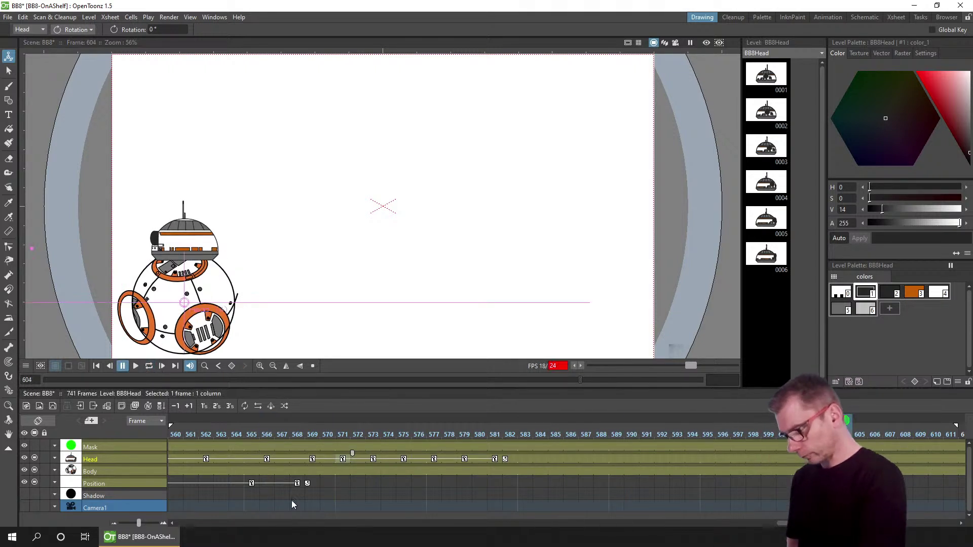
{"action": "scroll", "coordinate": [558, 494], "scroll_direction": "left", "scroll_amount": 4}
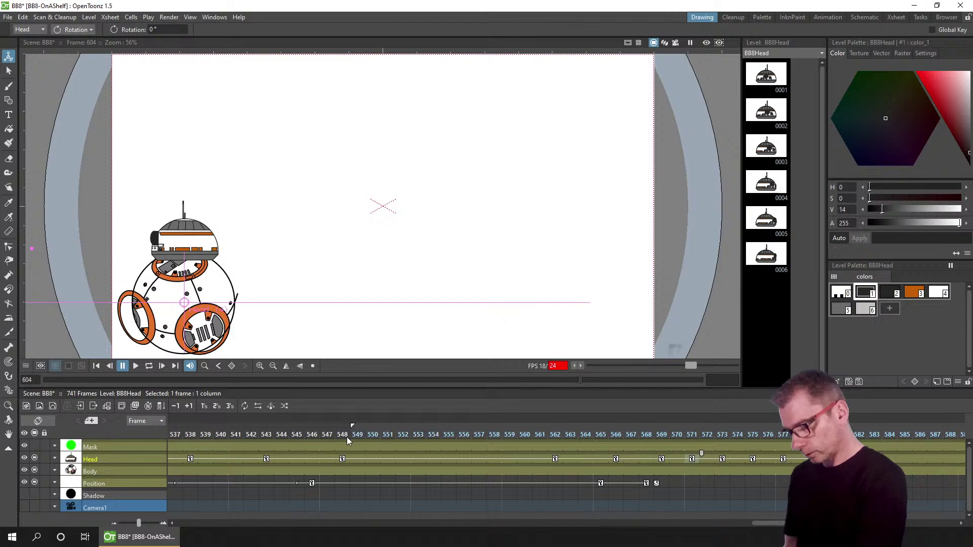
{"action": "left_click", "coordinate": [139, 365]}
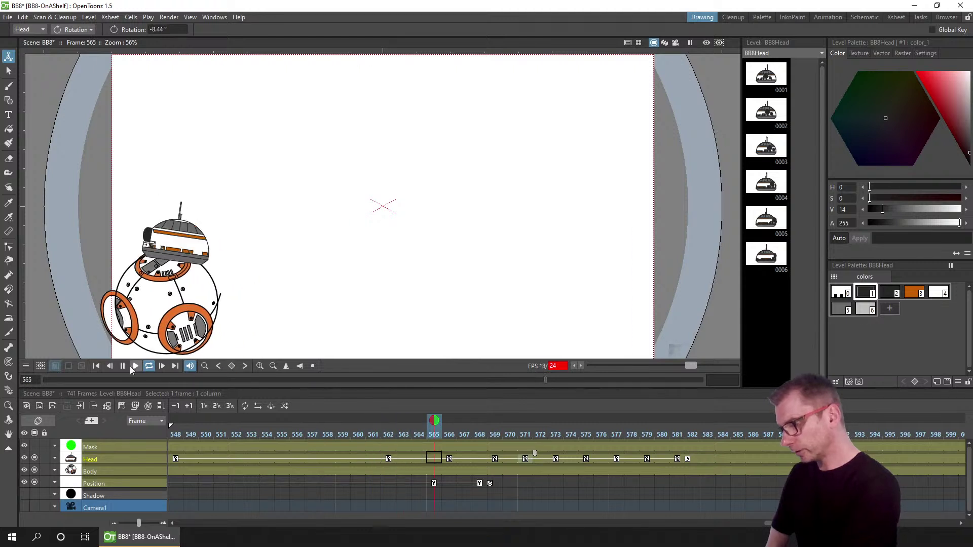
{"action": "left_click", "coordinate": [123, 366]}
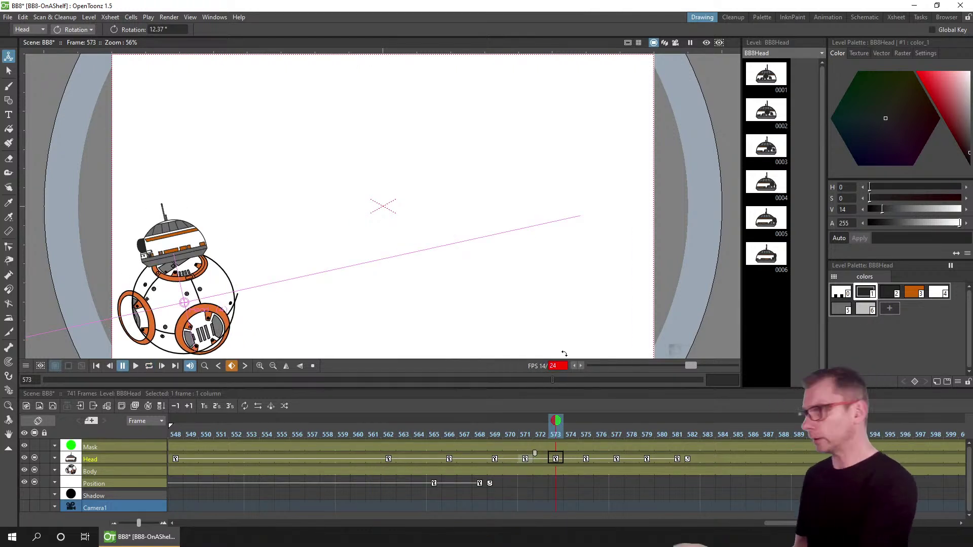
- Save the scene, render a preview of frames 548 to 611, watch it in a loop, and close the preview
{"action": "key", "text": "ctrl+s"}
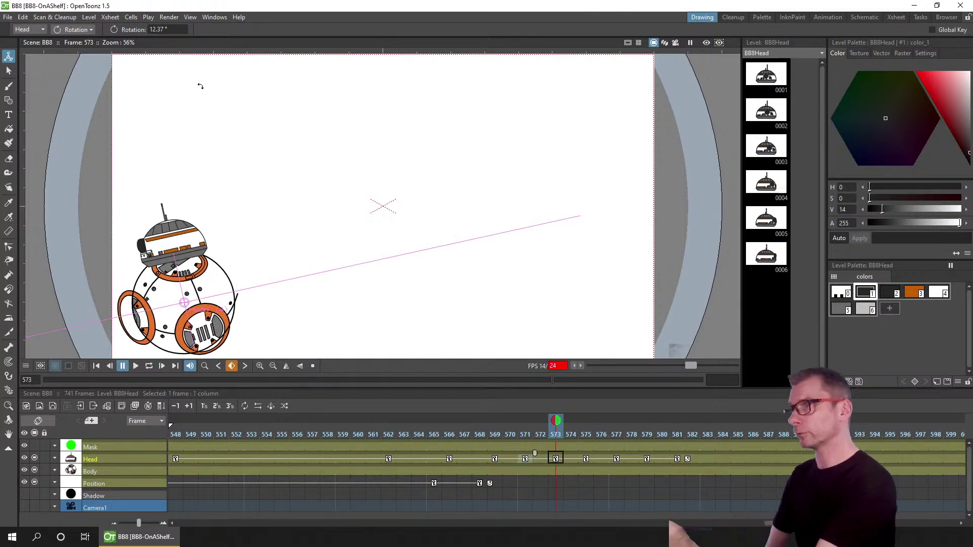
{"action": "left_click", "coordinate": [168, 17]}
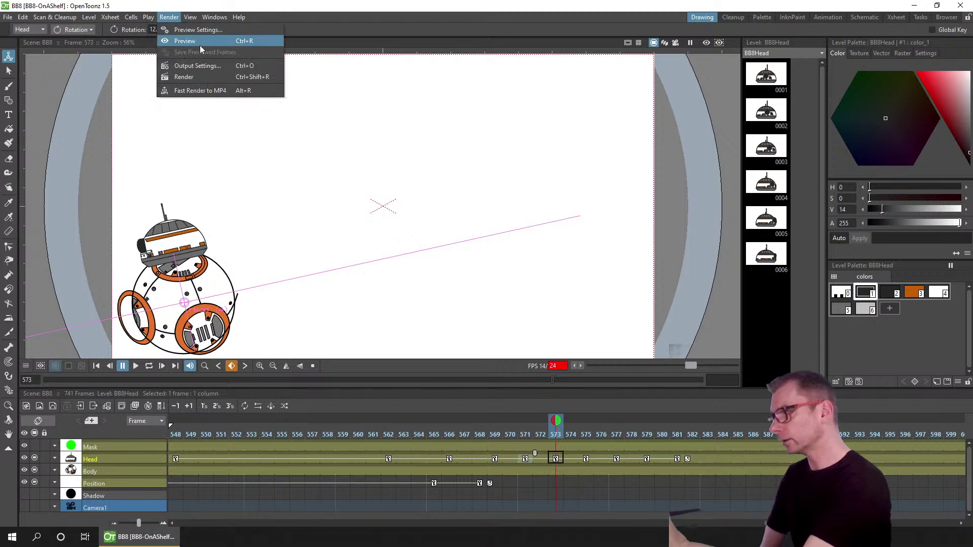
{"action": "left_click", "coordinate": [206, 43]}
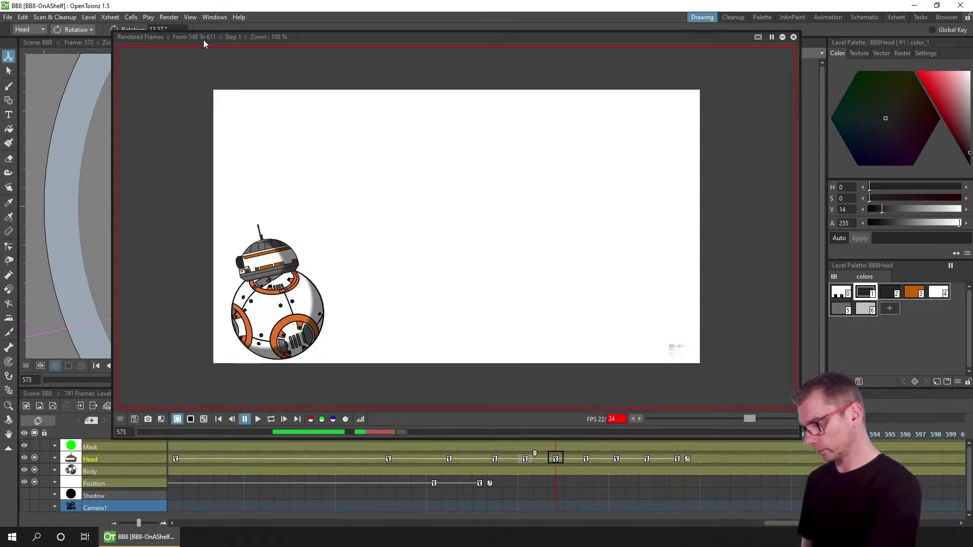
{"action": "left_click", "coordinate": [271, 420]}
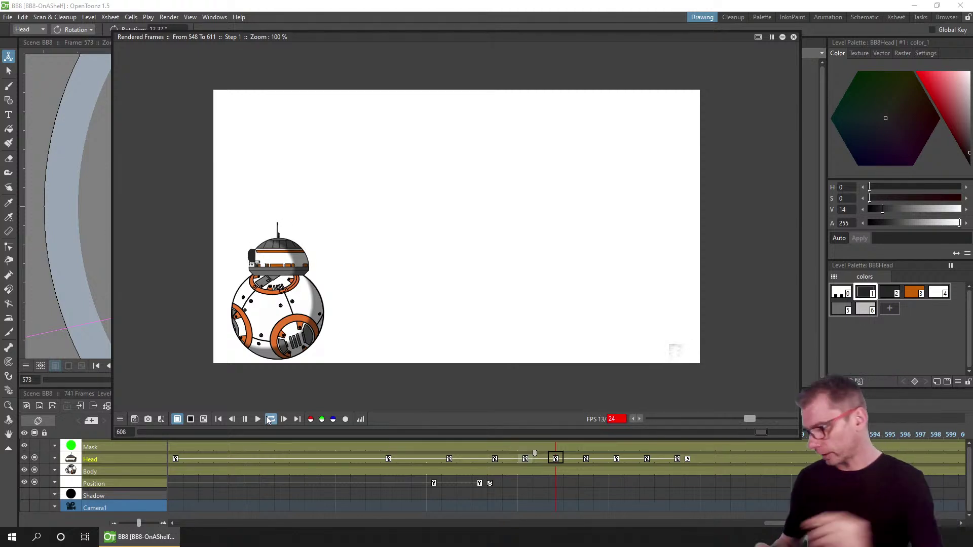
{"action": "left_click", "coordinate": [794, 38]}
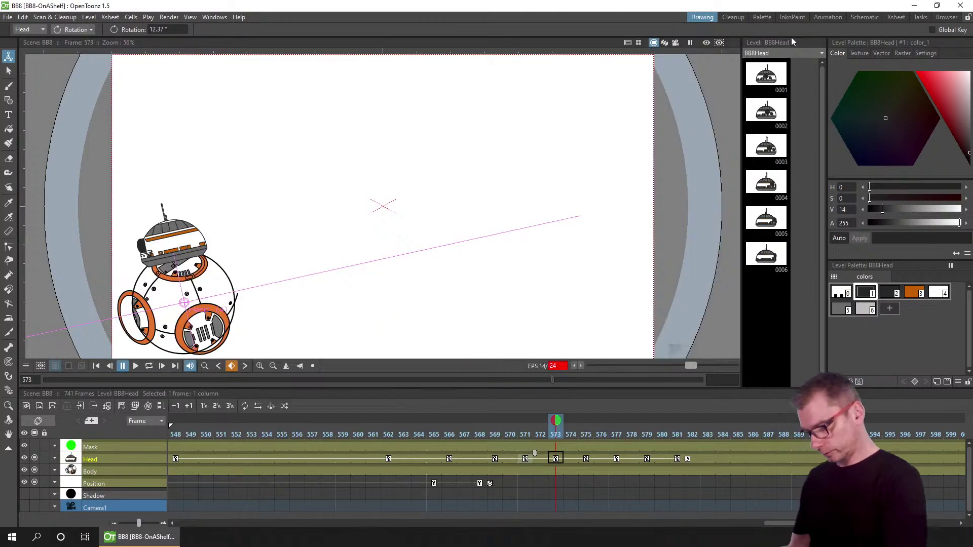
- Move the head keyframe at frame 566 and all following keys in that column two frames earlier, starting at frame 564
{"action": "left_click", "coordinate": [389, 435]}
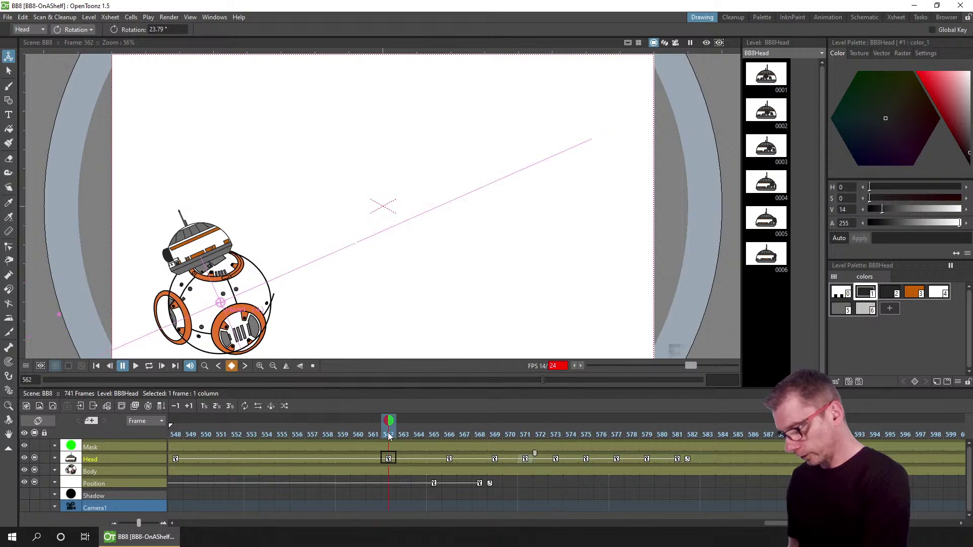
{"action": "left_click_drag", "start_coordinate": [393, 435], "coordinate": [456, 434]}
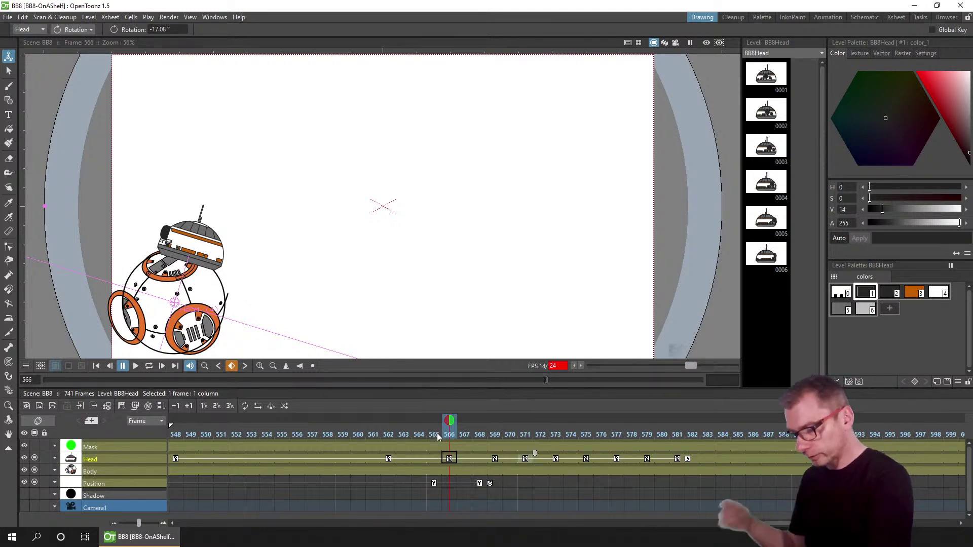
{"action": "left_click", "coordinate": [450, 461]}
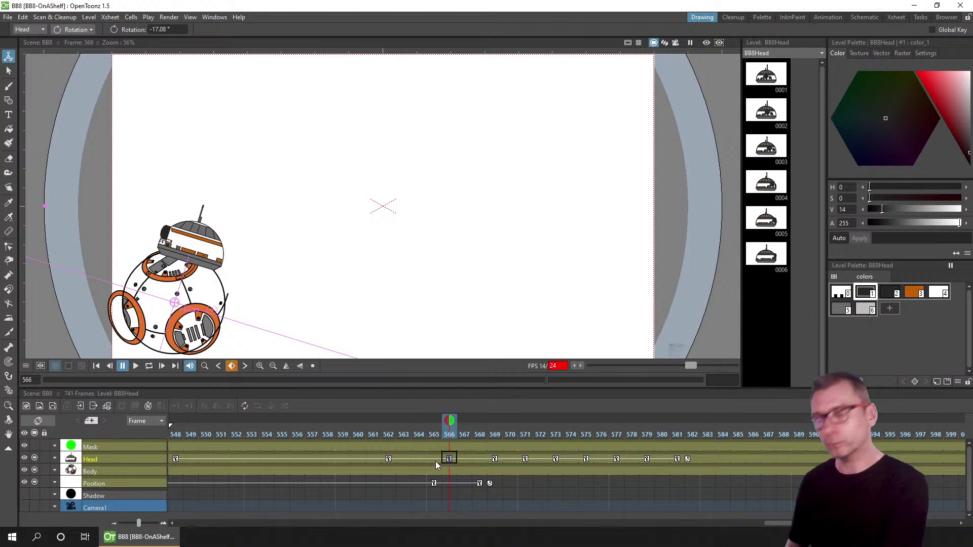
{"action": "right_click", "coordinate": [450, 459]}
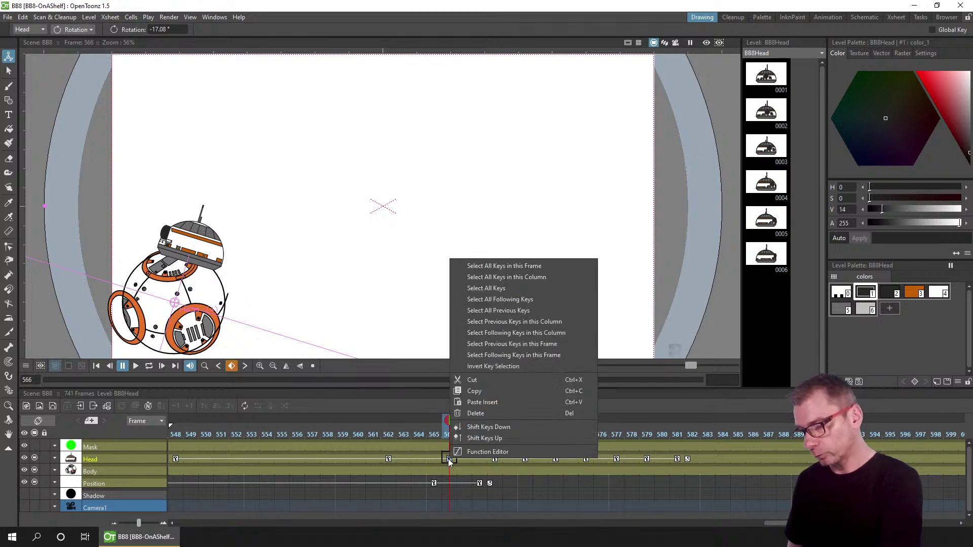
{"action": "left_click", "coordinate": [537, 333]}
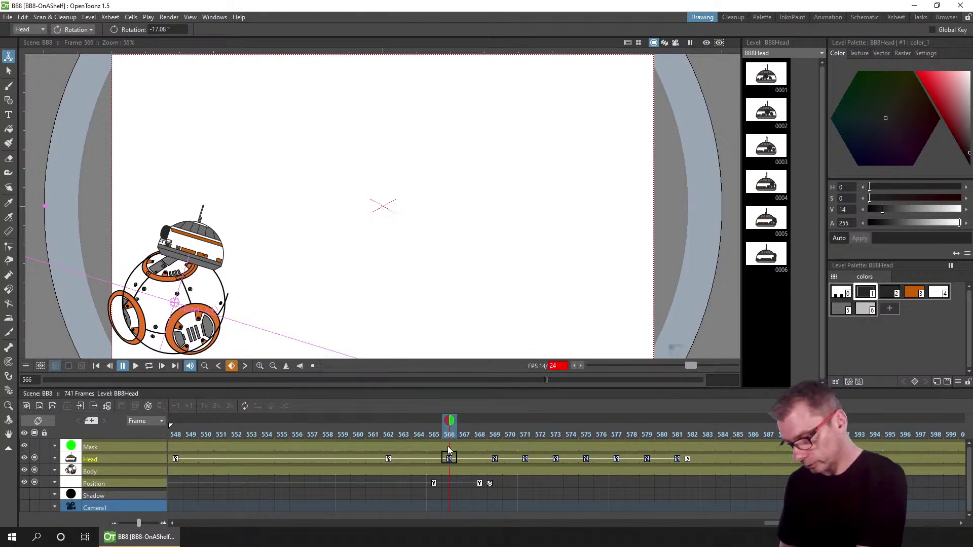
{"action": "left_click_drag", "start_coordinate": [439, 458], "coordinate": [418, 460]}
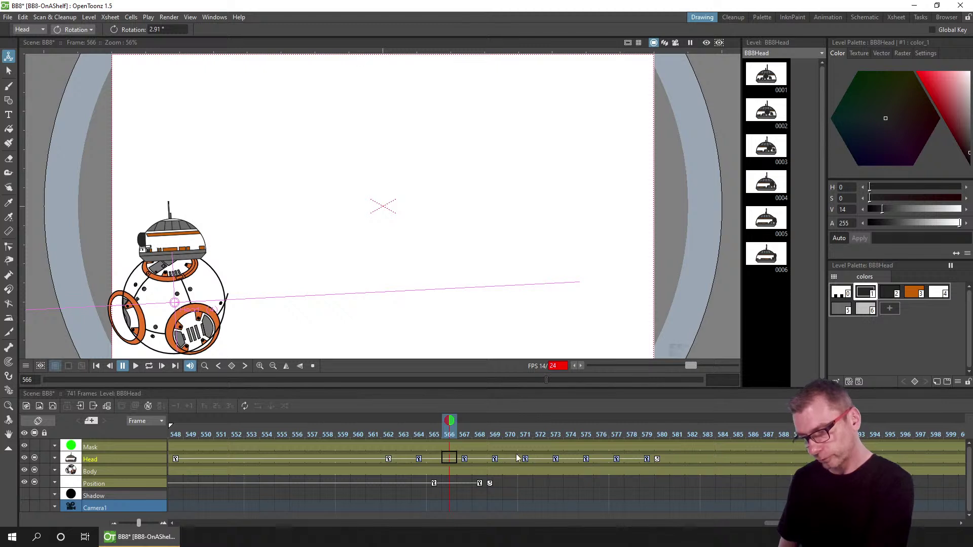
- Move the head keyframes from frame 567 onward one frame earlier, starting at frame 566, and save the scene
{"action": "left_click", "coordinate": [419, 459]}
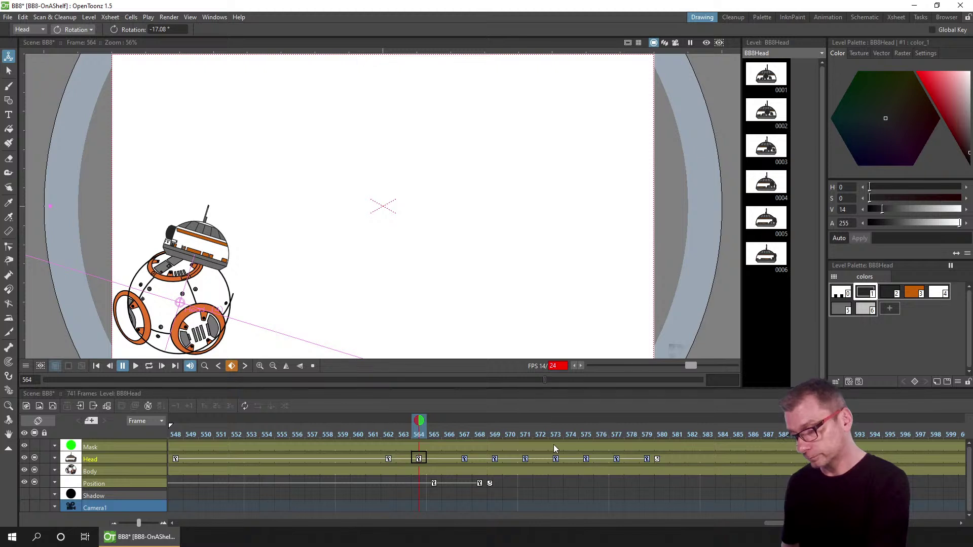
{"action": "left_click_drag", "start_coordinate": [465, 459], "coordinate": [445, 462]}
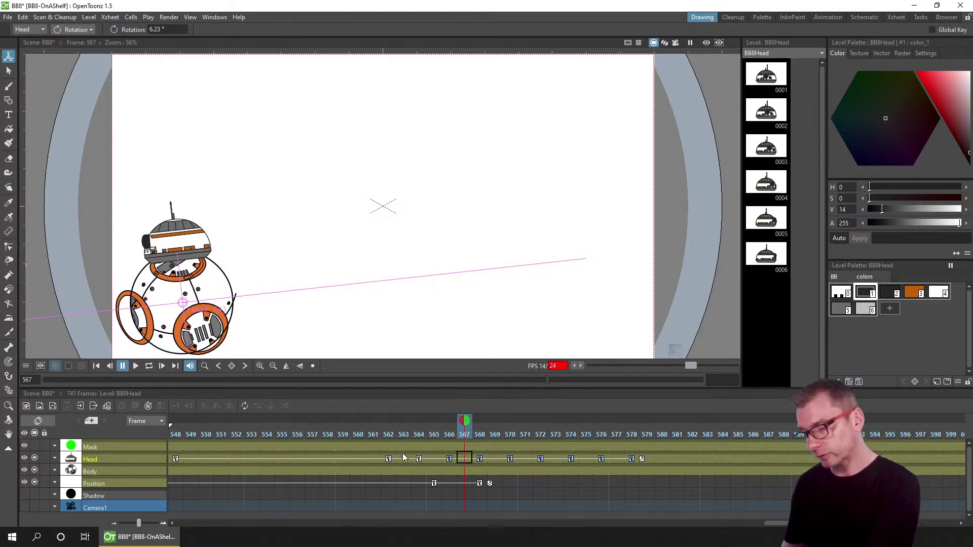
{"action": "key", "text": "ctrl+s"}
- Shorten the playback range to end at frame 588 and save the scene
{"action": "left_click_drag", "start_coordinate": [777, 522], "coordinate": [810, 523]}
{"action": "left_click_drag", "start_coordinate": [842, 426], "coordinate": [503, 435]}
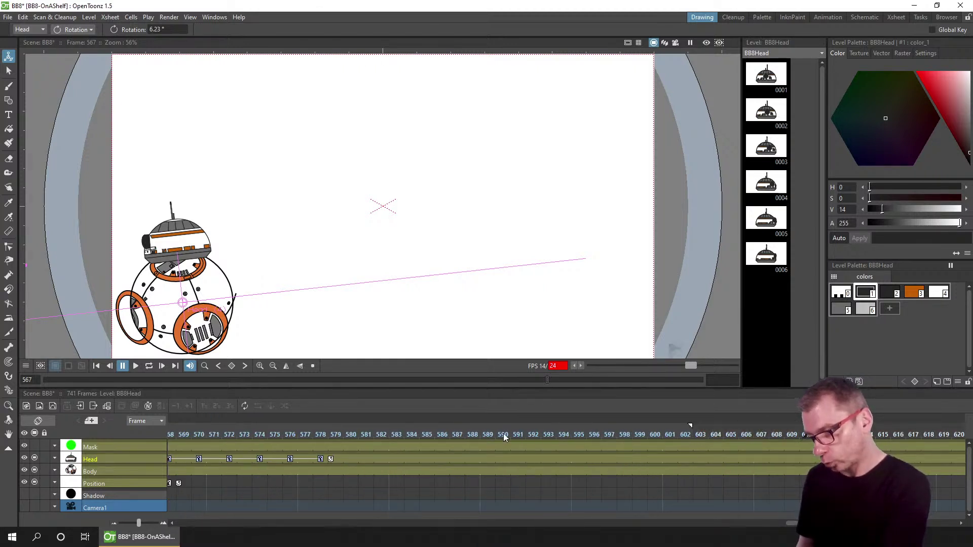
{"action": "key", "text": "ctrl+s"}
- Render a preview of frames 548 to 588, watch the retimed head motion in a loop, and close the preview
{"action": "left_click", "coordinate": [170, 17]}
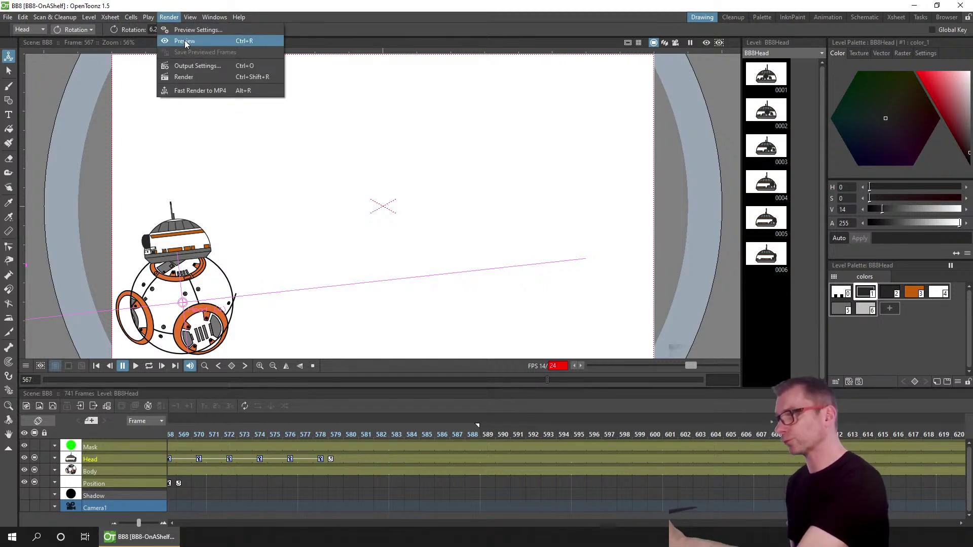
{"action": "left_click", "coordinate": [183, 40]}
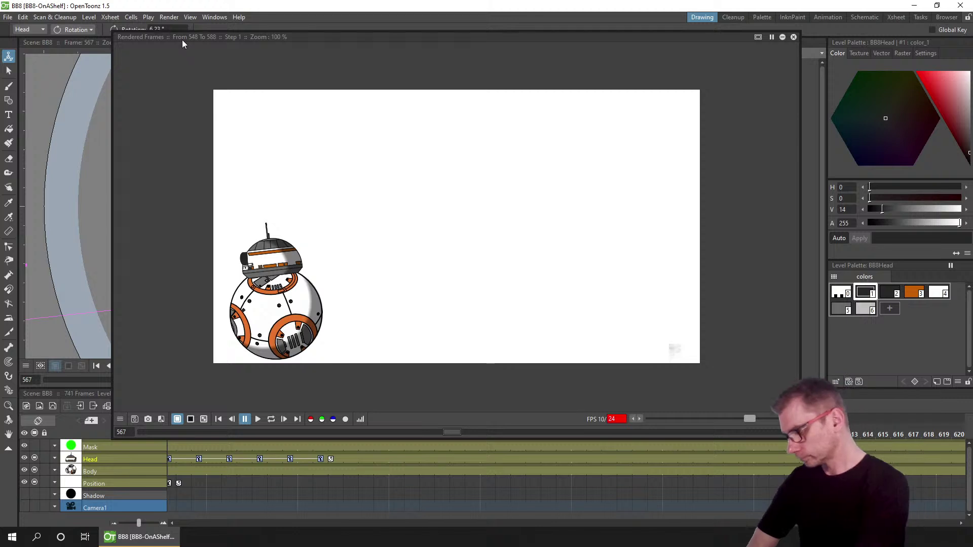
{"action": "left_click", "coordinate": [209, 419]}
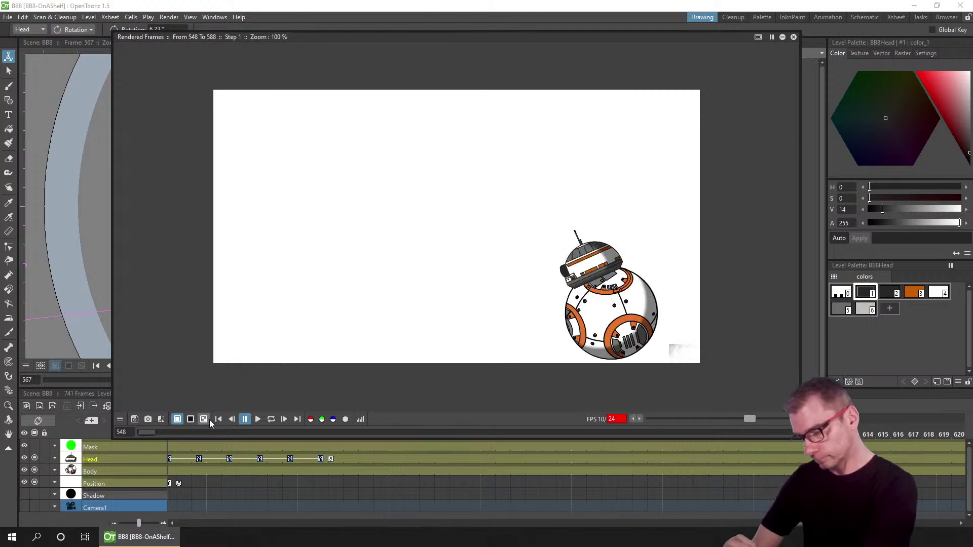
{"action": "left_click", "coordinate": [272, 418]}
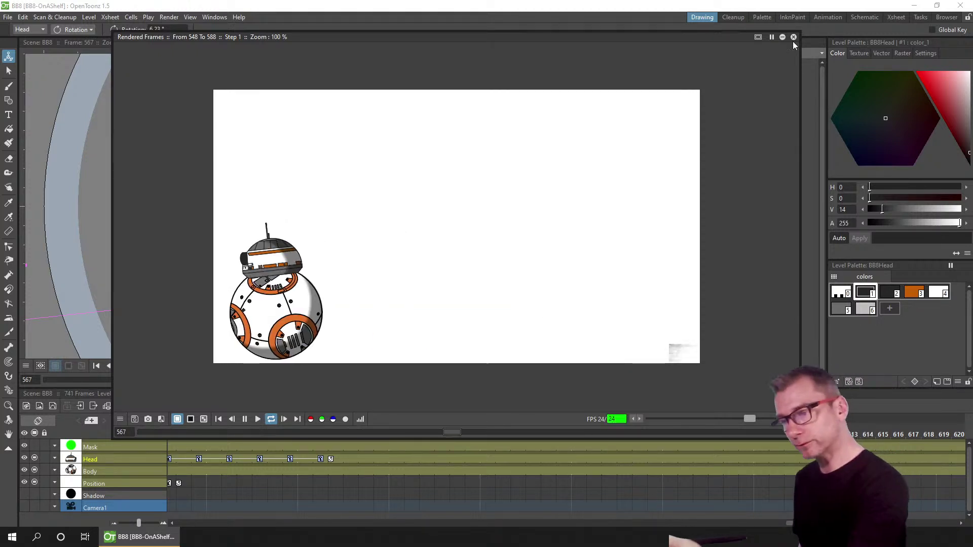
{"action": "key", "text": "Escape"}
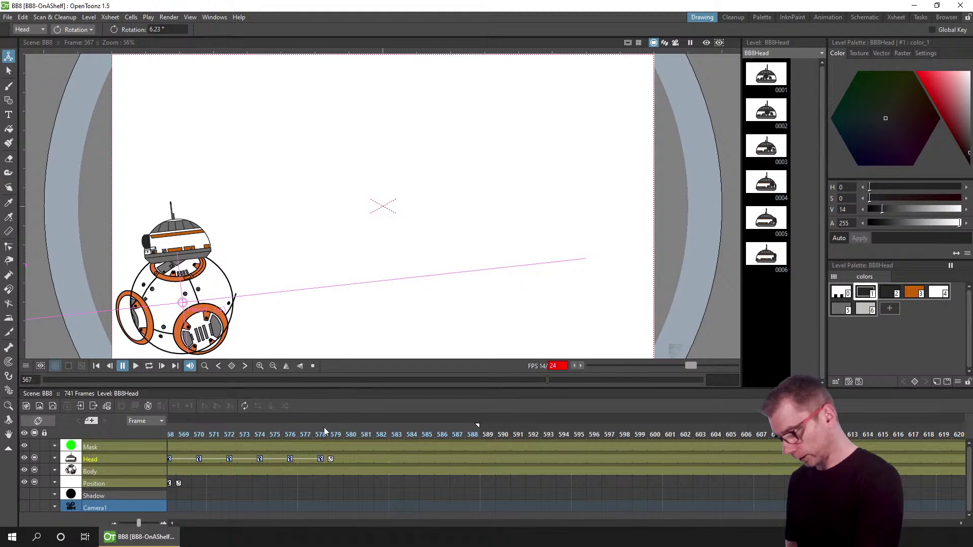
- In the Head column, set frames 583 to 587 to drawings 5, 4, 3, 2 and 1, one per frame
{"action": "left_click_drag", "start_coordinate": [337, 433], "coordinate": [396, 434]}
{"action": "left_click", "coordinate": [396, 457]}
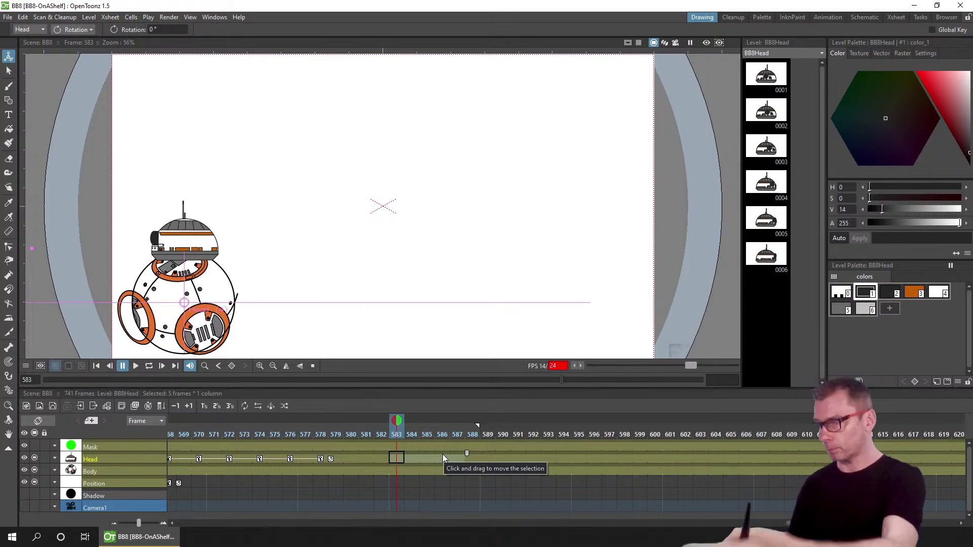
{"action": "type", "text": "5"}
{"action": "key", "text": "Return"}
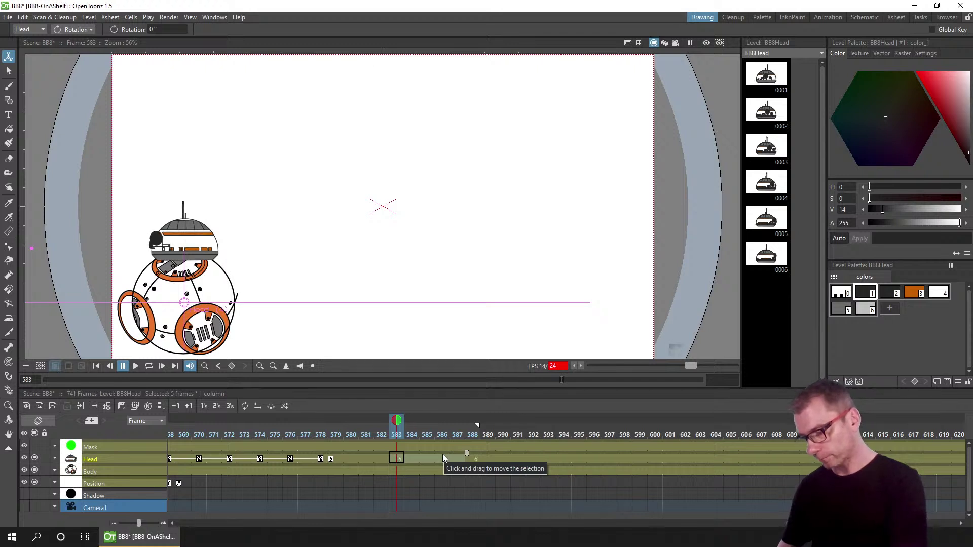
{"action": "left_click", "coordinate": [410, 459]}
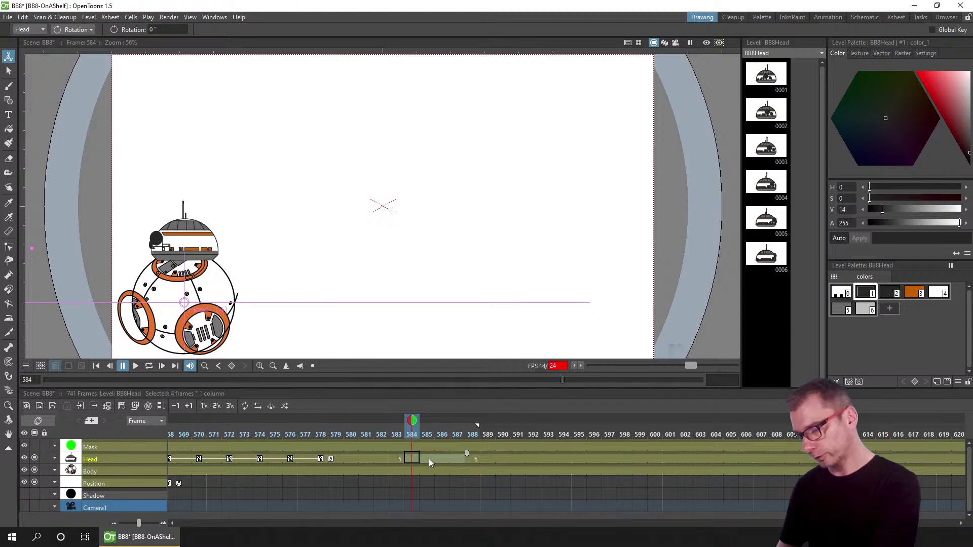
{"action": "type", "text": "4"}
{"action": "key", "text": "Return"}
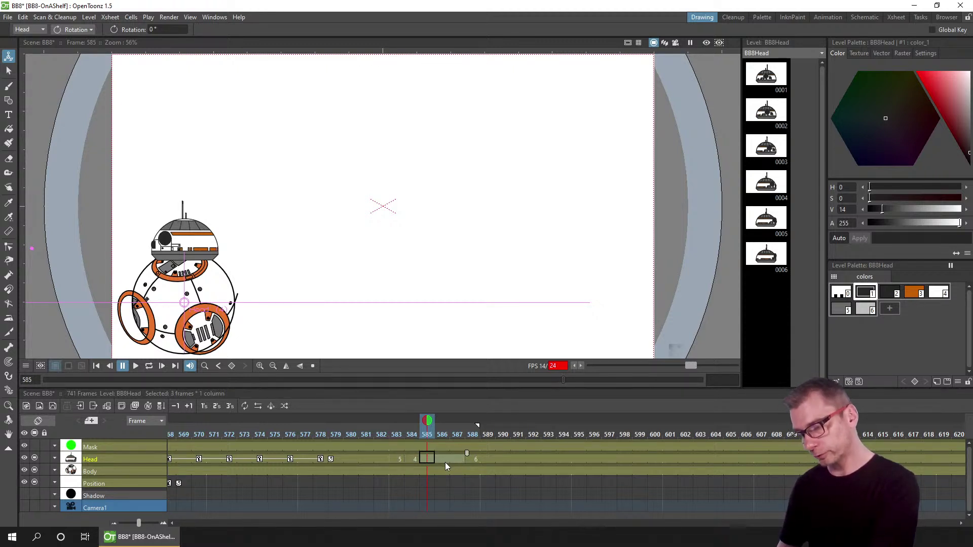
{"action": "type", "text": "3"}
{"action": "key", "text": "Return"}
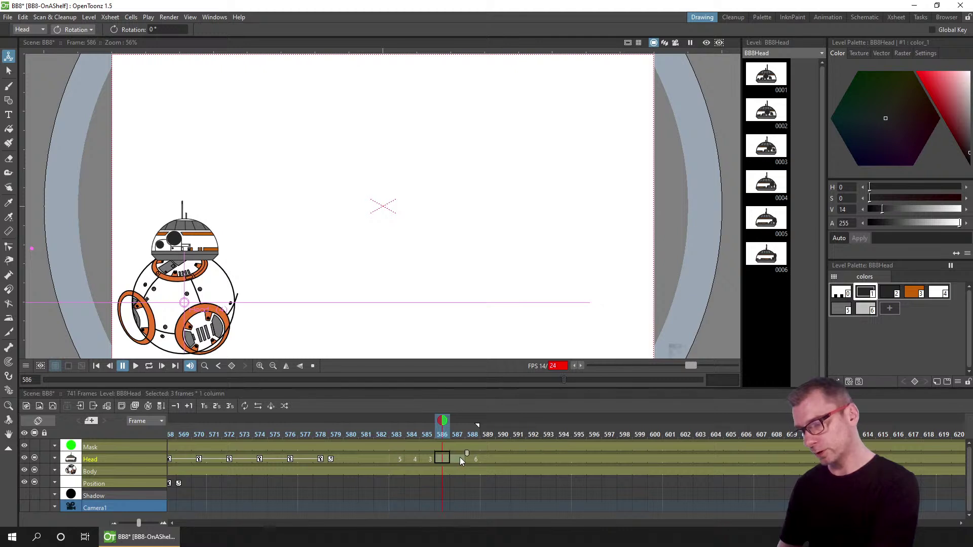
{"action": "type", "text": "2"}
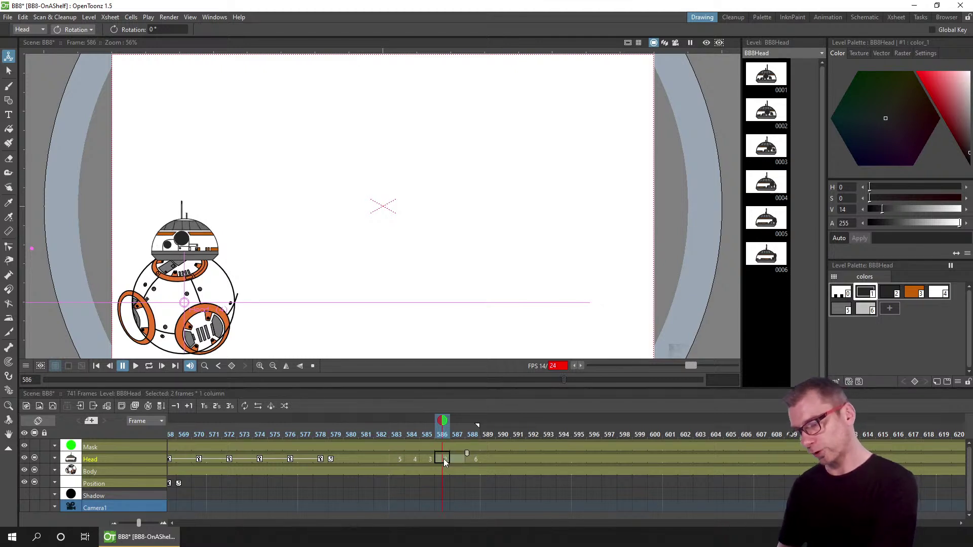
{"action": "left_click", "coordinate": [461, 459]}
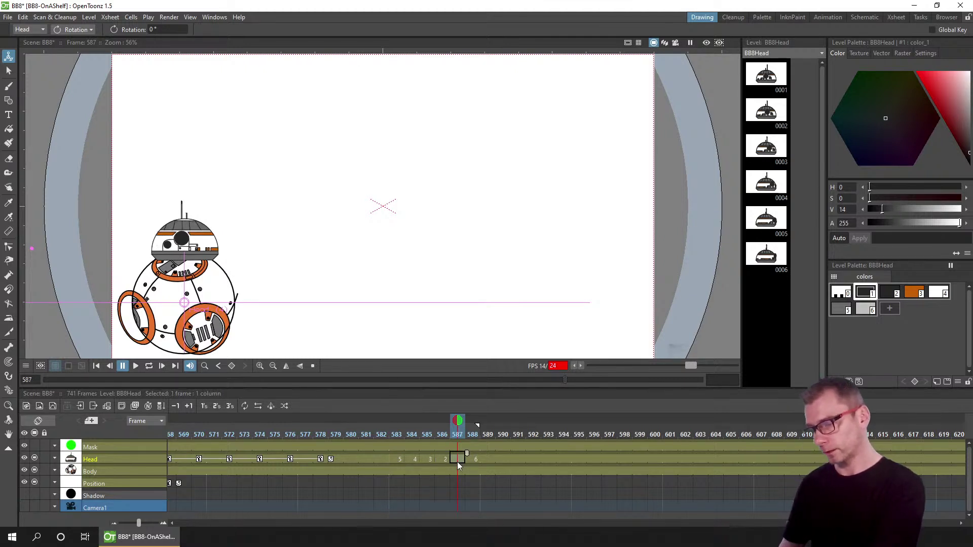
{"action": "type", "text": "1"}
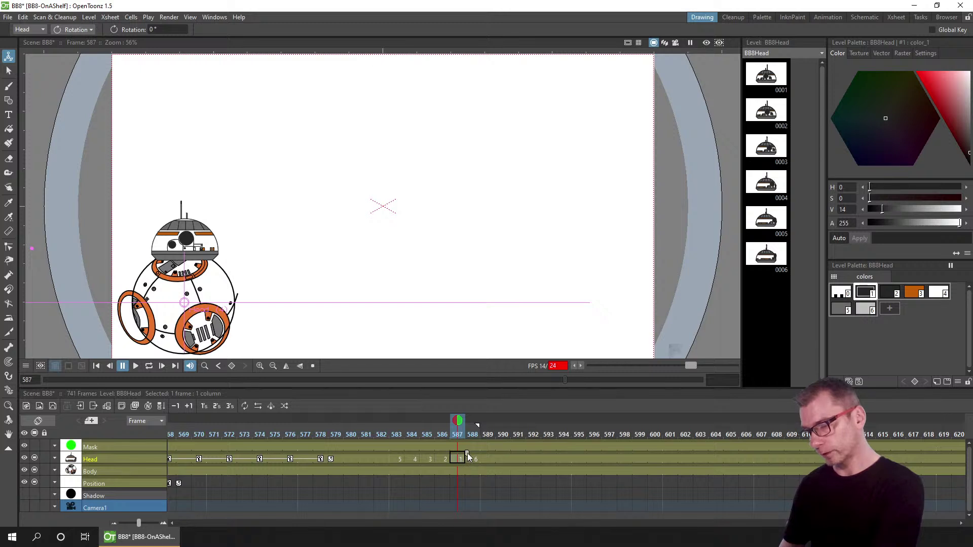
- Extend head drawing 1 from frame 587 through frame 594 and scrub through the head turn
{"action": "left_click_drag", "start_coordinate": [587, 449], "coordinate": [573, 453]}
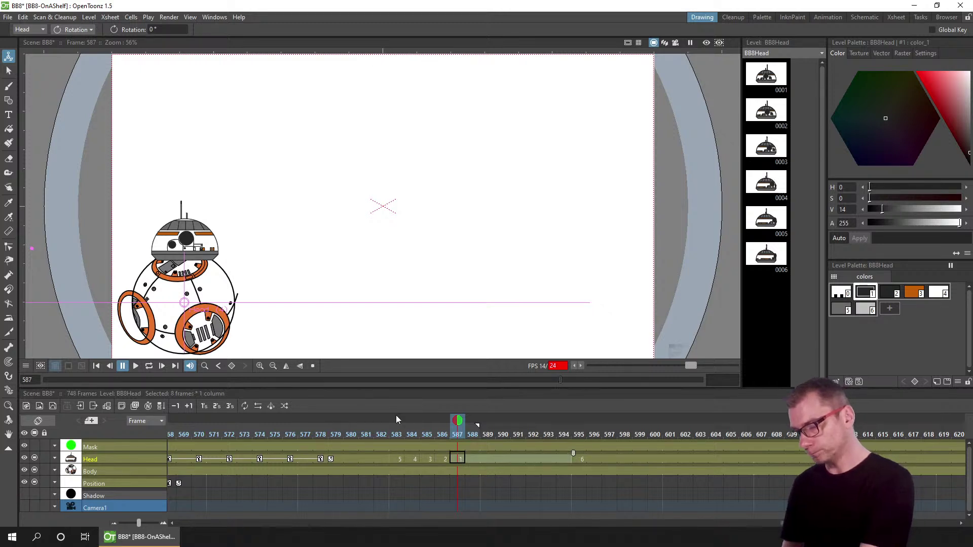
{"action": "left_click", "coordinate": [354, 435]}
{"action": "mouse_move", "coordinate": [360, 437]}
{"action": "left_mouse_down"}
{"action": "mouse_move", "coordinate": [500, 428]}
{"action": "mouse_move", "coordinate": [496, 416]}
{"action": "left_mouse_up"}
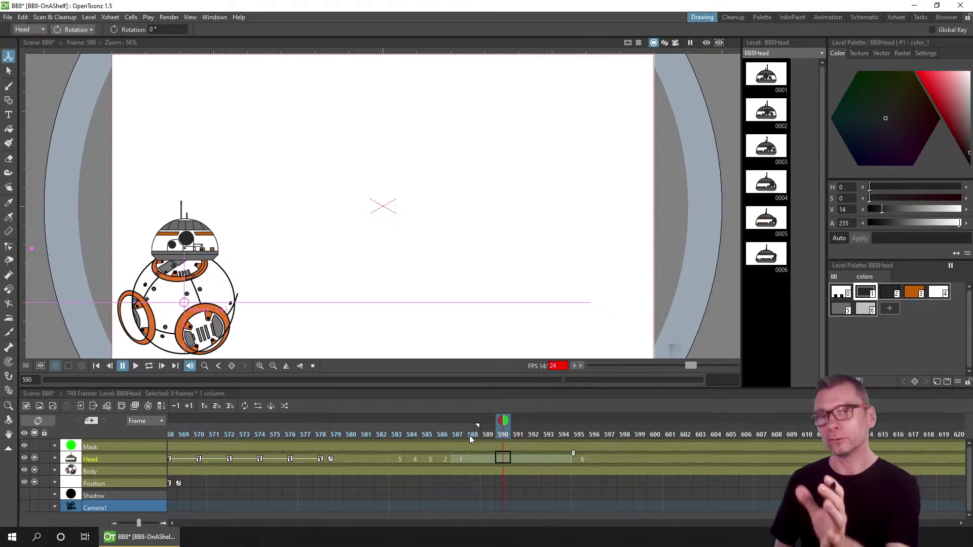
- Add a head rotation keyframe at frame 588, rotate the head to about -14° at frame 592, and save the scene
{"action": "left_click", "coordinate": [470, 459]}
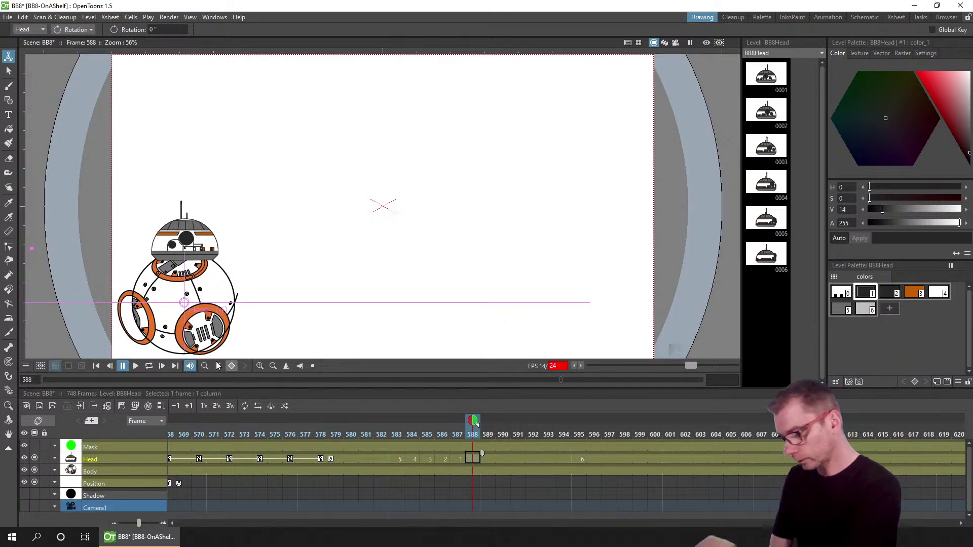
{"action": "left_click", "coordinate": [232, 366]}
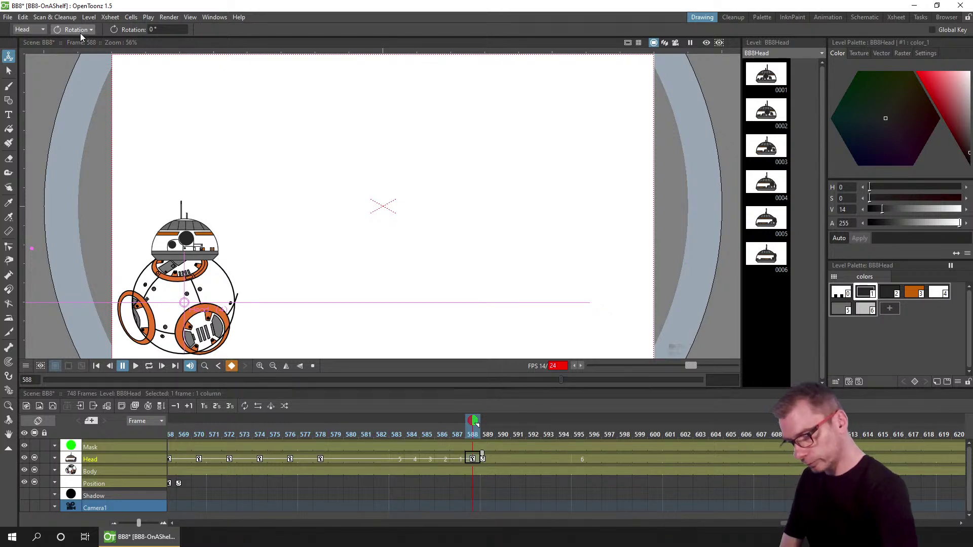
{"action": "left_click", "coordinate": [534, 458]}
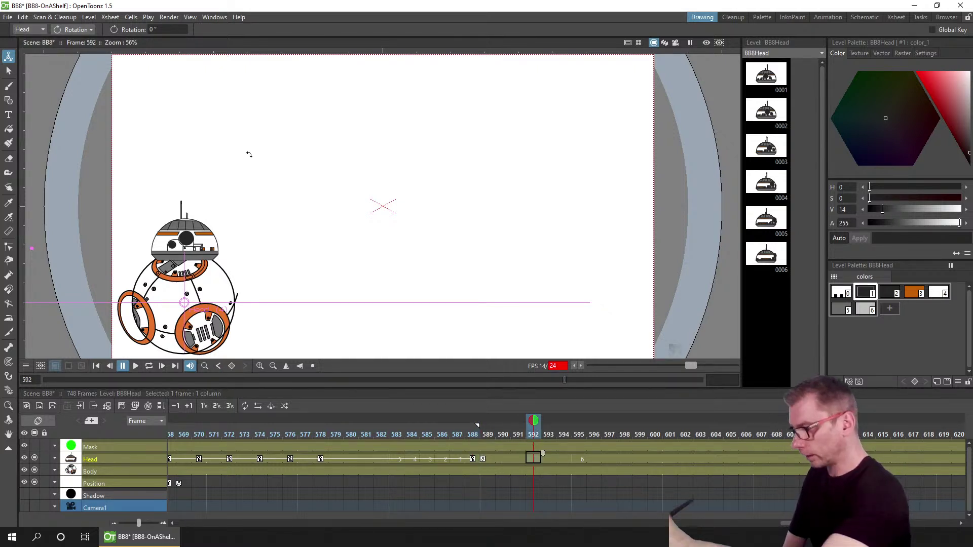
{"action": "left_click_drag", "start_coordinate": [254, 152], "coordinate": [290, 162]}
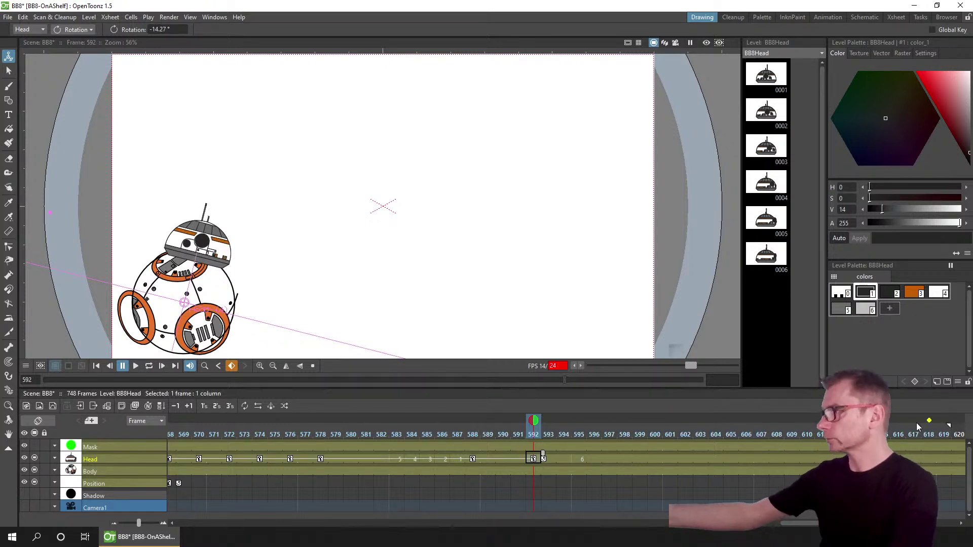
{"action": "key", "text": "ctrl+s"}
- Scrub through the head tilt and extend the hold of head drawing 1 through frame 618
{"action": "scroll", "coordinate": [469, 468], "scroll_direction": "right", "scroll_amount": 1}
{"action": "scroll", "coordinate": [469, 467], "scroll_direction": "right", "scroll_amount": 5}
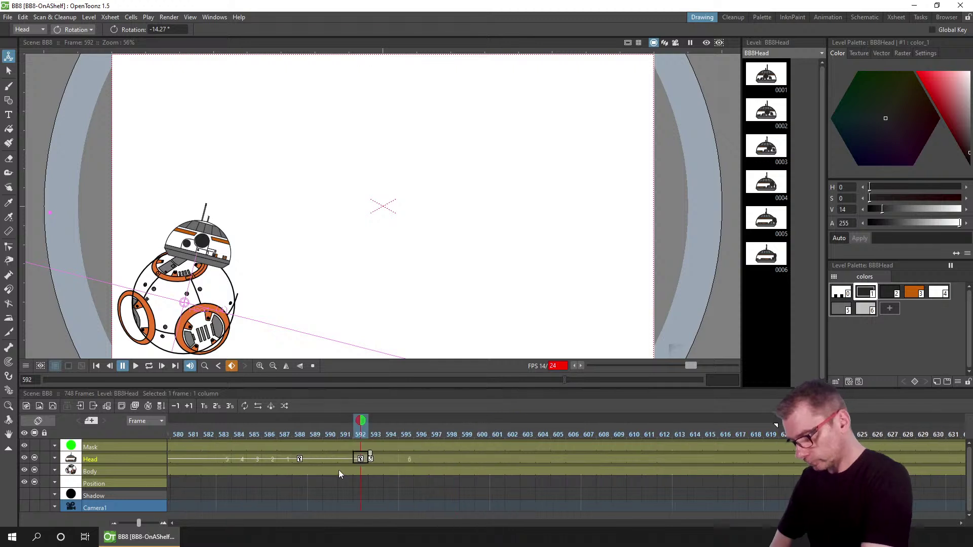
{"action": "left_click", "coordinate": [199, 434]}
{"action": "left_click_drag", "start_coordinate": [210, 434], "coordinate": [350, 432]}
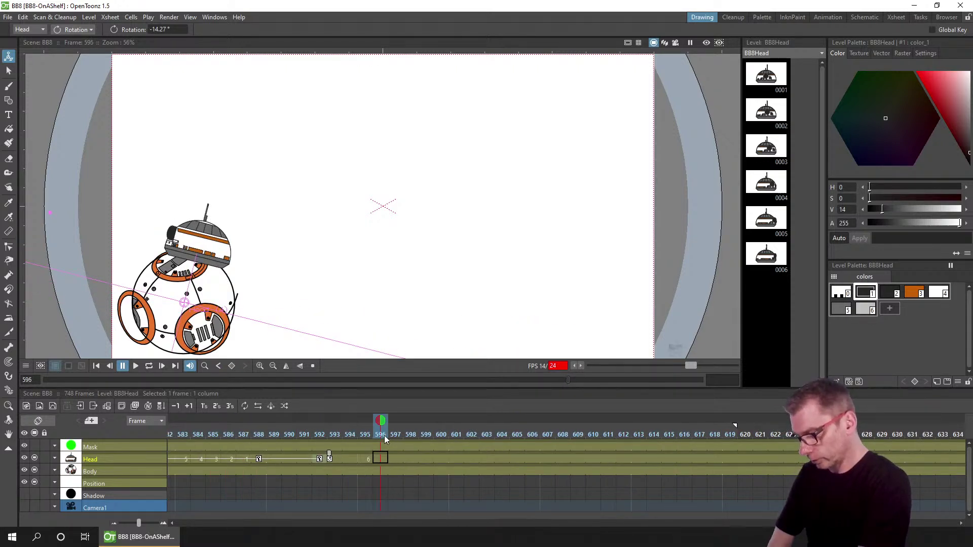
{"action": "left_click", "coordinate": [360, 454]}
{"action": "left_click_drag", "start_coordinate": [360, 454], "coordinate": [726, 455]}
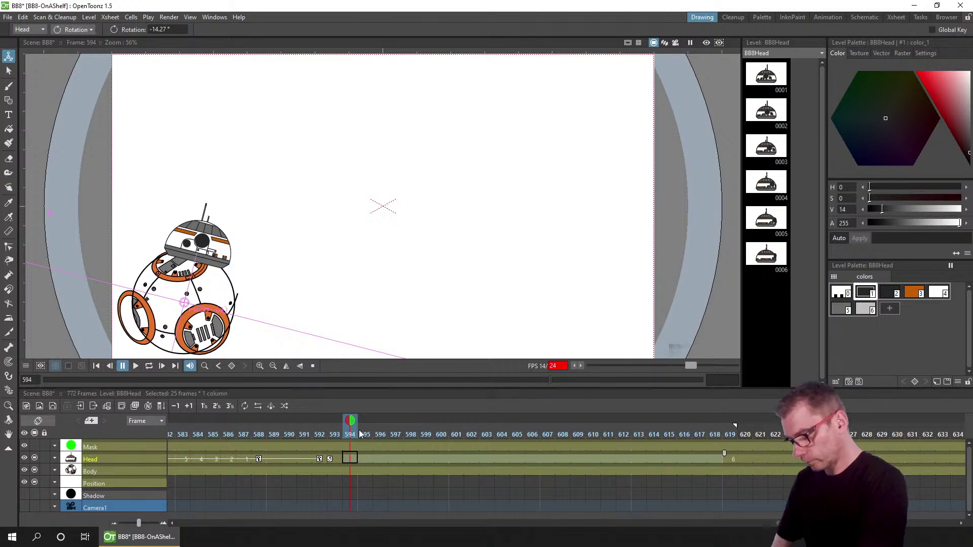
- Keyframe the head's held tilt at frame 597, set its rotation to 0° at frame 602, and save the scene
{"action": "left_click", "coordinate": [395, 458]}
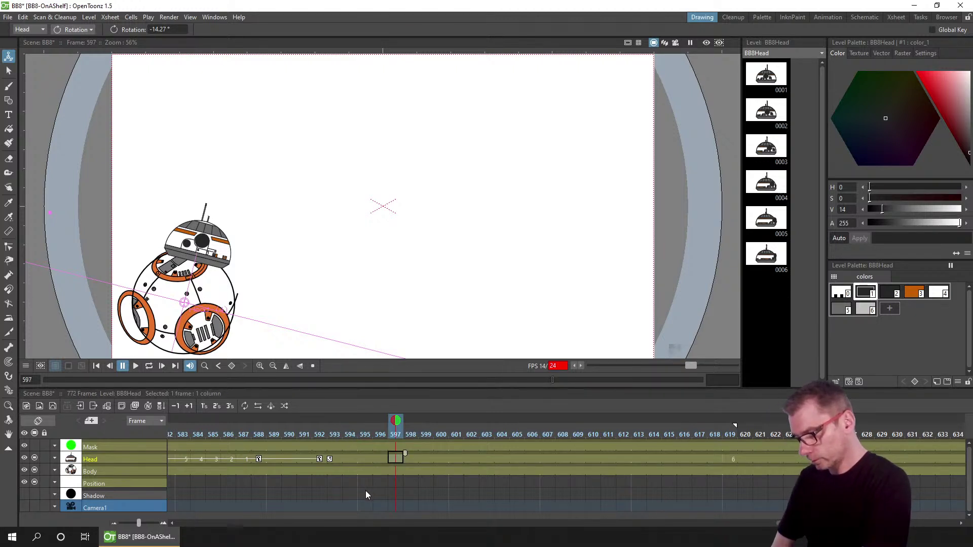
{"action": "left_click", "coordinate": [231, 366]}
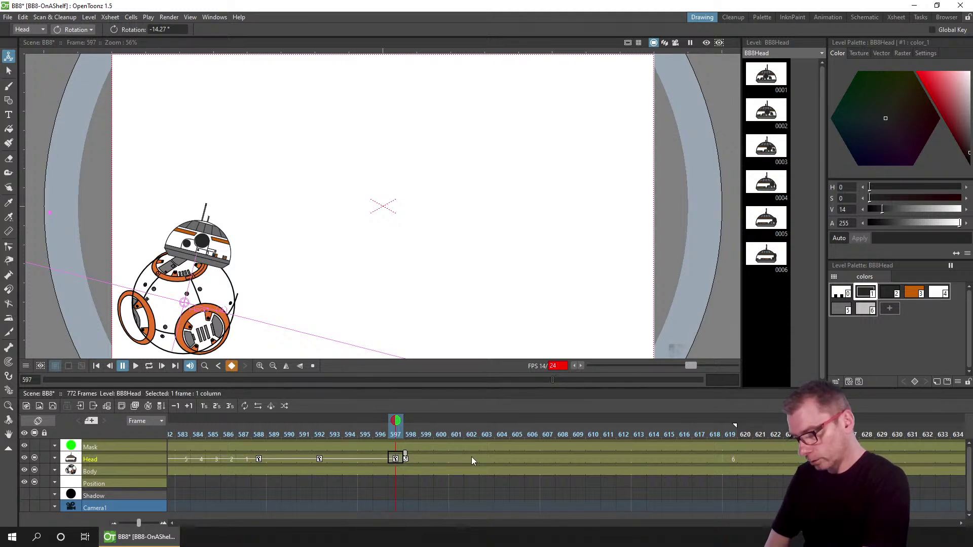
{"action": "left_click", "coordinate": [471, 458]}
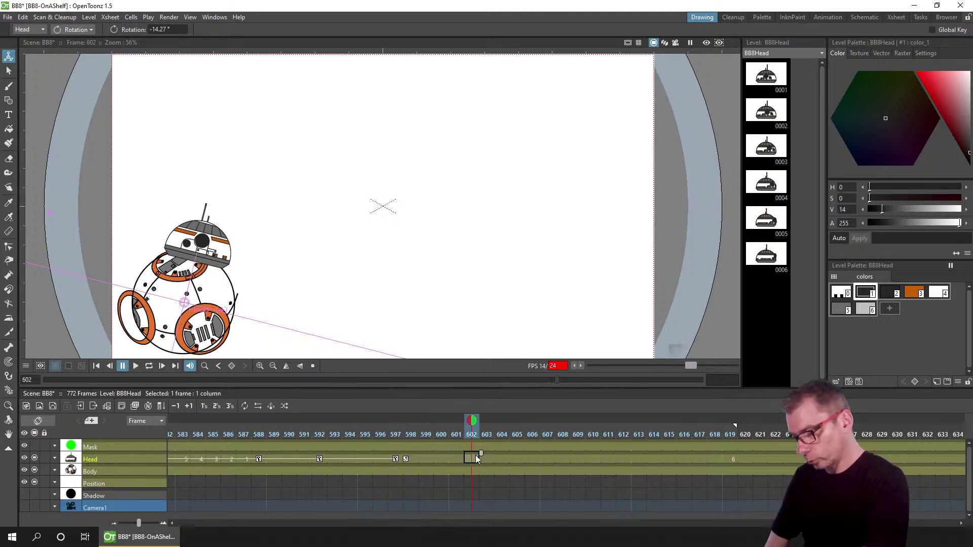
{"action": "left_click", "coordinate": [181, 29]}
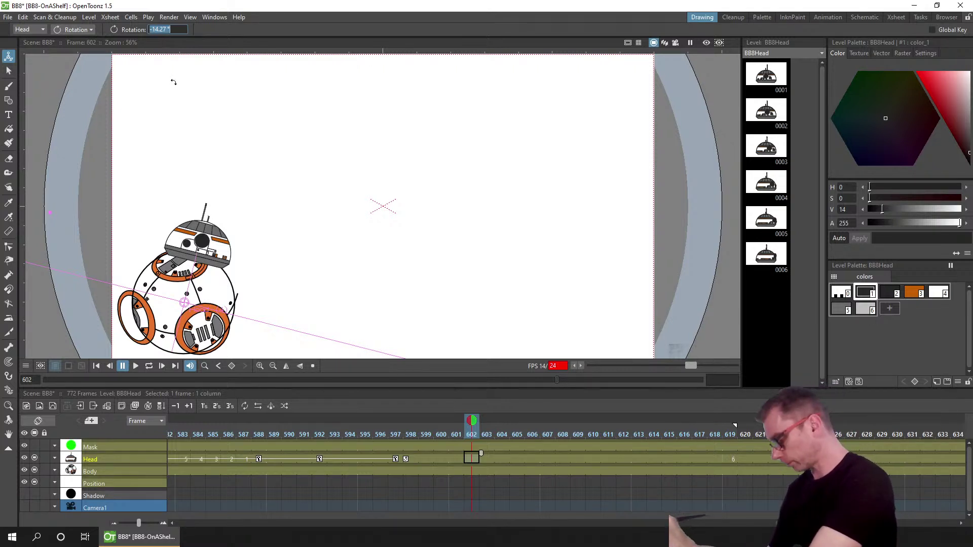
{"action": "type", "text": "0"}
{"action": "key", "text": "Return"}
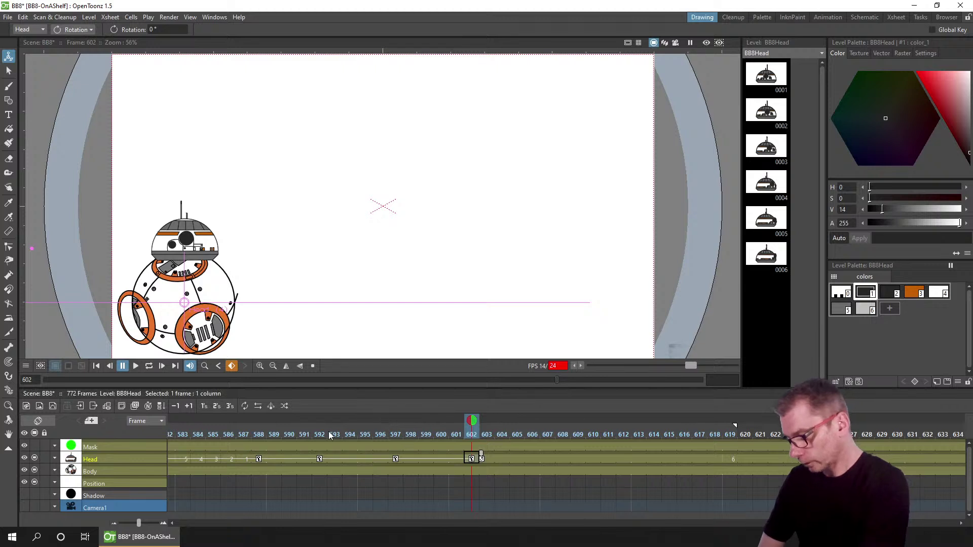
{"action": "left_click_drag", "start_coordinate": [309, 434], "coordinate": [482, 434]}
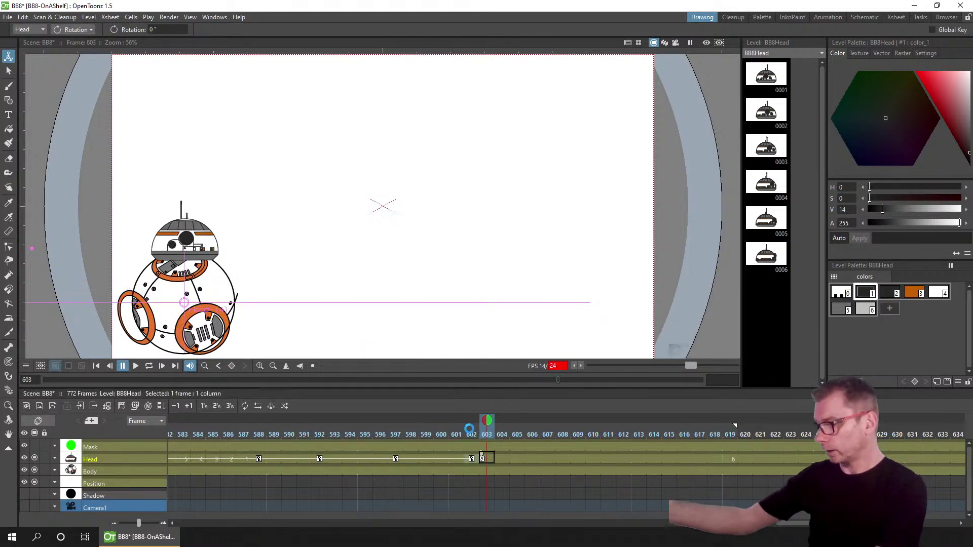
{"action": "key", "text": "ctrl+s"}
{"action": "left_click", "coordinate": [396, 434]}
{"action": "left_click_drag", "start_coordinate": [437, 434], "coordinate": [487, 432]}
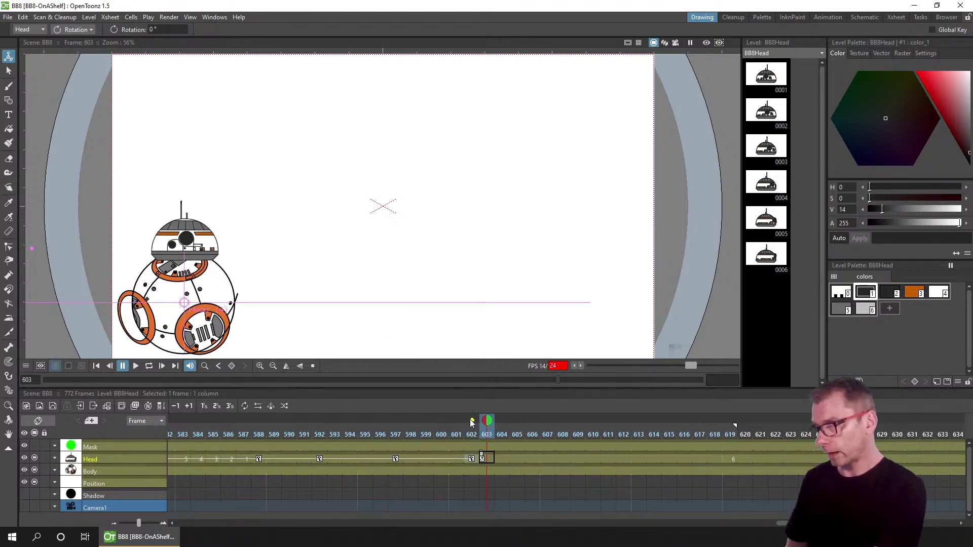
- Try switching the Head column to drawing 2 over frames 598 to 603, undo the change, and save the scene
{"action": "left_click", "coordinate": [411, 458]}
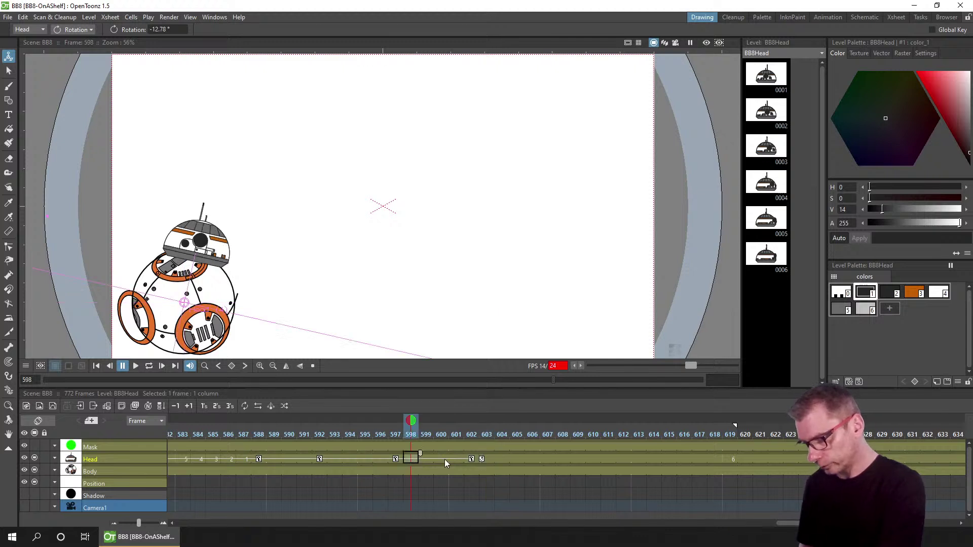
{"action": "left_click", "coordinate": [483, 458], "text": "shift"}
{"action": "type", "text": "2"}
{"action": "key", "text": "Return"}
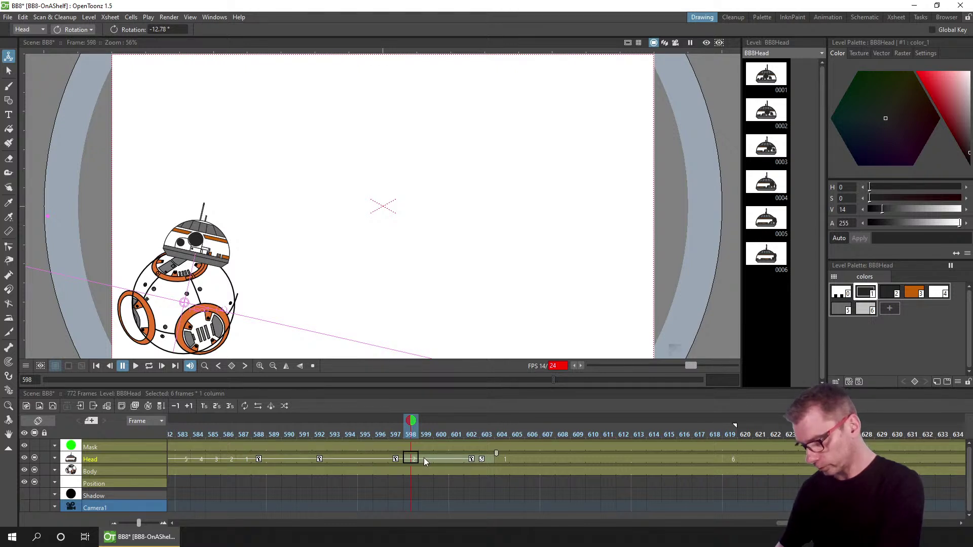
{"action": "key", "text": "ctrl+z"}
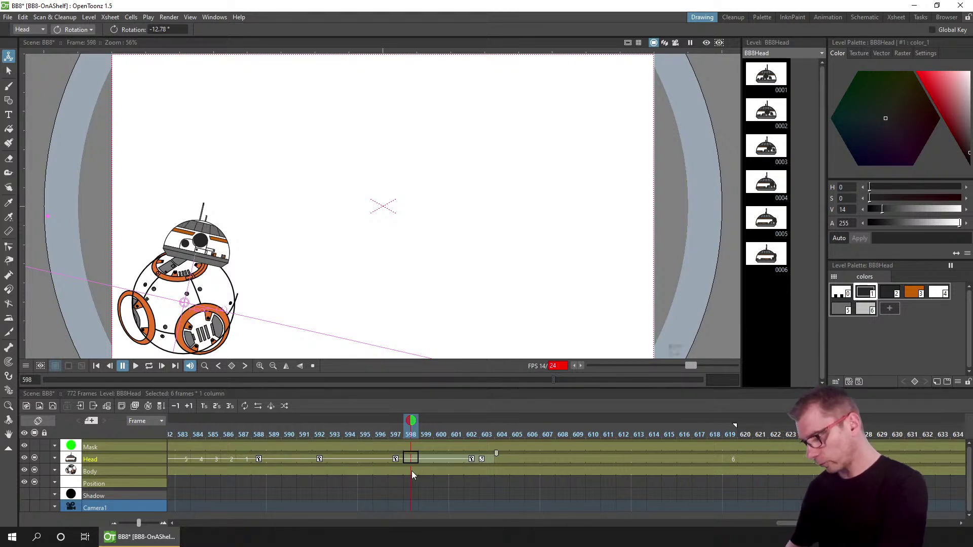
{"action": "key", "text": "ctrl+s"}
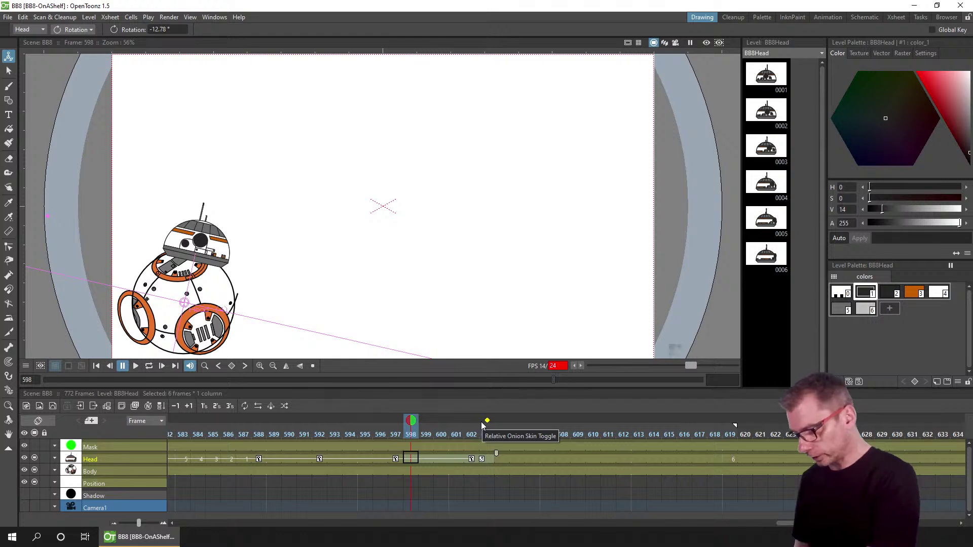
- Move the head keyframes from frame 588 through 602 two frames later, starting at frame 590, and scrub to check the timing
{"action": "left_click_drag", "start_coordinate": [209, 430], "coordinate": [355, 437]}
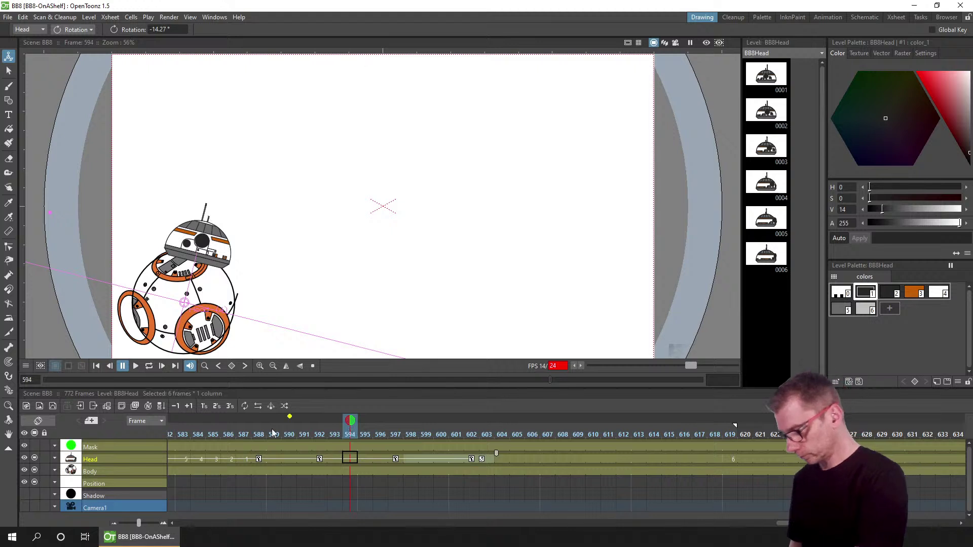
{"action": "left_click", "coordinate": [258, 460]}
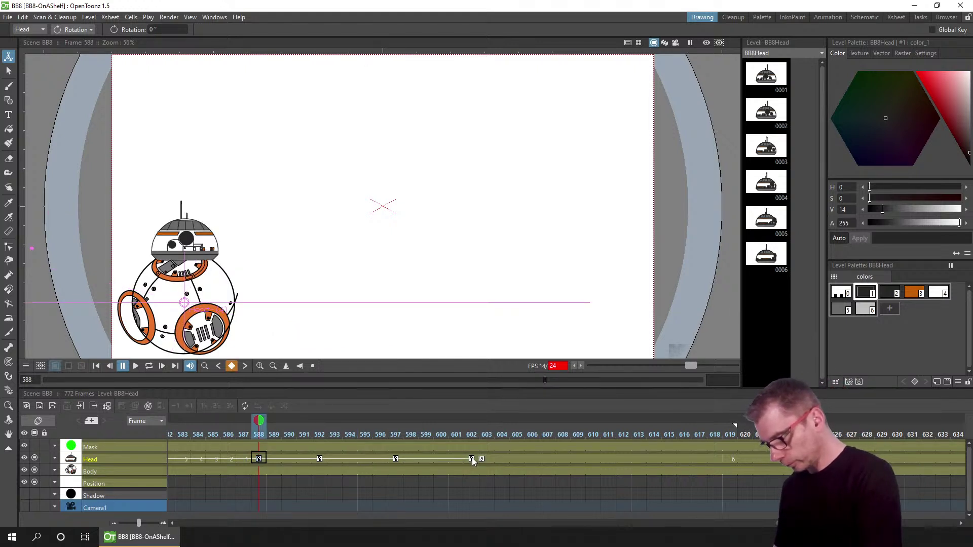
{"action": "left_click", "coordinate": [471, 459]}
{"action": "left_click", "coordinate": [260, 460], "text": "shift"}
{"action": "left_click_drag", "start_coordinate": [262, 459], "coordinate": [282, 461]}
{"action": "left_click_drag", "start_coordinate": [224, 431], "coordinate": [395, 440]}
- Insert five frames at frame 597 in the Head column to lengthen the tilted hold, and save the scene
{"action": "left_click", "coordinate": [393, 457]}
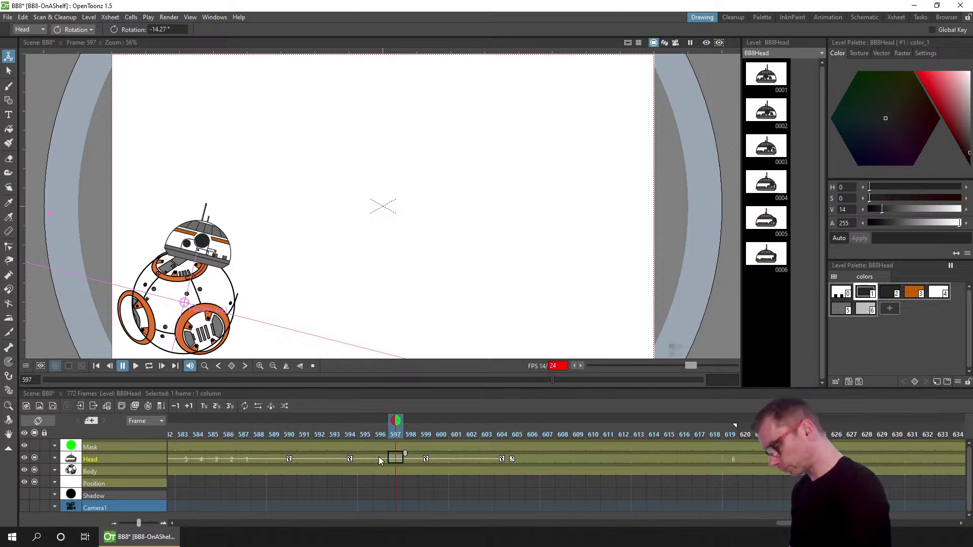
{"action": "key", "text": "Insert"}
{"action": "key", "text": "Insert"}
{"action": "key", "text": "Insert"}
{"action": "key", "text": "Insert"}
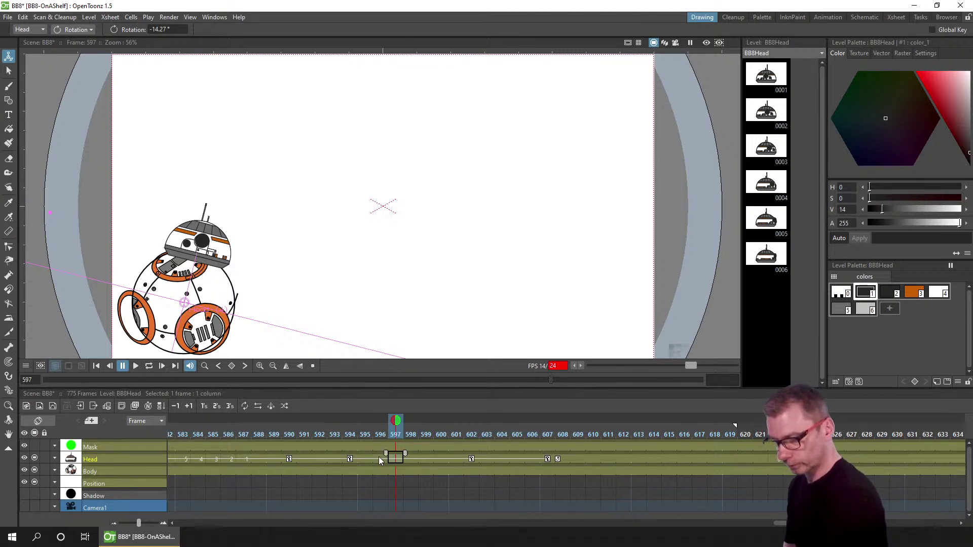
{"action": "key", "text": "Insert"}
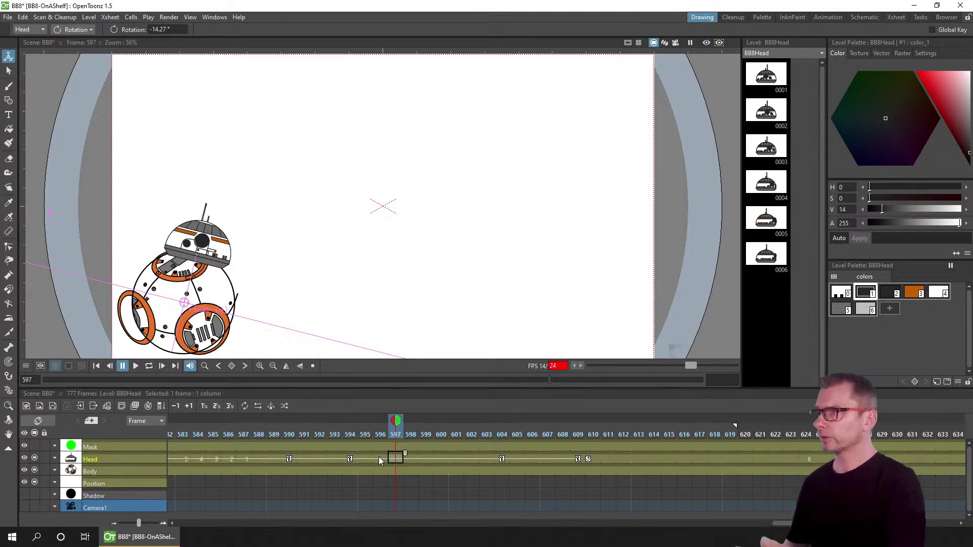
{"action": "key", "text": "ctrl+s"}
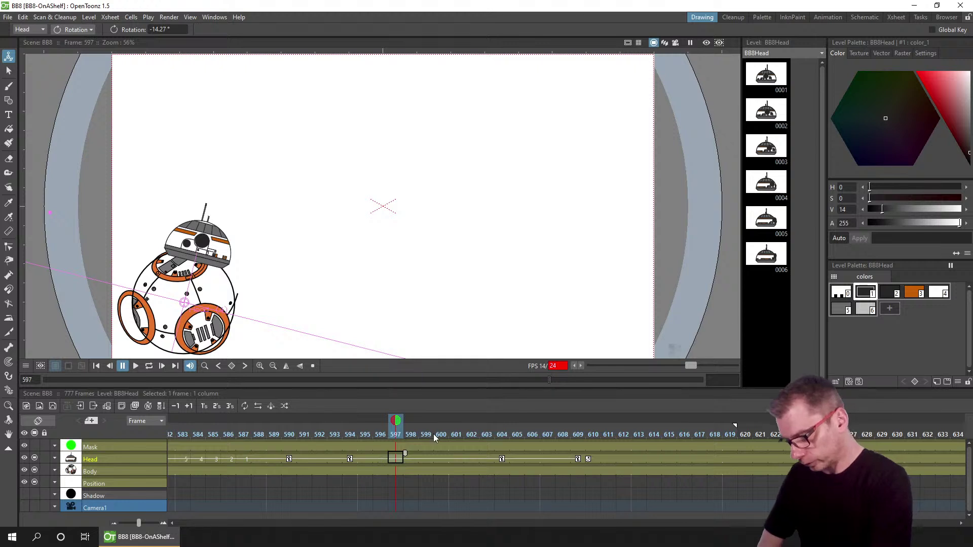
{"action": "left_click_drag", "start_coordinate": [456, 434], "coordinate": [593, 435]}
{"action": "left_click", "coordinate": [578, 416]}
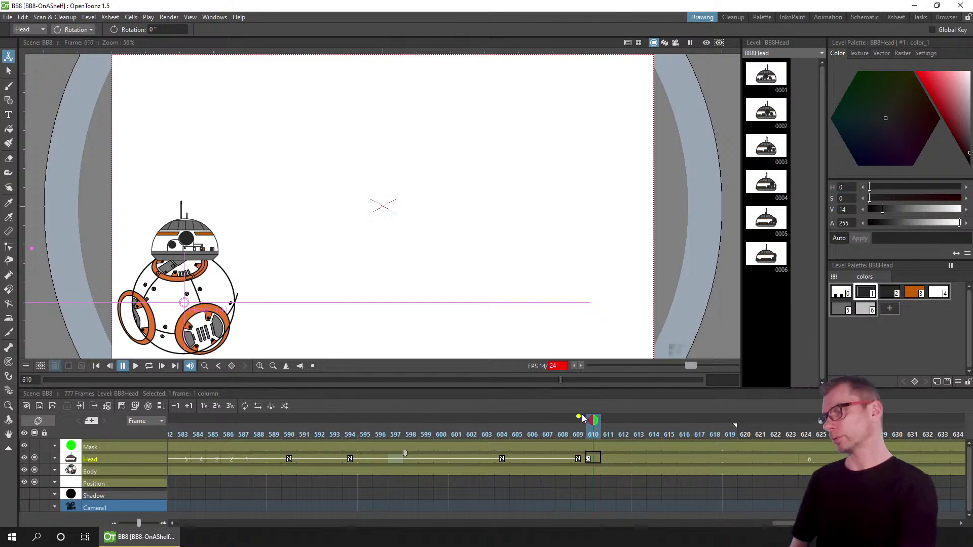
- Keyframe the Head column's horizontal scale at -100% on frame 611
{"action": "left_click", "coordinate": [607, 459]}
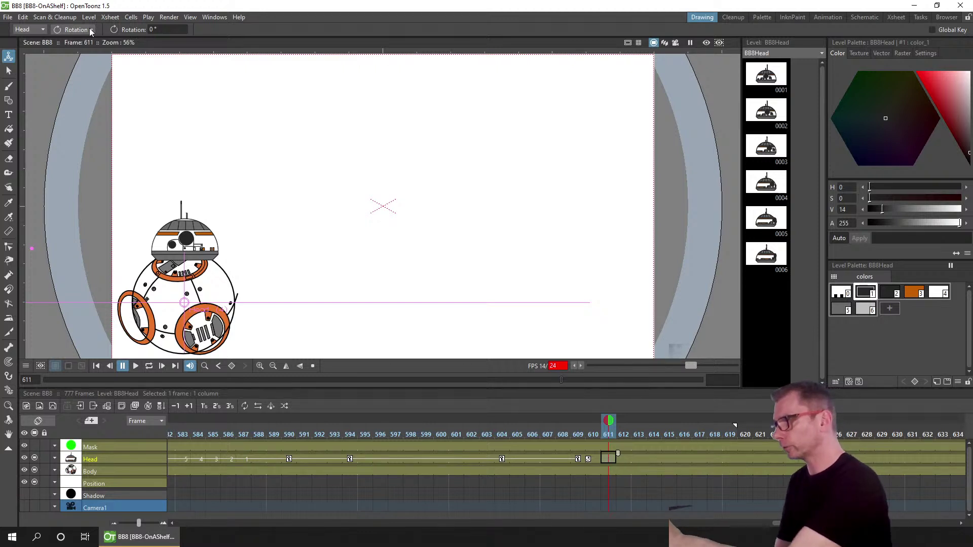
{"action": "left_click", "coordinate": [75, 29]}
{"action": "left_click", "coordinate": [71, 67]}
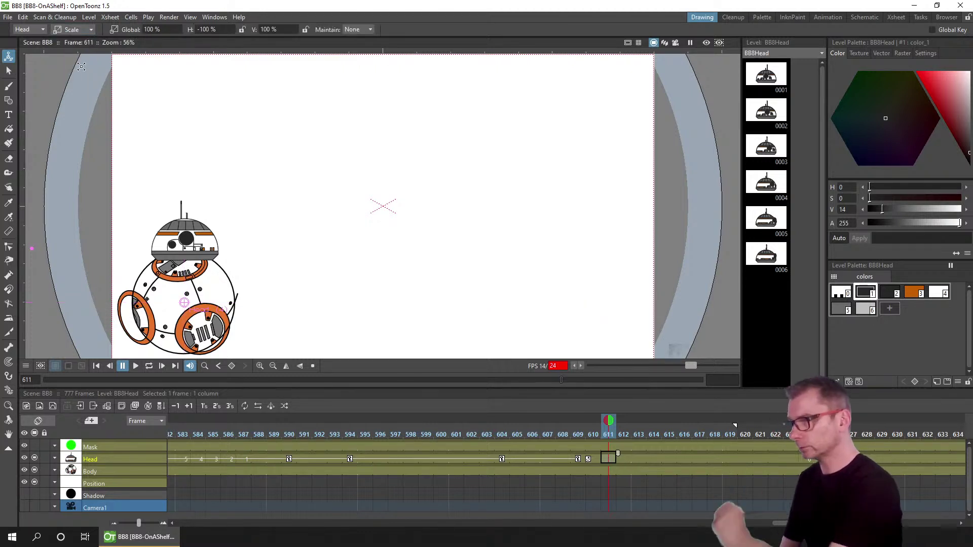
{"action": "left_click", "coordinate": [223, 29]}
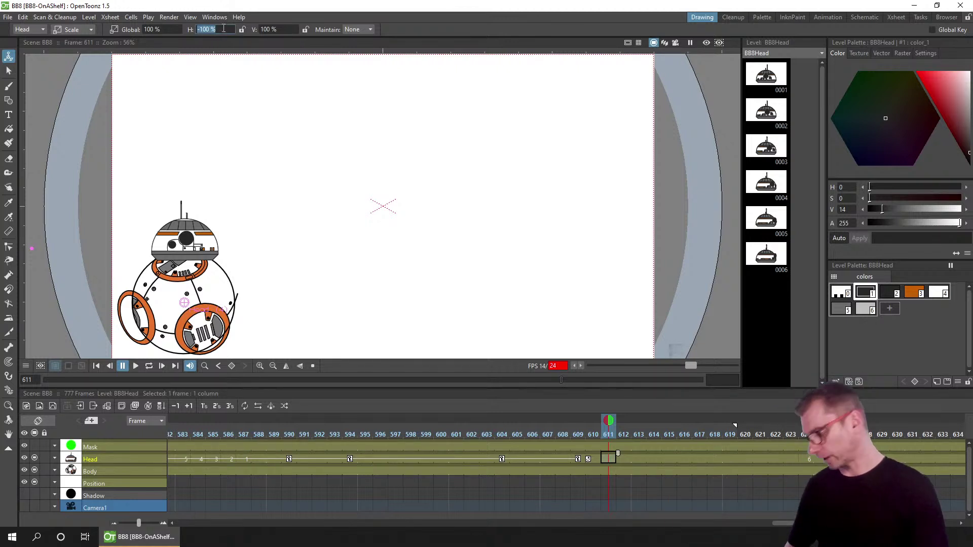
{"action": "key", "text": "Return"}
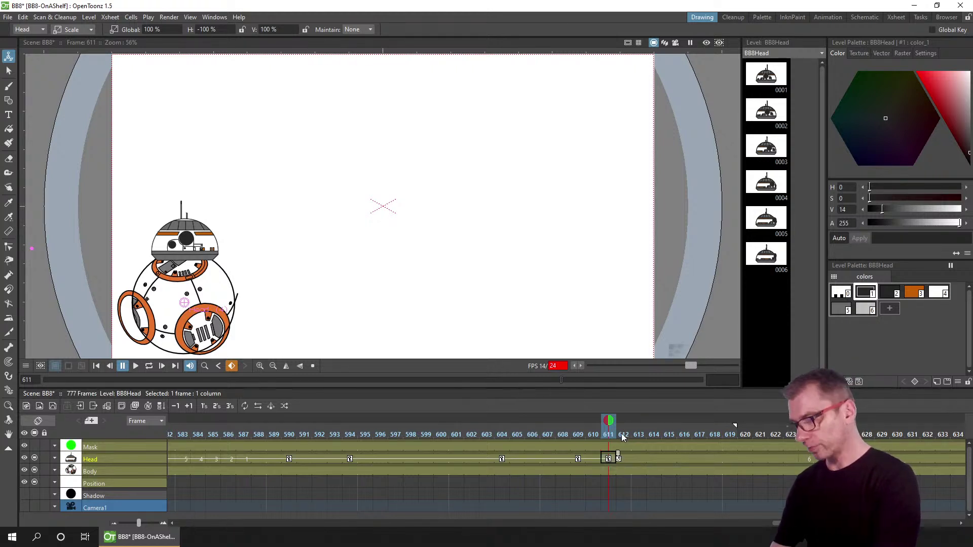
- Set the Head column's horizontal scale to 100% at frame 612 to flip the head
{"action": "left_click", "coordinate": [622, 459]}
{"action": "left_click", "coordinate": [225, 30]}
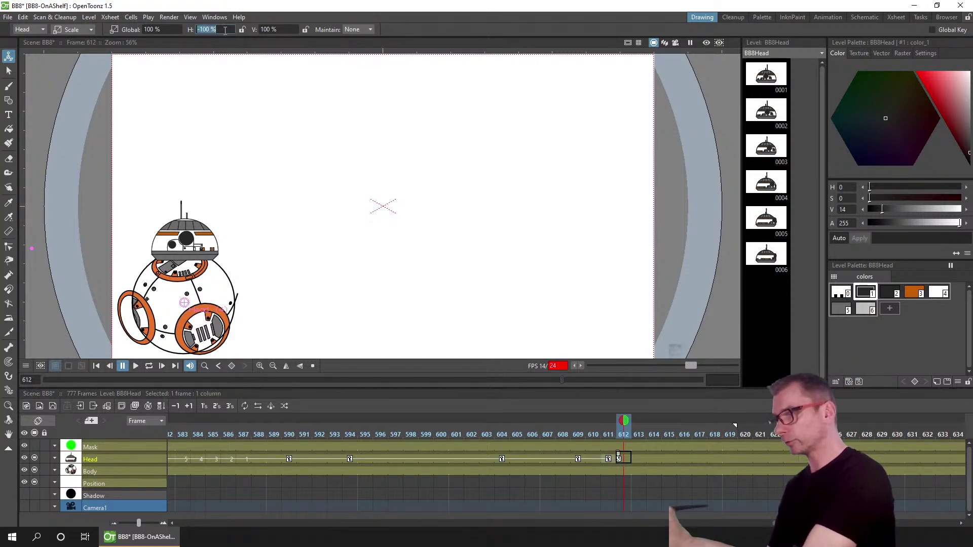
{"action": "type", "text": "1"}
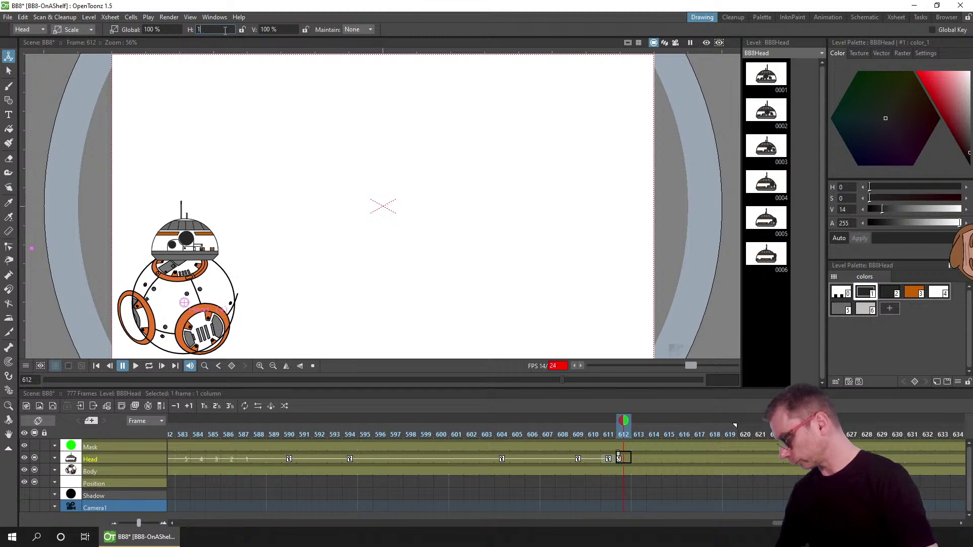
{"action": "key", "text": "Return"}
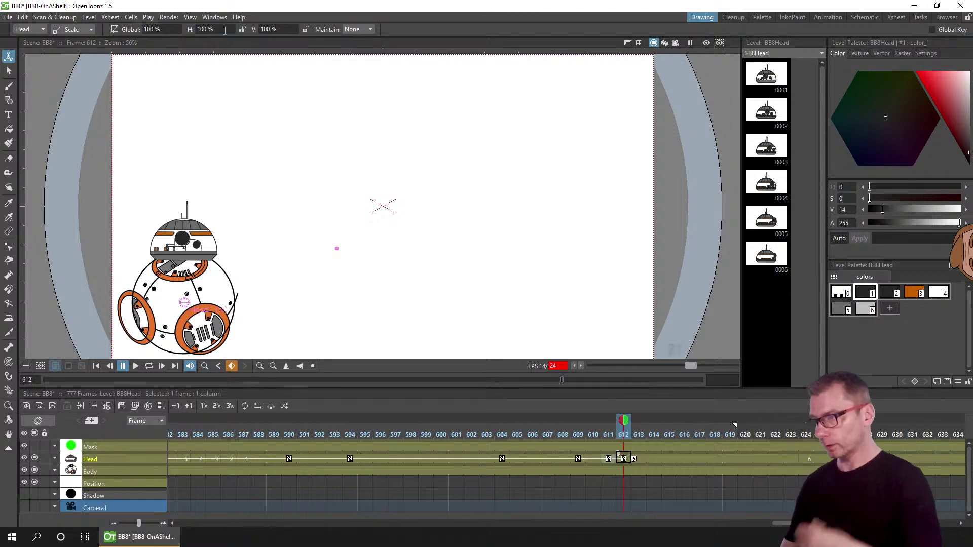
- Scrub back and forth between frames 611 and 612 to check the head flip, and save the scene
{"action": "left_click", "coordinate": [608, 434]}
{"action": "left_click", "coordinate": [617, 434]}
{"action": "left_click", "coordinate": [610, 435]}
{"action": "left_click", "coordinate": [625, 435]}
{"action": "left_click", "coordinate": [613, 434]}
{"action": "left_click", "coordinate": [625, 433]}
{"action": "left_click", "coordinate": [612, 433]}
{"action": "left_click", "coordinate": [621, 422]}
{"action": "left_click", "coordinate": [610, 435]}
{"action": "left_click", "coordinate": [625, 422]}
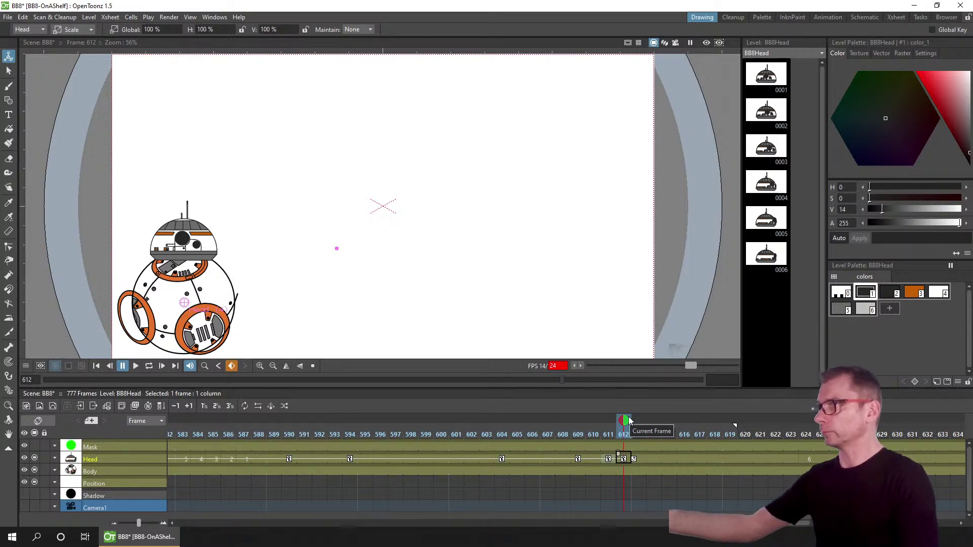
{"action": "key", "text": "ctrl+s"}
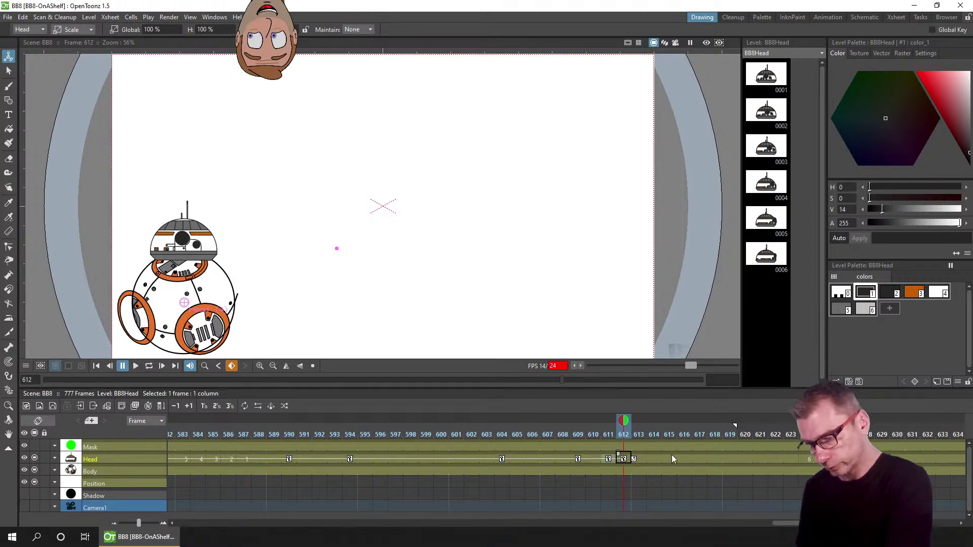
- Assign drawings 2, 3, 4, 5 and 6 to the Head column at frames 612 through 616, one drawing per frame
{"action": "left_click", "coordinate": [685, 458]}
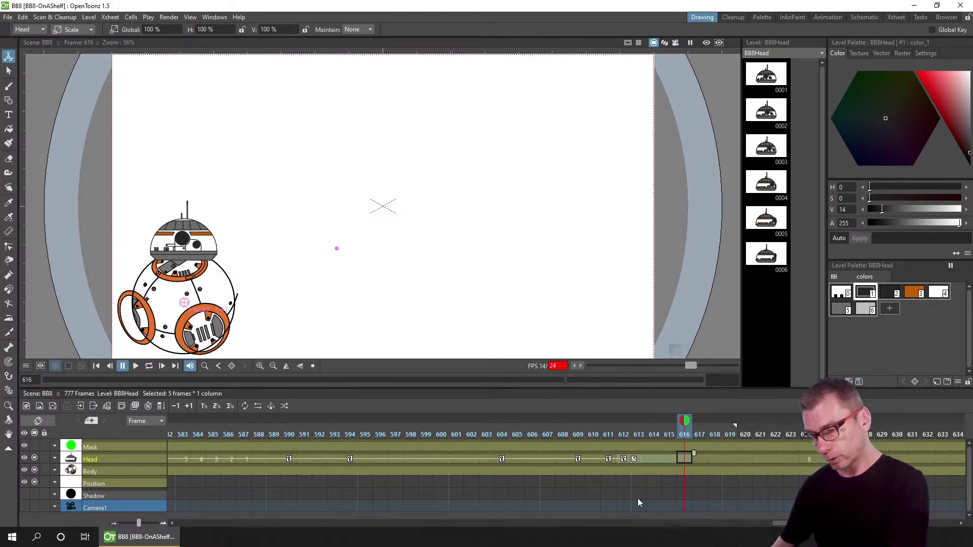
{"action": "key", "text": "w"}
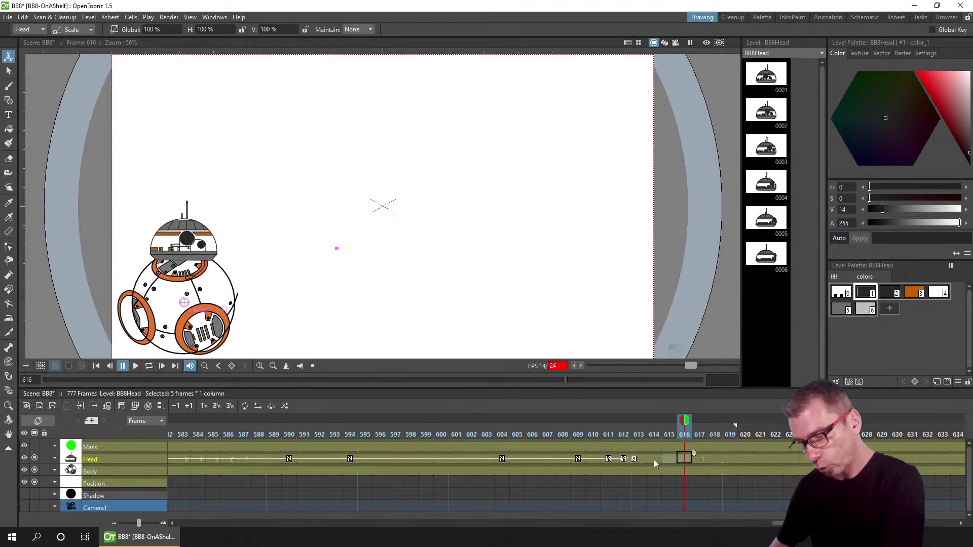
{"action": "left_click", "coordinate": [639, 459], "text": "shift"}
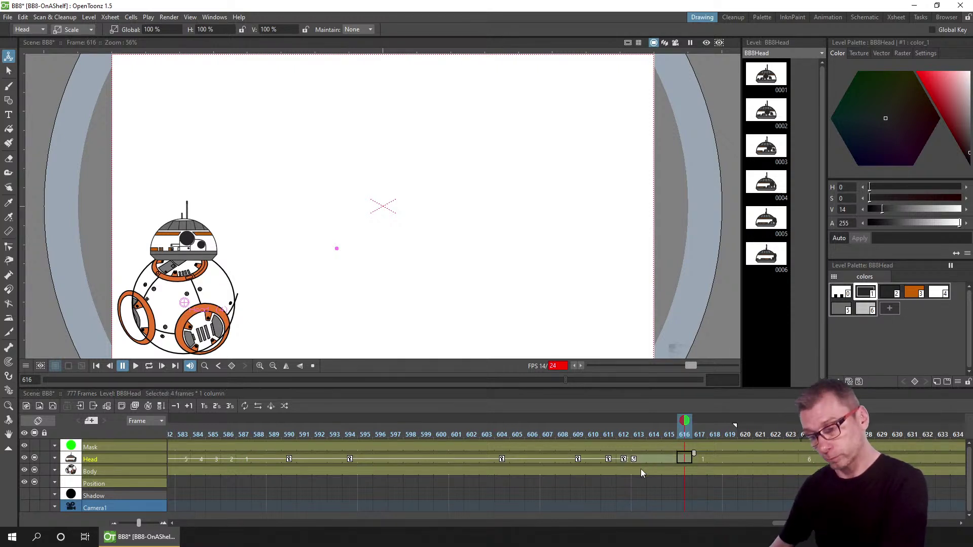
{"action": "left_click", "coordinate": [653, 460], "text": "shift"}
{"action": "type", "text": "4"}
{"action": "key", "text": "Return"}
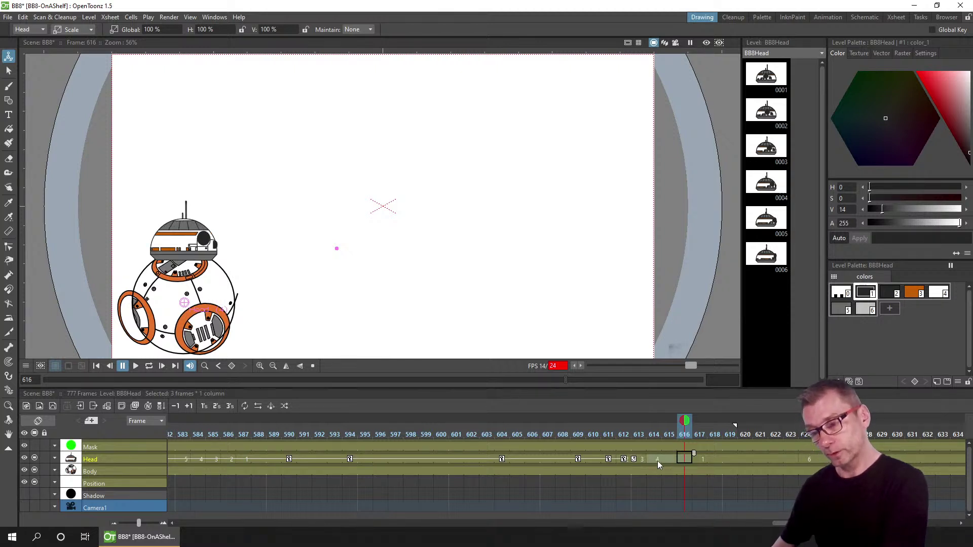
{"action": "left_click", "coordinate": [668, 458], "text": "shift"}
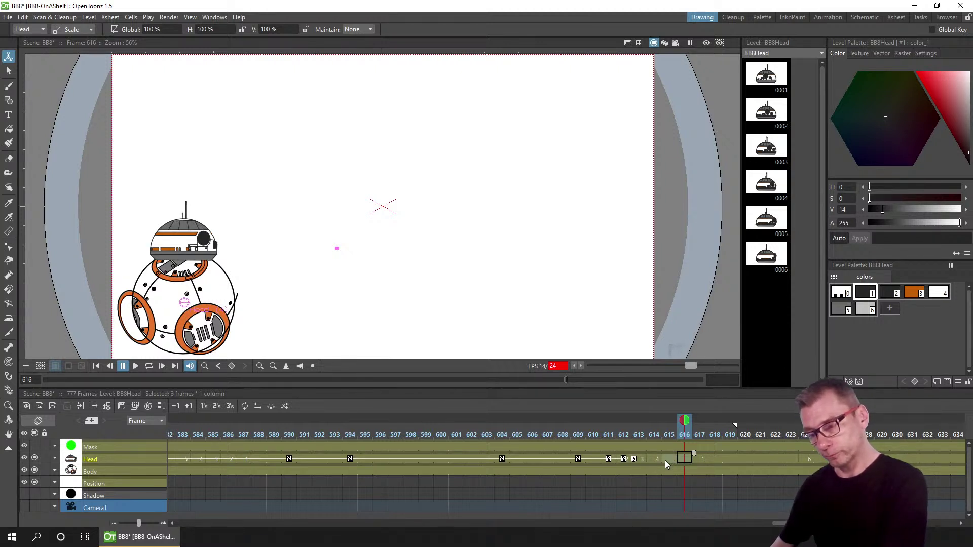
{"action": "type", "text": "5"}
{"action": "key", "text": "Return"}
{"action": "left_click", "coordinate": [681, 458]}
{"action": "type", "text": "6"}
{"action": "key", "text": "Return"}
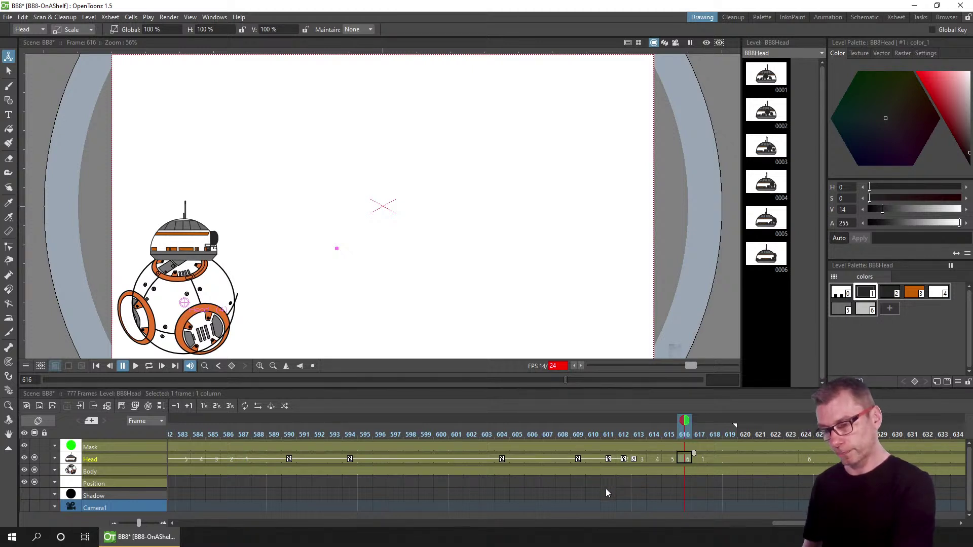
- Hold drawing 6 in the Head column over frames 617 to 623
{"action": "left_click", "coordinate": [702, 458]}
{"action": "type", "text": "1"}
{"action": "key", "text": "Return"}
{"action": "left_click_drag", "start_coordinate": [710, 459], "coordinate": [743, 458]}
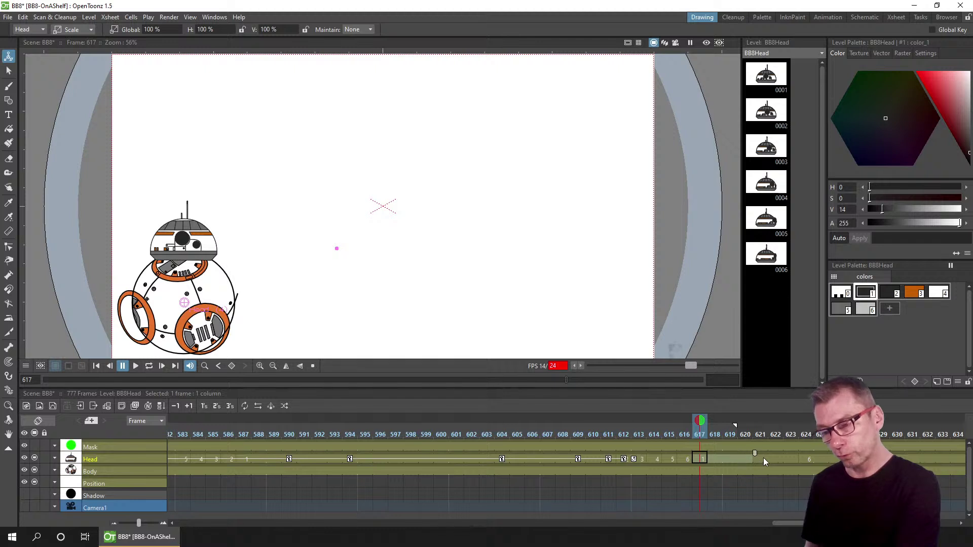
{"action": "left_click", "coordinate": [789, 457], "text": "shift"}
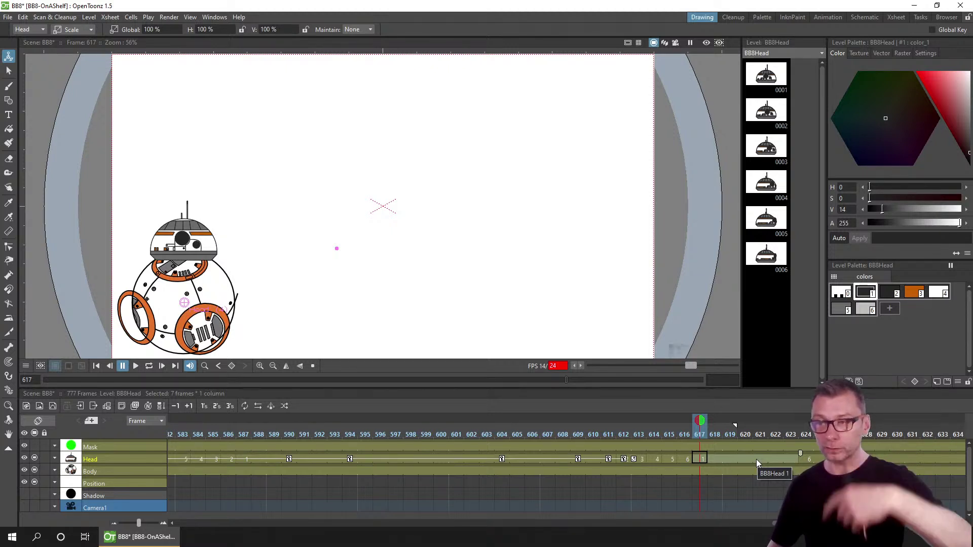
{"action": "type", "text": "6"}
{"action": "key", "text": "Return"}
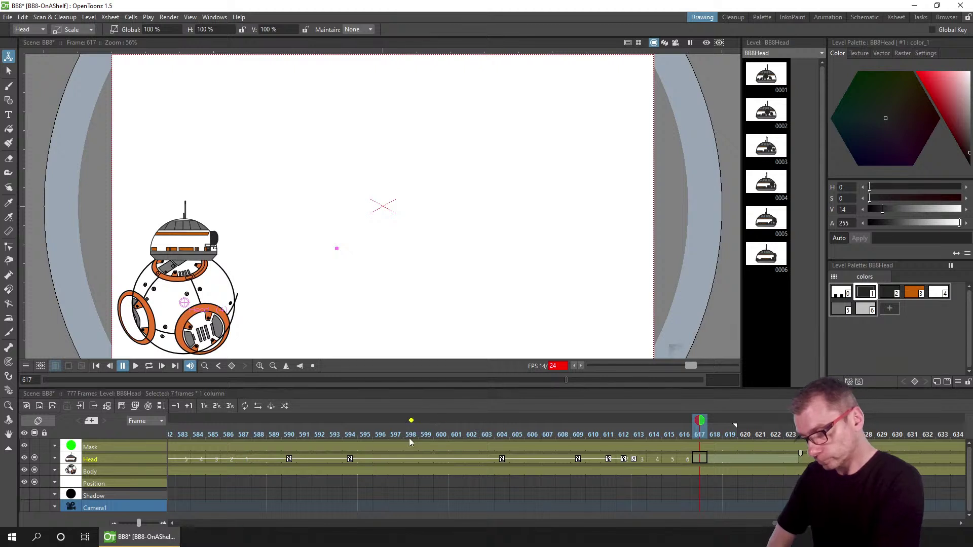
- Scrub through the head turn from about frame 602 to 617 to check its timing, and save the scene
{"action": "left_click", "coordinate": [475, 433]}
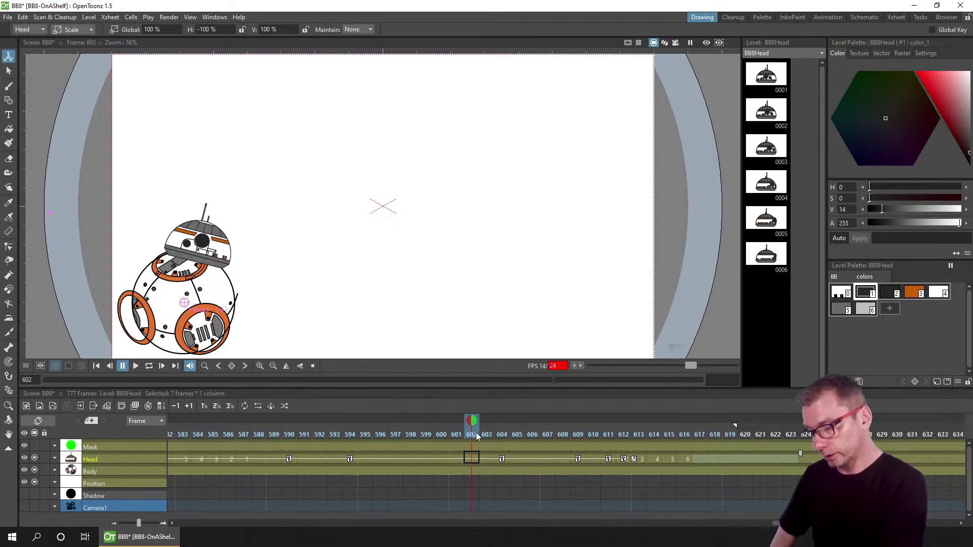
{"action": "left_click_drag", "start_coordinate": [475, 433], "coordinate": [635, 432]}
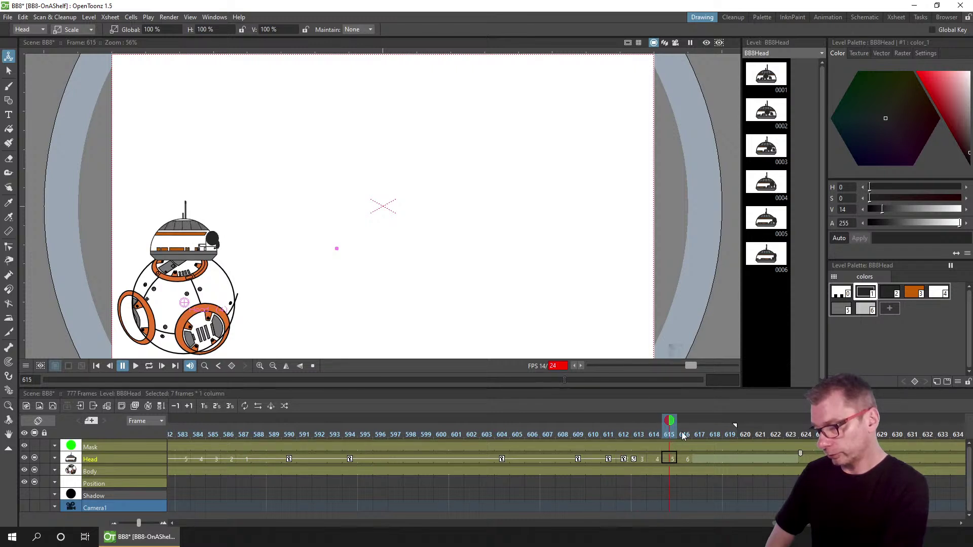
{"action": "left_click", "coordinate": [487, 435]}
{"action": "left_click_drag", "start_coordinate": [521, 431], "coordinate": [671, 427]}
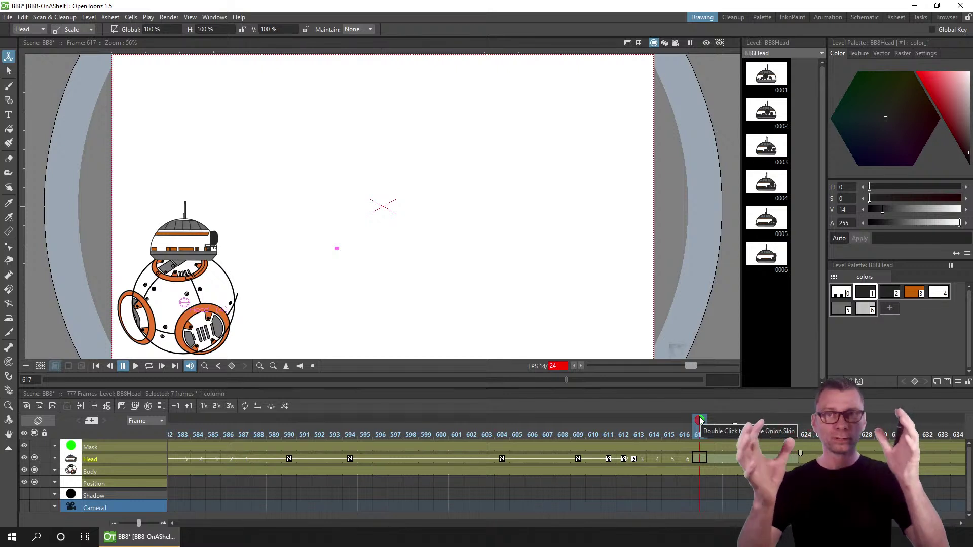
{"action": "left_click_drag", "start_coordinate": [507, 429], "coordinate": [621, 429]}
{"action": "key", "text": "ctrl+s"}
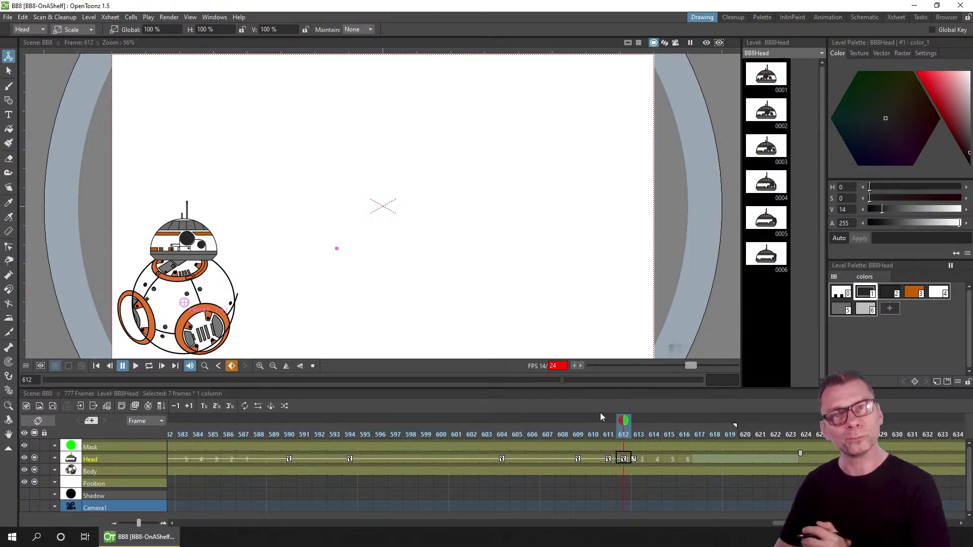
- Review the return from the tilt into the head turn, and delete the Head keyframe at frame 609
{"action": "left_click_drag", "start_coordinate": [502, 433], "coordinate": [633, 424]}
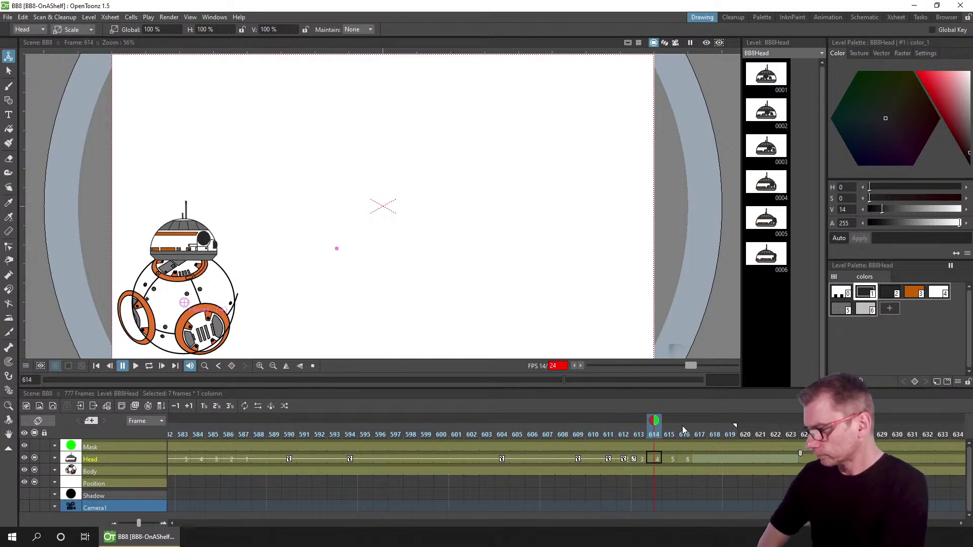
{"action": "left_click_drag", "start_coordinate": [492, 429], "coordinate": [598, 420]}
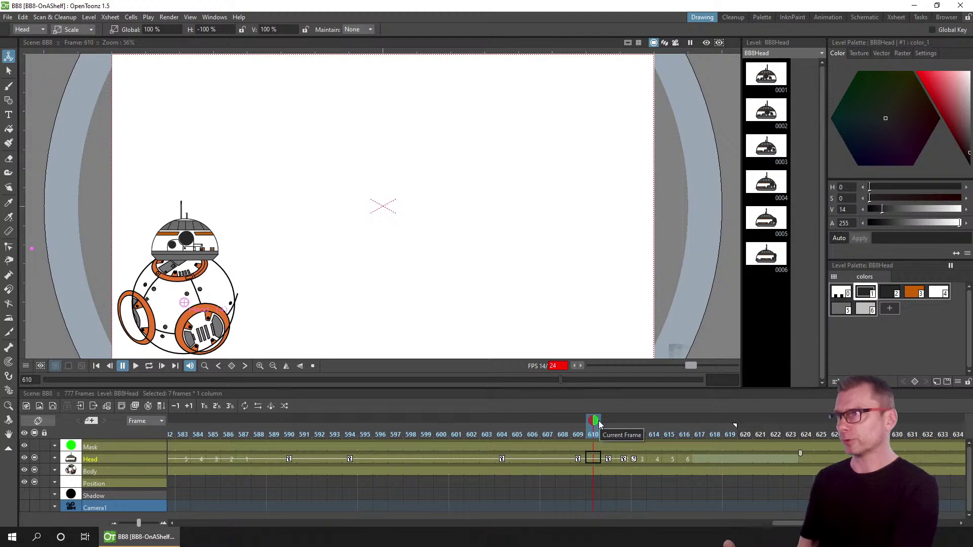
{"action": "left_click_drag", "start_coordinate": [491, 431], "coordinate": [685, 426]}
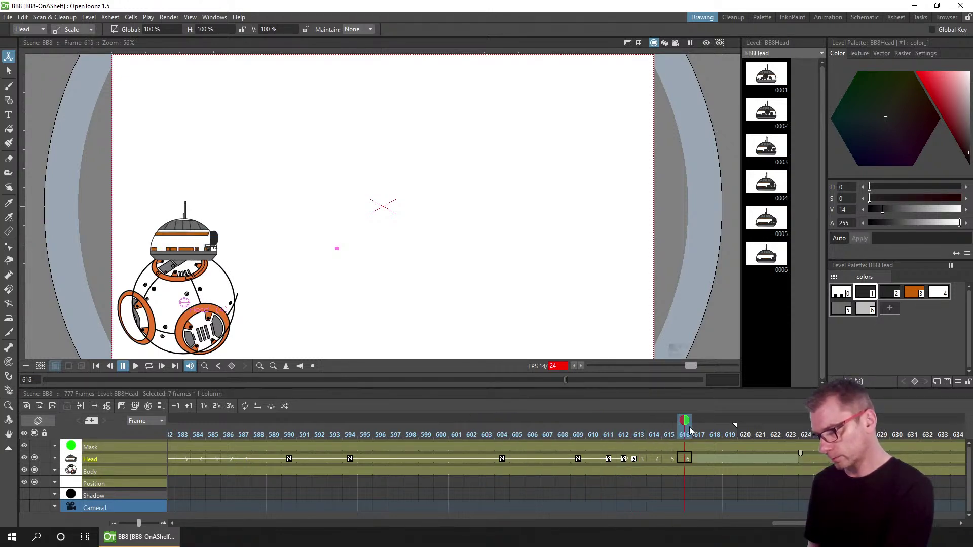
{"action": "left_click_drag", "start_coordinate": [547, 432], "coordinate": [609, 436]}
{"action": "left_click", "coordinate": [578, 459]}
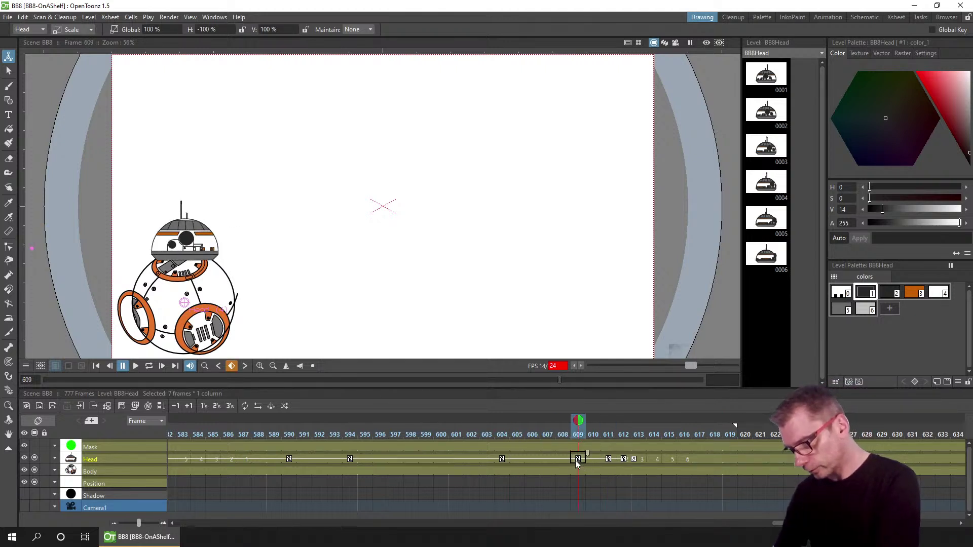
{"action": "key", "text": "Delete"}
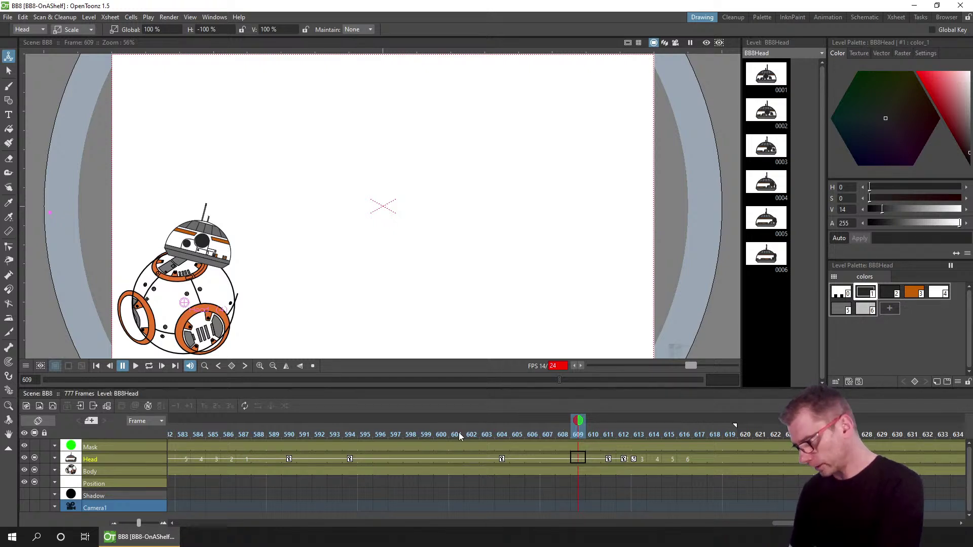
- Extend the playback range to frame 632, and play a rendered preview of frames 548 to 632
{"action": "left_click", "coordinate": [455, 459]}
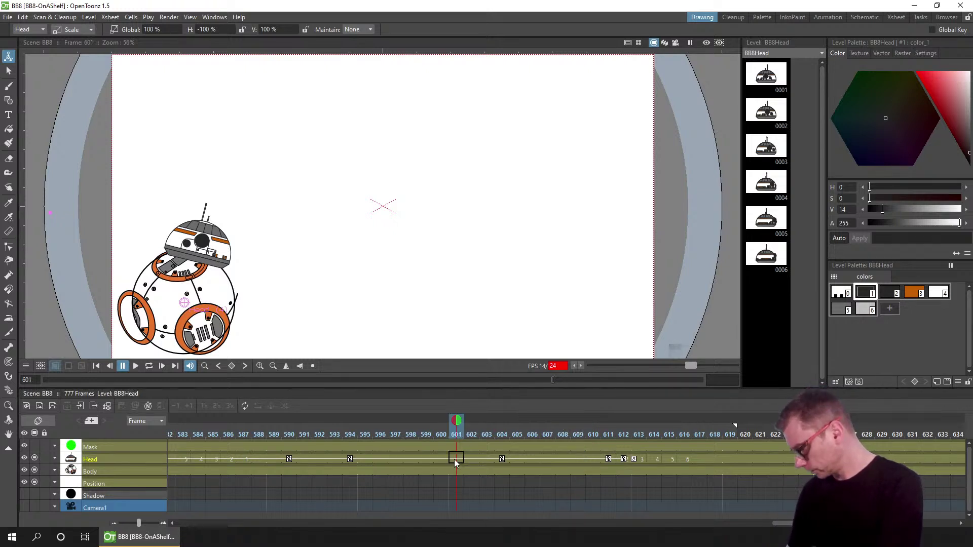
{"action": "left_click", "coordinate": [412, 435]}
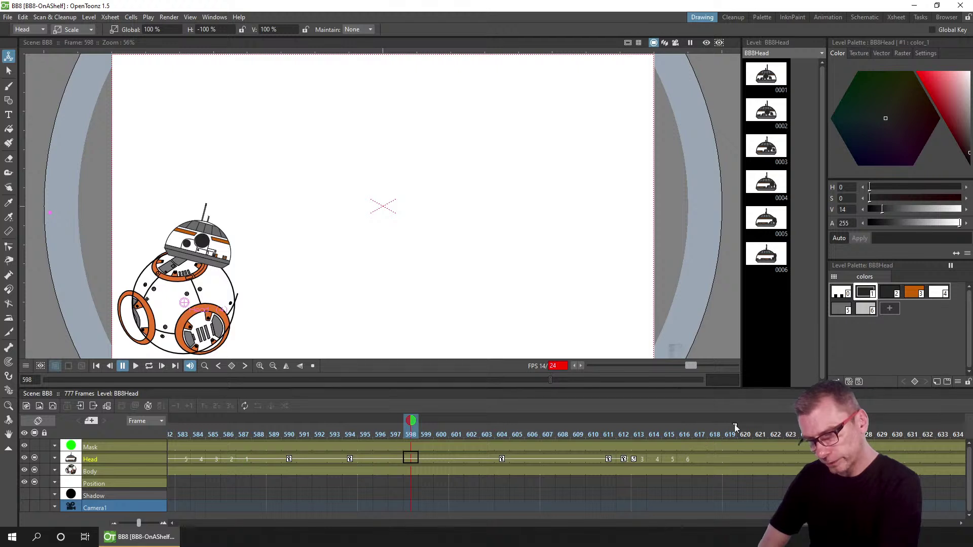
{"action": "key", "text": "period"}
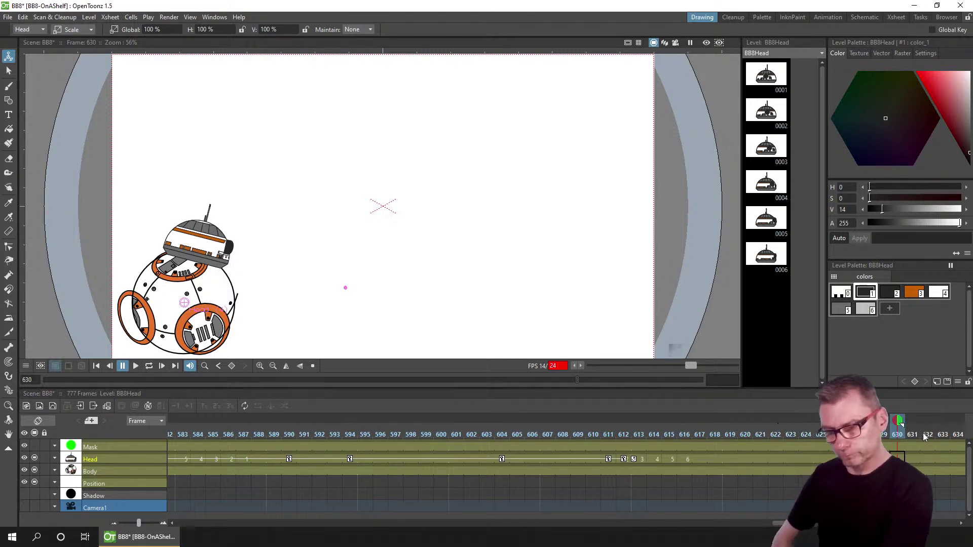
{"action": "left_click", "coordinate": [170, 17]}
{"action": "left_click", "coordinate": [191, 41]}
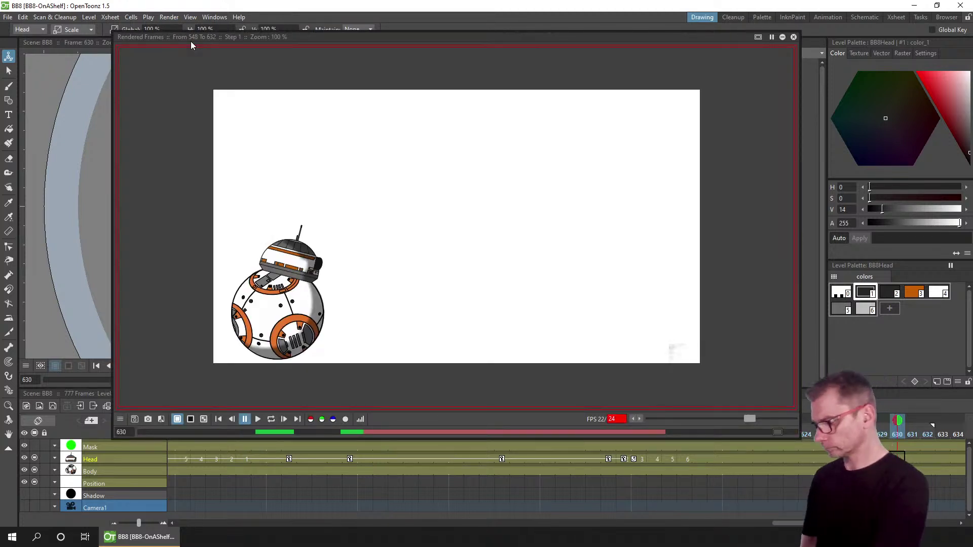
{"action": "left_click", "coordinate": [272, 418]}
{"action": "left_click", "coordinate": [259, 419]}
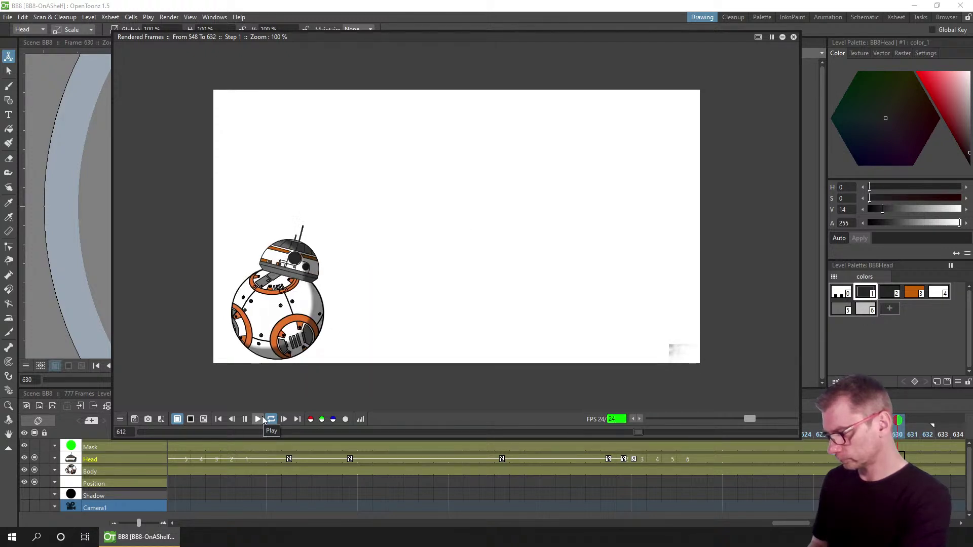
{"action": "left_click", "coordinate": [793, 37]}
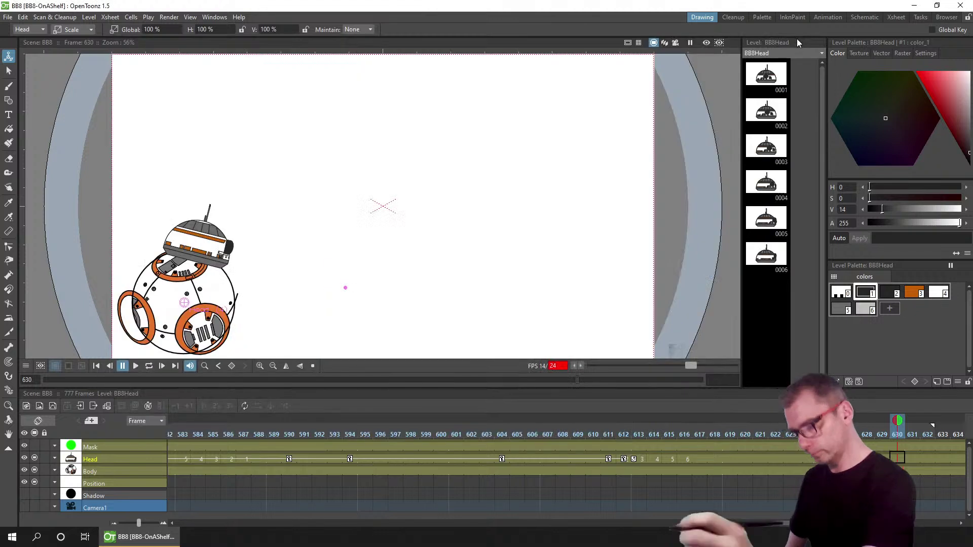
- Insert four frames in the Head column at frame 588 to delay the start of the head tilt
{"action": "mouse_move", "coordinate": [227, 436]}
{"action": "left_mouse_down"}
{"action": "mouse_move", "coordinate": [212, 434]}
{"action": "mouse_move", "coordinate": [380, 434]}
{"action": "left_mouse_up"}
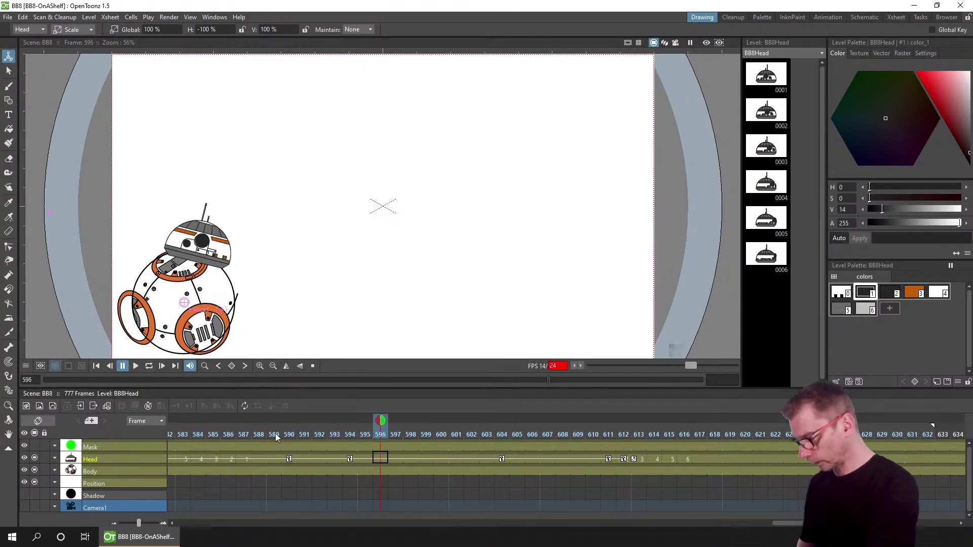
{"action": "left_click", "coordinate": [272, 432]}
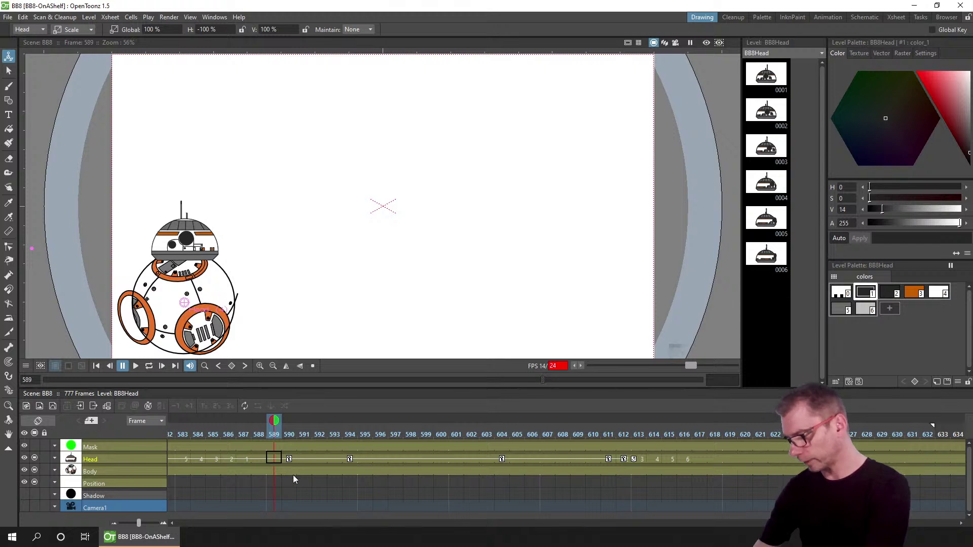
{"action": "left_click_drag", "start_coordinate": [184, 435], "coordinate": [244, 433]}
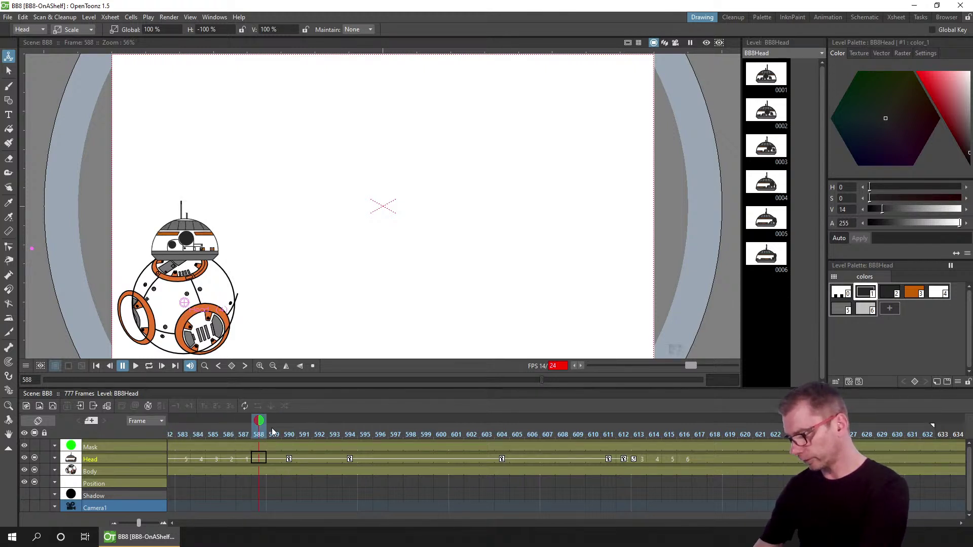
{"action": "key", "text": "Insert"}
{"action": "key", "text": "Insert"}
{"action": "key", "text": "Insert"}
{"action": "key", "text": "Insert"}
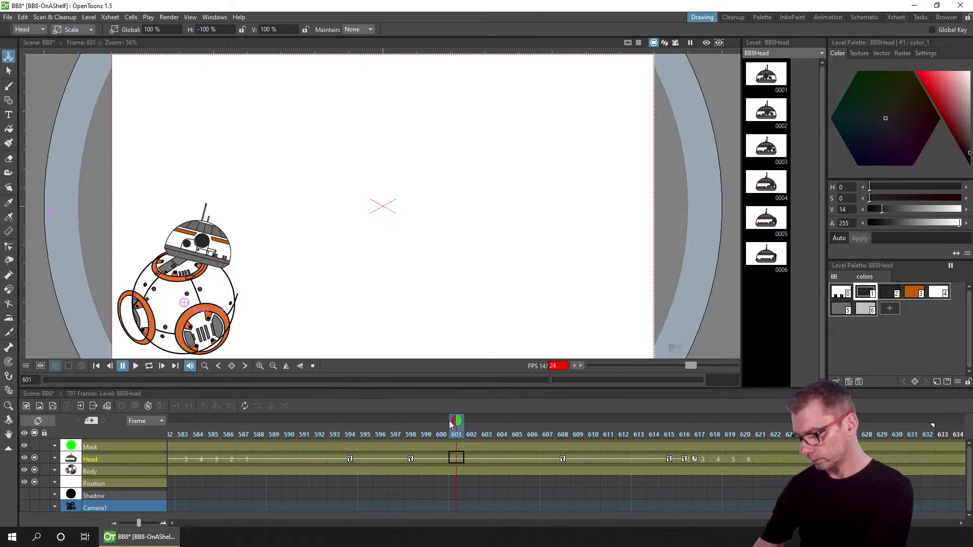
- Insert three frames in the Head column at frame 596 to slow down the tilt movement
{"action": "left_click", "coordinate": [379, 436]}
{"action": "key", "text": "Insert"}
{"action": "key", "text": "Insert"}
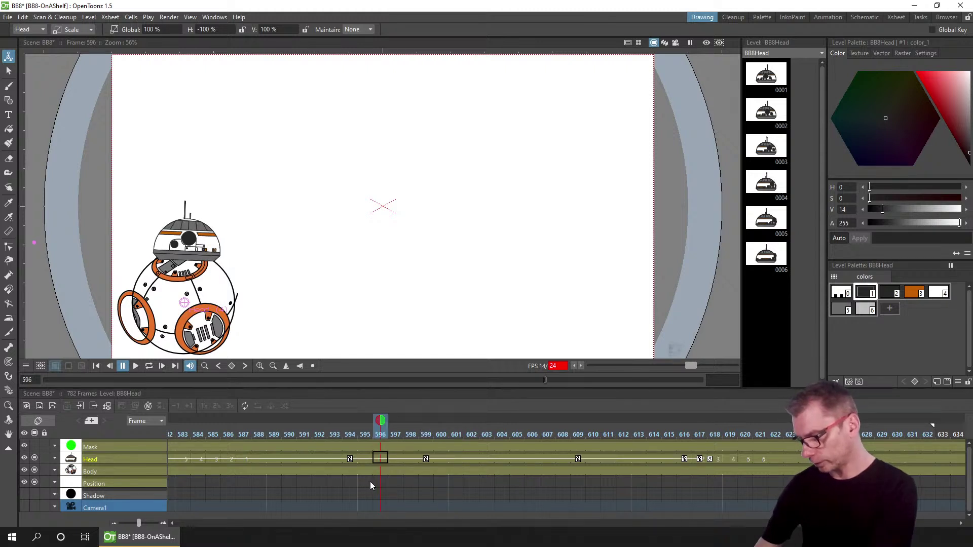
{"action": "key", "text": "Insert"}
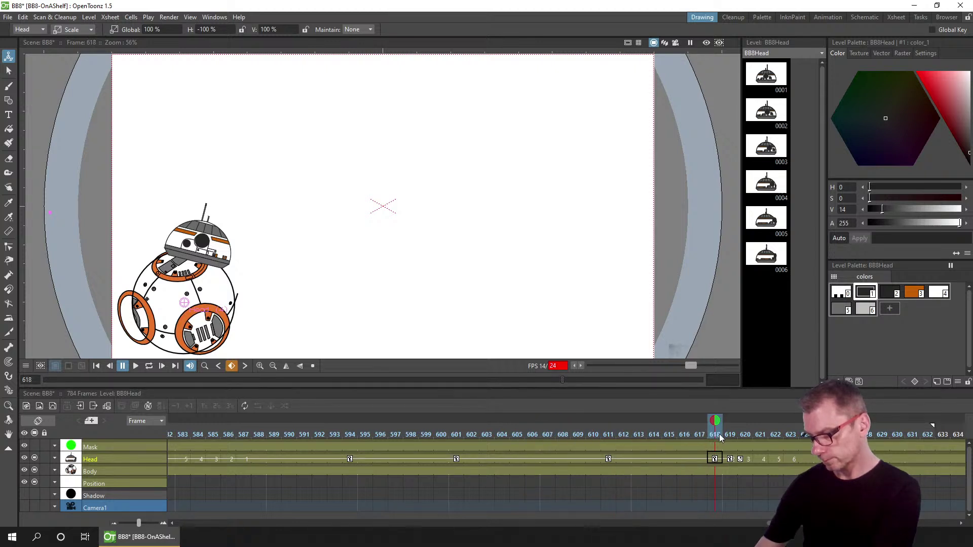
- Set the Head rotation to 0° at the frame 618 keyframe, and scrub through the return from the tilt
{"action": "left_click", "coordinate": [479, 429]}
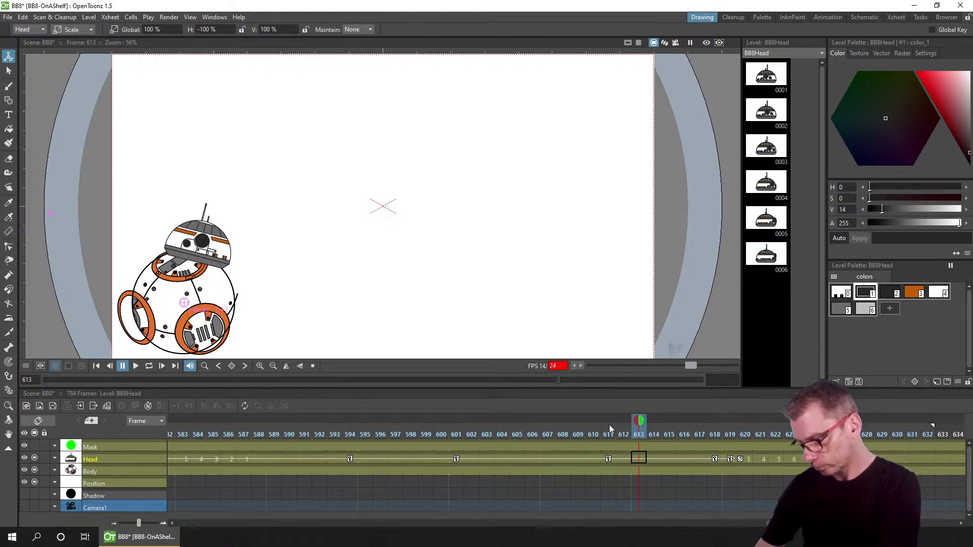
{"action": "left_click", "coordinate": [613, 456]}
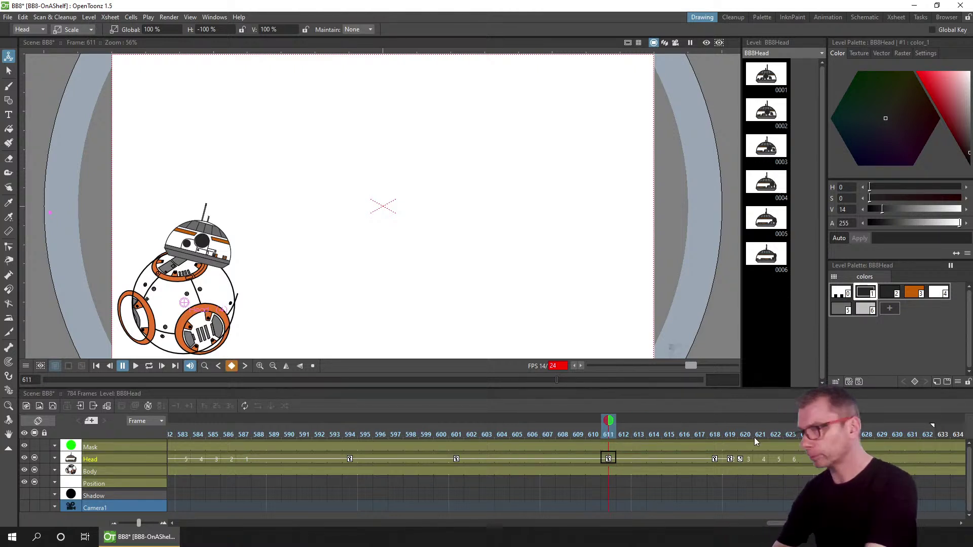
{"action": "left_click", "coordinate": [74, 29]}
{"action": "left_click", "coordinate": [81, 39]}
{"action": "left_click", "coordinate": [73, 29]}
{"action": "left_click", "coordinate": [76, 52]}
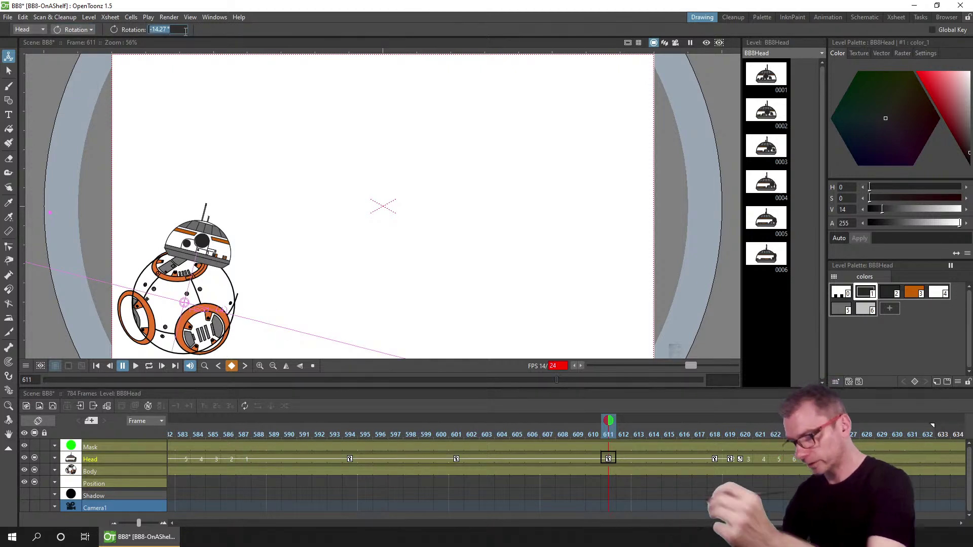
{"action": "left_click", "coordinate": [717, 431]}
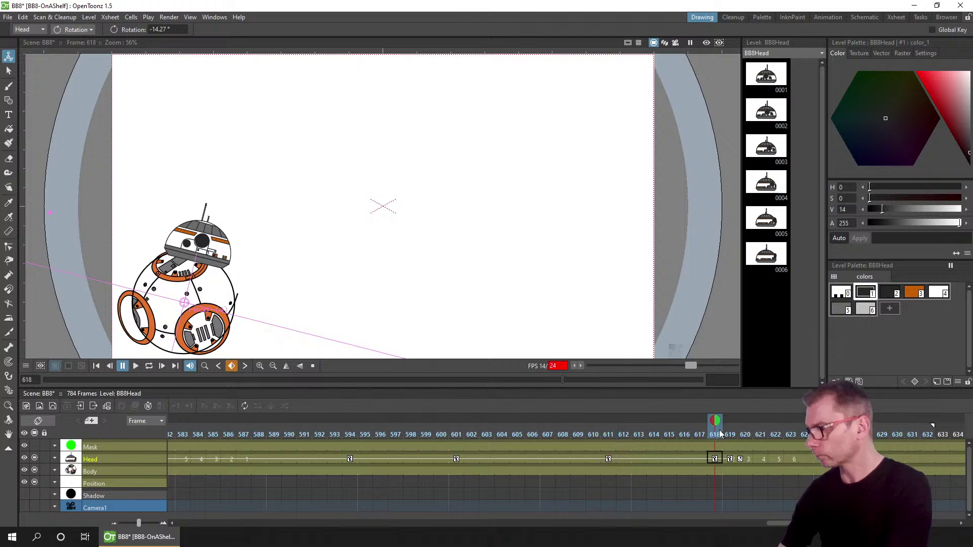
{"action": "left_click", "coordinate": [170, 30]}
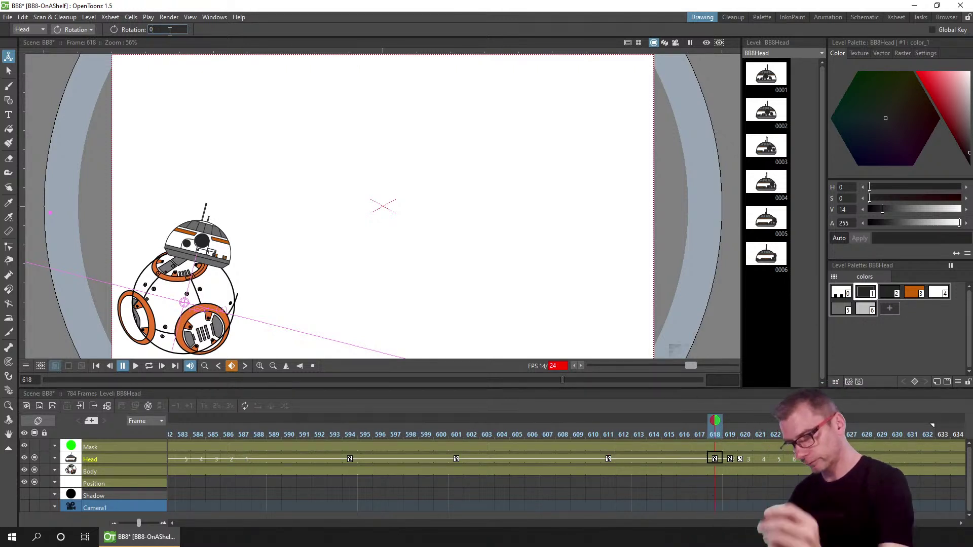
{"action": "type", "text": "0"}
{"action": "key", "text": "Return"}
{"action": "left_click_drag", "start_coordinate": [532, 425], "coordinate": [821, 435]}
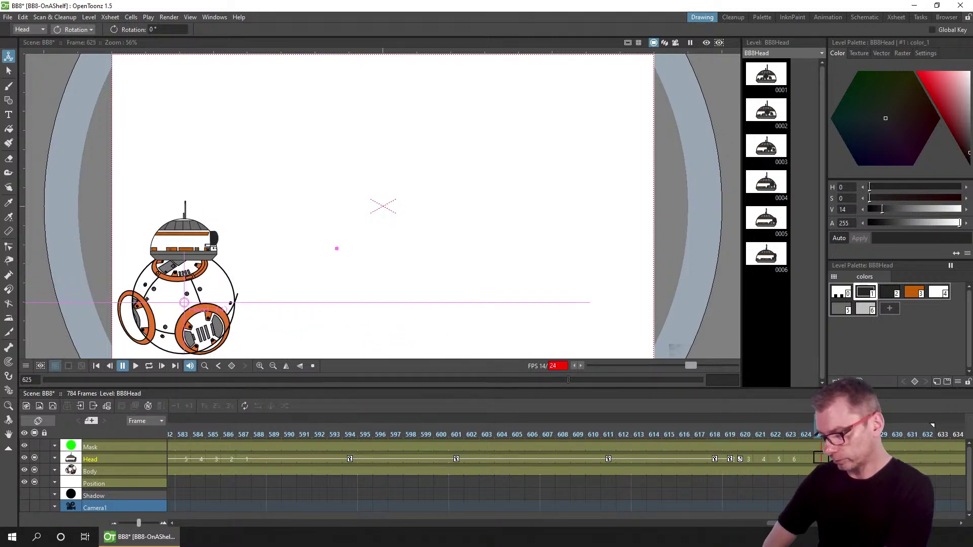
- Insert three frames in the Head column at frame 607 to lengthen the held tilt, and scrub through the result
{"action": "left_click", "coordinate": [547, 434]}
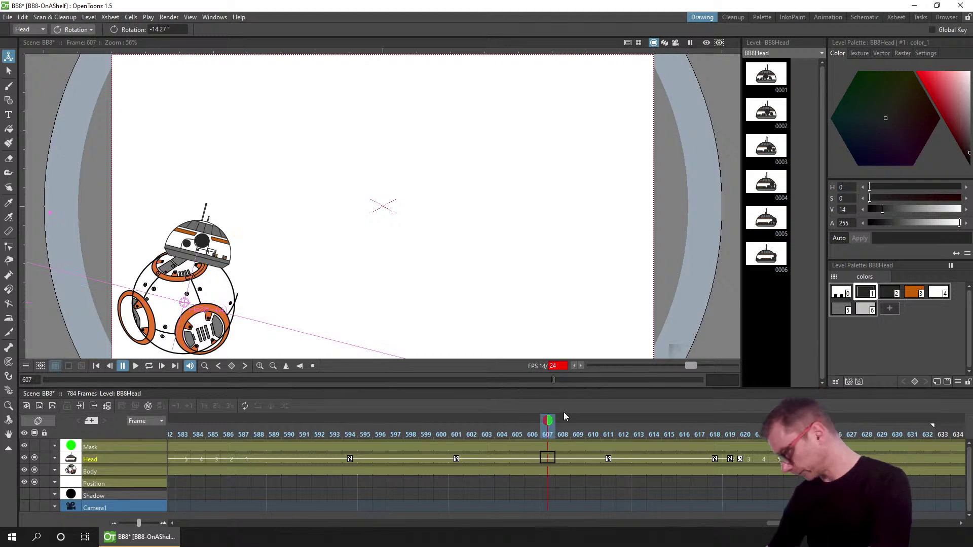
{"action": "key", "text": "Insert"}
{"action": "key", "text": "Insert"}
{"action": "key", "text": "Insert"}
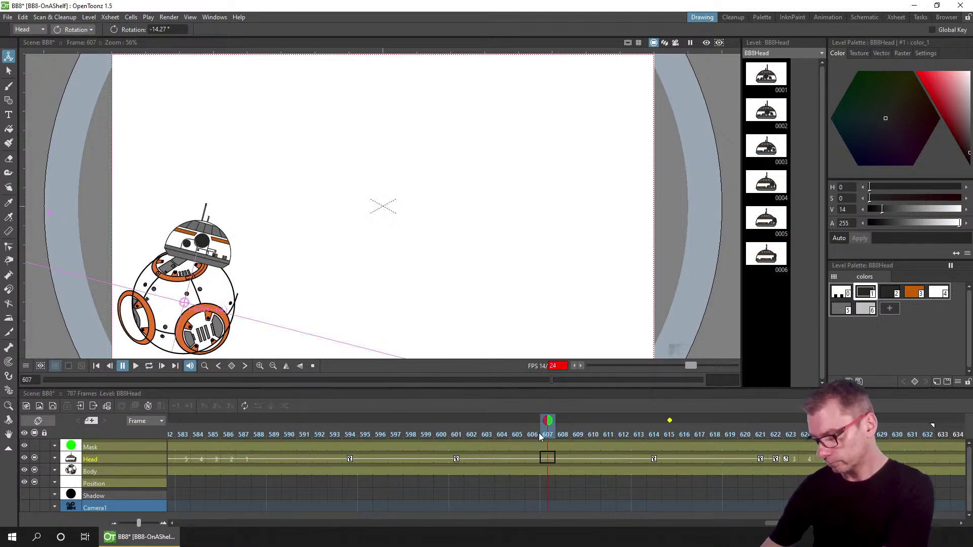
{"action": "left_click_drag", "start_coordinate": [575, 428], "coordinate": [821, 428]}
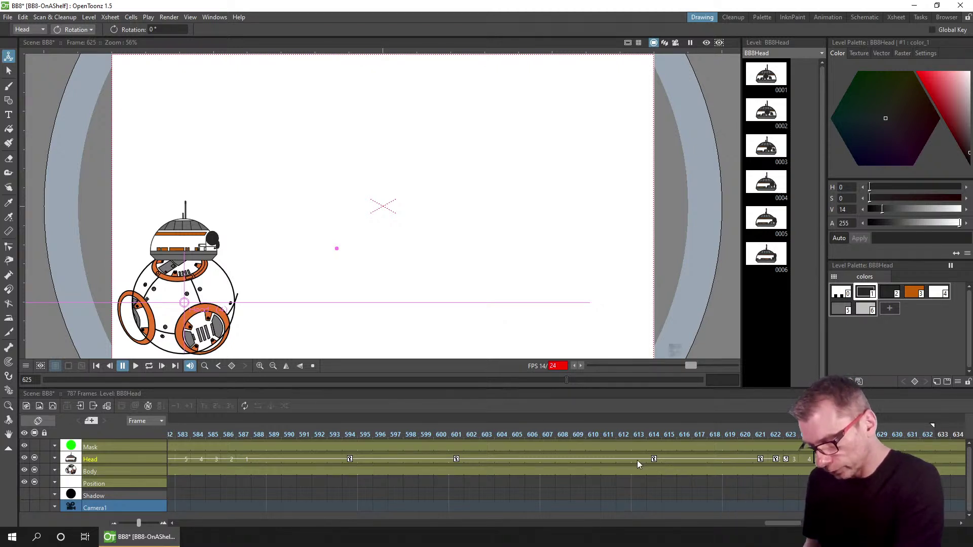
- Shorten the hold of drawing 1 so Head drawings 2 to 6 fall on frames 616 to 620, and scrub the turn
{"action": "left_click", "coordinate": [623, 460]}
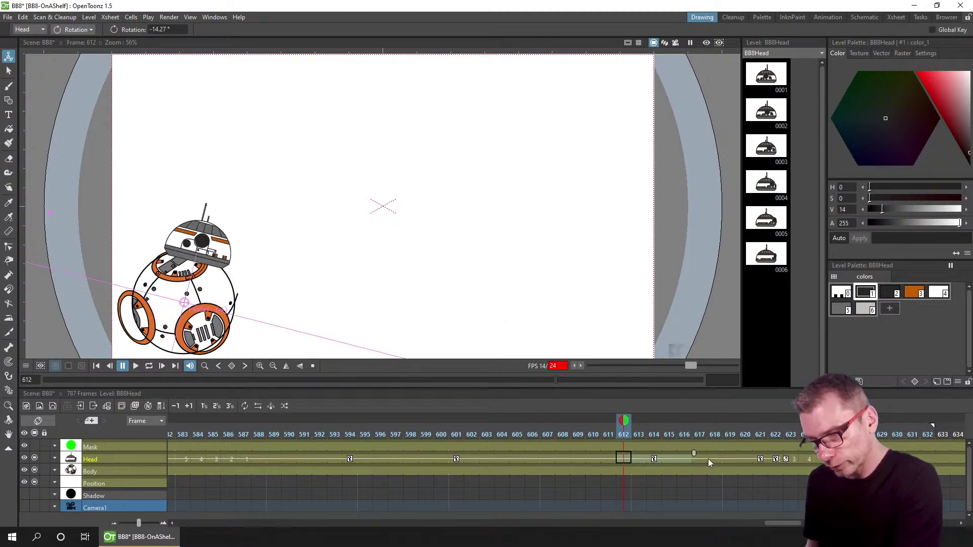
{"action": "left_click", "coordinate": [744, 461], "text": "shift"}
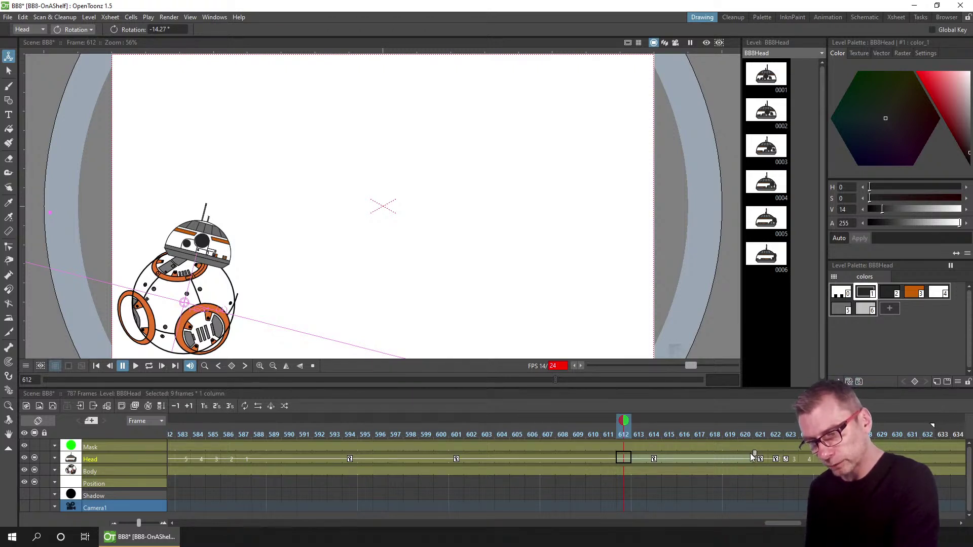
{"action": "left_click_drag", "start_coordinate": [739, 454], "coordinate": [665, 462]}
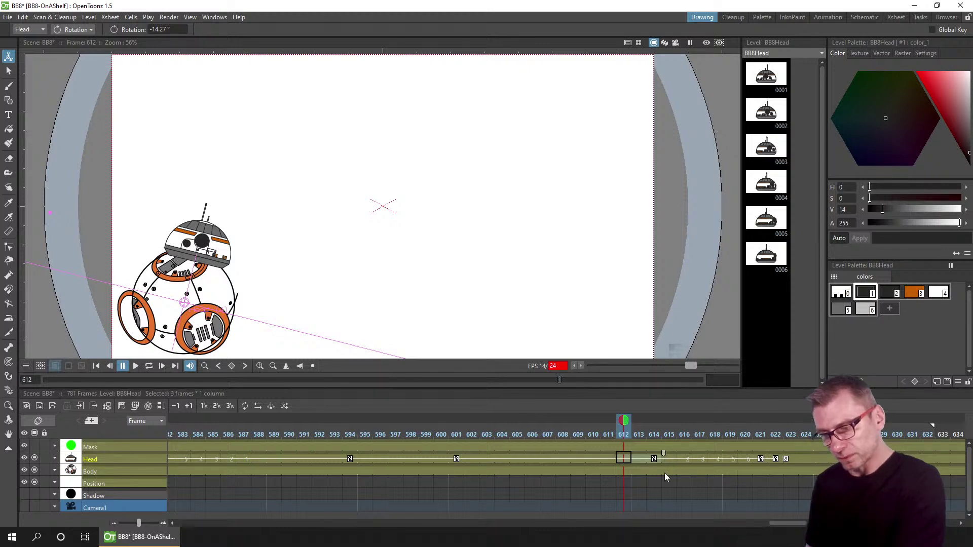
{"action": "left_click", "coordinate": [640, 459]}
{"action": "left_click_drag", "start_coordinate": [636, 433], "coordinate": [728, 434]}
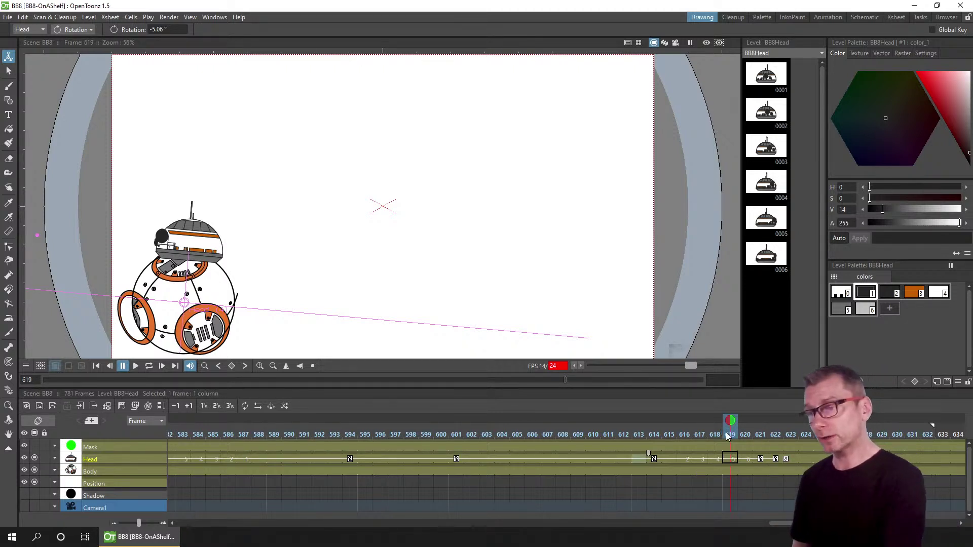
- Switch to the Animation room and display the Head's Rotation and Scale H channels in the Function Editor around frame 594
{"action": "left_click", "coordinate": [828, 17]}
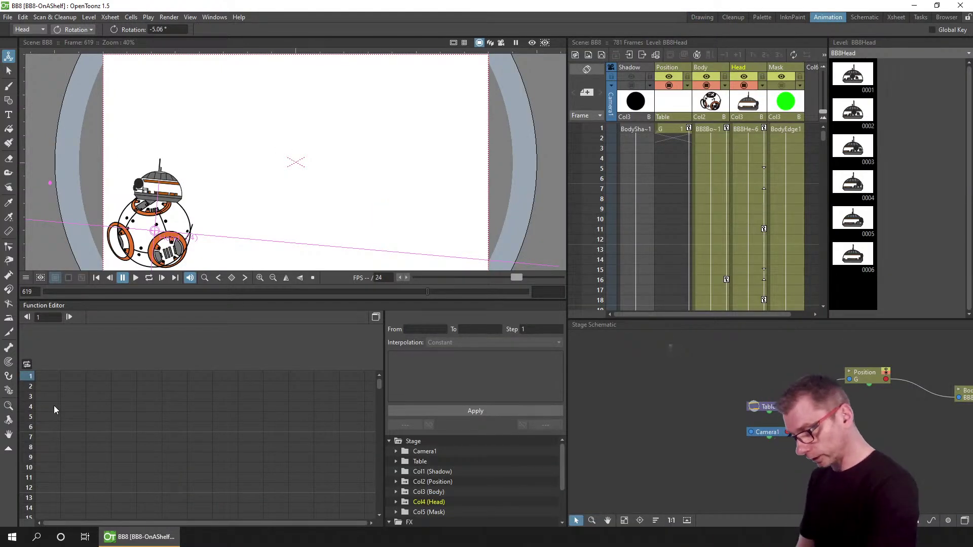
{"action": "left_click_drag", "start_coordinate": [379, 385], "coordinate": [374, 452]}
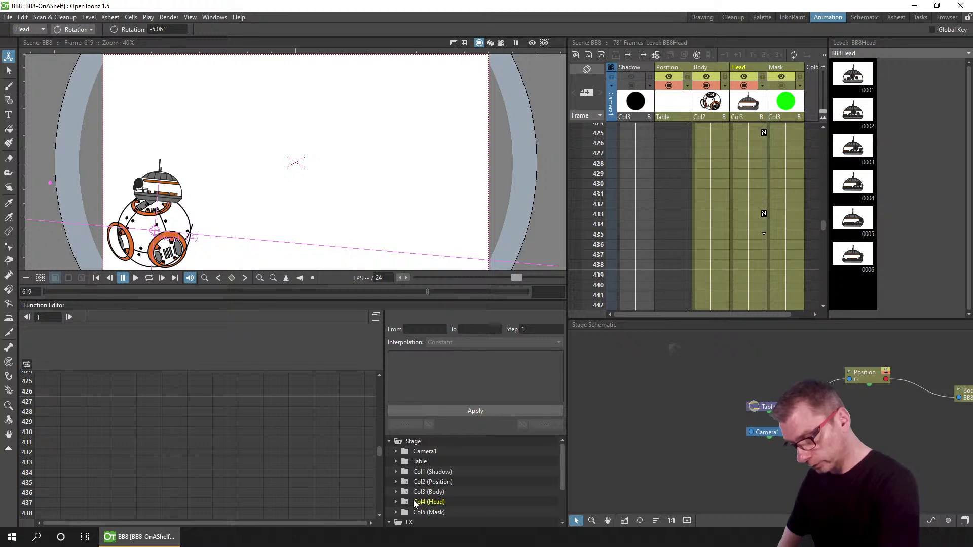
{"action": "left_click", "coordinate": [397, 502]}
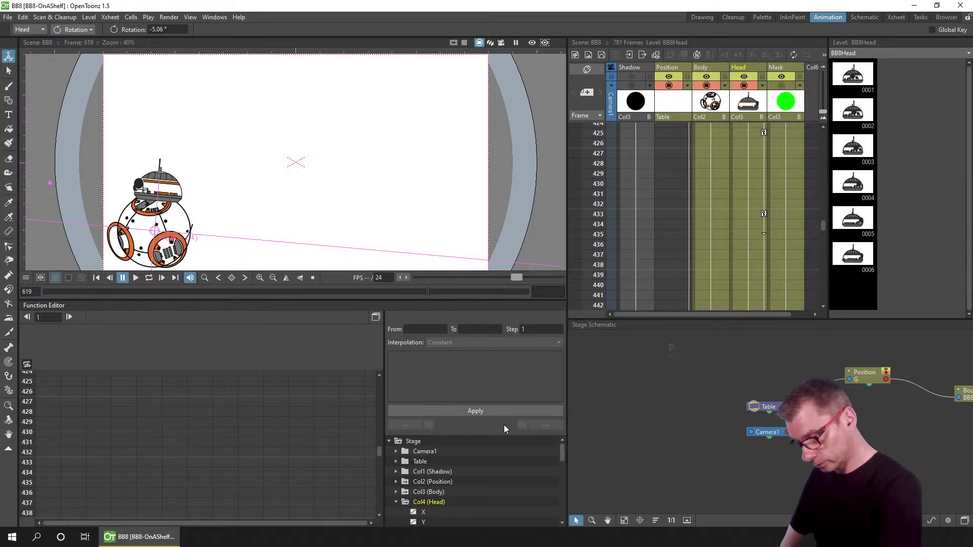
{"action": "left_click_drag", "start_coordinate": [562, 450], "coordinate": [562, 484]}
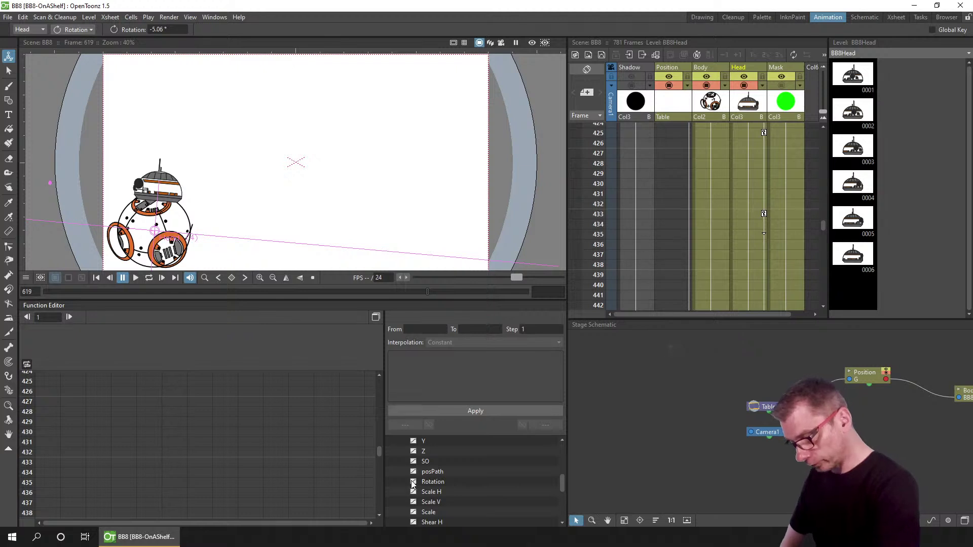
{"action": "left_click", "coordinate": [432, 482]}
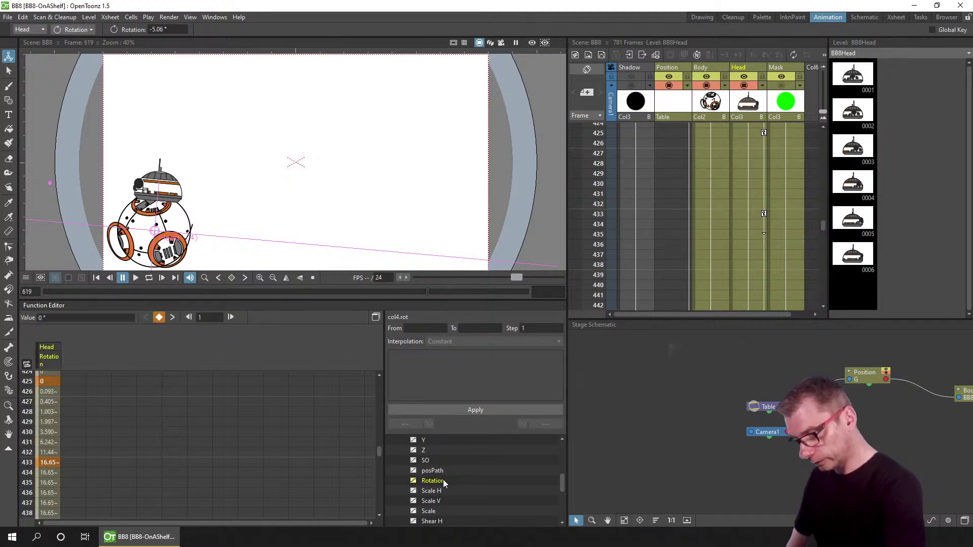
{"action": "left_click", "coordinate": [413, 491]}
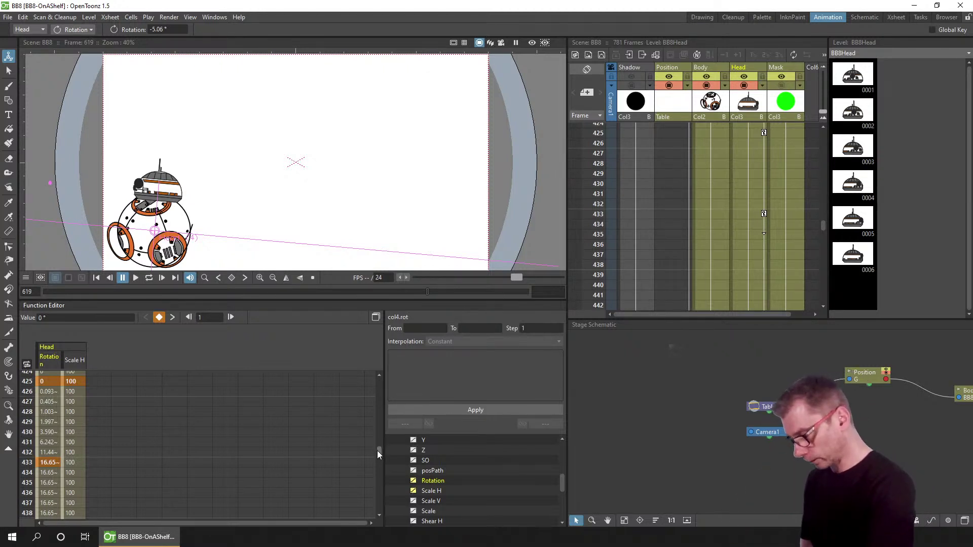
{"action": "left_click_drag", "start_coordinate": [378, 452], "coordinate": [377, 476]}
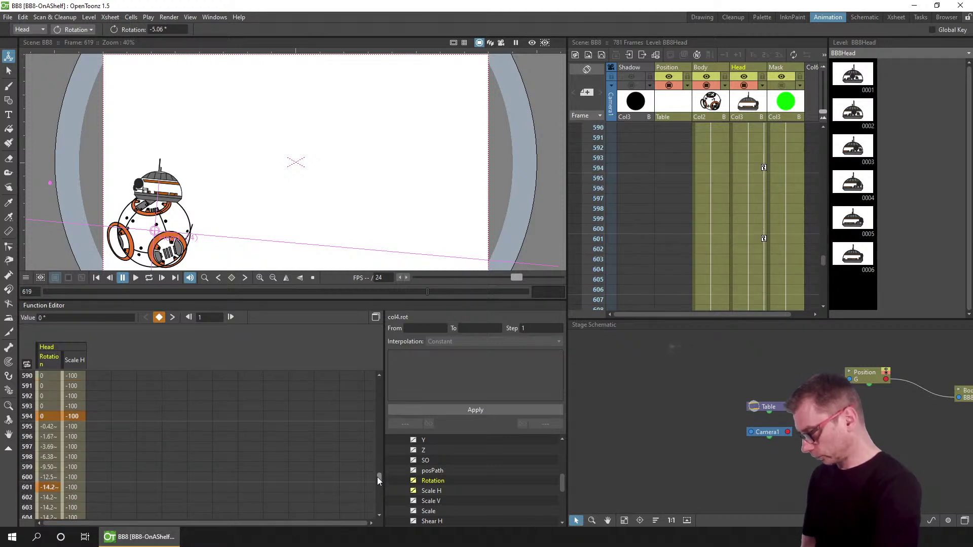
- Examine the Head's Rotation and Scale H values from the frame 594 keyframe through the held tilt to frame 612
{"action": "left_click", "coordinate": [28, 419]}
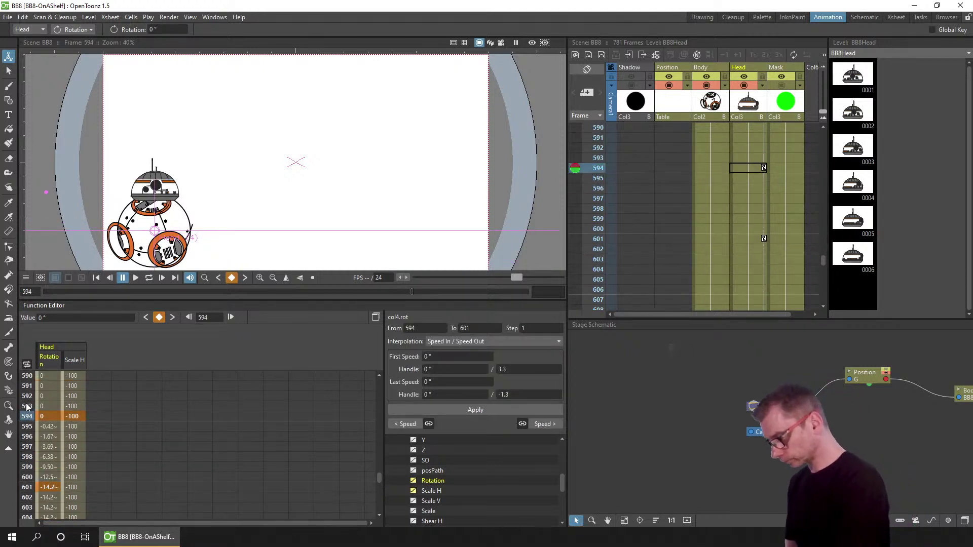
{"action": "left_click_drag", "start_coordinate": [28, 398], "coordinate": [25, 507]}
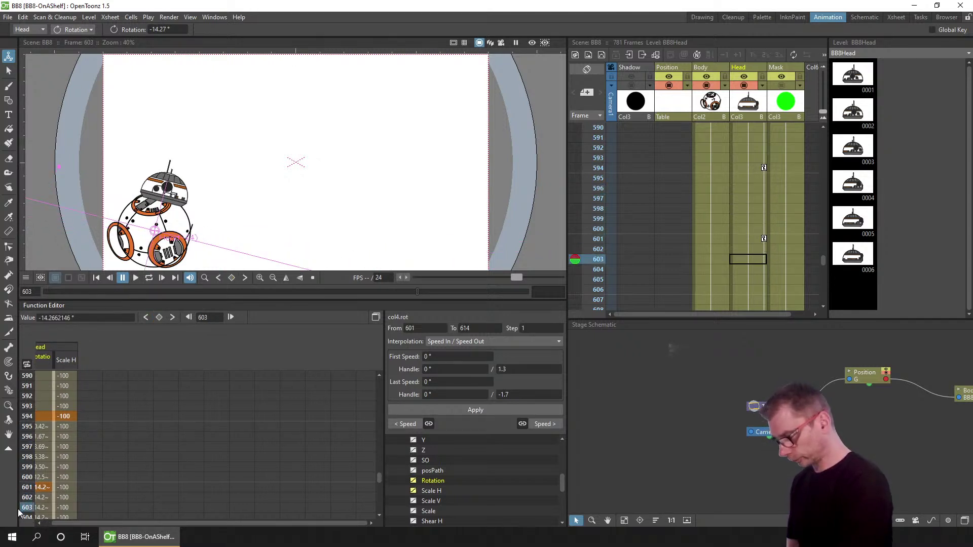
{"action": "scroll", "coordinate": [78, 490], "scroll_direction": "down", "scroll_amount": 3}
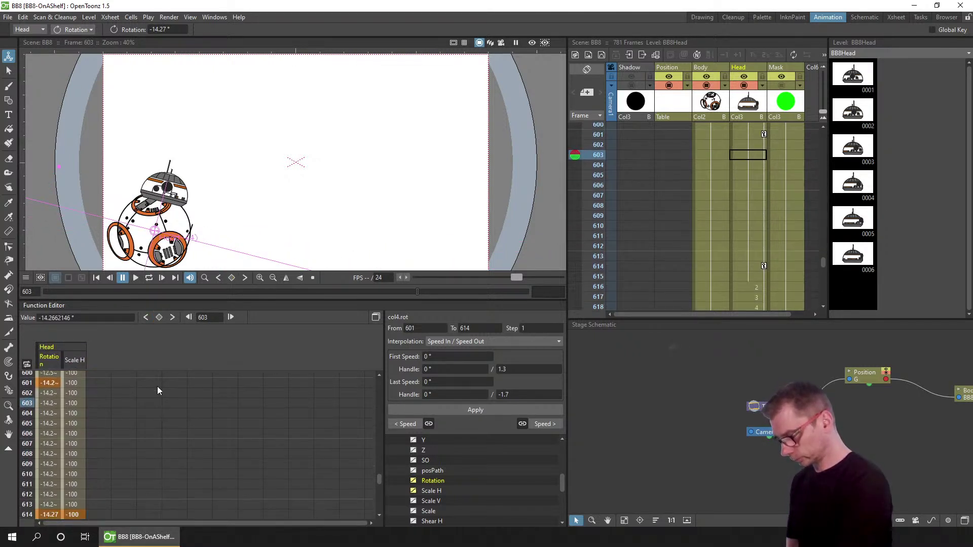
{"action": "left_click_drag", "start_coordinate": [28, 412], "coordinate": [28, 493]}
{"action": "scroll", "coordinate": [118, 455], "scroll_direction": "down", "scroll_amount": 4}
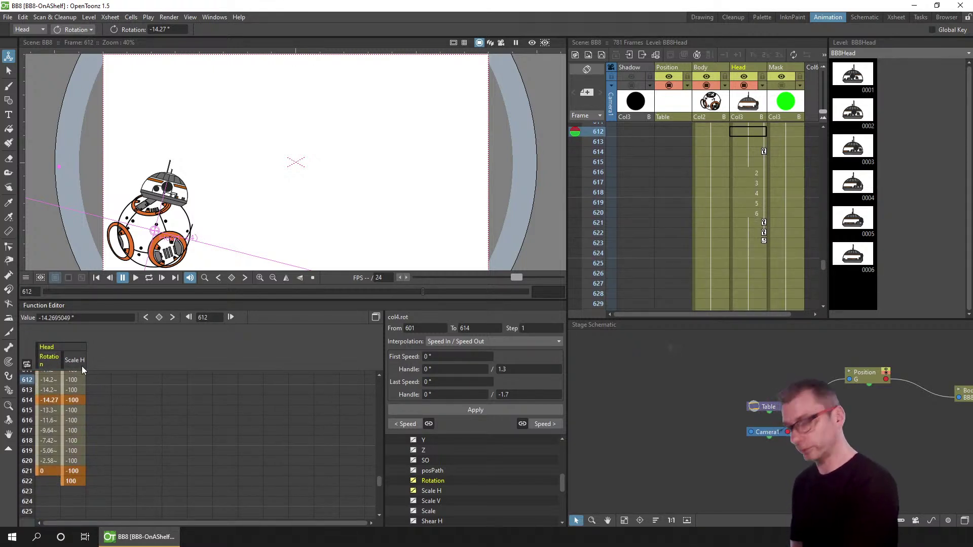
- Step back and forth over frames 613 to 616 to examine how the head starts returning from the tilt
{"action": "left_click", "coordinate": [27, 390]}
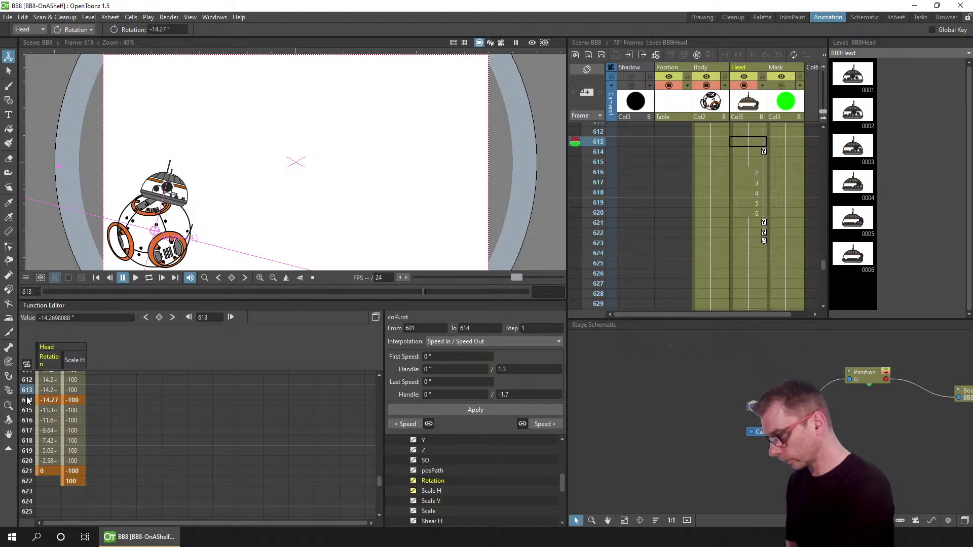
{"action": "left_click", "coordinate": [28, 400]}
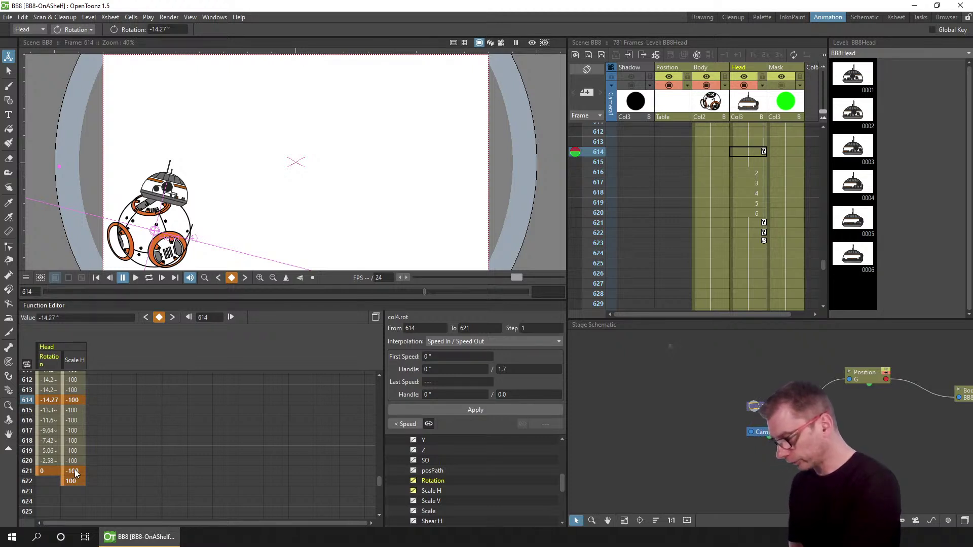
{"action": "left_click", "coordinate": [28, 412]}
{"action": "left_click", "coordinate": [27, 421]}
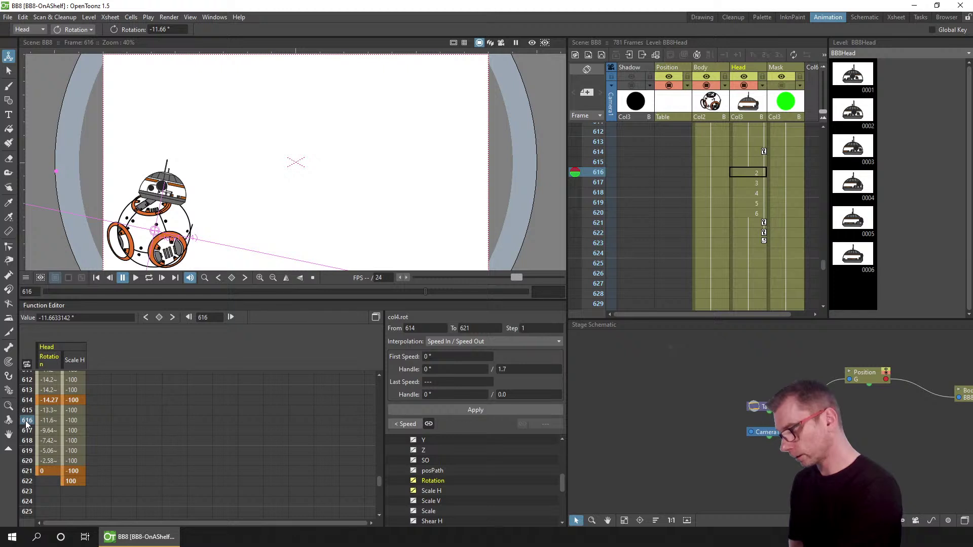
{"action": "left_click", "coordinate": [27, 413]}
{"action": "left_click", "coordinate": [28, 402]}
{"action": "left_click", "coordinate": [27, 412]}
{"action": "left_click", "coordinate": [28, 422]}
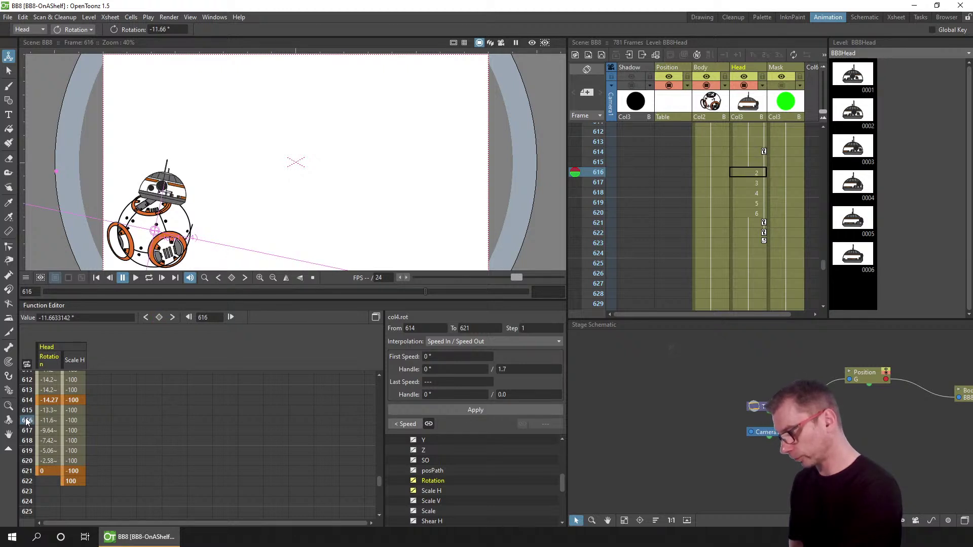
{"action": "left_click", "coordinate": [27, 402]}
{"action": "left_click", "coordinate": [27, 391]}
{"action": "left_click", "coordinate": [27, 402]}
{"action": "left_click", "coordinate": [28, 411]}
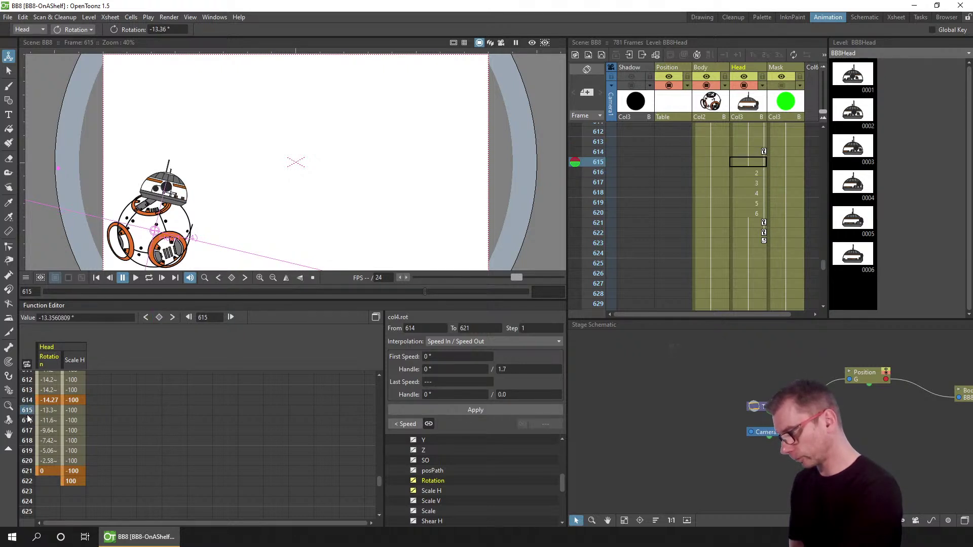
- Move the Head's Scale H flip keyframes so -100 falls on frame 615 and 100 on frame 616
{"action": "left_click", "coordinate": [27, 422]}
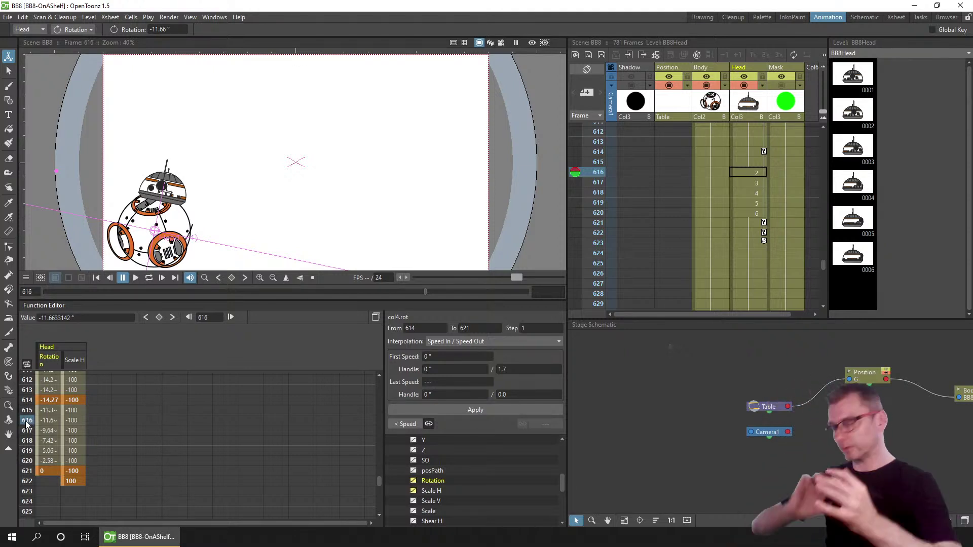
{"action": "left_click", "coordinate": [62, 469]}
{"action": "left_click_drag", "start_coordinate": [64, 417], "coordinate": [63, 410]}
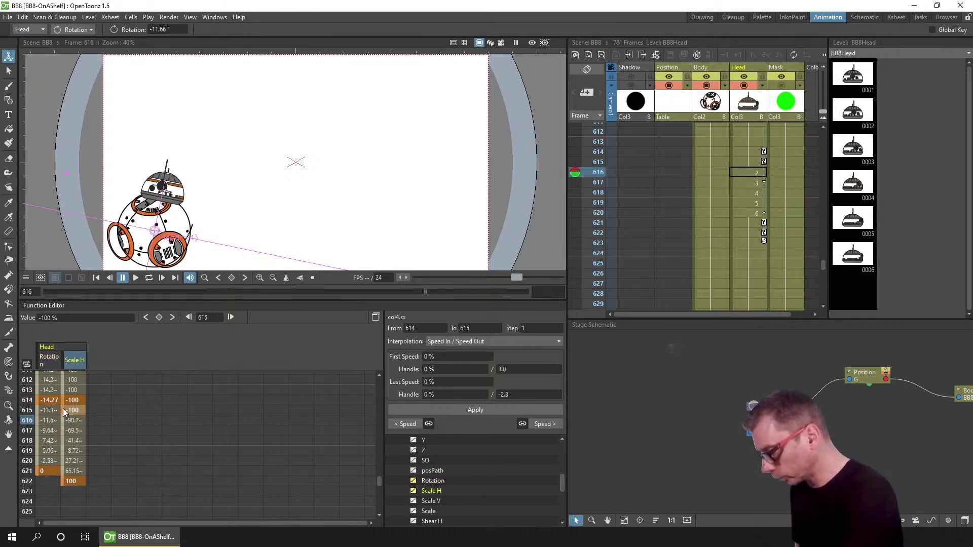
{"action": "left_click", "coordinate": [61, 482]}
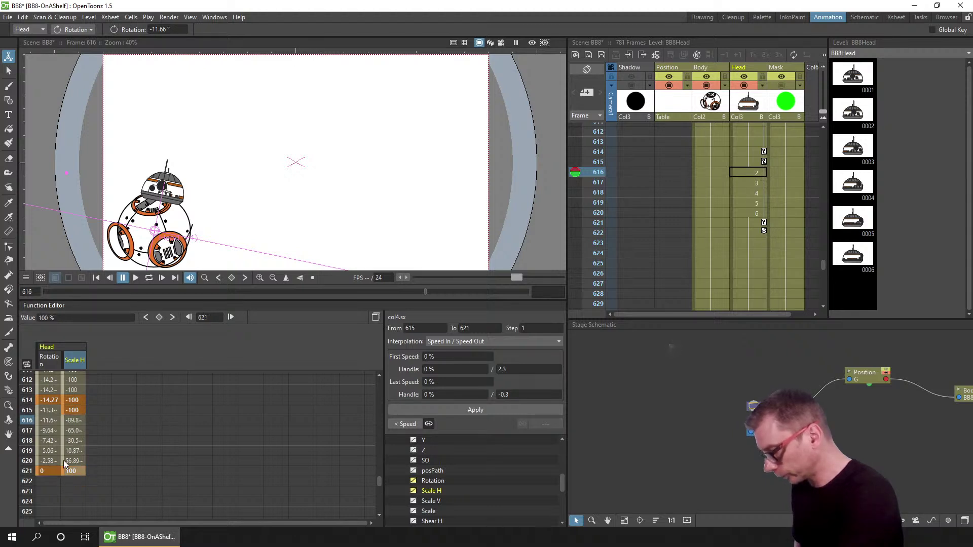
{"action": "left_click_drag", "start_coordinate": [65, 438], "coordinate": [65, 420]}
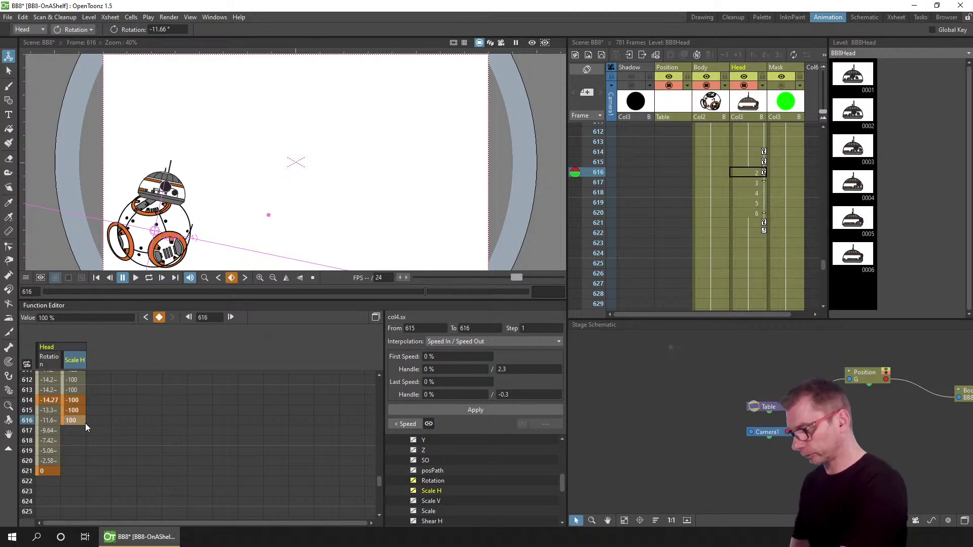
- Step through frames 615 to 621 to examine the head's flip and turn back from the tilt
{"action": "left_click", "coordinate": [25, 410]}
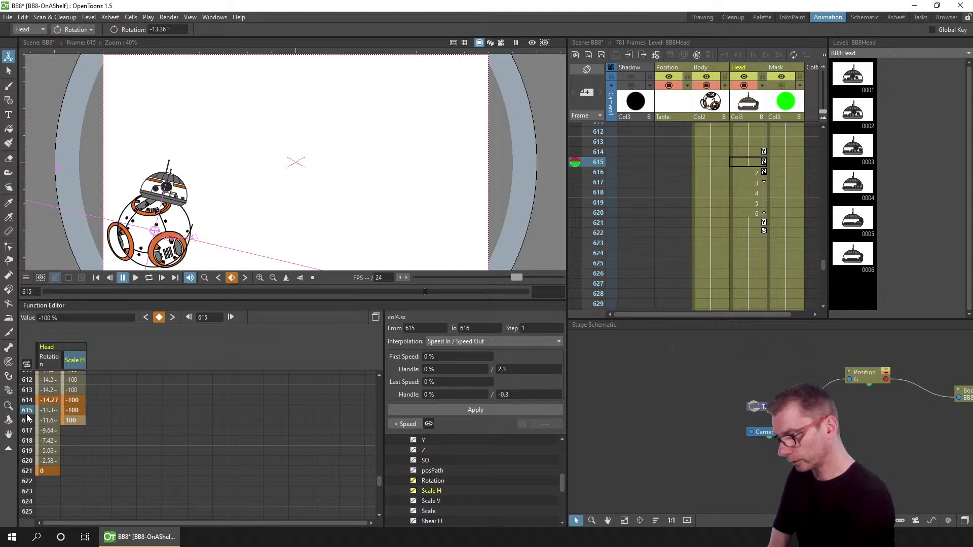
{"action": "left_click", "coordinate": [28, 422]}
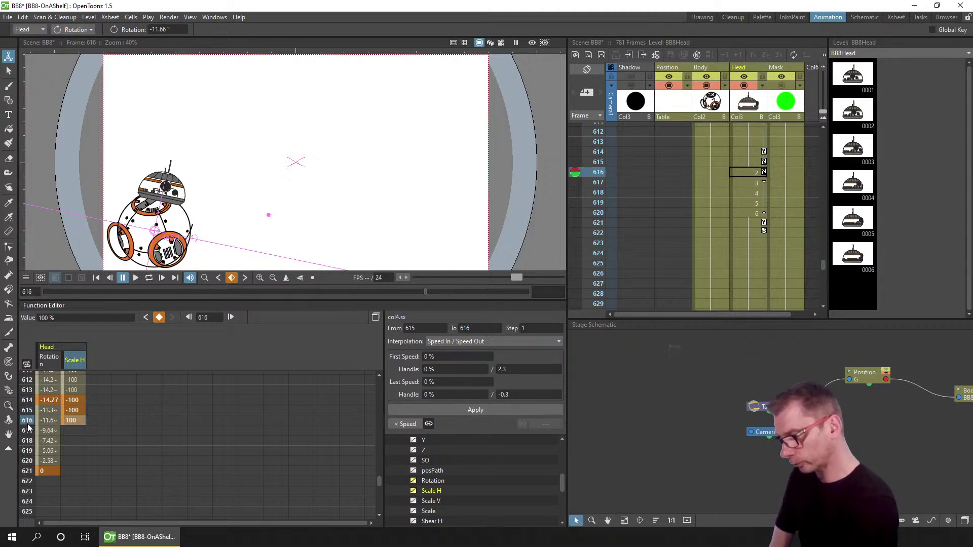
{"action": "left_click", "coordinate": [28, 430]}
{"action": "left_click", "coordinate": [28, 440]}
{"action": "left_click", "coordinate": [27, 452]}
{"action": "left_click", "coordinate": [28, 462]}
{"action": "left_click", "coordinate": [28, 472]}
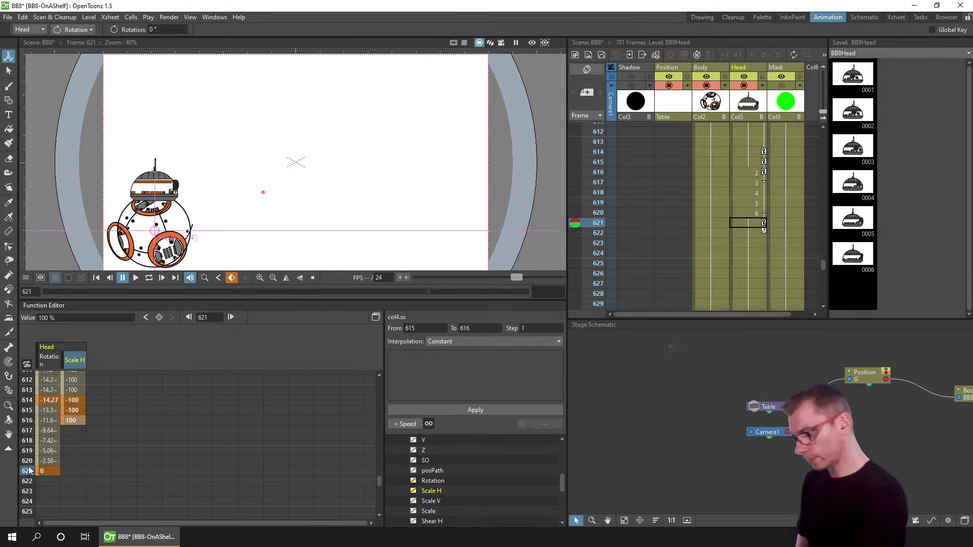
- Overshoot the Head's rotation to about 3.8° at frame 621, settle it to 0° at frame 623, and scrub the motion
{"action": "left_click", "coordinate": [42, 472]}
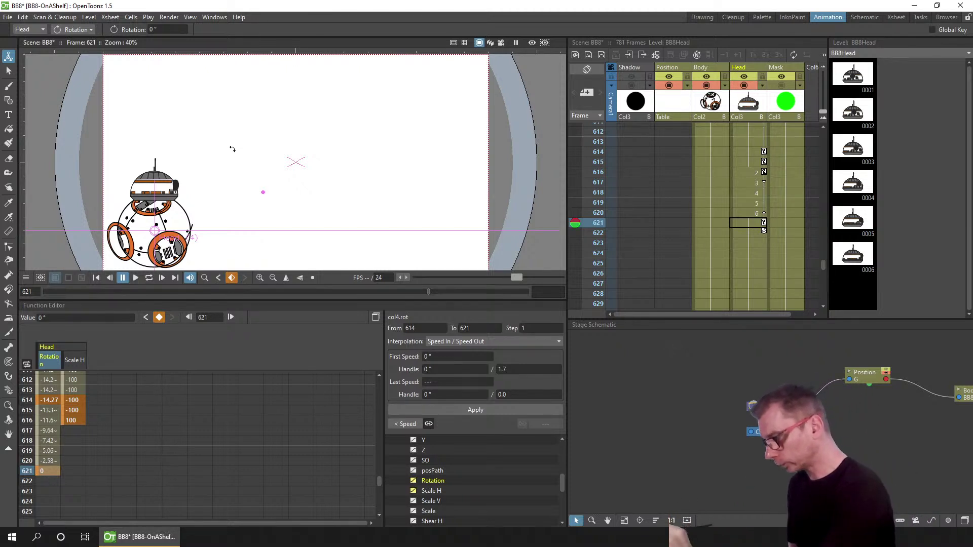
{"action": "left_click_drag", "start_coordinate": [225, 152], "coordinate": [216, 147]}
{"action": "left_click", "coordinate": [48, 491]}
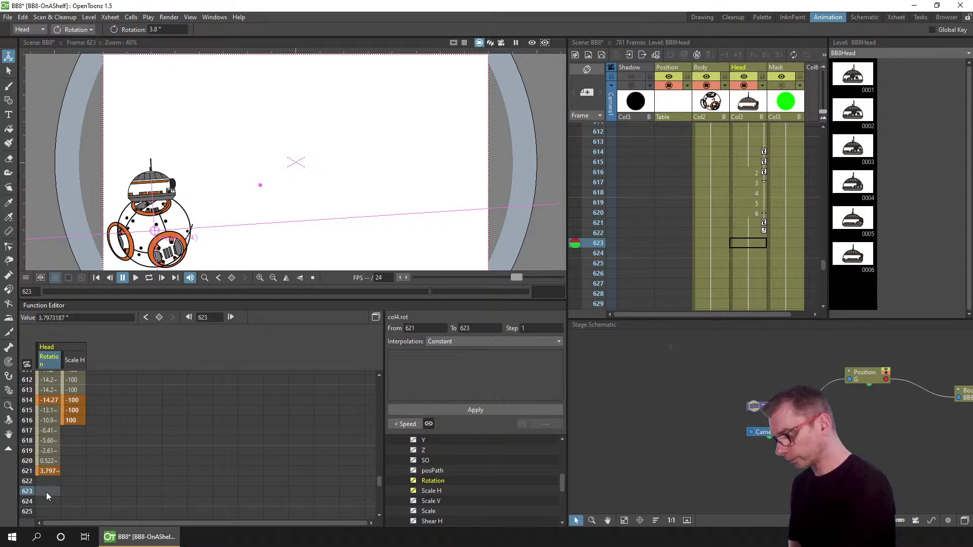
{"action": "left_click", "coordinate": [176, 31]}
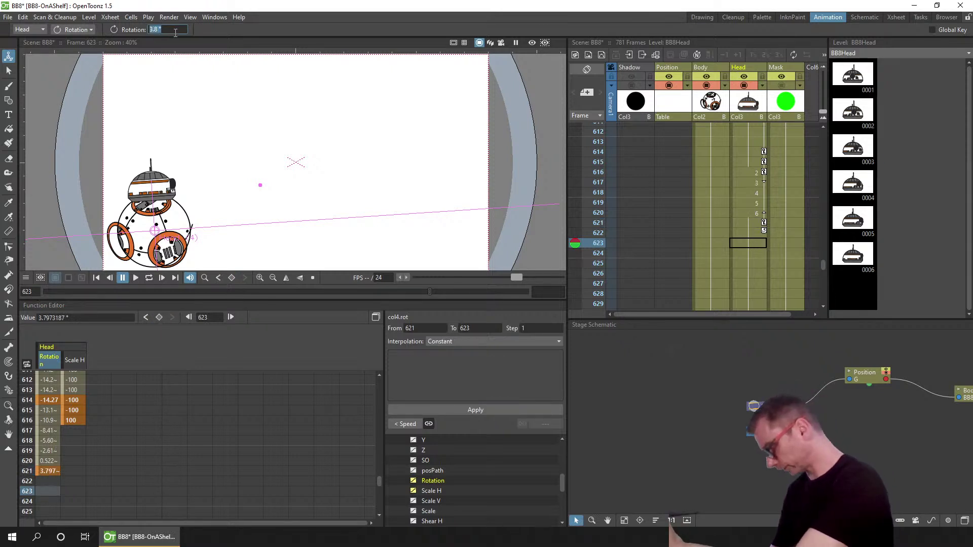
{"action": "type", "text": "0"}
{"action": "key", "text": "Return"}
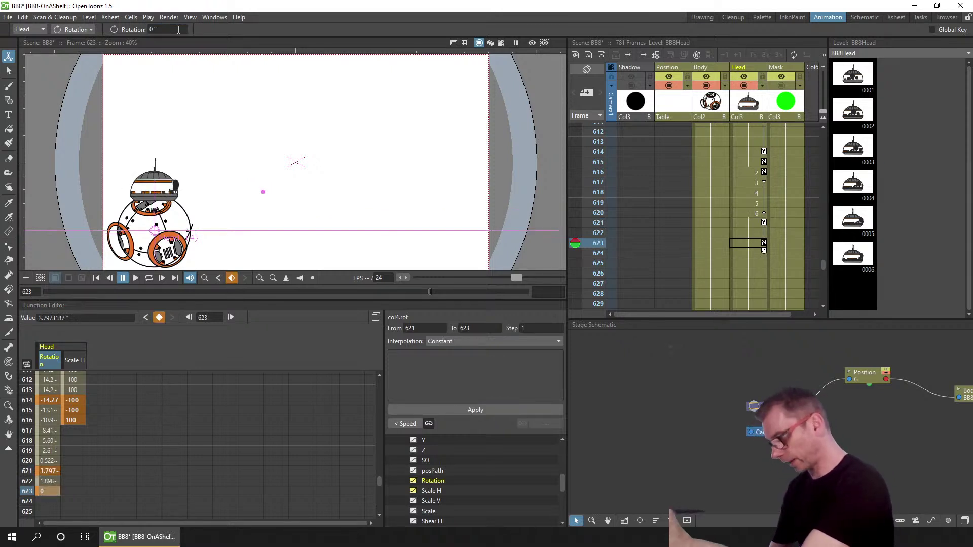
{"action": "left_click", "coordinate": [26, 400]}
{"action": "left_click_drag", "start_coordinate": [27, 410], "coordinate": [30, 496]}
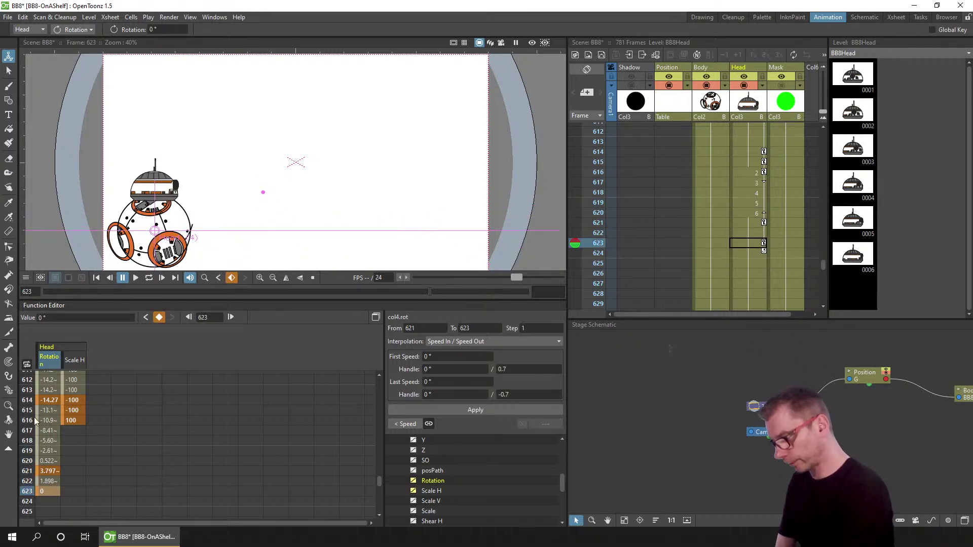
{"action": "left_click_drag", "start_coordinate": [29, 380], "coordinate": [28, 488]}
{"action": "left_click_drag", "start_coordinate": [28, 379], "coordinate": [27, 433]}
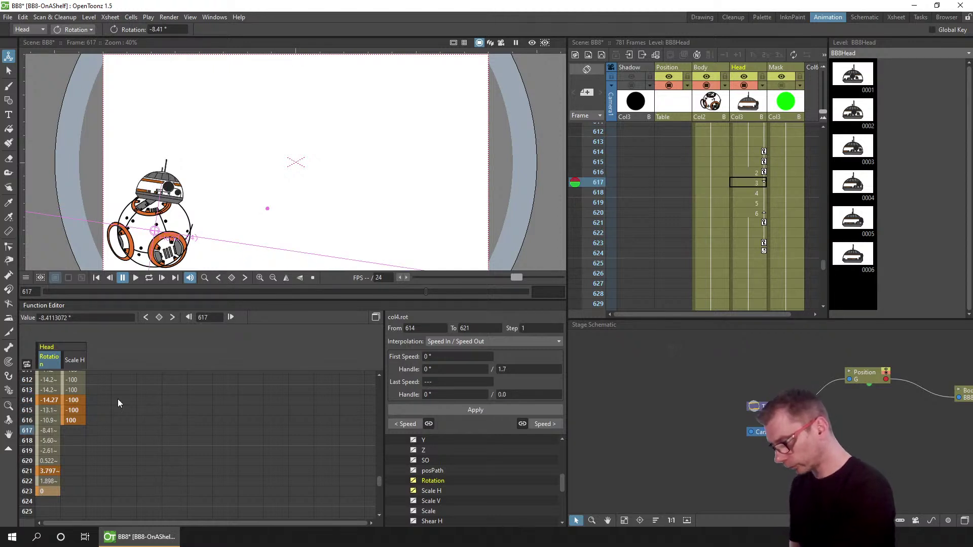
- Try delaying the Head's Scale H flip to frames 616 and 617, and return its keyframes to frames 615 and 616
{"action": "left_click", "coordinate": [62, 422]}
{"action": "mouse_move", "coordinate": [62, 422]}
{"action": "left_mouse_down"}
{"action": "mouse_move", "coordinate": [62, 440]}
{"action": "mouse_move", "coordinate": [62, 431]}
{"action": "left_mouse_up"}
{"action": "left_click", "coordinate": [62, 410]}
{"action": "left_click", "coordinate": [62, 440]}
{"action": "left_click", "coordinate": [27, 421]}
{"action": "left_click", "coordinate": [26, 441]}
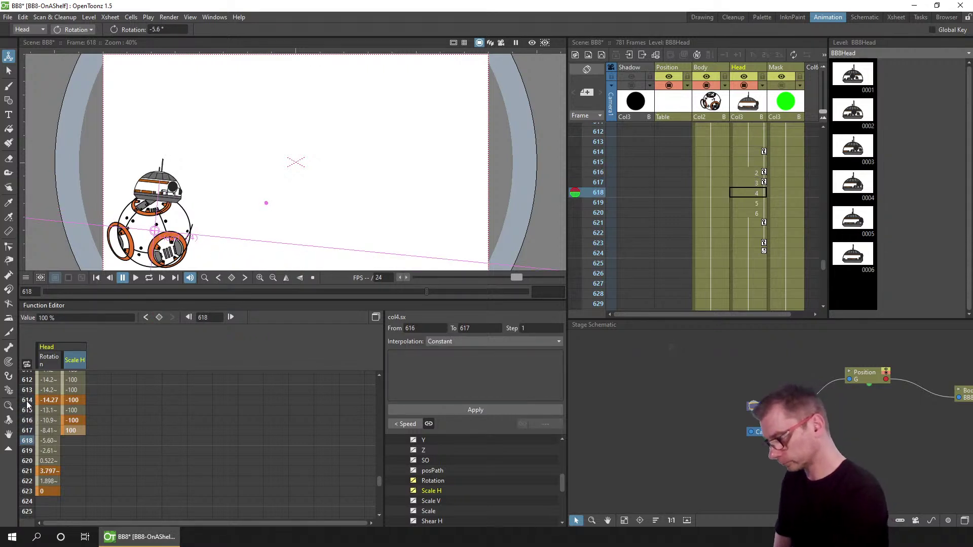
{"action": "left_click", "coordinate": [28, 401]}
{"action": "left_click", "coordinate": [28, 412]}
{"action": "left_click", "coordinate": [28, 421]}
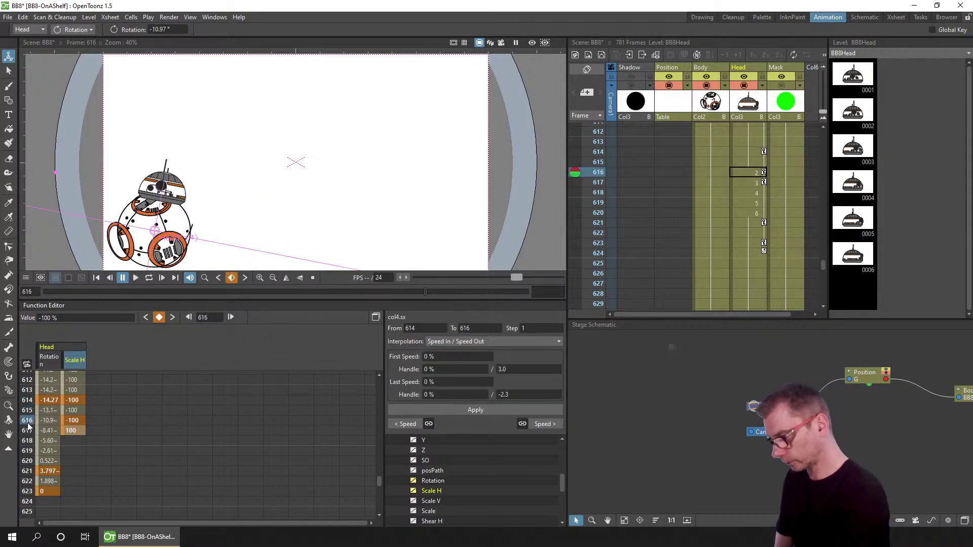
{"action": "mouse_move", "coordinate": [64, 422]}
{"action": "left_mouse_down"}
{"action": "mouse_move", "coordinate": [64, 413]}
{"action": "mouse_move", "coordinate": [63, 422]}
{"action": "left_mouse_up"}
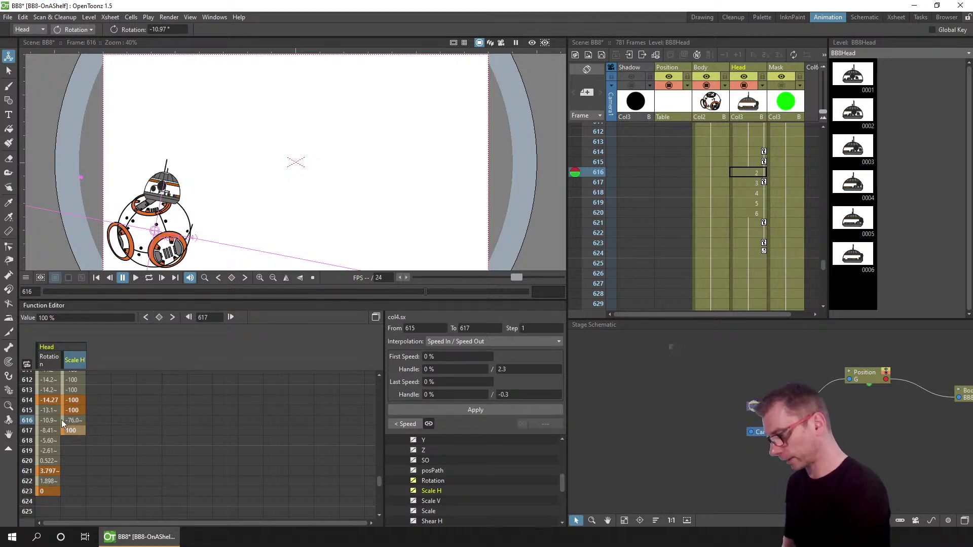
- Switch to the Drawing room, render a preview of frames 548 to 632, play it looped, and close it
{"action": "left_click", "coordinate": [702, 17]}
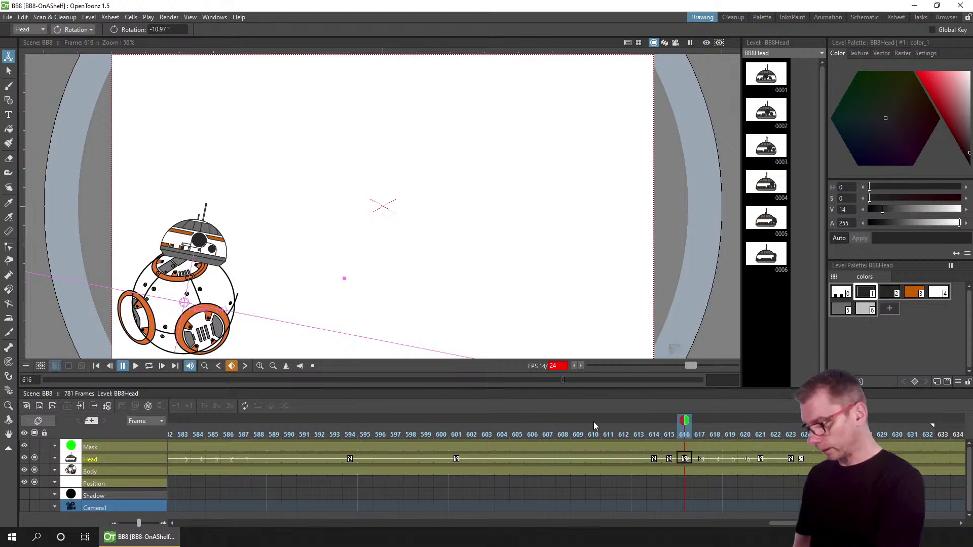
{"action": "left_click", "coordinate": [168, 16]}
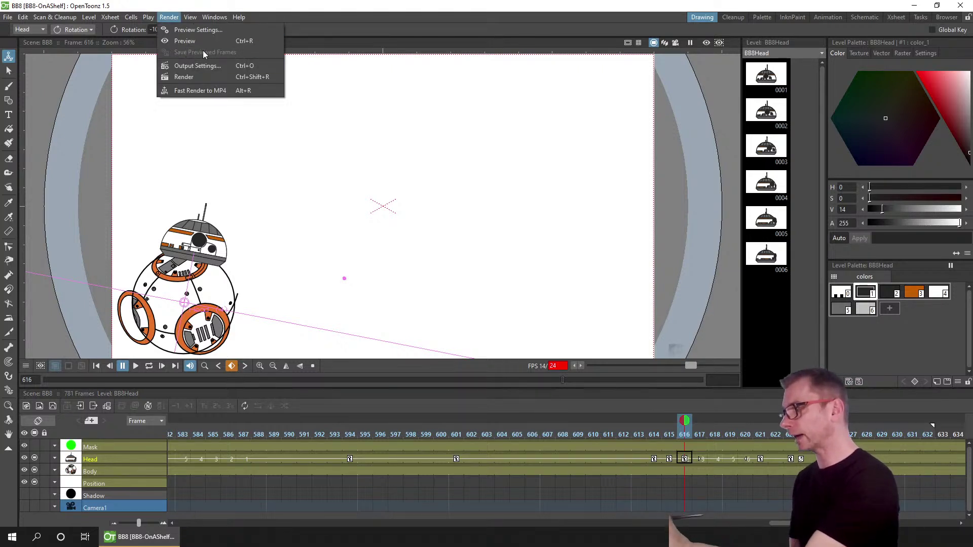
{"action": "left_click", "coordinate": [206, 40]}
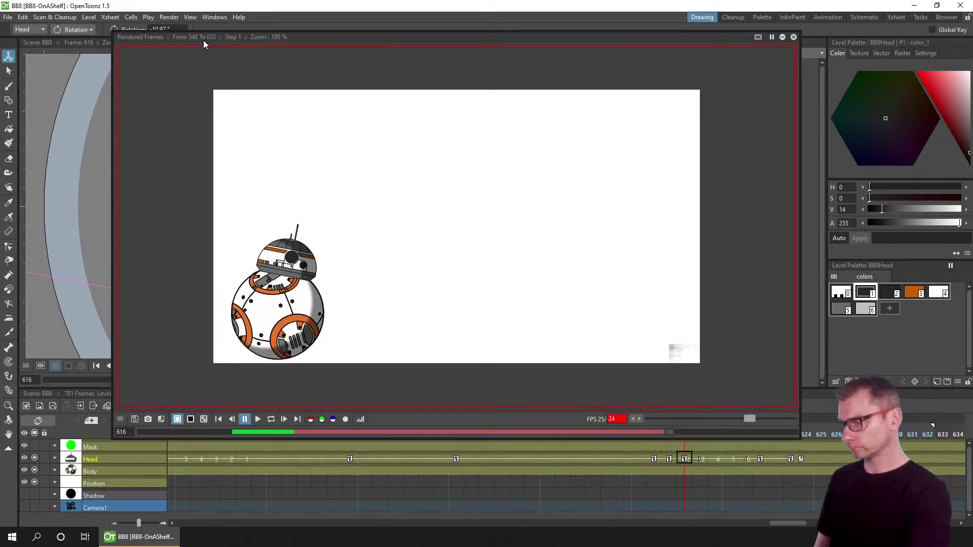
{"action": "left_click", "coordinate": [272, 420]}
{"action": "left_click", "coordinate": [263, 421]}
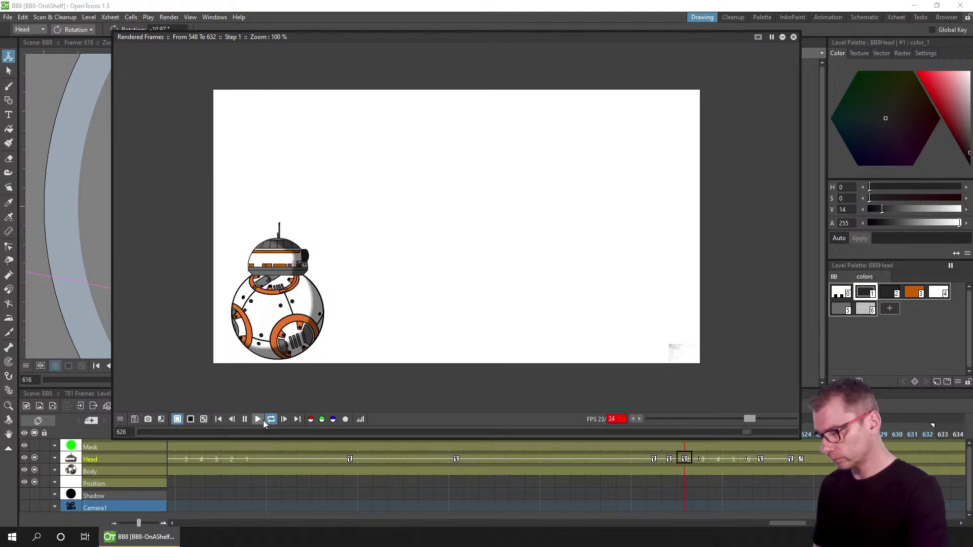
{"action": "left_click", "coordinate": [793, 37]}
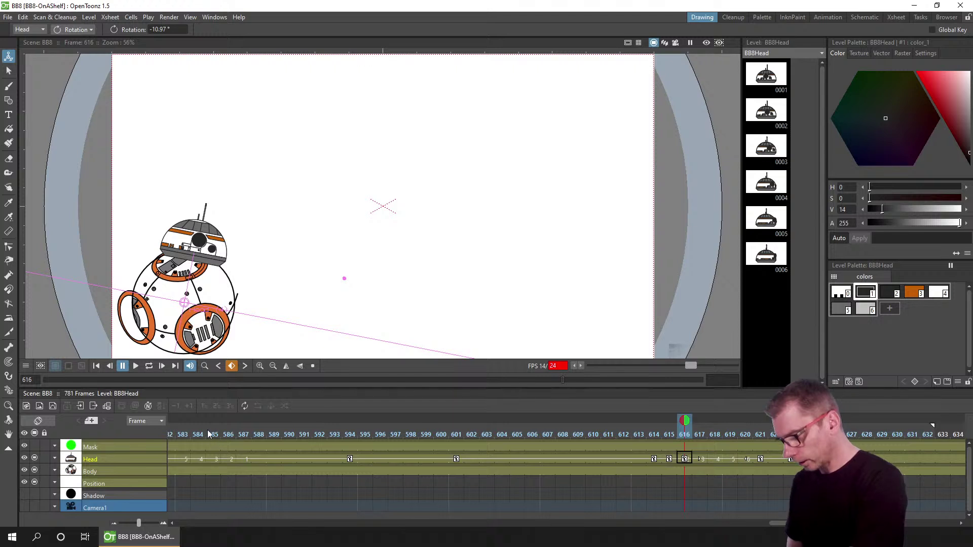
- Examine the Head's timing between the settling wobble and the turn to the front, around frames 581 to 588
{"action": "left_click", "coordinate": [274, 431]}
{"action": "left_click", "coordinate": [365, 434]}
{"action": "scroll", "coordinate": [367, 473], "scroll_direction": "left", "scroll_amount": 10}
{"action": "scroll", "coordinate": [565, 456], "scroll_direction": "left", "scroll_amount": 2}
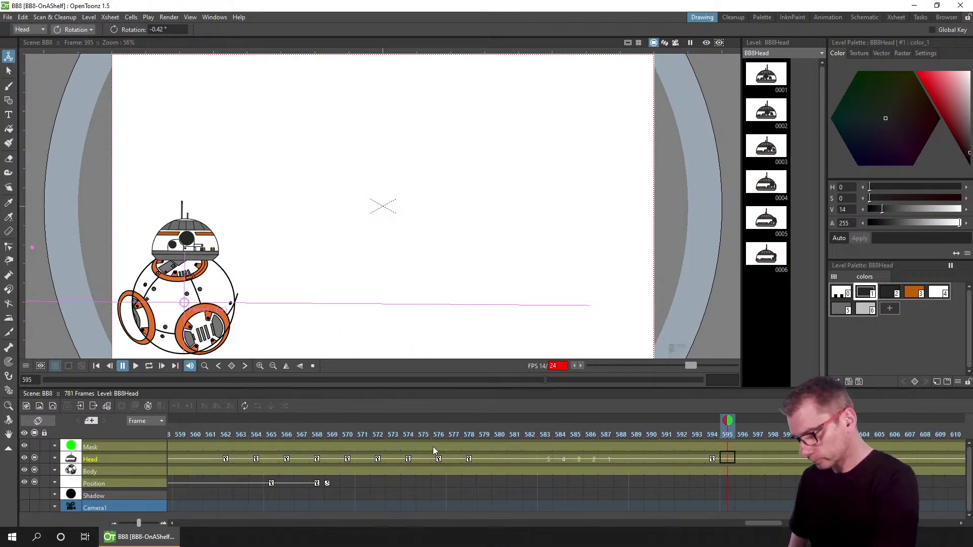
{"action": "left_click_drag", "start_coordinate": [366, 427], "coordinate": [536, 433]}
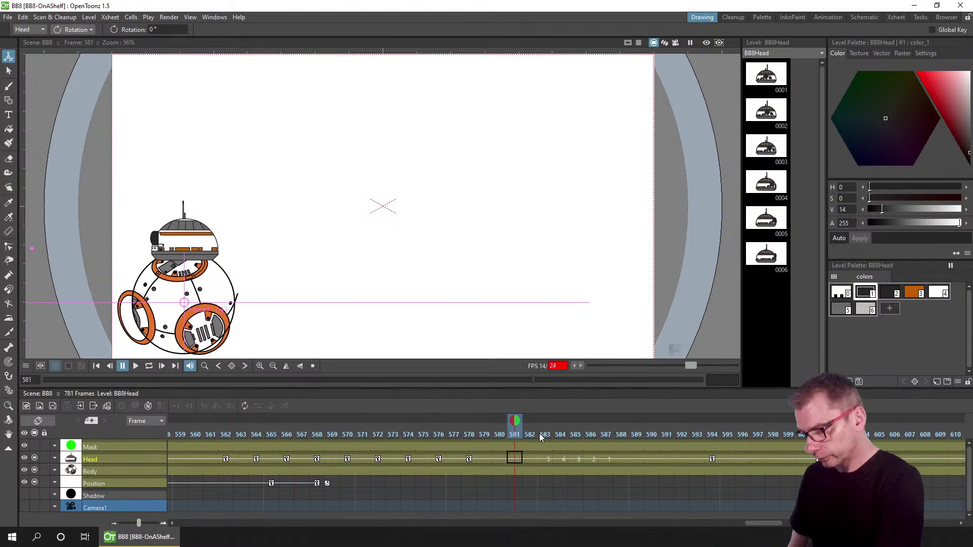
{"action": "key", "text": "period"}
{"action": "key", "text": "period"}
{"action": "key", "text": "period"}
{"action": "key", "text": "period"}
{"action": "key", "text": "period"}
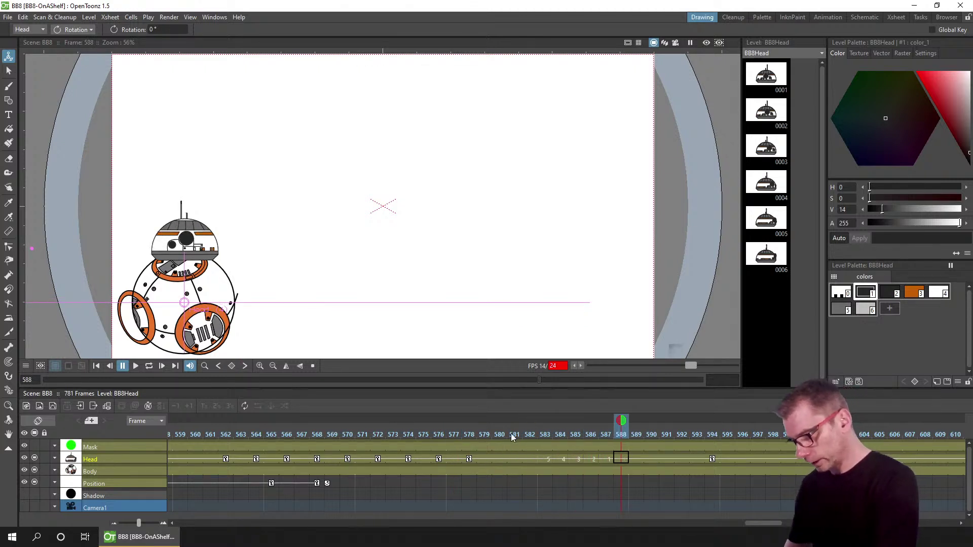
{"action": "left_click", "coordinate": [512, 433]}
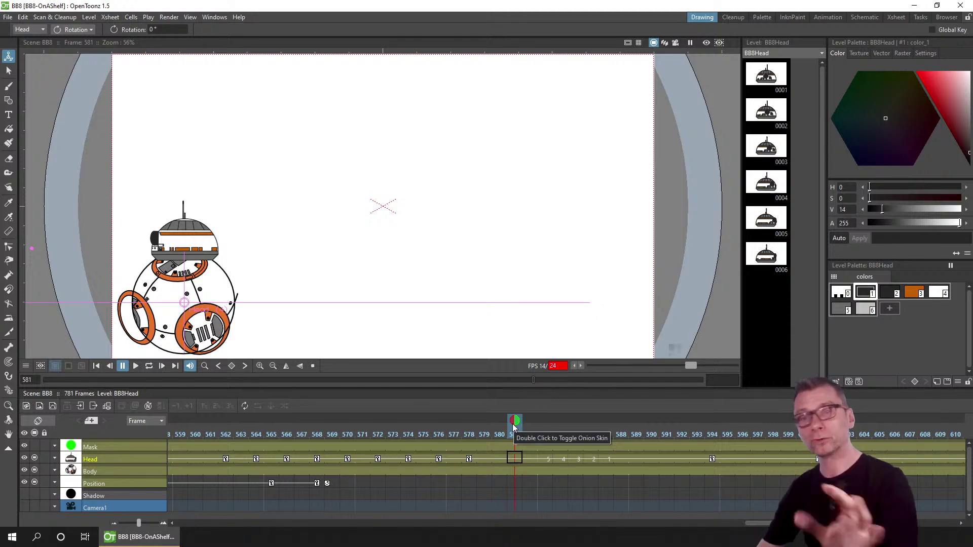
- Insert six frames across all columns at frame 580 to lengthen the pause before the head turns to the front
{"action": "left_click", "coordinate": [107, 17]}
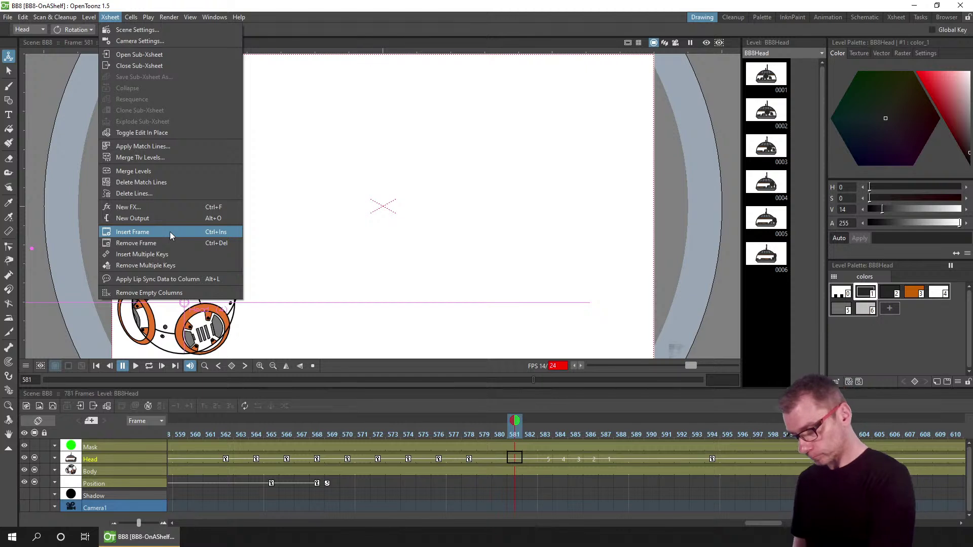
{"action": "left_click", "coordinate": [488, 428]}
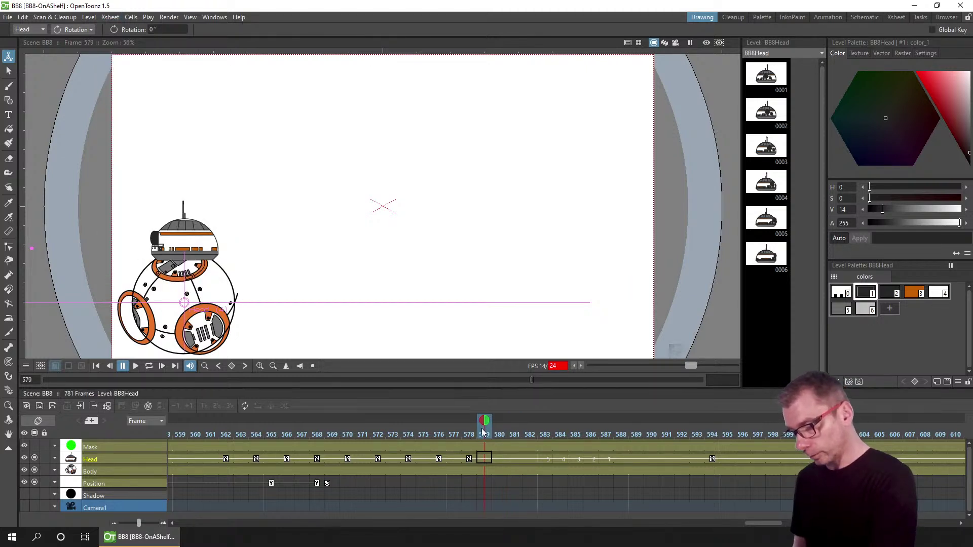
{"action": "left_click", "coordinate": [497, 428]}
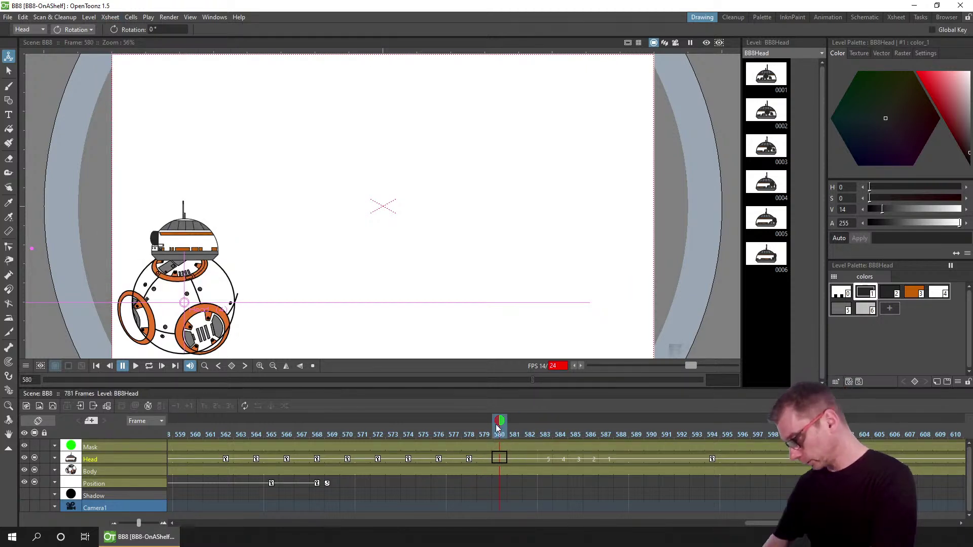
{"action": "key", "text": "Insert"}
{"action": "key", "text": "Insert"}
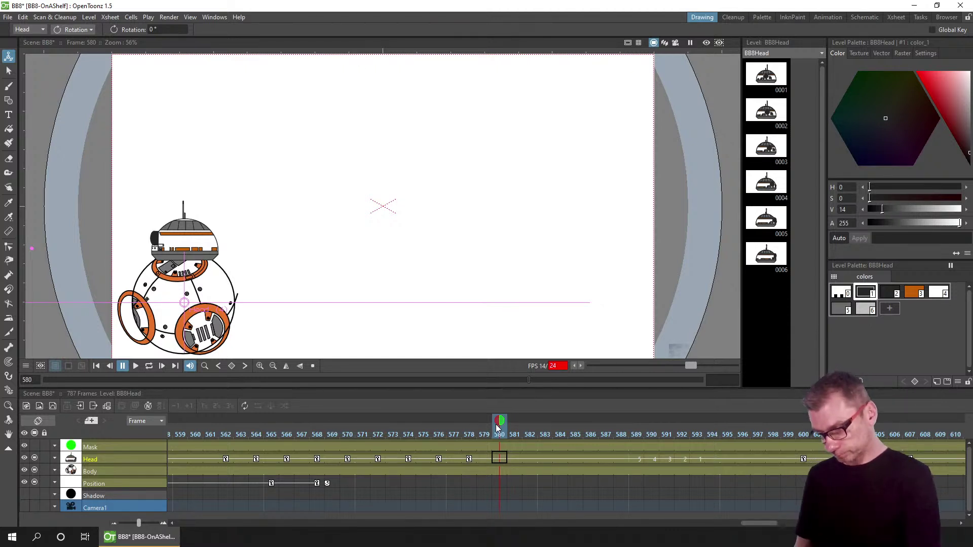
- Insert five frames across all columns at frame 595 to lengthen the pause before the head tilts
{"action": "left_click_drag", "start_coordinate": [503, 433], "coordinate": [728, 434]}
{"action": "left_click_drag", "start_coordinate": [721, 467], "coordinate": [375, 482]}
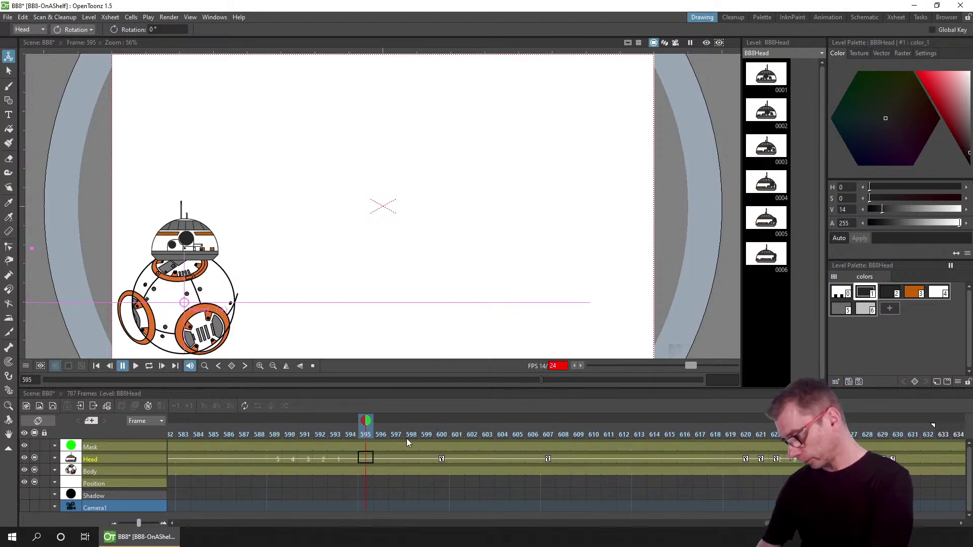
{"action": "key", "text": "Insert"}
{"action": "key", "text": "Insert"}
{"action": "key", "text": "Insert"}
{"action": "key", "text": "Insert"}
{"action": "key", "text": "Insert"}
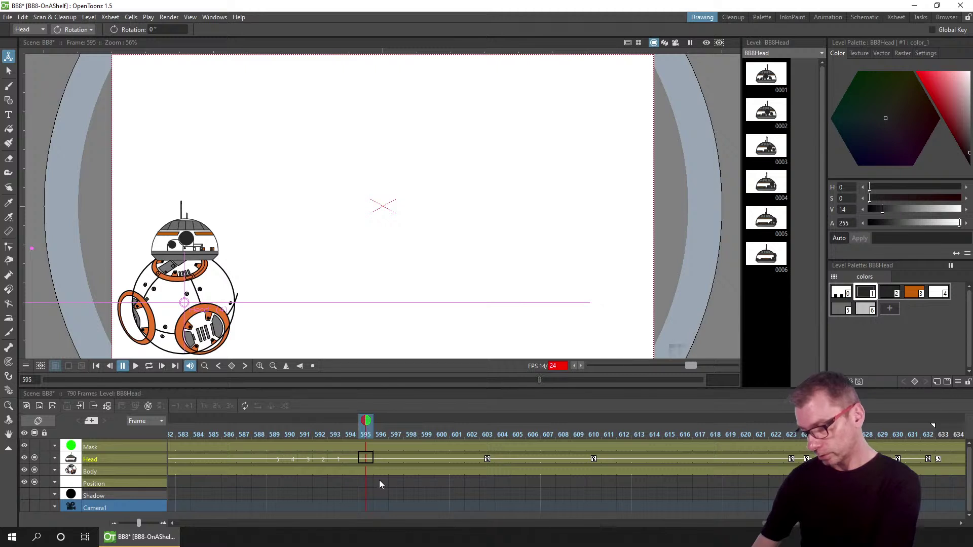
- Insert nine frames across all columns at frame 614 to lengthen the held head tilt
{"action": "left_click_drag", "start_coordinate": [453, 428], "coordinate": [654, 425]}
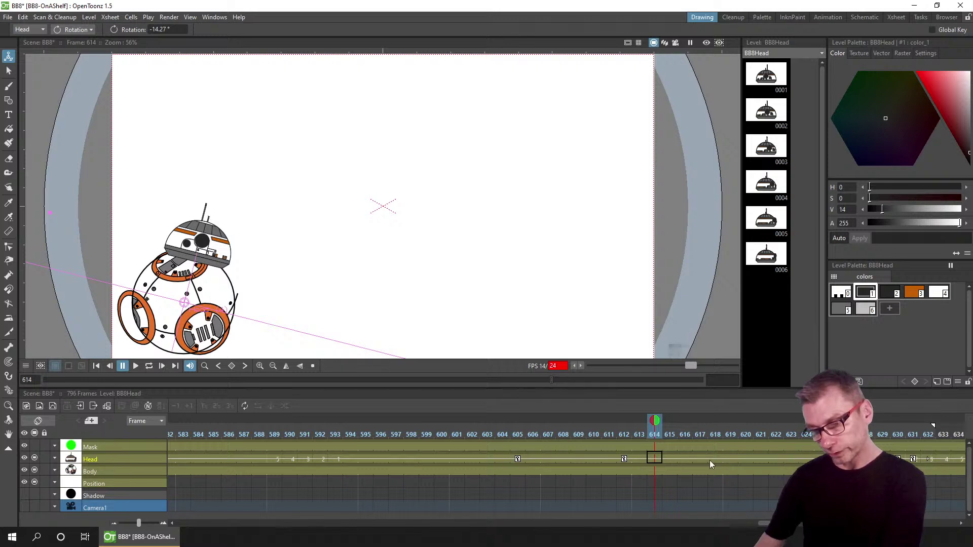
{"action": "scroll", "coordinate": [634, 472], "scroll_direction": "down", "scroll_amount": 10}
{"action": "key", "text": "Insert"}
{"action": "key", "text": "Insert"}
{"action": "key", "text": "Insert"}
{"action": "key", "text": "Insert"}
{"action": "key", "text": "Insert"}
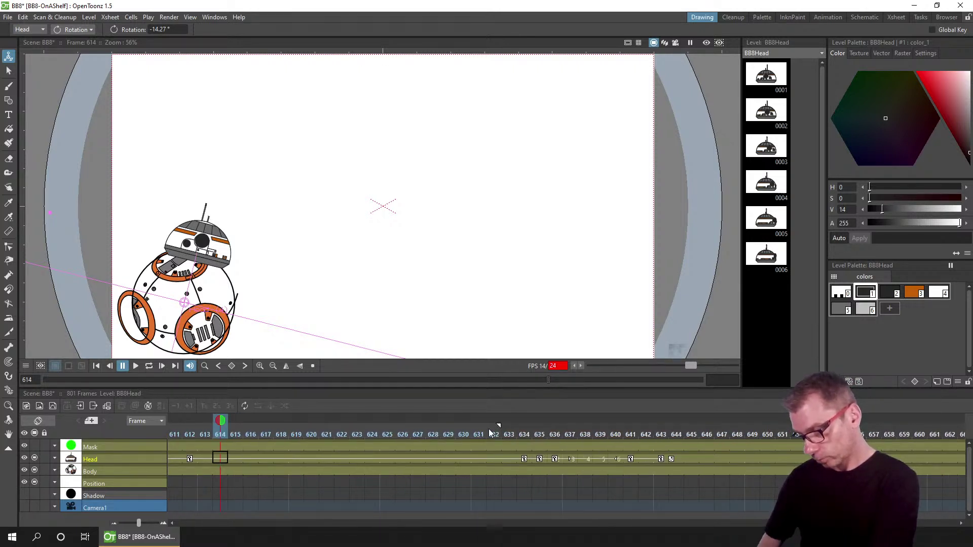
- Scrub the head's return turn up to frame 645 and save the scene
{"action": "left_click_drag", "start_coordinate": [541, 434], "coordinate": [680, 438]}
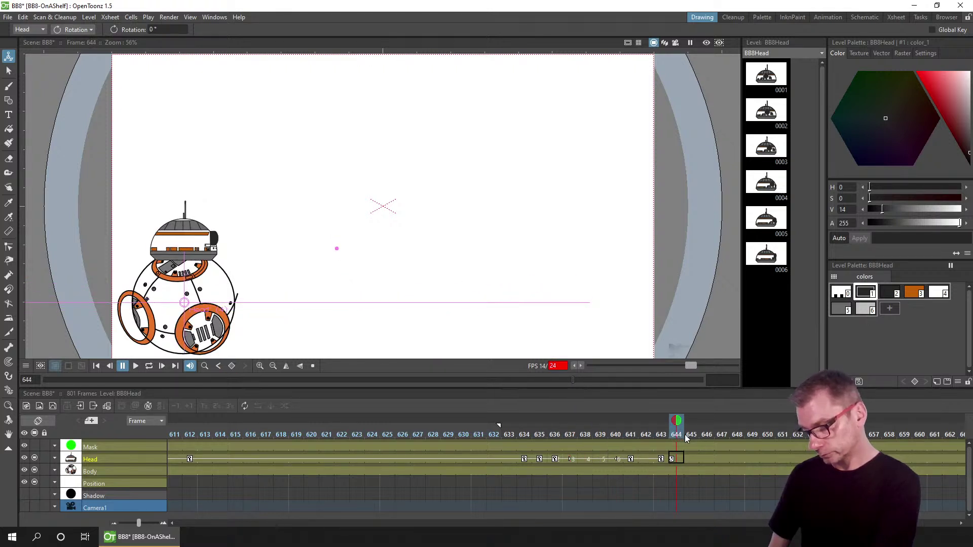
{"action": "scroll", "coordinate": [392, 466], "scroll_direction": "right", "scroll_amount": 4}
{"action": "key", "text": "ctrl+s"}
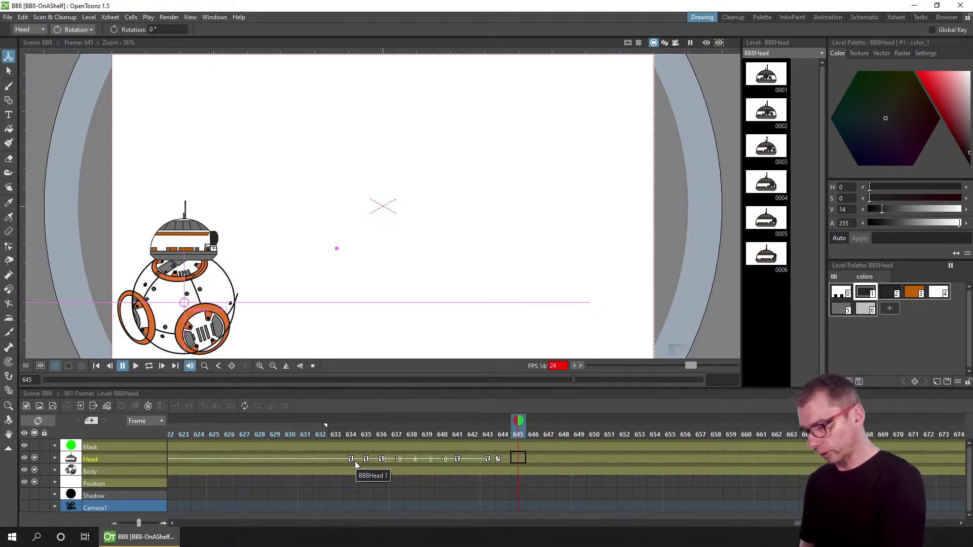
- Delete the cells from frame 679 onward in the Mask, Head and Body columns so the animation ends at frame 678
{"action": "scroll", "coordinate": [474, 495], "scroll_direction": "right", "scroll_amount": 5}
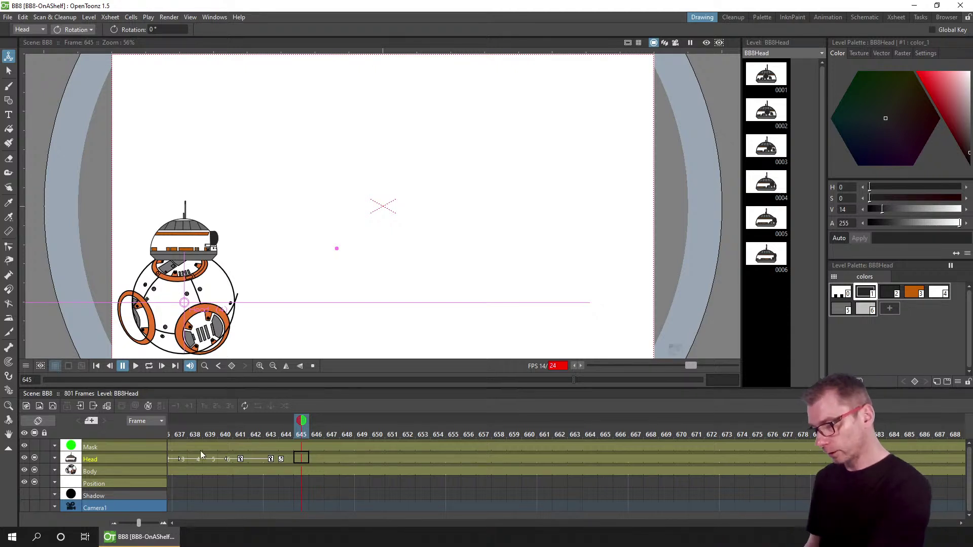
{"action": "left_click", "coordinate": [271, 431]}
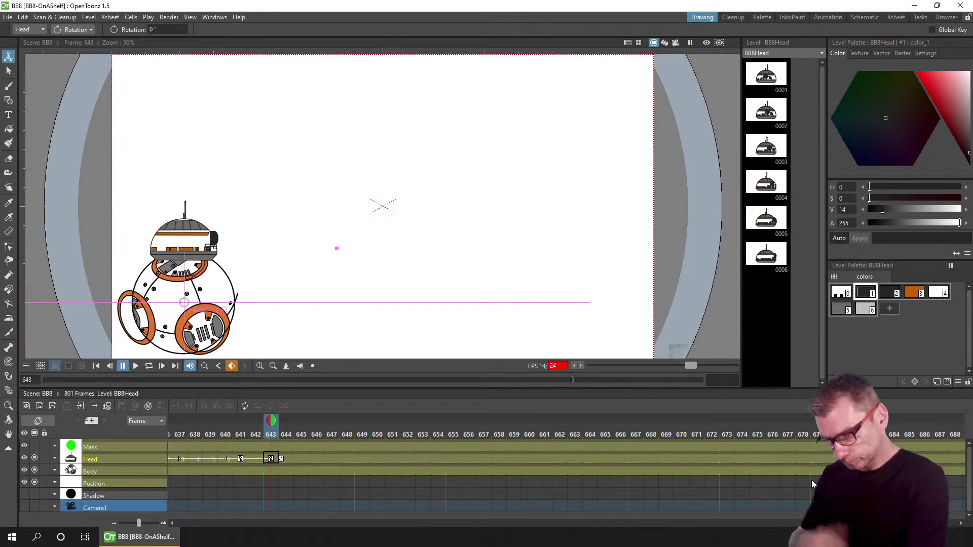
{"action": "left_click", "coordinate": [819, 448]}
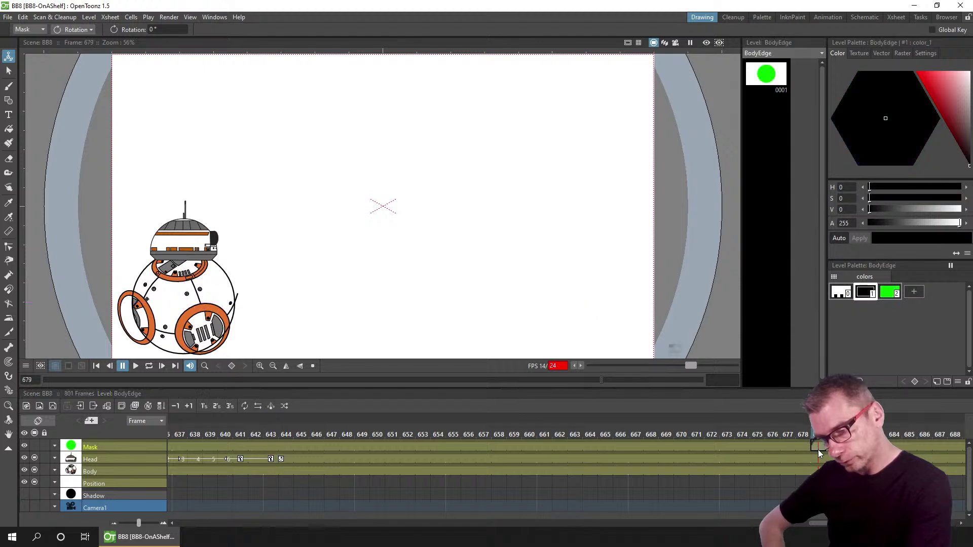
{"action": "left_click_drag", "start_coordinate": [819, 448], "coordinate": [818, 471]}
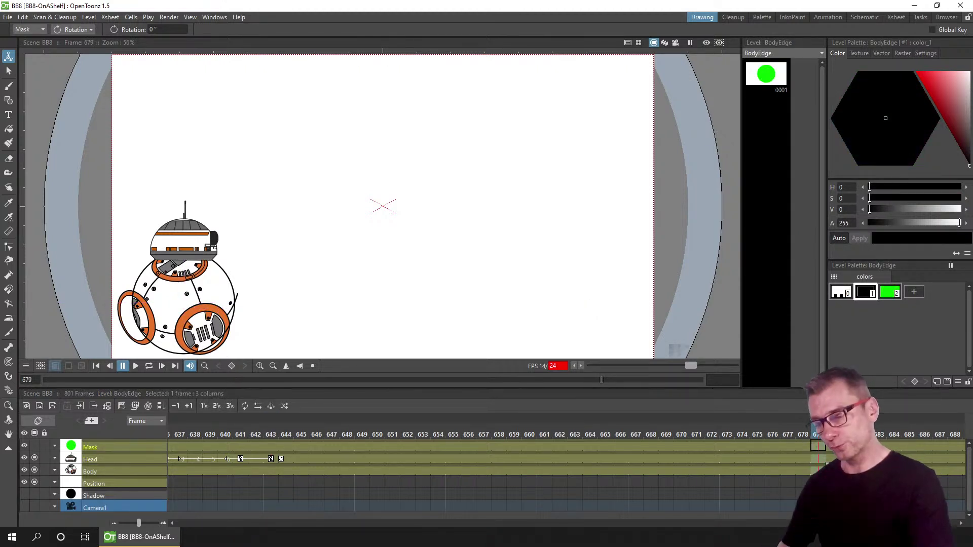
{"action": "key", "text": "z"}
{"action": "key", "text": "Delete"}
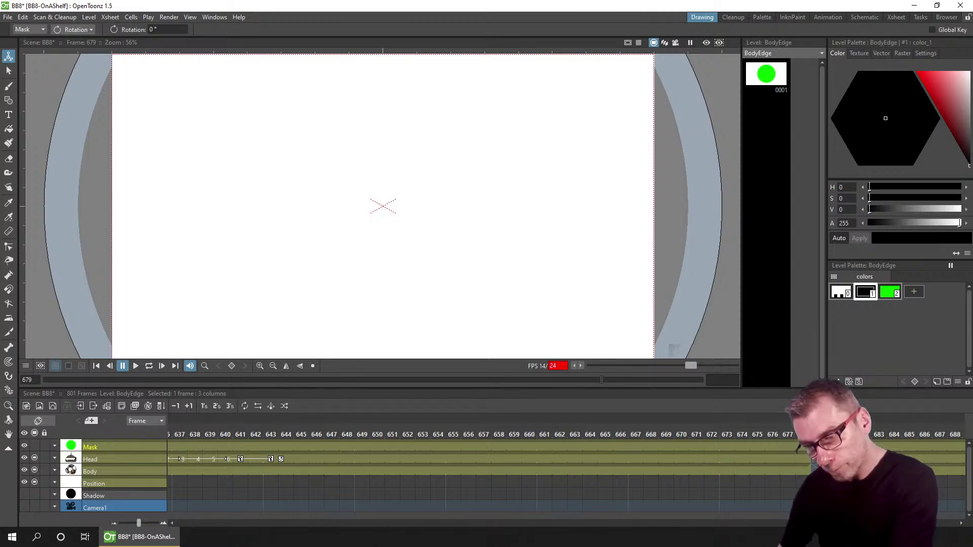
{"action": "left_click", "coordinate": [818, 446]}
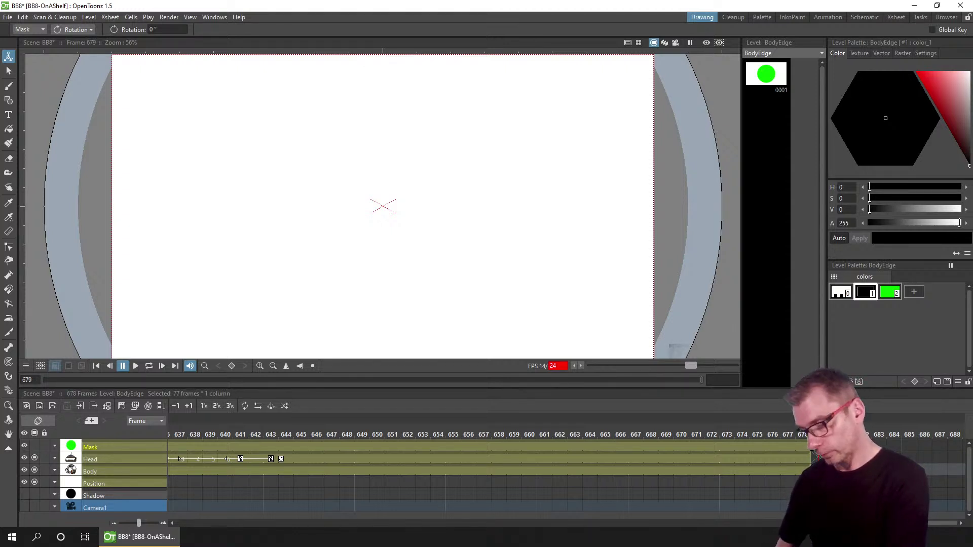
- Set the playback stop marker at frame 678 and the start marker at frame 1, and save the scene
{"action": "left_click", "coordinate": [806, 434]}
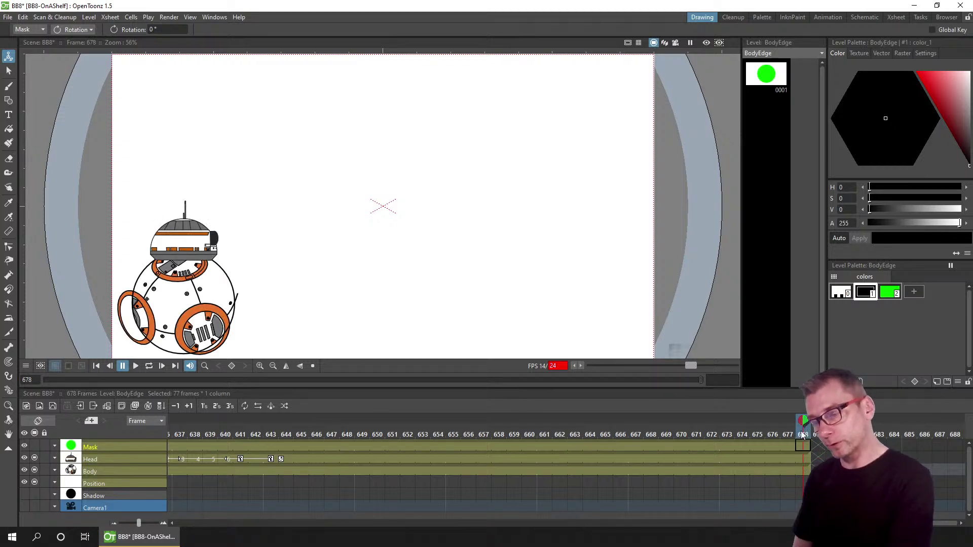
{"action": "right_click", "coordinate": [805, 435]}
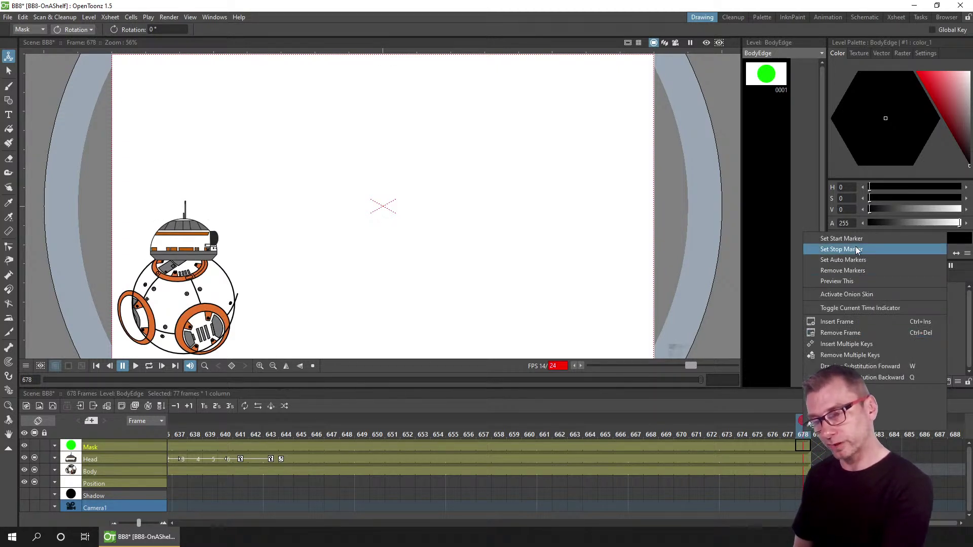
{"action": "left_click", "coordinate": [858, 252]}
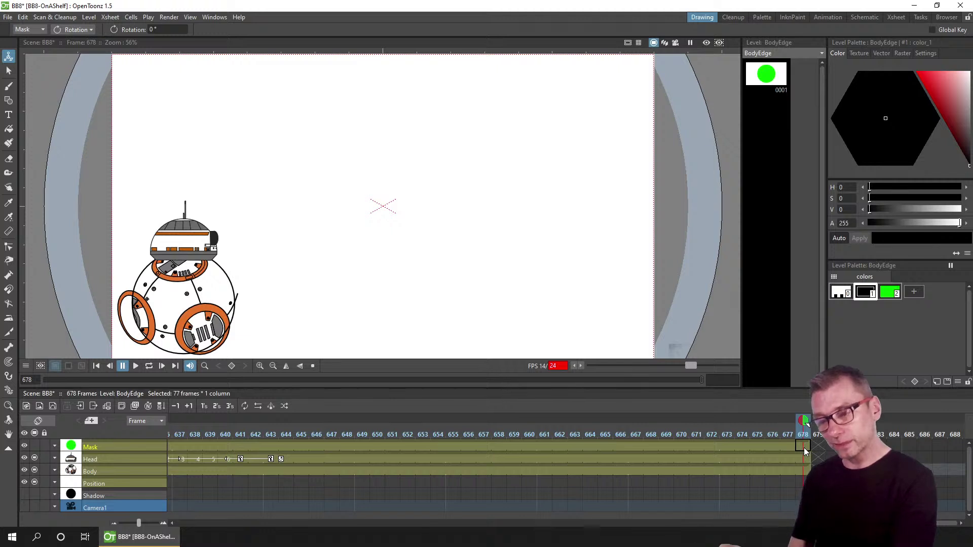
{"action": "left_click_drag", "start_coordinate": [942, 523], "coordinate": [160, 528]}
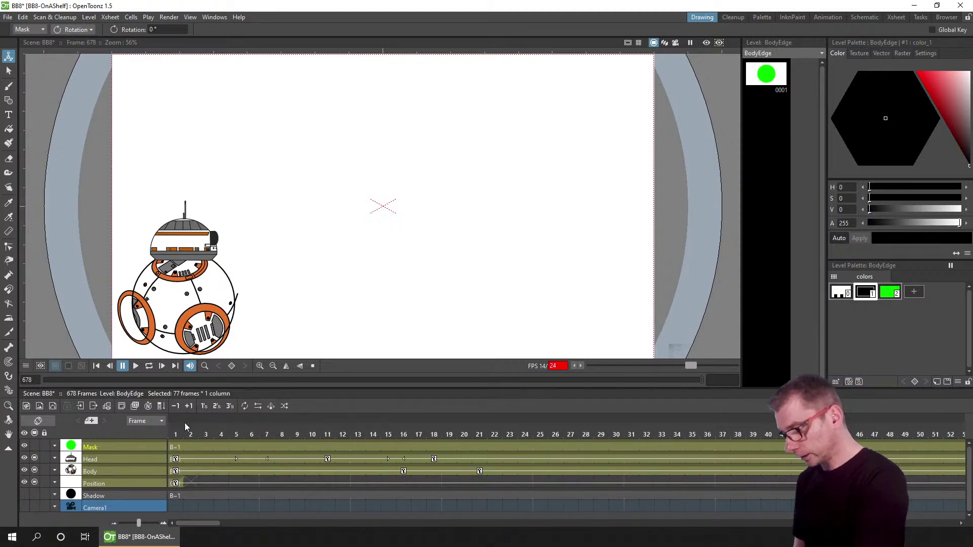
{"action": "left_click", "coordinate": [174, 435]}
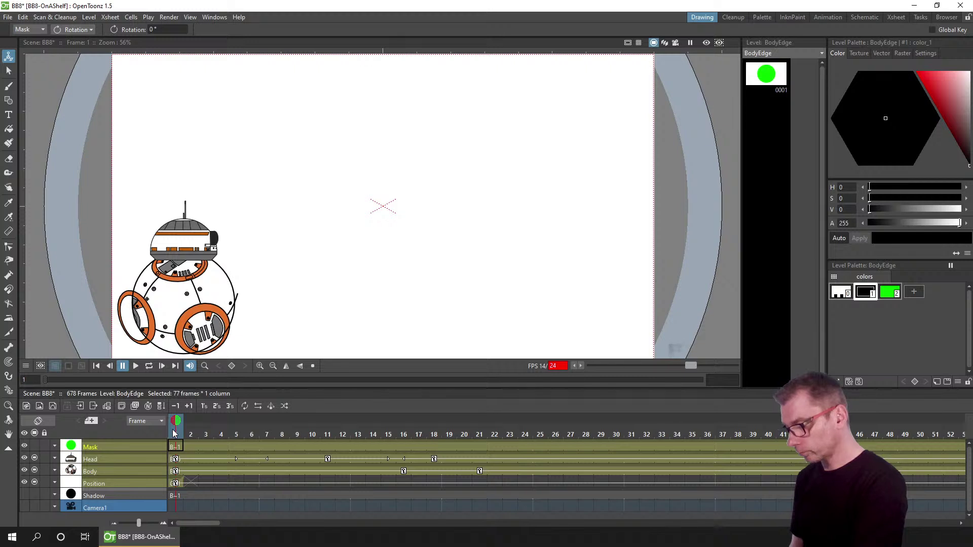
{"action": "right_click", "coordinate": [174, 434]}
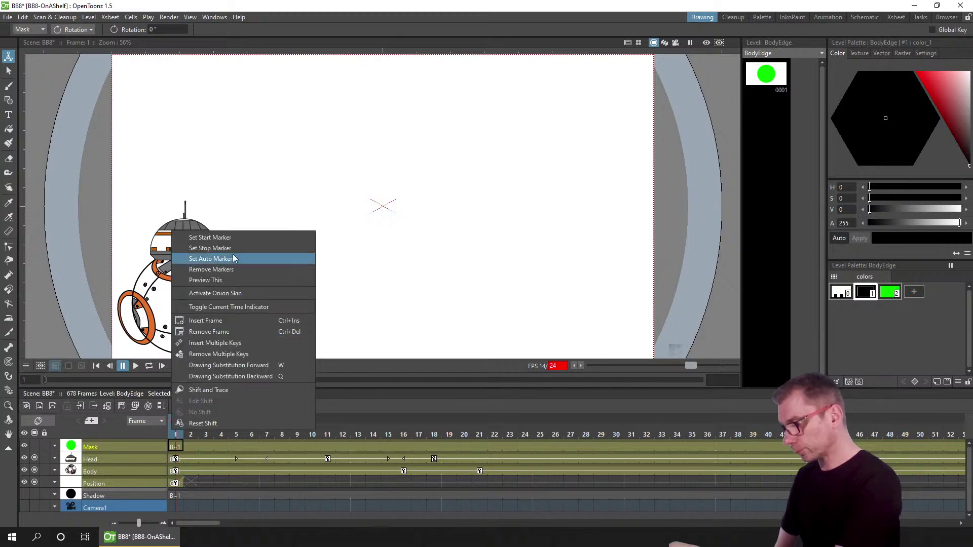
{"action": "left_click", "coordinate": [236, 236]}
{"action": "key", "text": "ctrl+s"}
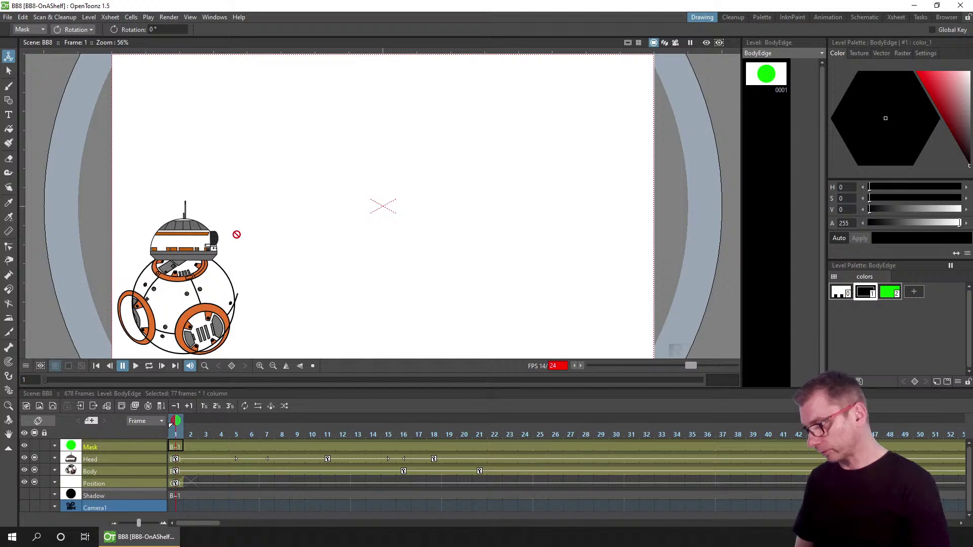
- Loop the playback from frame 635 and again from frame 629 to check how the ending runs into the start
{"action": "left_click_drag", "start_coordinate": [193, 522], "coordinate": [954, 533]}
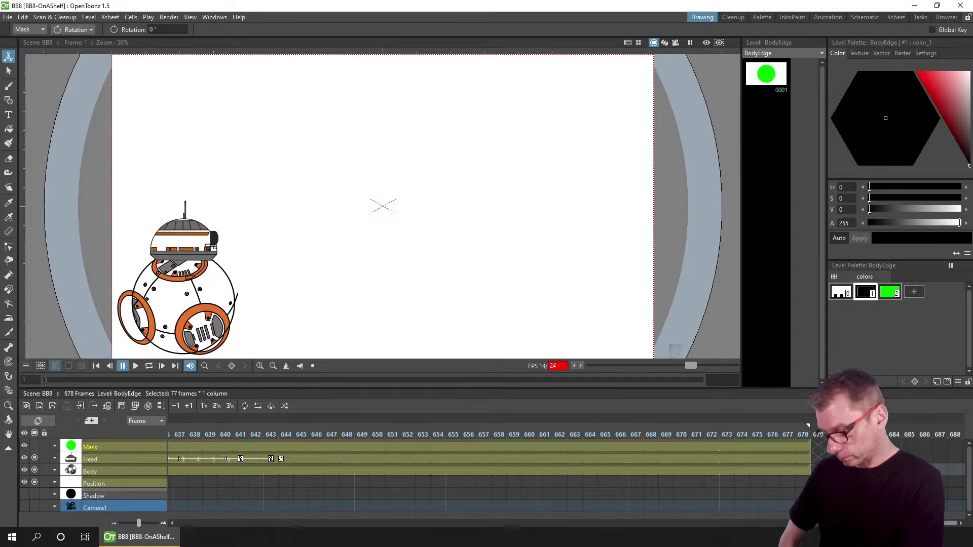
{"action": "scroll", "coordinate": [807, 426], "scroll_direction": "left", "scroll_amount": 2}
{"action": "left_click", "coordinate": [176, 444]}
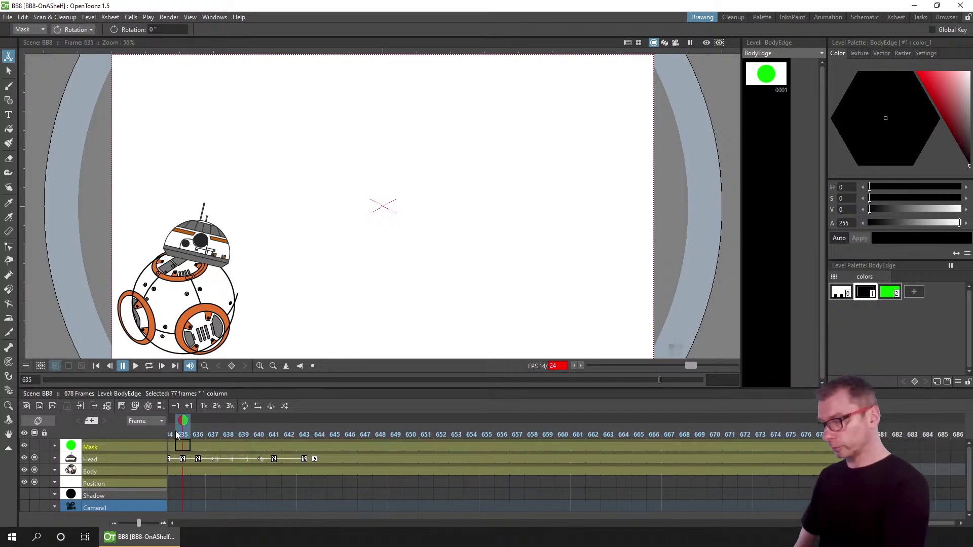
{"action": "left_click", "coordinate": [141, 368]}
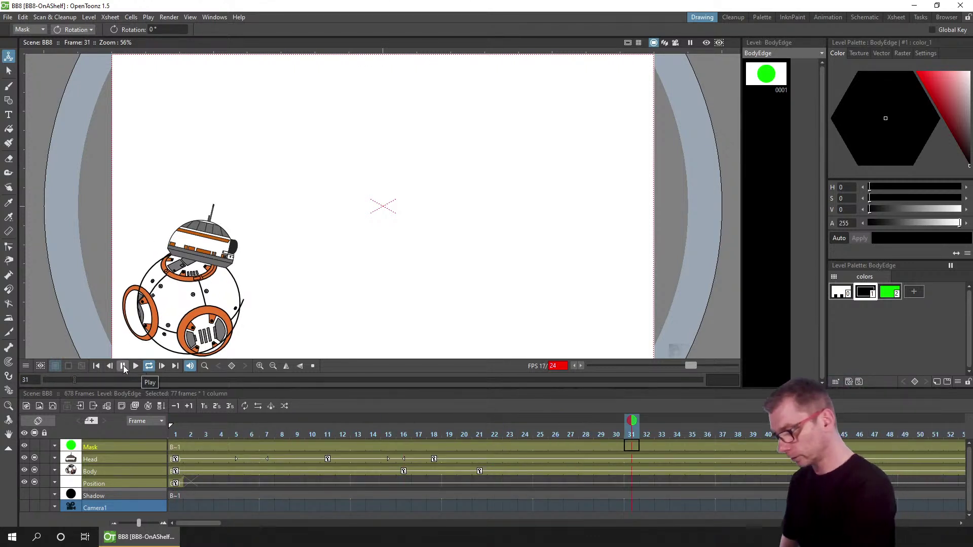
{"action": "left_click", "coordinate": [122, 367]}
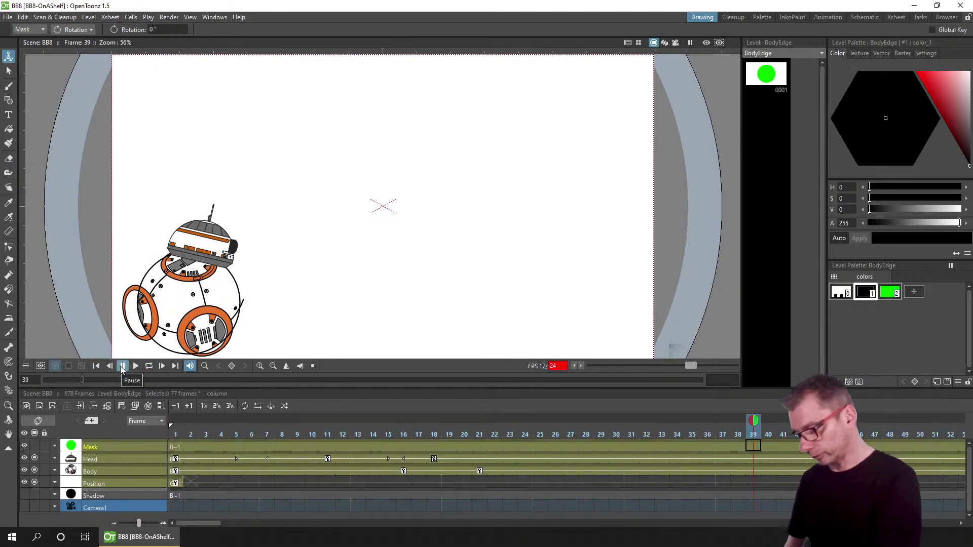
{"action": "left_click", "coordinate": [175, 366]}
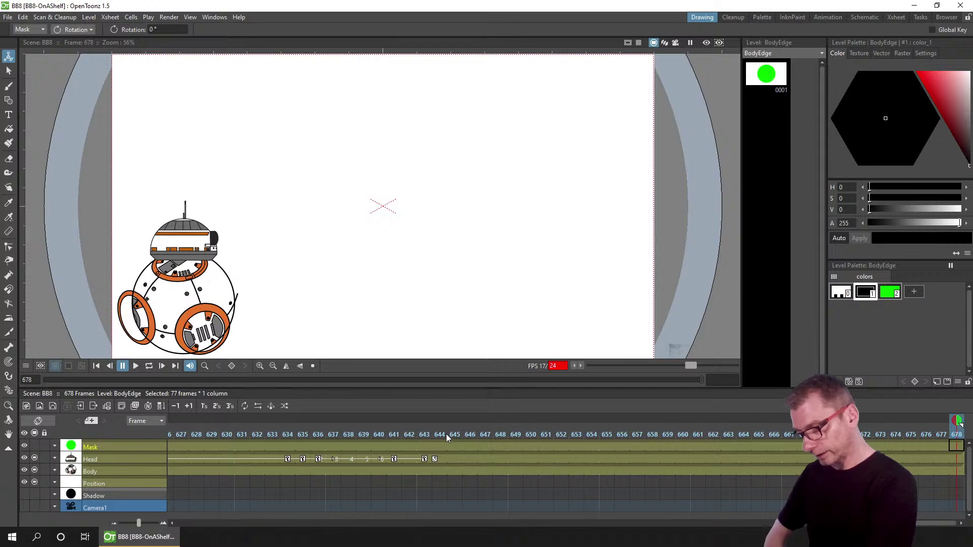
{"action": "left_click", "coordinate": [210, 427]}
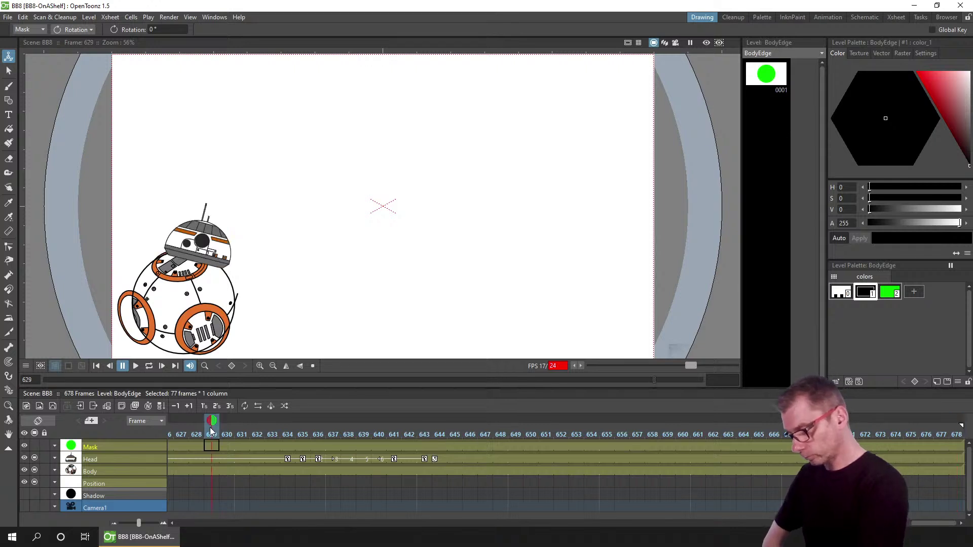
{"action": "left_click", "coordinate": [149, 366]}
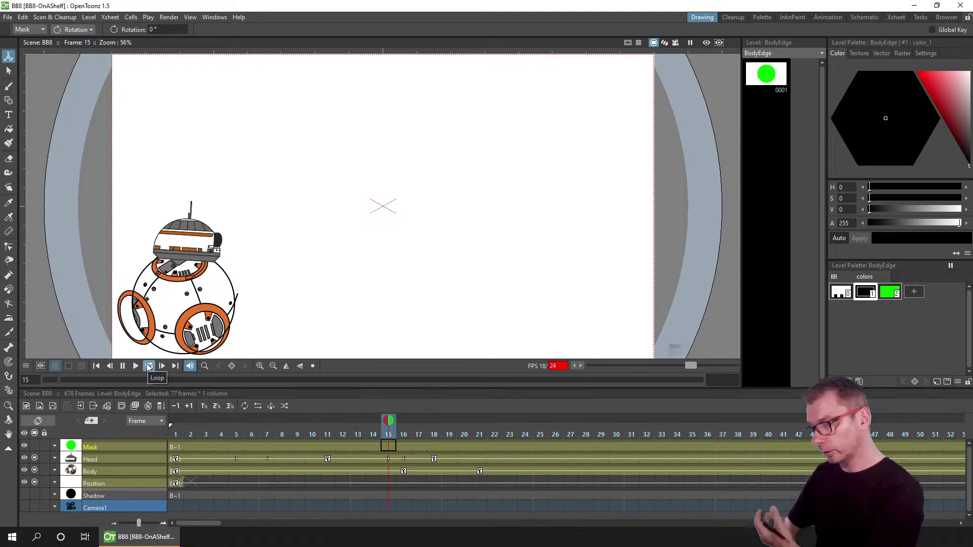
{"action": "left_click", "coordinate": [125, 366]}
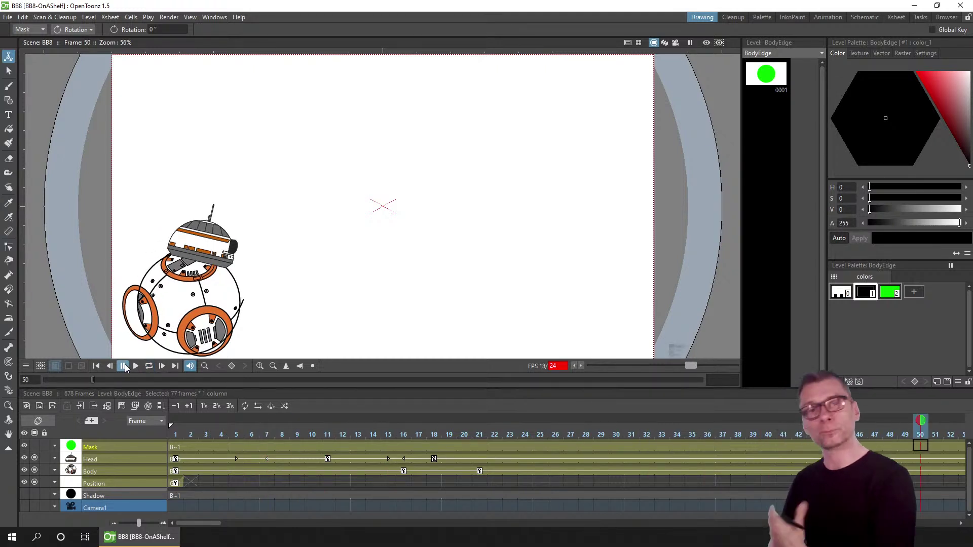
- Insert frames across all columns at frame 675 to extend the final hold to frame 714, with the stop marker there, and save
{"action": "left_click", "coordinate": [175, 366]}
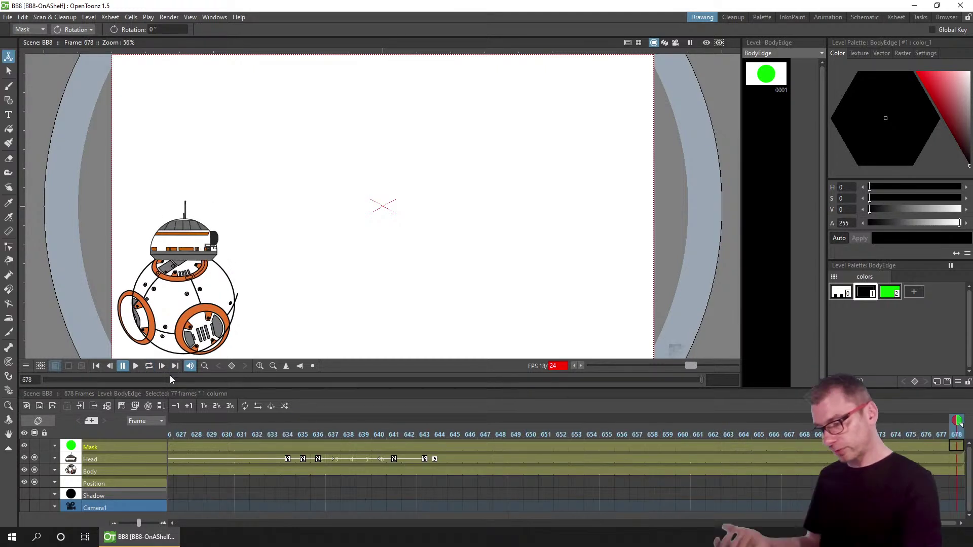
{"action": "scroll", "coordinate": [556, 494], "scroll_direction": "down", "scroll_amount": 5}
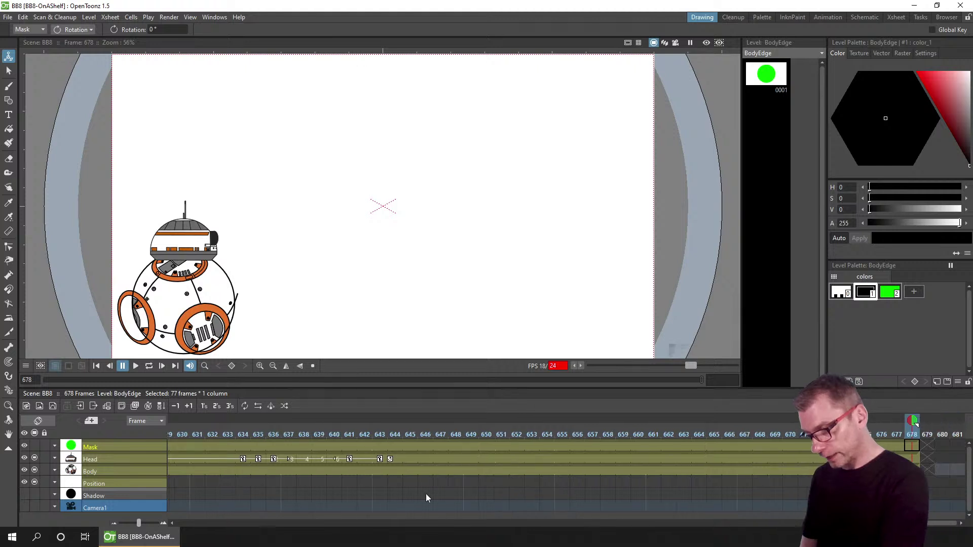
{"action": "scroll", "coordinate": [443, 496], "scroll_direction": "down", "scroll_amount": 4}
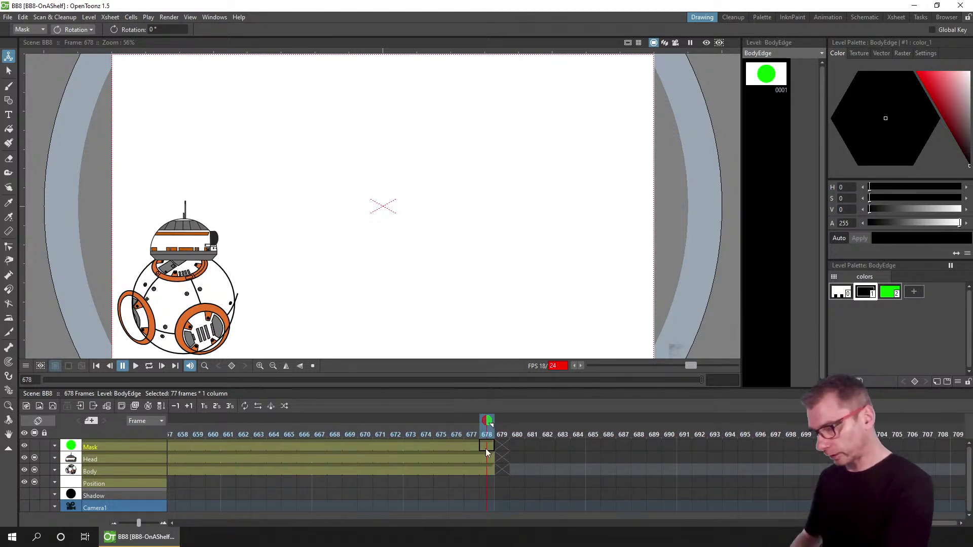
{"action": "scroll", "coordinate": [451, 452], "scroll_direction": "down", "scroll_amount": 3}
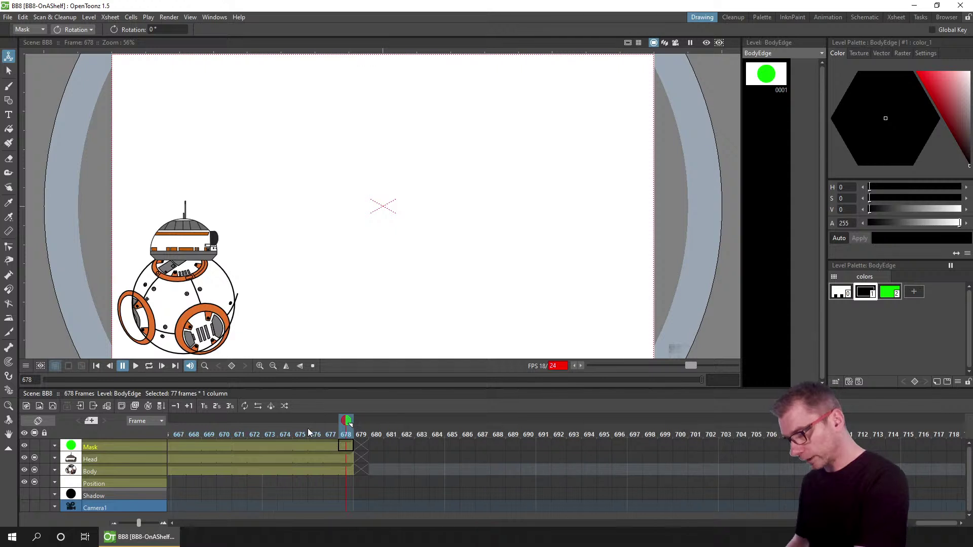
{"action": "left_click", "coordinate": [300, 424]}
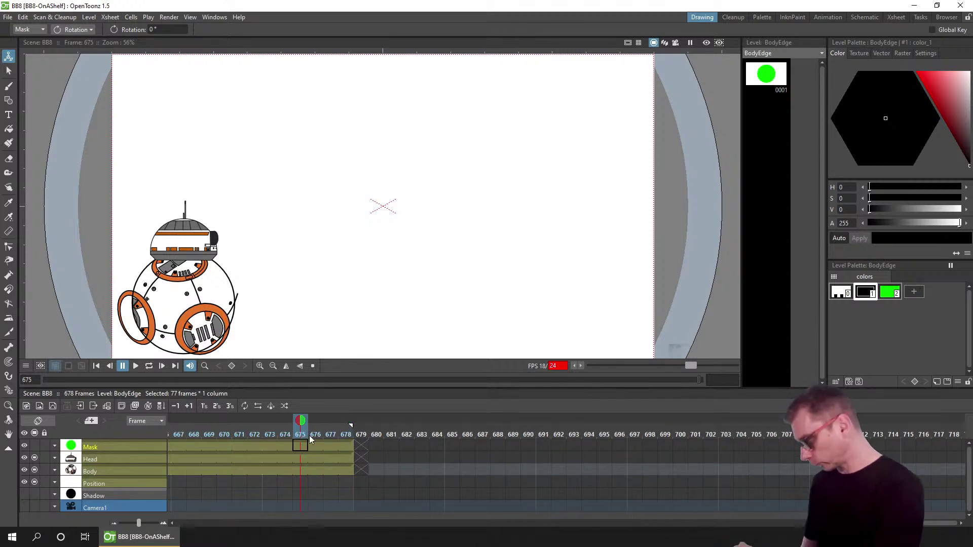
{"action": "scroll", "coordinate": [304, 479], "scroll_direction": "down", "scroll_amount": 2}
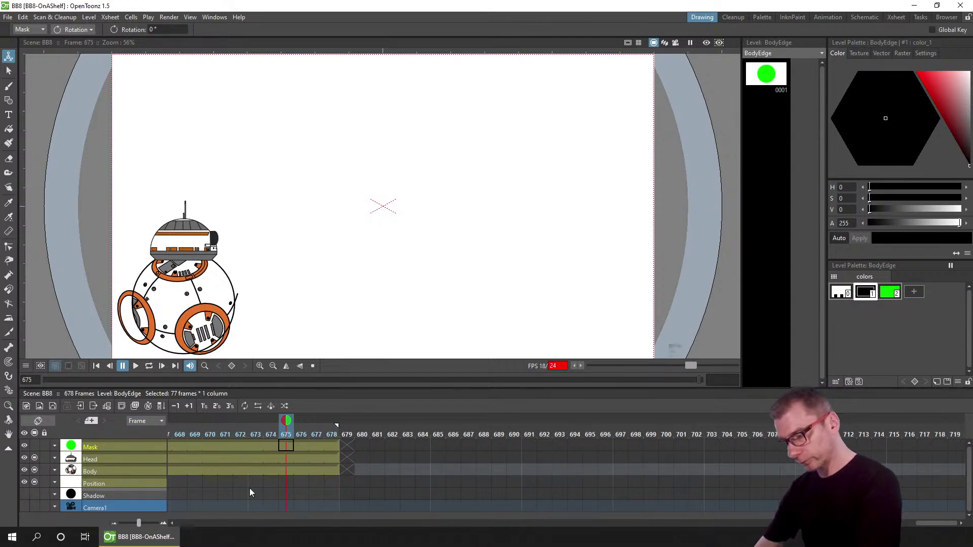
{"action": "scroll", "coordinate": [215, 496], "scroll_direction": "down", "scroll_amount": 1}
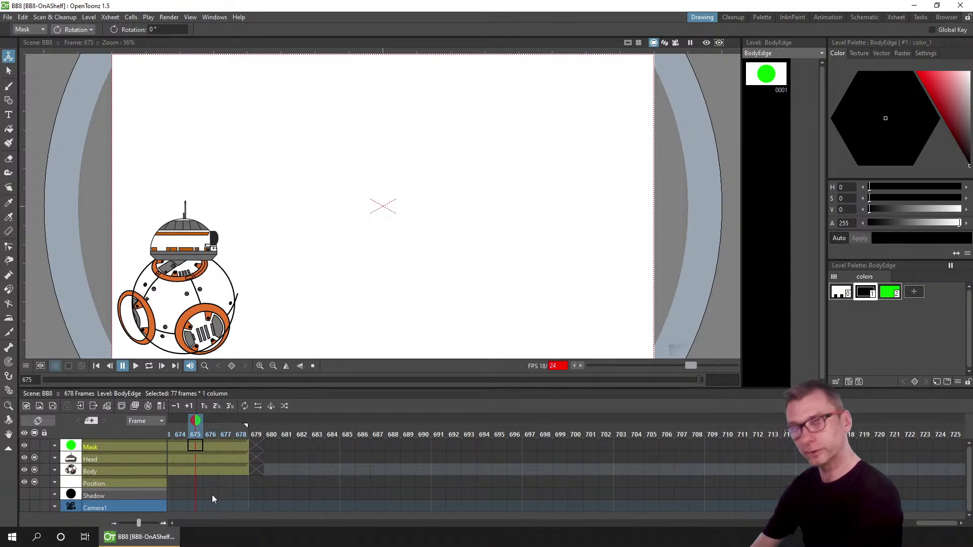
{"action": "key", "text": "'"}
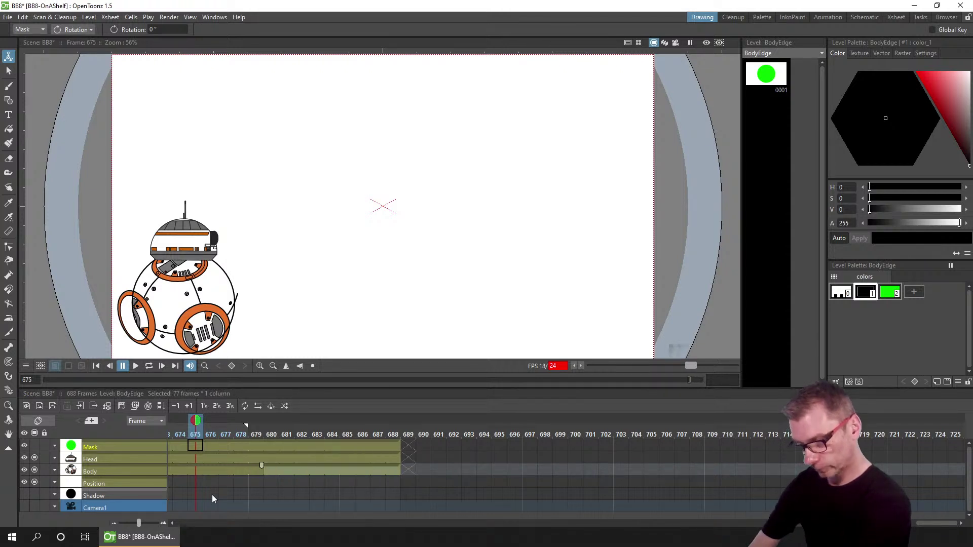
{"action": "key", "text": "'"}
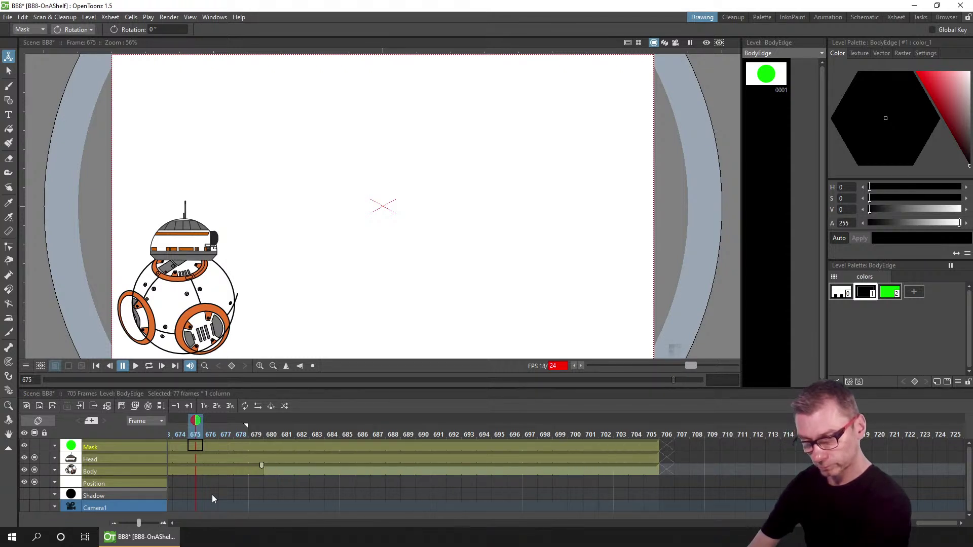
{"action": "key", "text": "'"}
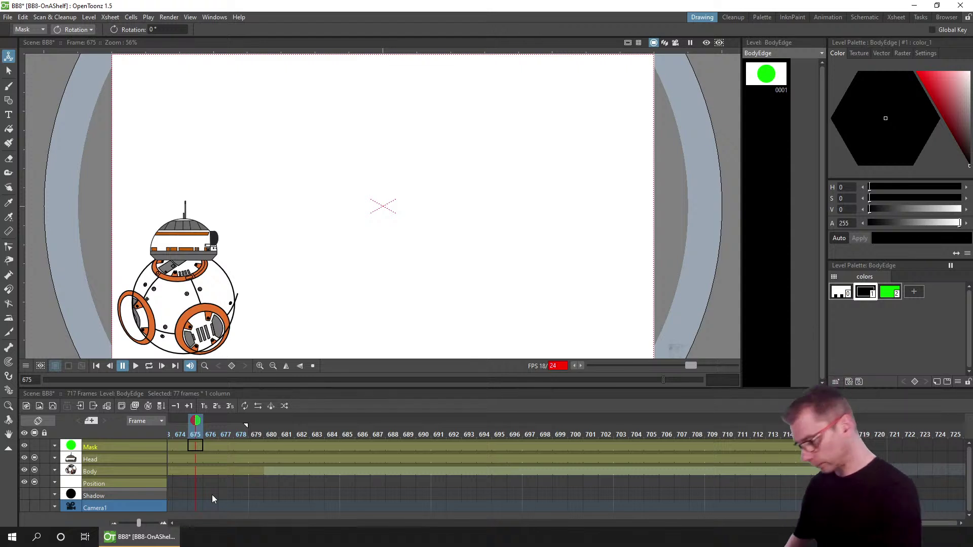
{"action": "key", "text": ";"}
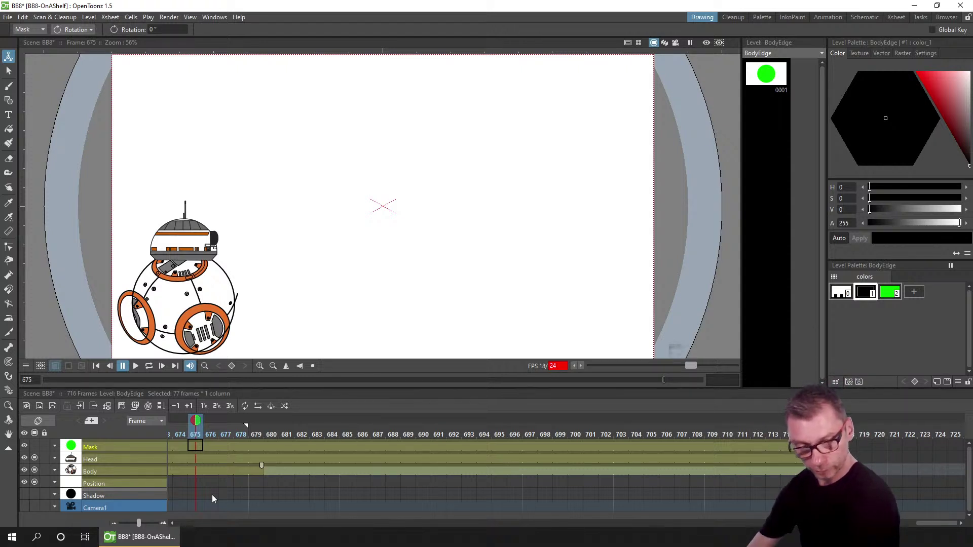
{"action": "key", "text": ";"}
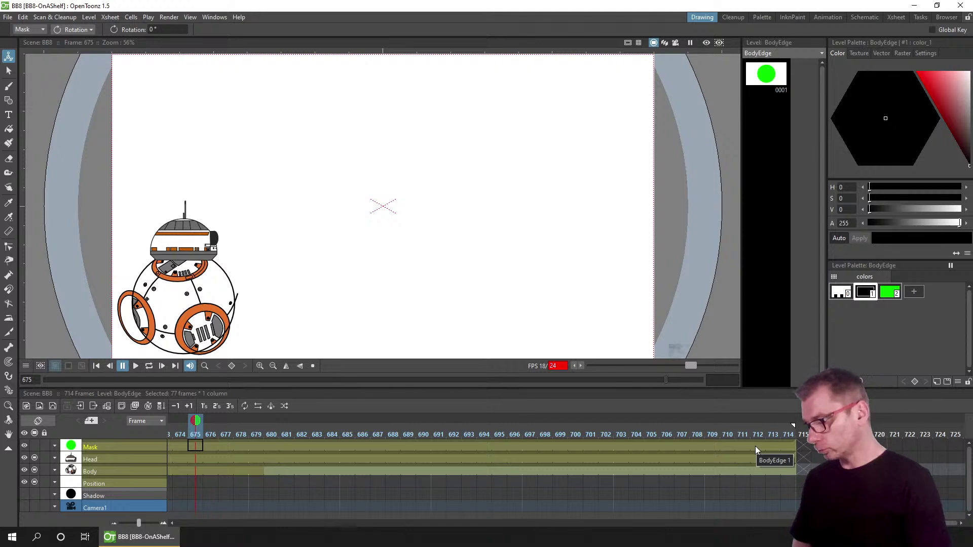
- Return to the scene start and look through all twelve BB8Body drawings in order, ending back at Body frame 2
{"action": "left_click", "coordinate": [93, 367]}
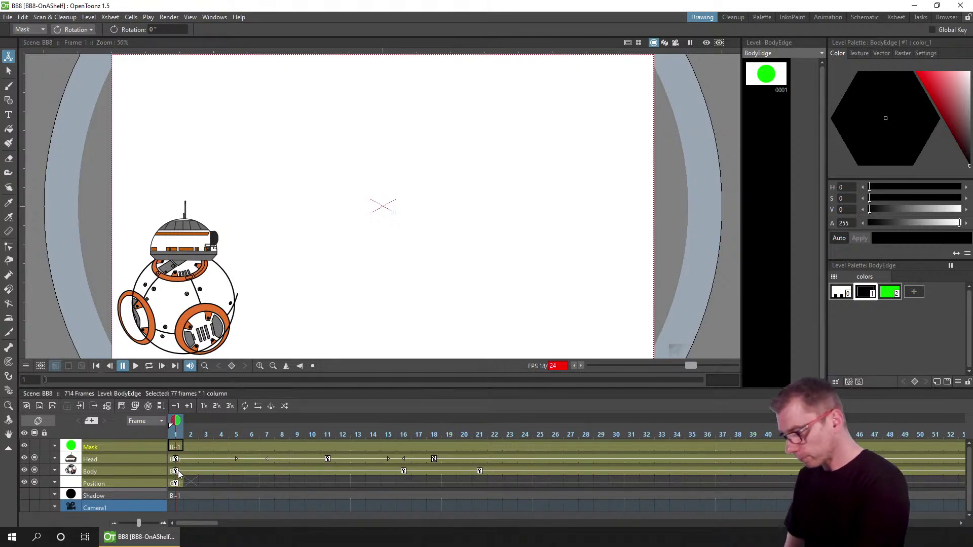
{"action": "left_click_drag", "start_coordinate": [190, 472], "coordinate": [178, 475]}
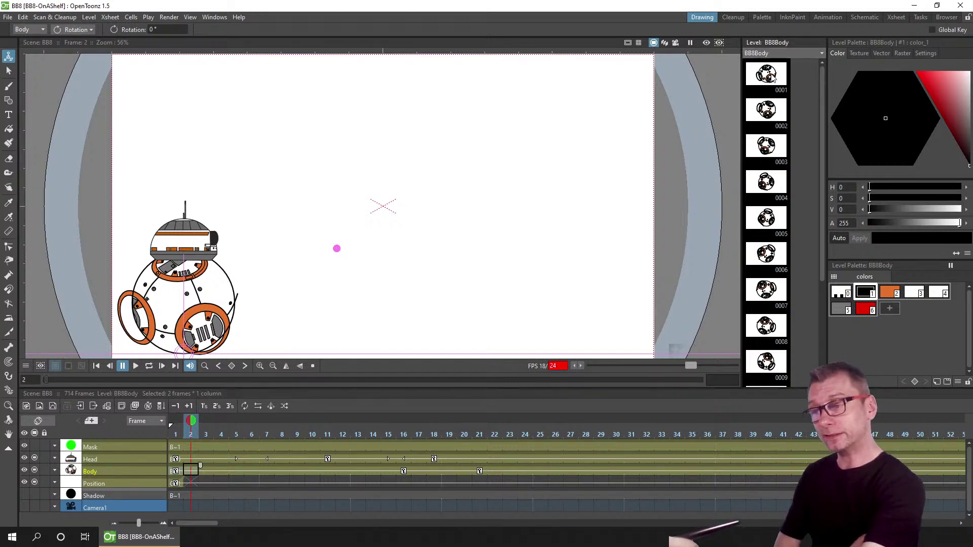
{"action": "left_click", "coordinate": [777, 94]}
{"action": "left_click", "coordinate": [774, 113]}
{"action": "left_click", "coordinate": [768, 152]}
{"action": "left_click", "coordinate": [772, 188]}
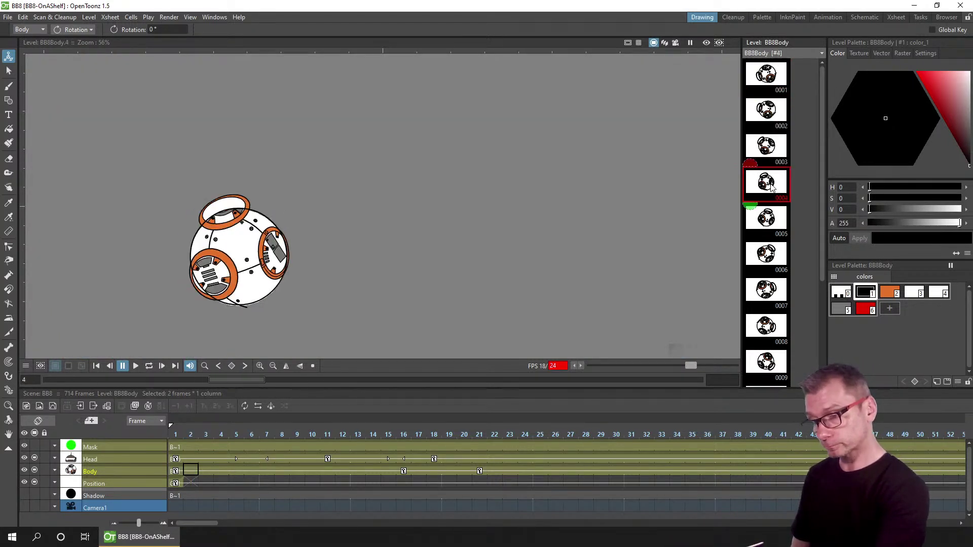
{"action": "left_click", "coordinate": [772, 226]}
{"action": "left_click", "coordinate": [770, 259]}
{"action": "left_click", "coordinate": [772, 298]}
{"action": "left_click", "coordinate": [770, 330]}
{"action": "left_click", "coordinate": [771, 362]}
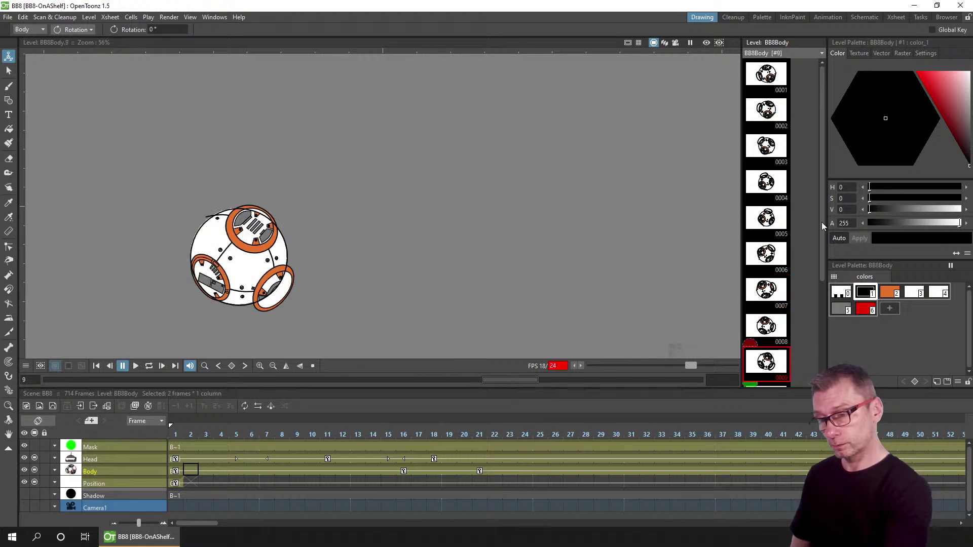
{"action": "left_click_drag", "start_coordinate": [823, 214], "coordinate": [825, 337]}
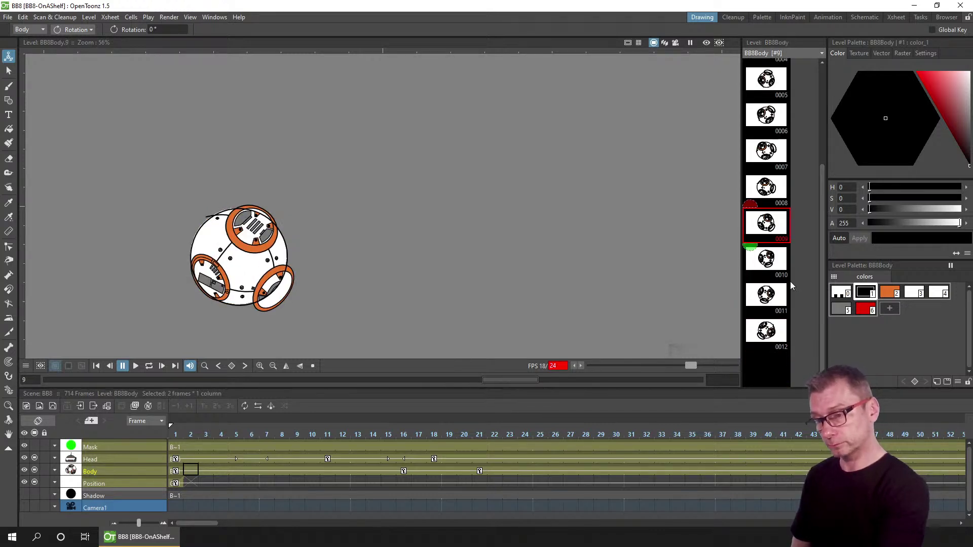
{"action": "left_click", "coordinate": [768, 258]}
{"action": "left_click", "coordinate": [768, 295]}
{"action": "left_click", "coordinate": [775, 336]}
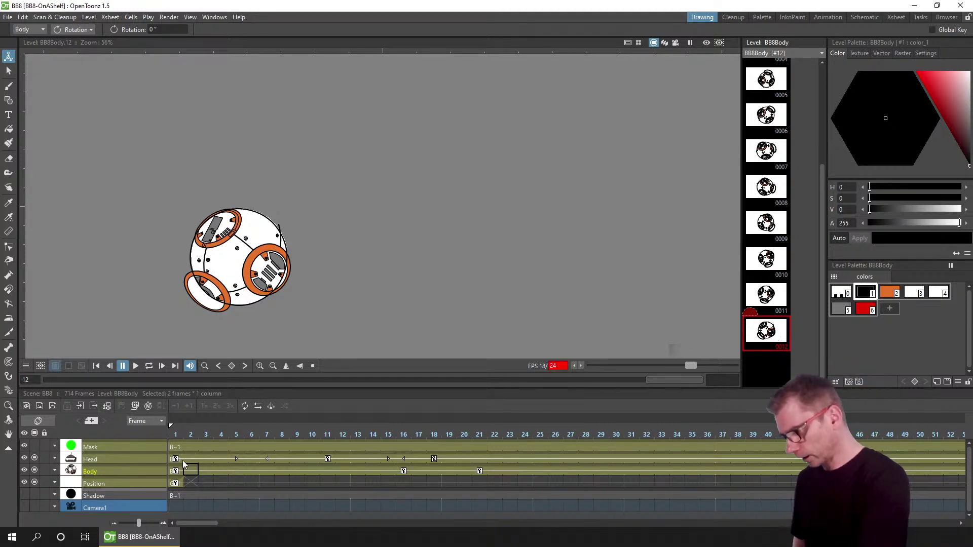
{"action": "left_click", "coordinate": [44, 380]}
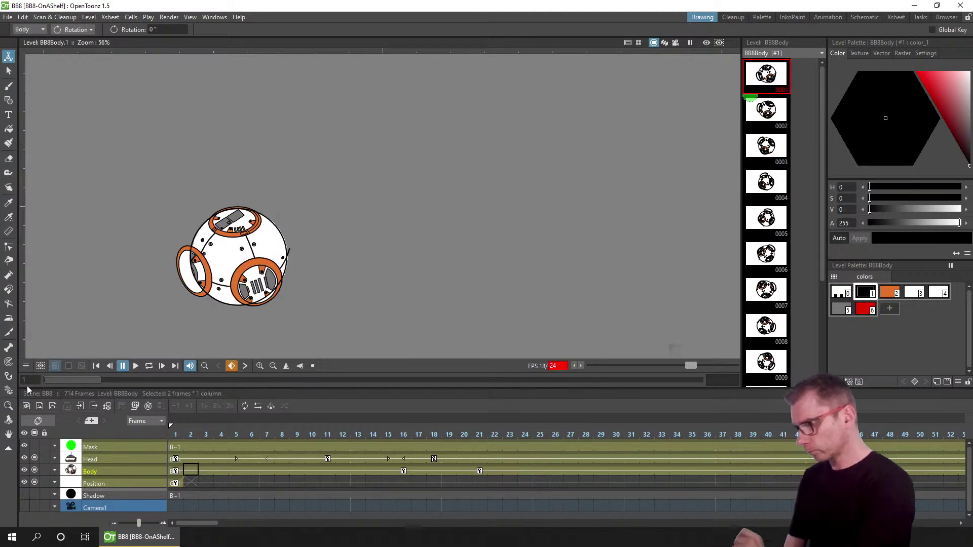
{"action": "left_click", "coordinate": [188, 472]}
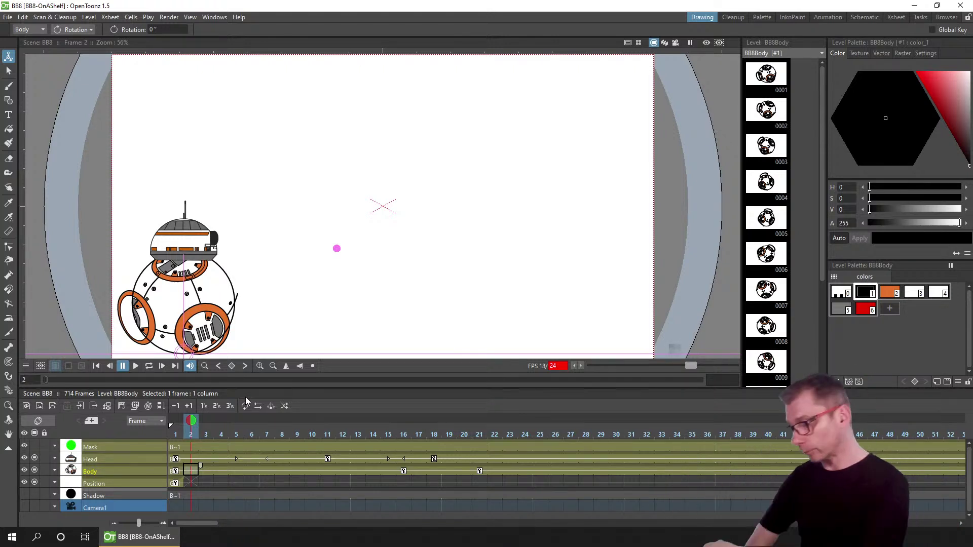
- Find the fast roll across the shelf and examine its movement between the Position keyframes at frames 394 and 406
{"action": "left_click_drag", "start_coordinate": [45, 379], "coordinate": [403, 378]}
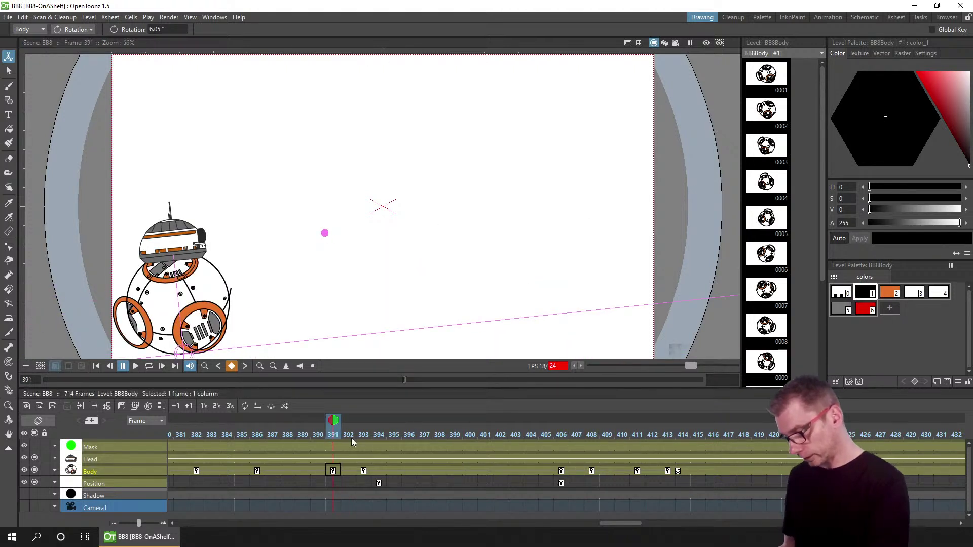
{"action": "left_click", "coordinate": [310, 437]}
{"action": "left_click_drag", "start_coordinate": [348, 437], "coordinate": [385, 428]}
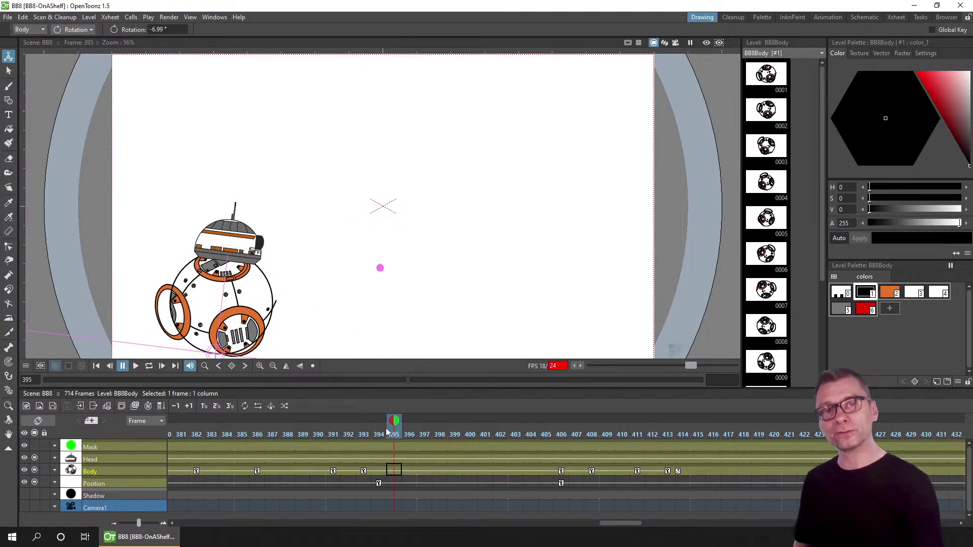
{"action": "left_click", "coordinate": [125, 485]}
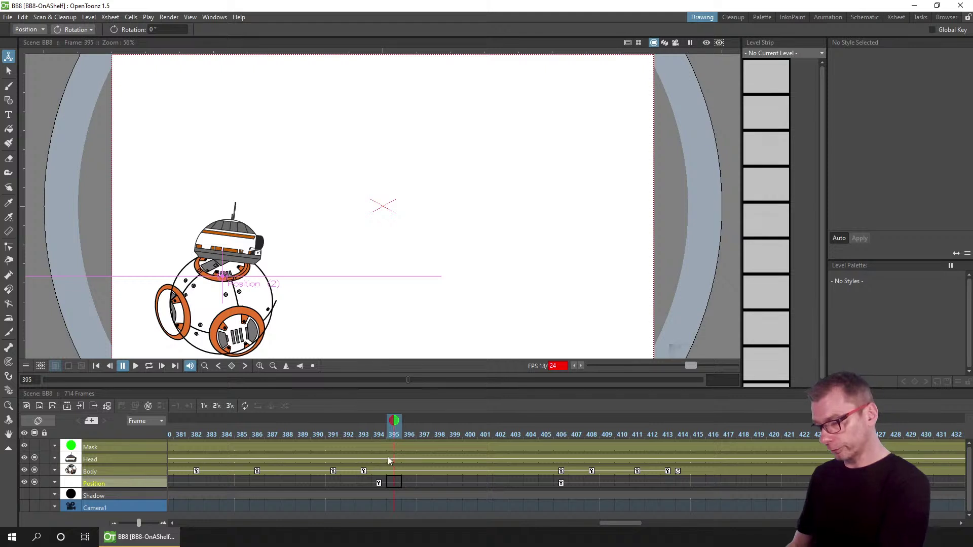
{"action": "left_click", "coordinate": [381, 435]}
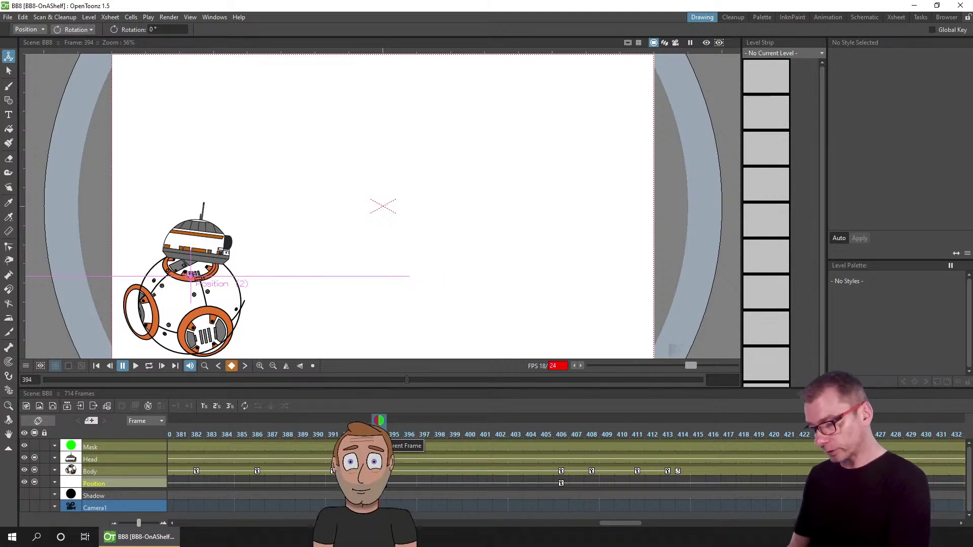
{"action": "left_click", "coordinate": [563, 436]}
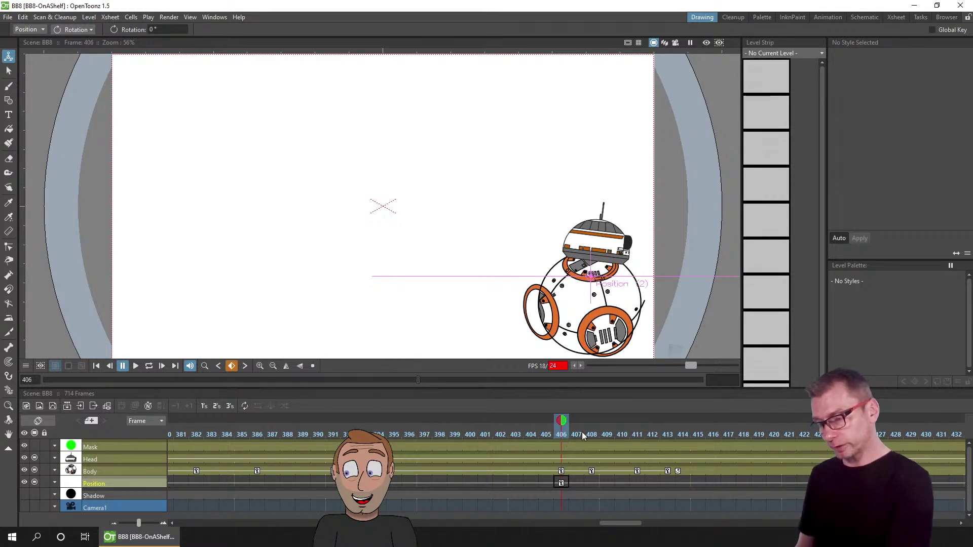
{"action": "left_click", "coordinate": [622, 435]}
{"action": "mouse_move", "coordinate": [668, 436]}
{"action": "left_mouse_down"}
{"action": "mouse_move", "coordinate": [737, 439]}
{"action": "mouse_move", "coordinate": [562, 436]}
{"action": "left_mouse_up"}
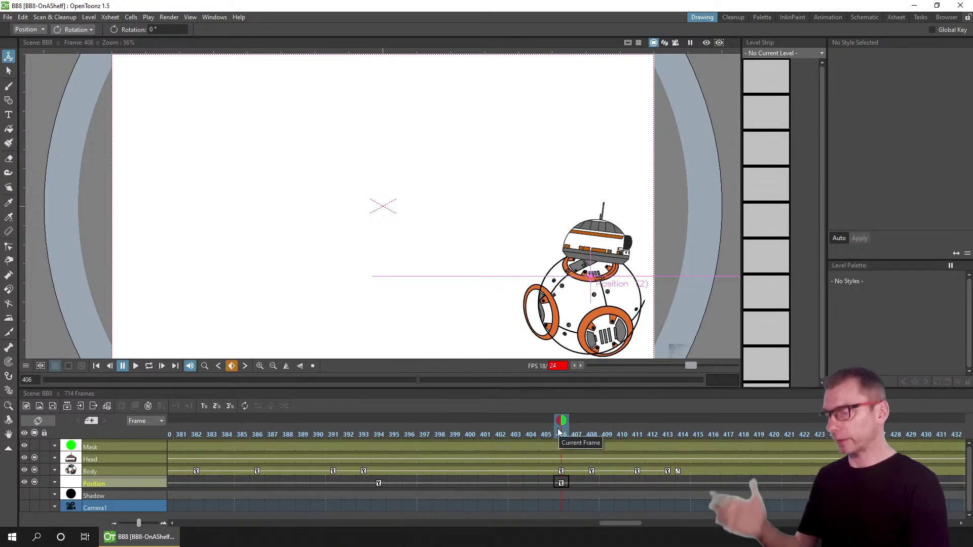
{"action": "left_click", "coordinate": [379, 435]}
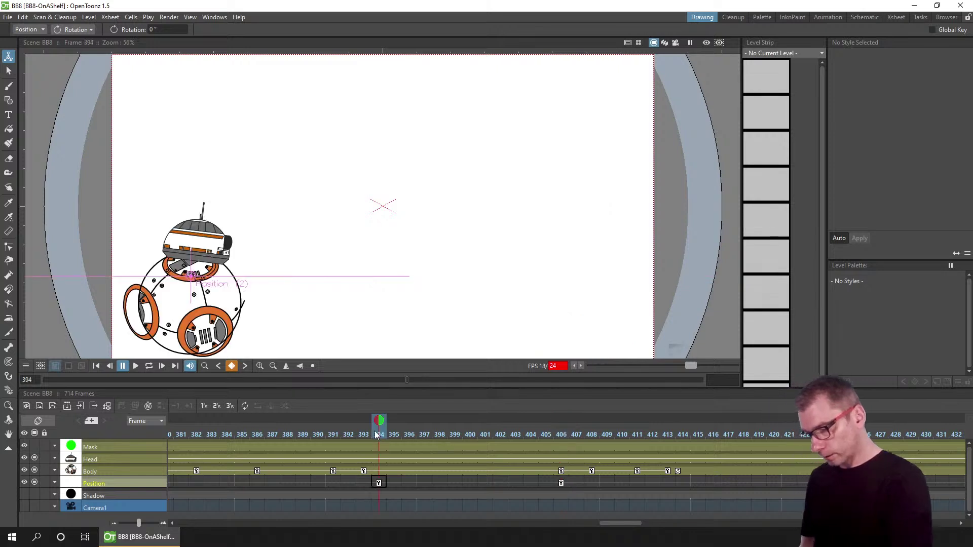
- Change the Body cells from frame 395 through 407 to drawing 2, then those from frame 396 onward to drawing 3
{"action": "left_click", "coordinate": [391, 470]}
{"action": "left_click", "coordinate": [379, 470]}
{"action": "left_click", "coordinate": [394, 470]}
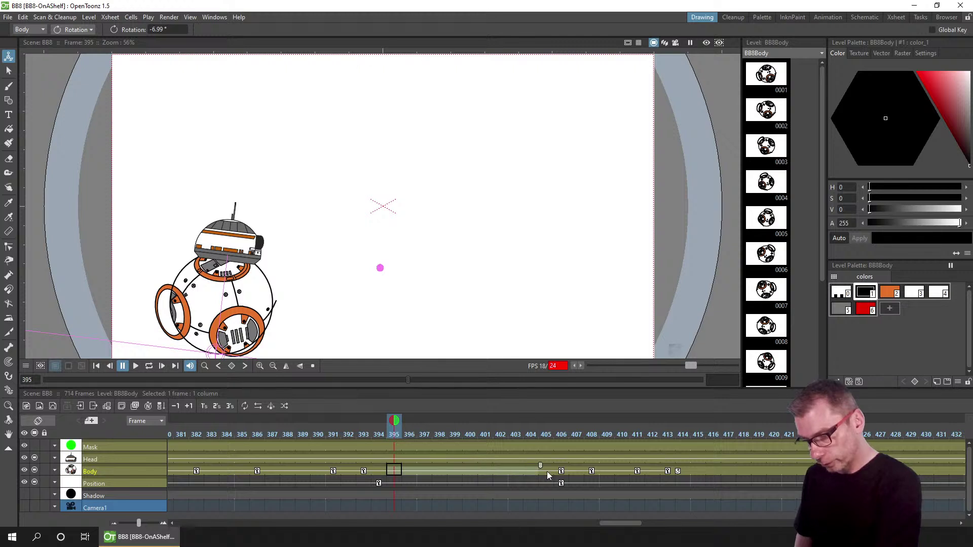
{"action": "left_click_drag", "start_coordinate": [549, 471], "coordinate": [392, 475]}
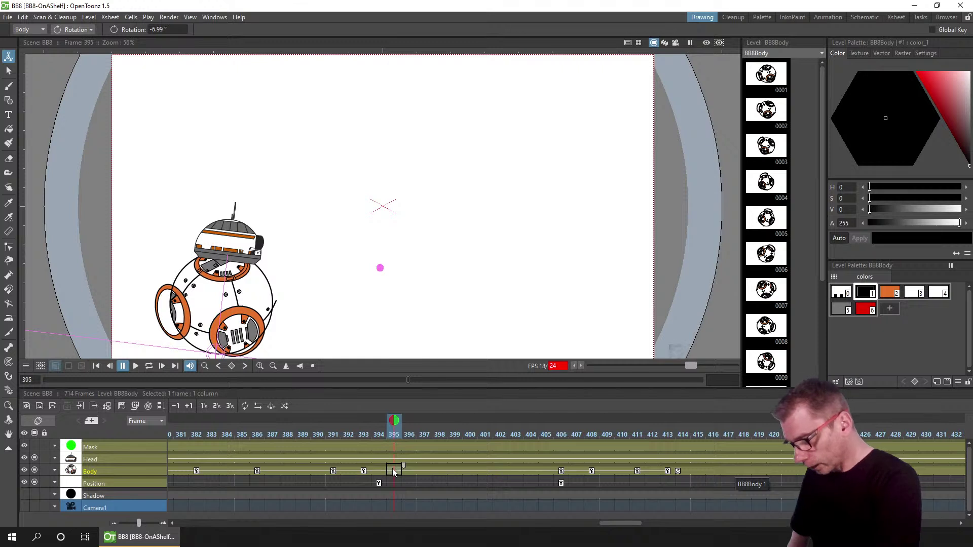
{"action": "left_click_drag", "start_coordinate": [448, 474], "coordinate": [573, 482]}
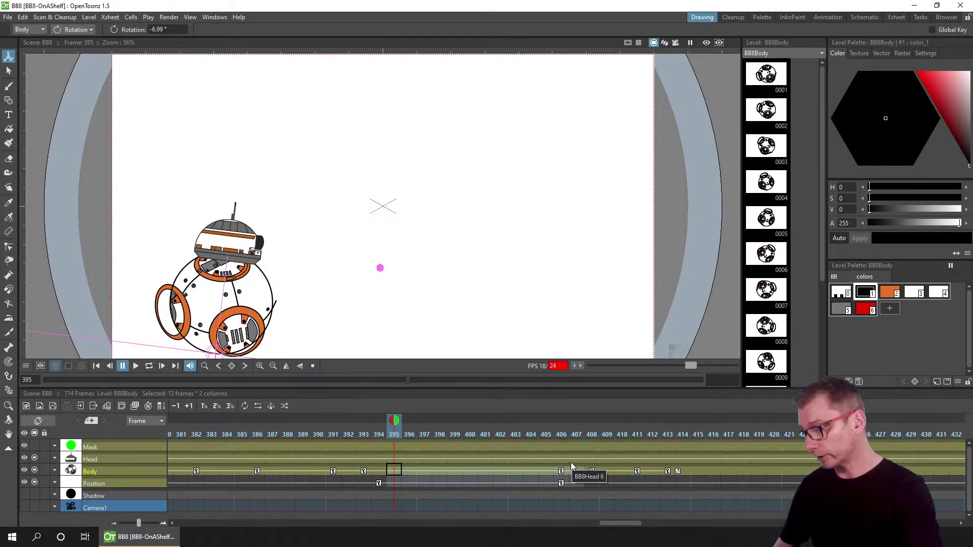
{"action": "key", "text": "ctrl+z"}
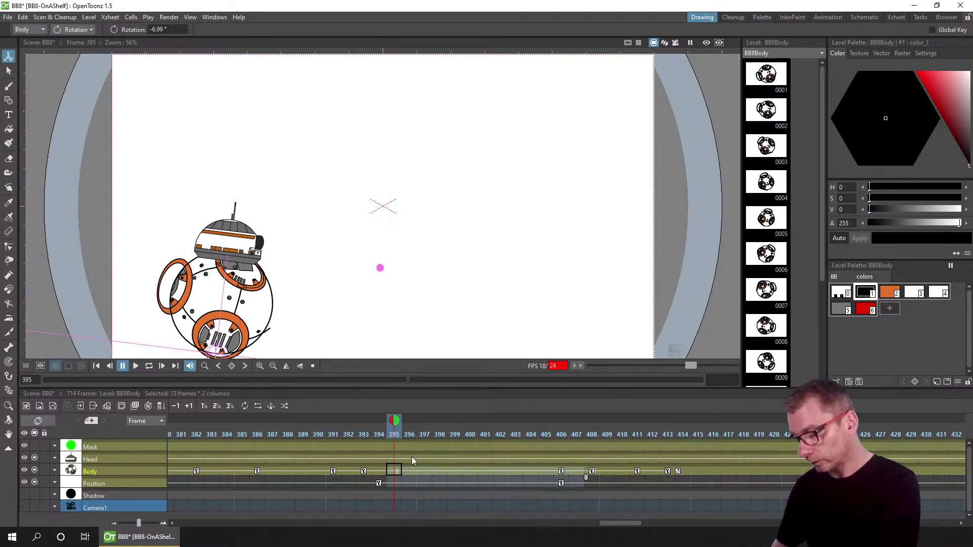
{"action": "left_click", "coordinate": [410, 471]}
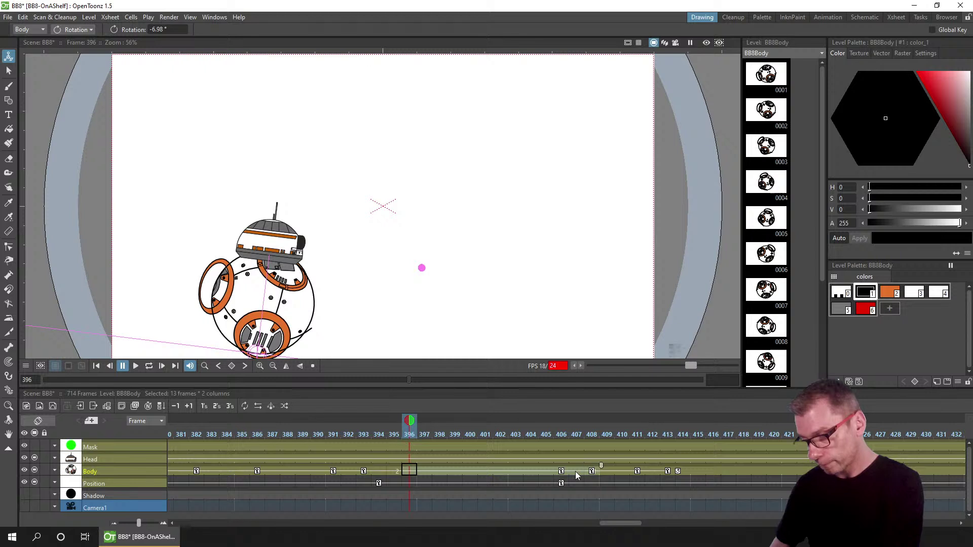
{"action": "key", "text": "ctrl+z"}
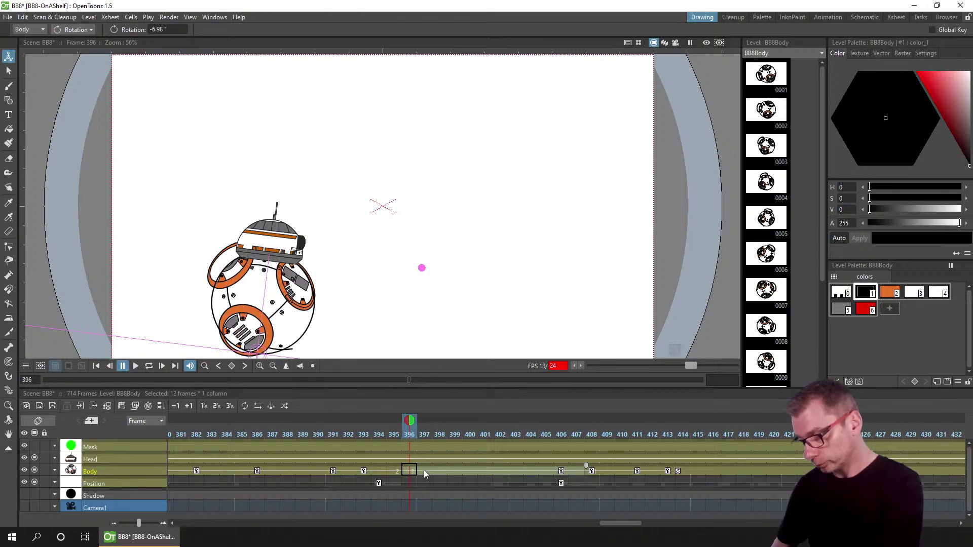
- Continue the body's roll by advancing the Body cells one drawing per frame, using drawings 4 to 7 on frames 397 to 400
{"action": "left_click", "coordinate": [423, 470]}
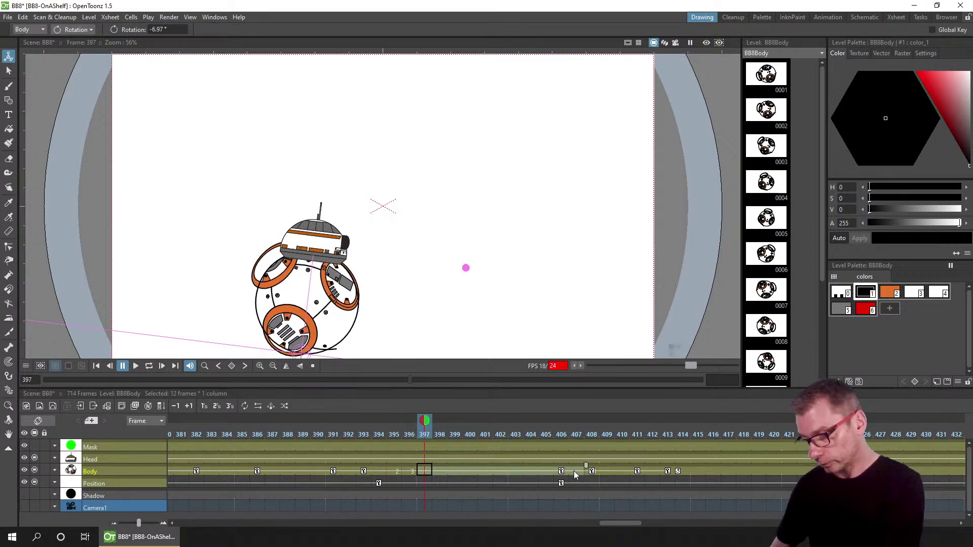
{"action": "left_click", "coordinate": [440, 471]}
{"action": "left_click_drag", "start_coordinate": [570, 471], "coordinate": [573, 471]}
{"action": "key", "text": "w"}
{"action": "left_click", "coordinate": [453, 470]}
{"action": "key", "text": "w"}
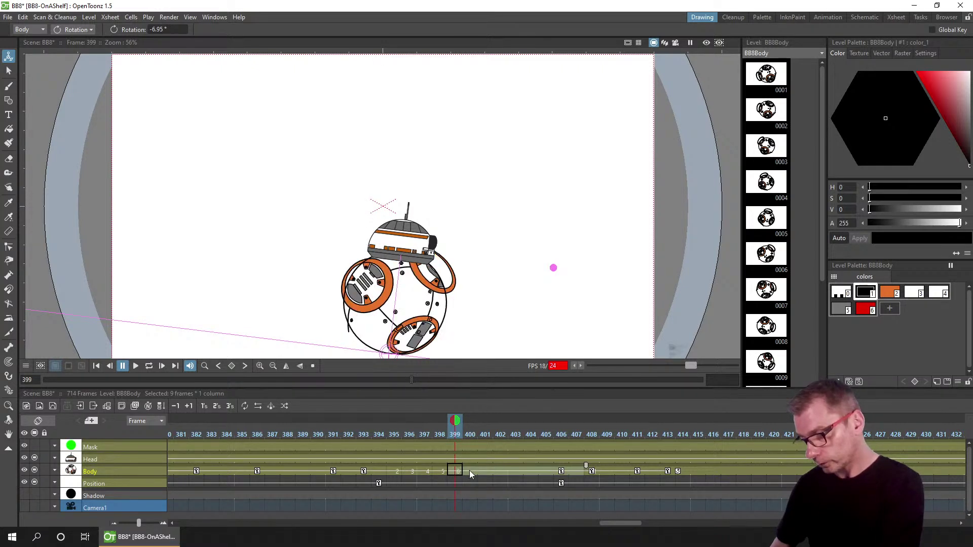
{"action": "left_click", "coordinate": [469, 470]}
{"action": "key", "text": "w"}
- Assign Body drawings 8, 9 and 10 to frames 401, 402 and 403
{"action": "left_click", "coordinate": [492, 470]}
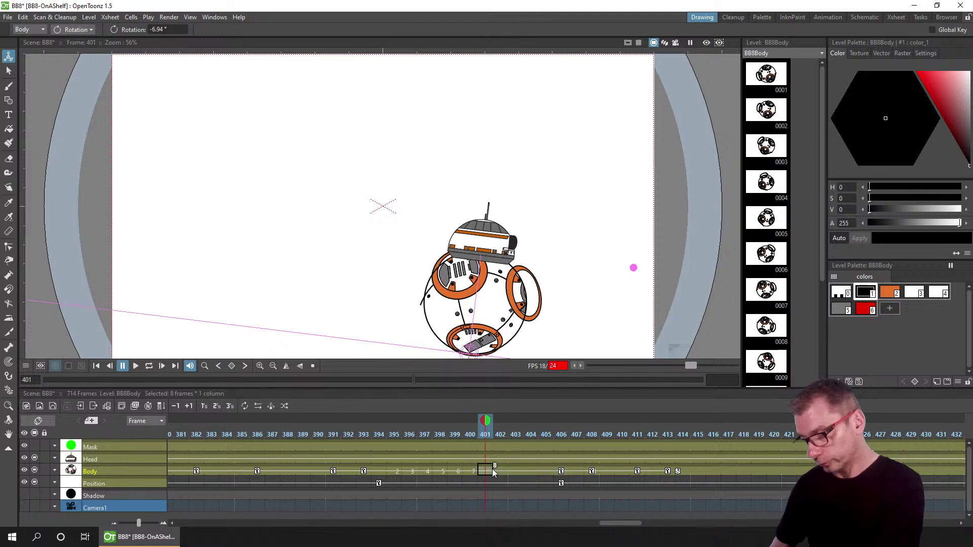
{"action": "left_click_drag", "start_coordinate": [557, 471], "coordinate": [556, 471]}
{"action": "key", "text": "w"}
{"action": "left_click", "coordinate": [500, 469]}
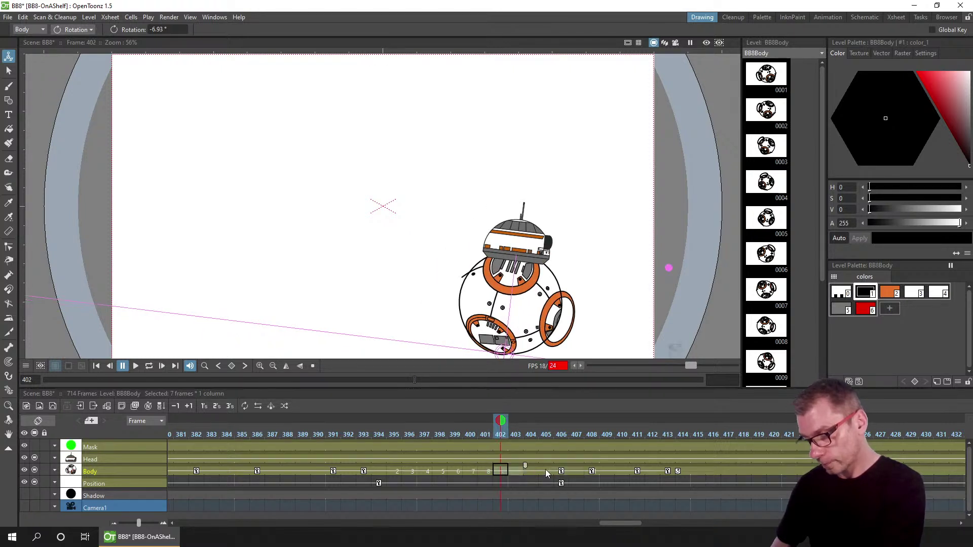
{"action": "key", "text": "w"}
{"action": "left_click_drag", "start_coordinate": [139, 523], "coordinate": [157, 526]}
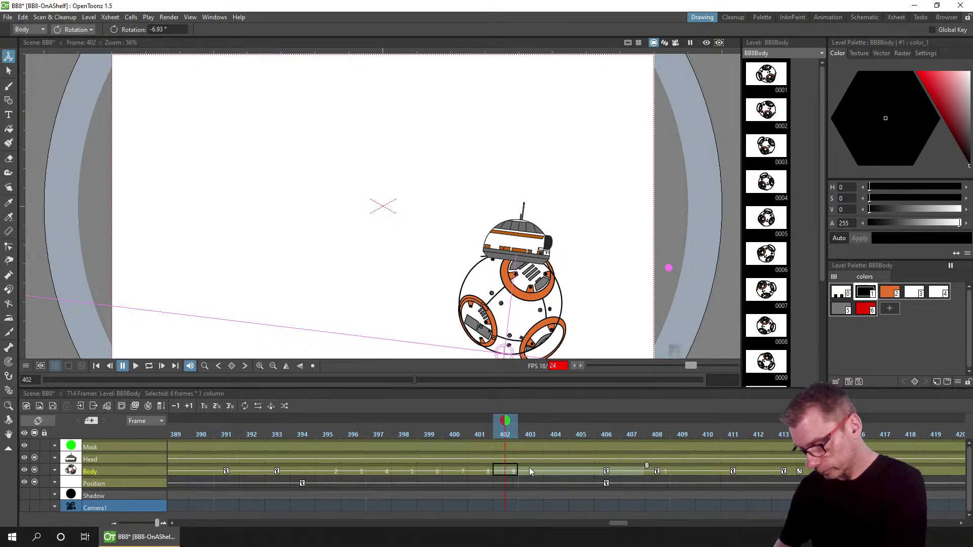
{"action": "key", "text": "w"}
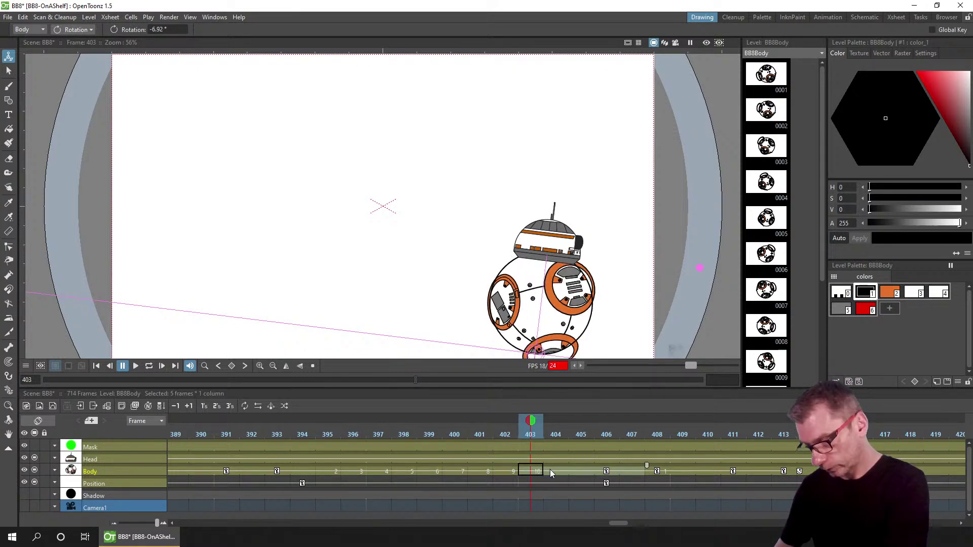
- Set the Body to drawing 11 at frame 404 and to drawing 12 for frames 405 to 407
{"action": "key", "text": "."}
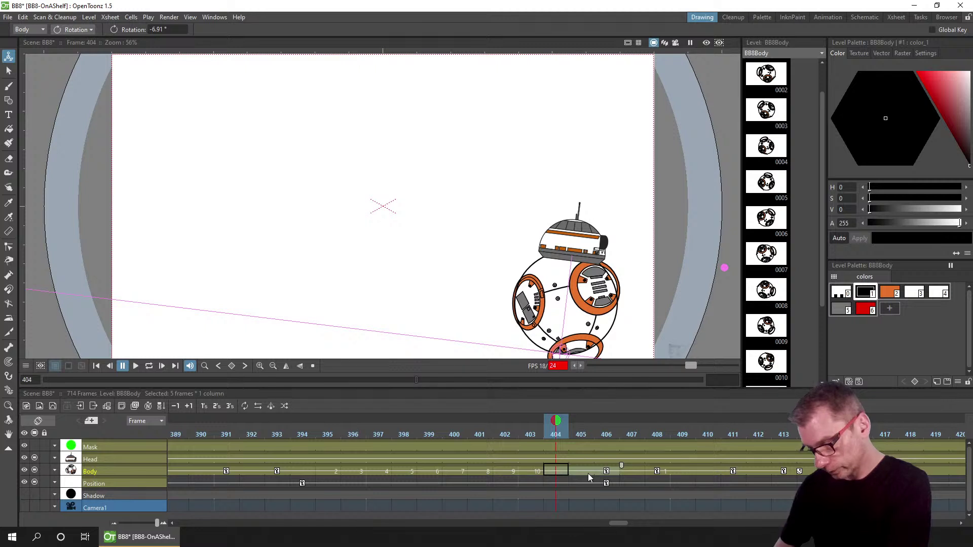
{"action": "key", "text": "w"}
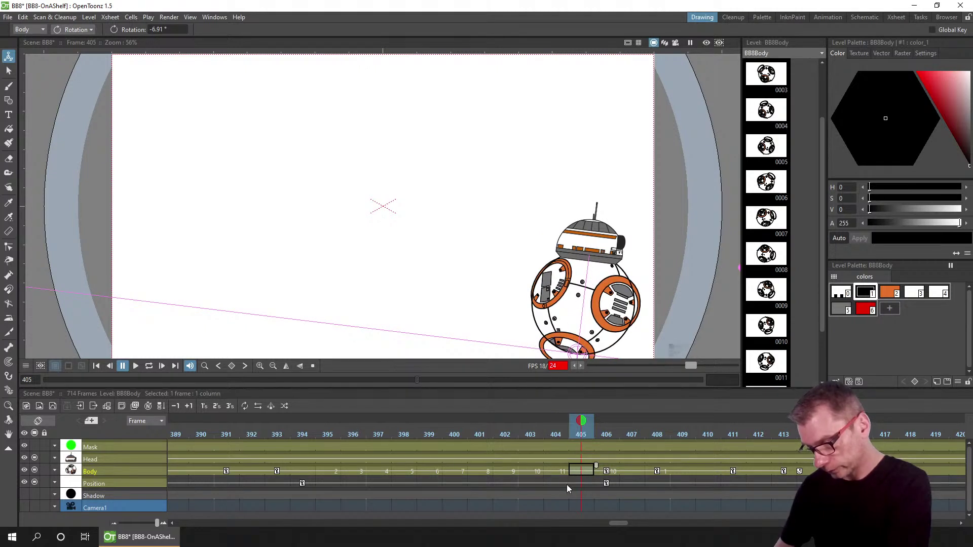
{"action": "key", "text": "w"}
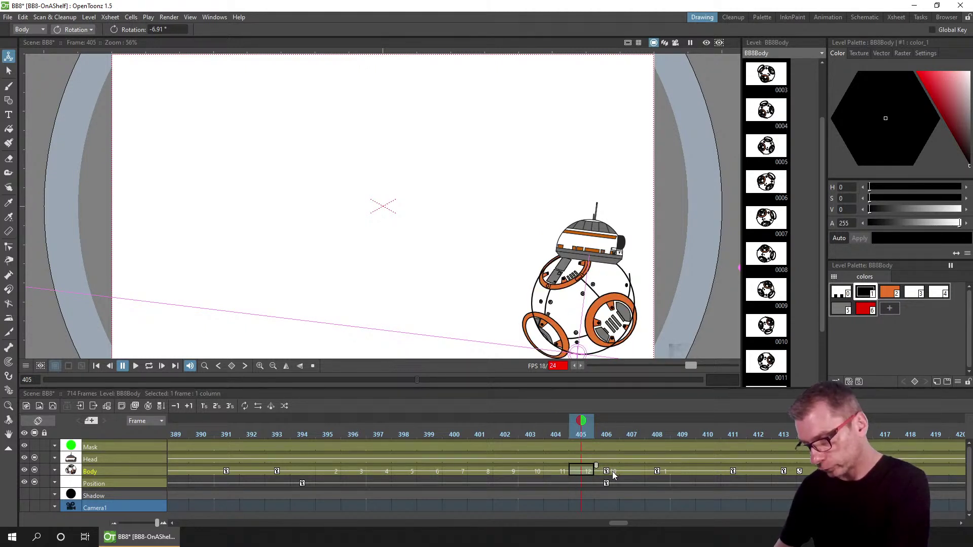
{"action": "key", "text": "."}
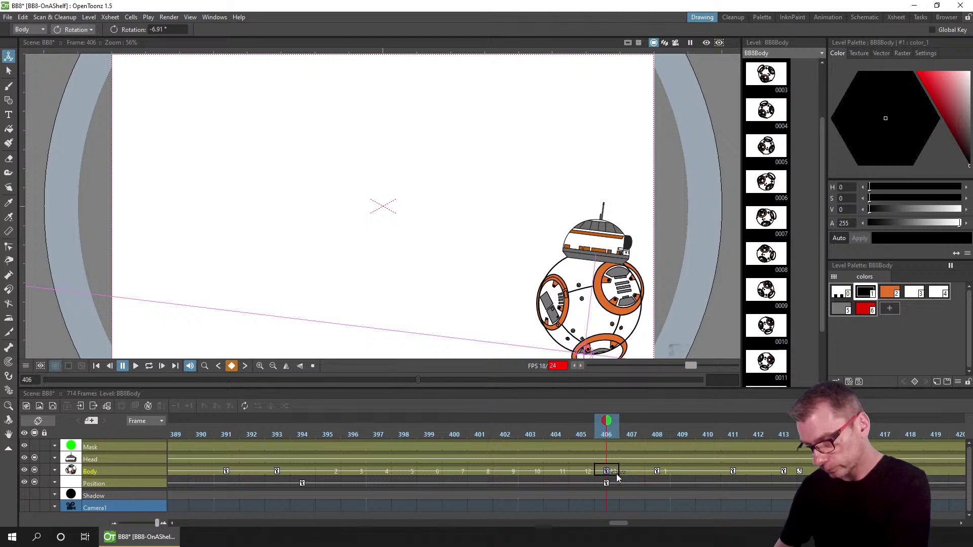
{"action": "left_click", "coordinate": [622, 471]}
{"action": "left_click_drag", "start_coordinate": [619, 471], "coordinate": [607, 473]}
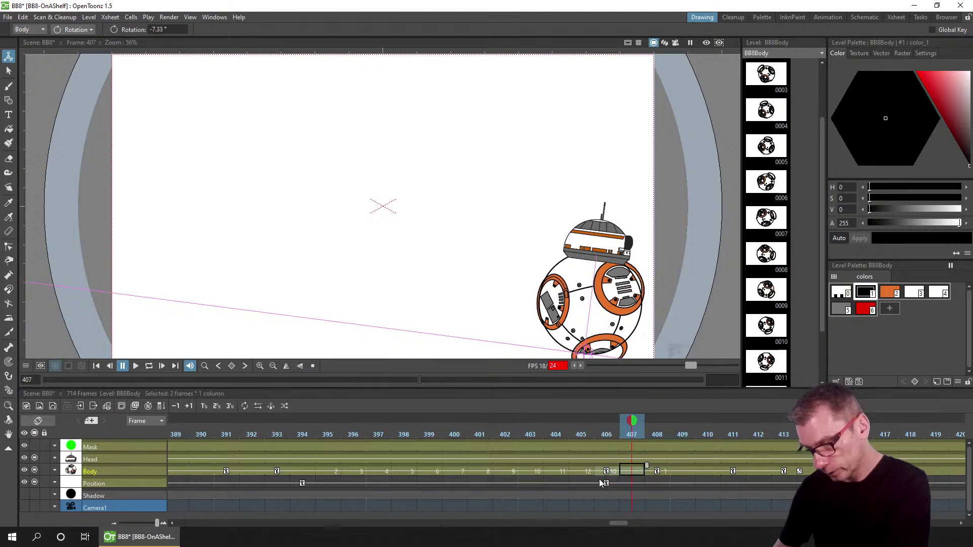
{"action": "key", "text": "w"}
{"action": "key", "text": "w"}
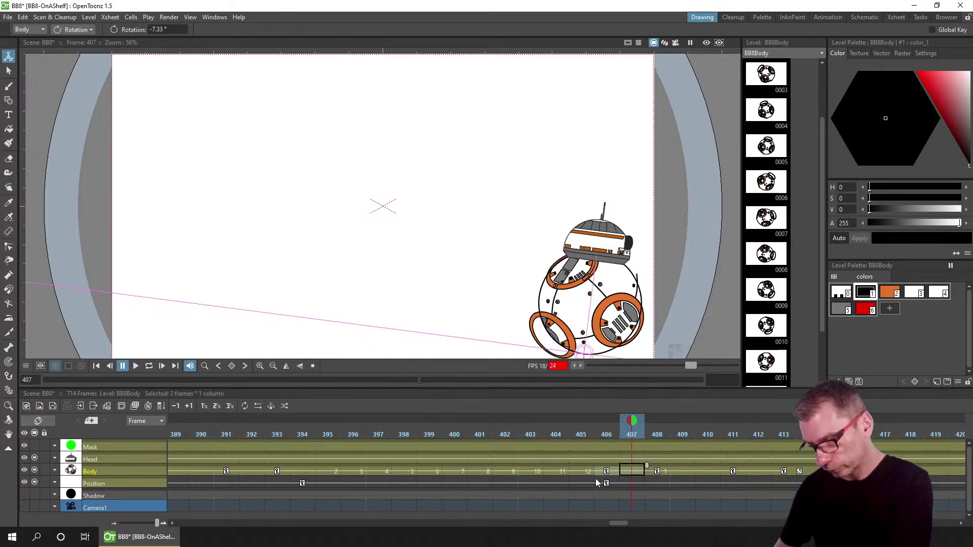
- Scrub from frame 391 to 406 to check the body's rolling during the move across the shelf
{"action": "left_click_drag", "start_coordinate": [230, 436], "coordinate": [610, 437]}
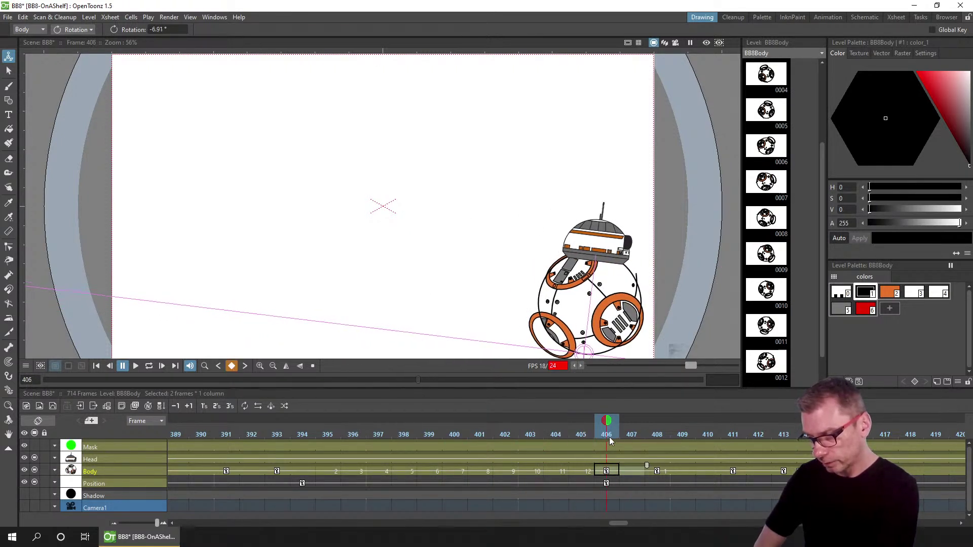
{"action": "left_click", "coordinate": [581, 434]}
{"action": "mouse_move", "coordinate": [598, 434]}
{"action": "left_mouse_down"}
{"action": "mouse_move", "coordinate": [579, 437]}
{"action": "mouse_move", "coordinate": [598, 434]}
{"action": "left_mouse_up"}
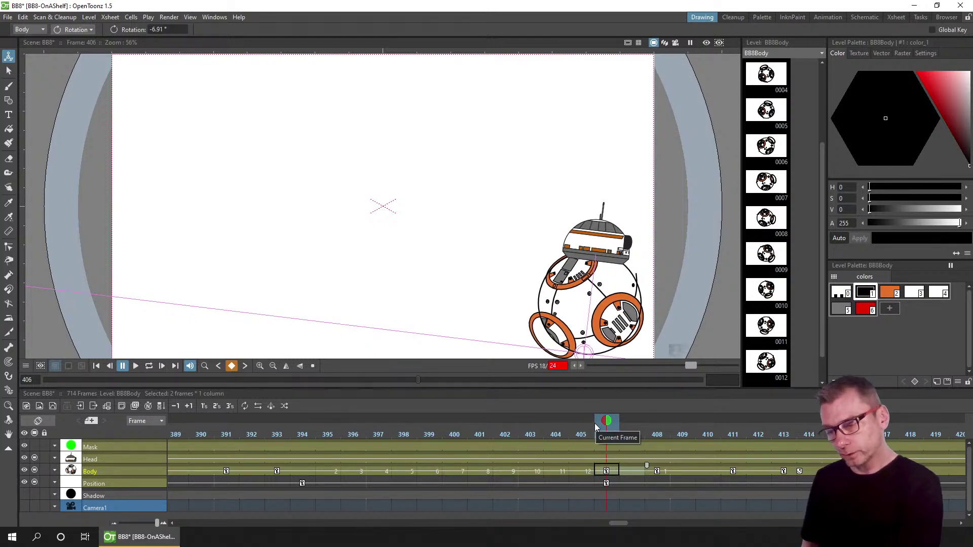
- Set the Body cells at frames 406 and 407 to drawing 1
{"action": "left_click", "coordinate": [579, 435]}
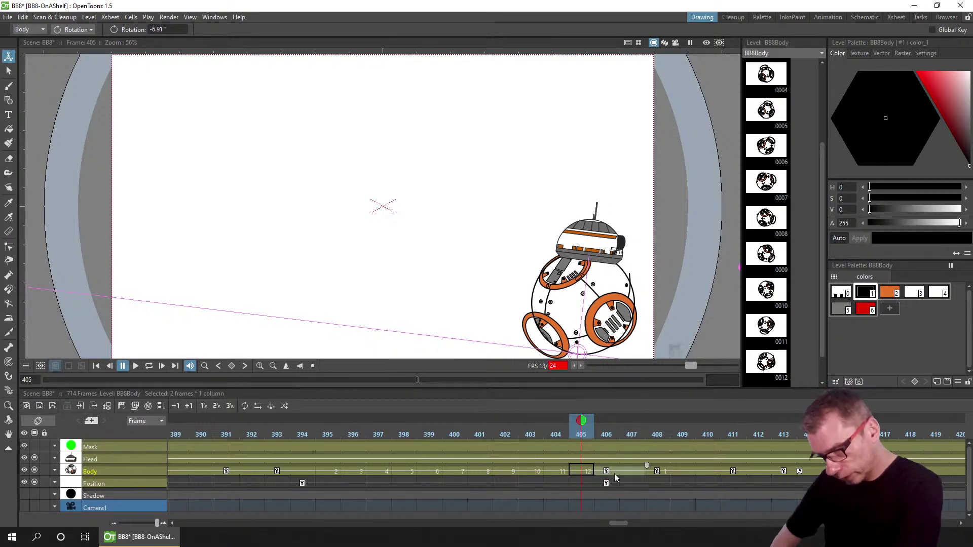
{"action": "left_click", "coordinate": [606, 435]}
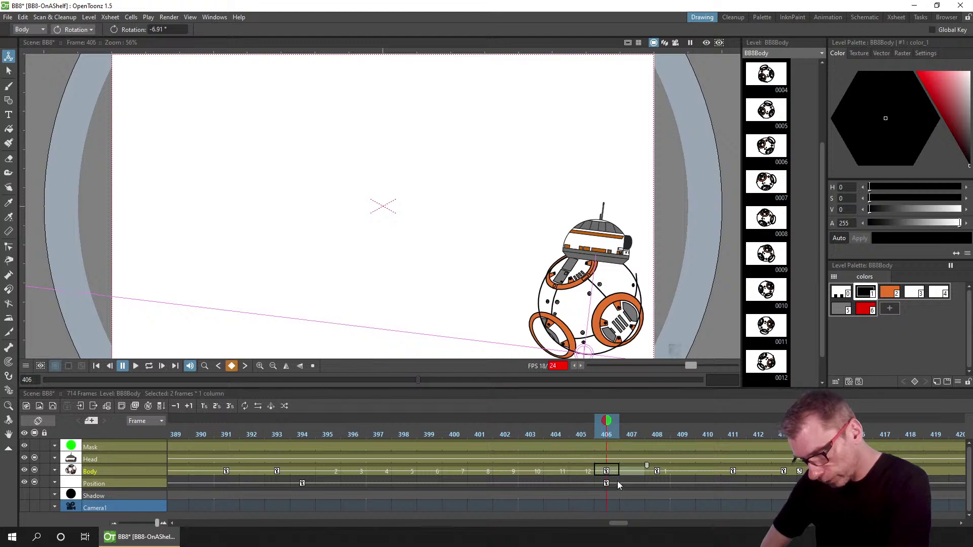
{"action": "left_click", "coordinate": [614, 476]}
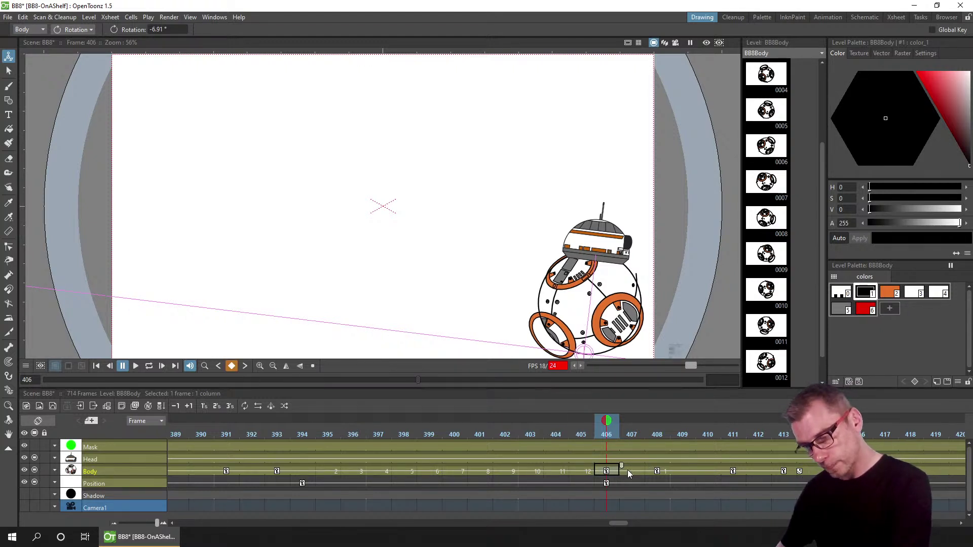
{"action": "left_click", "coordinate": [633, 472]}
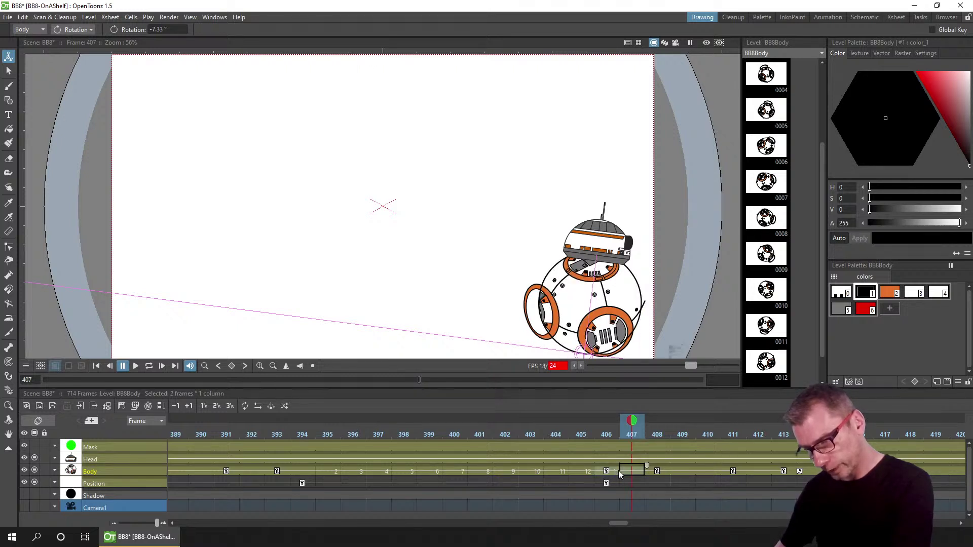
- Step through frames 405 to 408 to check the end of the body's roll, and save the scene
{"action": "left_click", "coordinate": [579, 434]}
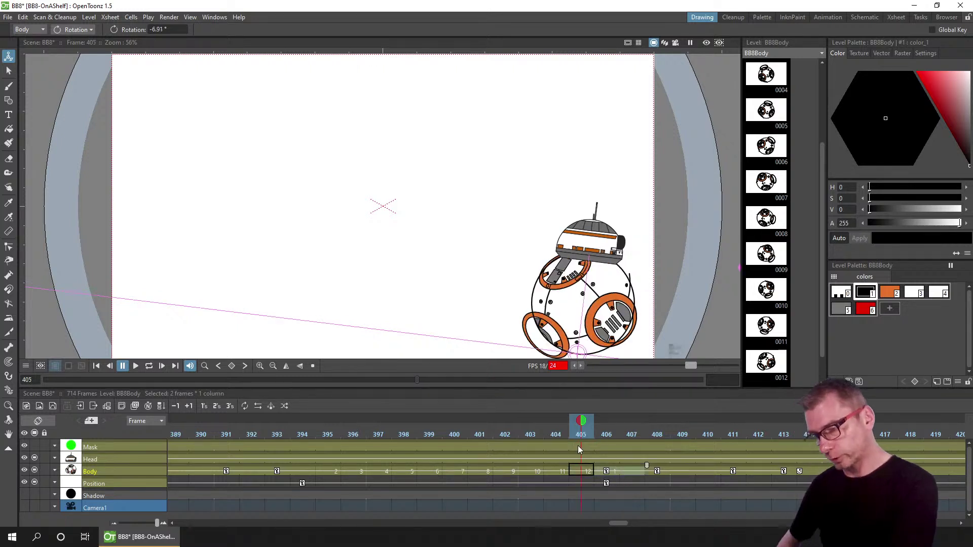
{"action": "left_click", "coordinate": [604, 430]}
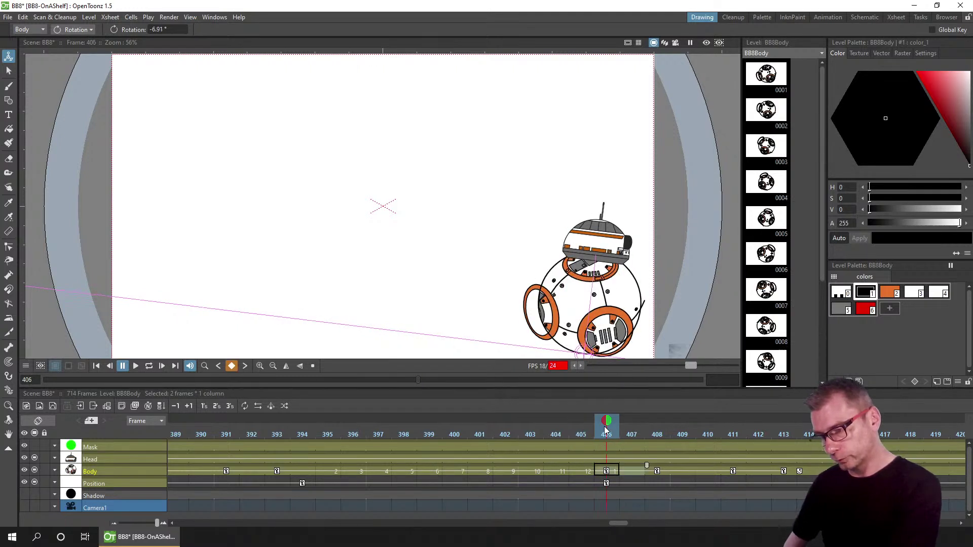
{"action": "left_click", "coordinate": [633, 433]}
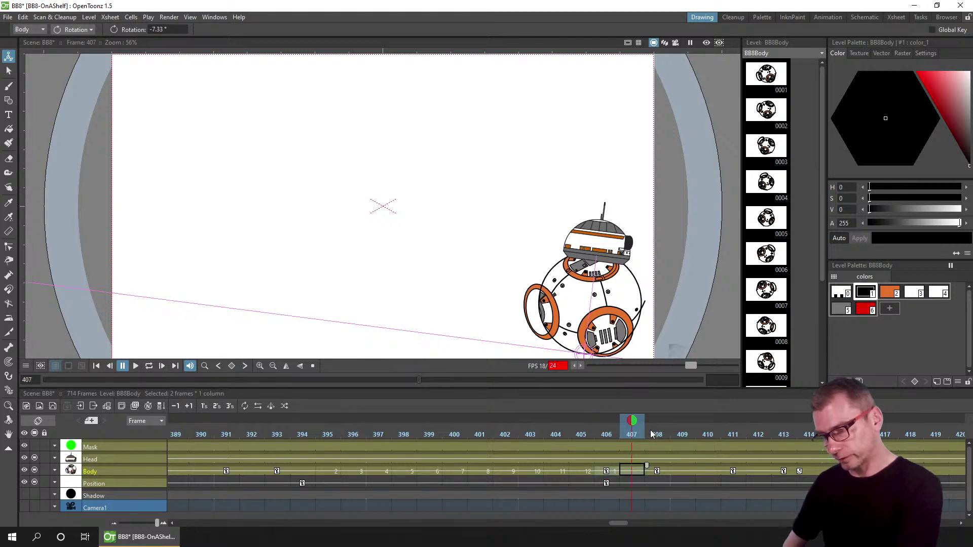
{"action": "left_click", "coordinate": [650, 430]}
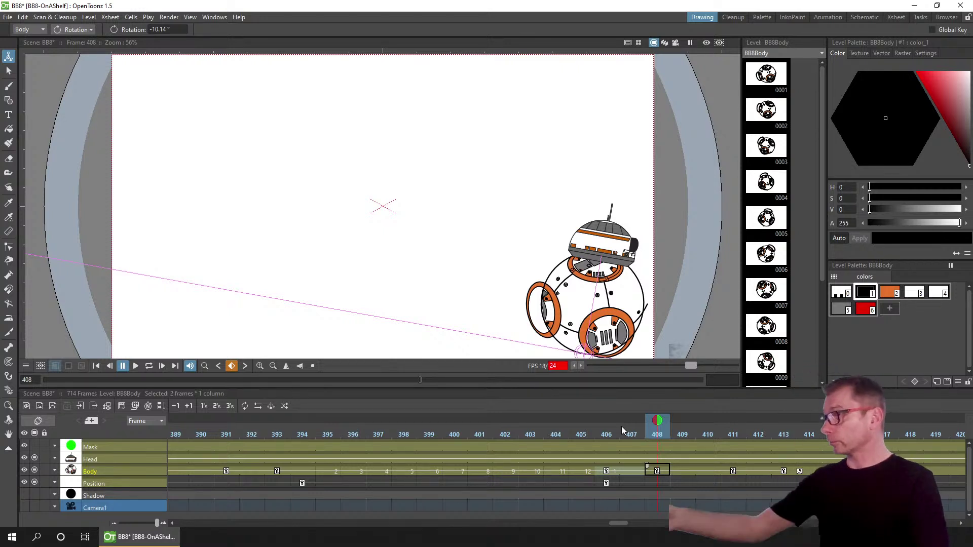
{"action": "key", "text": "ctrl+s"}
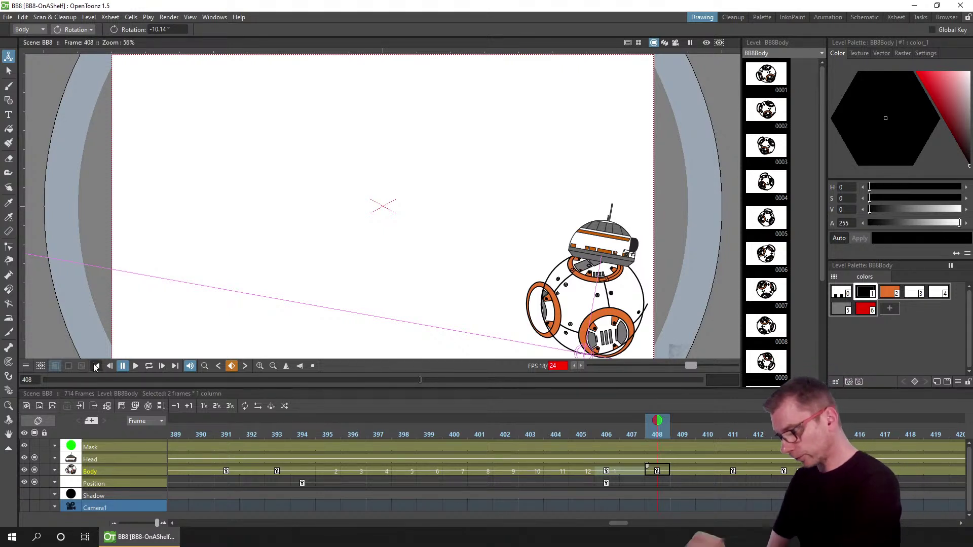
- Return to frame 1 and examine how the Position column connects to the Body in the Stage Schematic
{"action": "left_click", "coordinate": [96, 366]}
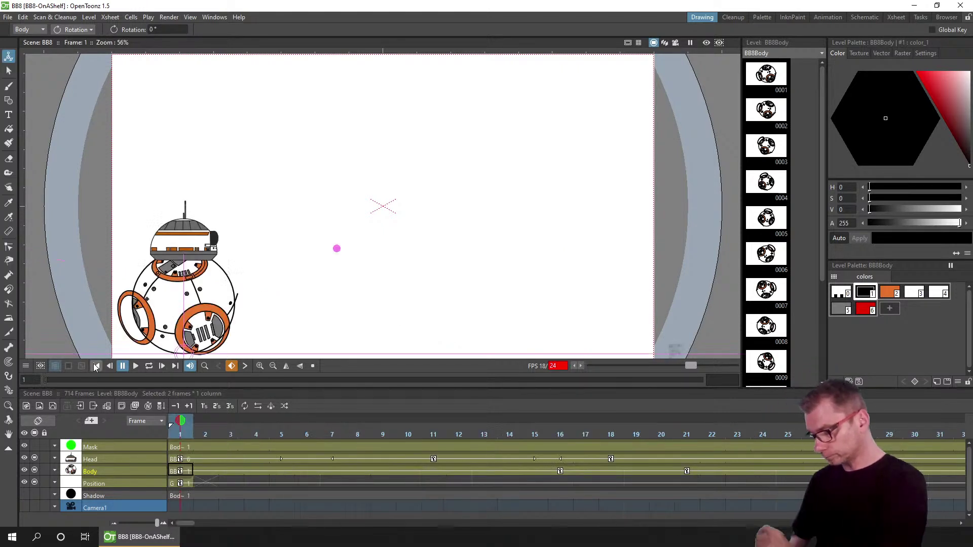
{"action": "left_click", "coordinate": [188, 484]}
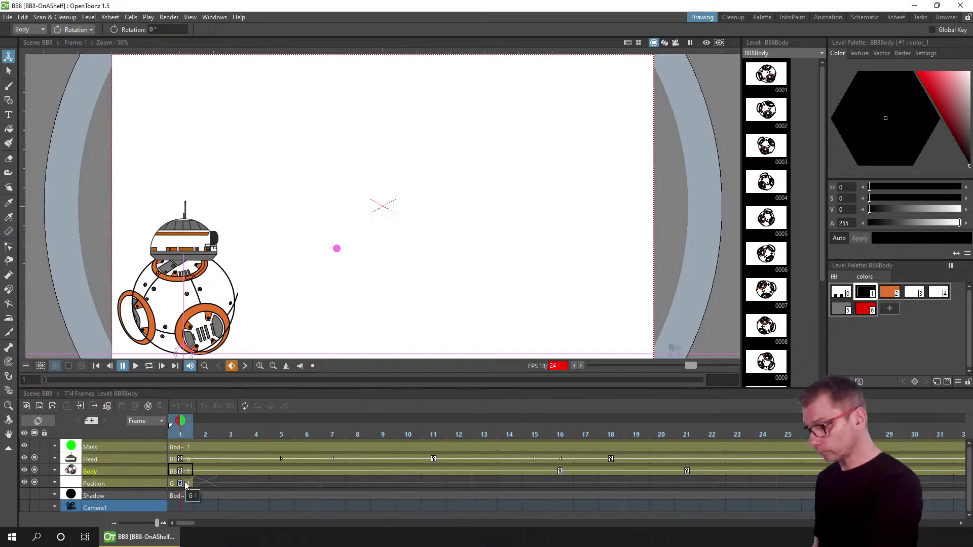
{"action": "left_click", "coordinate": [147, 484]}
{"action": "left_click", "coordinate": [862, 19]}
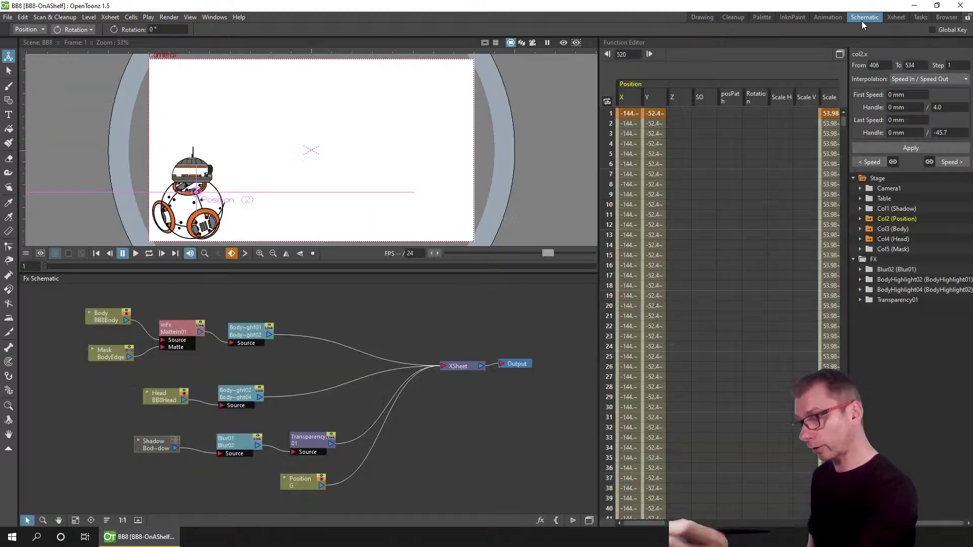
{"action": "left_click", "coordinate": [589, 521]}
{"action": "left_click", "coordinate": [253, 375]}
{"action": "mouse_move", "coordinate": [254, 375]}
{"action": "left_mouse_down"}
{"action": "mouse_move", "coordinate": [262, 360]}
{"action": "mouse_move", "coordinate": [242, 385]}
{"action": "mouse_move", "coordinate": [256, 363]}
{"action": "left_mouse_up"}
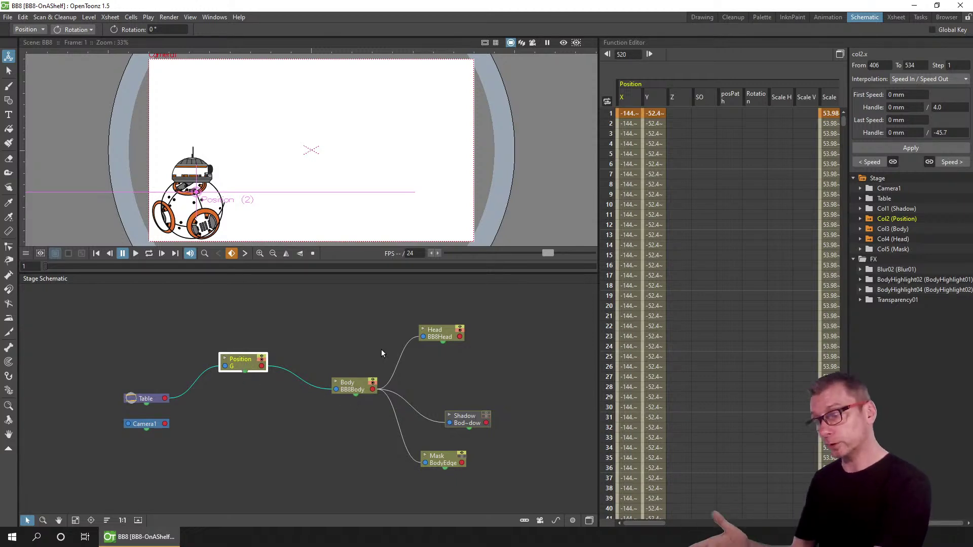
- Go back to the Drawing workspace, select the Position cell at frame 1, and frame the lower part of the scene
{"action": "left_click", "coordinate": [702, 16]}
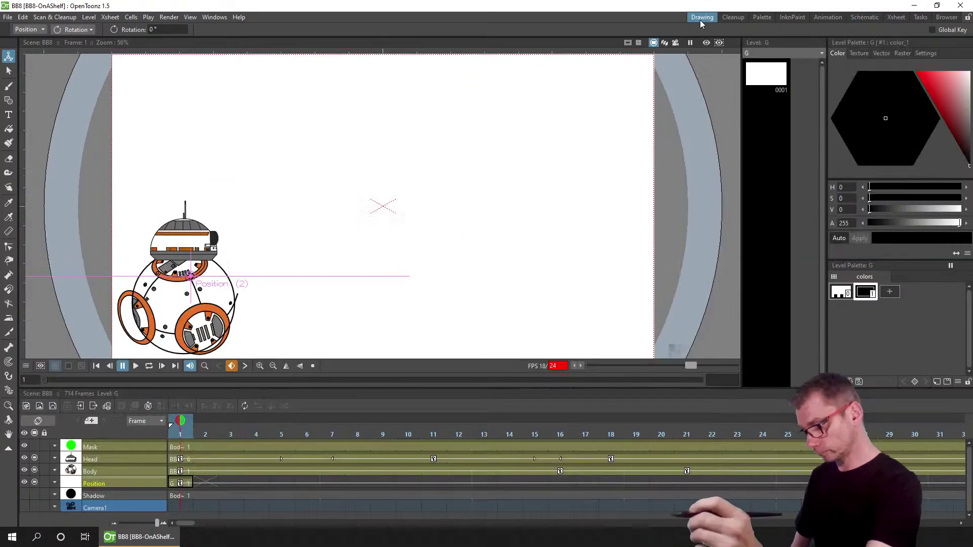
{"action": "left_click", "coordinate": [187, 485]}
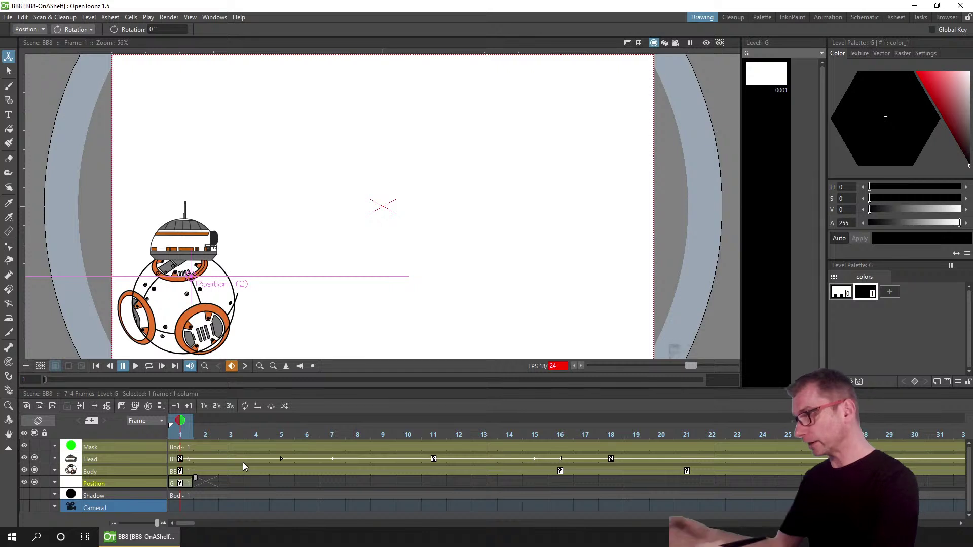
{"action": "scroll", "coordinate": [533, 244], "scroll_direction": "down", "scroll_amount": 2}
{"action": "left_click_drag", "start_coordinate": [537, 242], "coordinate": [536, 157]}
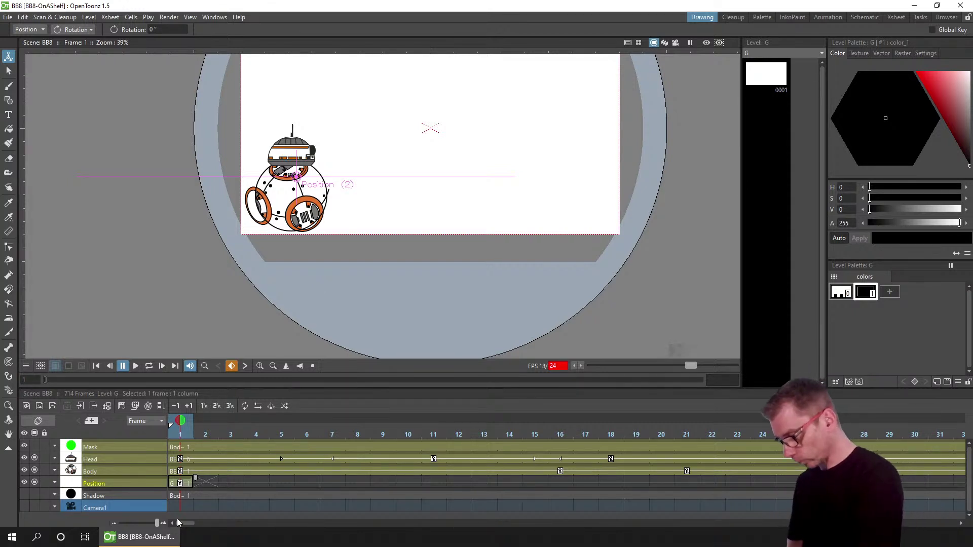
- Scrub frames 394 to 408 to check that the Body drawings roll in time with the move across the shelf
{"action": "left_click", "coordinate": [229, 524]}
{"action": "left_click_drag", "start_coordinate": [229, 524], "coordinate": [610, 522]}
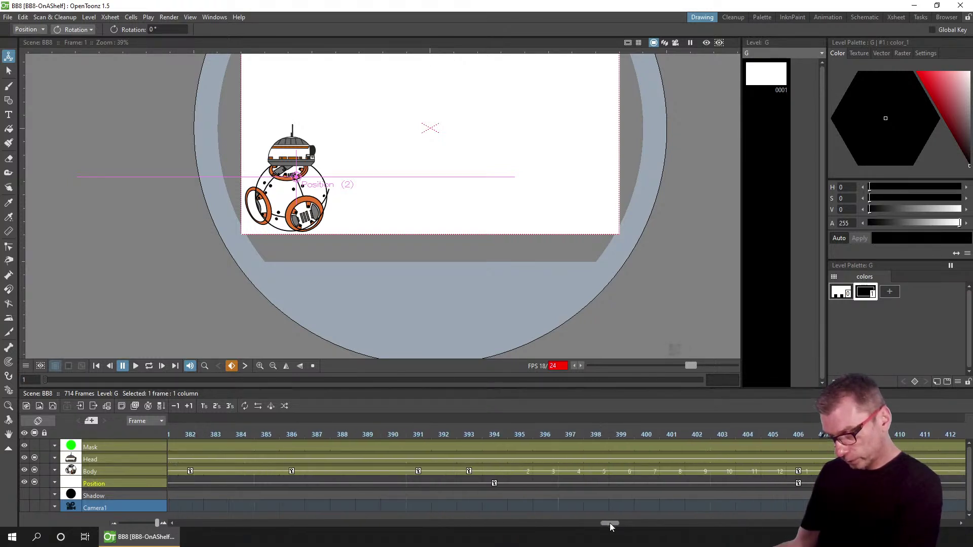
{"action": "left_click_drag", "start_coordinate": [470, 428], "coordinate": [849, 424]}
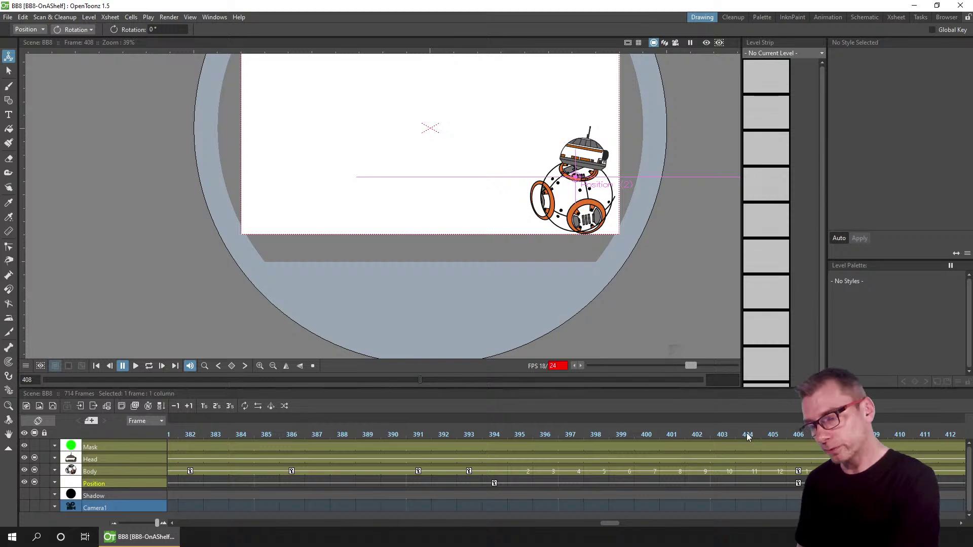
{"action": "left_click", "coordinate": [720, 435]}
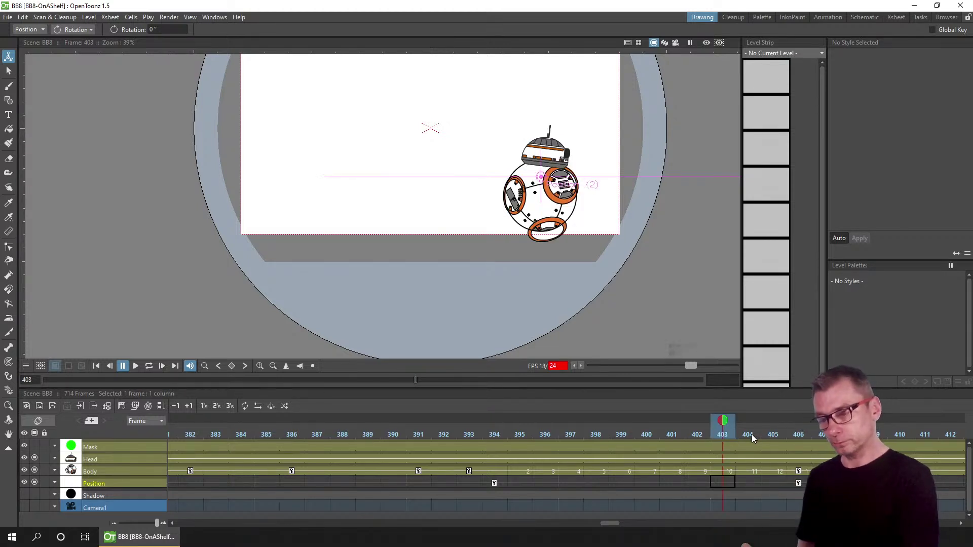
{"action": "left_click", "coordinate": [720, 472]}
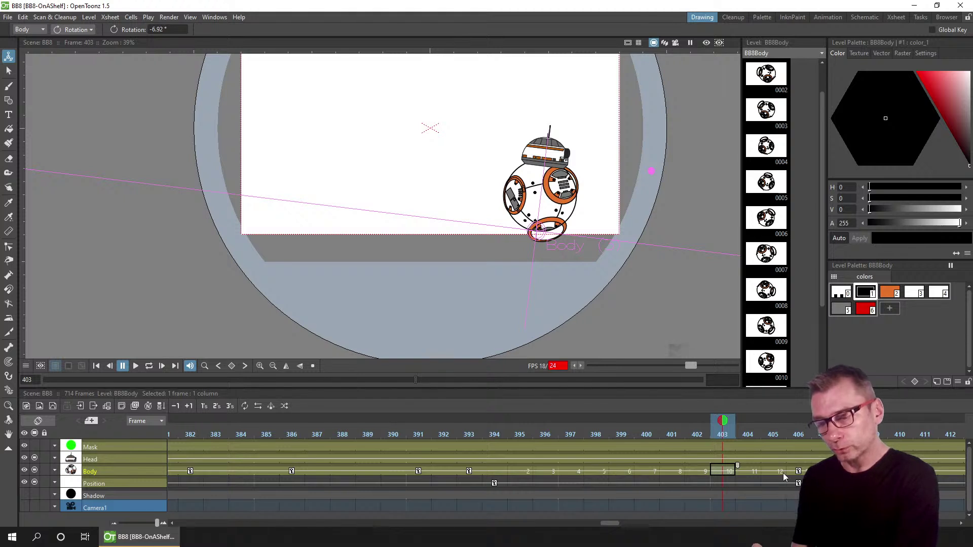
{"action": "left_click_drag", "start_coordinate": [729, 435], "coordinate": [801, 426]}
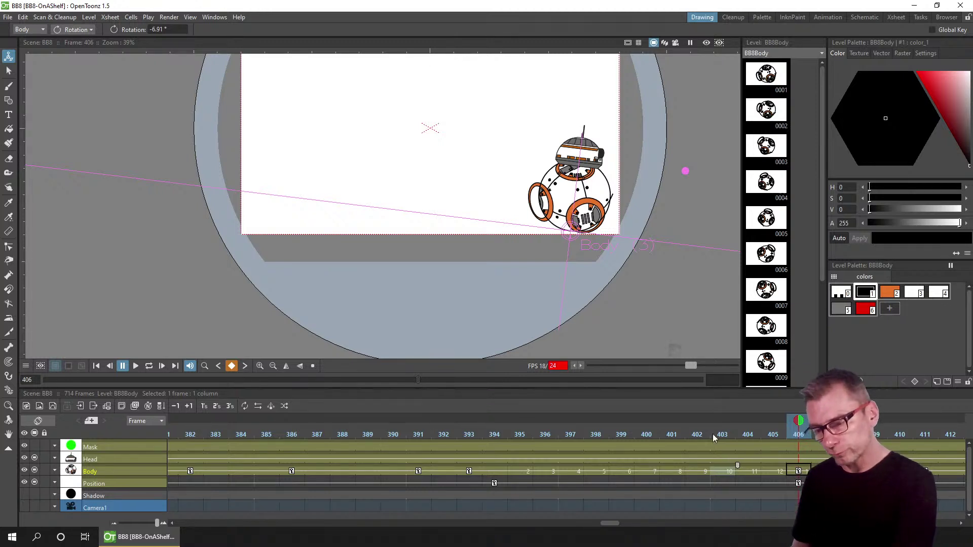
{"action": "left_click", "coordinate": [747, 435]}
{"action": "left_click", "coordinate": [849, 435]}
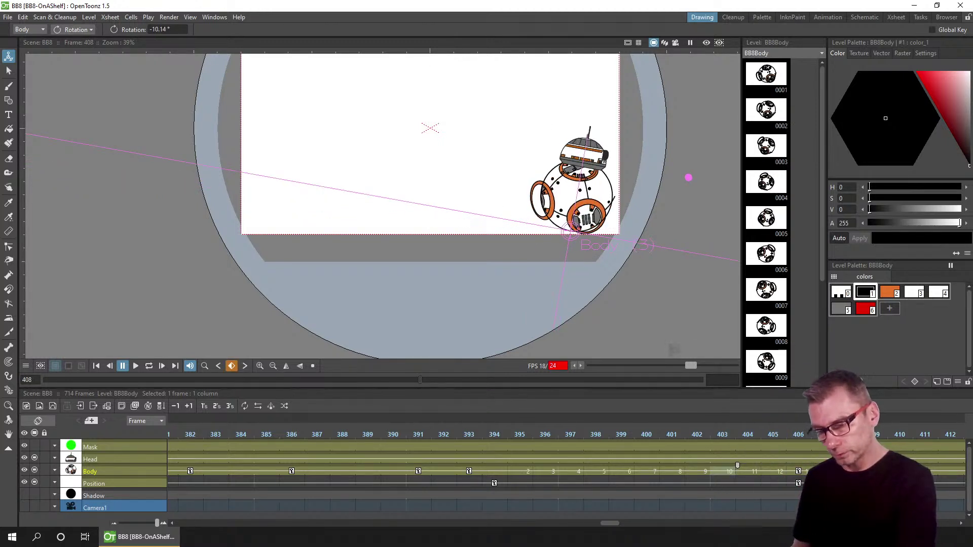
- Go to frame 545 and scrub the following frames to examine the start of the return move at frame 546
{"action": "left_click_drag", "start_coordinate": [608, 523], "coordinate": [632, 523]}
{"action": "left_click_drag", "start_coordinate": [420, 379], "coordinate": [546, 385]}
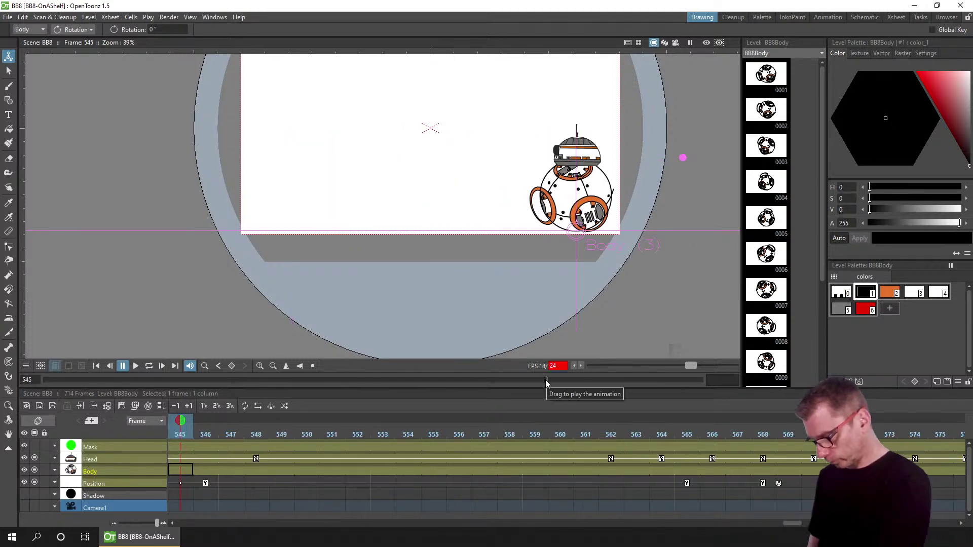
{"action": "left_click", "coordinate": [201, 432]}
{"action": "left_click_drag", "start_coordinate": [223, 428], "coordinate": [305, 426]}
{"action": "left_click", "coordinate": [204, 429]}
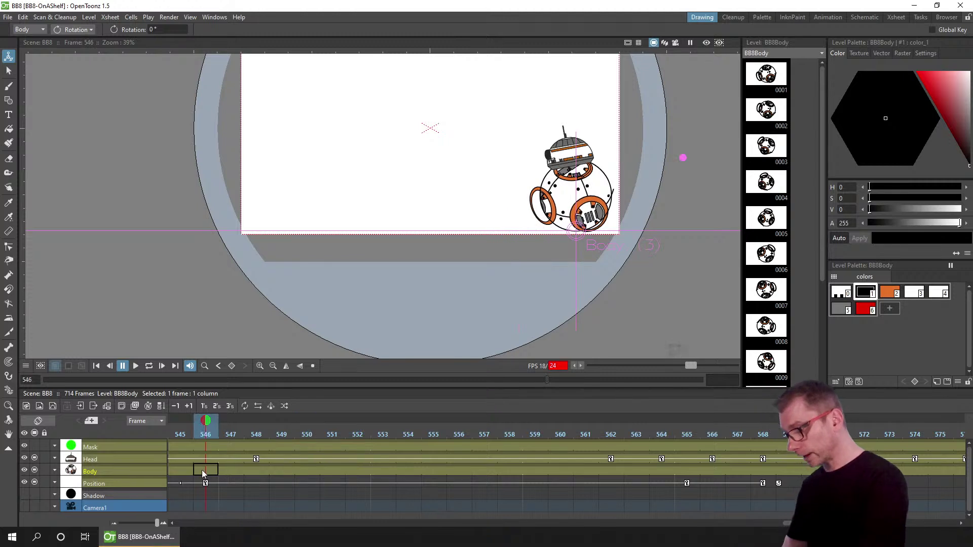
- Select the Body cells for frames 546 to 557 and hide the Position column
{"action": "left_click_drag", "start_coordinate": [200, 473], "coordinate": [234, 469]}
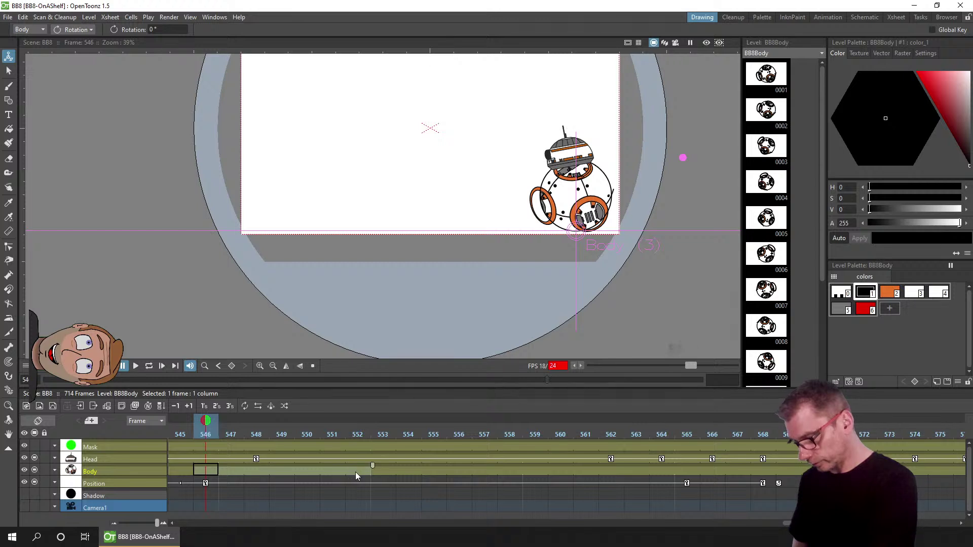
{"action": "left_click_drag", "start_coordinate": [406, 471], "coordinate": [489, 470]}
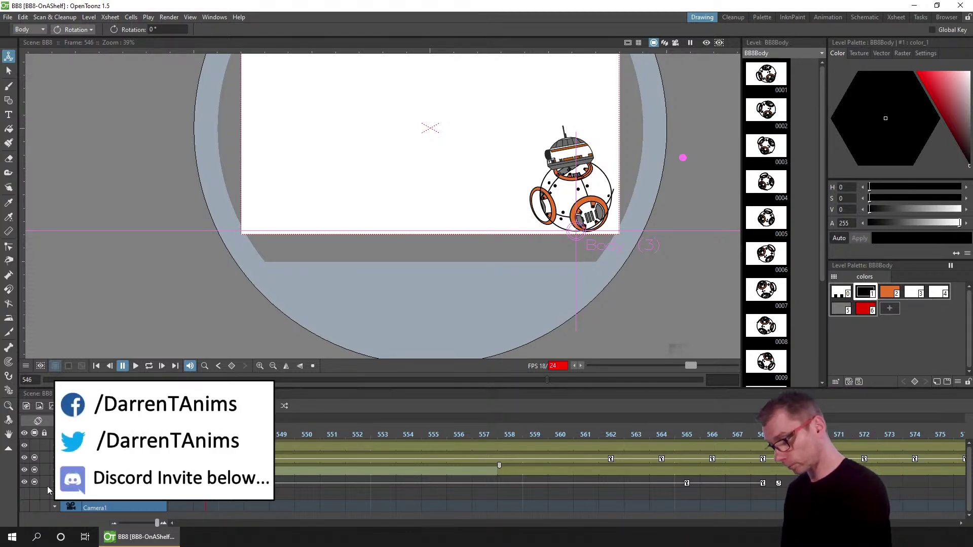
{"action": "left_click", "coordinate": [25, 482]}
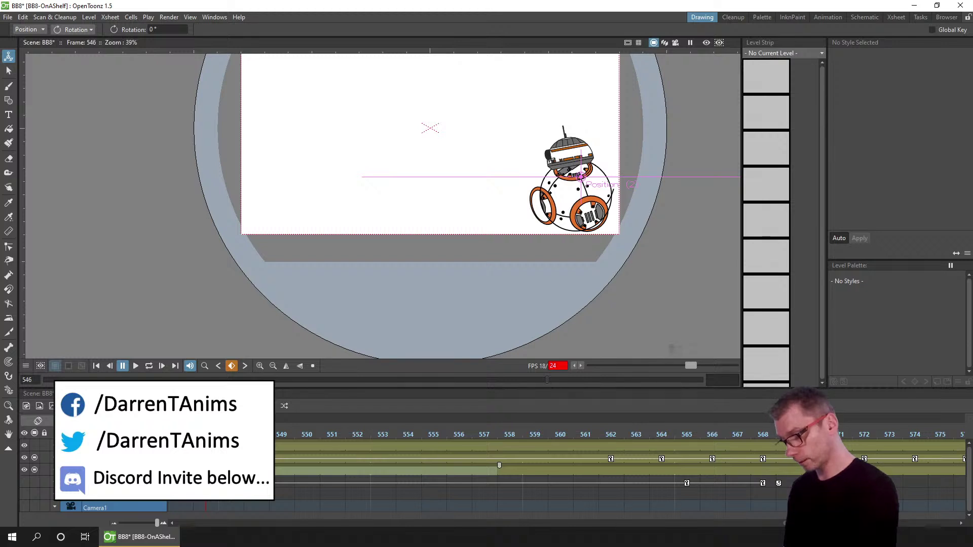
- Scrub between frames 546 and 551 to check the character's return move
{"action": "key", "text": "Right"}
{"action": "key", "text": "Right"}
{"action": "key", "text": "Right"}
{"action": "left_click", "coordinate": [332, 434]}
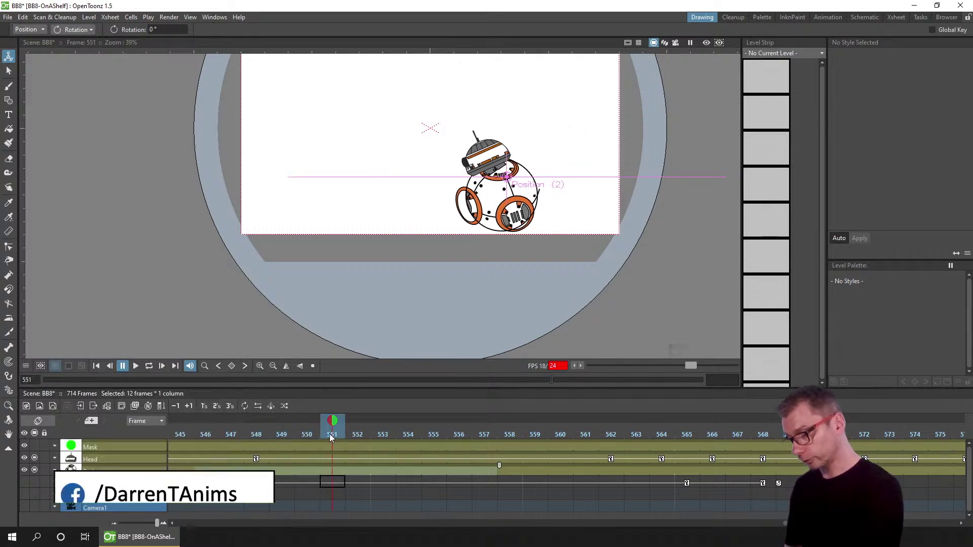
{"action": "left_click_drag", "start_coordinate": [290, 434], "coordinate": [205, 438]}
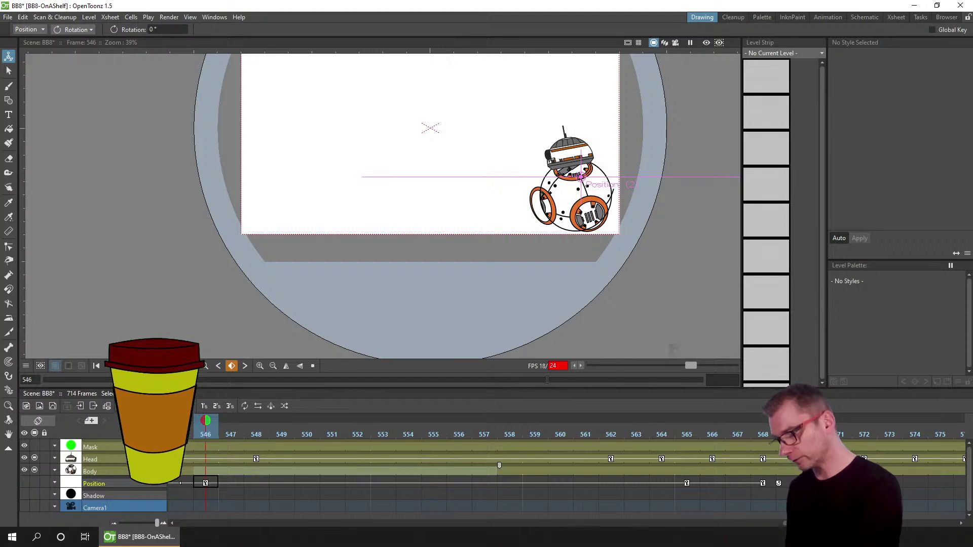
{"action": "mouse_move", "coordinate": [195, 434]}
{"action": "left_mouse_down"}
{"action": "mouse_move", "coordinate": [382, 429]}
{"action": "mouse_move", "coordinate": [205, 430]}
{"action": "left_mouse_up"}
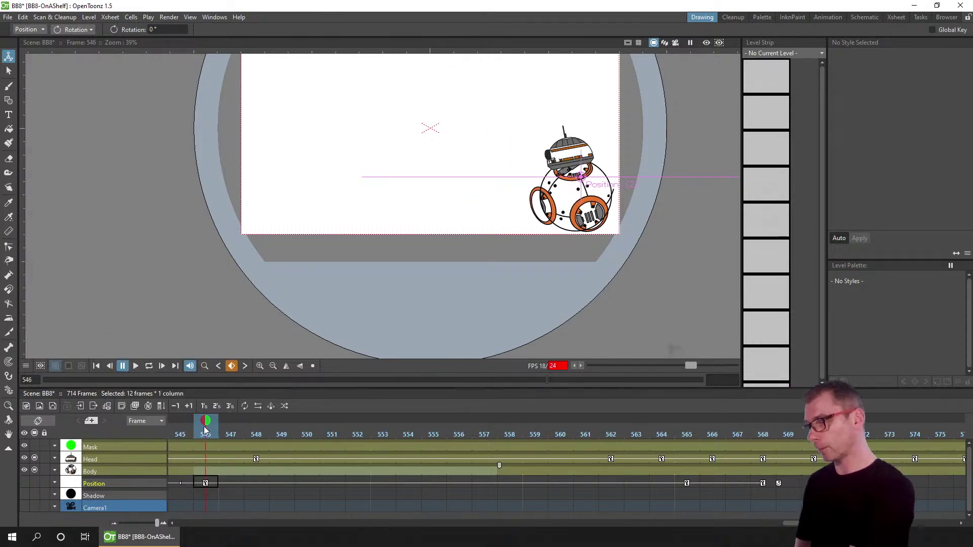
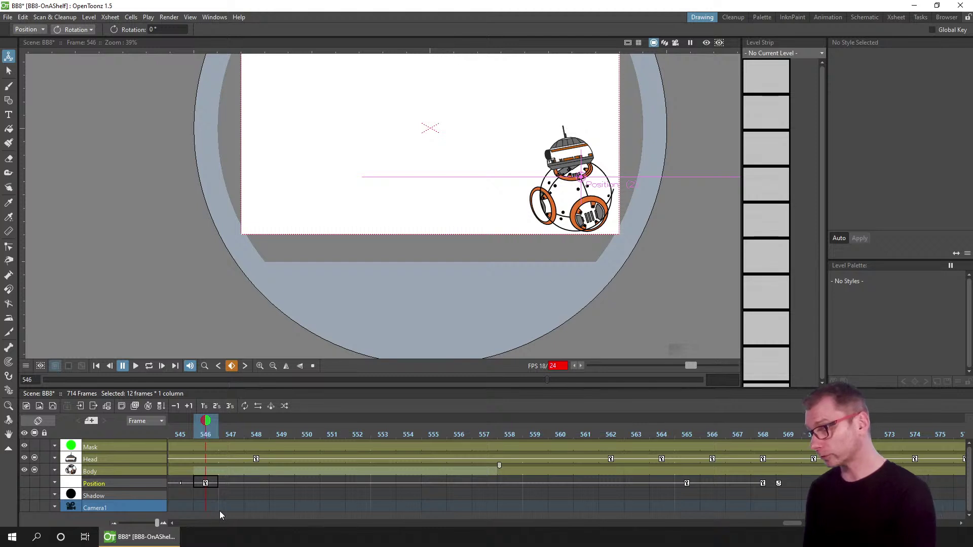
- Turn the Position column's preview visibility back on, compare Body frames 545 and 546, and save the scene
{"action": "left_click", "coordinate": [26, 483]}
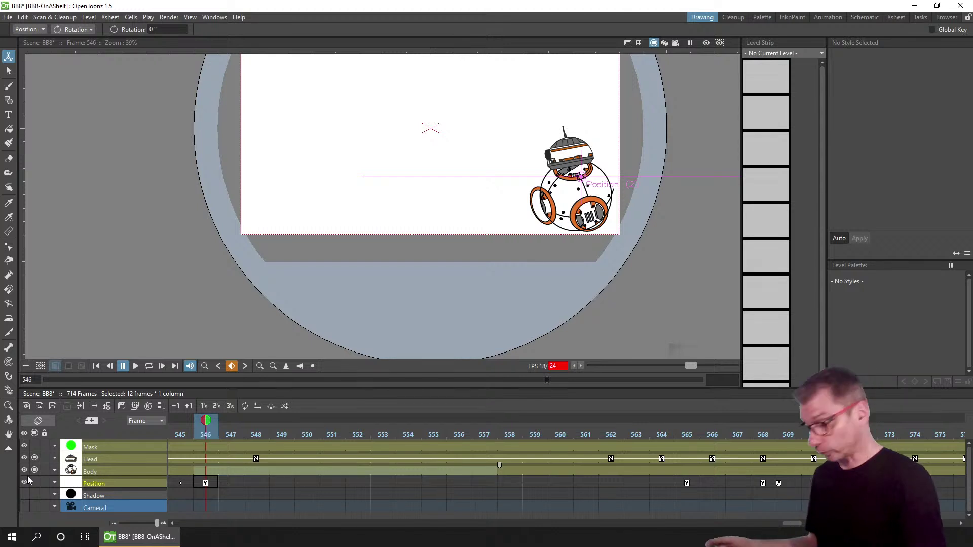
{"action": "left_click", "coordinate": [201, 470]}
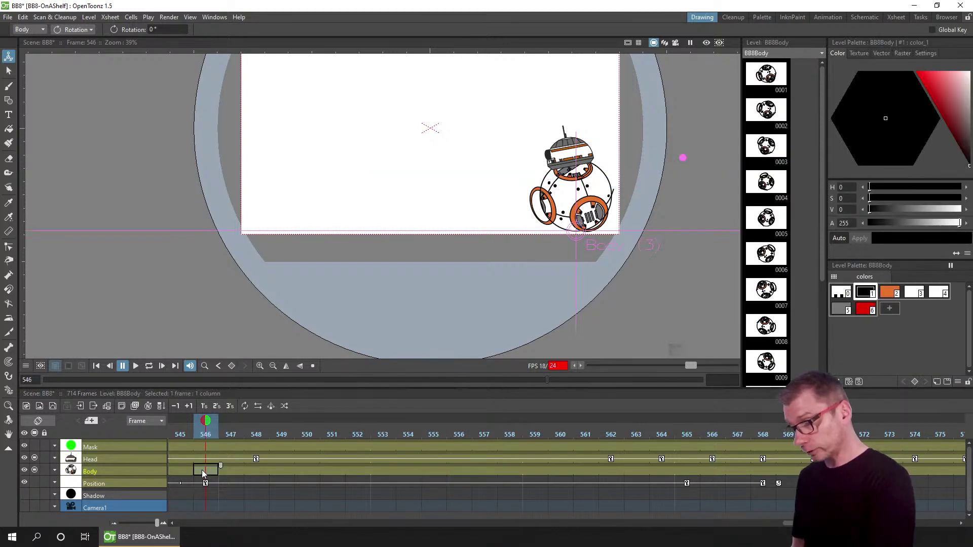
{"action": "left_click", "coordinate": [184, 434]}
{"action": "left_click", "coordinate": [205, 433]}
{"action": "key", "text": "ctrl+s"}
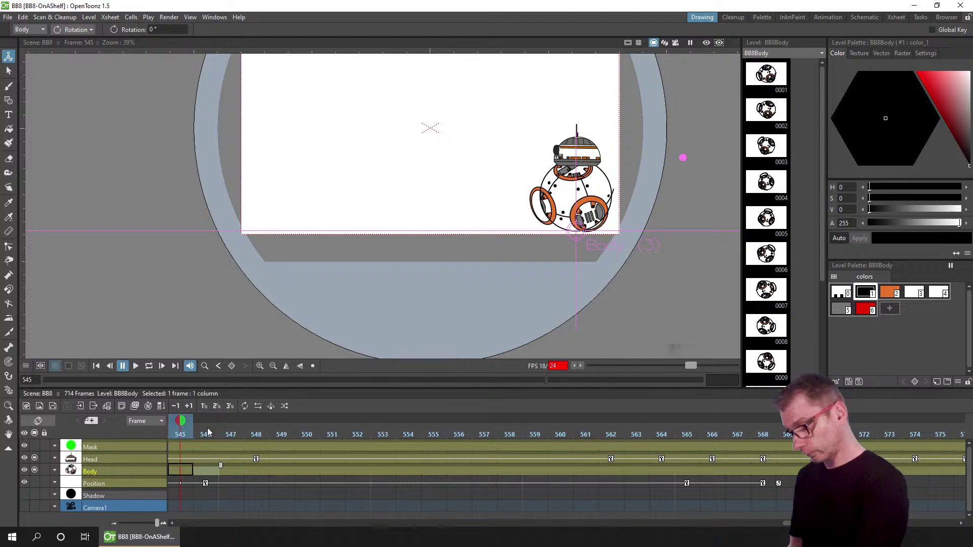
{"action": "key", "text": "Right"}
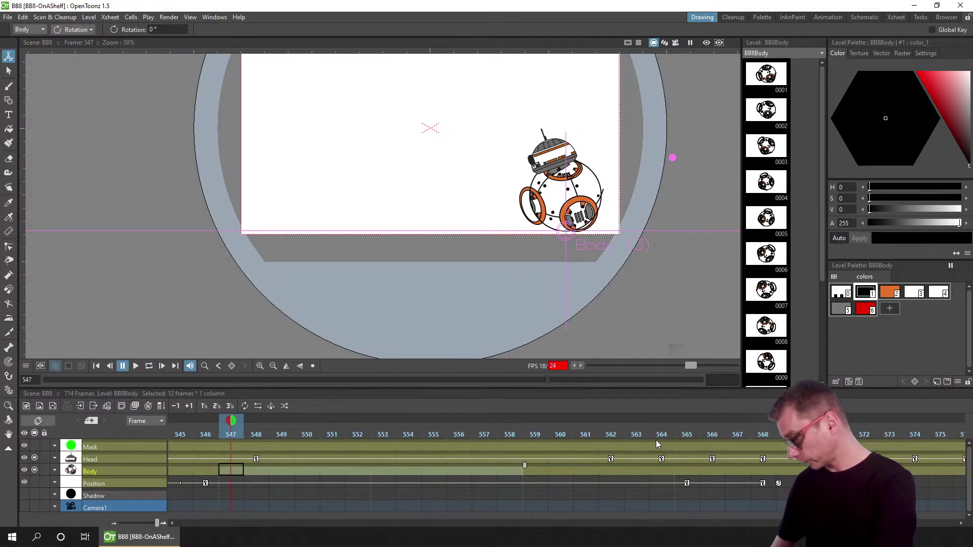
- Set the Body drawings to 2, 3, 4 and 5 on frames 547, 548, 549 and 550
{"action": "type", "text": "2"}
{"action": "key", "text": "Return"}
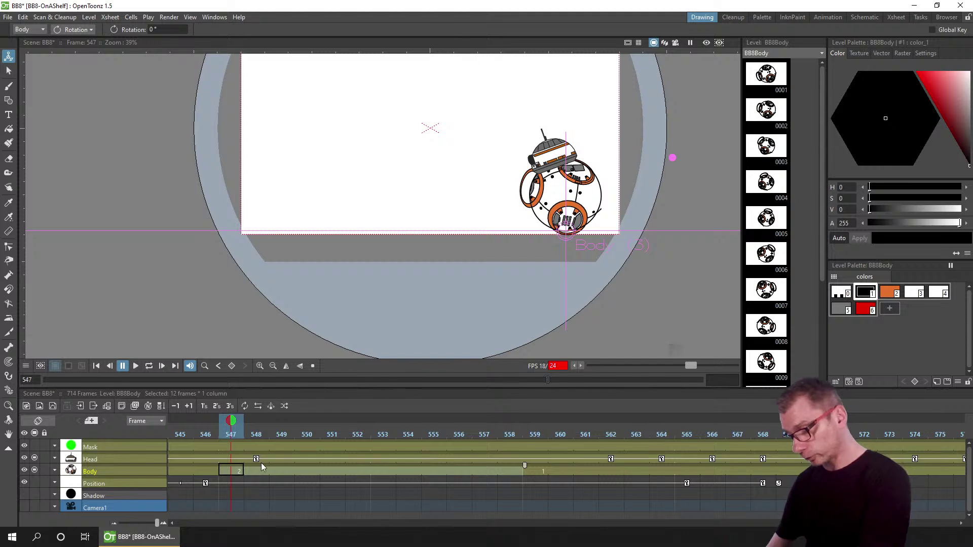
{"action": "left_click", "coordinate": [255, 471]}
{"action": "left_click_drag", "start_coordinate": [296, 472], "coordinate": [517, 472]}
{"action": "type", "text": "3"}
{"action": "key", "text": "Return"}
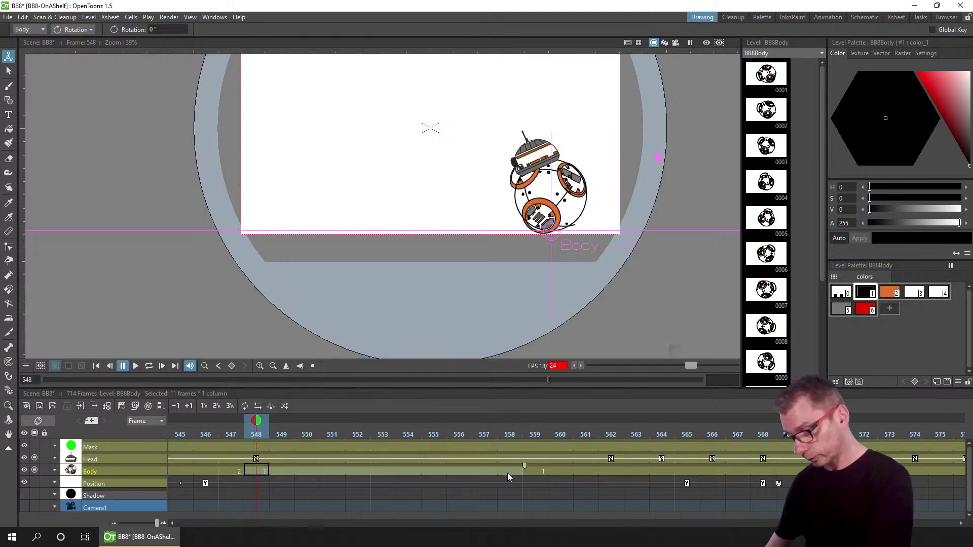
{"action": "left_click", "coordinate": [280, 472]}
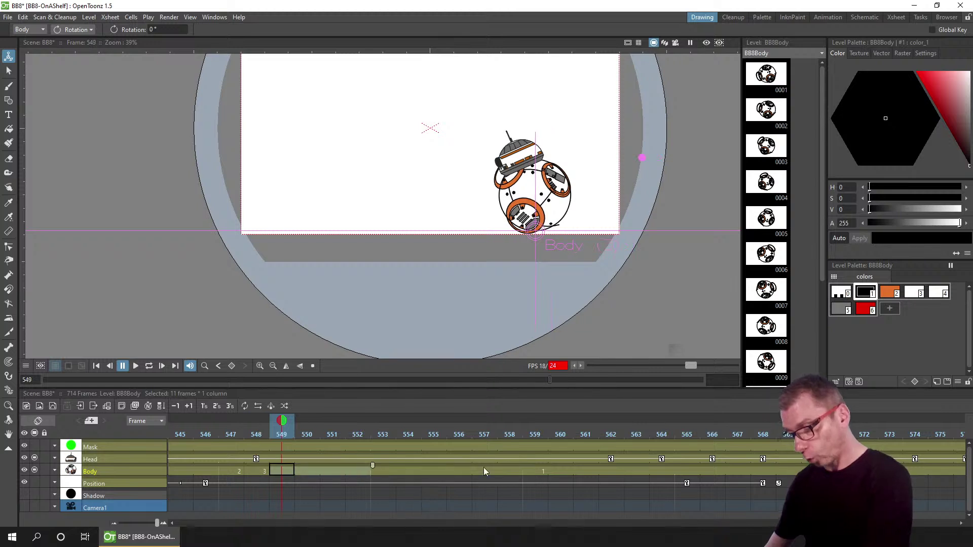
{"action": "type", "text": "4"}
{"action": "key", "text": "Return"}
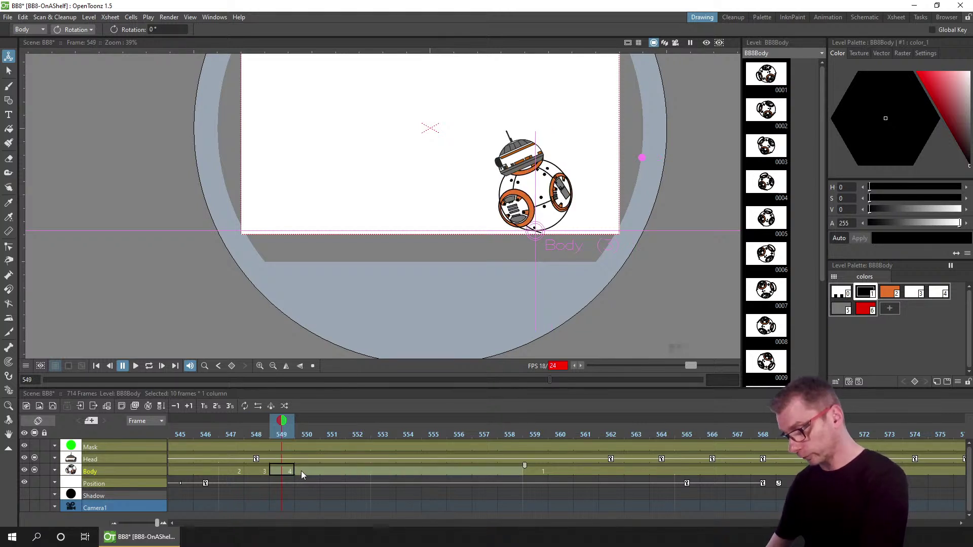
{"action": "left_click", "coordinate": [305, 473]}
{"action": "type", "text": "5"}
{"action": "key", "text": "Return"}
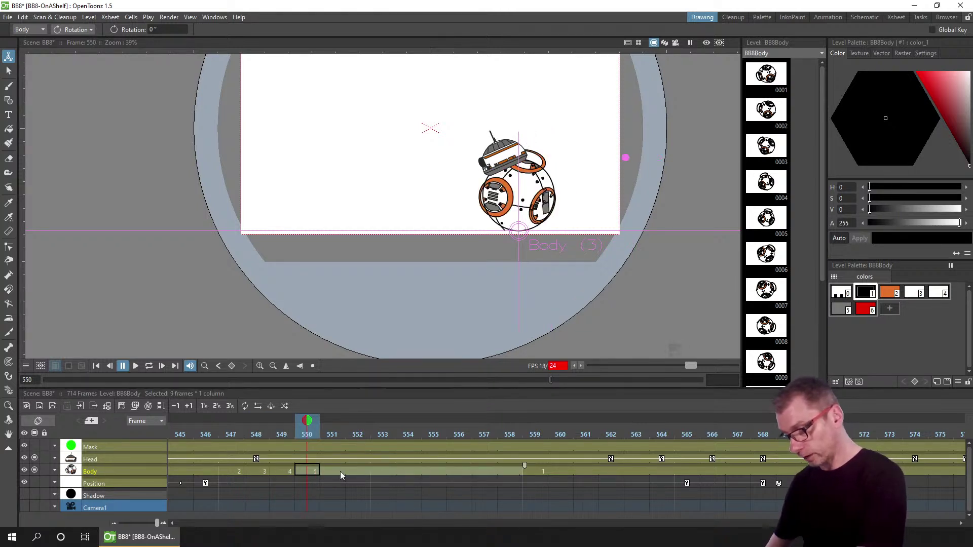
- Continue the Body rolling cycle with drawings 6, 7, 8 and 9 on frames 551 to 554
{"action": "left_click", "coordinate": [332, 471]}
{"action": "type", "text": "6"}
{"action": "key", "text": "Return"}
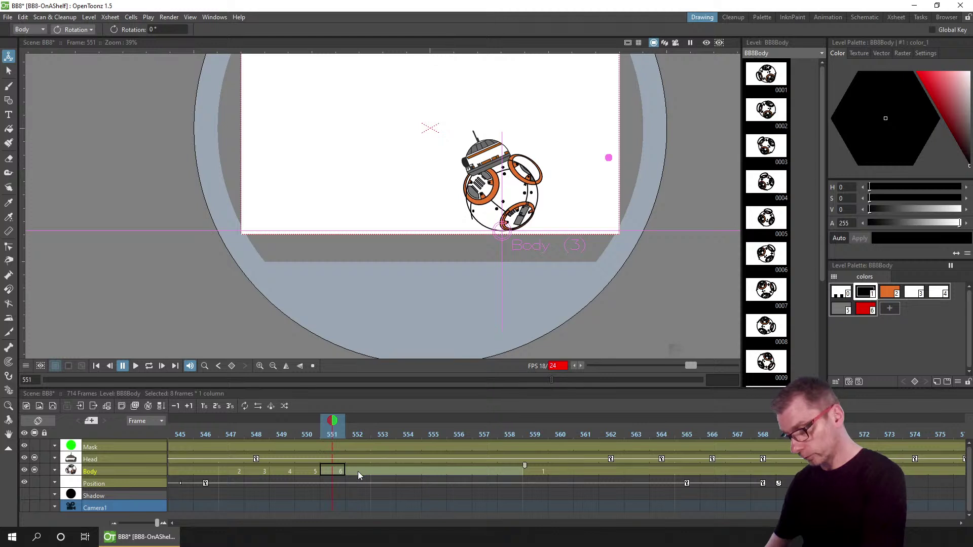
{"action": "left_click", "coordinate": [358, 471]}
{"action": "type", "text": "7"}
{"action": "key", "text": "Return"}
{"action": "left_click", "coordinate": [376, 470]}
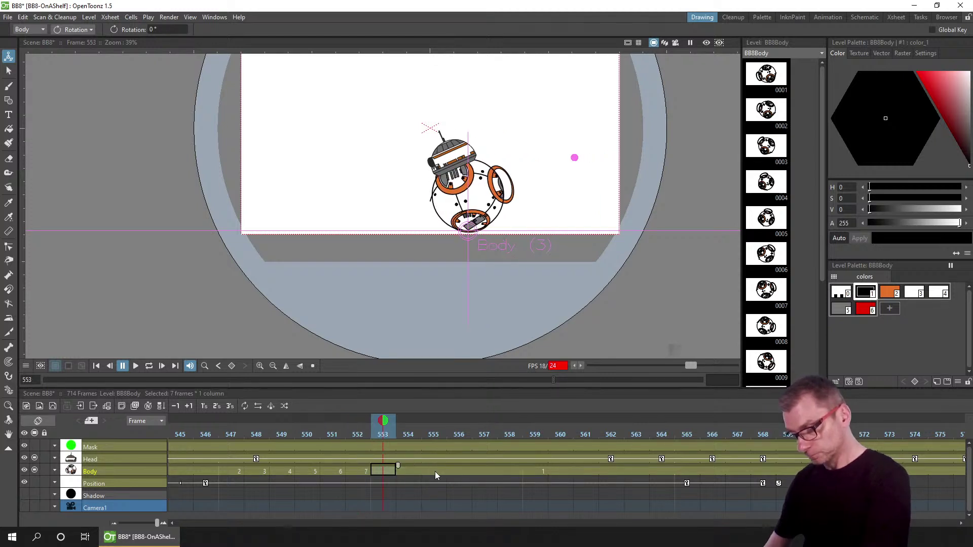
{"action": "type", "text": "8"}
{"action": "key", "text": "Return"}
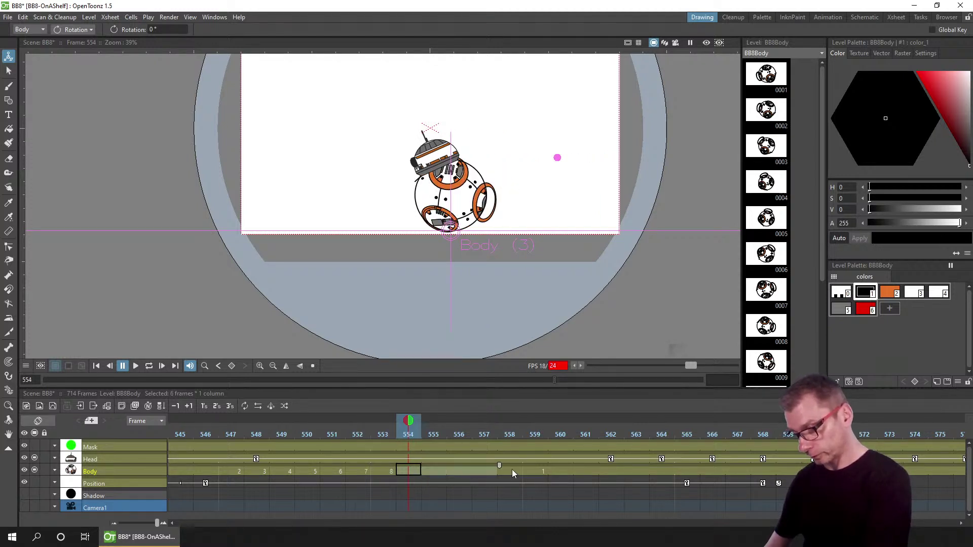
{"action": "type", "text": "9"}
{"action": "key", "text": "Return"}
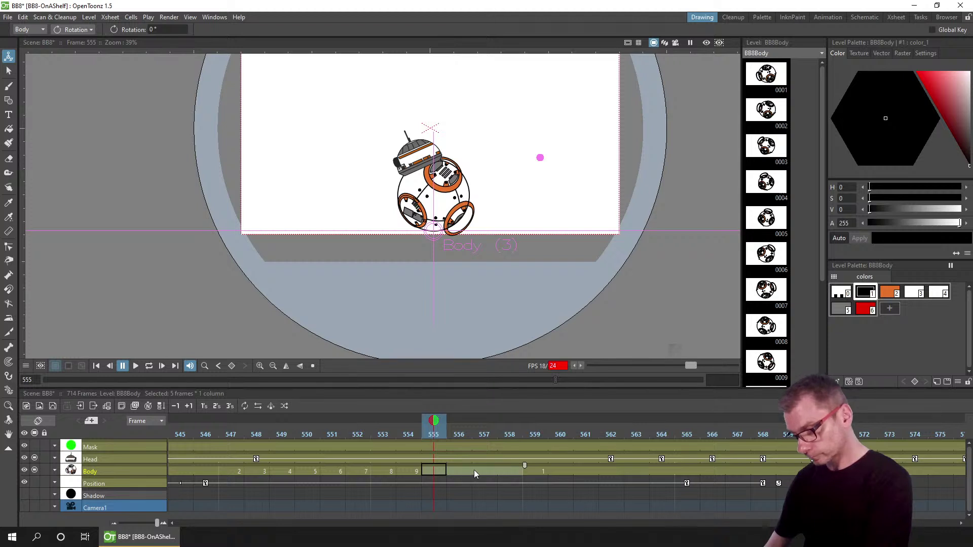
- Set Body drawings 10, 11 and 12 on frames 555 to 557, and restart the cycle with drawing 1 on frame 558
{"action": "type", "text": "10"}
{"action": "key", "text": "Return"}
{"action": "type", "text": "11"}
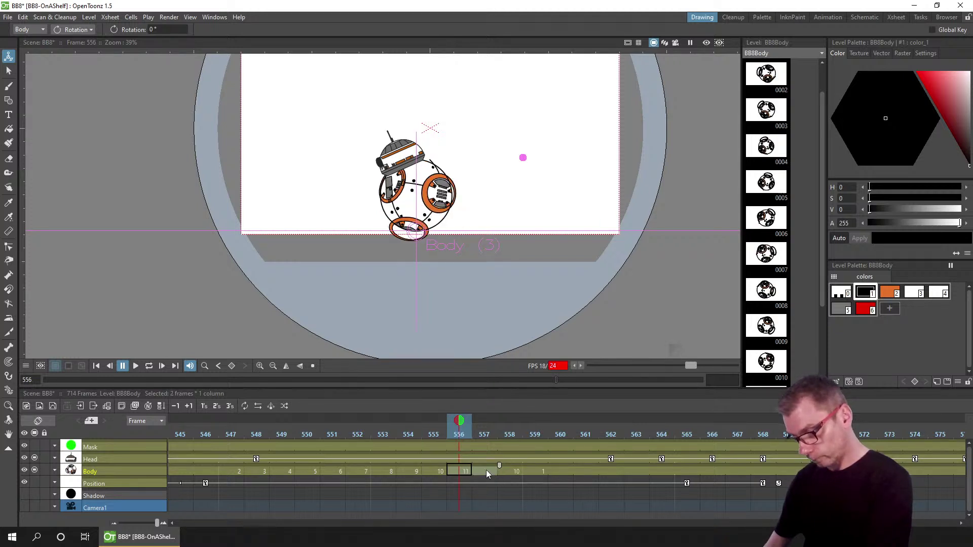
{"action": "key", "text": "Return"}
{"action": "type", "text": "12"}
{"action": "key", "text": "Return"}
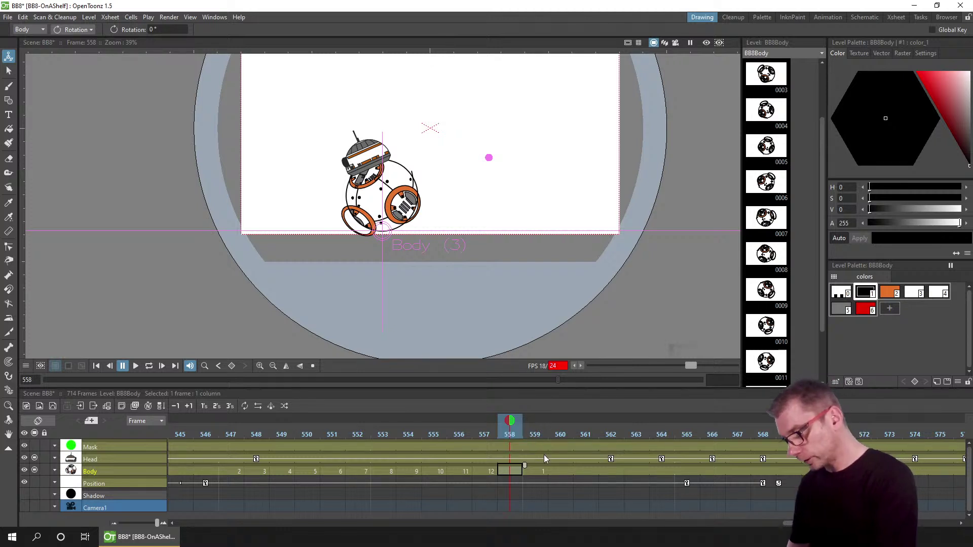
{"action": "left_click", "coordinate": [489, 470]}
{"action": "left_click", "coordinate": [510, 471]}
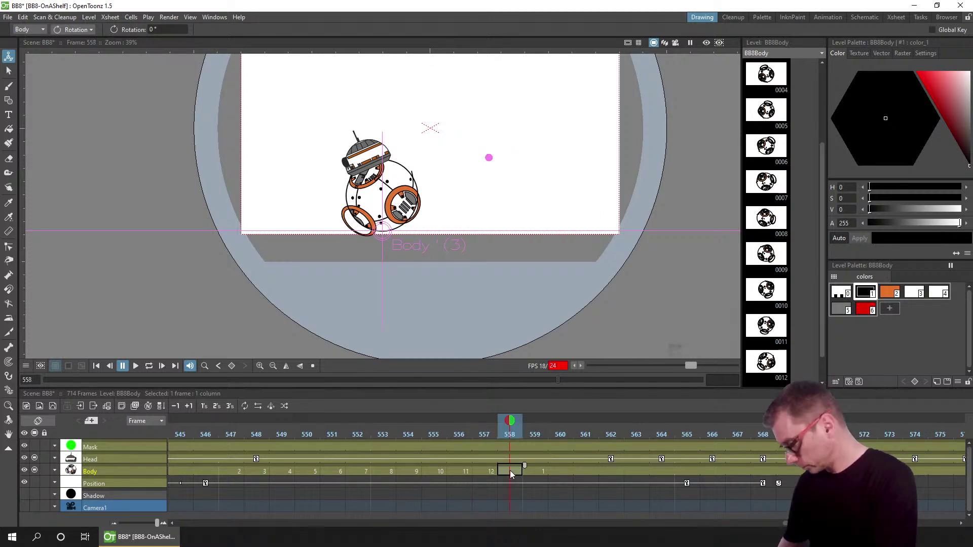
{"action": "type", "text": "1"}
{"action": "key", "text": "Return"}
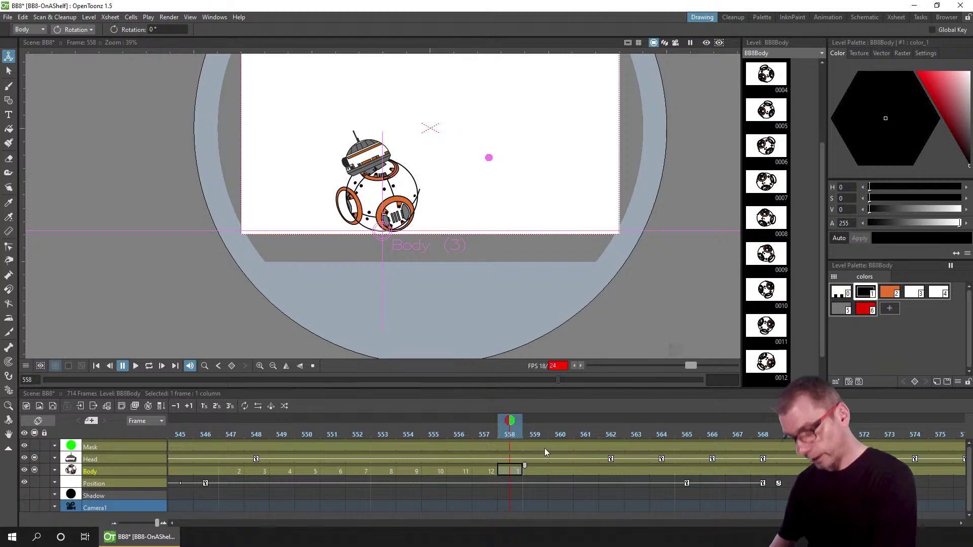
- Check the end of the return move up to frame 564, remove three frames at frame 559, and save the scene
{"action": "left_click_drag", "start_coordinate": [508, 432], "coordinate": [662, 438]}
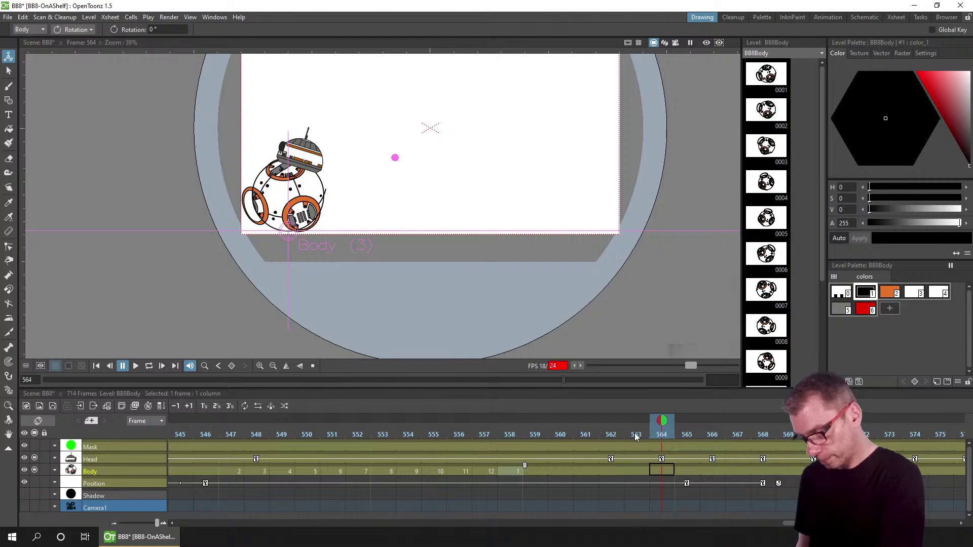
{"action": "left_click", "coordinate": [609, 437]}
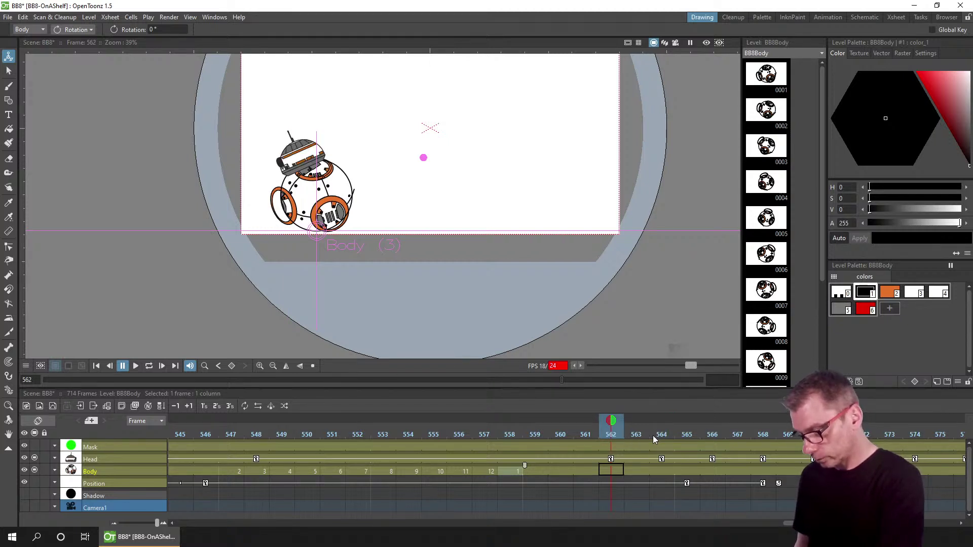
{"action": "left_click_drag", "start_coordinate": [581, 438], "coordinate": [656, 431]}
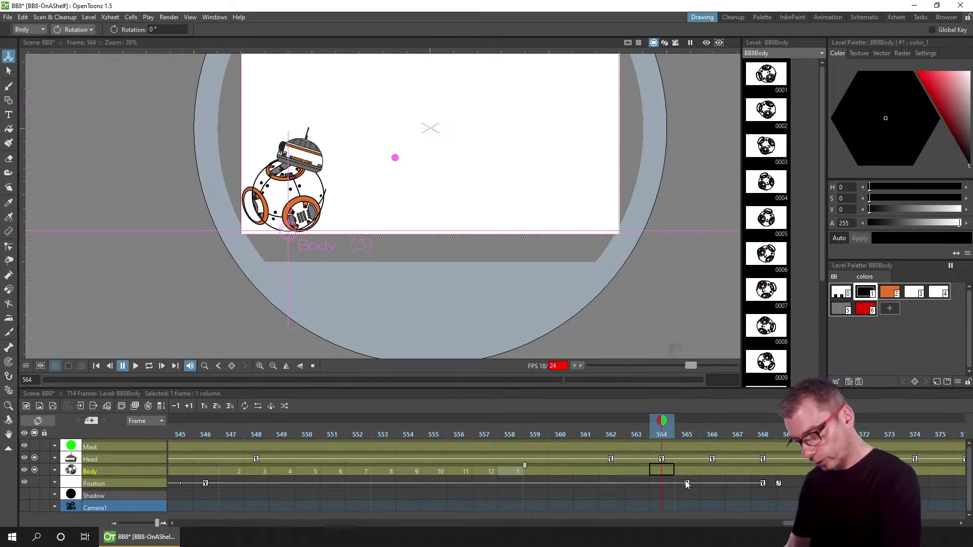
{"action": "left_click", "coordinate": [541, 429]}
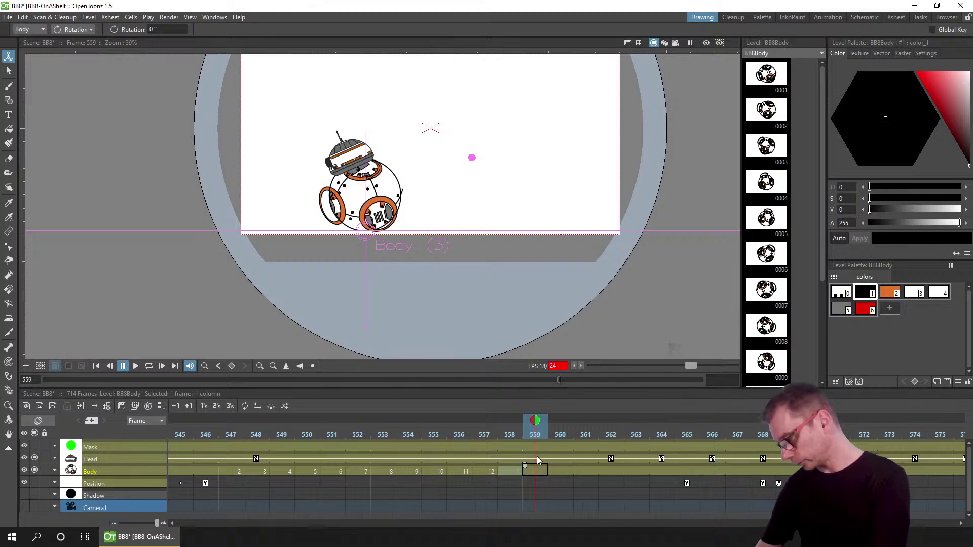
{"action": "key", "text": "Delete"}
{"action": "key", "text": "Delete"}
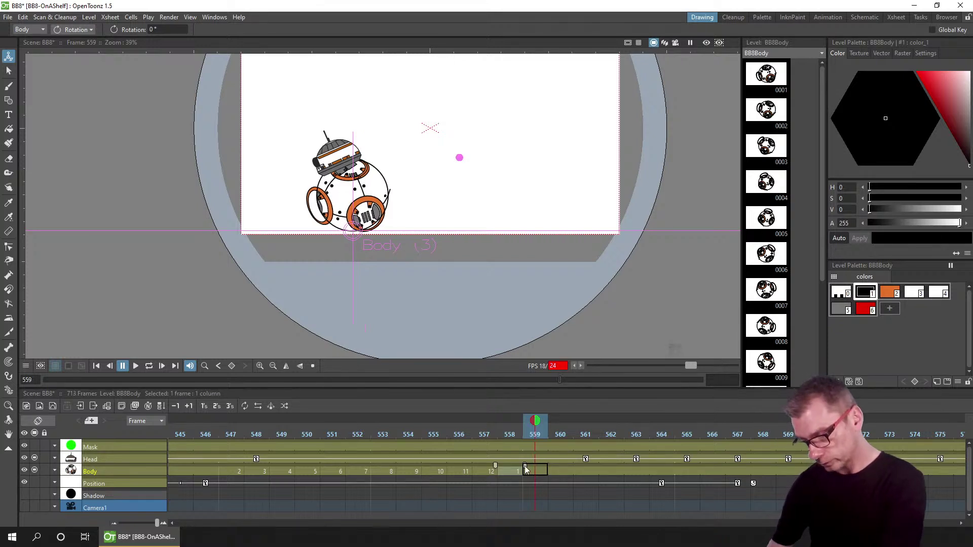
{"action": "key", "text": "Delete"}
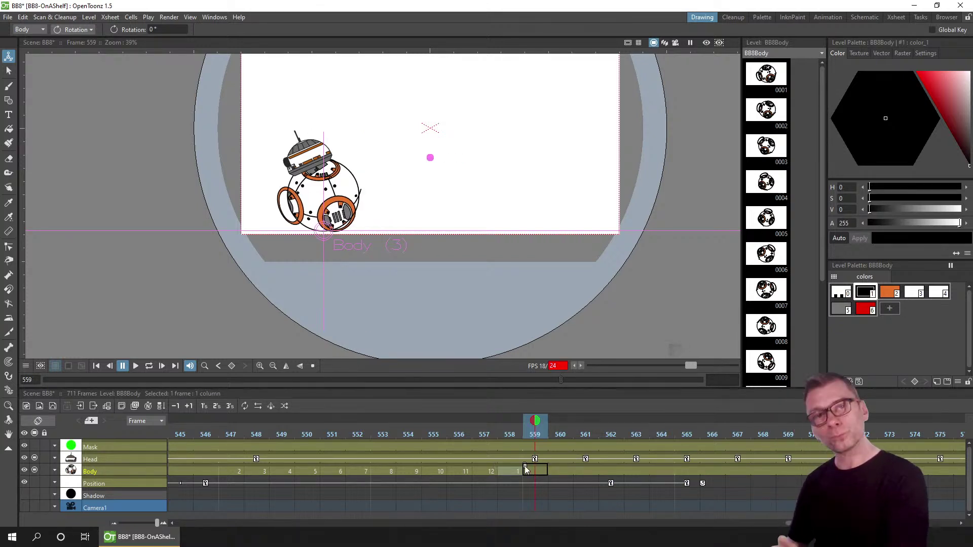
{"action": "key", "text": "ctrl+s"}
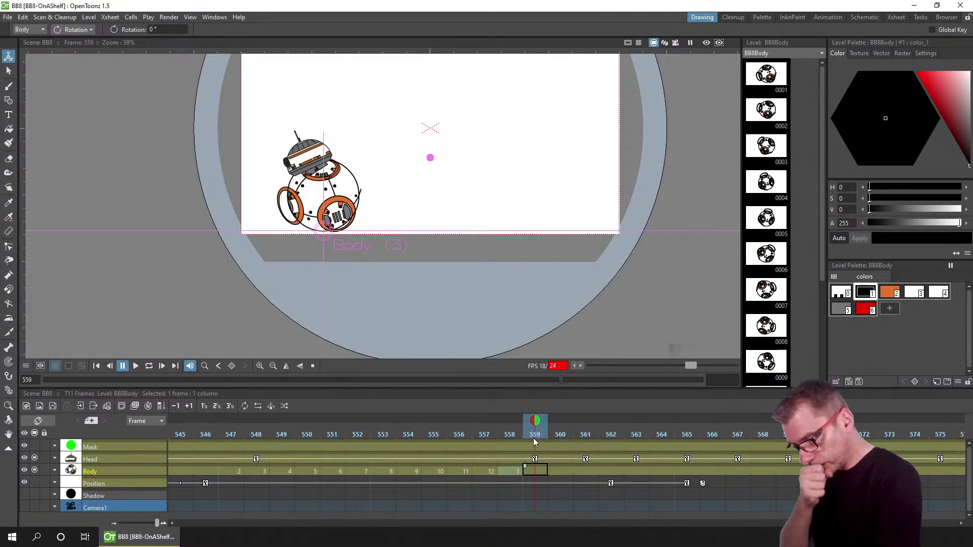
- Move the Position keyframes at frames 562 and 565 to frames 558 and 561, and check the motion around frame 558
{"action": "left_click", "coordinate": [504, 435]}
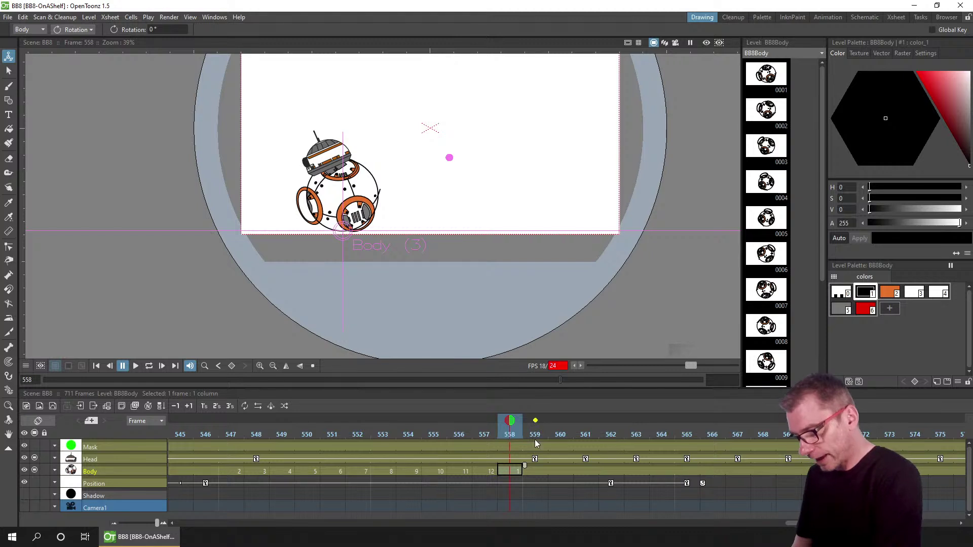
{"action": "left_click_drag", "start_coordinate": [537, 435], "coordinate": [595, 435]}
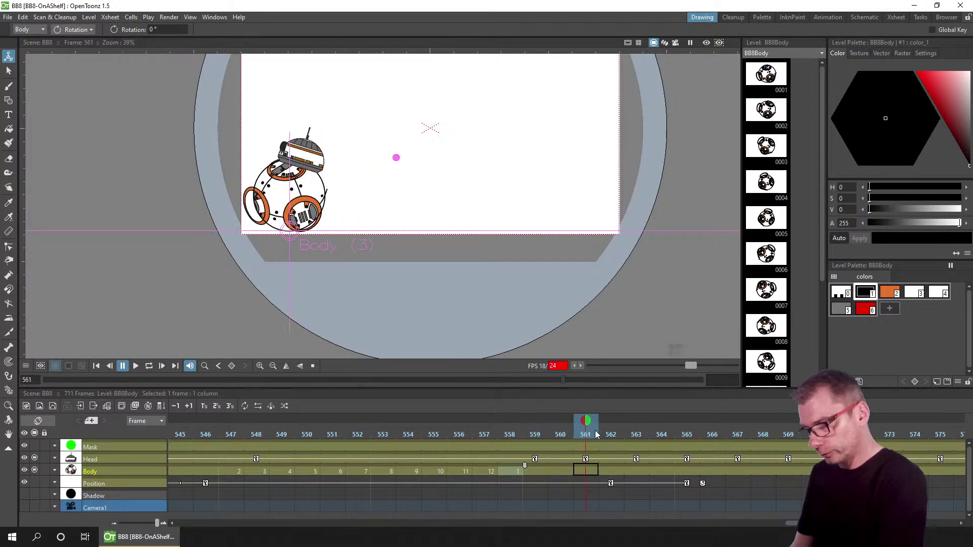
{"action": "left_click", "coordinate": [611, 484]}
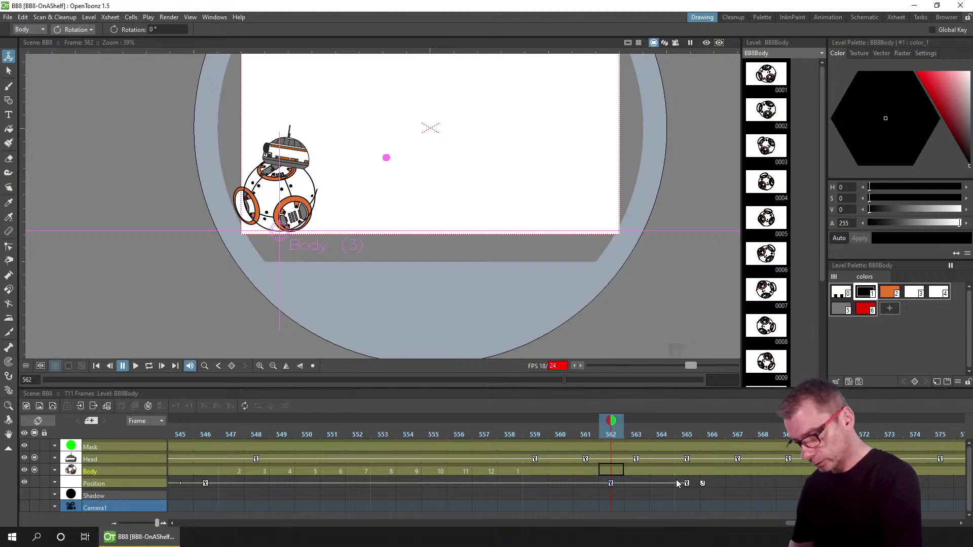
{"action": "left_click", "coordinate": [688, 484]}
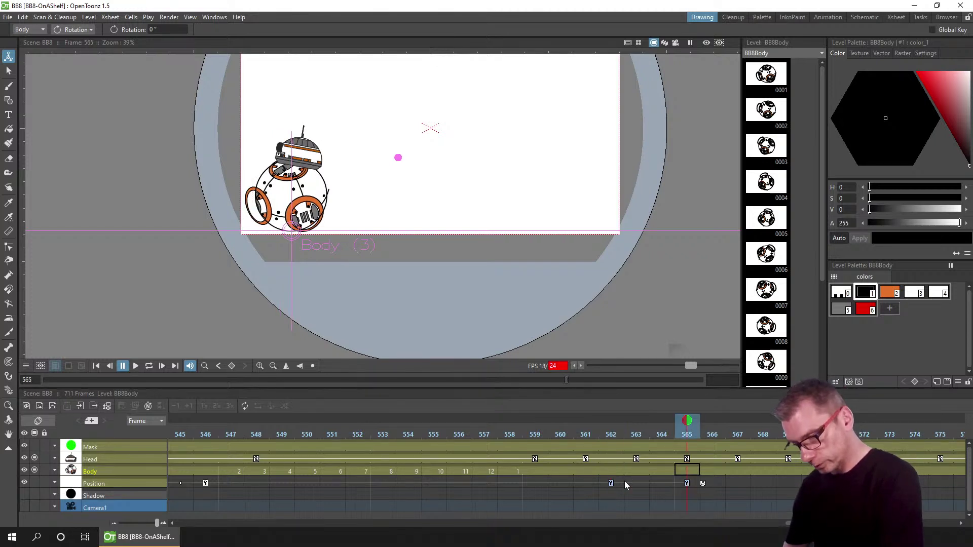
{"action": "mouse_move", "coordinate": [612, 483]}
{"action": "left_mouse_down"}
{"action": "mouse_move", "coordinate": [492, 484]}
{"action": "mouse_move", "coordinate": [511, 484]}
{"action": "left_mouse_up"}
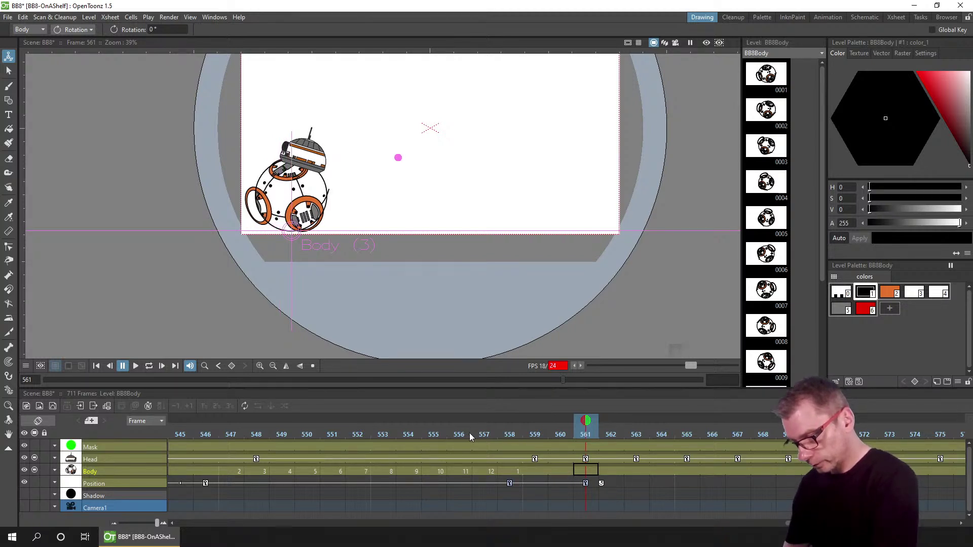
{"action": "left_click_drag", "start_coordinate": [473, 433], "coordinate": [516, 434]}
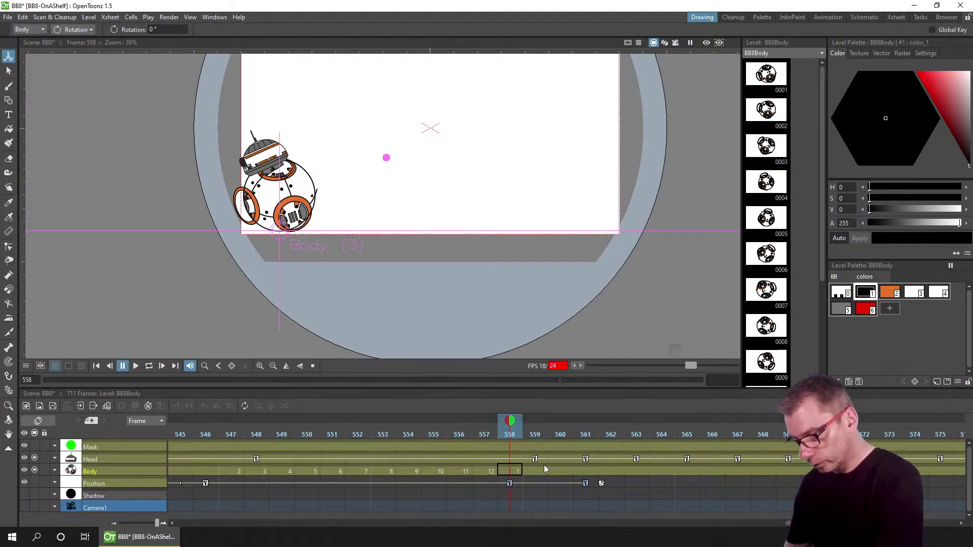
{"action": "mouse_move", "coordinate": [538, 437]}
{"action": "left_mouse_down"}
{"action": "mouse_move", "coordinate": [570, 432]}
{"action": "mouse_move", "coordinate": [539, 436]}
{"action": "left_mouse_up"}
{"action": "left_click", "coordinate": [530, 472]}
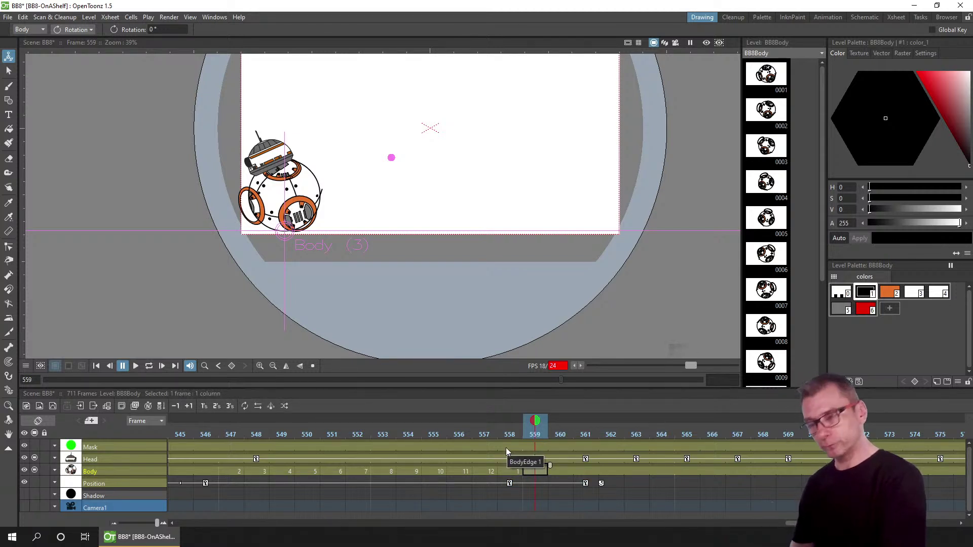
- Shift the two final Position keyframes one frame later, to frames 559 and 562, and compare Body frames 558 and 559
{"action": "left_click", "coordinate": [509, 485]}
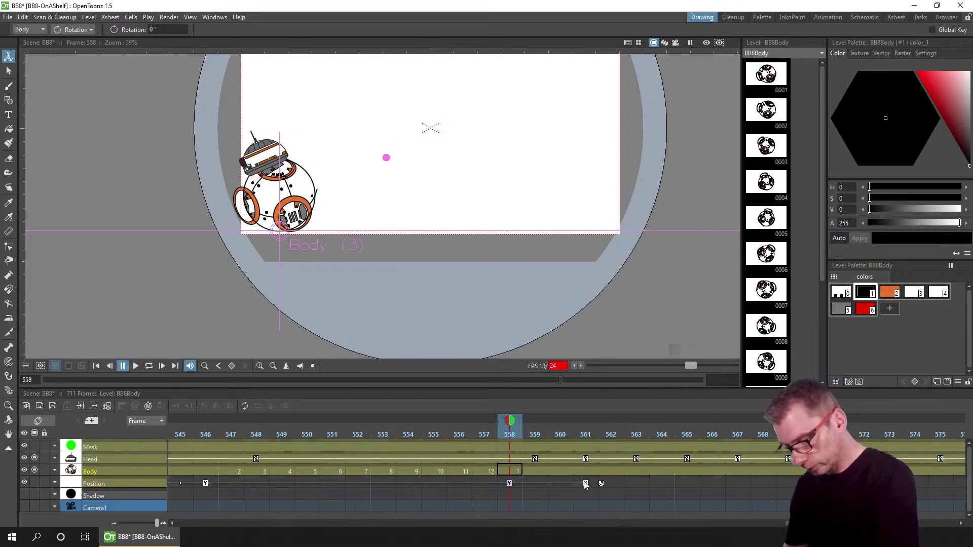
{"action": "key", "text": "ctrl+period"}
{"action": "left_click", "coordinate": [510, 484]}
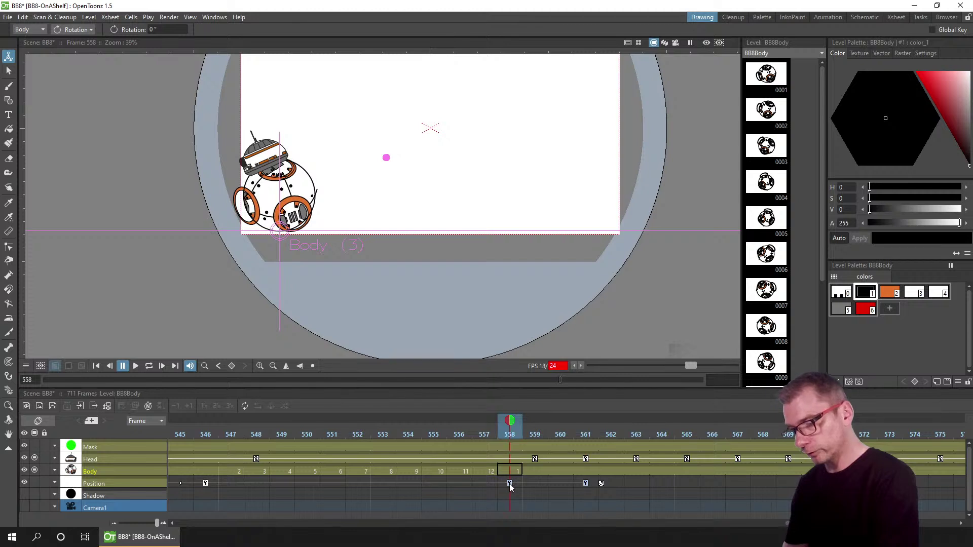
{"action": "left_click_drag", "start_coordinate": [530, 484], "coordinate": [538, 485]}
{"action": "left_click", "coordinate": [508, 470]}
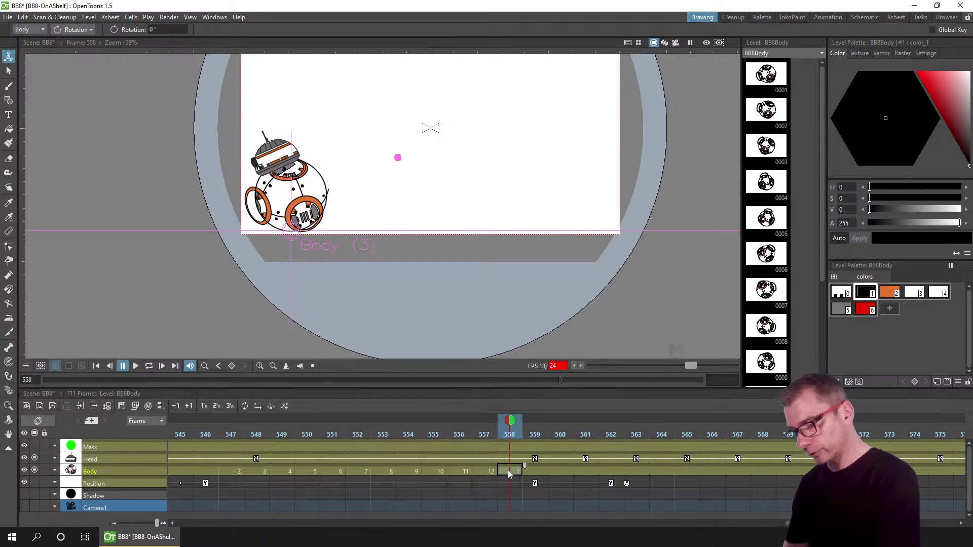
{"action": "left_click", "coordinate": [535, 472]}
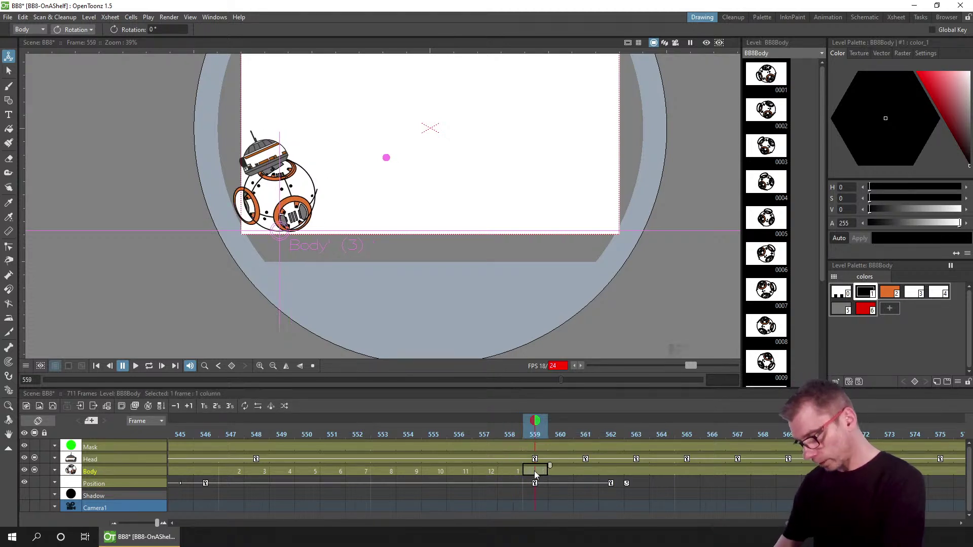
- Undo the Position keyframe moves and the last frame removal at frame 559
{"action": "key", "text": "ctrl+z"}
{"action": "key", "text": "ctrl+z"}
{"action": "key", "text": "ctrl+z"}
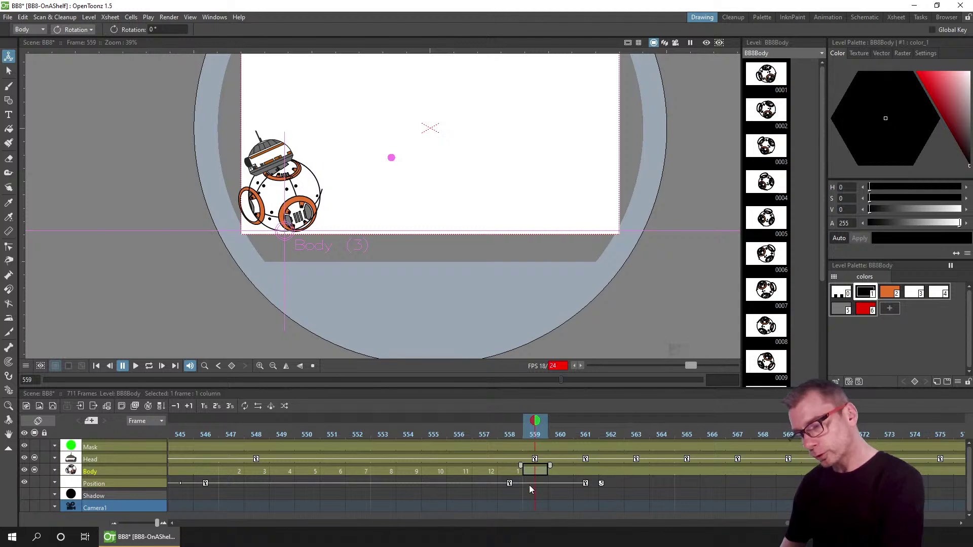
{"action": "key", "text": "ctrl+z"}
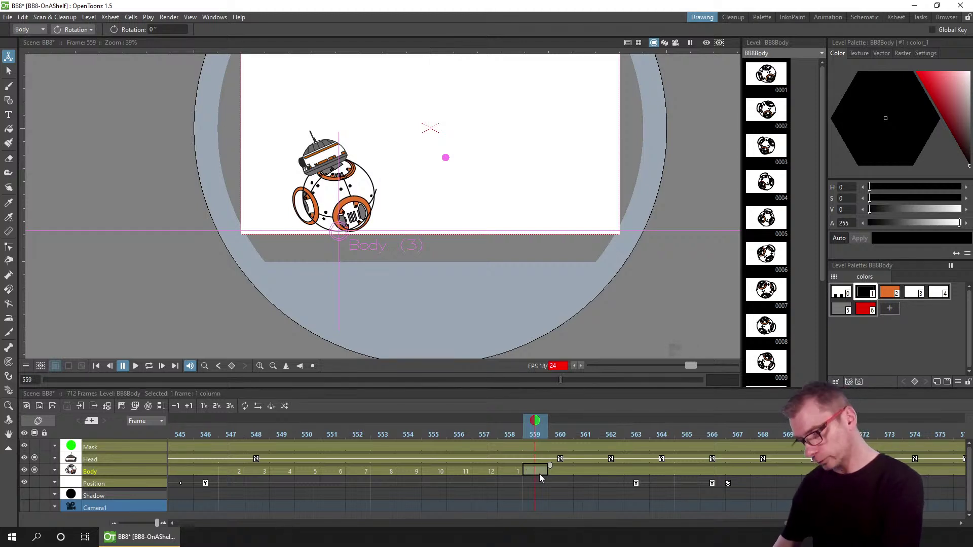
- Set the Body drawing on frame 559 to 2 and go to the Body cell at frame 560
{"action": "type", "text": "2"}
{"action": "key", "text": "Return"}
{"action": "left_click", "coordinate": [563, 471]}
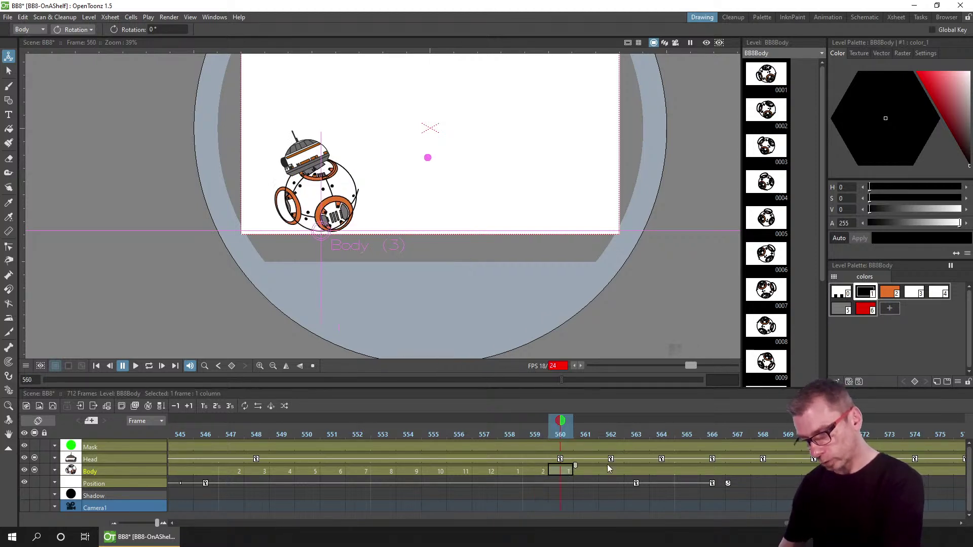
- Move the Position keyframes at frames 563 and 566 to frames 559 and 561, and scrub through the end of the roll
{"action": "left_click", "coordinate": [636, 482]}
{"action": "left_click", "coordinate": [713, 483]}
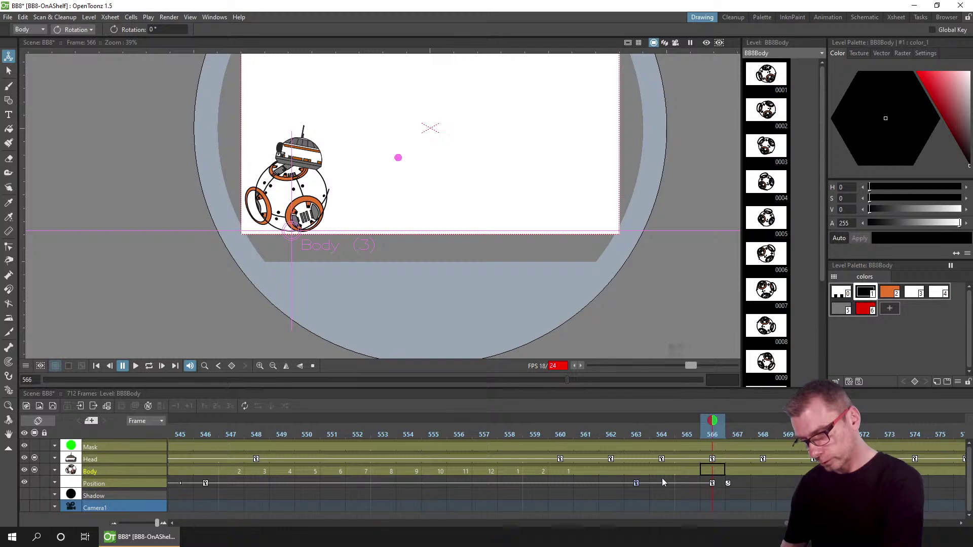
{"action": "left_click_drag", "start_coordinate": [637, 483], "coordinate": [529, 485]}
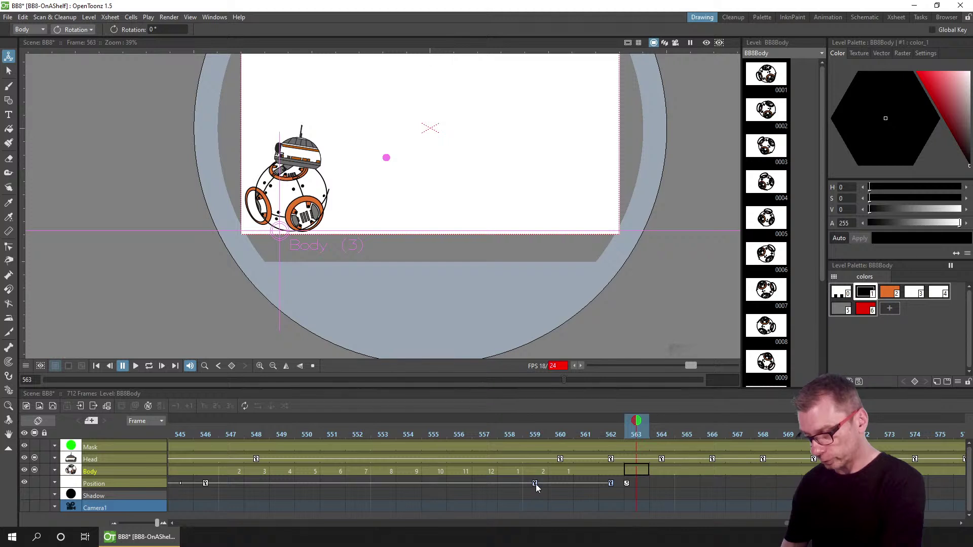
{"action": "left_click", "coordinate": [484, 430]}
{"action": "left_click_drag", "start_coordinate": [498, 432], "coordinate": [623, 436]}
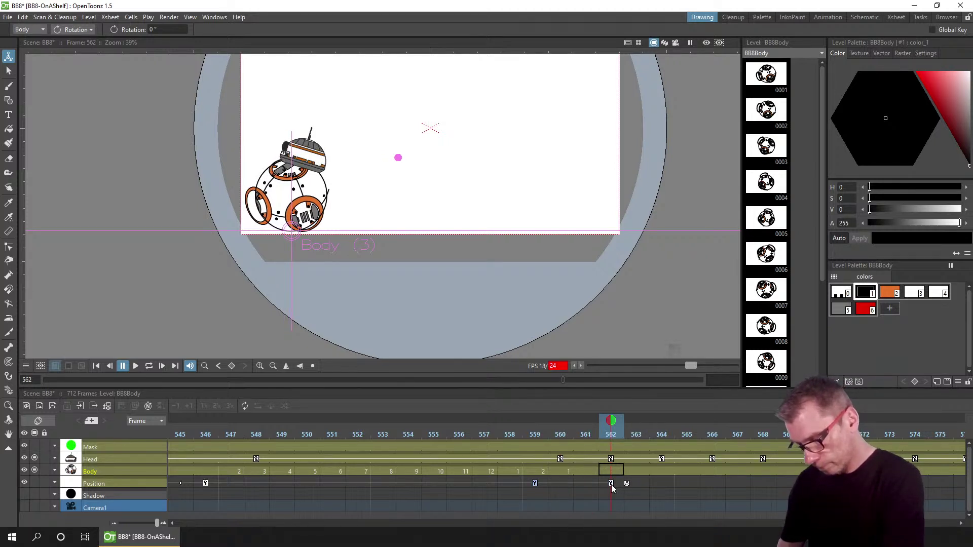
{"action": "left_click_drag", "start_coordinate": [594, 484], "coordinate": [588, 484]}
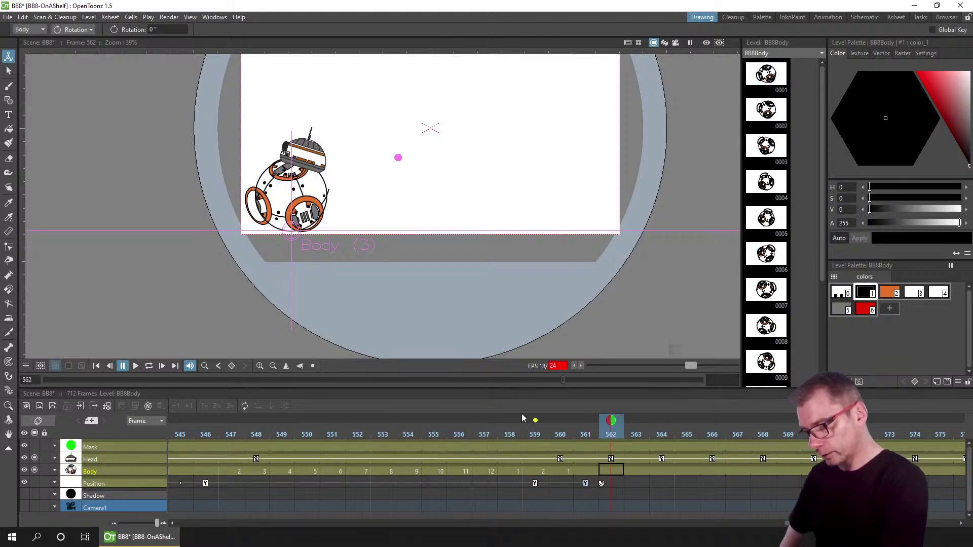
{"action": "left_click_drag", "start_coordinate": [481, 436], "coordinate": [610, 421]}
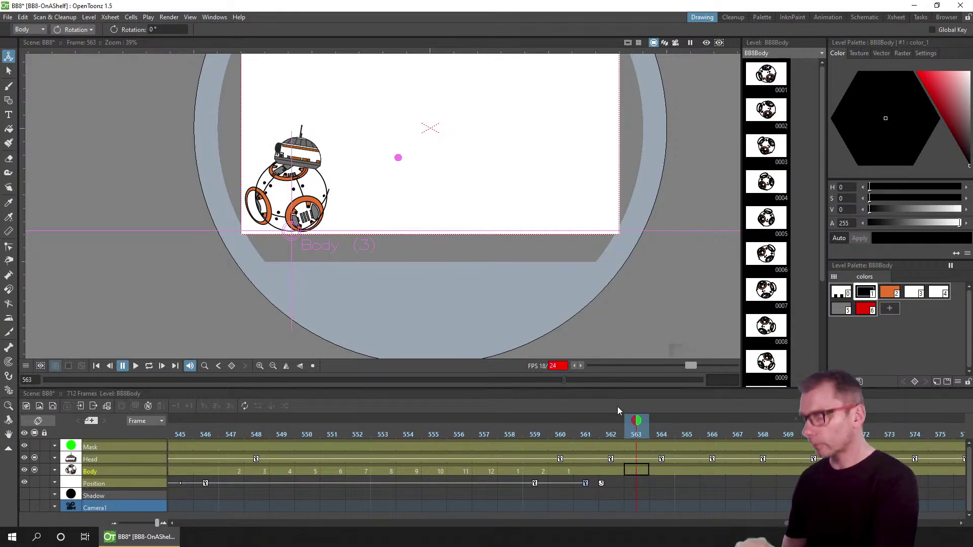
- Compare the body and head poses frame by frame between frames 557 and 561 to judge the stop of the roll
{"action": "left_click", "coordinate": [561, 467]}
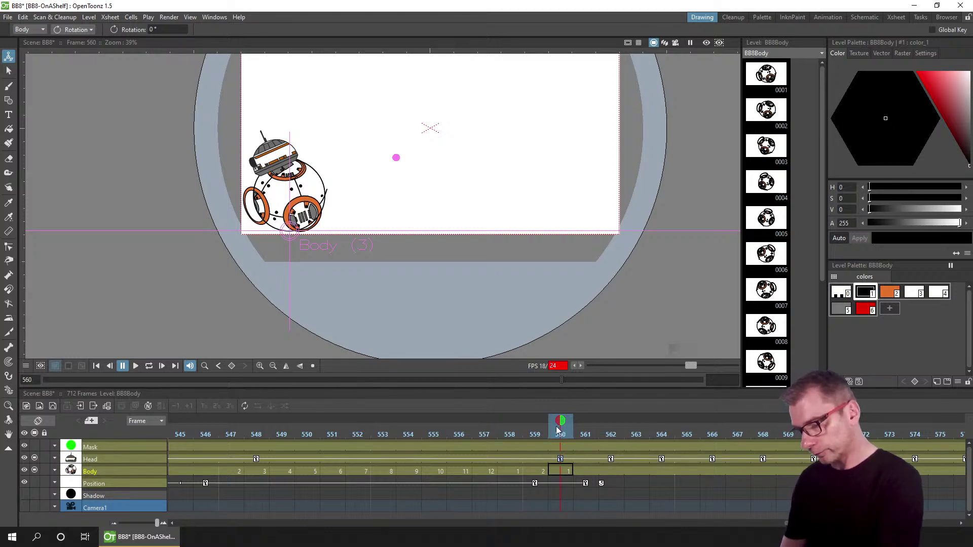
{"action": "left_click", "coordinate": [583, 434]}
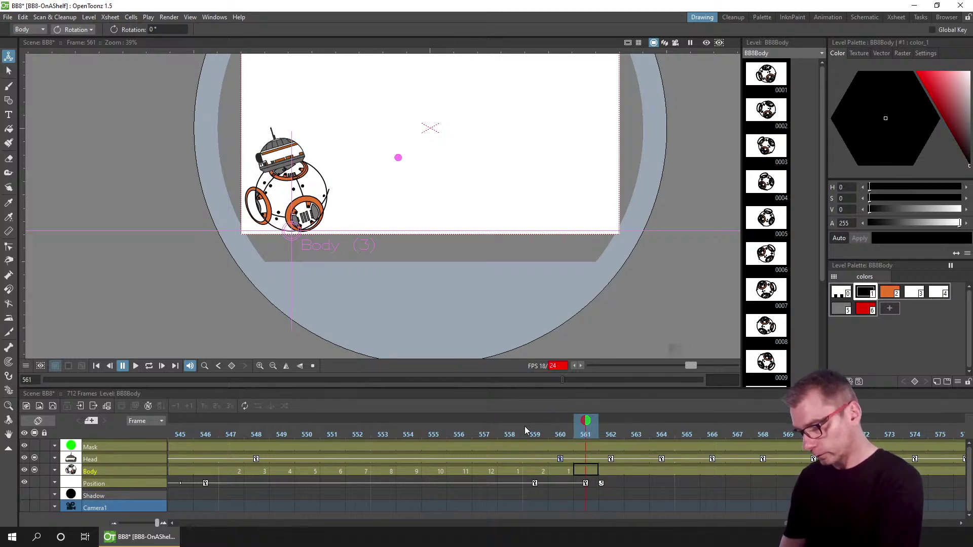
{"action": "left_click", "coordinate": [479, 434]}
{"action": "left_click", "coordinate": [502, 430]}
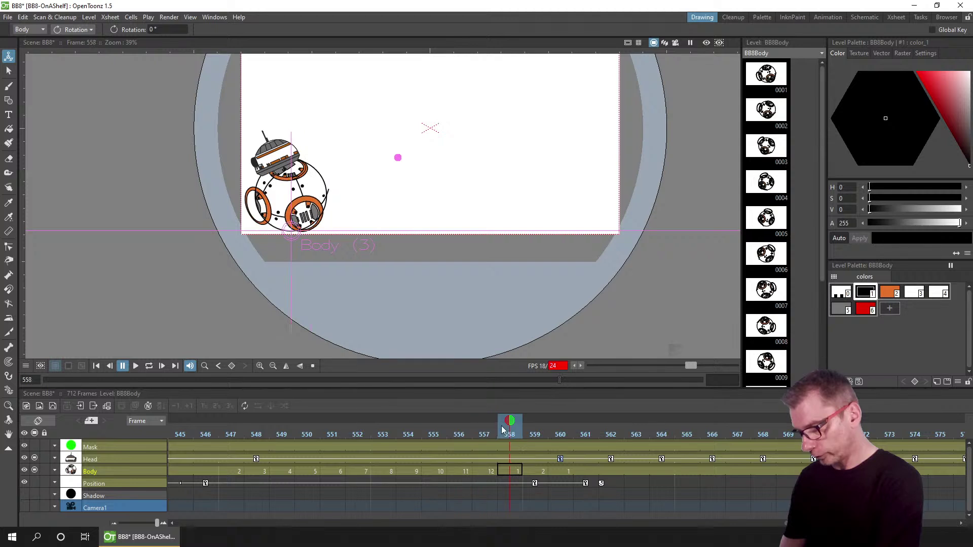
{"action": "left_click", "coordinate": [551, 431]}
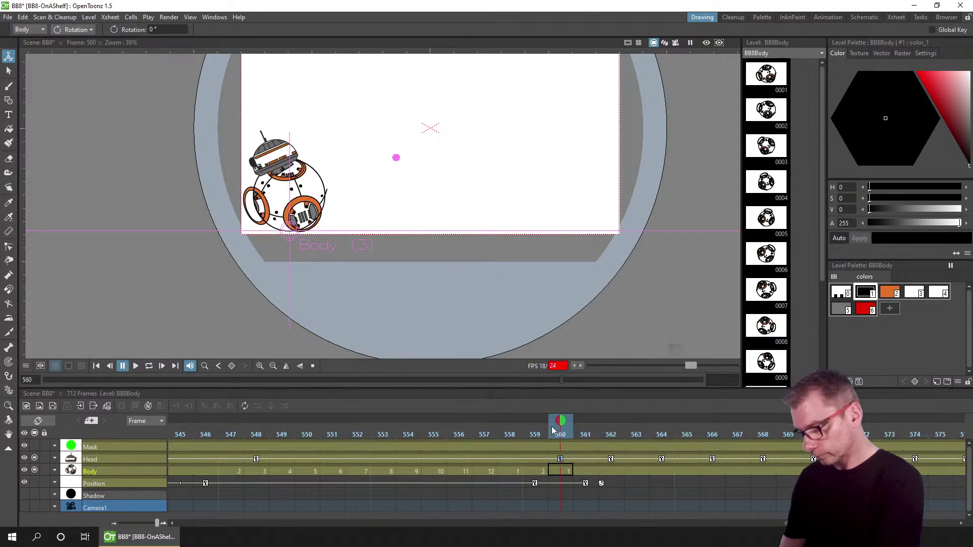
{"action": "left_click", "coordinate": [538, 433]}
{"action": "left_click", "coordinate": [512, 433]}
{"action": "left_click", "coordinate": [537, 433]}
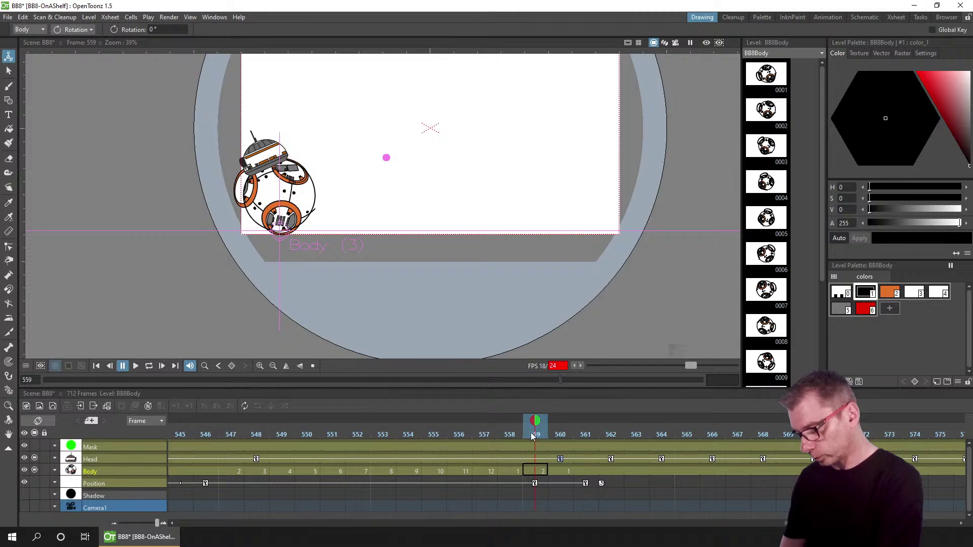
{"action": "left_click", "coordinate": [561, 434]}
{"action": "left_click", "coordinate": [575, 432]}
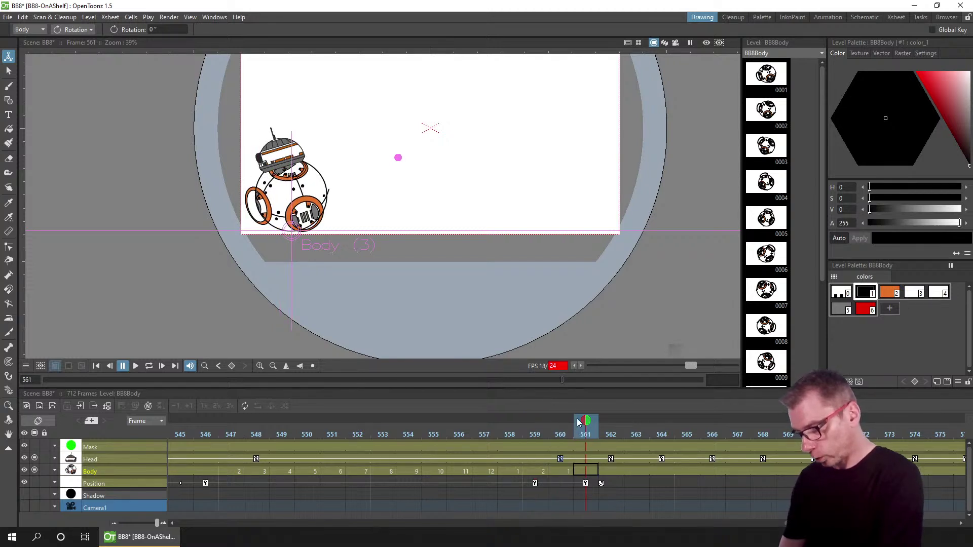
- Move the Head keyframe at frame 560 to 559, and shift all Head keyframes from frame 562 onward two frames earlier
{"action": "left_click", "coordinate": [562, 464]}
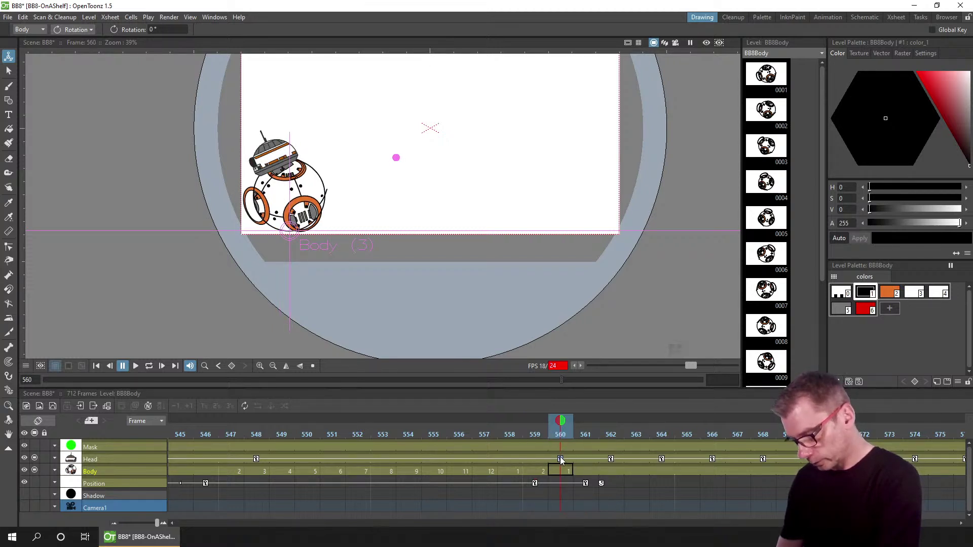
{"action": "left_click_drag", "start_coordinate": [543, 458], "coordinate": [537, 459]}
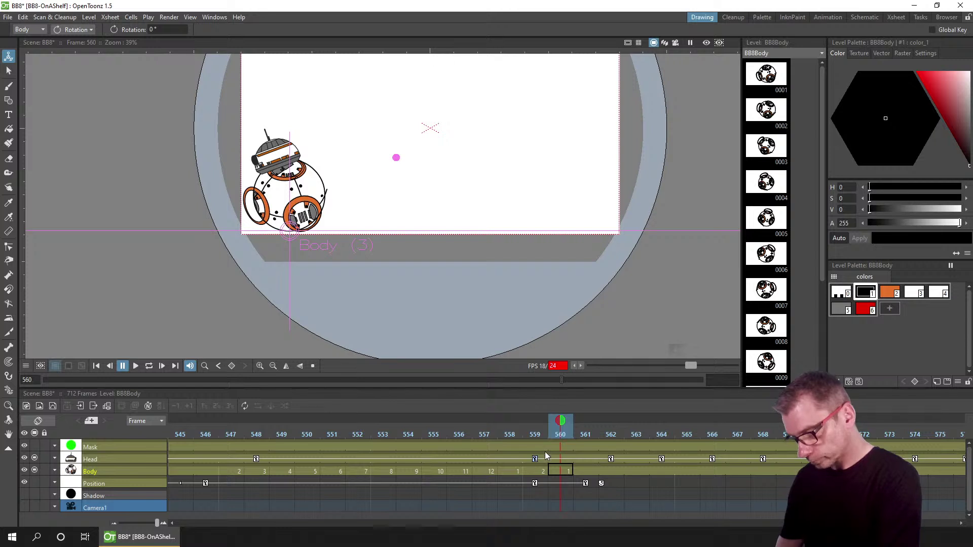
{"action": "left_click", "coordinate": [611, 460]}
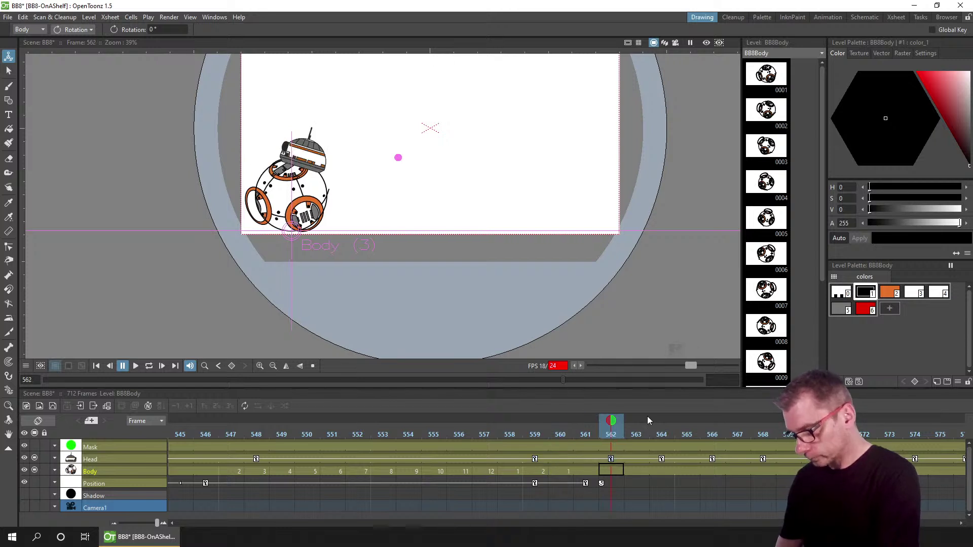
{"action": "left_click", "coordinate": [612, 458]}
{"action": "right_click", "coordinate": [613, 458]}
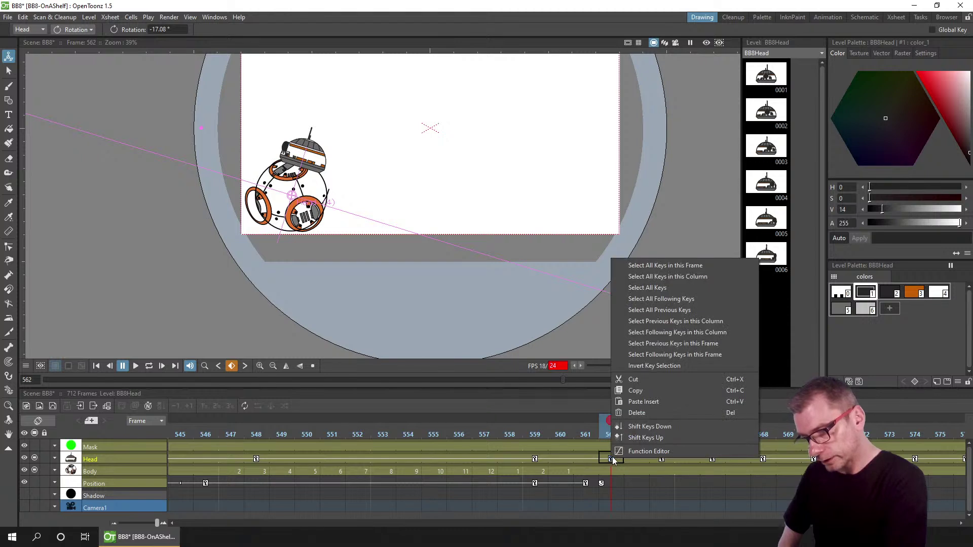
{"action": "left_click", "coordinate": [657, 332]}
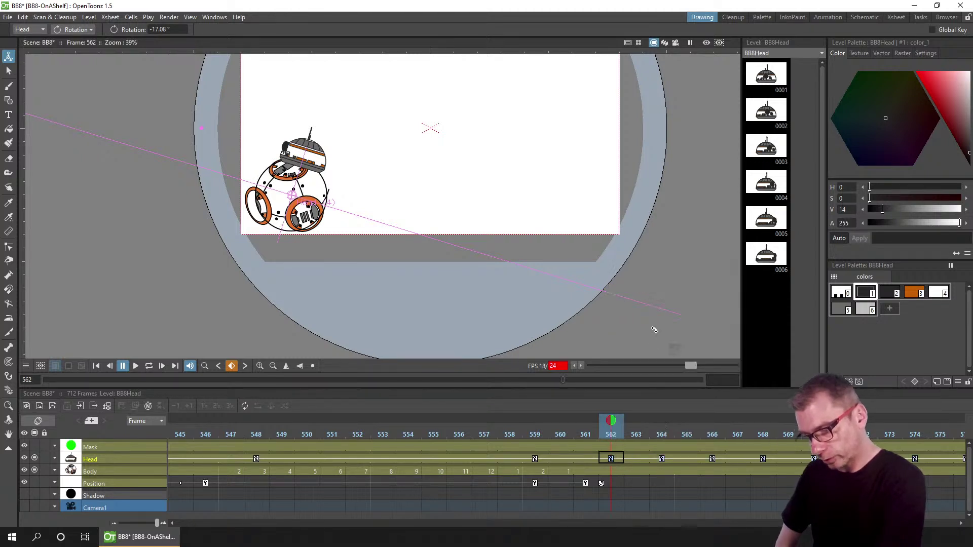
{"action": "left_click_drag", "start_coordinate": [599, 459], "coordinate": [557, 461]}
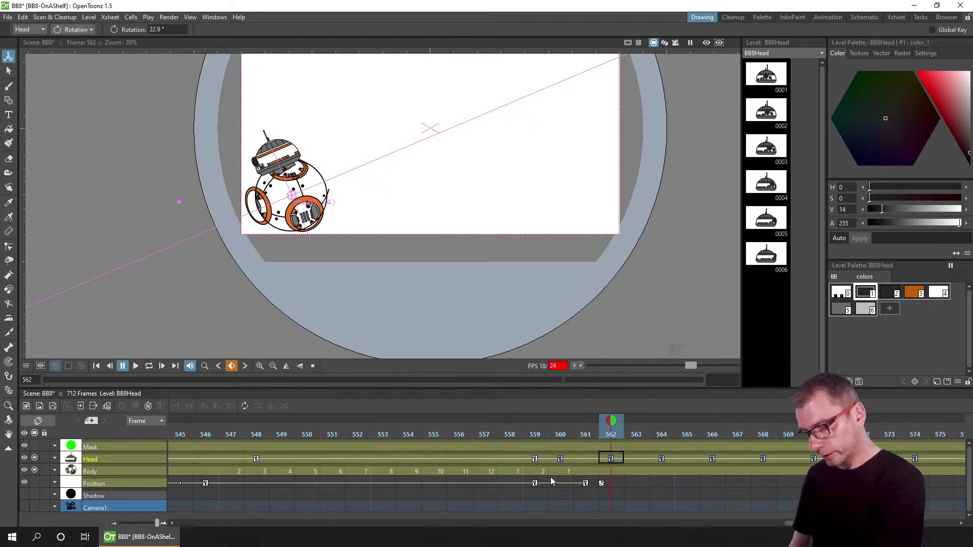
- Examine the head's swing frame by frame from frame 557 to 565 against the body's stop
{"action": "left_click", "coordinate": [498, 430]}
{"action": "left_click", "coordinate": [533, 432]}
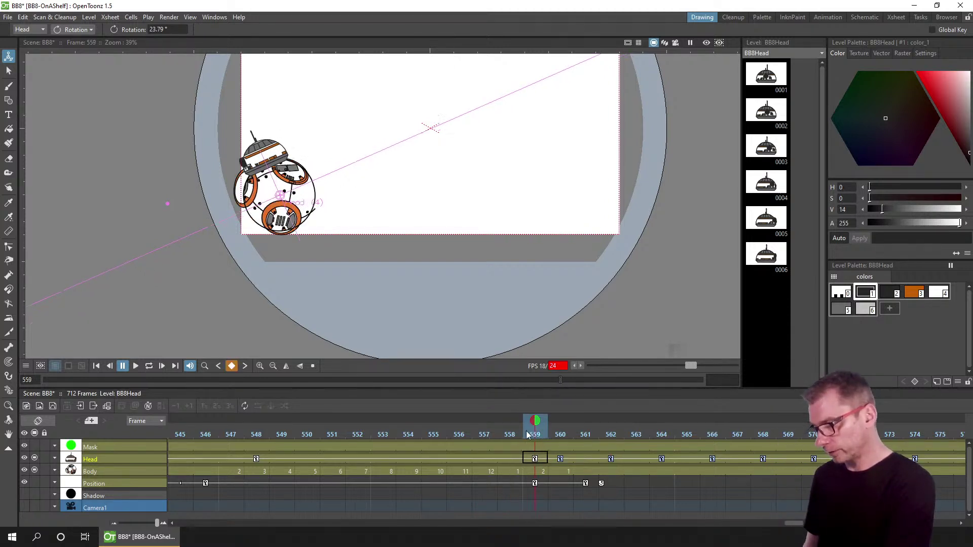
{"action": "left_click", "coordinate": [560, 432]}
{"action": "left_click", "coordinate": [579, 433]}
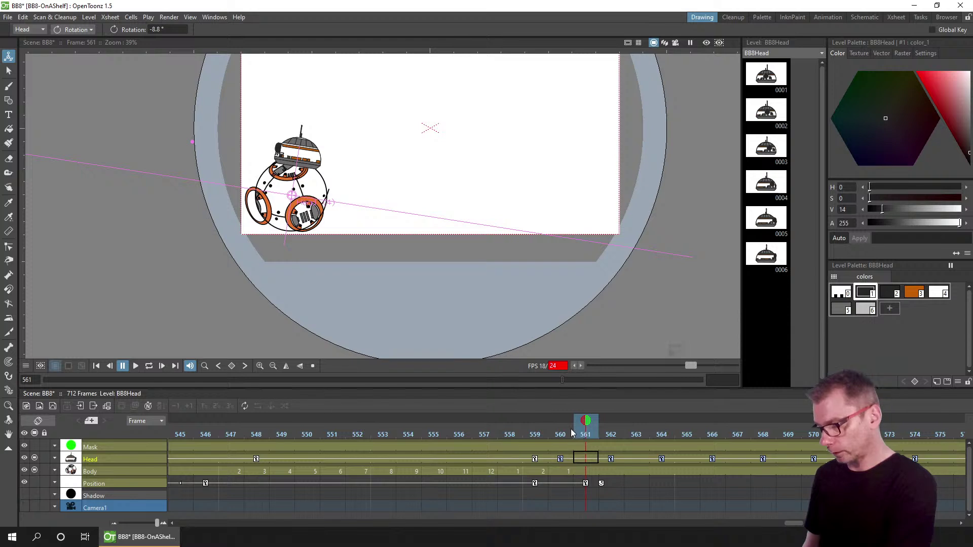
{"action": "left_click", "coordinate": [500, 432]}
{"action": "left_click", "coordinate": [534, 432]}
{"action": "left_click", "coordinate": [562, 433]}
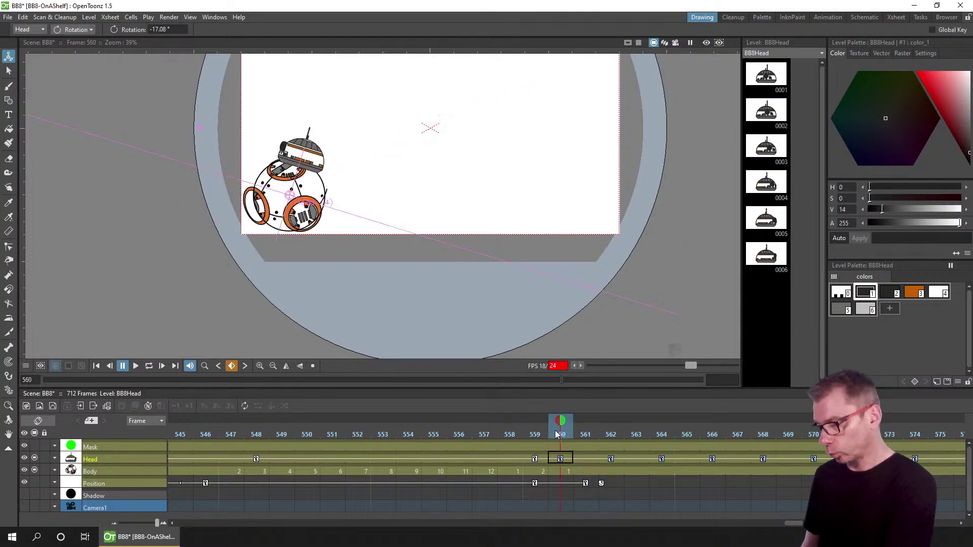
{"action": "left_click", "coordinate": [589, 434]}
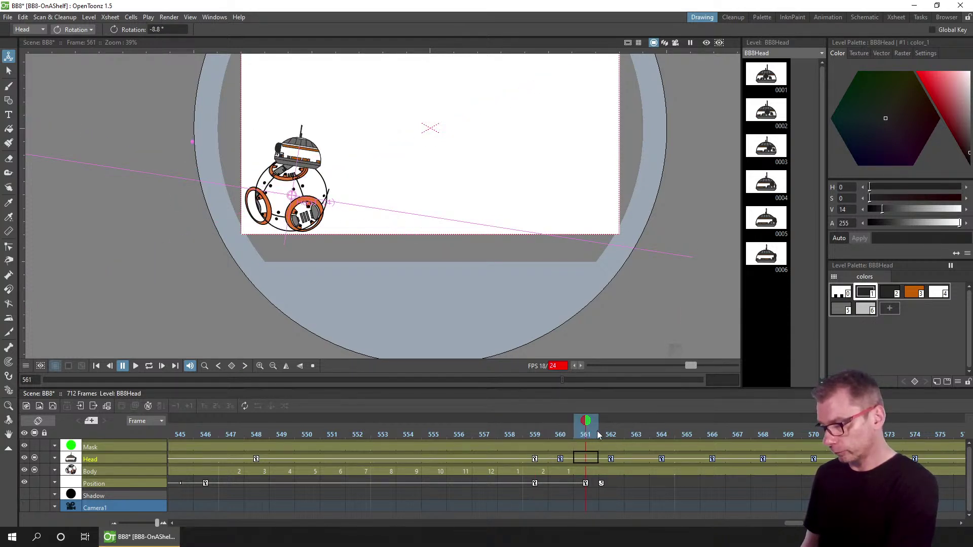
{"action": "left_click", "coordinate": [619, 432]}
{"action": "left_click", "coordinate": [635, 431]}
{"action": "left_click", "coordinate": [672, 430]}
{"action": "left_click", "coordinate": [676, 421]}
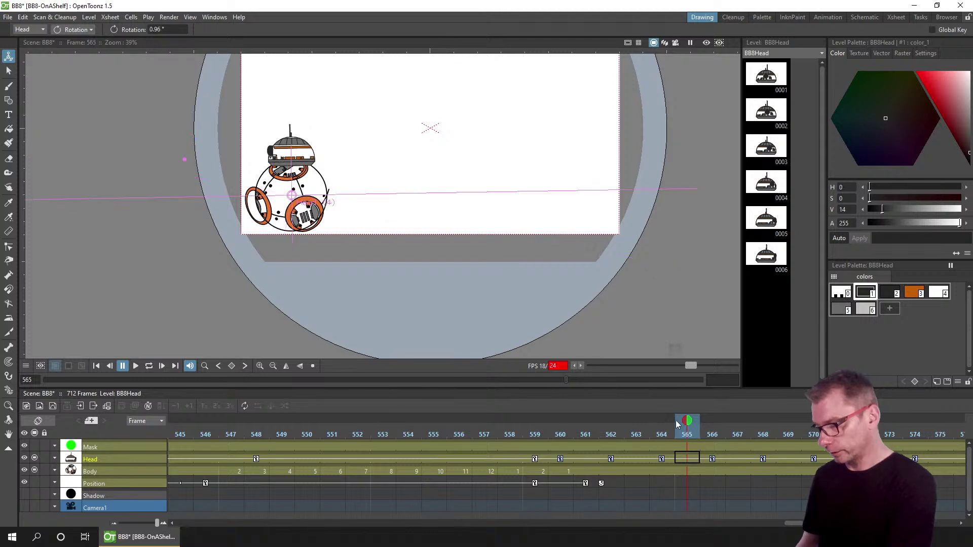
- Save the scene and play back the return roll twice, from frame 542 and from frame 538
{"action": "key", "text": "ctrl+s"}
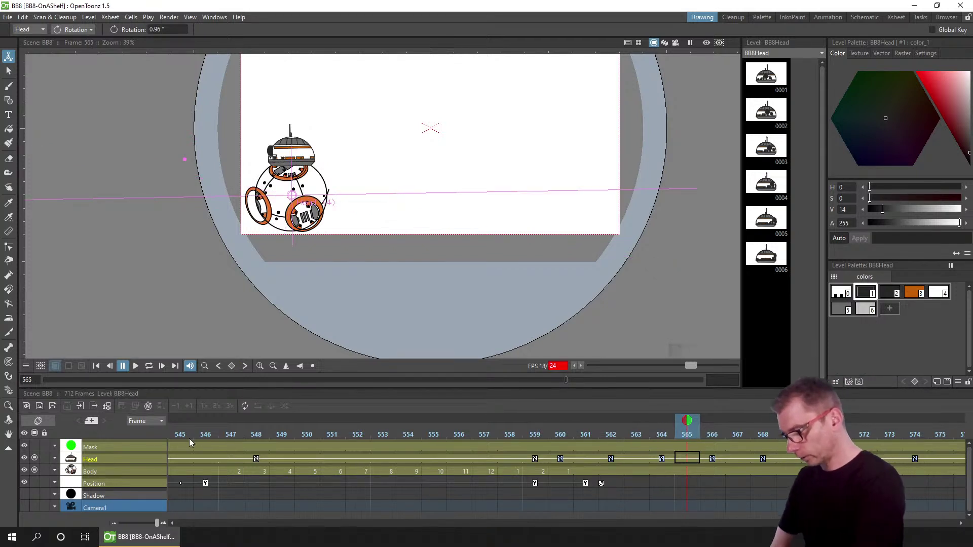
{"action": "left_click", "coordinate": [185, 432]}
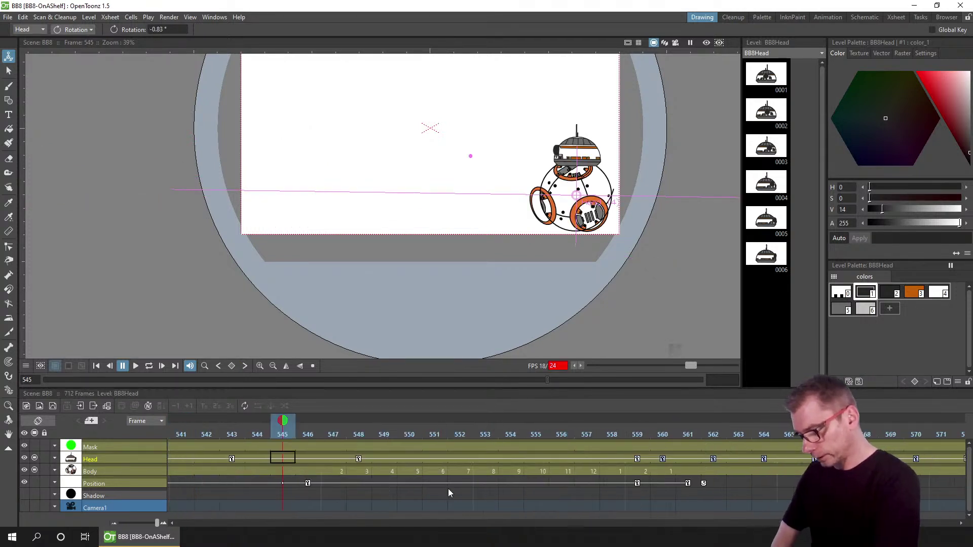
{"action": "left_click", "coordinate": [290, 417]}
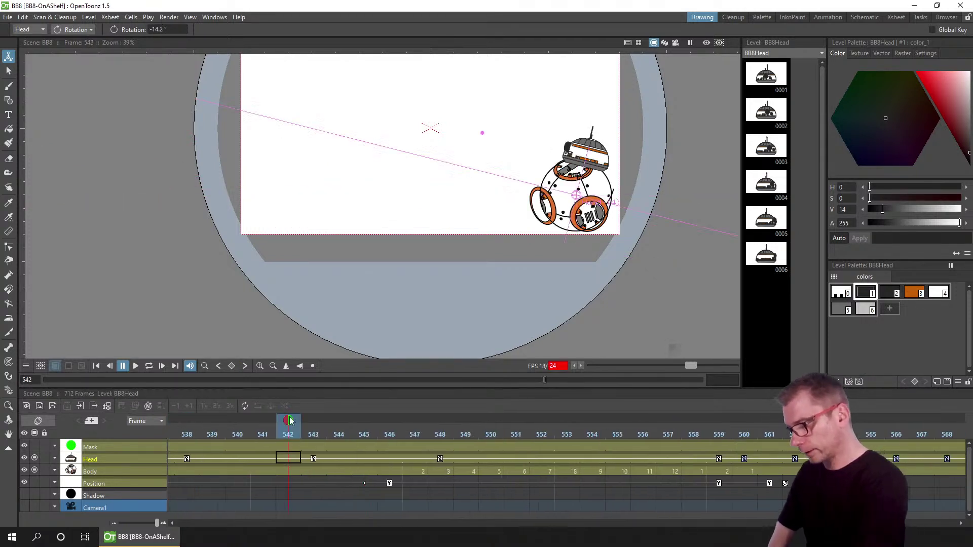
{"action": "left_click", "coordinate": [135, 366]}
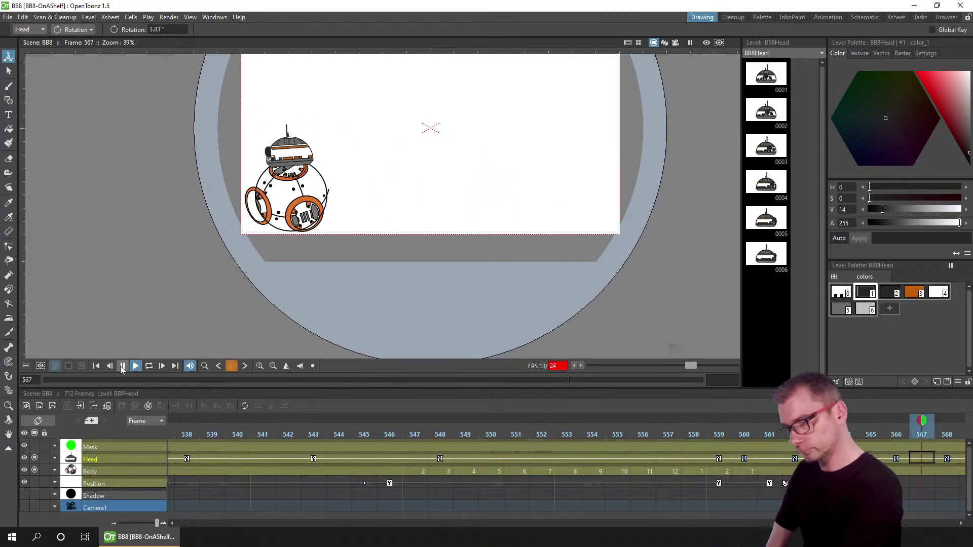
{"action": "left_click", "coordinate": [122, 366]}
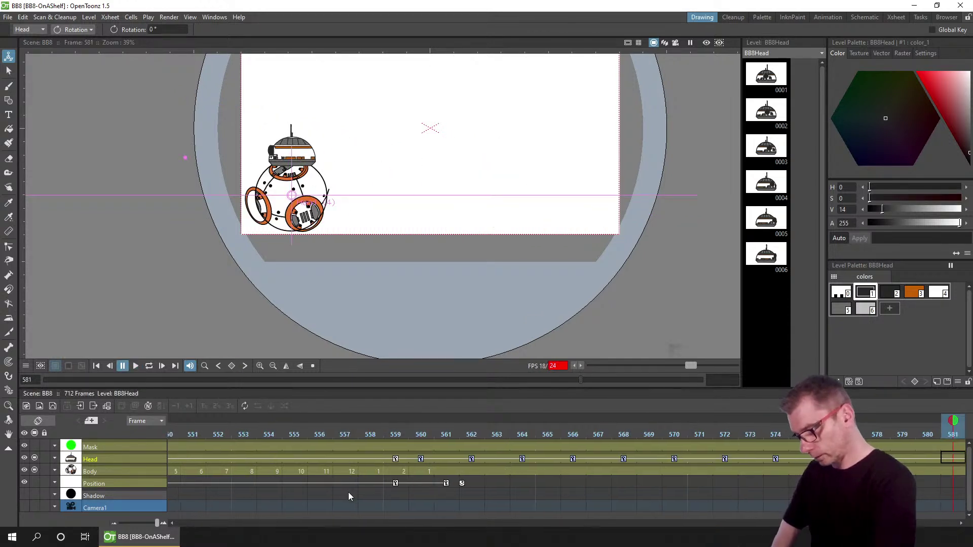
{"action": "scroll", "coordinate": [671, 502], "scroll_direction": "up", "scroll_amount": 5}
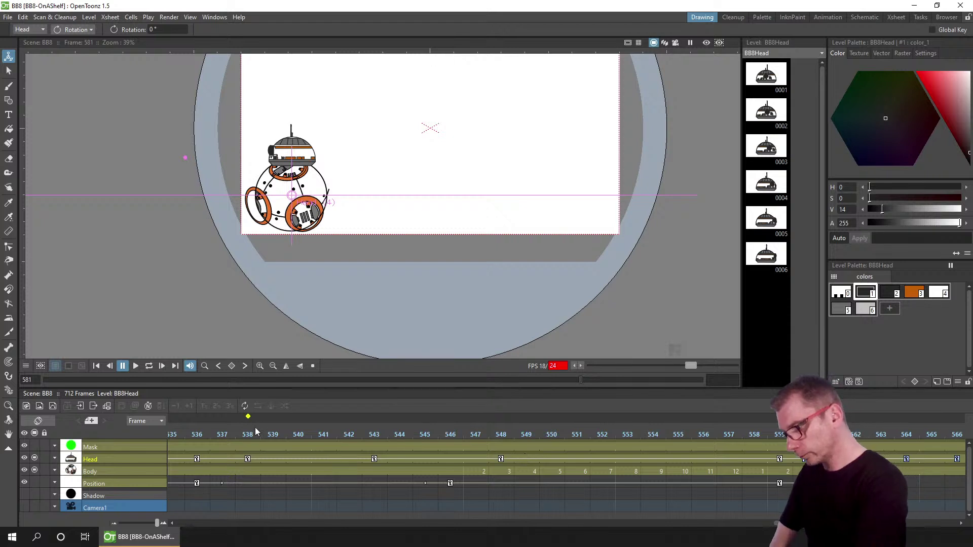
{"action": "left_click", "coordinate": [254, 422]}
{"action": "left_click", "coordinate": [135, 366]}
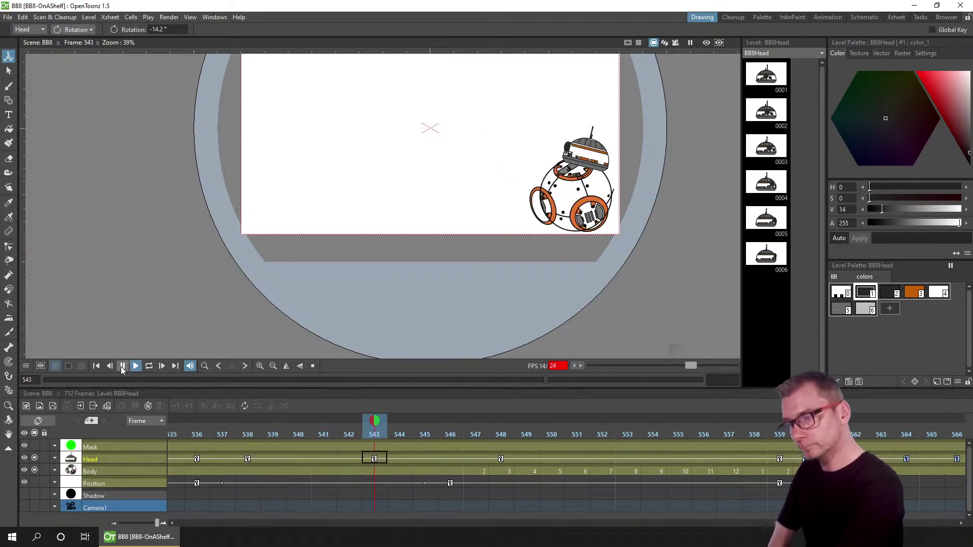
{"action": "left_click", "coordinate": [123, 367]}
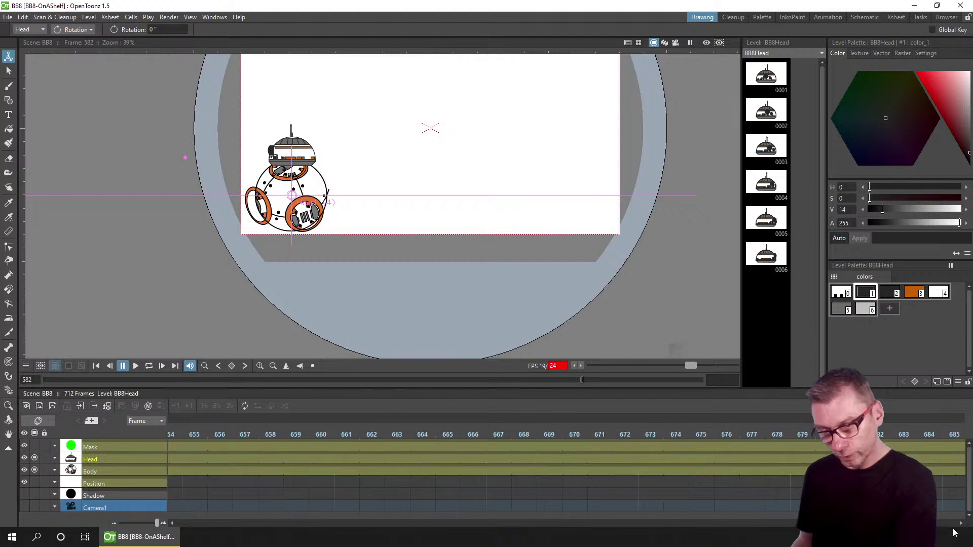
- Set the stop marker at frame 712, return the timeline to its start and save the scene
{"action": "left_click_drag", "start_coordinate": [796, 523], "coordinate": [887, 523]}
{"action": "scroll", "coordinate": [935, 433], "scroll_direction": "right", "scroll_amount": 10}
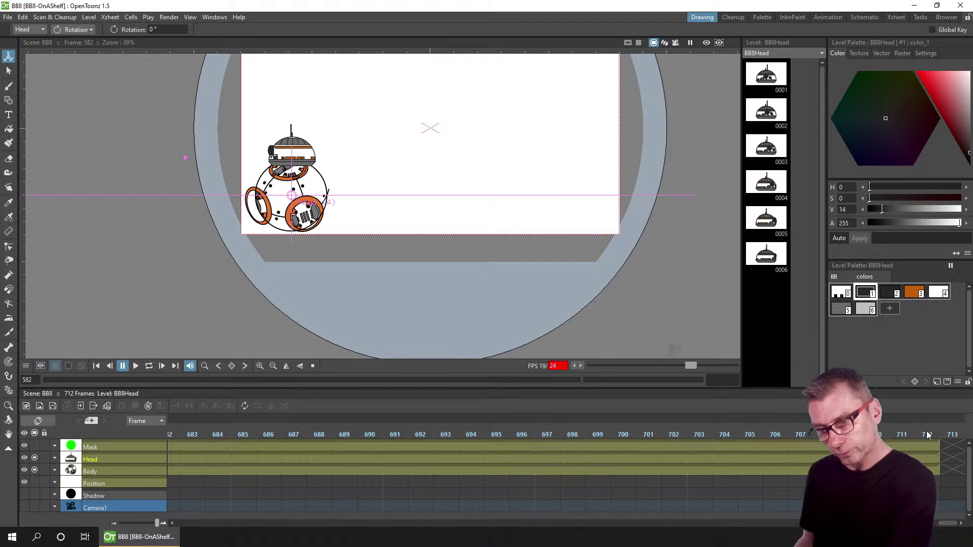
{"action": "left_click", "coordinate": [927, 434]}
{"action": "right_click", "coordinate": [927, 434]}
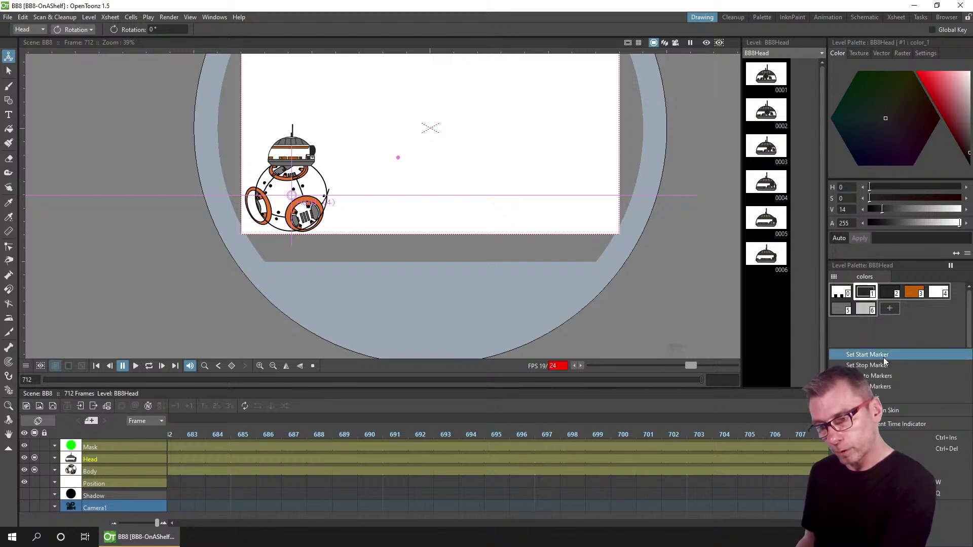
{"action": "left_click", "coordinate": [871, 366]}
{"action": "left_click_drag", "start_coordinate": [944, 522], "coordinate": [160, 525]}
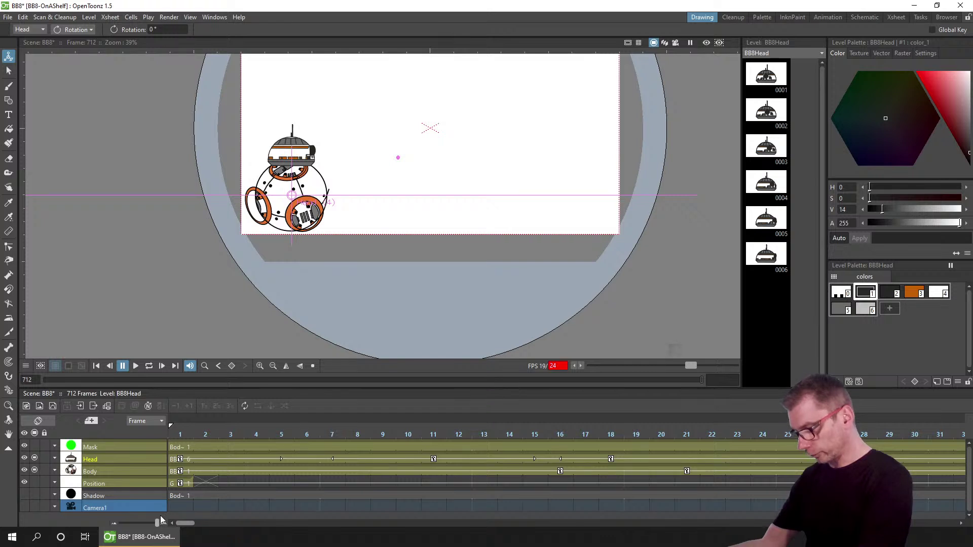
{"action": "left_click", "coordinate": [181, 421]}
{"action": "key", "text": "ctrl+s"}
- Open the output settings and set the render's end frame to 712
{"action": "left_click", "coordinate": [169, 17]}
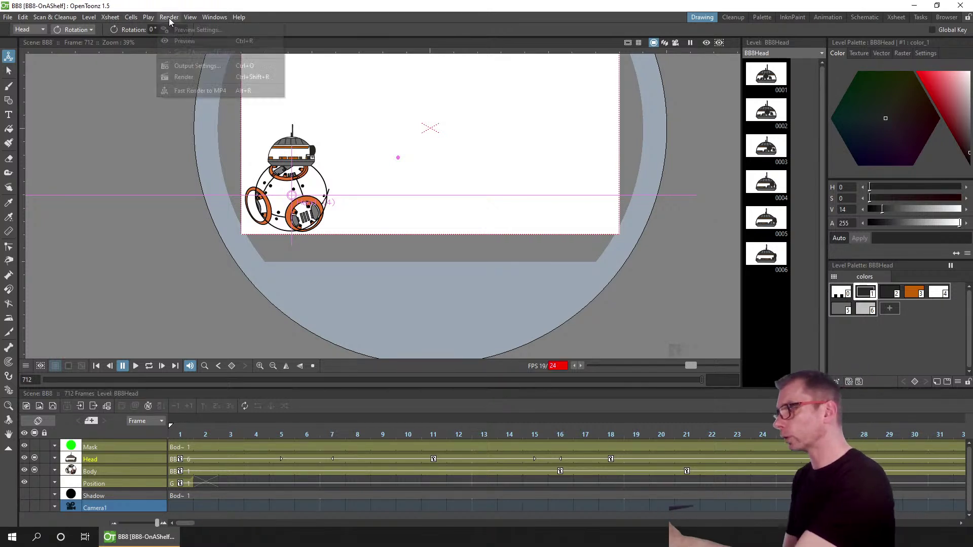
{"action": "left_click", "coordinate": [206, 65]}
{"action": "double_click", "coordinate": [351, 271]}
{"action": "type", "text": "712"}
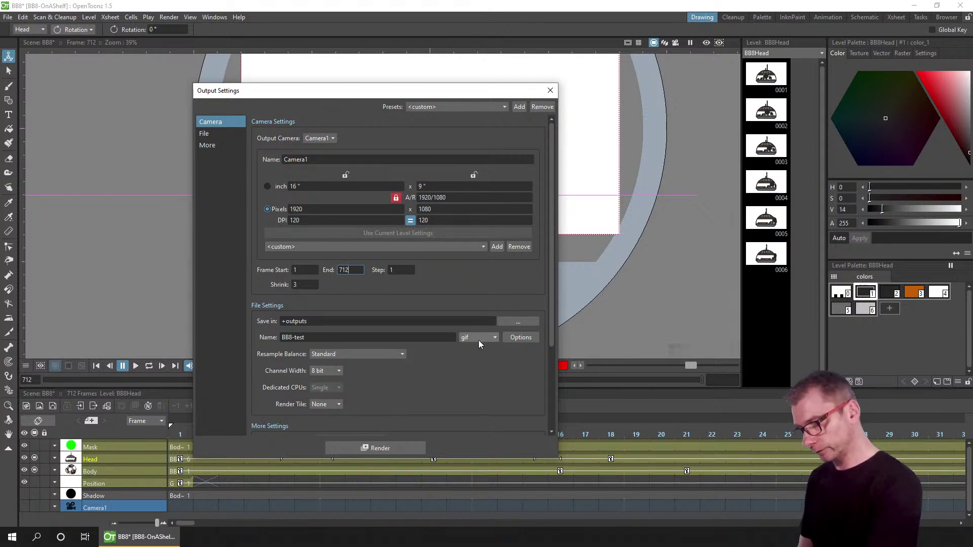
- Name the output file BB8-pacing, render the animation as a GIF and close the output settings
{"action": "left_click", "coordinate": [327, 339]}
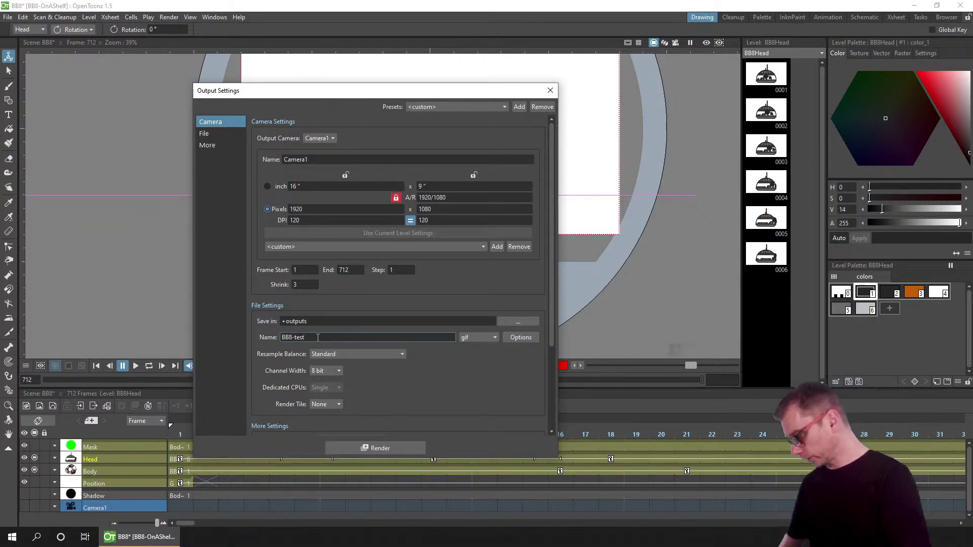
{"action": "key", "text": "BackSpace"}
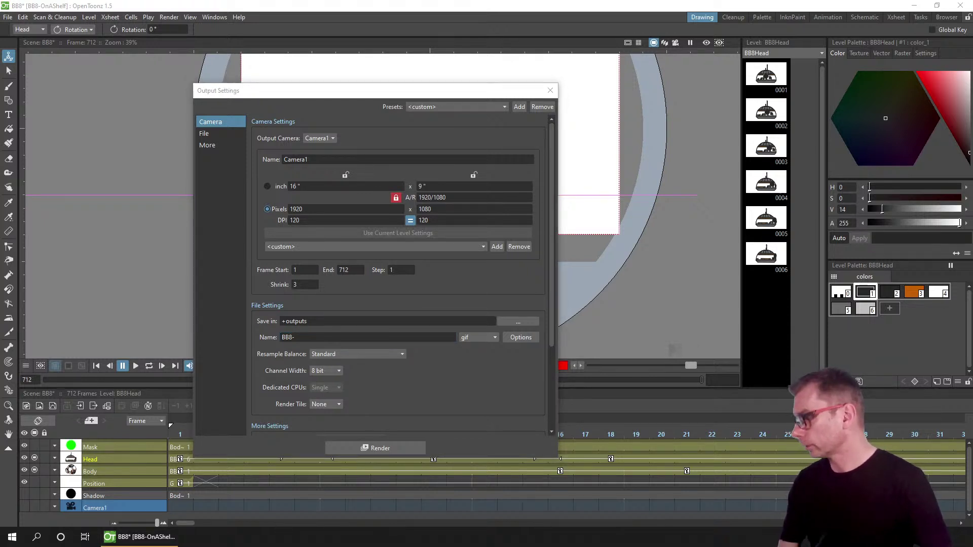
{"action": "left_click", "coordinate": [318, 338]}
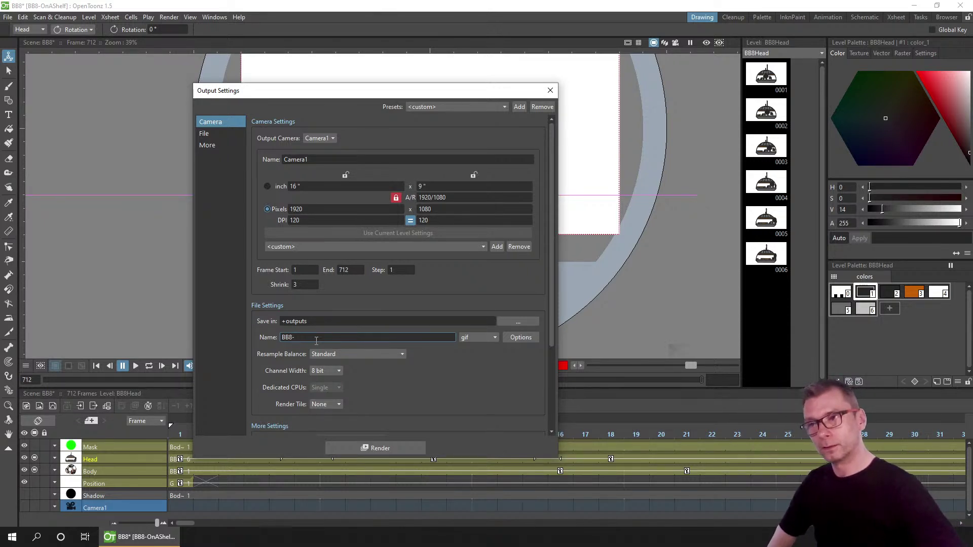
{"action": "type", "text": "poacing"}
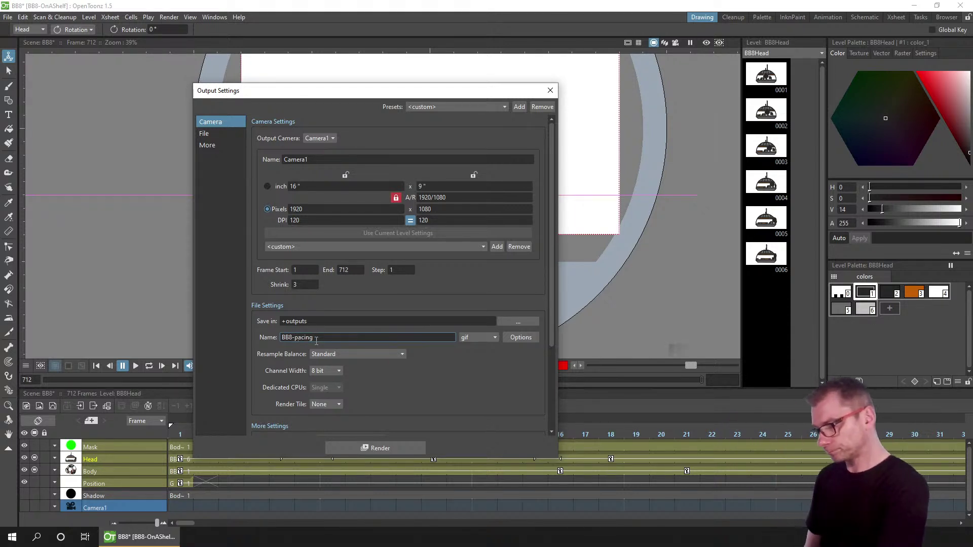
{"action": "left_click", "coordinate": [371, 450]}
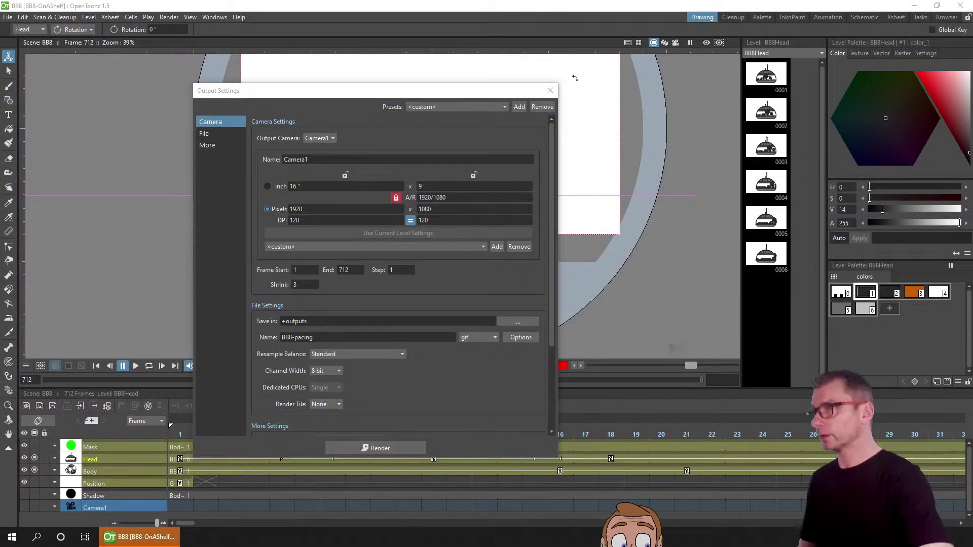
{"action": "left_click", "coordinate": [553, 94]}
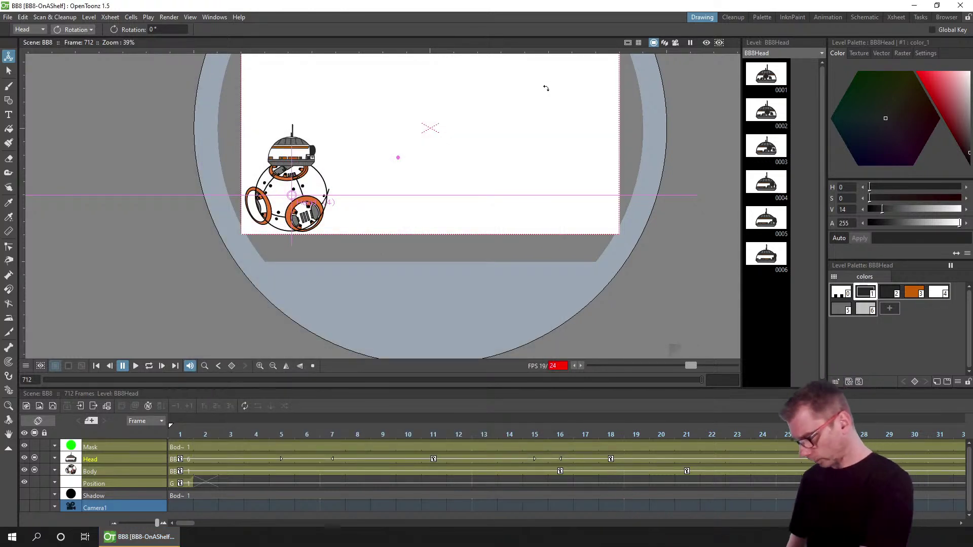
- Reduce the Position column's global scale at frame 1 to 45.99 %
{"action": "left_click", "coordinate": [185, 483]}
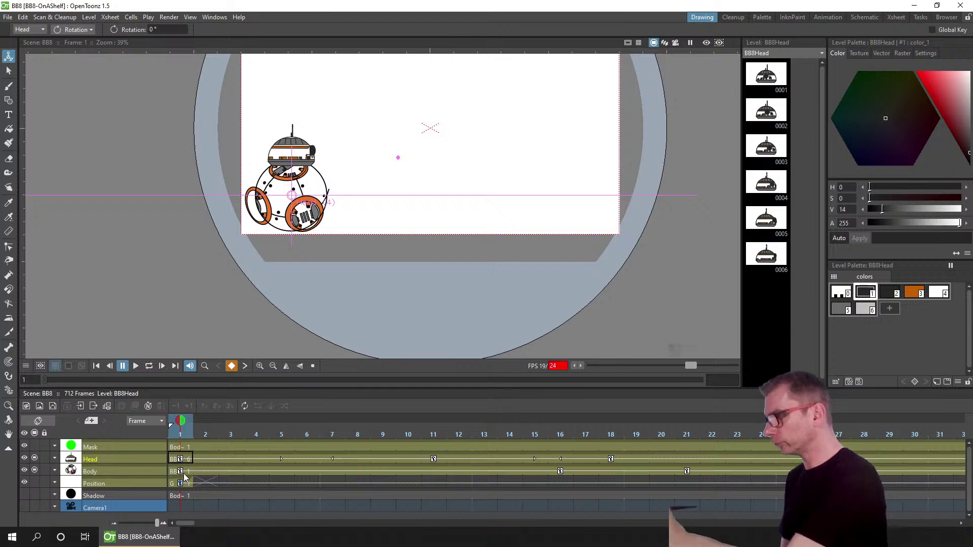
{"action": "left_click", "coordinate": [187, 486]}
{"action": "left_click", "coordinate": [90, 33]}
{"action": "left_click", "coordinate": [85, 67]}
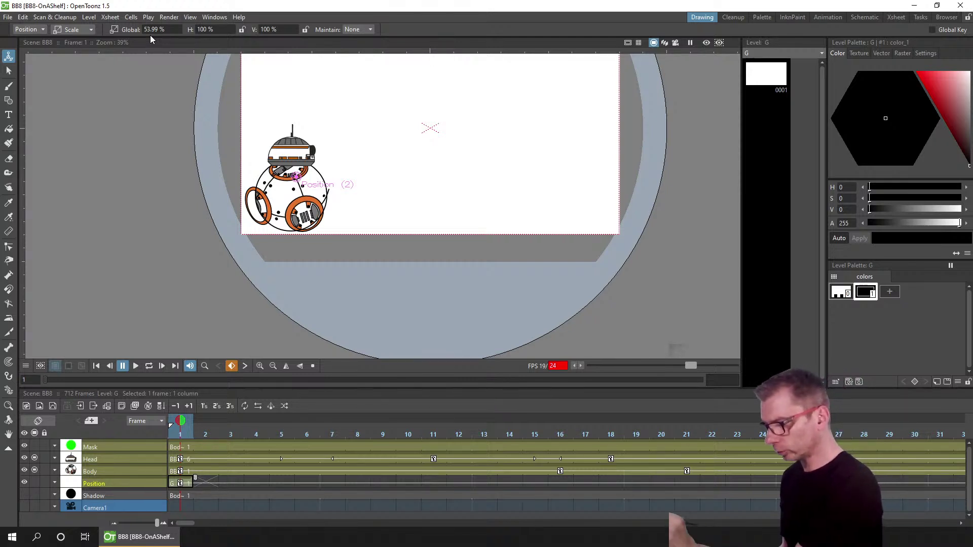
{"action": "left_click_drag", "start_coordinate": [129, 28], "coordinate": [122, 29]}
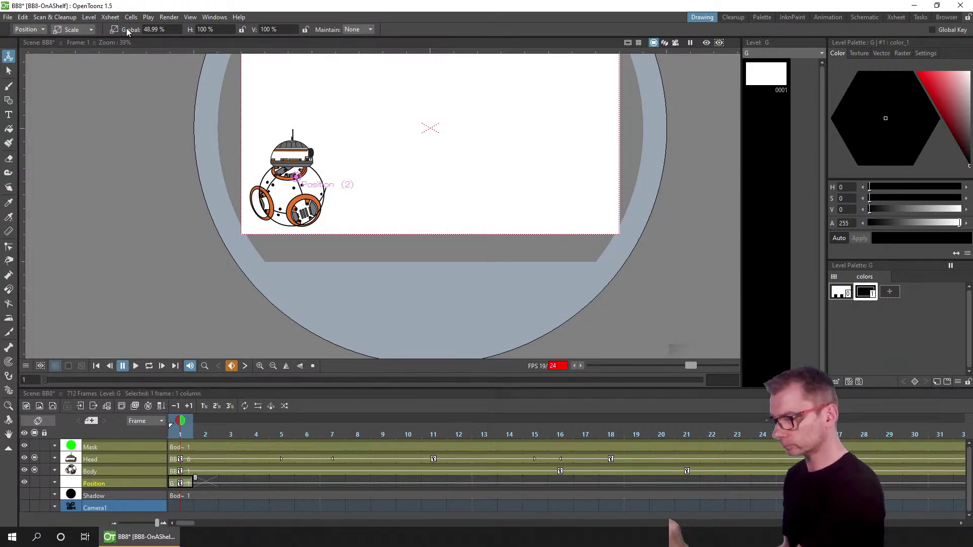
{"action": "left_click_drag", "start_coordinate": [123, 29], "coordinate": [124, 30]}
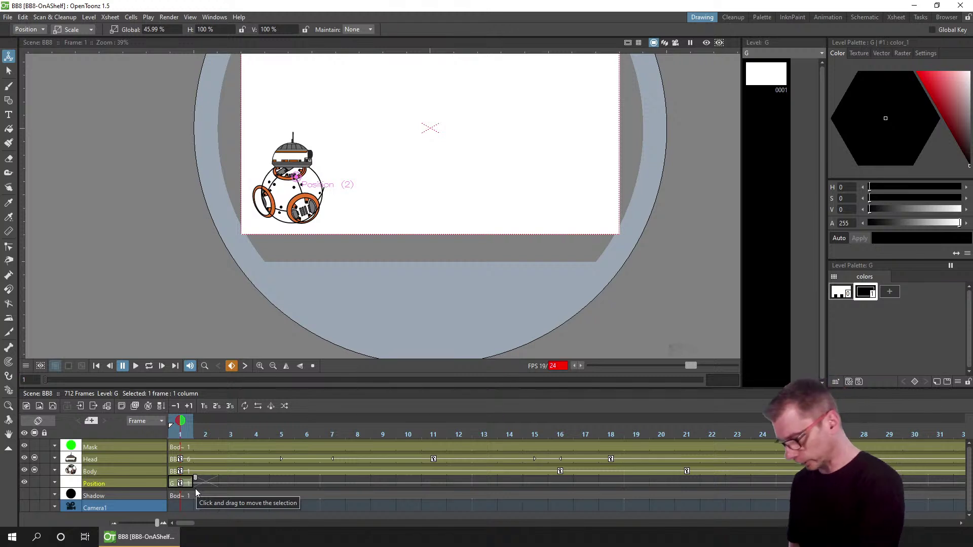
- Check the Position scale around frame 183, then hide the Head's Rotation and Scale H channels in the Animation room's function editor
{"action": "left_click_drag", "start_coordinate": [153, 524], "coordinate": [115, 528]}
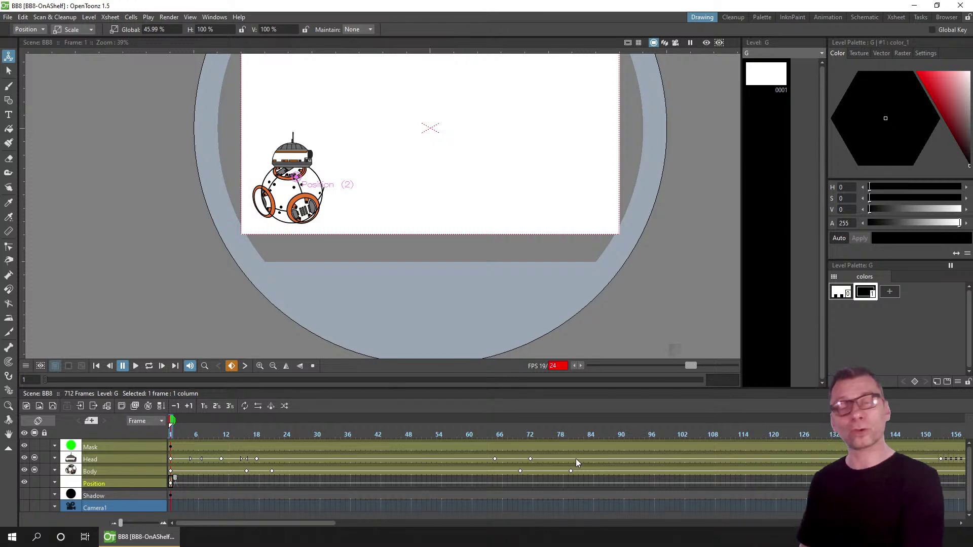
{"action": "left_click", "coordinate": [103, 483]}
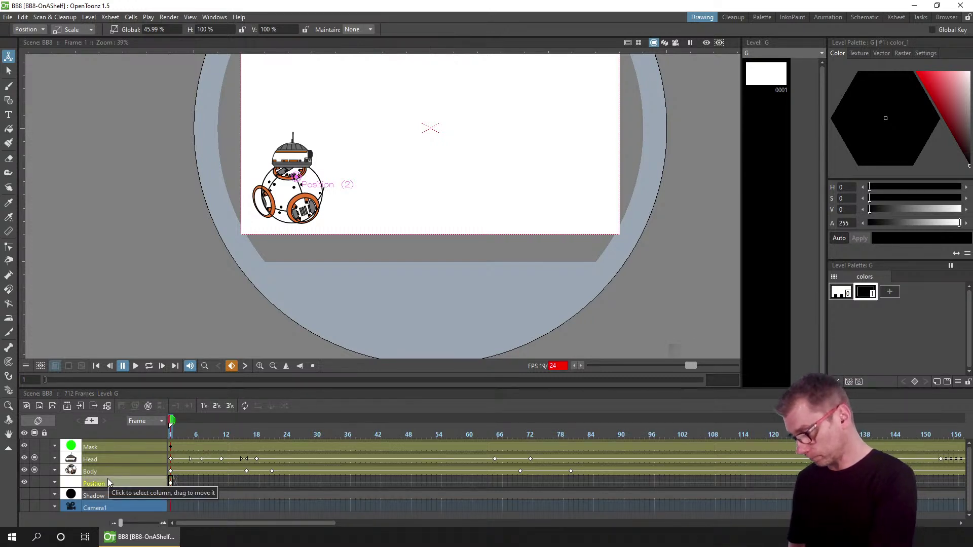
{"action": "left_click_drag", "start_coordinate": [261, 525], "coordinate": [480, 522]}
{"action": "left_click_drag", "start_coordinate": [461, 427], "coordinate": [117, 440]}
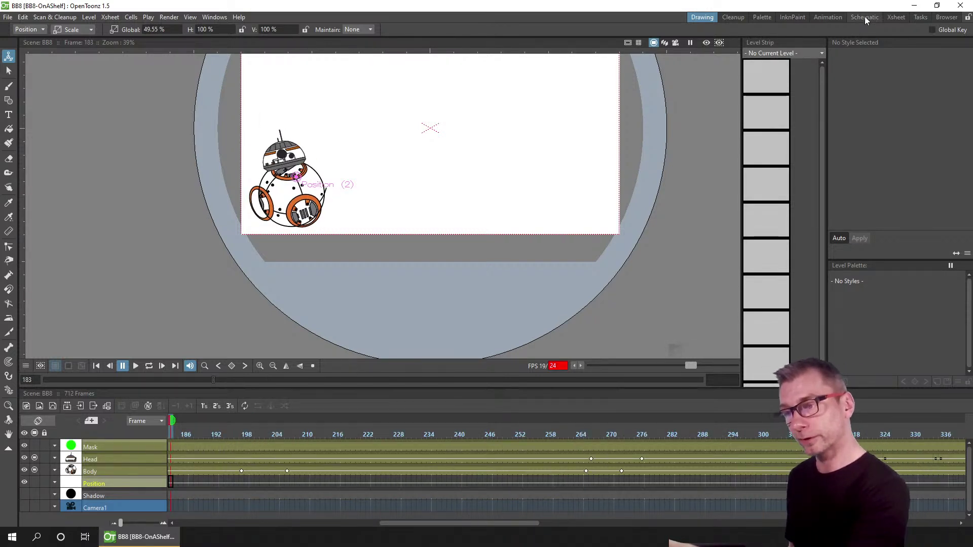
{"action": "left_click", "coordinate": [827, 18]}
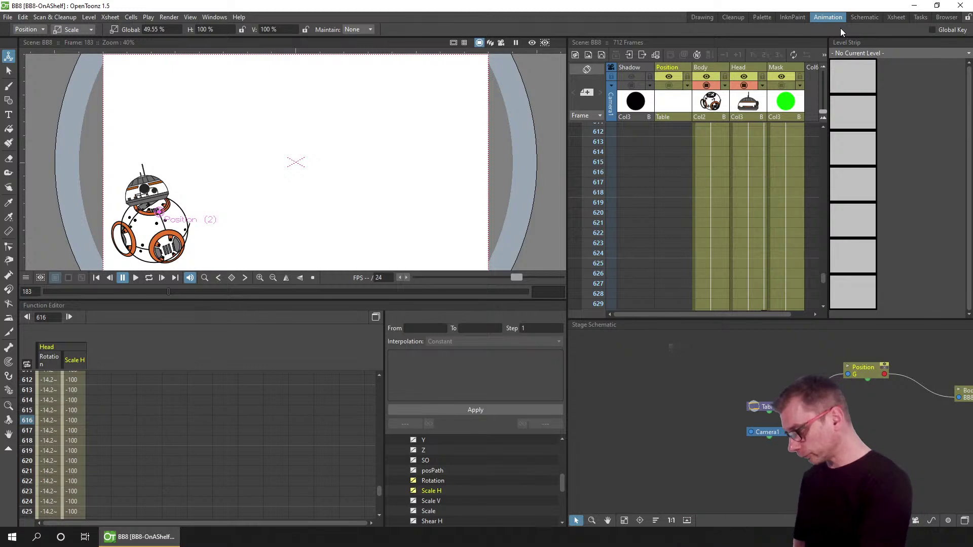
{"action": "left_click", "coordinate": [413, 491]}
{"action": "left_click", "coordinate": [414, 481]}
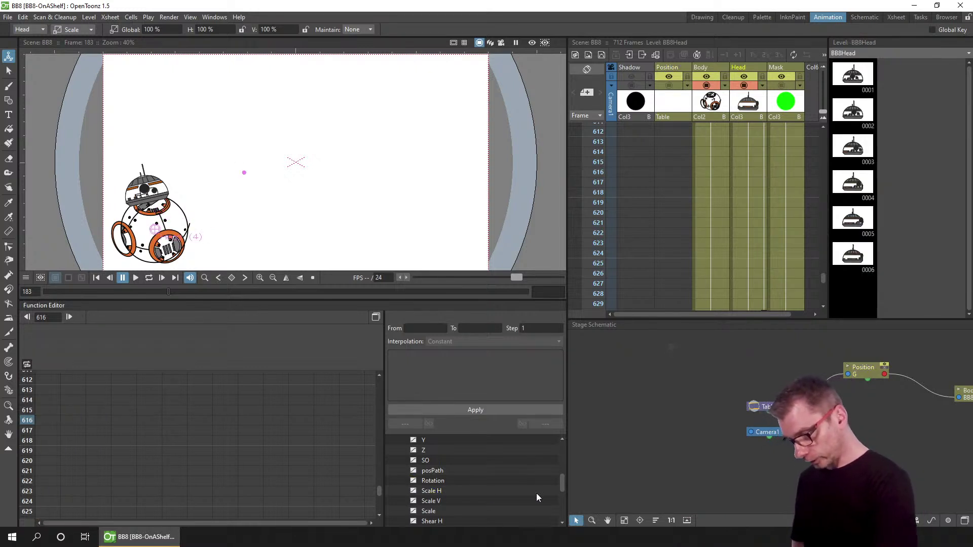
- Collapse the Head channels, expand the Position channels and display Position's Scale in the function editor
{"action": "left_click_drag", "start_coordinate": [564, 487], "coordinate": [564, 472]}
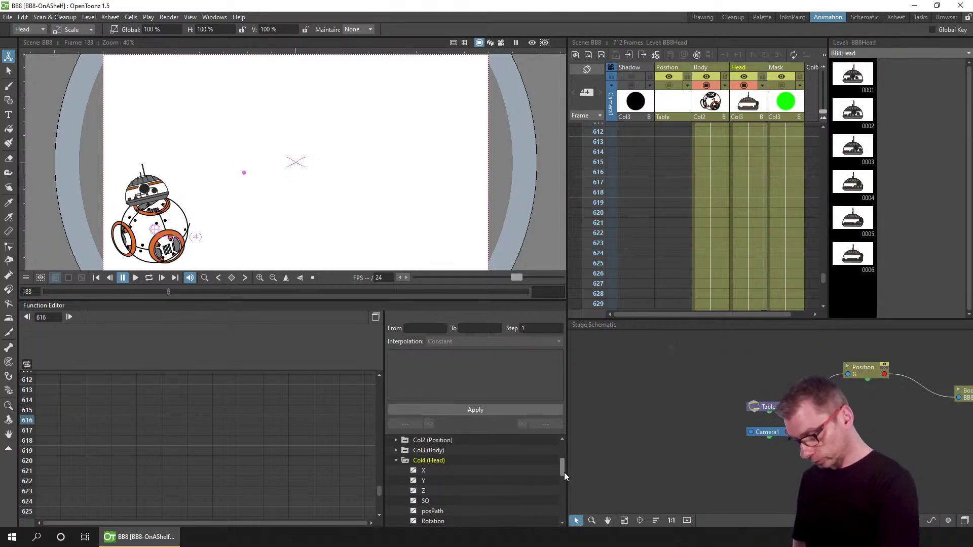
{"action": "left_click", "coordinate": [396, 460]}
{"action": "left_click", "coordinate": [396, 440]}
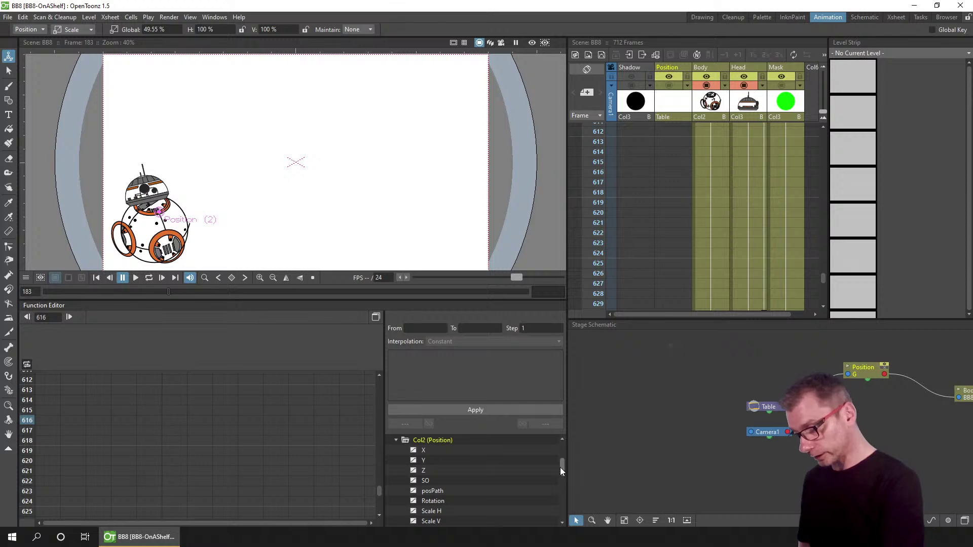
{"action": "left_click_drag", "start_coordinate": [561, 470], "coordinate": [562, 477]}
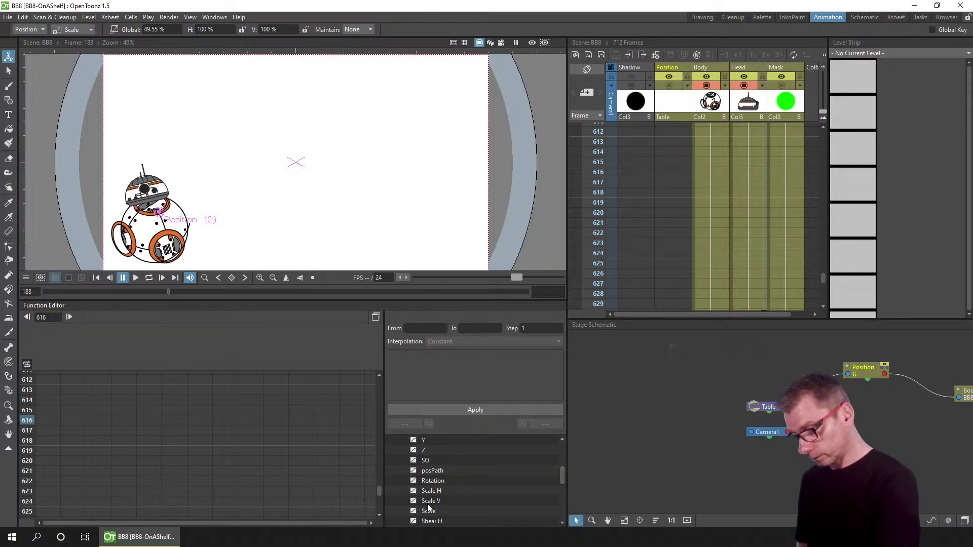
{"action": "left_click", "coordinate": [413, 512]}
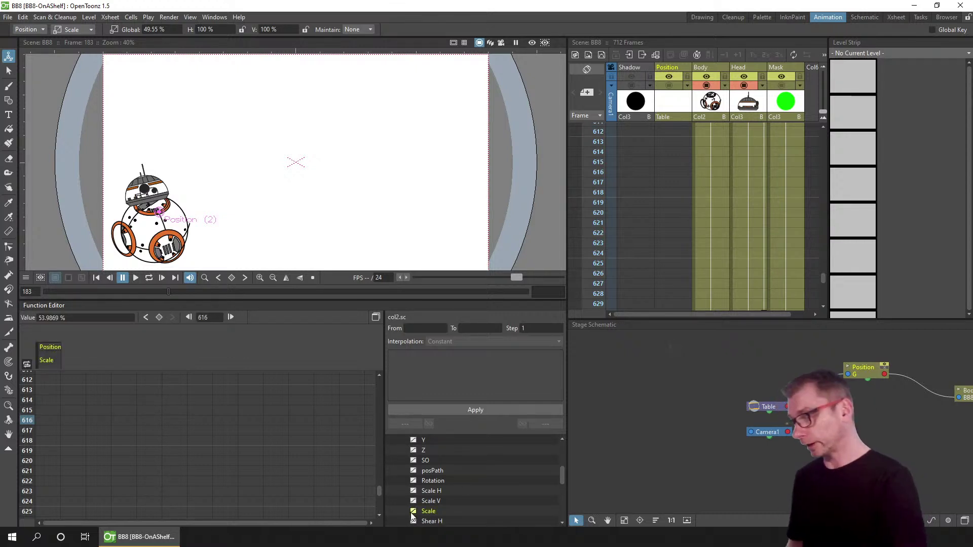
- Delete the Position Scale keyframes after frame 1, including the one at frame 394, and save the scene
{"action": "scroll", "coordinate": [379, 490], "scroll_direction": "down", "scroll_amount": 1}
{"action": "left_click_drag", "start_coordinate": [378, 482], "coordinate": [375, 376]}
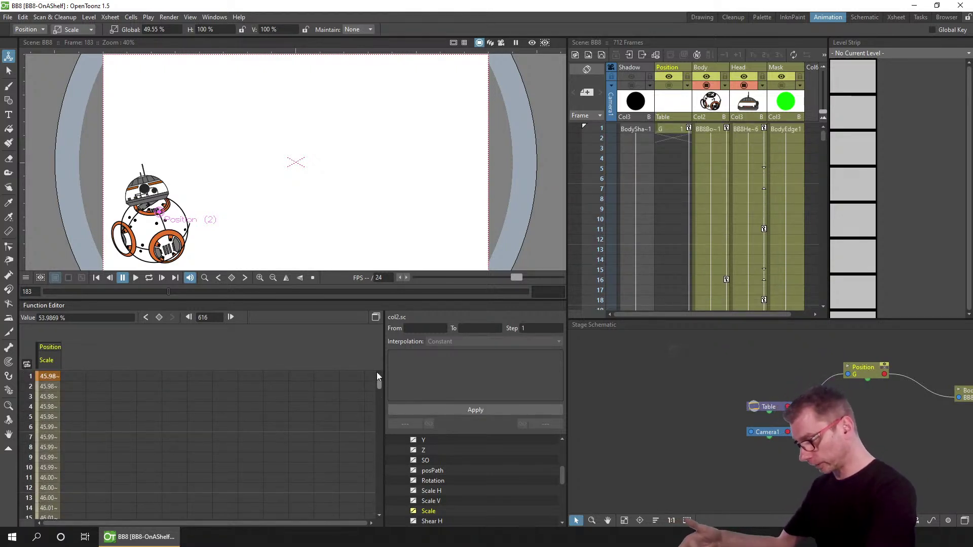
{"action": "scroll", "coordinate": [377, 388], "scroll_direction": "down", "scroll_amount": 1}
{"action": "left_click_drag", "start_coordinate": [377, 389], "coordinate": [361, 444]}
{"action": "left_click", "coordinate": [51, 454]}
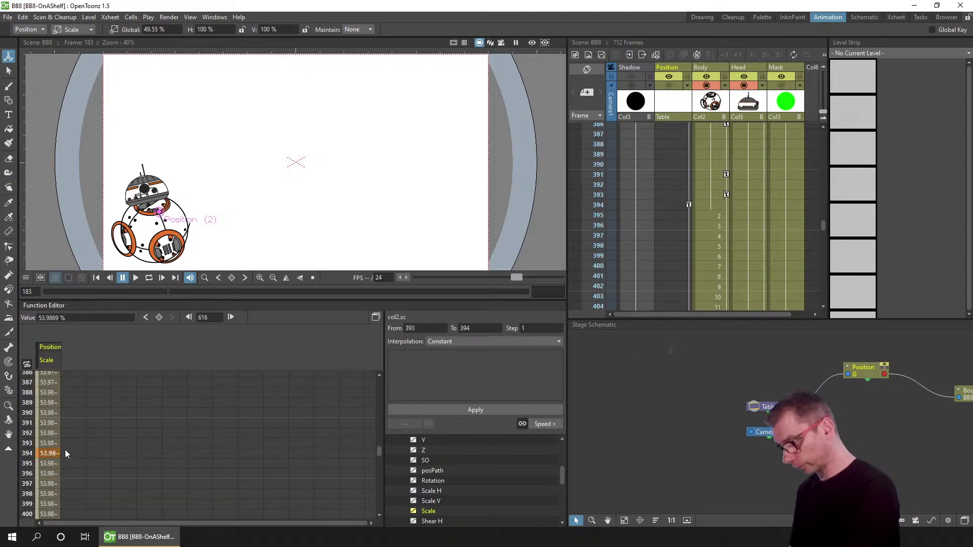
{"action": "left_click", "coordinate": [50, 456]}
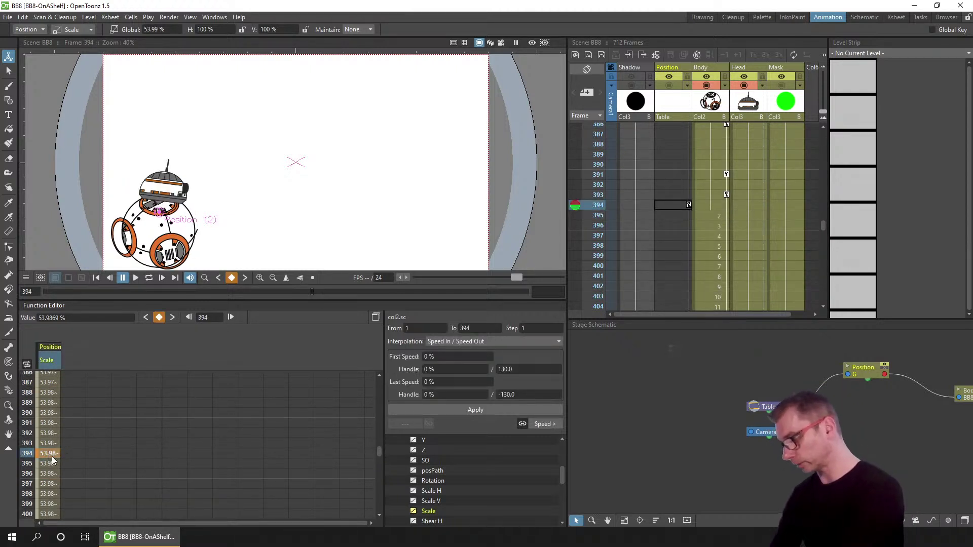
{"action": "key", "text": "Delete"}
{"action": "left_click_drag", "start_coordinate": [377, 458], "coordinate": [375, 365]}
{"action": "left_click", "coordinate": [50, 412]}
{"action": "left_click", "coordinate": [42, 404]}
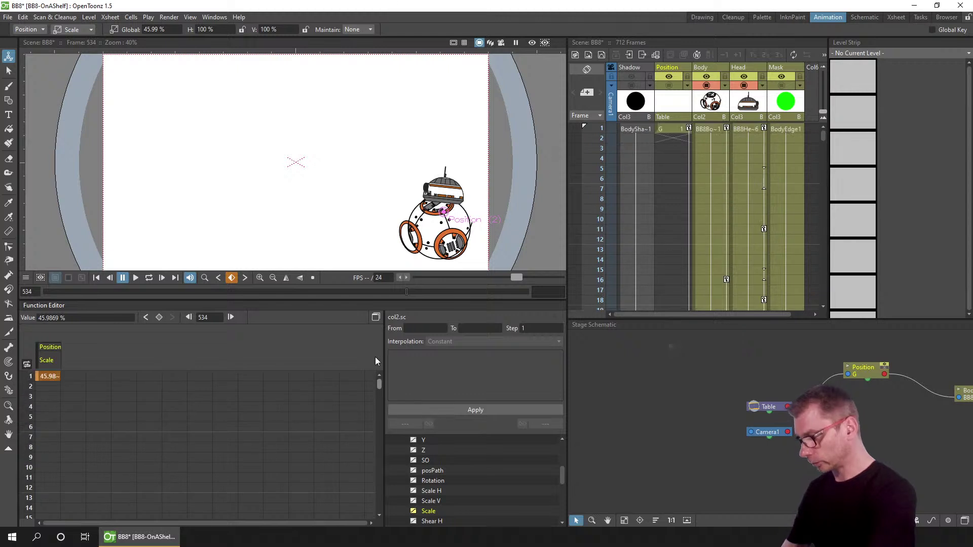
{"action": "key", "text": "ctrl+s"}
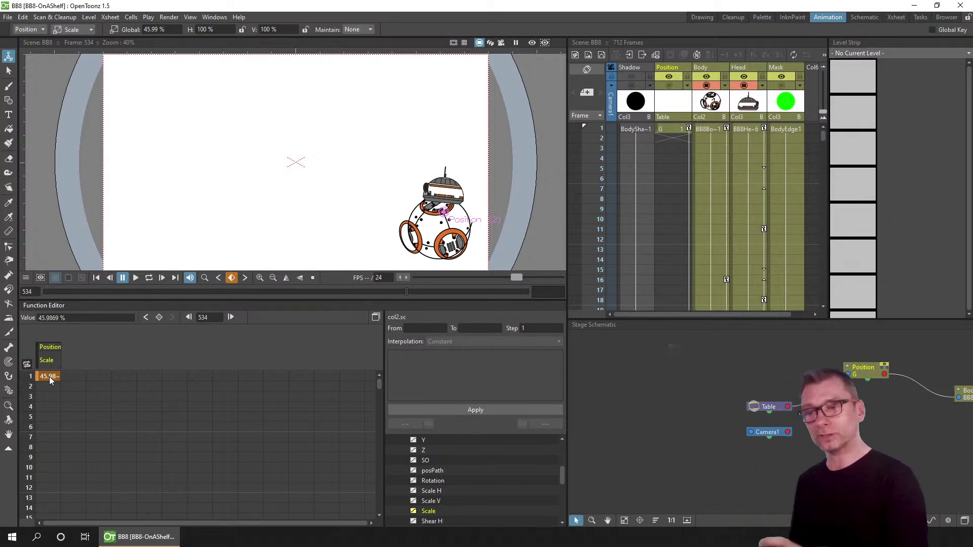
- Return to the Drawing room and scrub through frames 217 to 419 to check BB8's size along the roll
{"action": "left_click", "coordinate": [702, 18]}
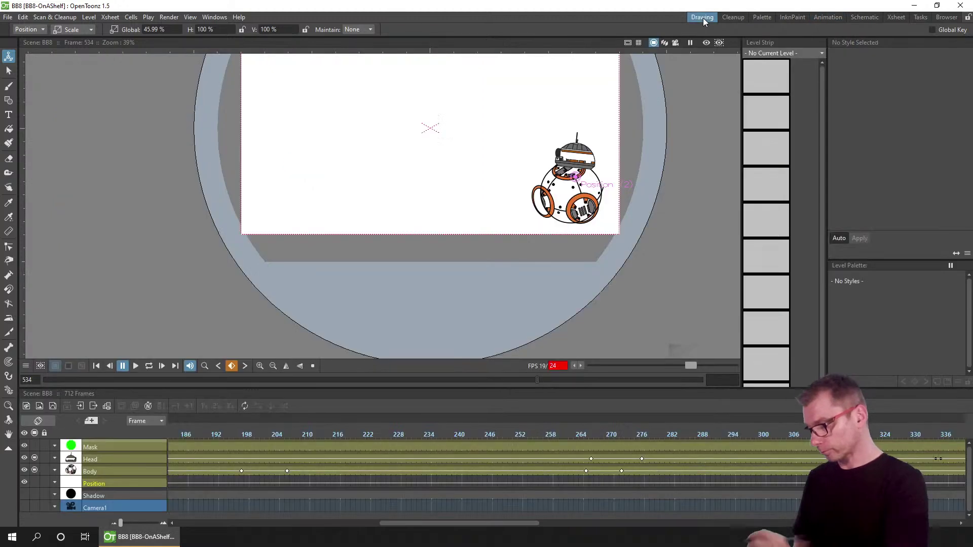
{"action": "left_click", "coordinate": [581, 436]}
{"action": "left_click", "coordinate": [224, 433]}
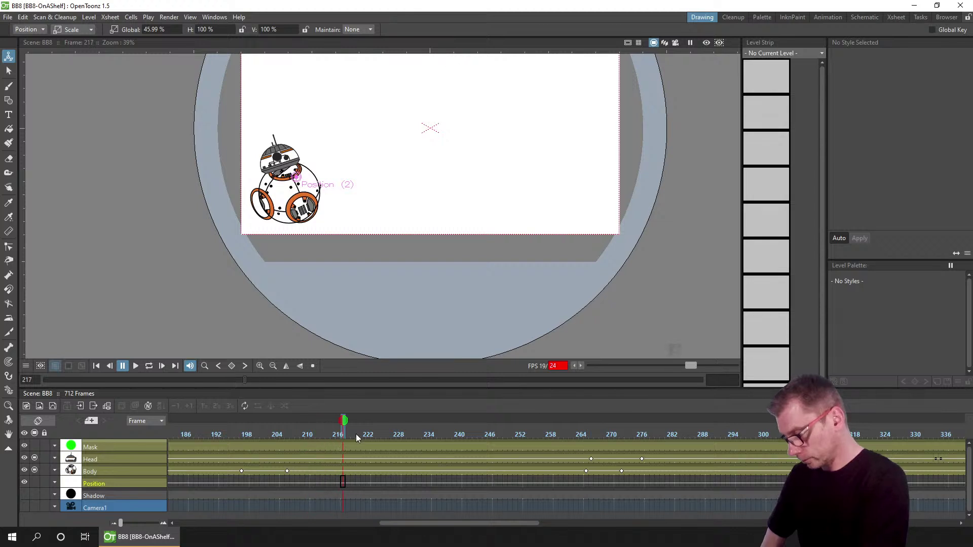
{"action": "left_click_drag", "start_coordinate": [516, 524], "coordinate": [687, 531]}
{"action": "mouse_move", "coordinate": [393, 434]}
{"action": "left_mouse_down"}
{"action": "mouse_move", "coordinate": [541, 433]}
{"action": "mouse_move", "coordinate": [533, 424]}
{"action": "left_mouse_up"}
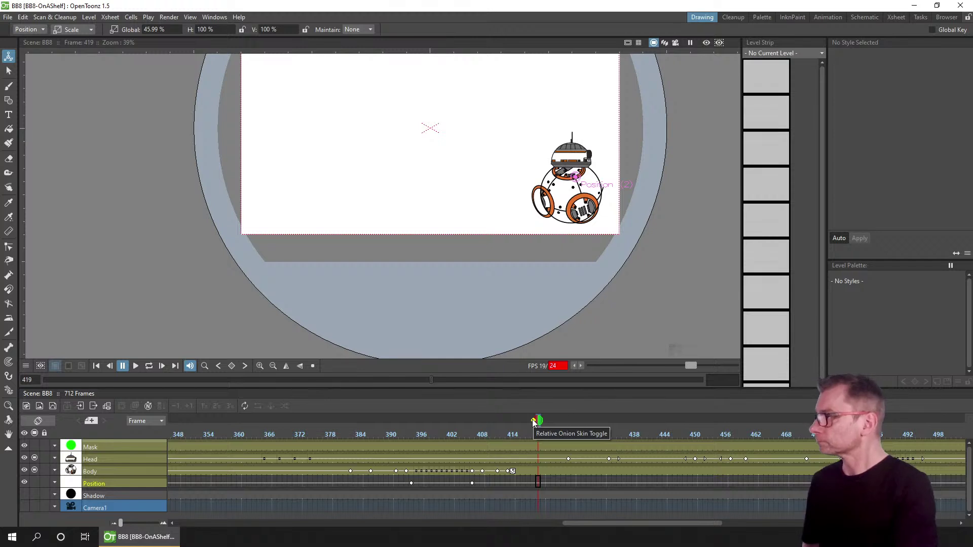
- Insert four frames across the whole scene at frame 420 to lengthen the pause before the head turns
{"action": "left_click_drag", "start_coordinate": [589, 522], "coordinate": [640, 517]}
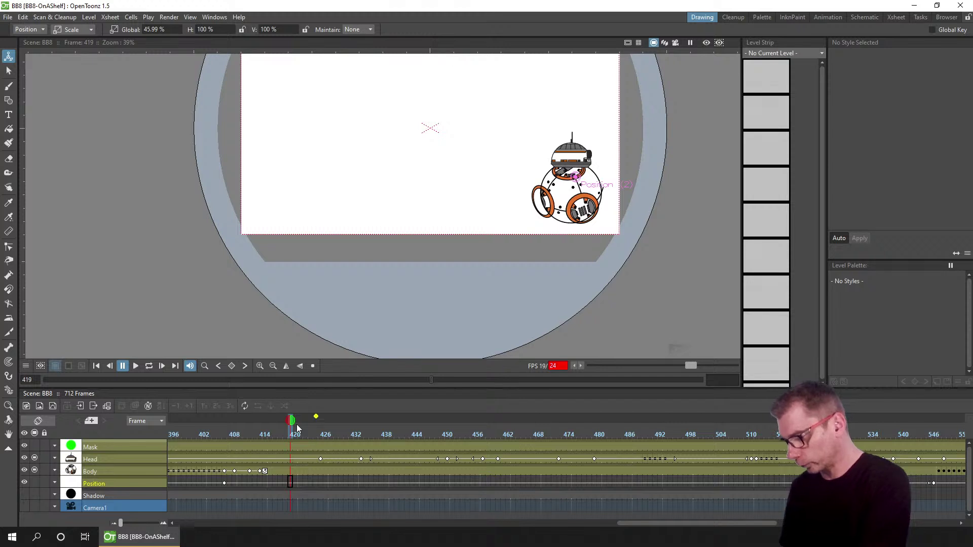
{"action": "left_click_drag", "start_coordinate": [290, 431], "coordinate": [314, 433]}
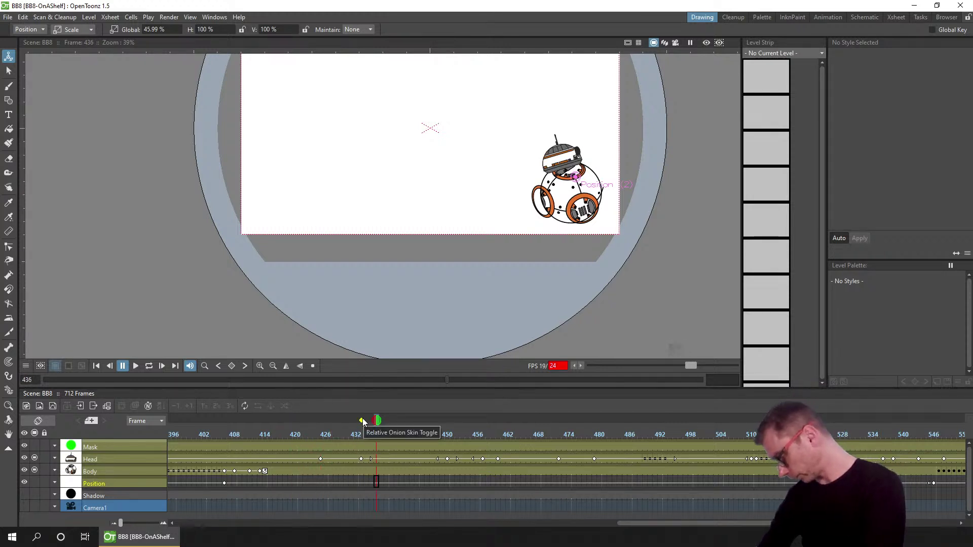
{"action": "left_click", "coordinate": [290, 434]}
{"action": "key", "text": "Insert"}
{"action": "key", "text": "Insert"}
{"action": "key", "text": "Insert"}
{"action": "key", "text": "Insert"}
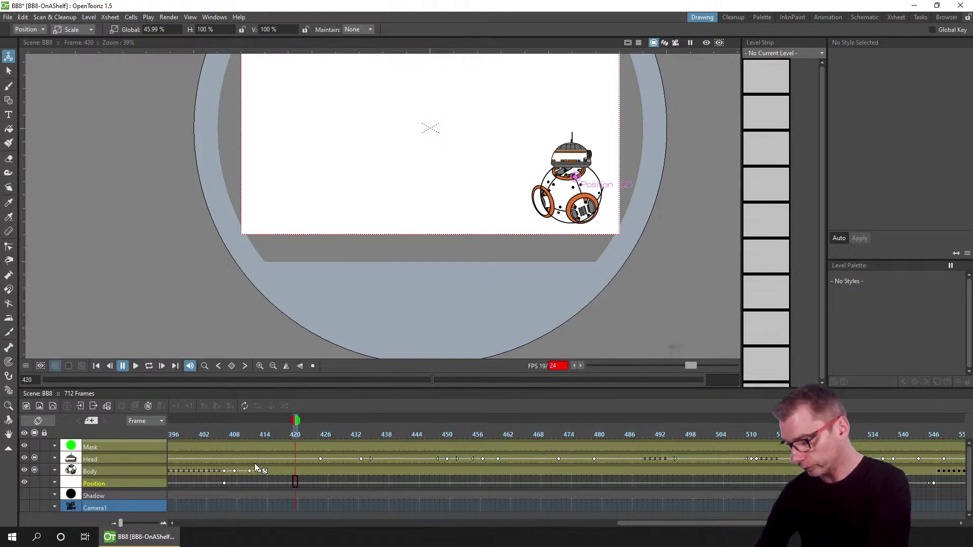
- Insert eight frames across the whole scene at frame 443 to hold the tilted head pose longer
{"action": "left_click", "coordinate": [409, 434]}
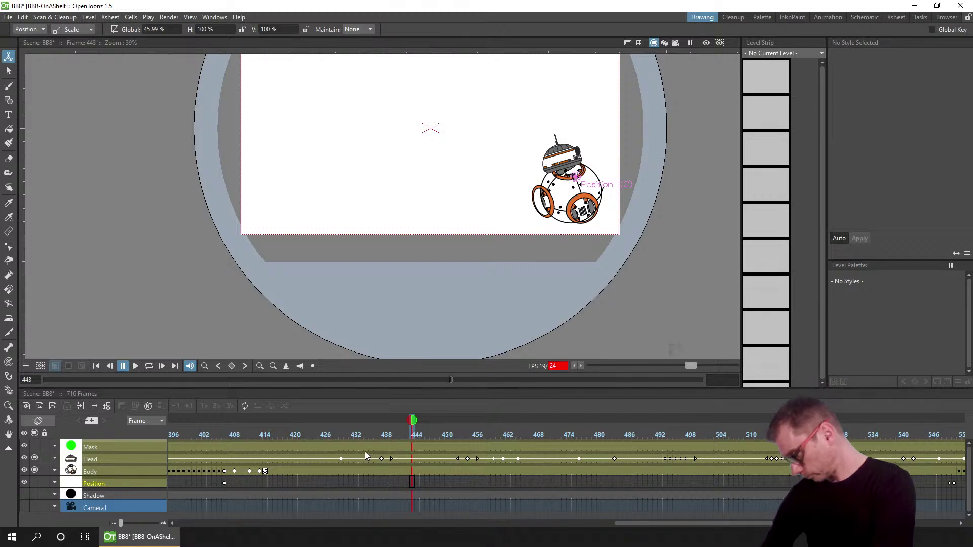
{"action": "key", "text": "Insert"}
{"action": "key", "text": "Insert"}
{"action": "key", "text": "Insert"}
{"action": "key", "text": "Insert"}
{"action": "key", "text": "Insert"}
{"action": "key", "text": "Insert"}
{"action": "key", "text": "Insert"}
{"action": "key", "text": "Insert"}
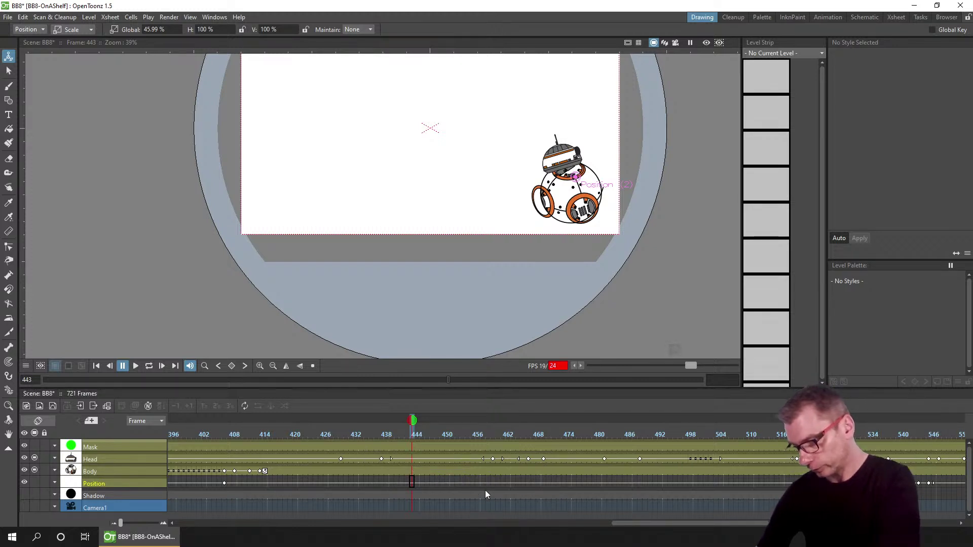
- Review the head poses between frames 457 and 497, then insert about five frames across the whole scene at frame 480
{"action": "left_click", "coordinate": [479, 435]}
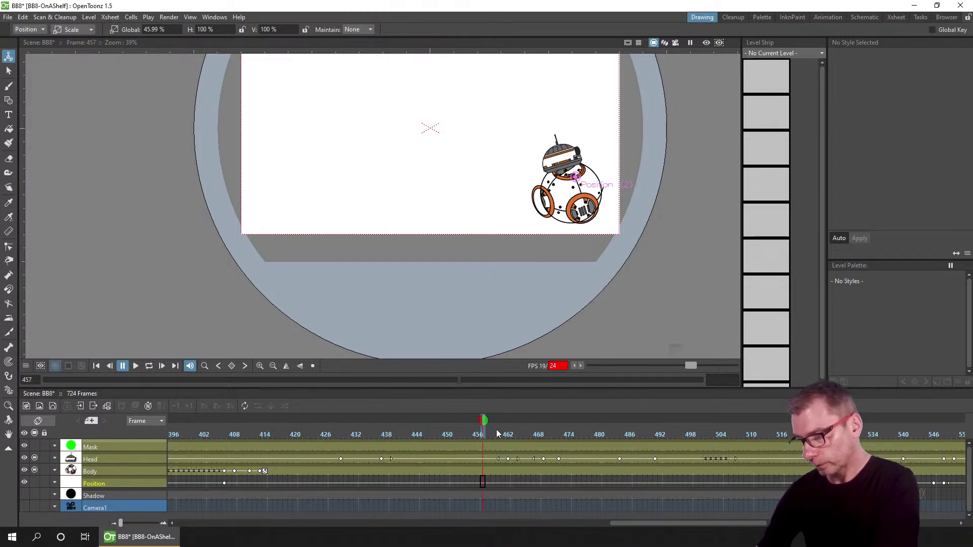
{"action": "left_click_drag", "start_coordinate": [526, 431], "coordinate": [677, 421]}
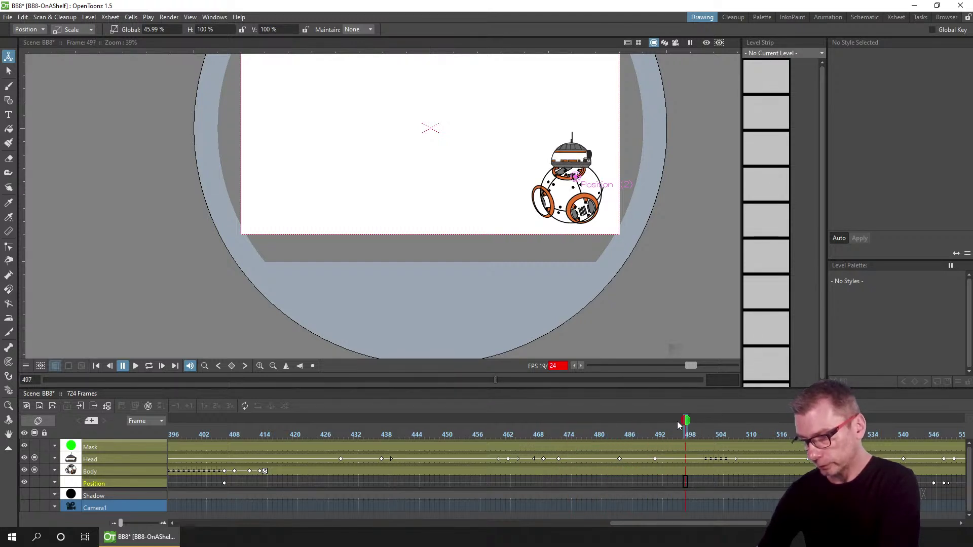
{"action": "left_click", "coordinate": [598, 435]}
{"action": "key", "text": "Insert"}
{"action": "key", "text": "Insert"}
{"action": "key", "text": "Insert"}
{"action": "key", "text": "Insert"}
{"action": "key", "text": "Insert"}
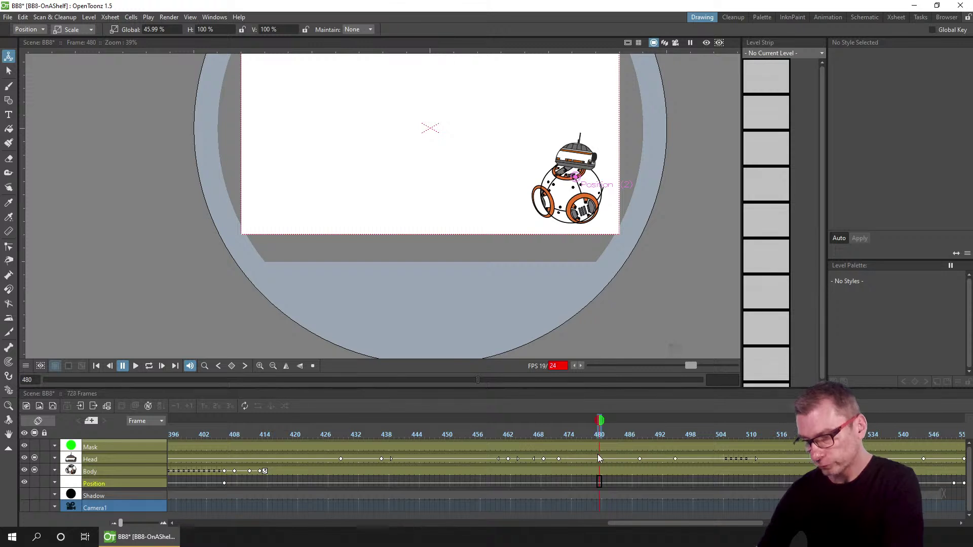
- Insert a few more frames across the whole scene at frame 480, then review the head poses up to frame 538
{"action": "key", "text": "Insert"}
{"action": "key", "text": "Insert"}
{"action": "left_click_drag", "start_coordinate": [617, 525], "coordinate": [710, 519]}
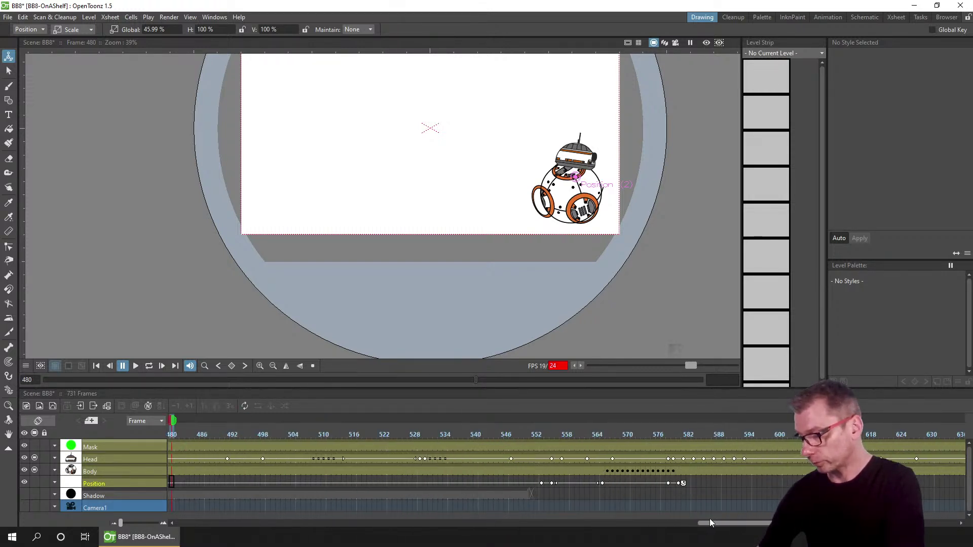
{"action": "left_click_drag", "start_coordinate": [211, 433], "coordinate": [464, 433]}
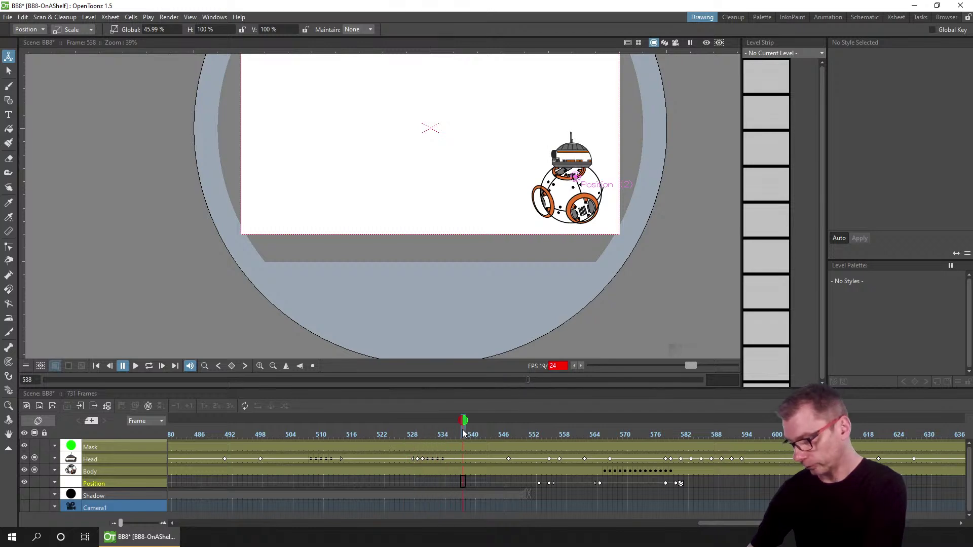
- Insert six frames across the whole scene at frame 503 to lengthen the pause before the next head turn
{"action": "left_click", "coordinate": [285, 433]}
{"action": "key", "text": "Insert"}
{"action": "key", "text": "Insert"}
{"action": "key", "text": "Insert"}
{"action": "key", "text": "Insert"}
{"action": "key", "text": "Insert"}
{"action": "key", "text": "Insert"}
{"action": "key", "text": "Insert"}
{"action": "key", "text": "Insert"}
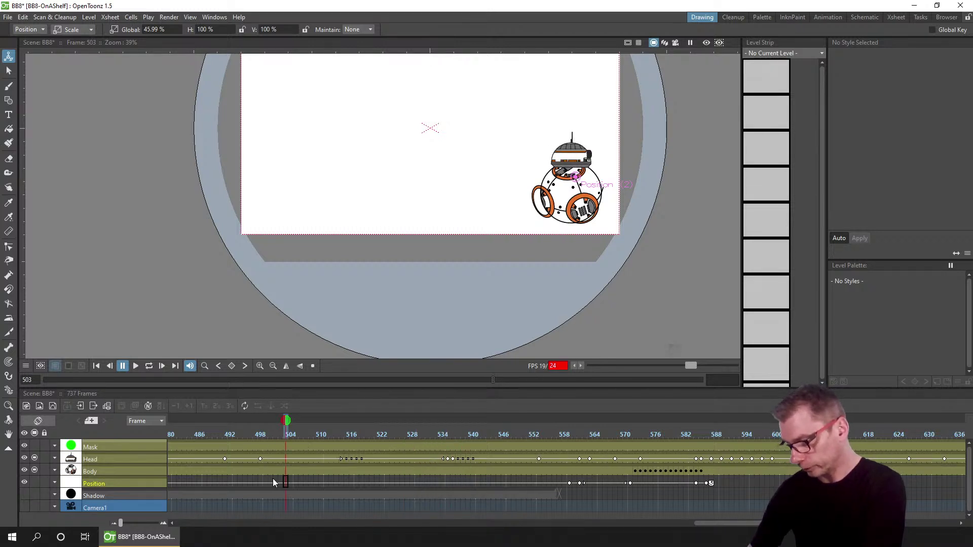
- Insert twelve frames across the whole scene at about frame 526 to hold the head pose longer
{"action": "left_click", "coordinate": [401, 434]}
{"action": "key", "text": "Insert"}
{"action": "key", "text": "Insert"}
{"action": "key", "text": "Insert"}
{"action": "key", "text": "Insert"}
{"action": "key", "text": "Insert"}
{"action": "key", "text": "Insert"}
{"action": "key", "text": "Insert"}
{"action": "key", "text": "Insert"}
{"action": "key", "text": "Insert"}
{"action": "key", "text": "Insert"}
- Check the motion through frame 589, then insert 18 frames across the whole scene at frame 557 to lengthen the pause before BB8 rolls back
{"action": "left_click", "coordinate": [475, 434]}
{"action": "left_click_drag", "start_coordinate": [482, 436], "coordinate": [552, 437]}
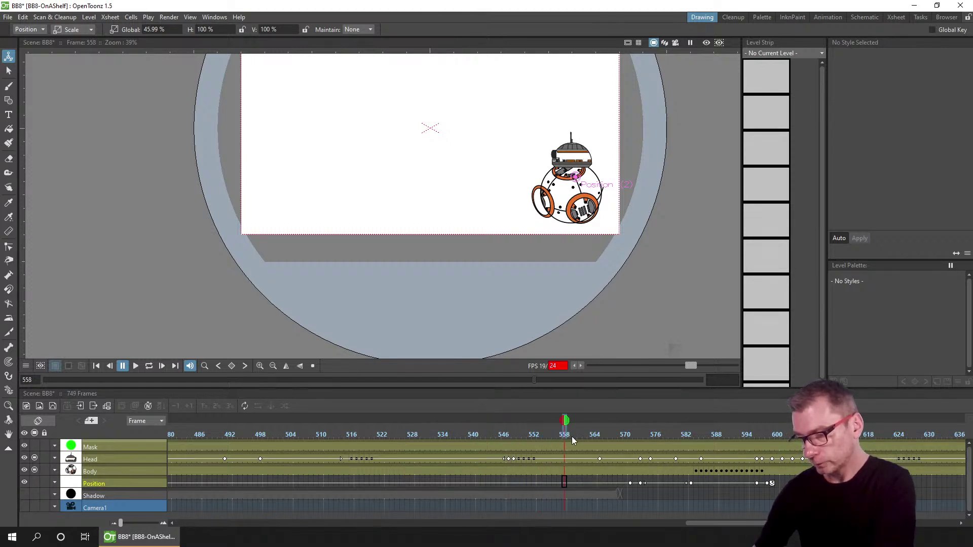
{"action": "left_click_drag", "start_coordinate": [565, 437], "coordinate": [723, 433]}
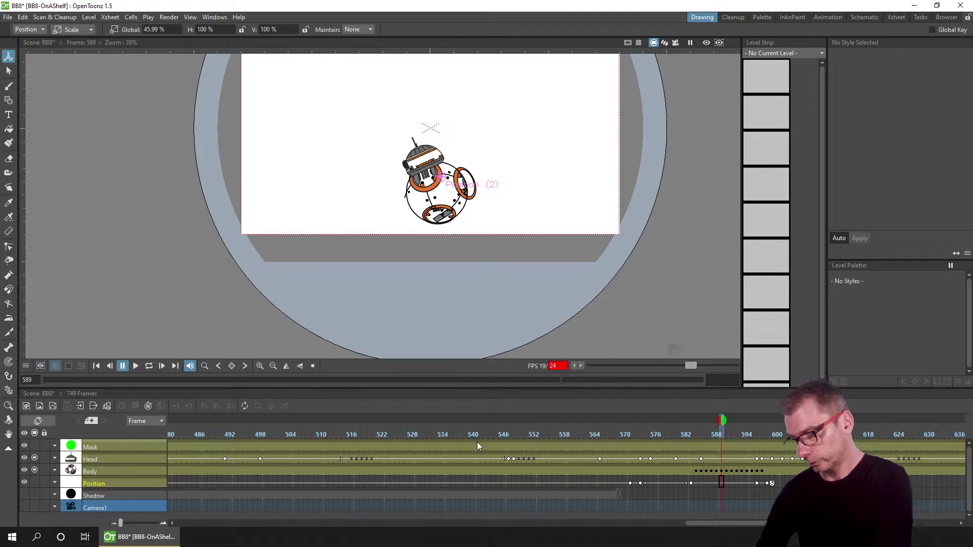
{"action": "left_click", "coordinate": [560, 429]}
{"action": "key", "text": "Insert"}
{"action": "key", "text": "Insert"}
{"action": "key", "text": "Insert"}
{"action": "key", "text": "Insert"}
{"action": "key", "text": "Insert"}
{"action": "key", "text": "Insert"}
{"action": "key", "text": "Insert"}
{"action": "key", "text": "Insert"}
{"action": "key", "text": "Insert"}
{"action": "key", "text": "Insert"}
{"action": "key", "text": "Insert"}
{"action": "key", "text": "Insert"}
{"action": "key", "text": "Insert"}
{"action": "key", "text": "Insert"}
{"action": "key", "text": "Insert"}
{"action": "key", "text": "Insert"}
{"action": "key", "text": "Insert"}
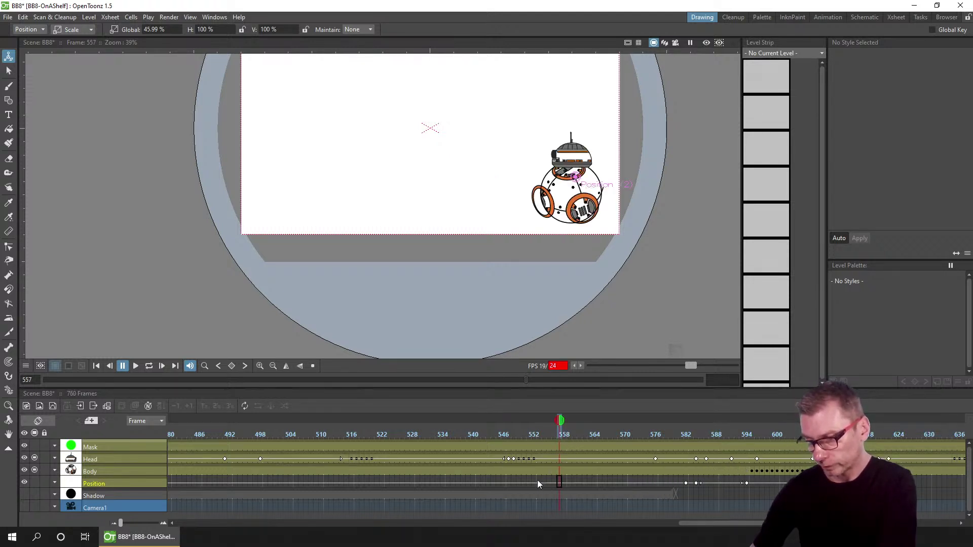
{"action": "key", "text": "Insert"}
- Insert nine frames across the whole scene at frame 634, after BB8 finishes rolling back, and save the scene
{"action": "left_click_drag", "start_coordinate": [711, 525], "coordinate": [787, 524]}
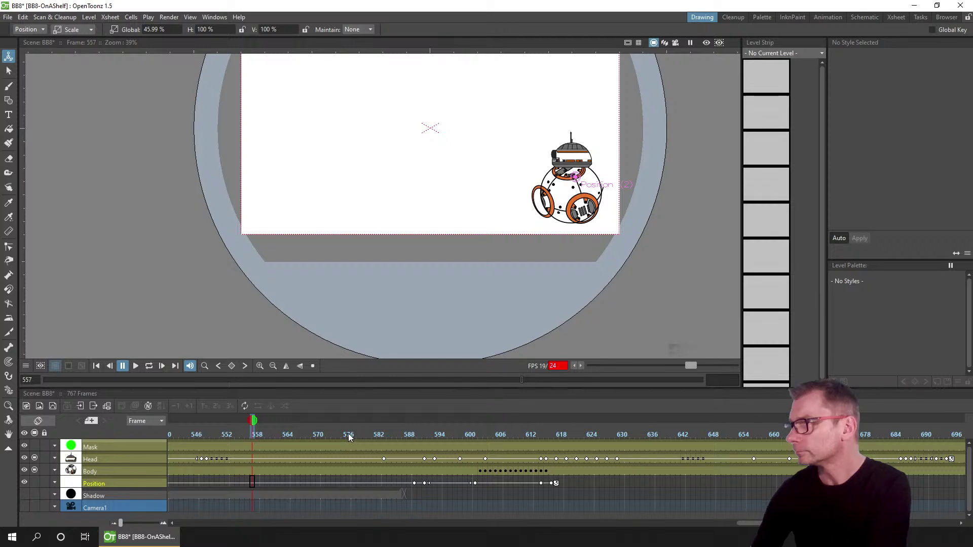
{"action": "mouse_move", "coordinate": [358, 434]}
{"action": "left_mouse_down"}
{"action": "mouse_move", "coordinate": [476, 429]}
{"action": "mouse_move", "coordinate": [574, 448]}
{"action": "mouse_move", "coordinate": [571, 437]}
{"action": "mouse_move", "coordinate": [726, 440]}
{"action": "mouse_move", "coordinate": [652, 440]}
{"action": "mouse_move", "coordinate": [643, 473]}
{"action": "left_mouse_up"}
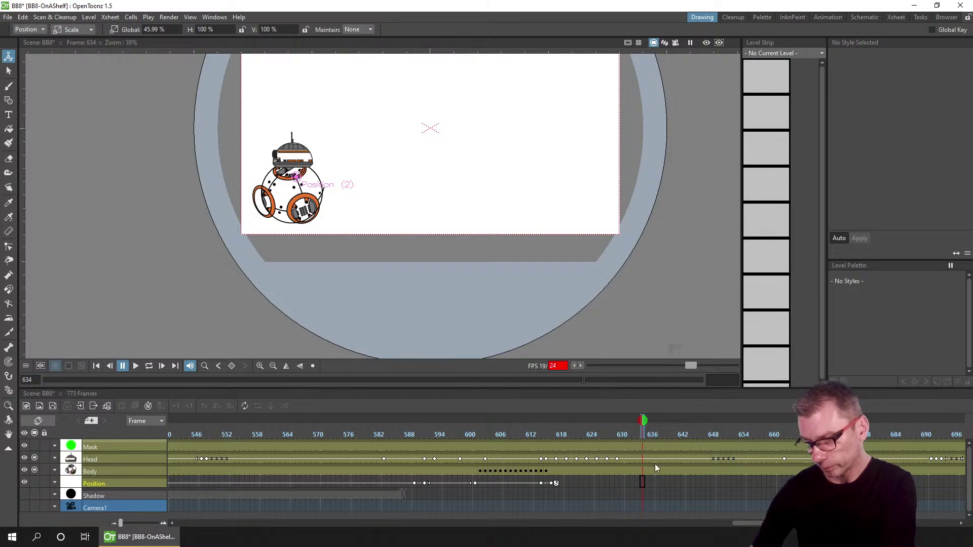
{"action": "left_click_drag", "start_coordinate": [756, 525], "coordinate": [827, 532]}
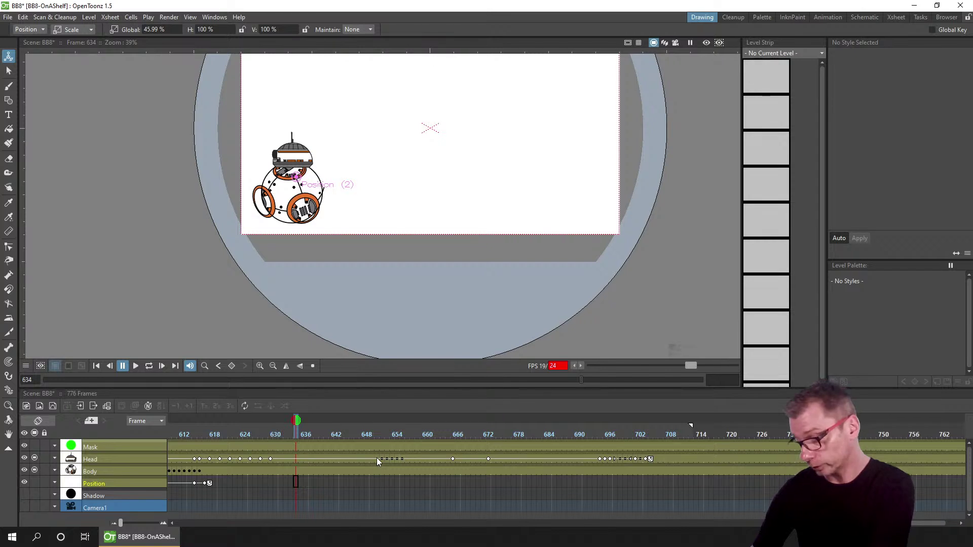
{"action": "key", "text": "ctrl+s"}
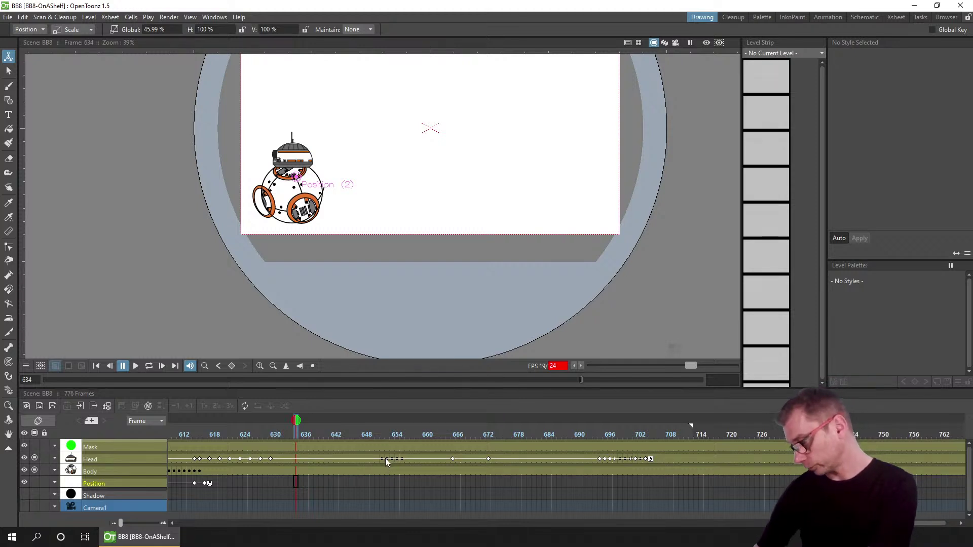
- Review the head turn through frame 675, then insert six frames across the whole scene at frame 660
{"action": "left_click_drag", "start_coordinate": [363, 433], "coordinate": [505, 439]}
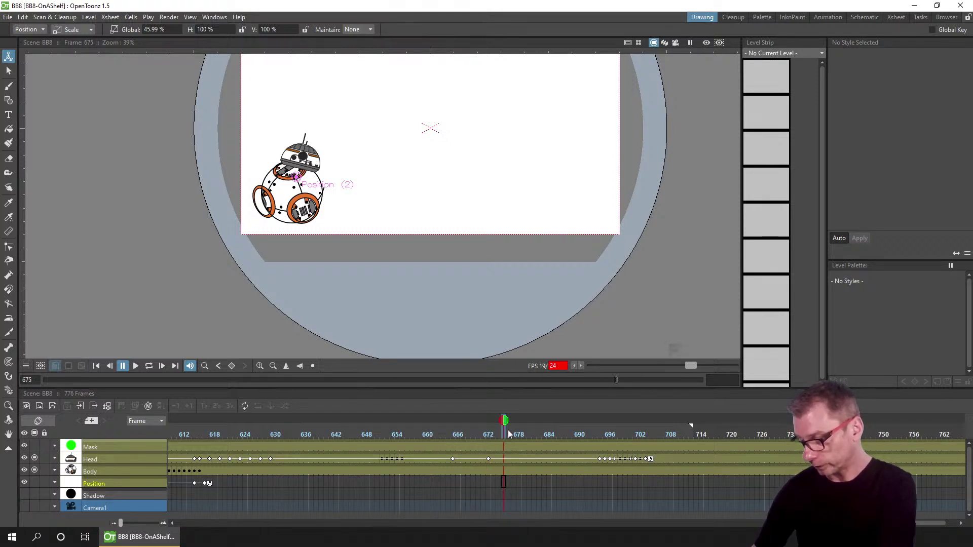
{"action": "left_click", "coordinate": [429, 435]}
{"action": "key", "text": "Insert"}
{"action": "key", "text": "Insert"}
{"action": "key", "text": "Insert"}
{"action": "key", "text": "Insert"}
{"action": "key", "text": "Insert"}
{"action": "key", "text": "Insert"}
- Insert two frames across the whole scene at frame 674 to slow the head tilt slightly
{"action": "left_click", "coordinate": [499, 429]}
{"action": "key", "text": "Insert"}
{"action": "key", "text": "Insert"}
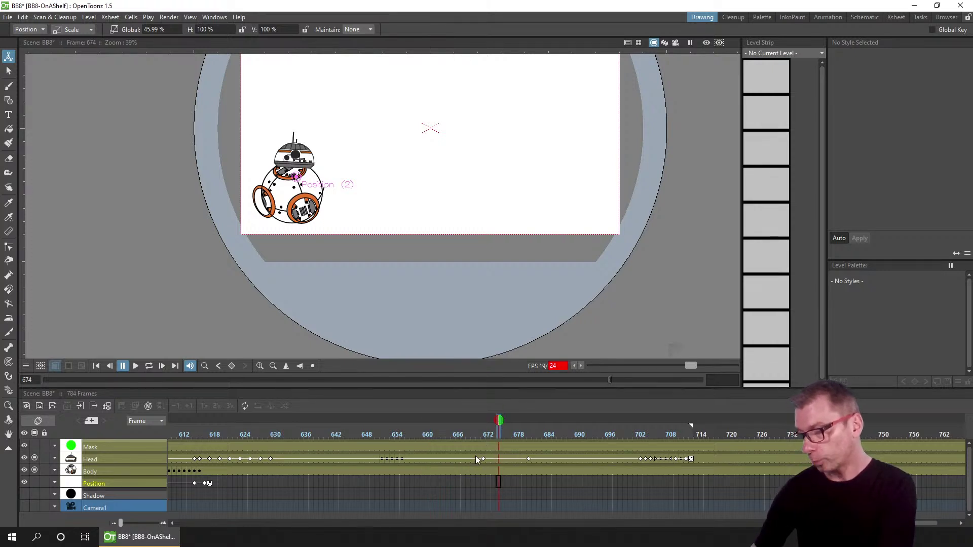
- Insert six frames across the whole scene at frame 684 to hold the tilted head pose longer
{"action": "left_click", "coordinate": [546, 434]}
{"action": "key", "text": "Insert"}
{"action": "key", "text": "Insert"}
{"action": "key", "text": "Insert"}
{"action": "key", "text": "Insert"}
{"action": "key", "text": "Insert"}
{"action": "key", "text": "Insert"}
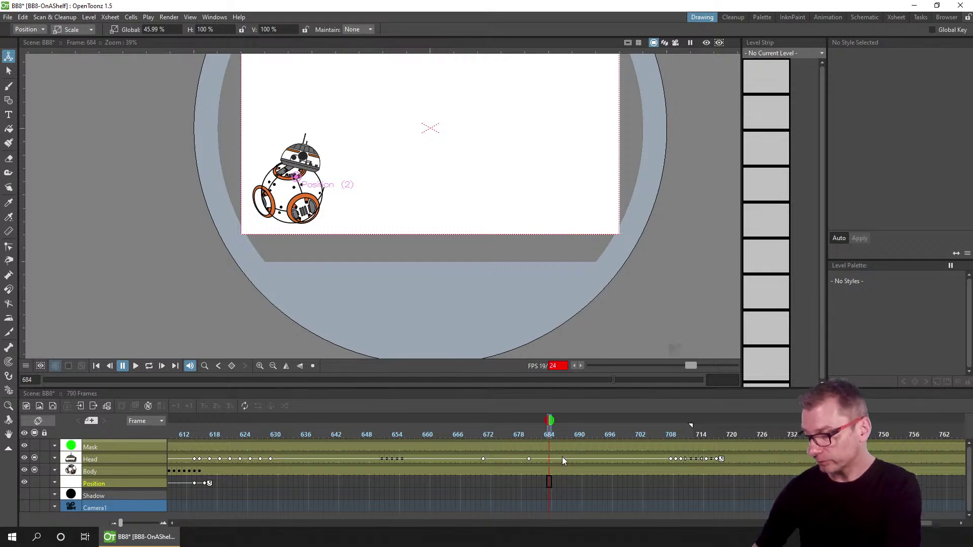
- Check the last head movement through frame 721, extend the playback range's end to frame 790 and save the scene
{"action": "left_click", "coordinate": [589, 432]}
{"action": "left_click_drag", "start_coordinate": [629, 433], "coordinate": [738, 432]}
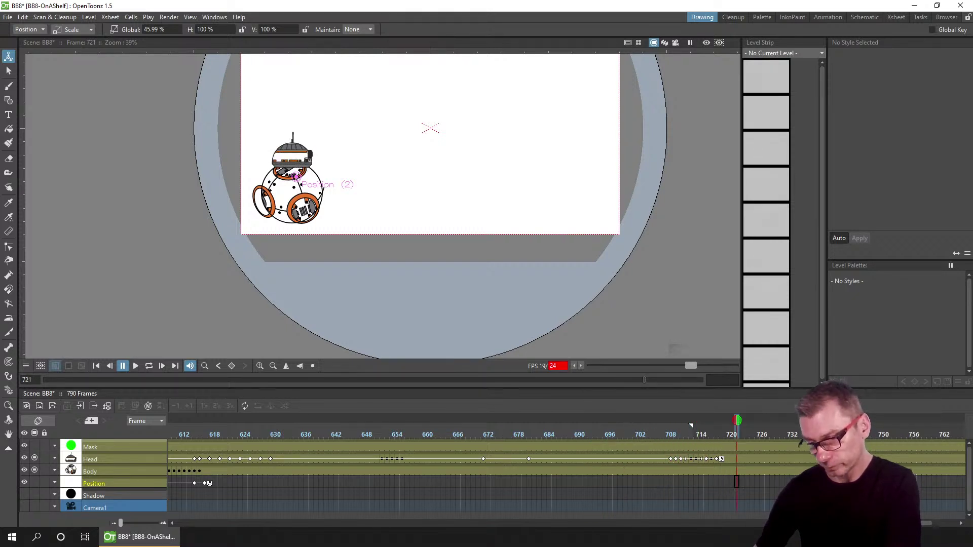
{"action": "left_click_drag", "start_coordinate": [918, 523], "coordinate": [941, 523]}
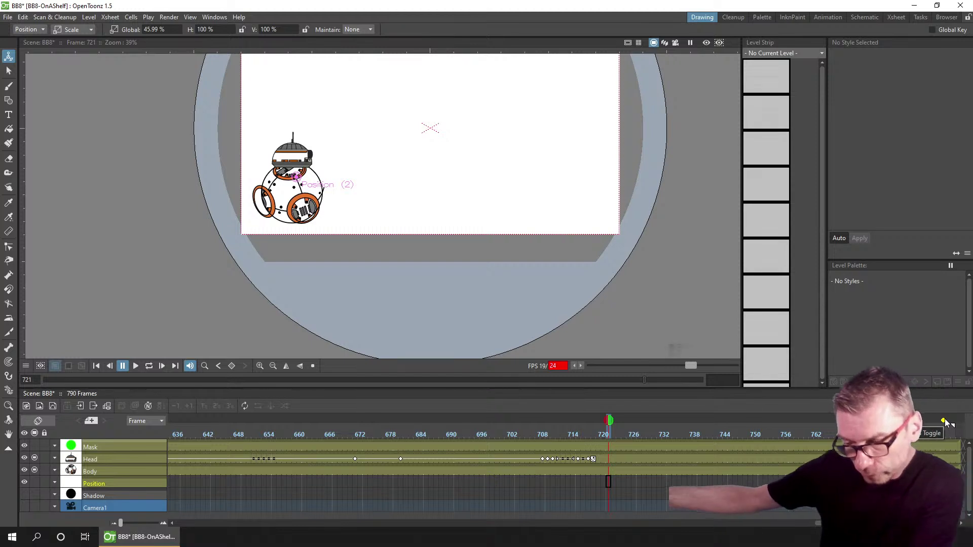
{"action": "left_click_drag", "start_coordinate": [122, 524], "coordinate": [138, 524]}
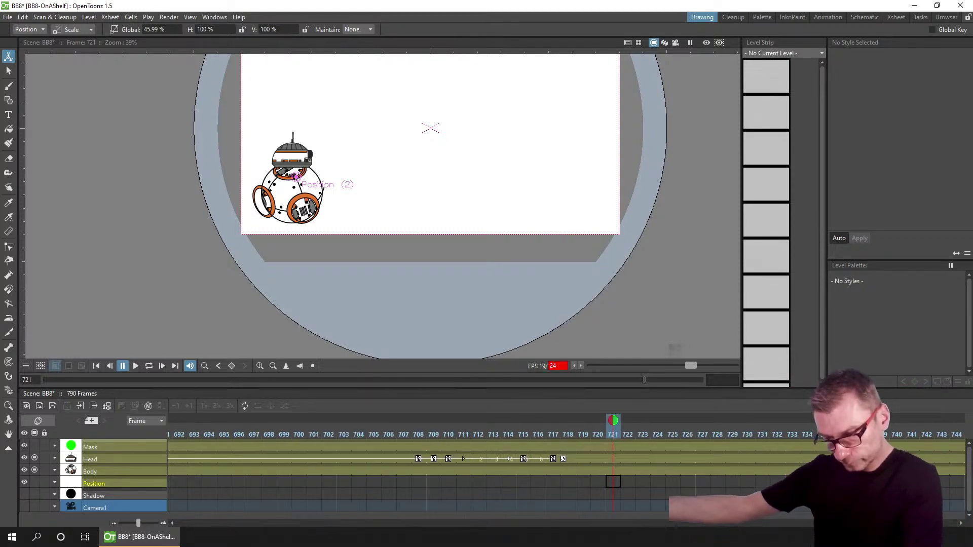
{"action": "scroll", "coordinate": [933, 431], "scroll_direction": "down", "scroll_amount": 10}
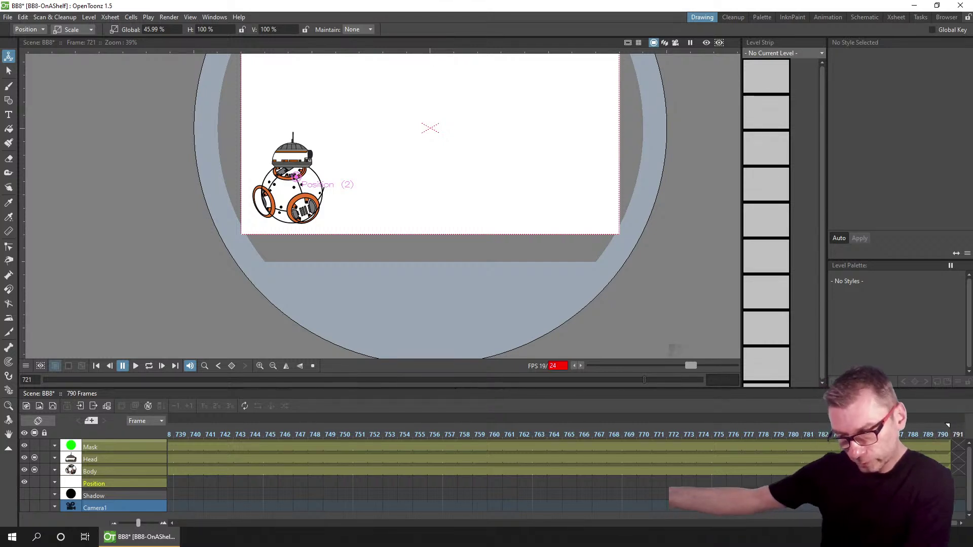
{"action": "key", "text": "ctrl+s"}
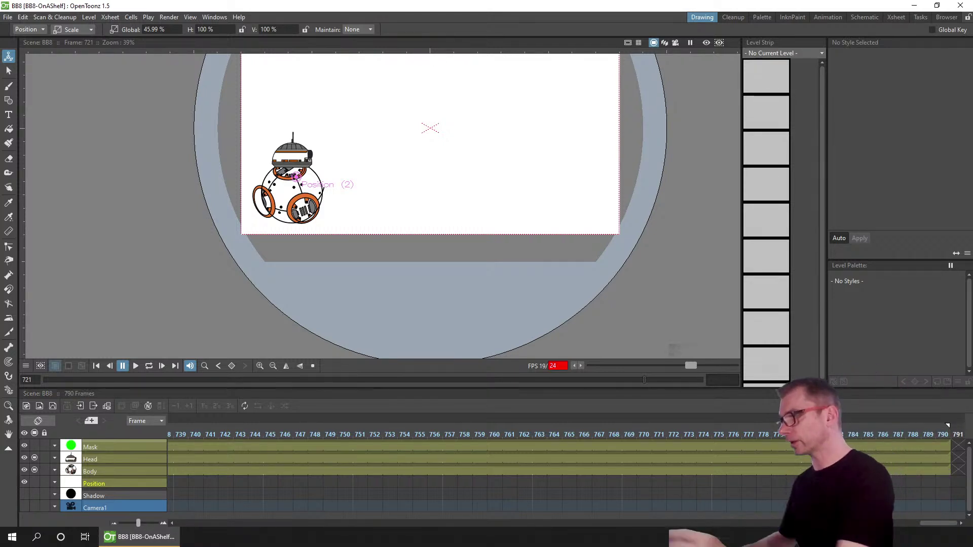
- Render frames 1 to 790 with the output settings for the BB8-pacing GIF, using a shrink of 3
{"action": "left_click", "coordinate": [169, 17]}
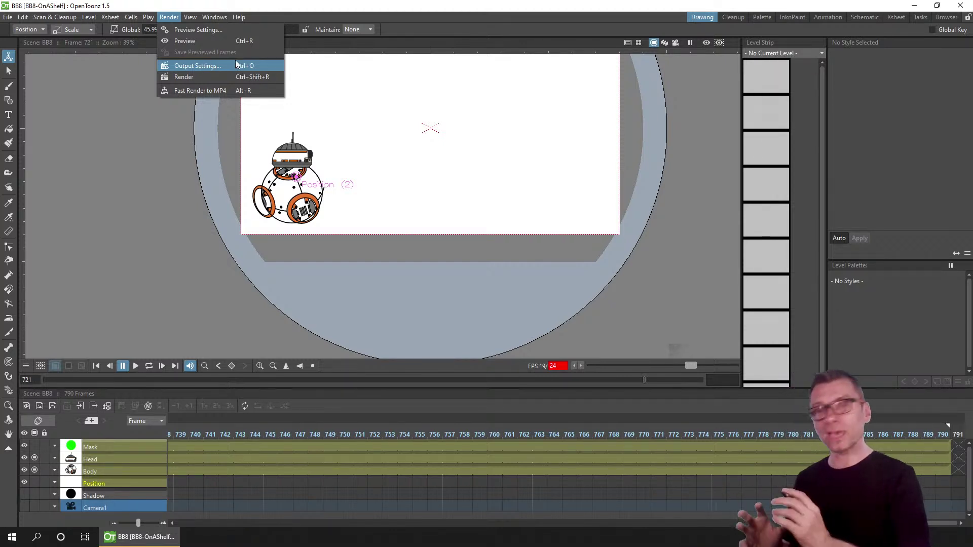
{"action": "left_click", "coordinate": [220, 65]}
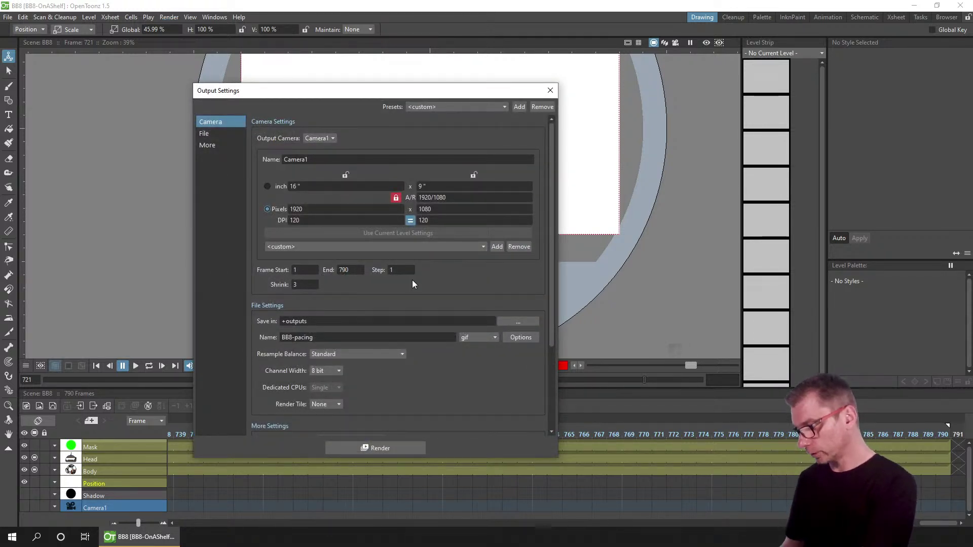
{"action": "left_click", "coordinate": [379, 448]}
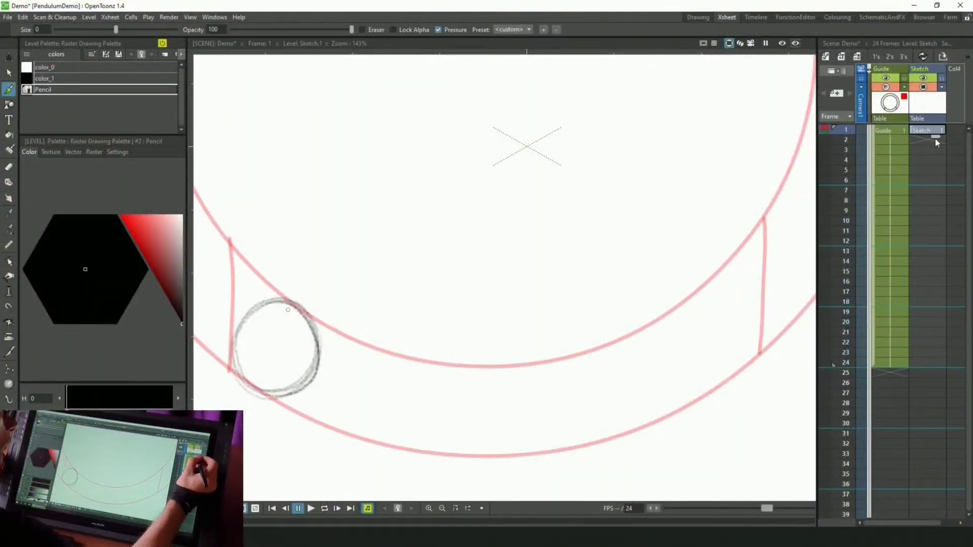
- Extend the Sketch drawing's exposure to the guide's full 24 frames and sketch the ball at the arc's opposite end on frame 24
{"action": "left_click_drag", "start_coordinate": [936, 141], "coordinate": [936, 356]}
{"action": "left_click", "coordinate": [927, 363]}
{"action": "left_click_drag", "start_coordinate": [730, 283], "coordinate": [745, 375]}
{"action": "left_click_drag", "start_coordinate": [675, 325], "coordinate": [750, 382]}
- Sketch the ball at the lowest part of the pendulum arc on frame 13 of the Sketch column
{"action": "left_click", "coordinate": [928, 252]}
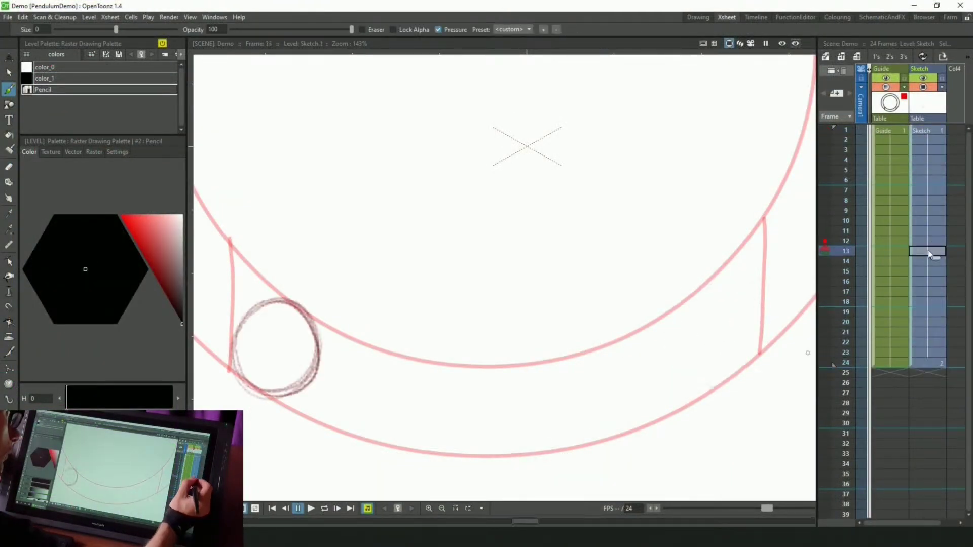
{"action": "left_click_drag", "start_coordinate": [495, 366], "coordinate": [489, 370]}
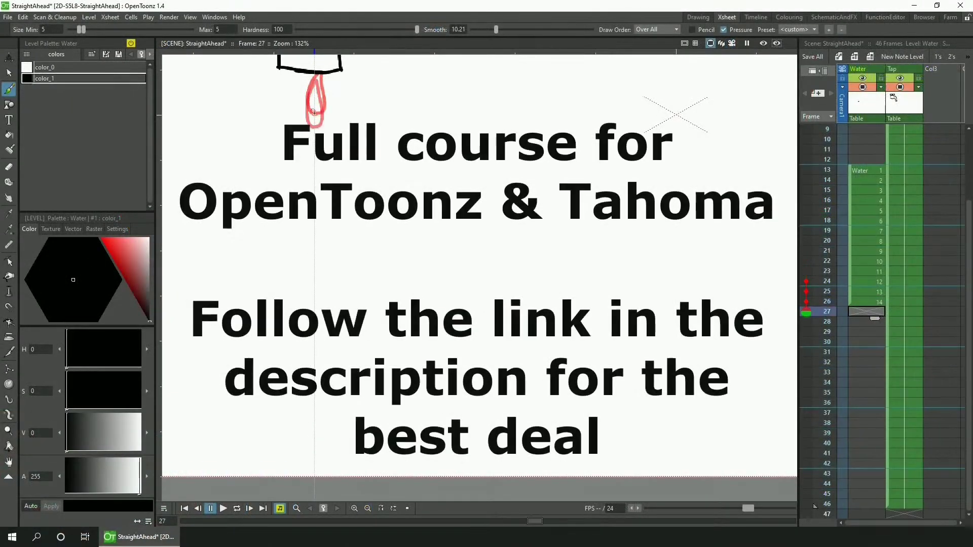
- Draw the falling water drop frame by frame in the Water column through frame 32, placing each drop lower along the vertical guide
{"action": "key", "text": "period"}
{"action": "left_click_drag", "start_coordinate": [313, 112], "coordinate": [314, 281]}
{"action": "key", "text": "period"}
{"action": "key", "text": "period"}
{"action": "left_click_drag", "start_coordinate": [320, 311], "coordinate": [315, 355]}
{"action": "key", "text": "period"}
{"action": "key", "text": "period"}
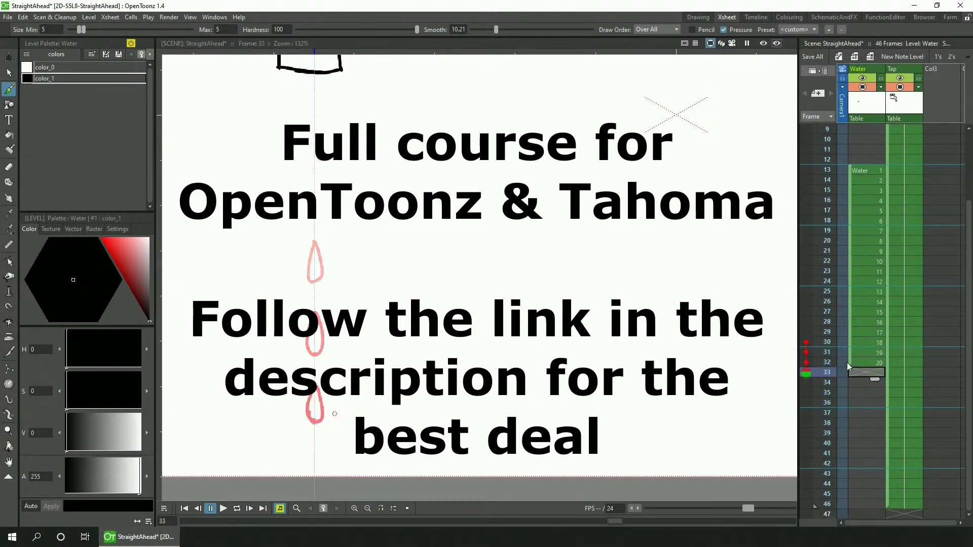